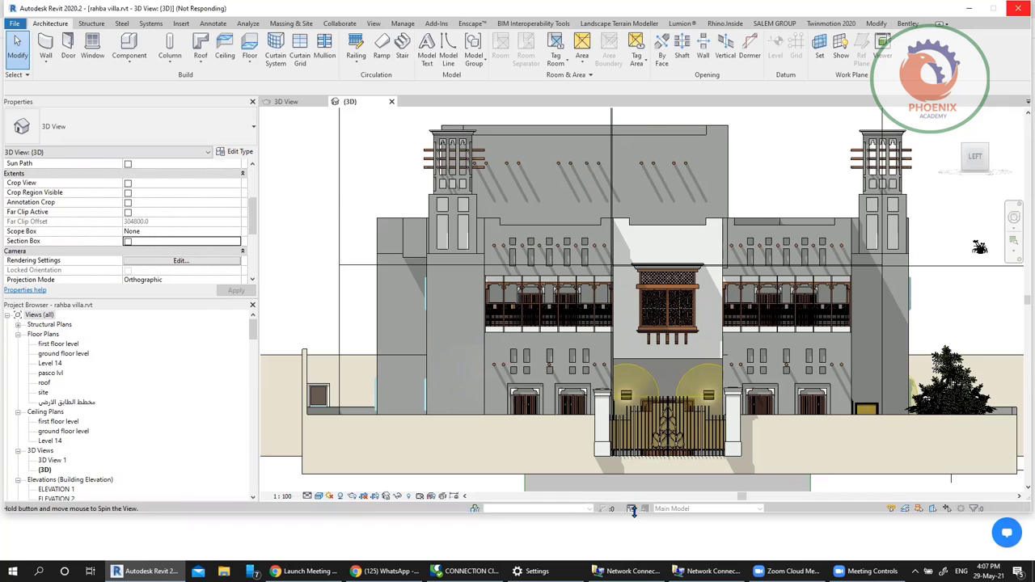
# Step: Close the leftover Network Connections windows and launch a second Revit 2020 session
pyautogui.click(631, 571)
pyautogui.click(982, 133)
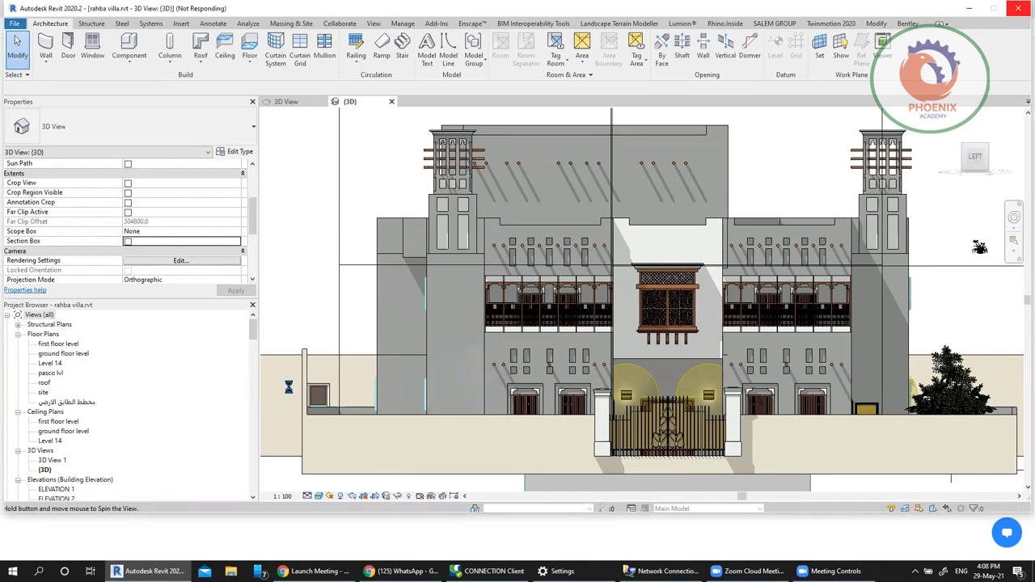
pyautogui.click(659, 571)
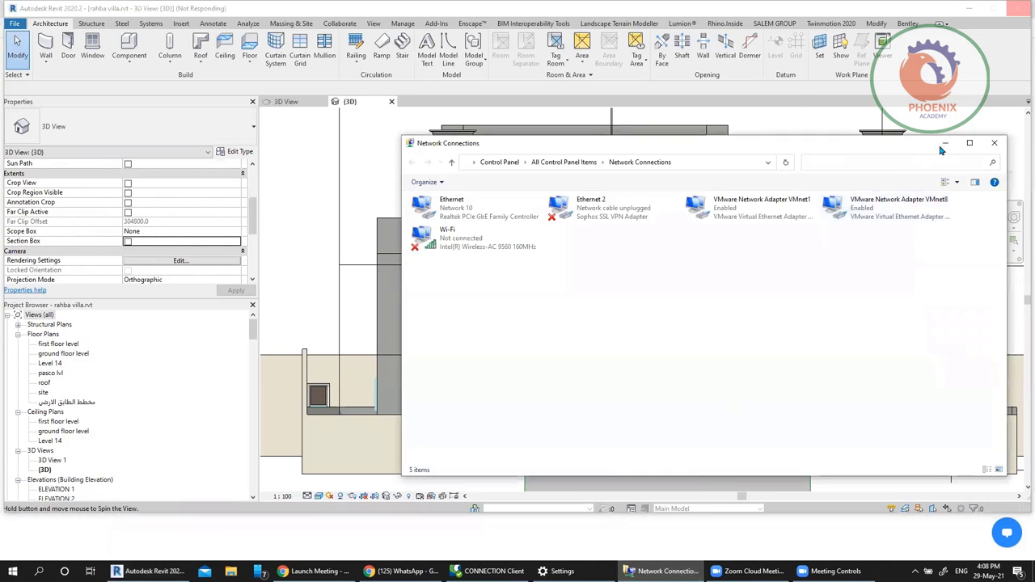
pyautogui.click(994, 142)
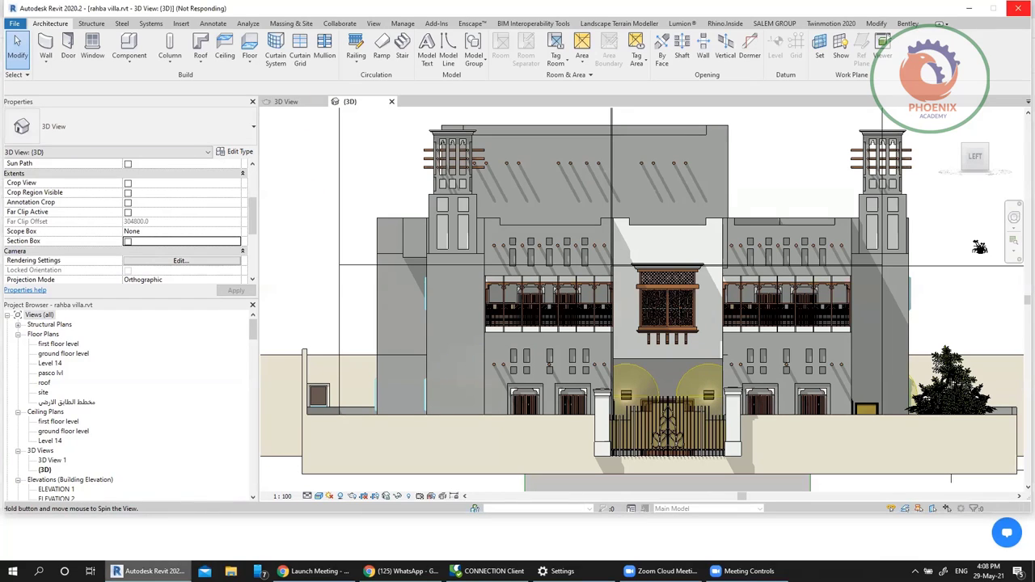
pyautogui.moveTo(149, 571)
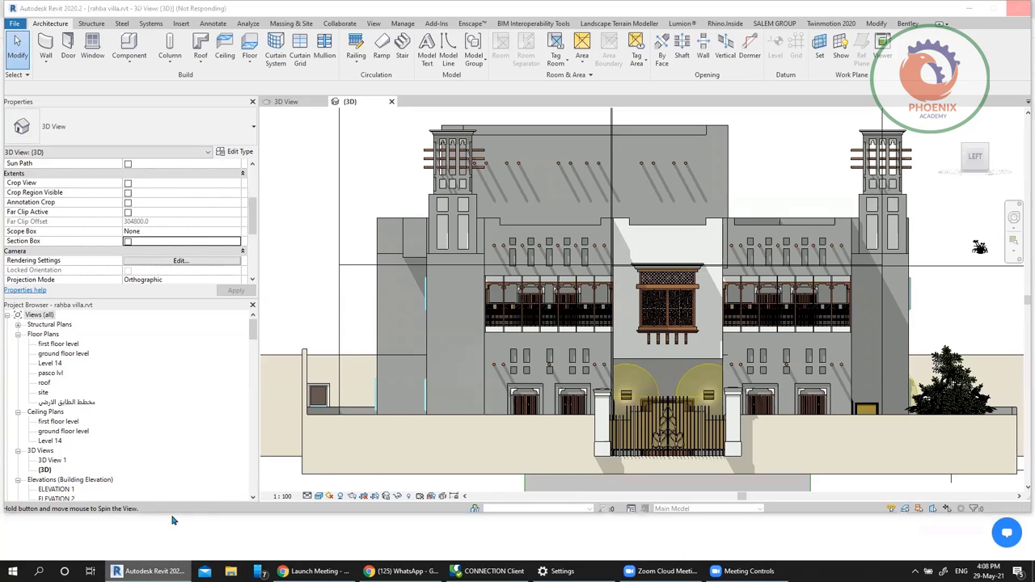
pyautogui.click(162, 517)
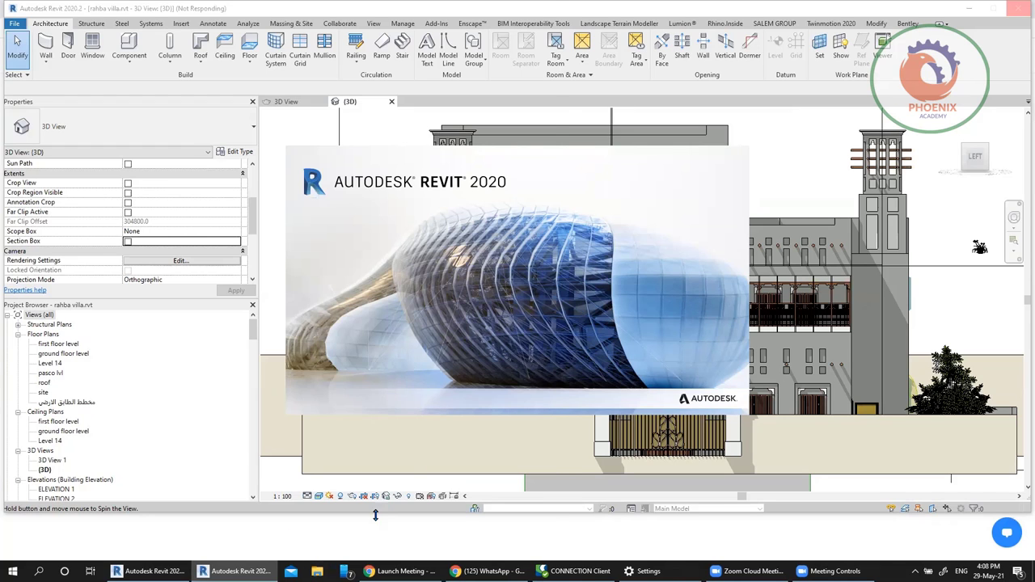
# Step: Open File Explorer and try to open the mapped BIM network drive
pyautogui.press('super+e')
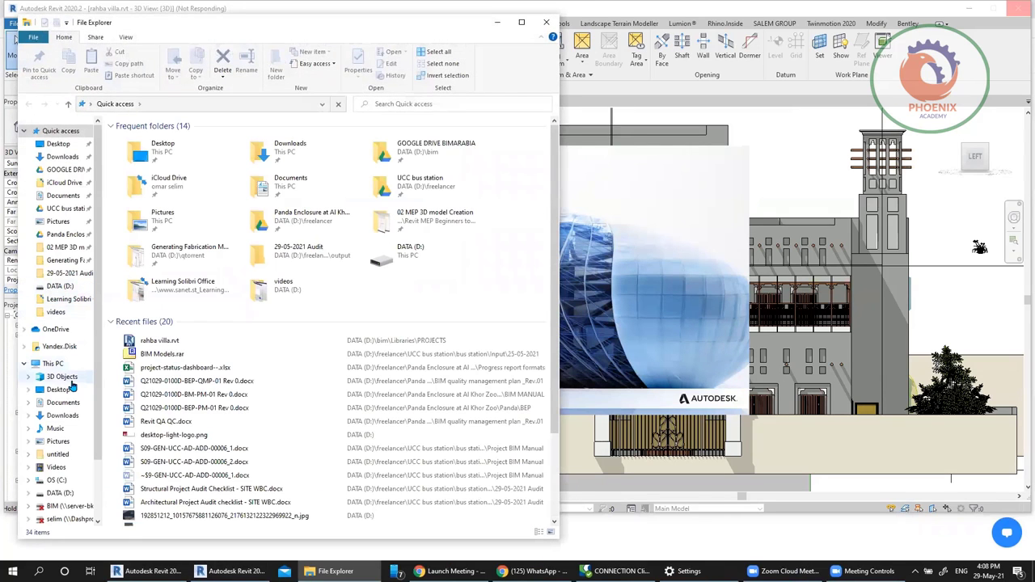
pyautogui.click(64, 505)
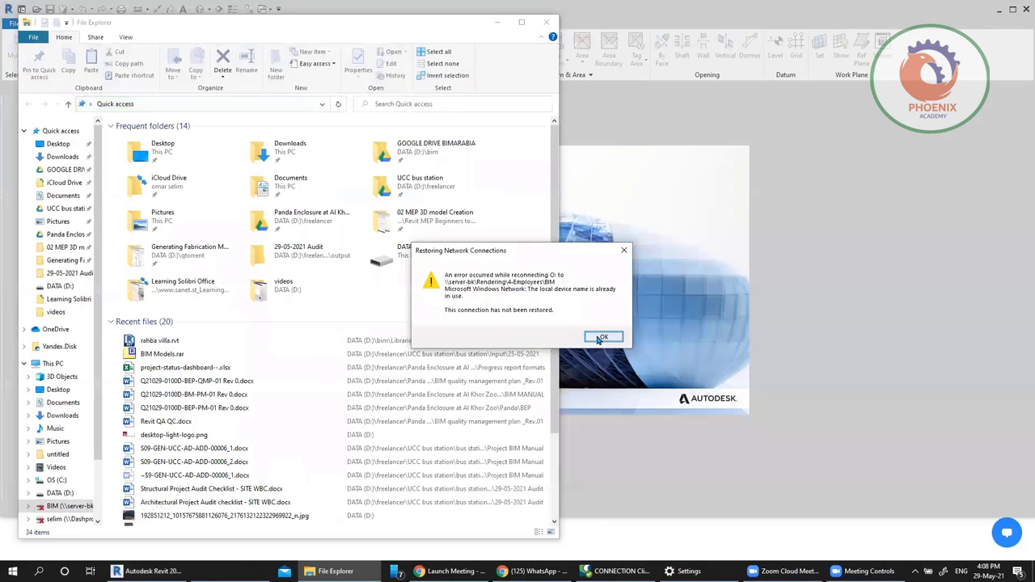
pyautogui.click(600, 336)
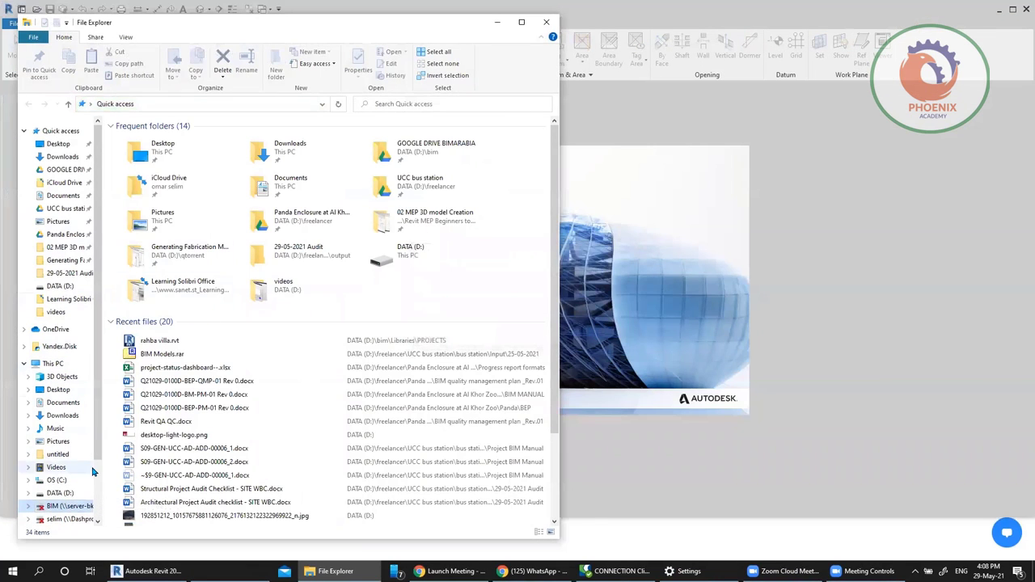
# Step: Try to open the computer COMPUTERBK in the network list, dismissing the request for network credentials
pyautogui.scroll(-2, 56, 477)
pyautogui.click(54, 514)
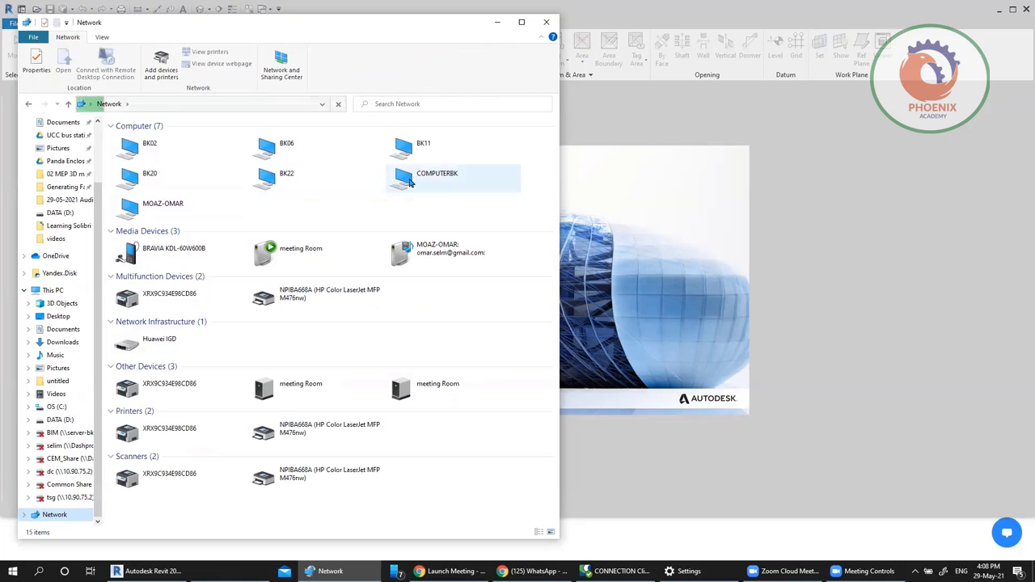
pyautogui.doubleClick(418, 181)
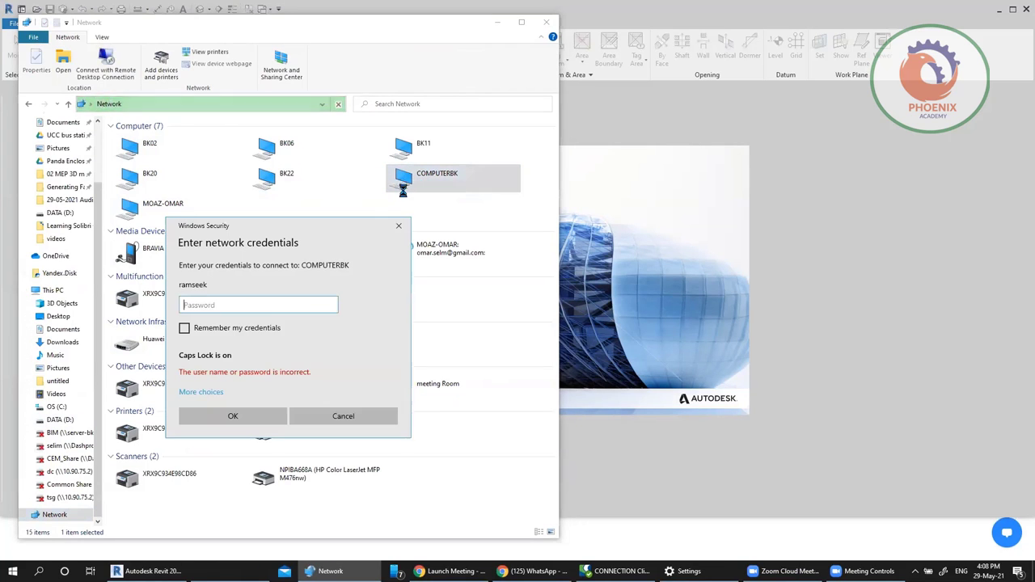
pyautogui.click(398, 226)
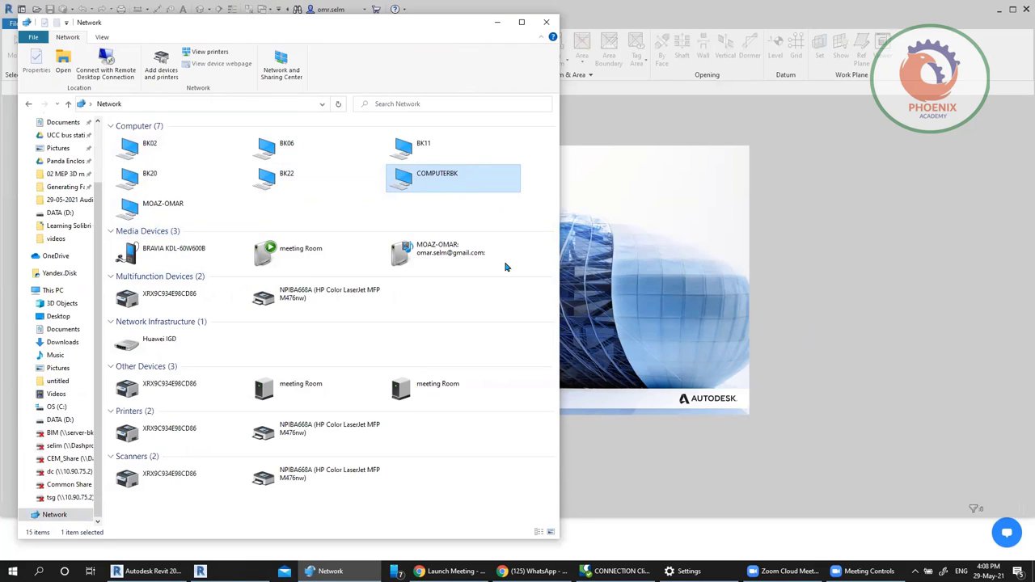
pyautogui.click(152, 153)
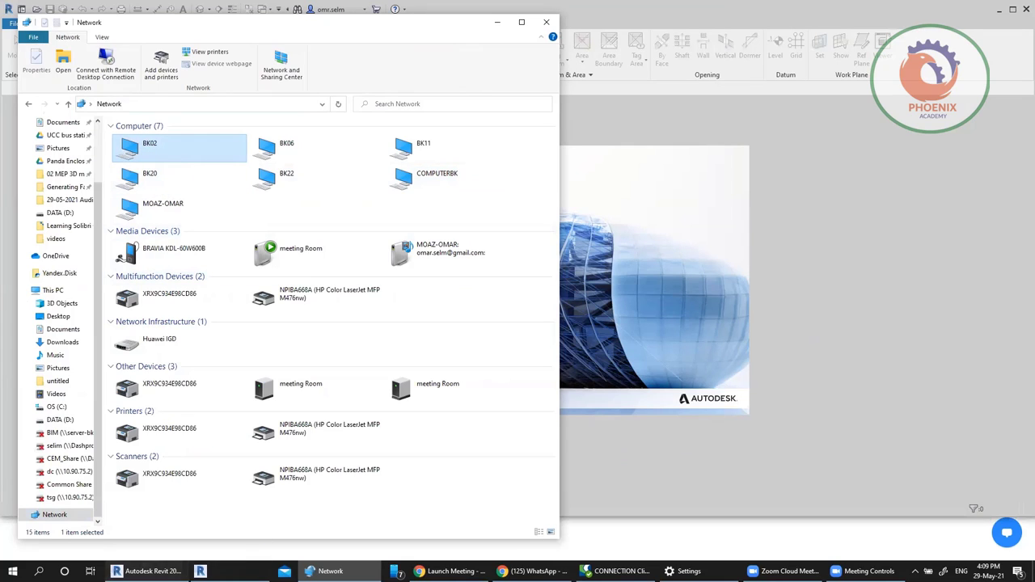
# Step: Switch to the rahba villa project in Revit and start an in-place model in the Walls category named Walls 1
pyautogui.click(185, 570)
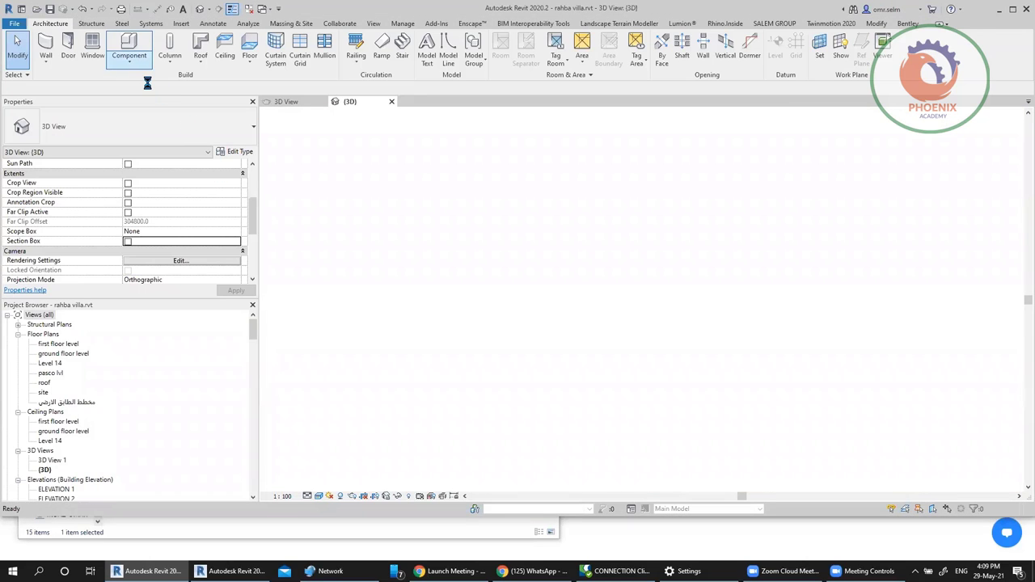
pyautogui.click(137, 64)
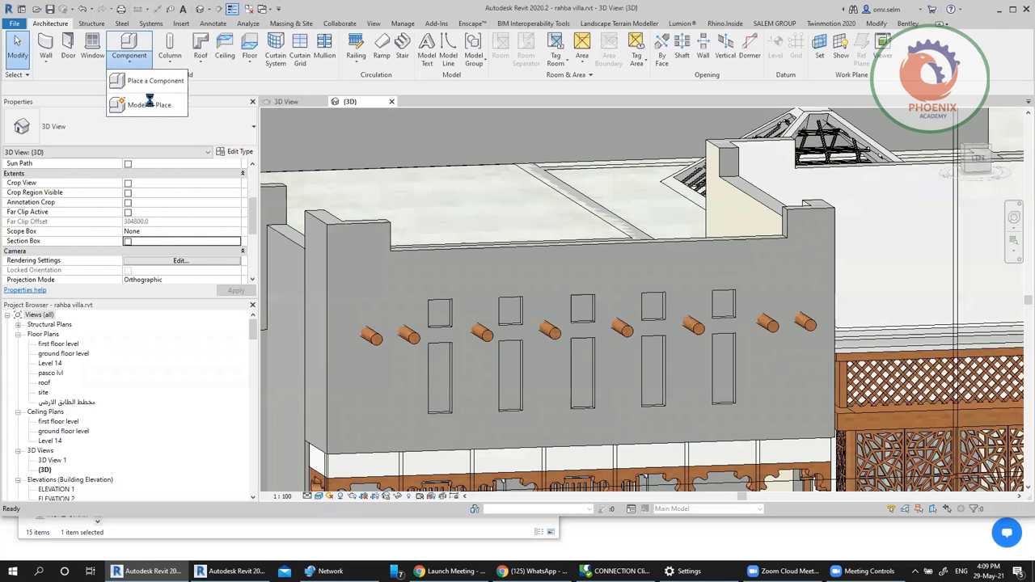
pyautogui.click(152, 107)
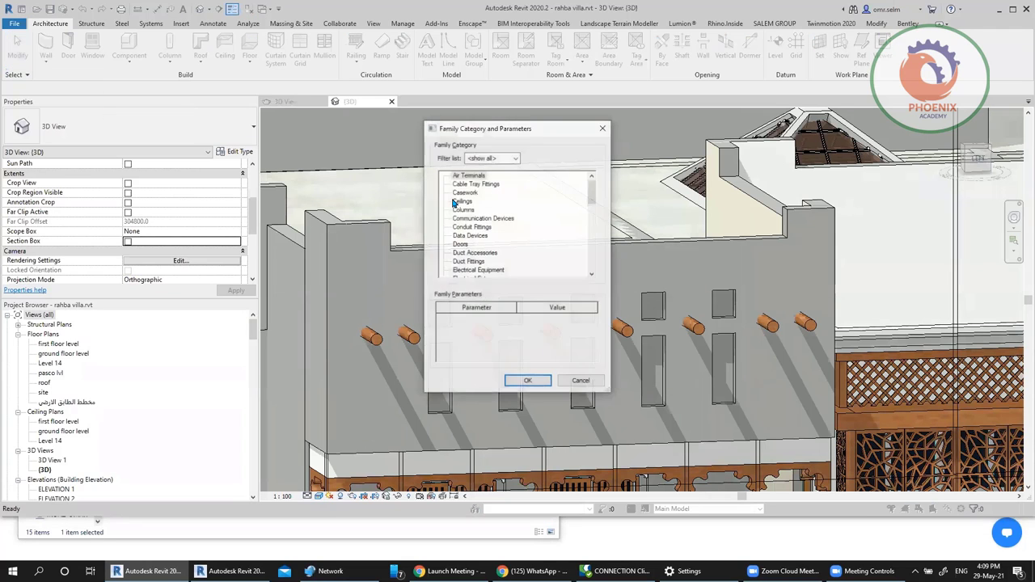
pyautogui.moveTo(587, 203); pyautogui.dragTo(473, 265)
pyautogui.click(459, 262)
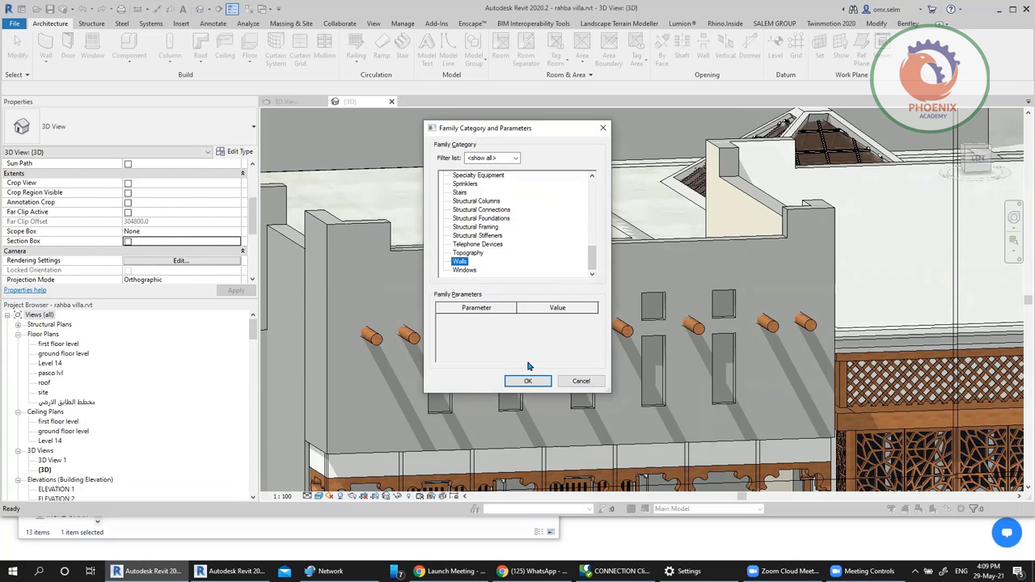
pyautogui.click(527, 381)
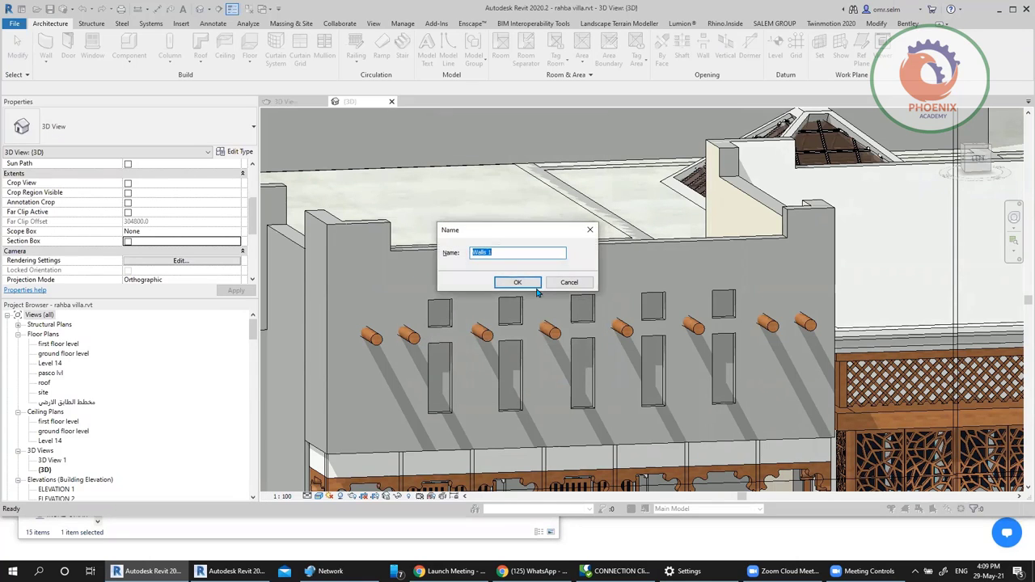
pyautogui.click(534, 287)
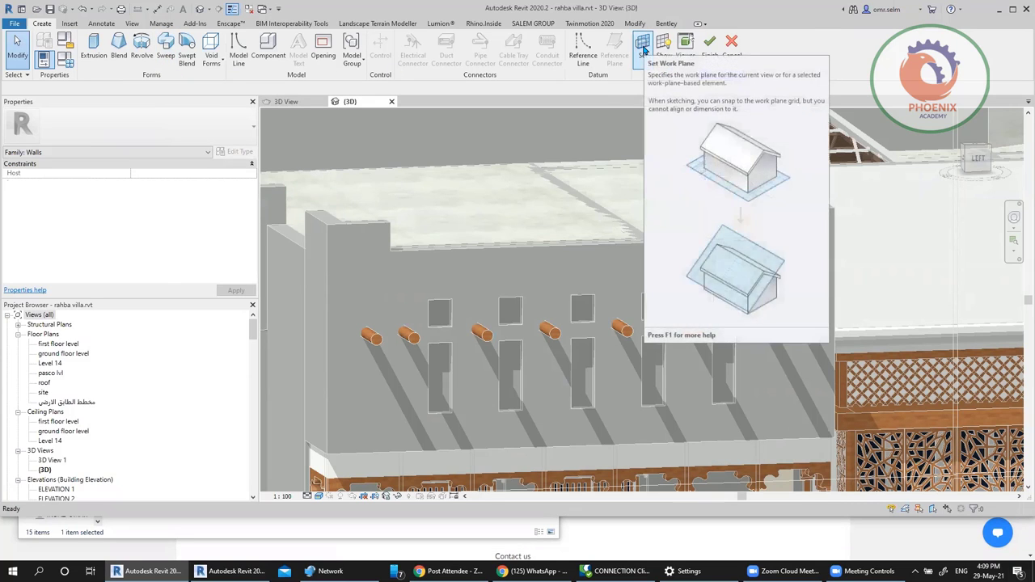
# Step: Start a sweep with a picked 3D path and pick the edges of the near side wall and the raised parapet corner
pyautogui.click(165, 55)
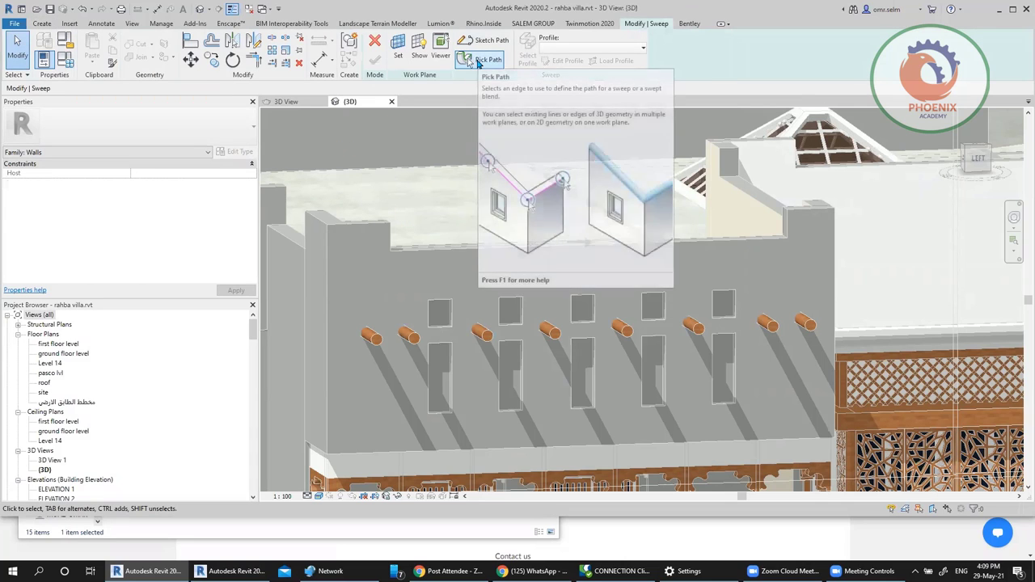
pyautogui.click(477, 62)
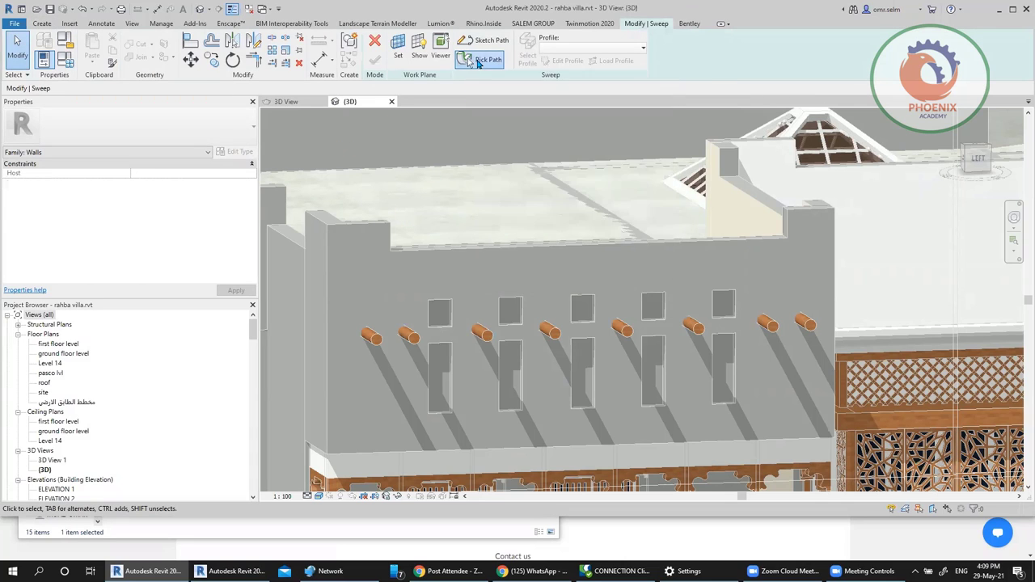
pyautogui.click(304, 235)
pyautogui.click(284, 240)
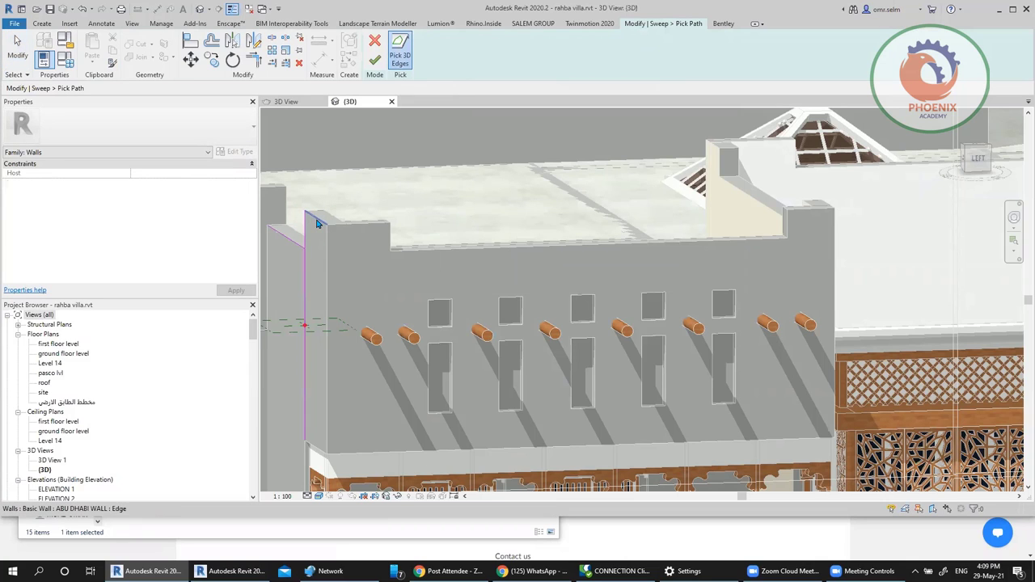
pyautogui.scroll(5, 348, 228)
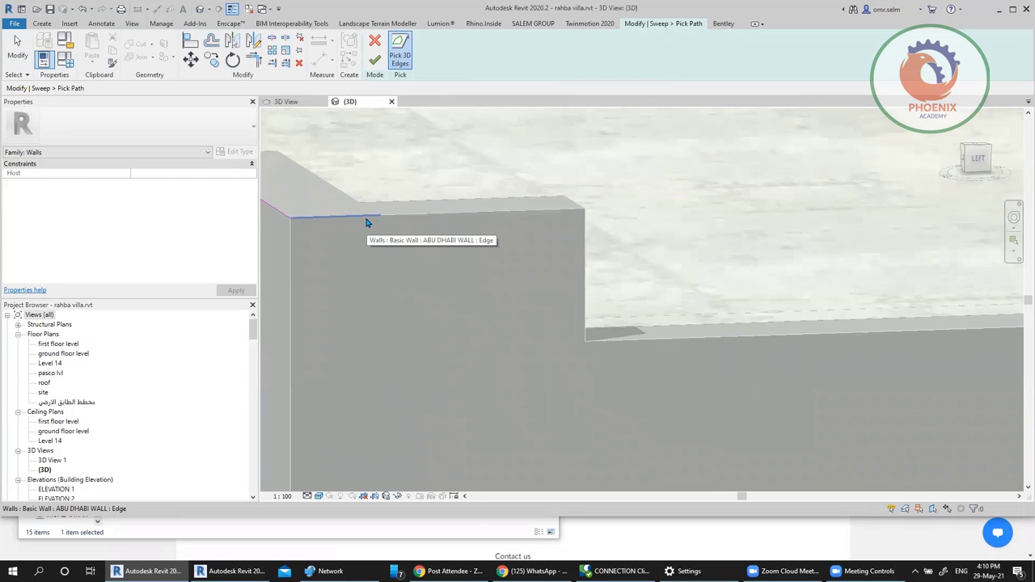
pyautogui.click(396, 219)
pyautogui.click(587, 277)
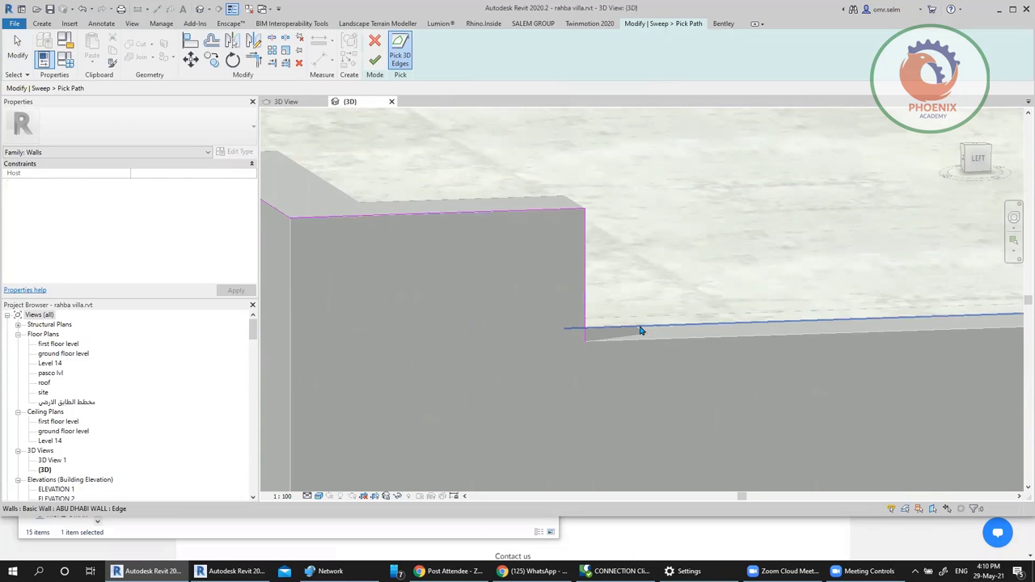
# Step: Extend the sweep path along the long low parapet edge and around the raised block at its far end
pyautogui.click(643, 335)
pyautogui.scroll(-1, 481, 293)
pyautogui.scroll(-2, 480, 293)
pyautogui.moveTo(646, 307); pyautogui.dragTo(539, 342, button='middle')
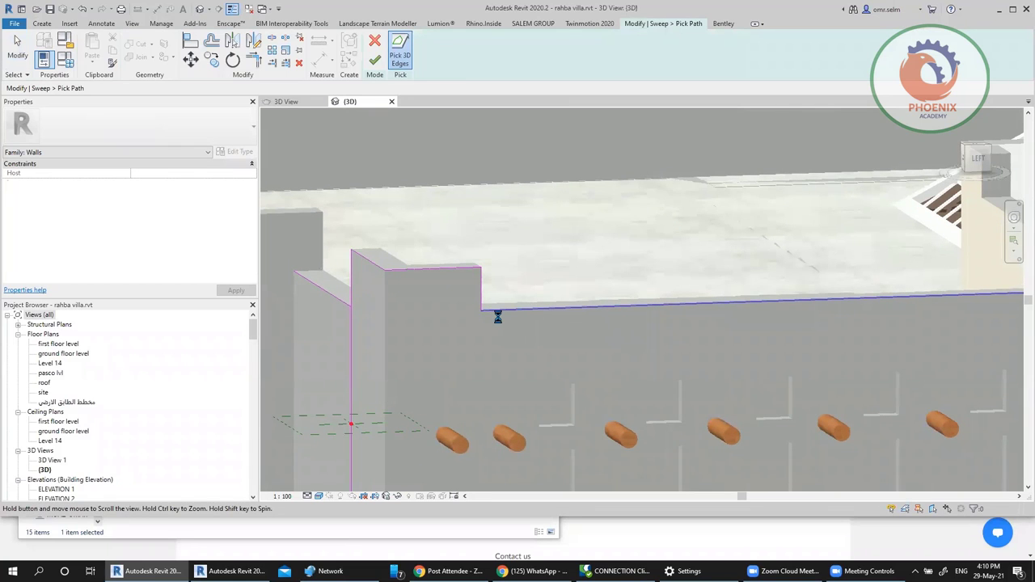
pyautogui.scroll(-2, 497, 318)
pyautogui.scroll(3, 797, 309)
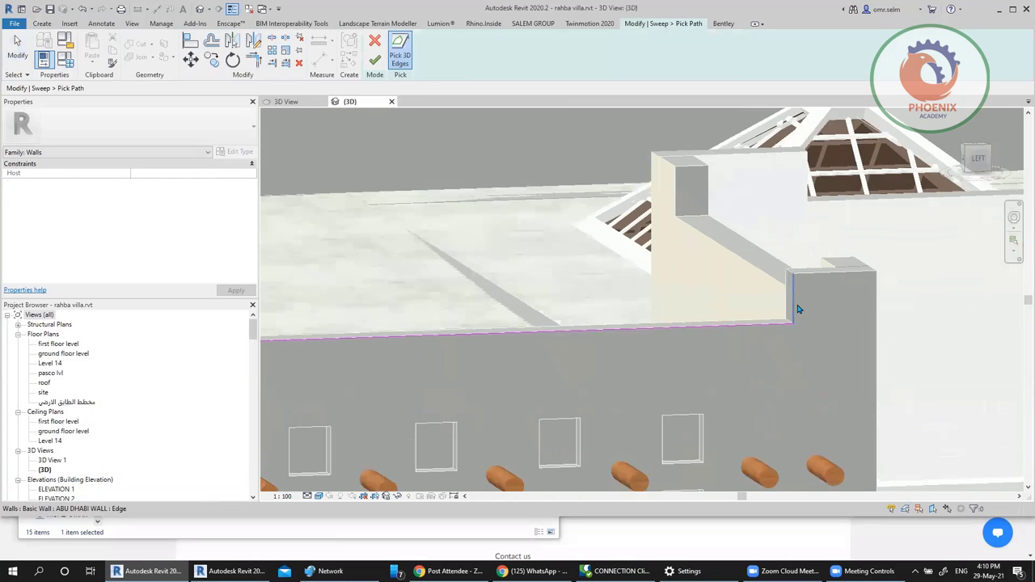
pyautogui.click(797, 309)
pyautogui.click(857, 273)
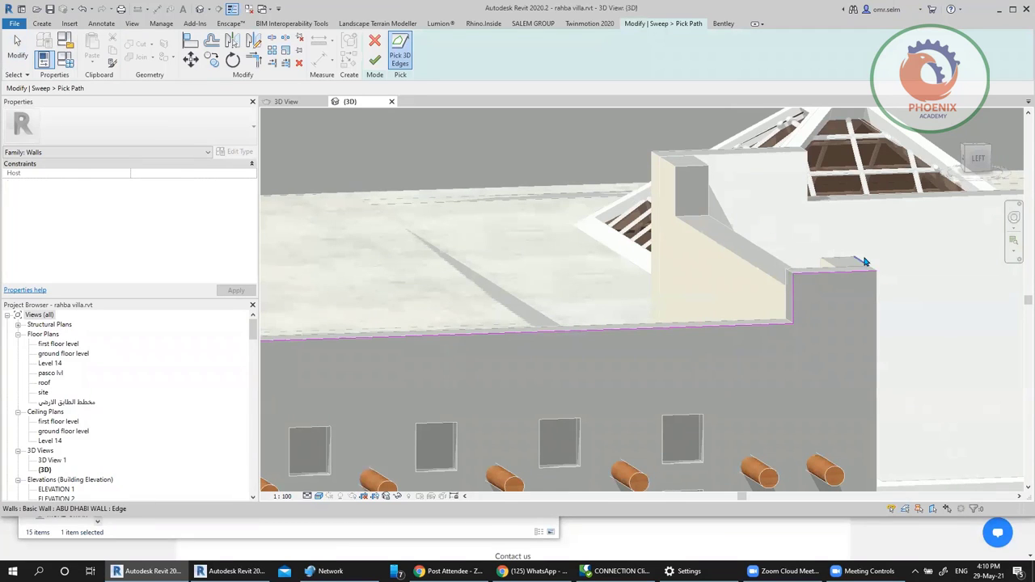
pyautogui.click(863, 261)
# Step: Discard the picked sweep path and cancel the sweep together with its in-place wall model
pyautogui.click(374, 40)
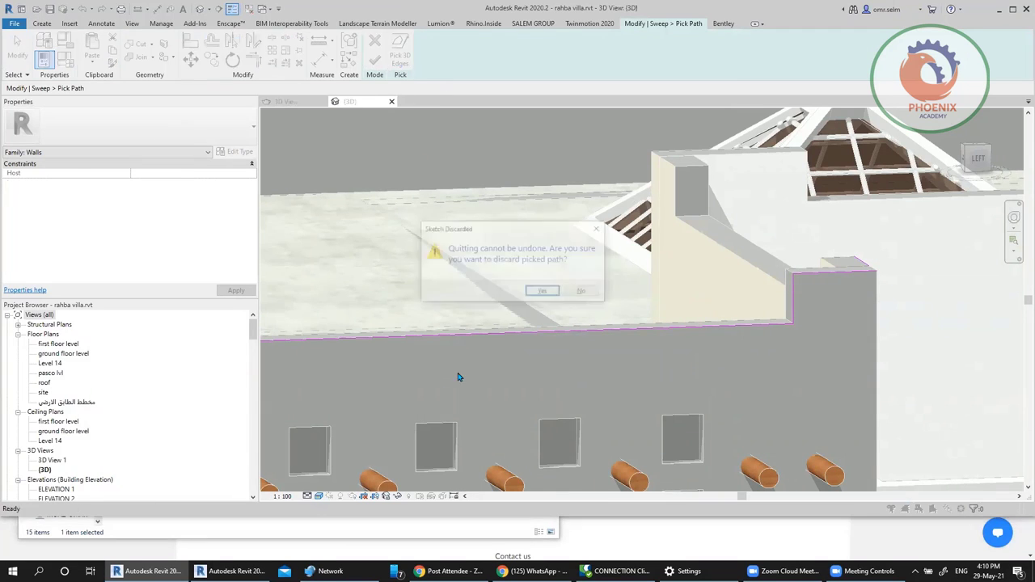
pyautogui.click(542, 291)
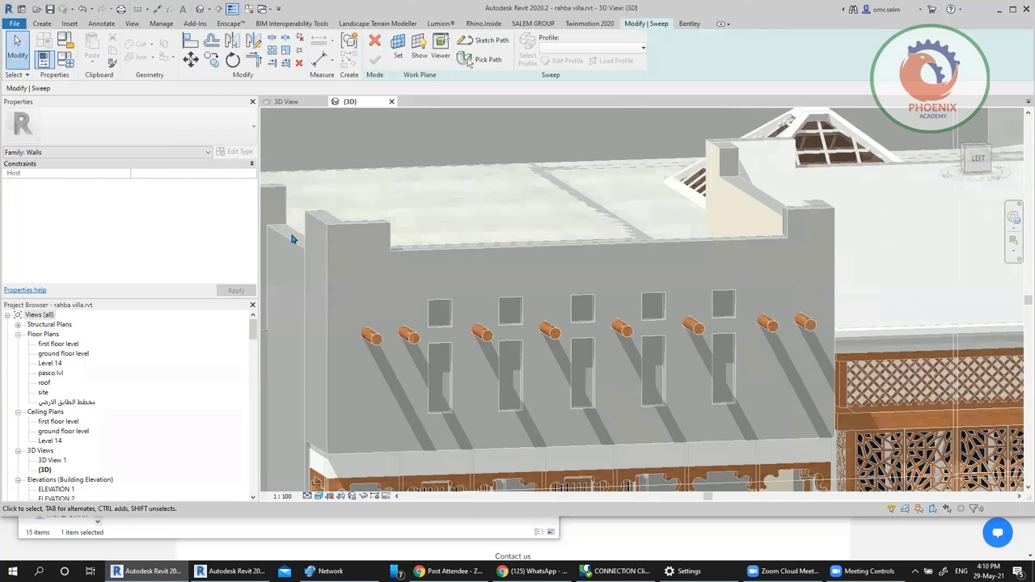
pyautogui.click(374, 43)
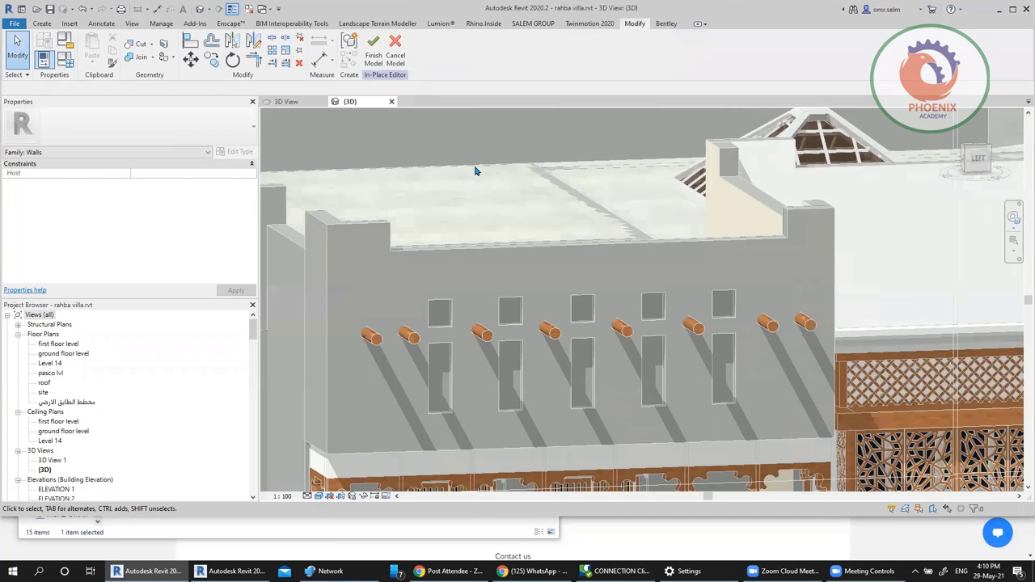
pyautogui.click(392, 61)
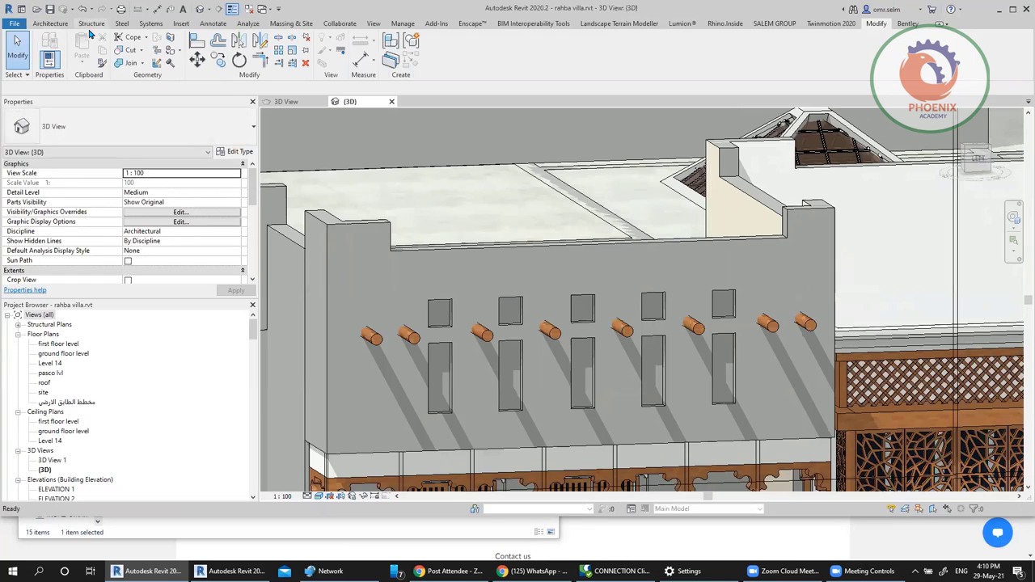
# Step: Start a new in-place model in the Walls category, keeping the suggested name
pyautogui.click(52, 24)
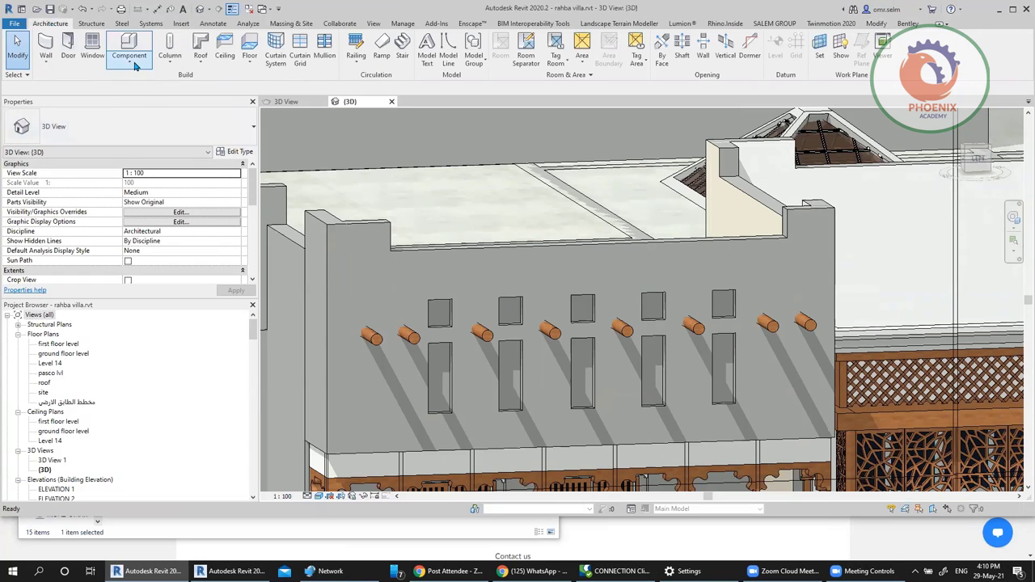
pyautogui.click(135, 65)
pyautogui.click(136, 103)
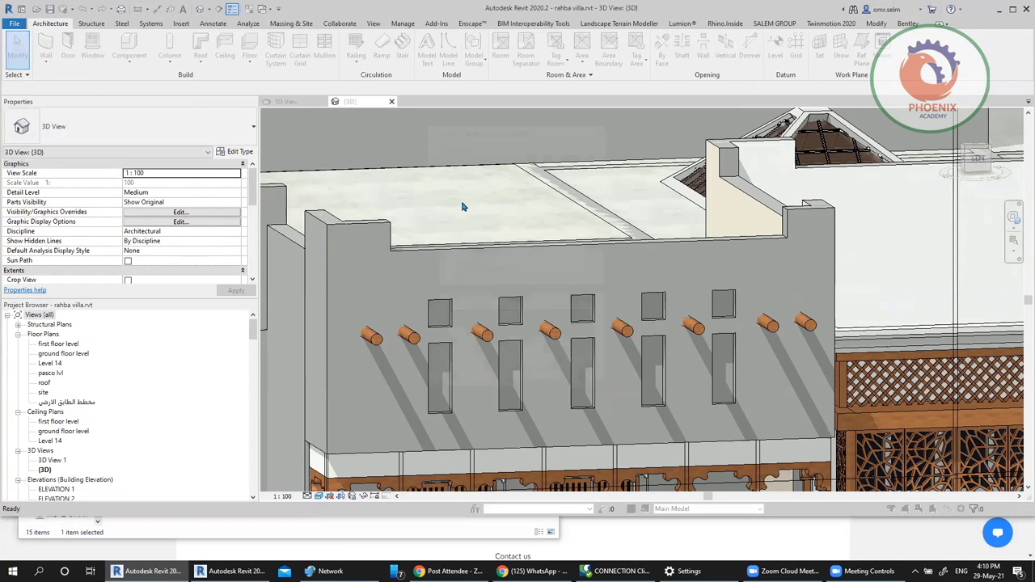
pyautogui.moveTo(591, 193); pyautogui.dragTo(592, 267)
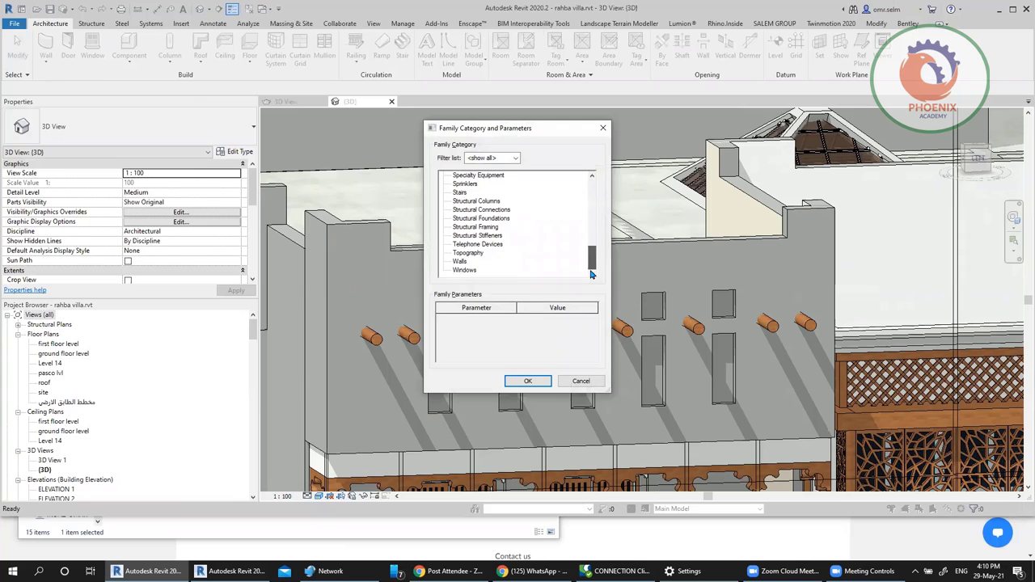
pyautogui.click(463, 261)
pyautogui.click(526, 380)
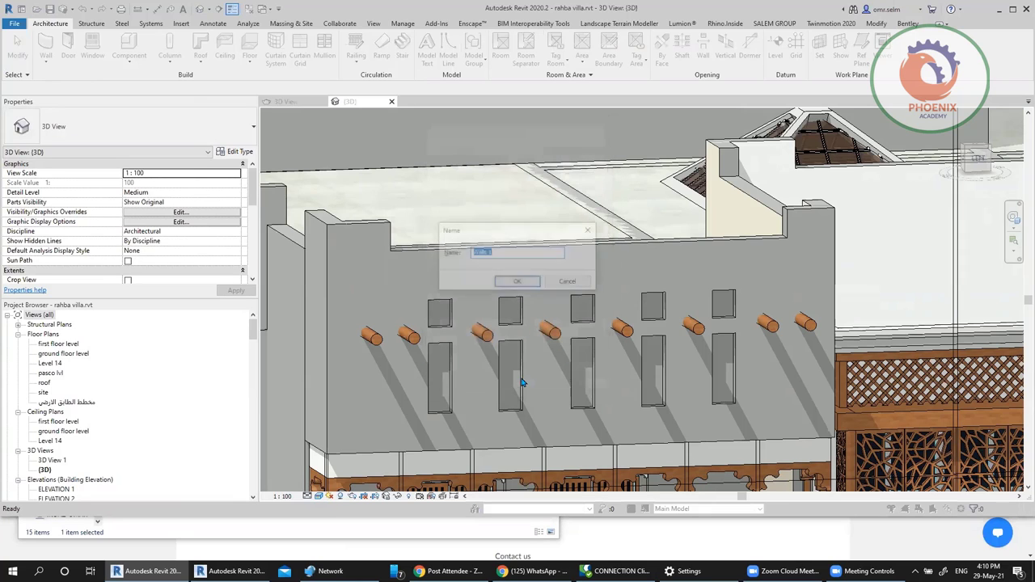
pyautogui.click(516, 282)
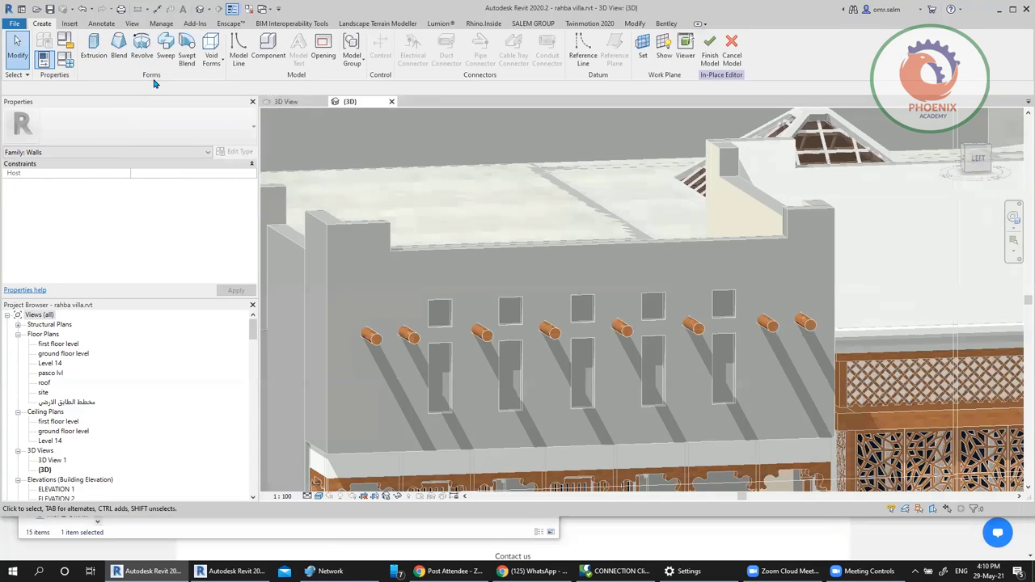
# Step: Start a sweep with a picked 3D path along the near side wall, raised corner, low parapet edge and far raised block
pyautogui.click(166, 50)
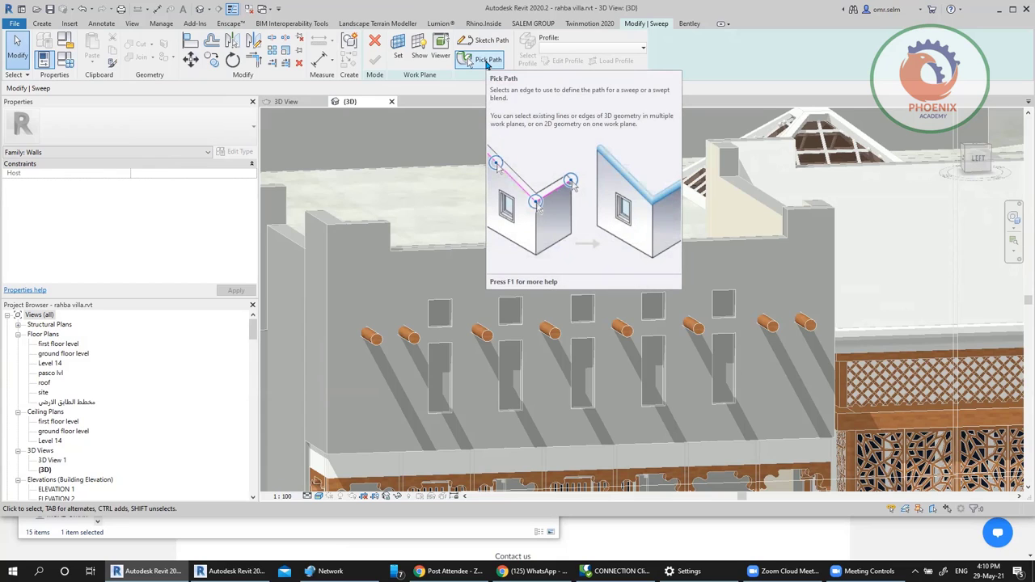
pyautogui.click(485, 64)
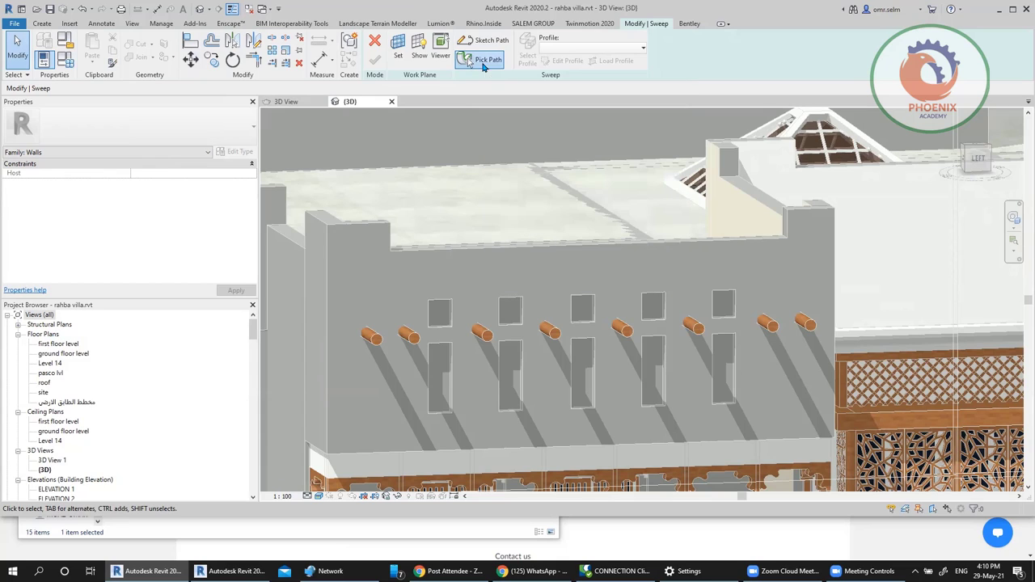
pyautogui.click(293, 243)
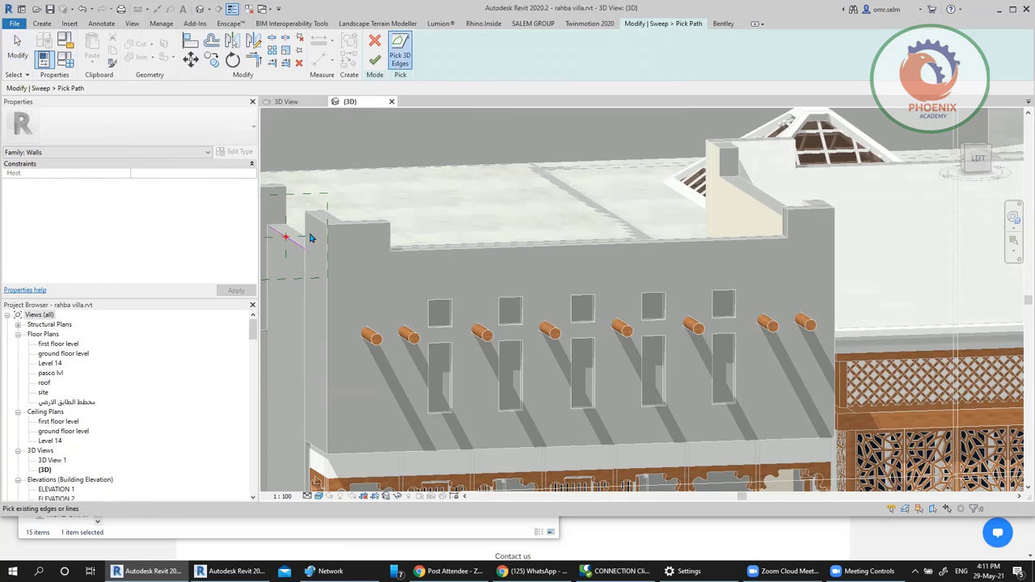
pyautogui.click(306, 228)
pyautogui.click(316, 220)
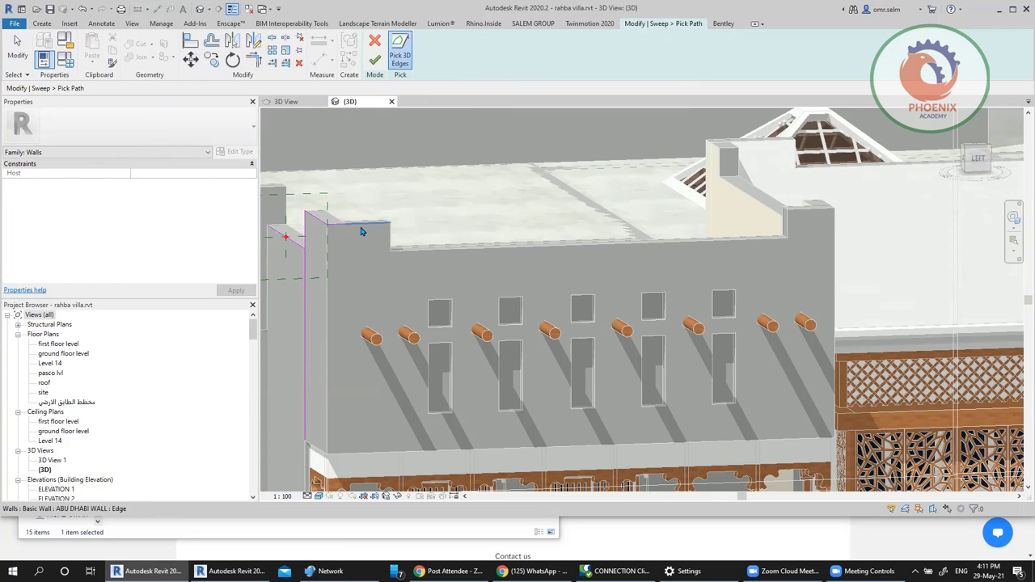
pyautogui.click(780, 238)
pyautogui.click(813, 216)
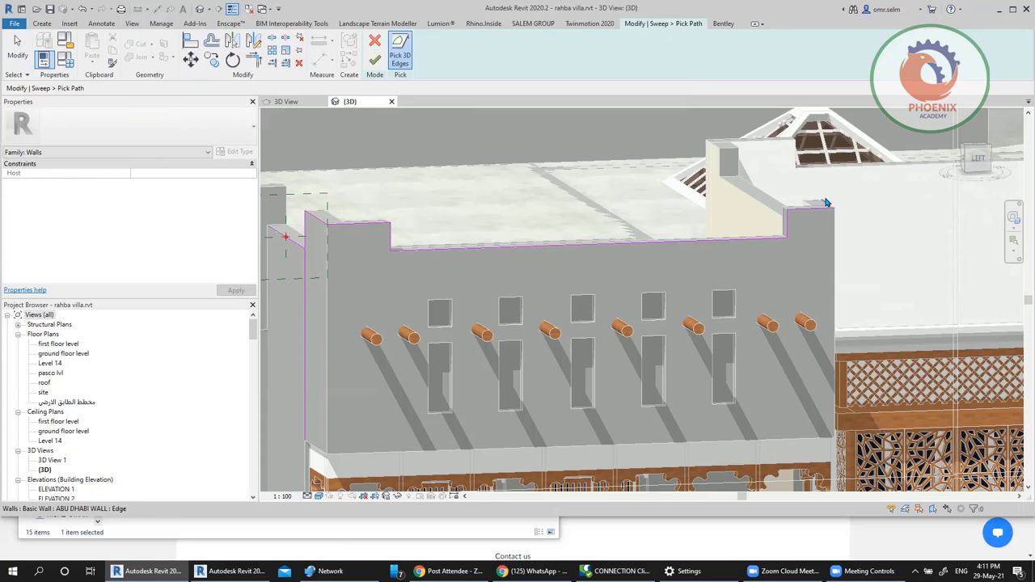
# Step: Trim the path lines to corners at the far raised block and where the side wall meets the near raised corner
pyautogui.press('Escape')
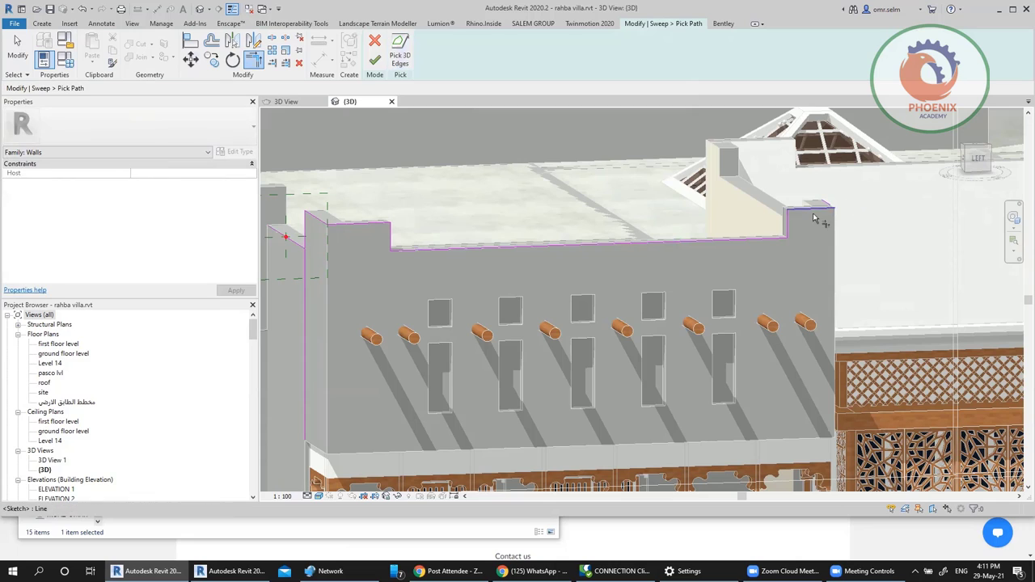
pyautogui.click(830, 207)
pyautogui.press('t')
pyautogui.press('r')
pyautogui.click(305, 241)
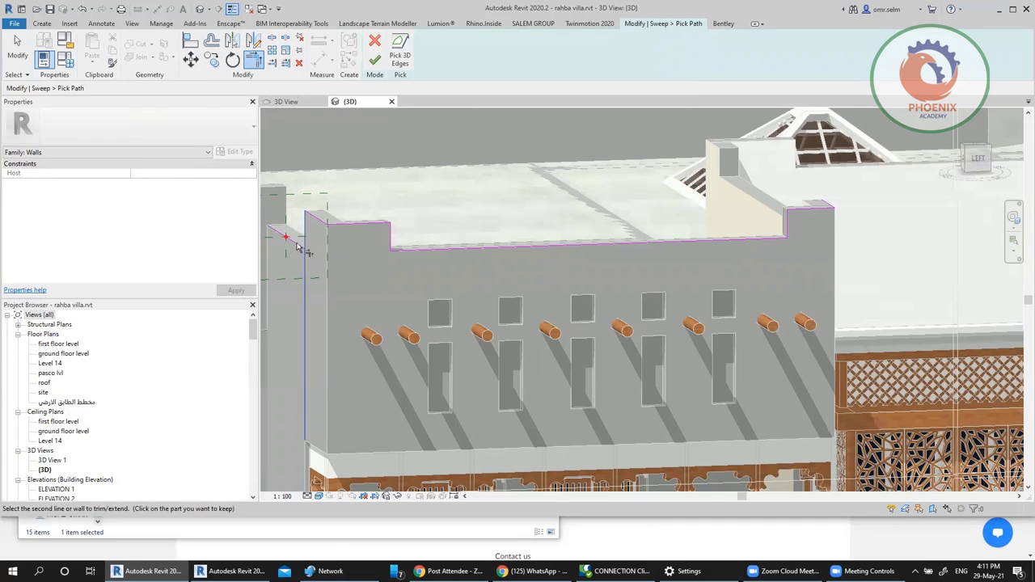
pyautogui.scroll(5, 297, 247)
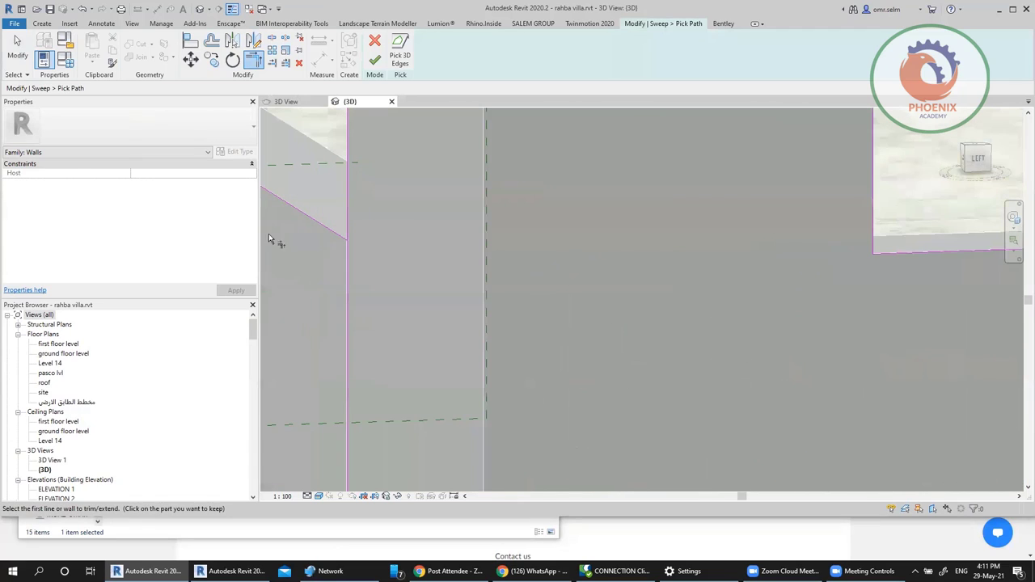
pyautogui.click(302, 221)
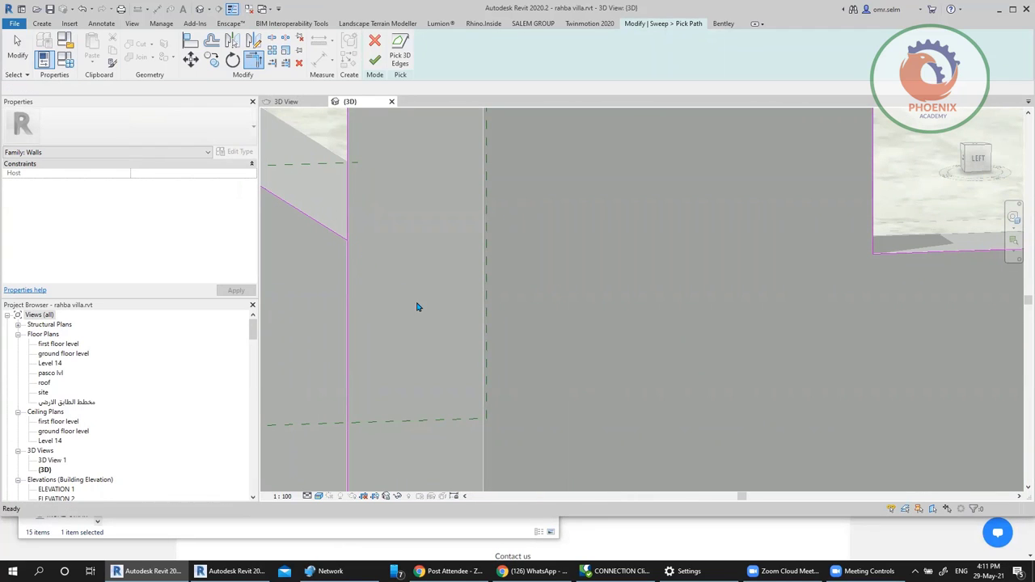
# Step: Delete the low side wall's line from the sweep path and finish the path
pyautogui.press('Escape')
pyautogui.moveTo(411, 274)
pyautogui.mouseDown(button='middle')
pyautogui.moveTo(466, 293)
pyautogui.moveTo(466, 337)
pyautogui.moveTo(451, 314)
pyautogui.mouseUp(button='middle')
pyautogui.click(451, 314)
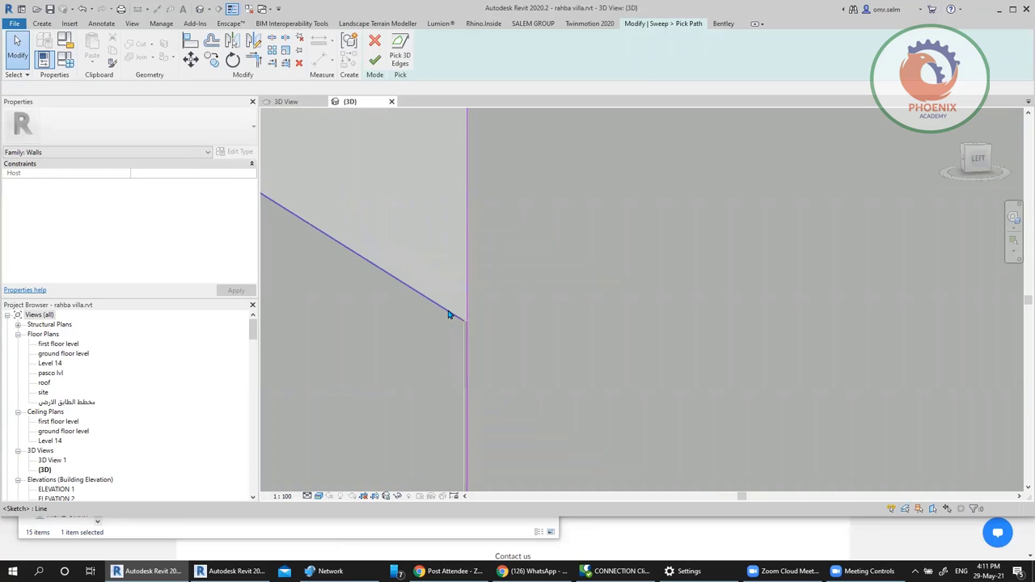
pyautogui.press('Delete')
pyautogui.scroll(-5, 465, 267)
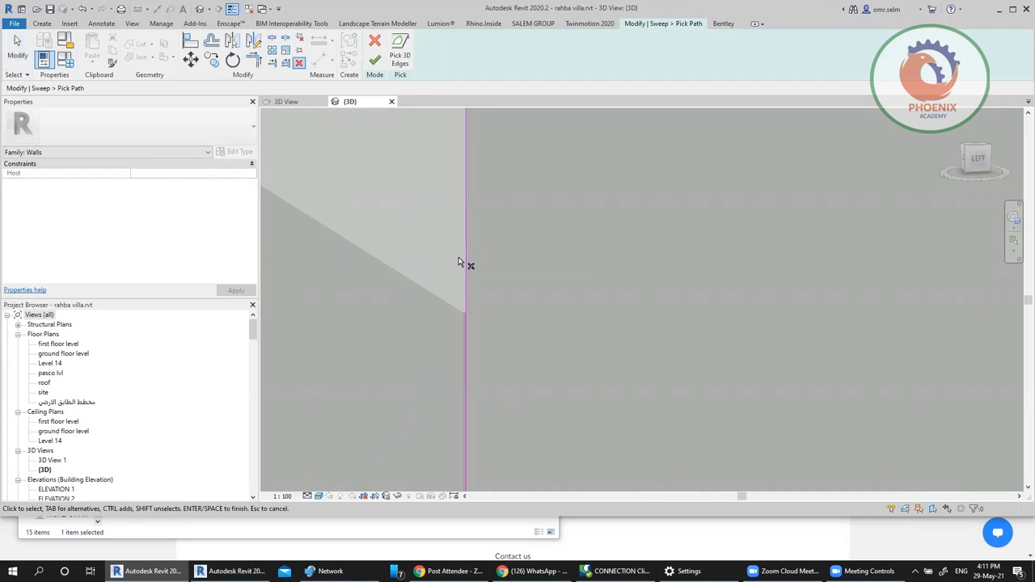
pyautogui.scroll(-5, 483, 291)
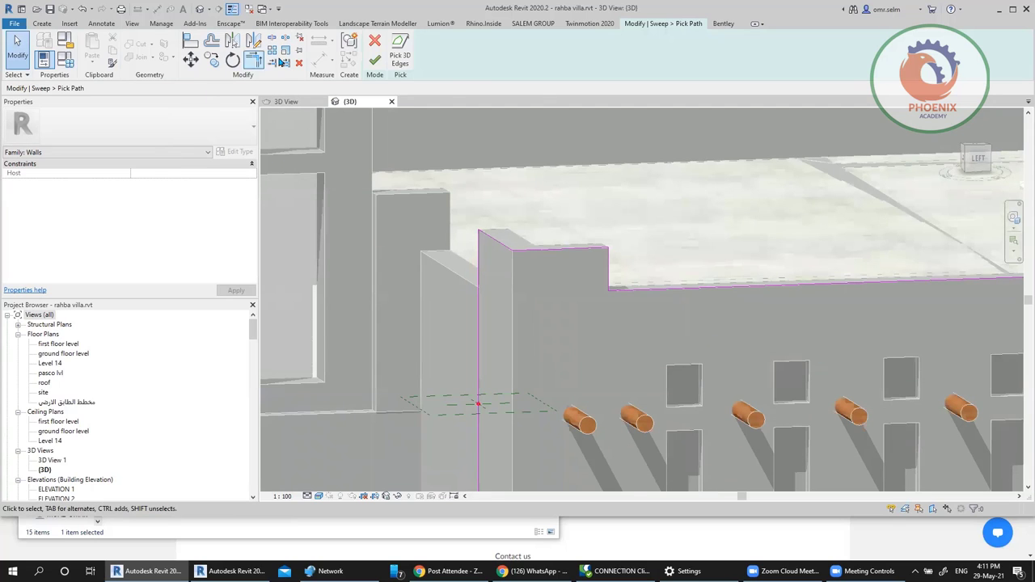
pyautogui.click(374, 60)
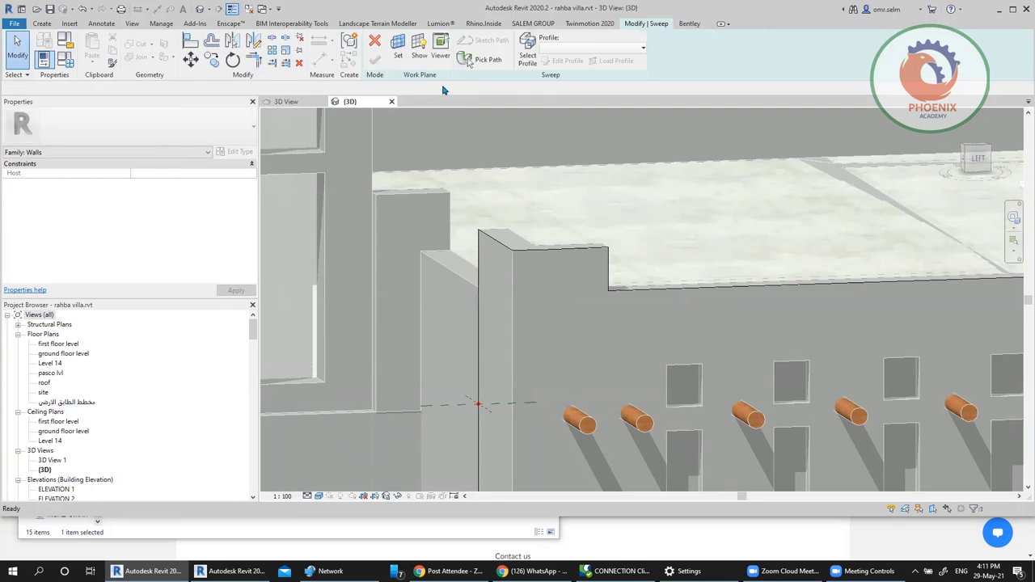
# Step: Open the sweep's sketched profile for editing at the near raised corner's vertical edge
pyautogui.keyDown('shift'); pyautogui.moveTo(481, 242); pyautogui.dragTo(490, 259, button='middle'); pyautogui.keyUp('shift')
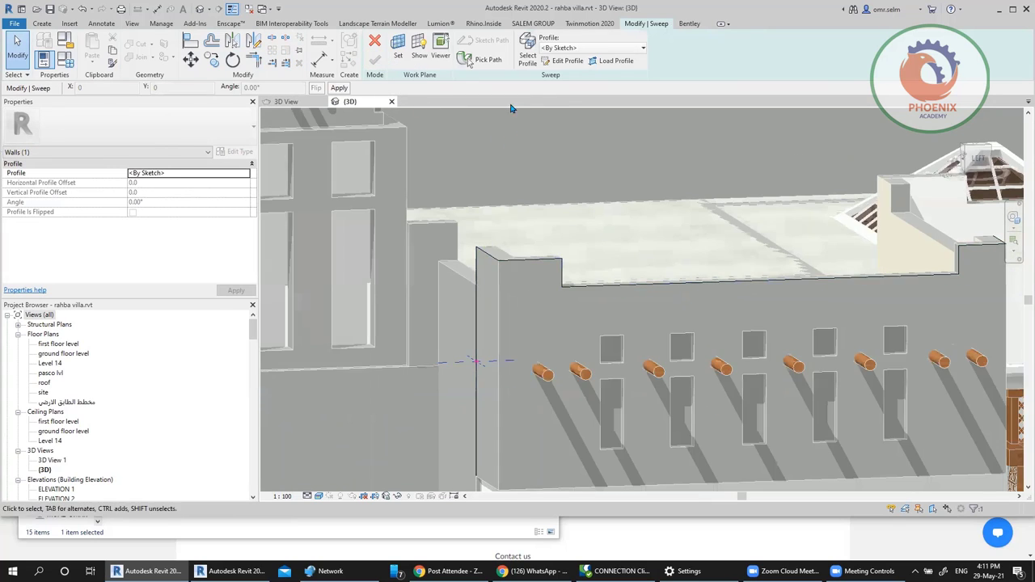
pyautogui.click(566, 60)
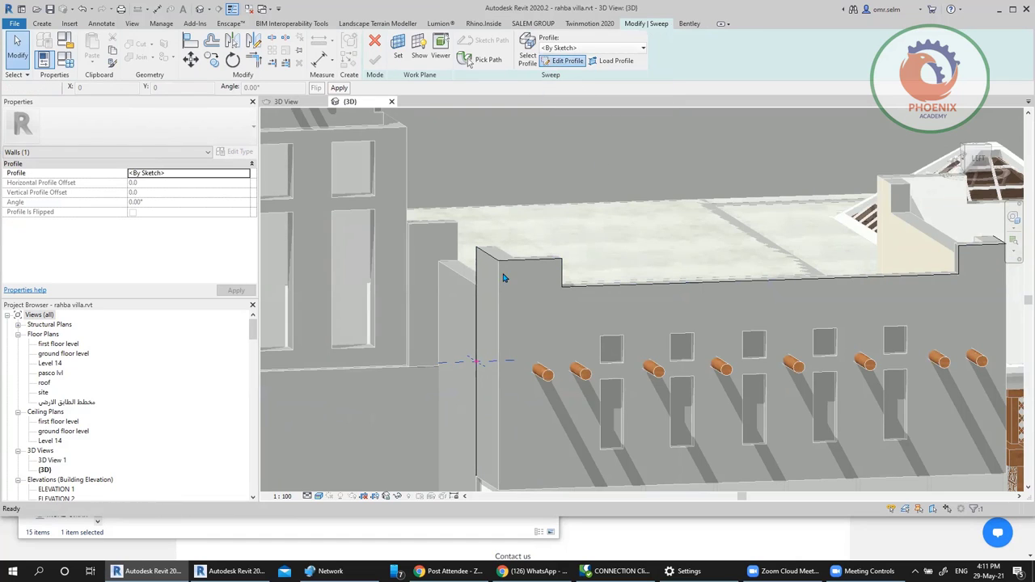
pyautogui.scroll(4, 501, 335)
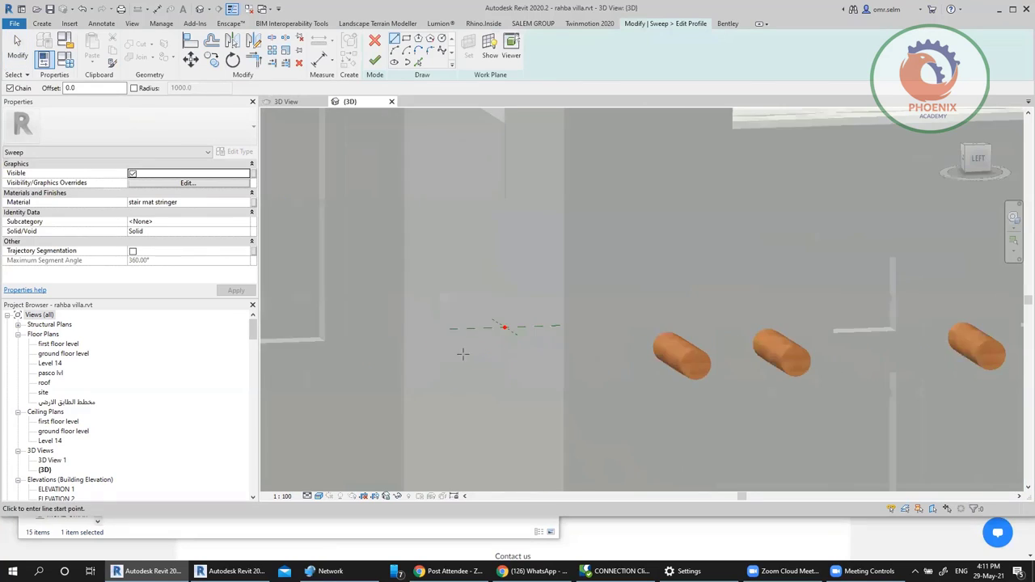
pyautogui.scroll(3, 502, 331)
pyautogui.click(525, 339)
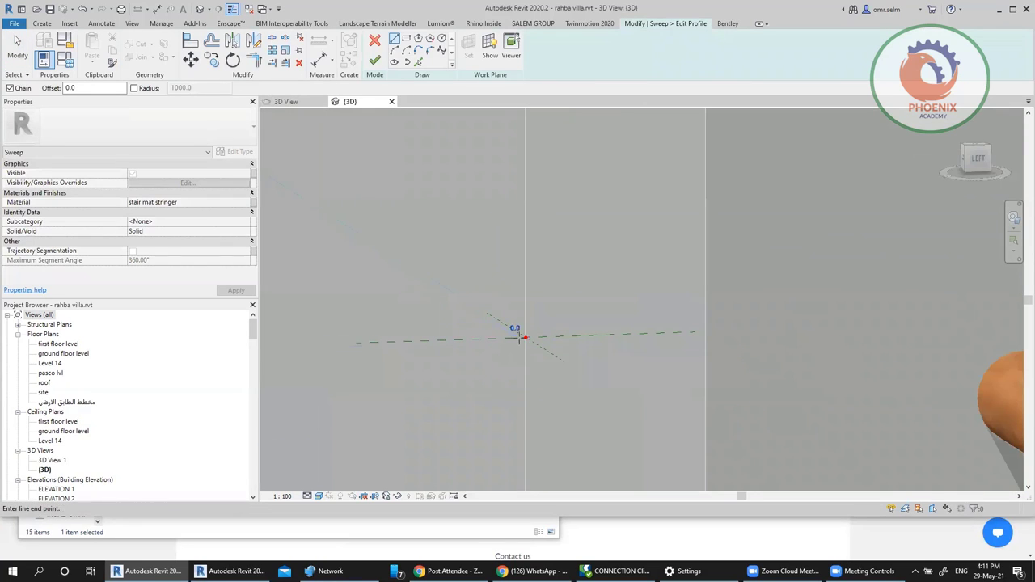
pyautogui.press('Escape')
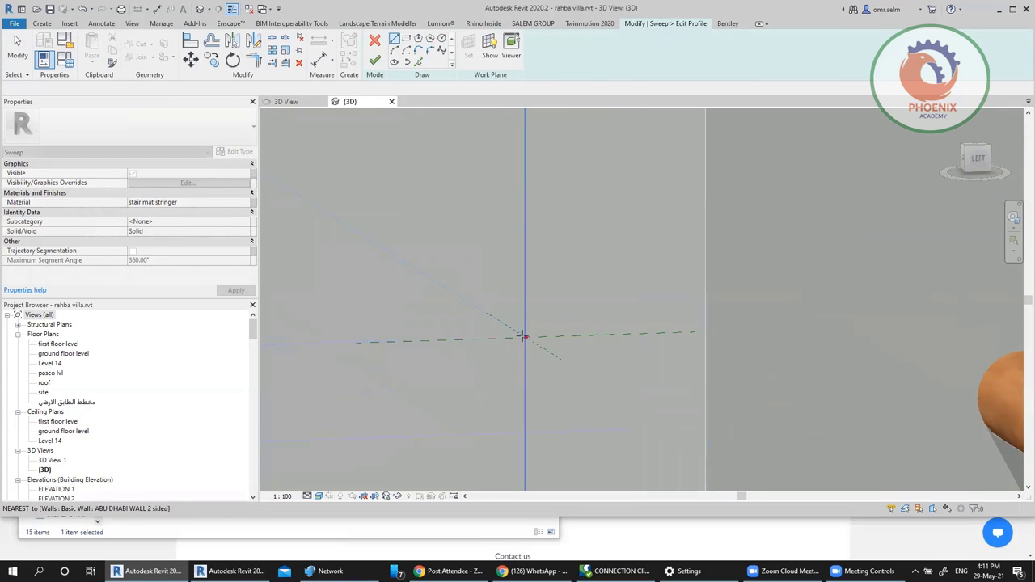
pyautogui.click(525, 338)
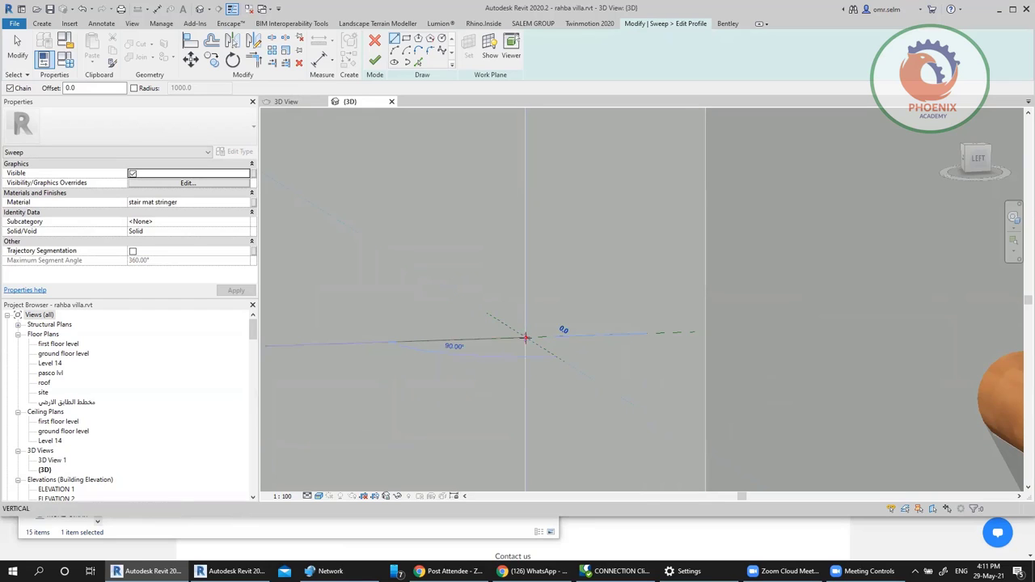
pyautogui.click(553, 358)
pyautogui.press('Escape')
pyautogui.press('Escape')
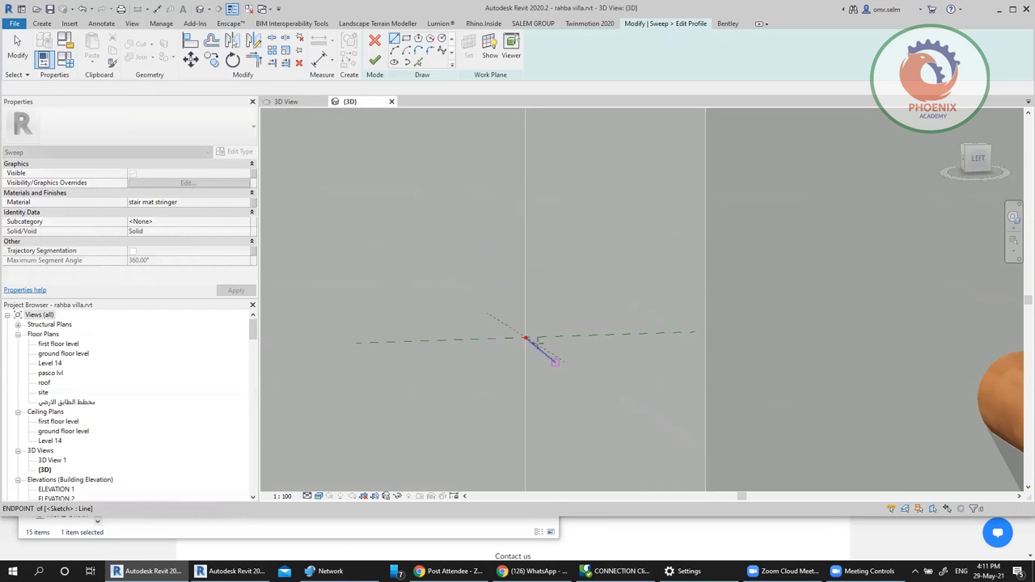
# Step: Sketch a closed triangular profile with straight lines, starting and ending at the path's origin, with one corner on the horizontal reference line
pyautogui.scroll(3, 530, 340)
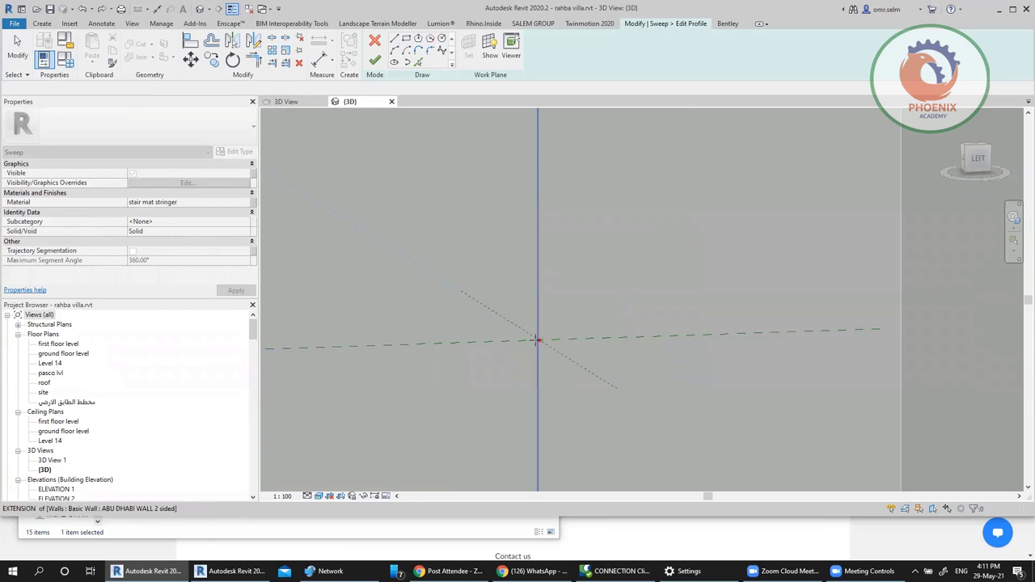
pyautogui.press('l')
pyautogui.press('i')
pyautogui.click(596, 375)
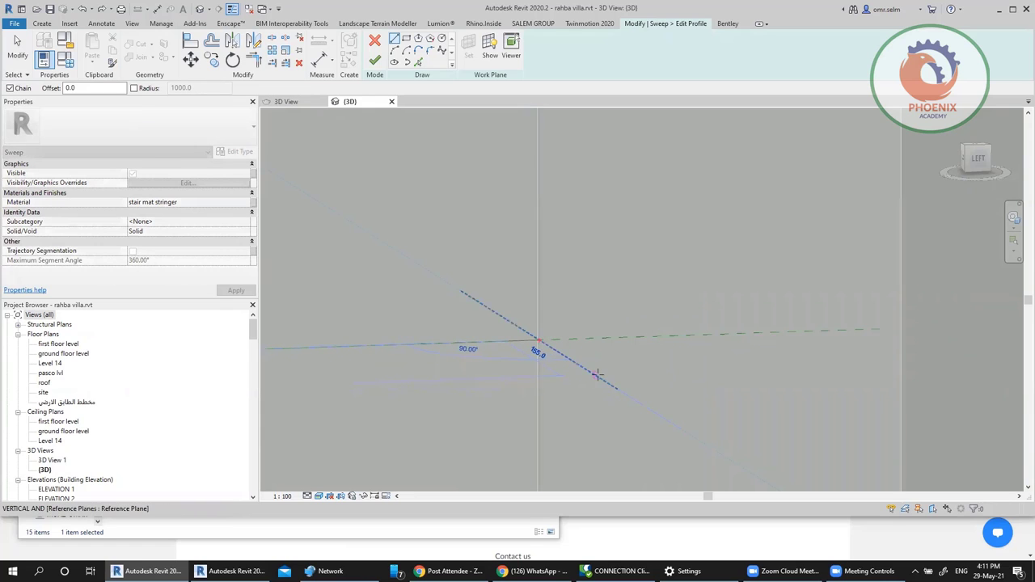
pyautogui.click(472, 342)
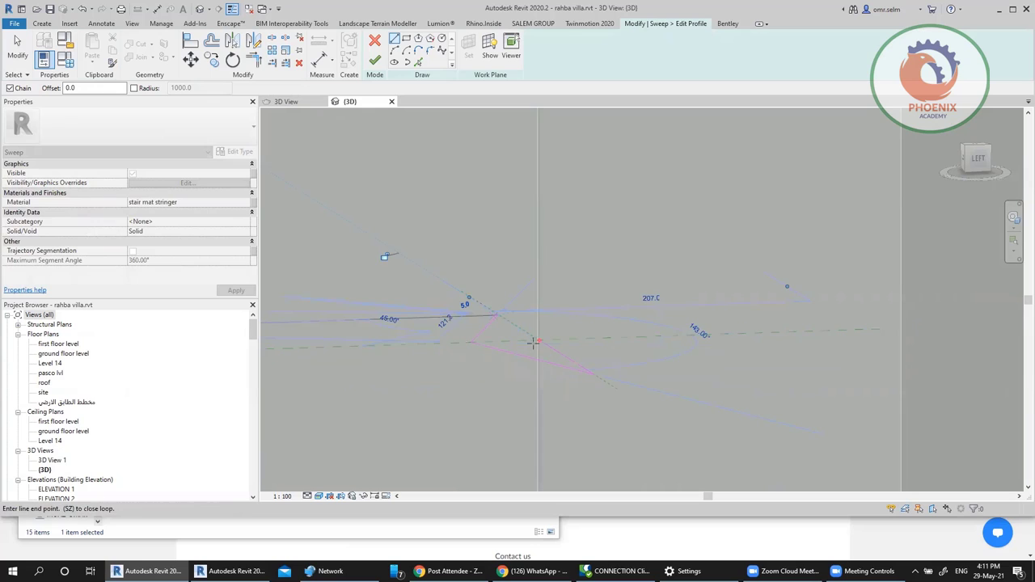
pyautogui.click(442, 284)
pyautogui.scroll(4, 539, 340)
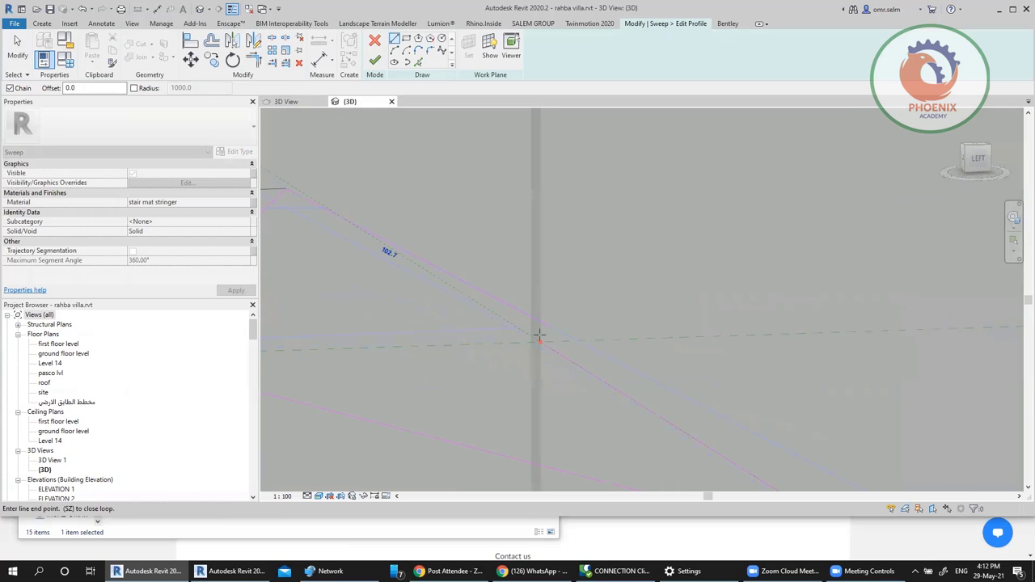
pyautogui.click(540, 342)
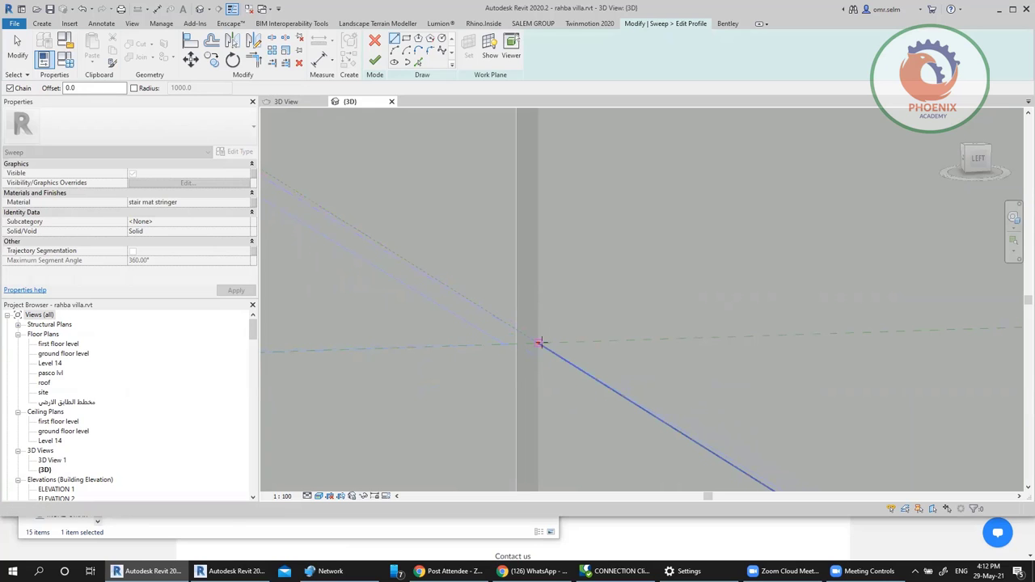
pyautogui.click(540, 341)
# Step: Finish the triangular profile and complete the sweep along the parapet edges
pyautogui.scroll(-3, 540, 341)
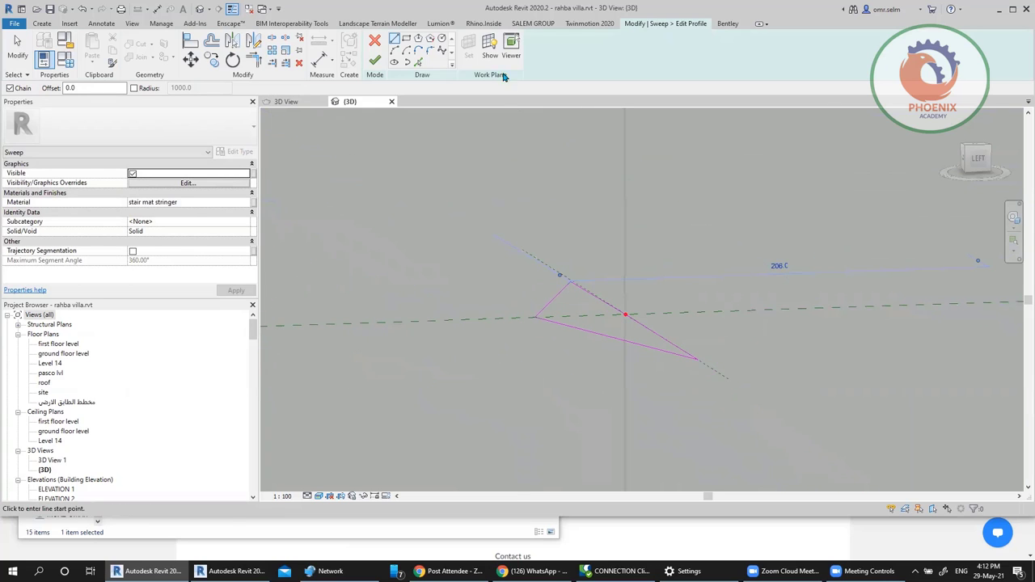
pyautogui.click(375, 59)
pyautogui.scroll(-4, 477, 370)
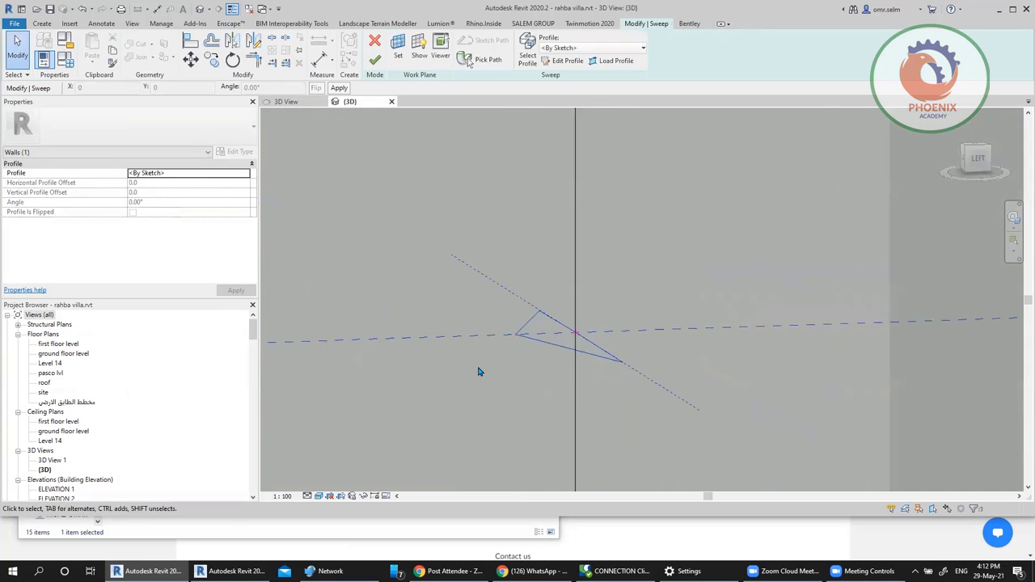
pyautogui.scroll(-2, 478, 369)
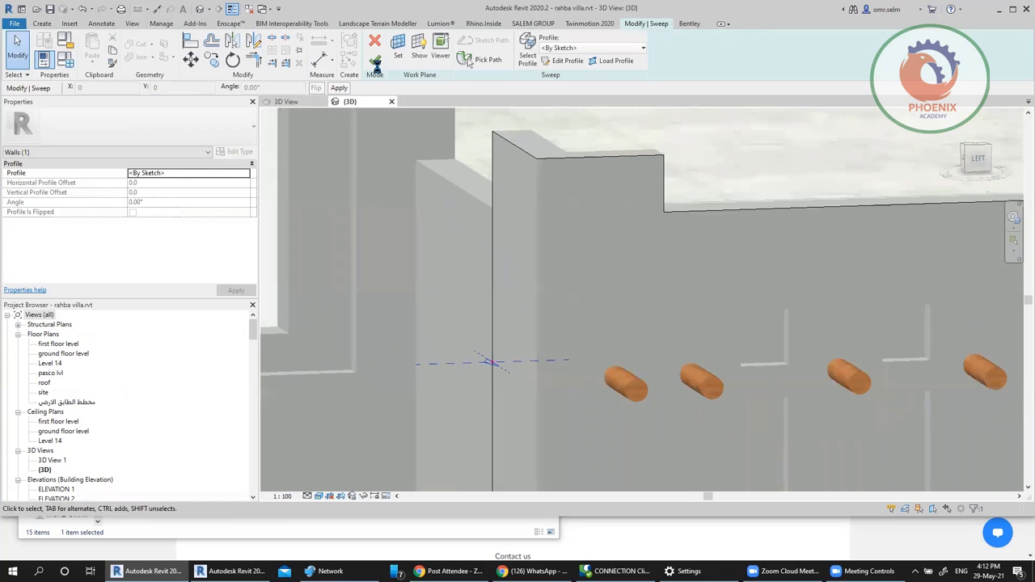
pyautogui.scroll(-2, 456, 404)
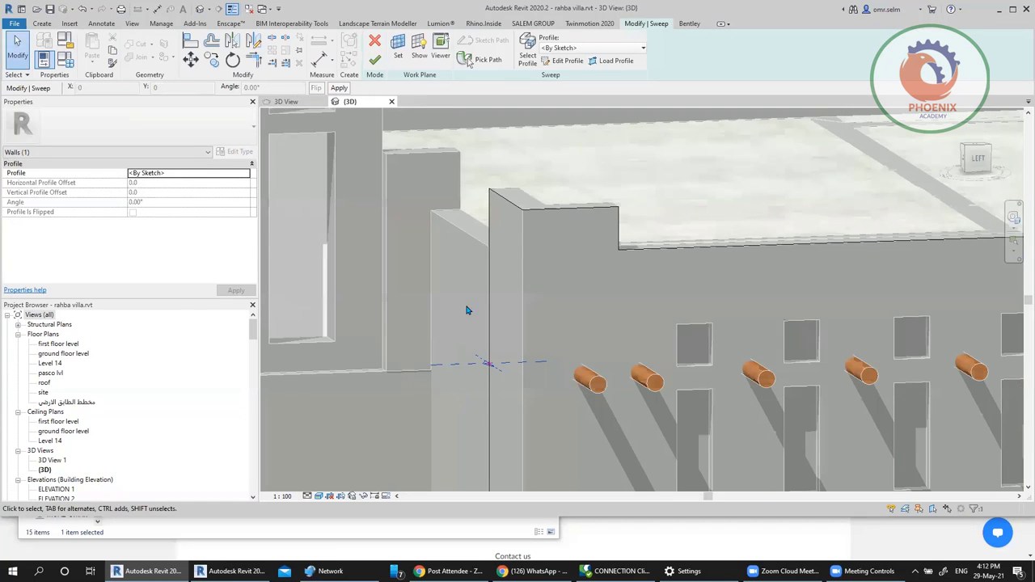
pyautogui.click(377, 63)
pyautogui.scroll(-4, 524, 341)
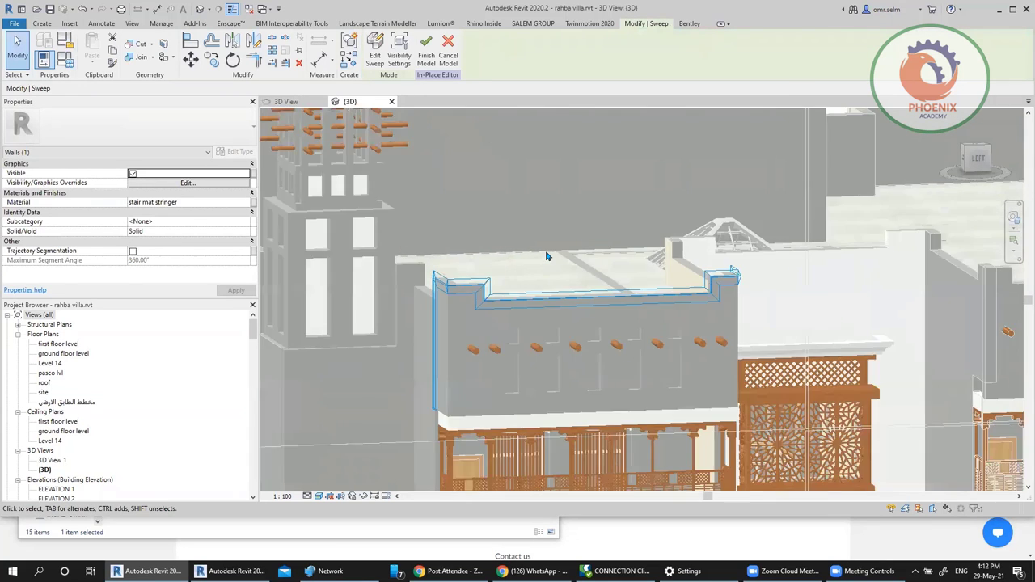
pyautogui.scroll(2, 546, 256)
pyautogui.click(546, 256)
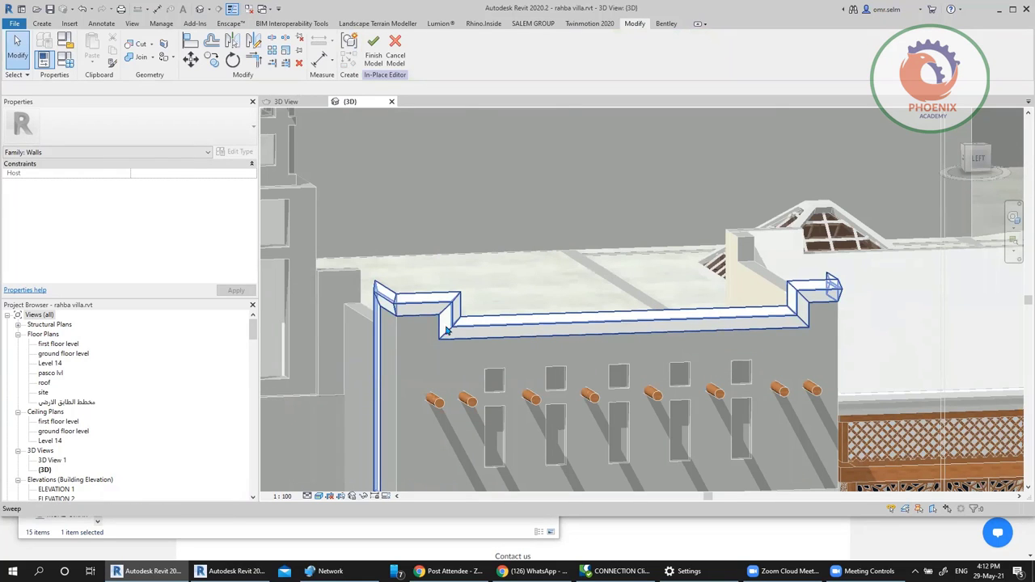
# Step: Reopen the sweep's profile sketch and draw a circle with a radius of about 25 centred on the path's origin
pyautogui.doubleClick(446, 330)
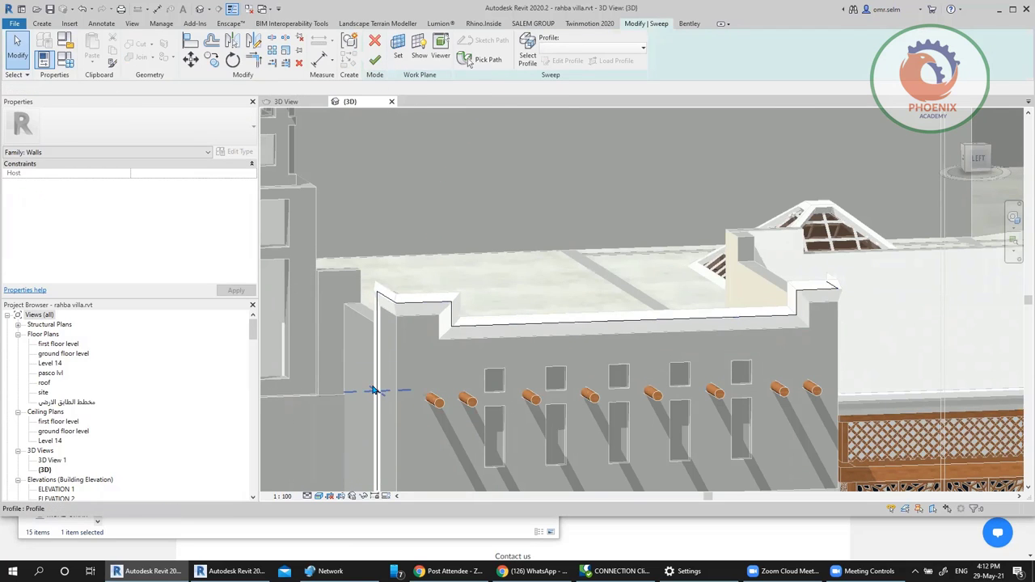
pyautogui.click(374, 390)
pyautogui.click(567, 60)
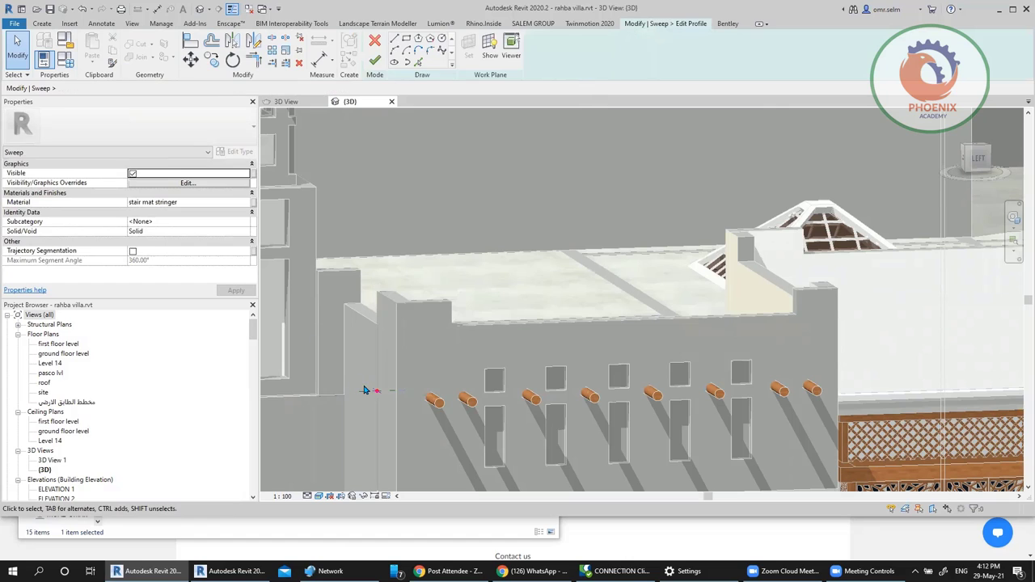
pyautogui.click(441, 39)
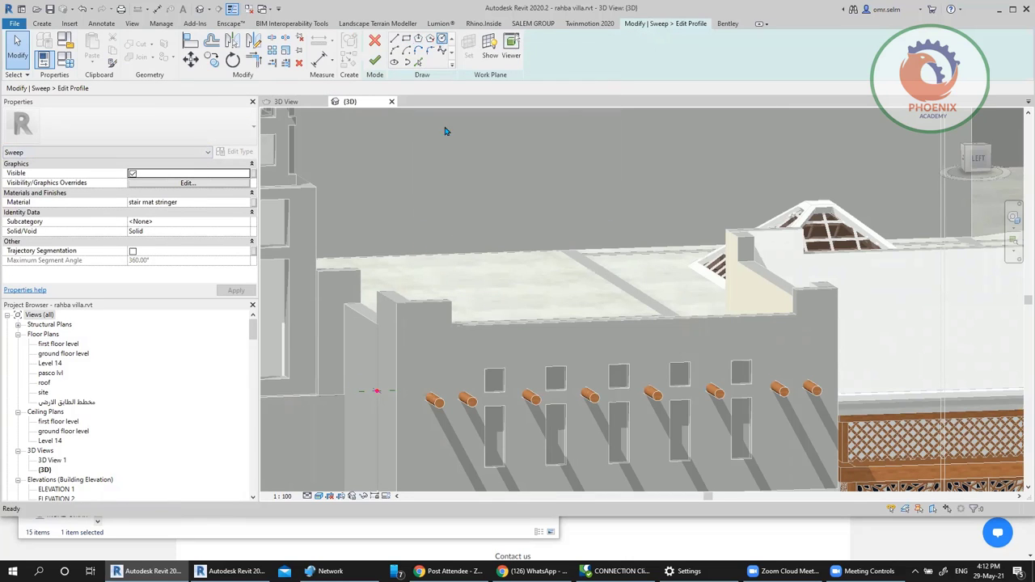
pyautogui.scroll(8, 373, 366)
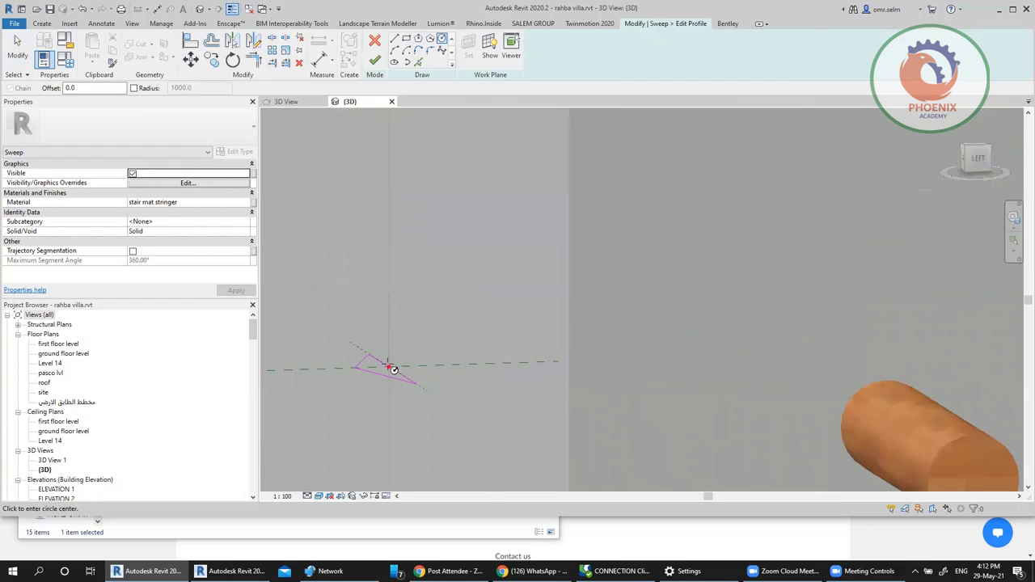
pyautogui.scroll(3, 394, 368)
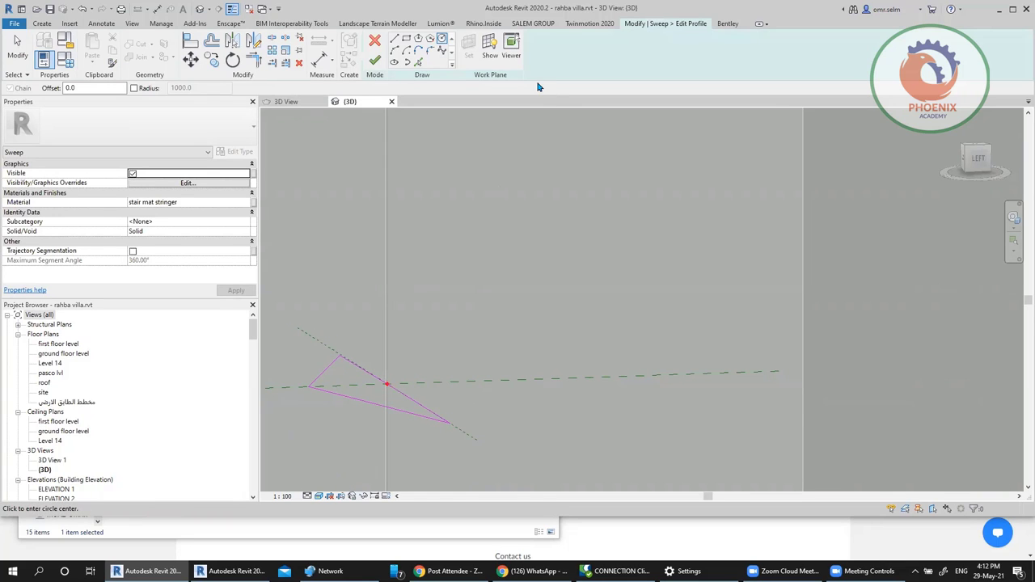
pyautogui.scroll(2, 396, 388)
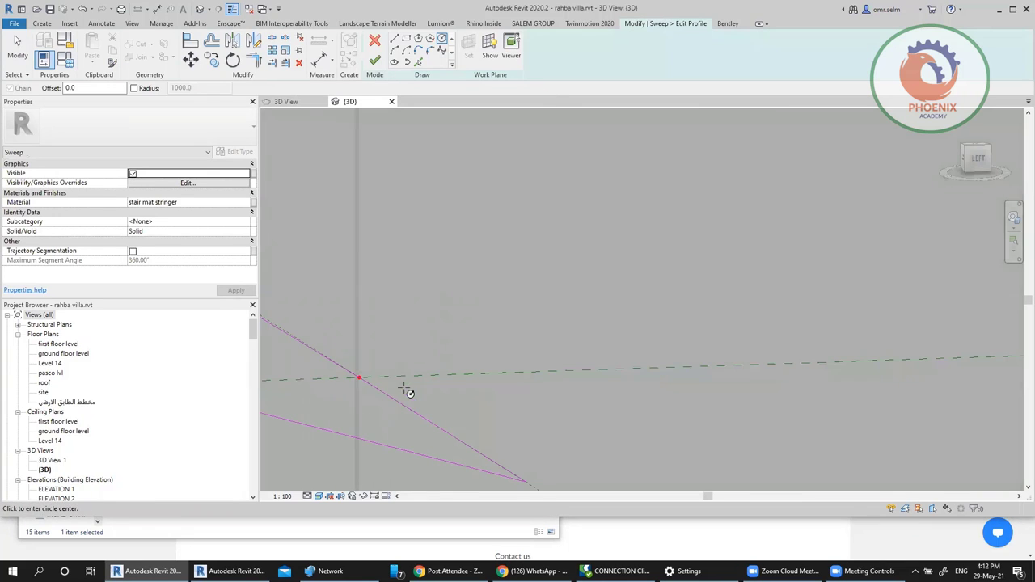
pyautogui.click(360, 376)
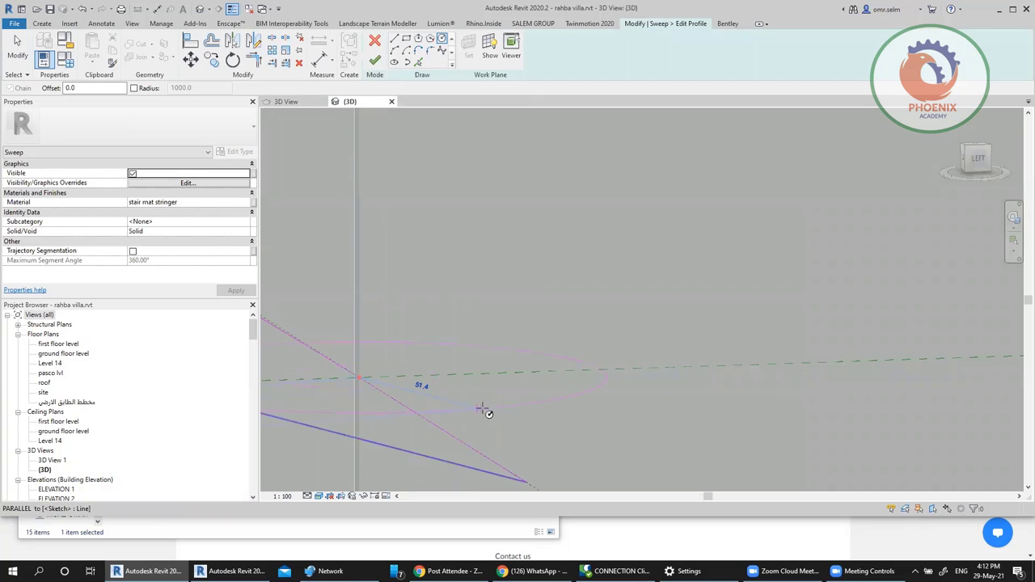
pyautogui.click(416, 398)
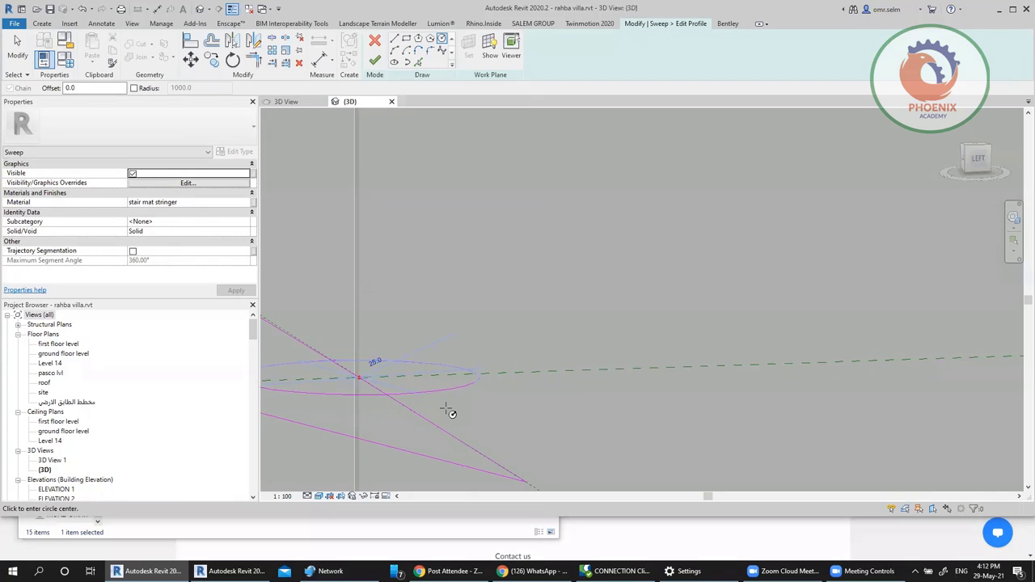
pyautogui.press('Escape')
pyautogui.press('Escape')
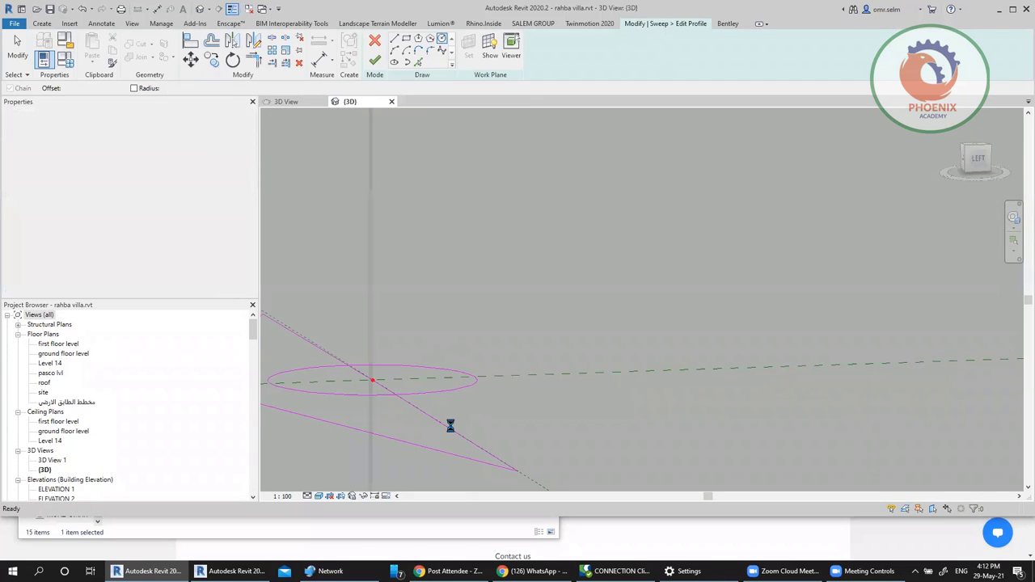
# Step: Delete all the straight lines of the triangular profile, keeping only the circle
pyautogui.click(460, 443)
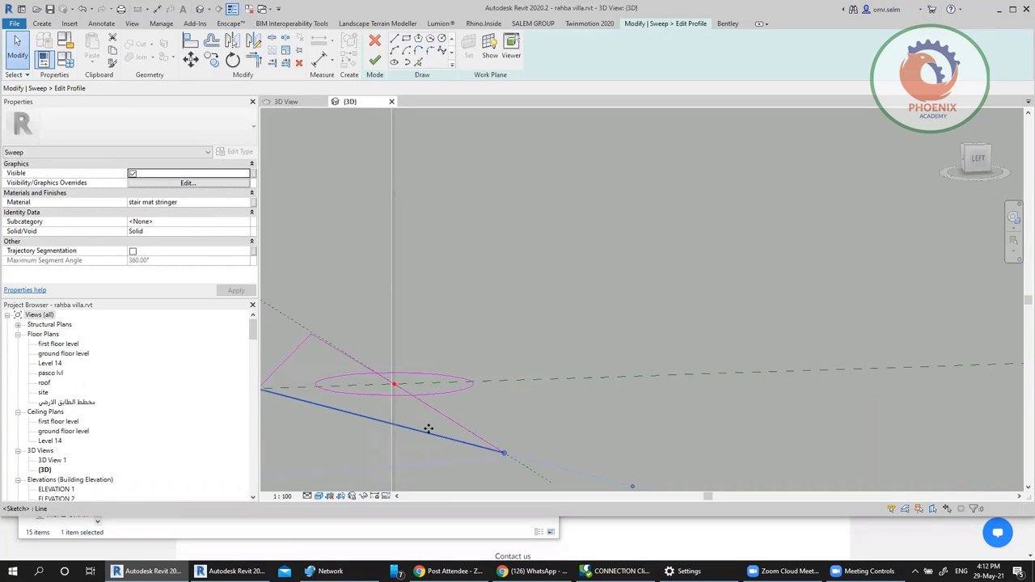
pyautogui.keyDown('ctrl'); pyautogui.click(297, 361); pyautogui.keyUp('ctrl')
pyautogui.keyDown('ctrl'); pyautogui.click(334, 351); pyautogui.keyUp('ctrl')
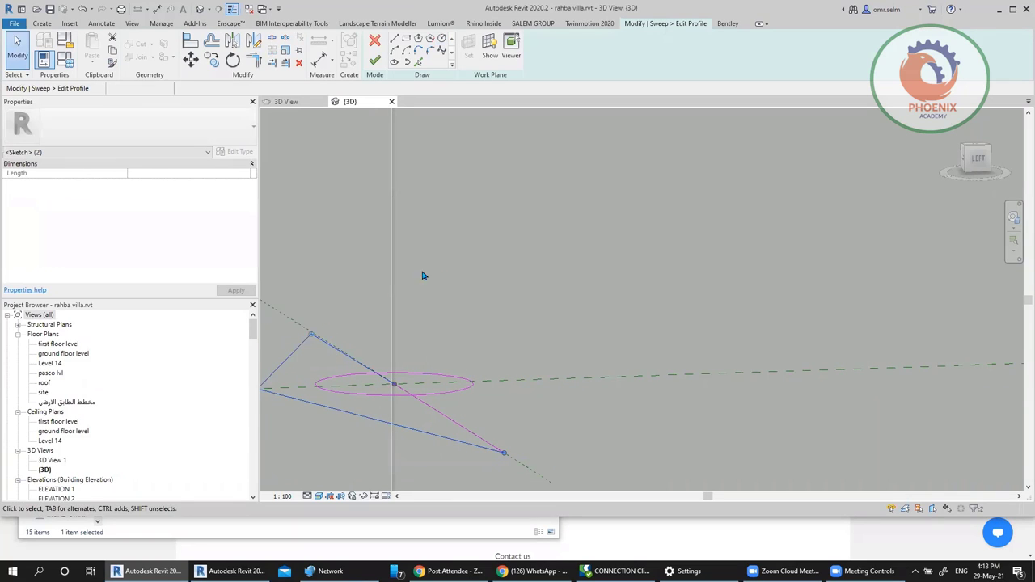
pyautogui.press('Delete')
pyautogui.click(445, 418)
pyautogui.press('Delete')
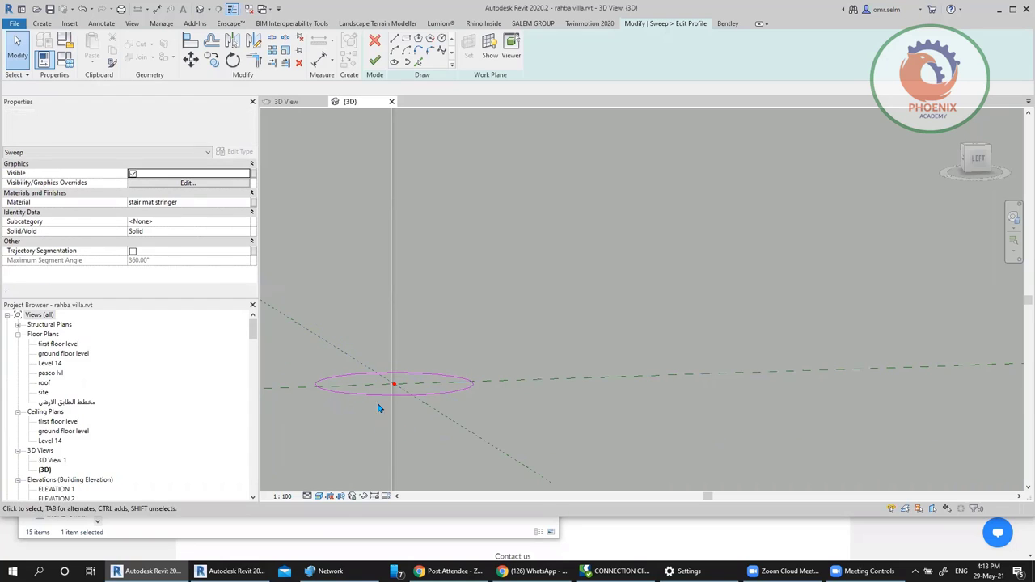
# Step: Finish the circular profile and complete the sweep along the parapet edges
pyautogui.click(375, 61)
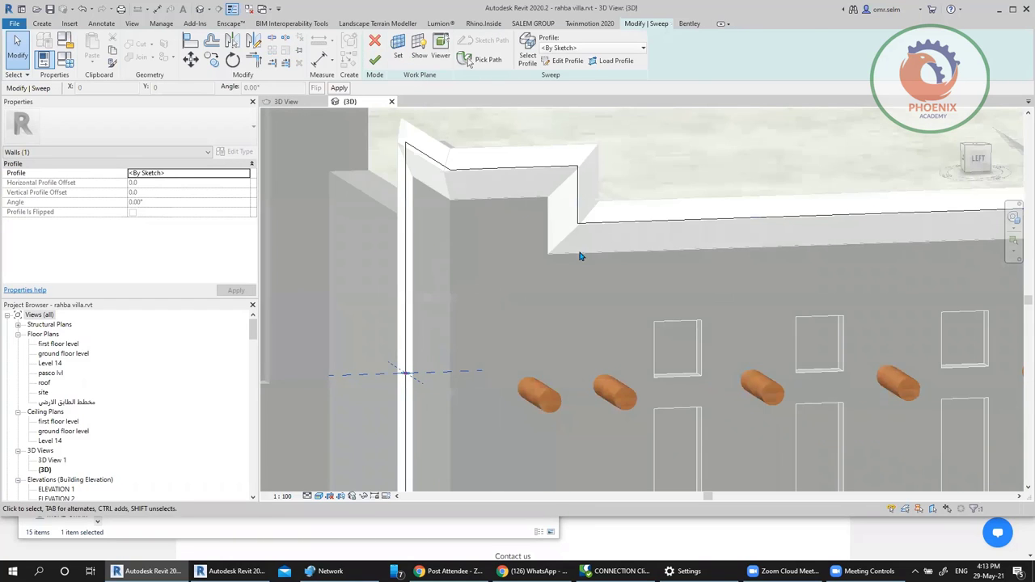
pyautogui.click(374, 60)
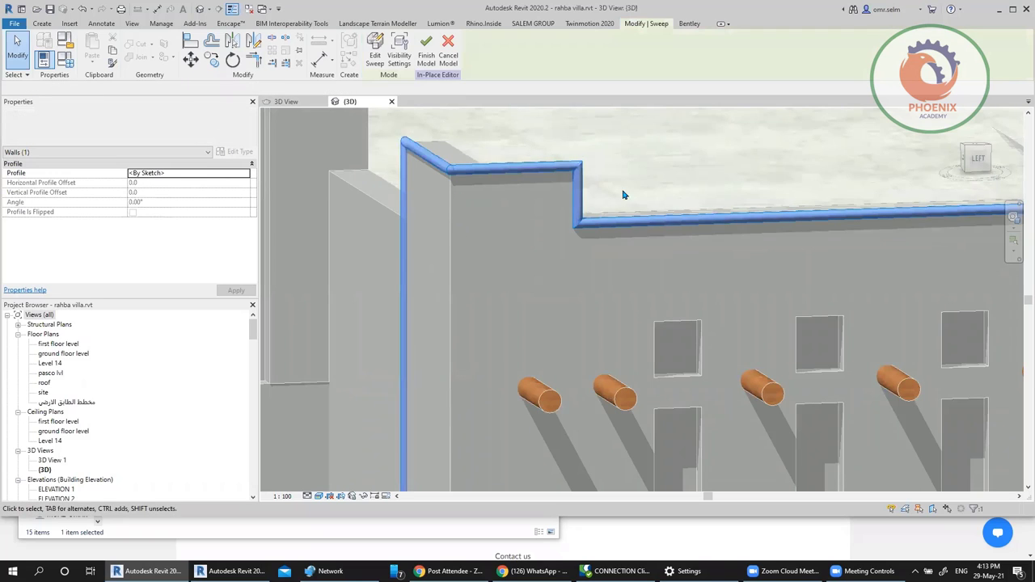
pyautogui.scroll(2, 647, 323)
pyautogui.moveTo(647, 324); pyautogui.dragTo(446, 366, button='middle')
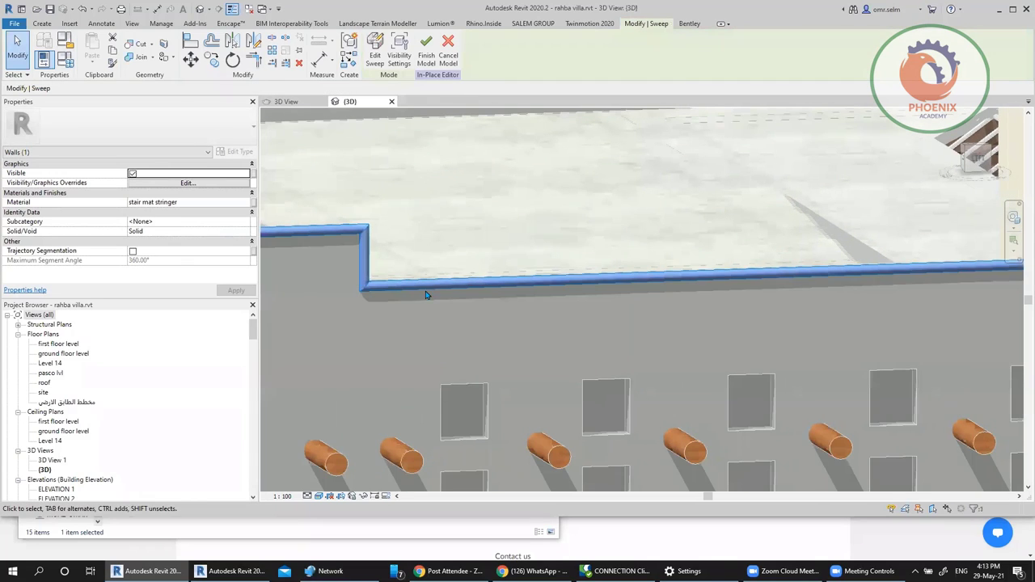
# Step: Edit the parapet sweep and replace its sketched profile with the predefined Rectangular Handrail 2:1 1/2" profile
pyautogui.click(376, 60)
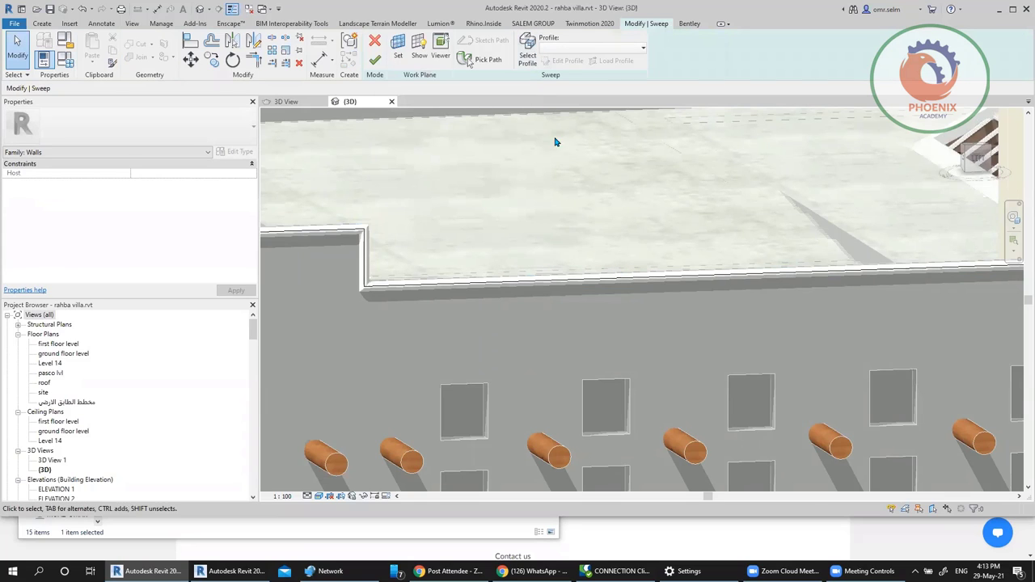
pyautogui.click(543, 231)
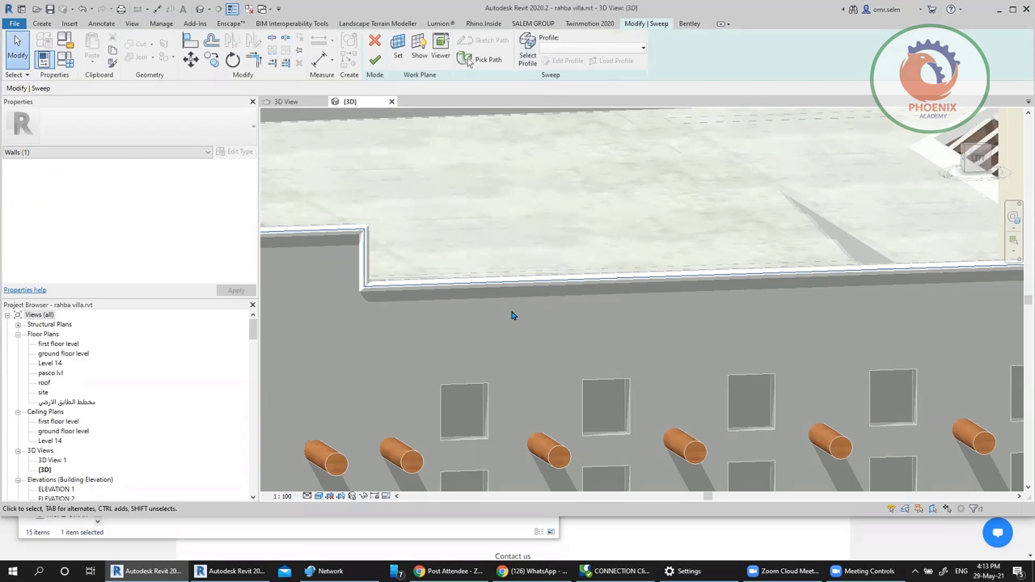
pyautogui.scroll(-3, 478, 391)
pyautogui.scroll(2, 312, 349)
pyautogui.click(277, 422)
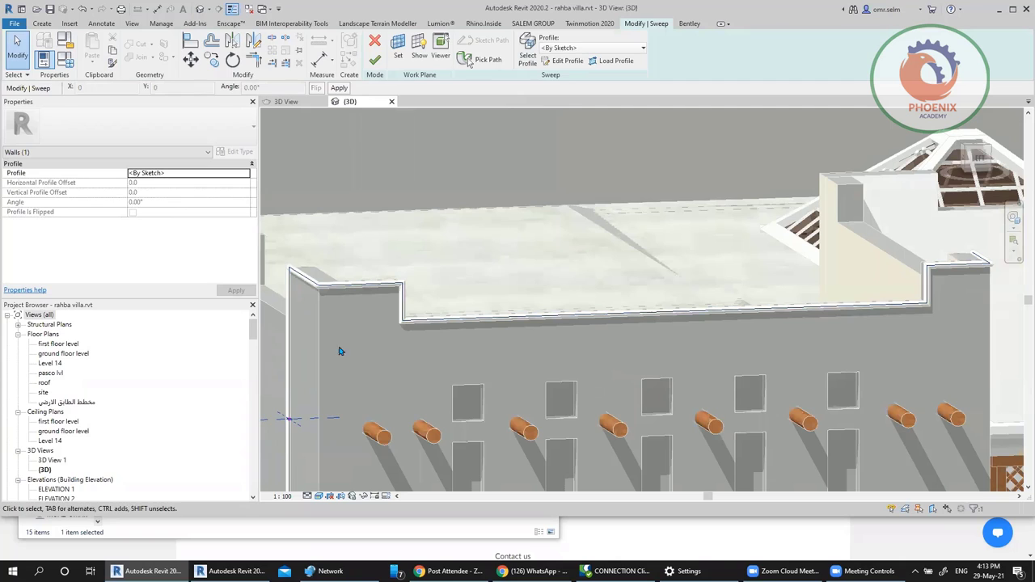
pyautogui.click(594, 49)
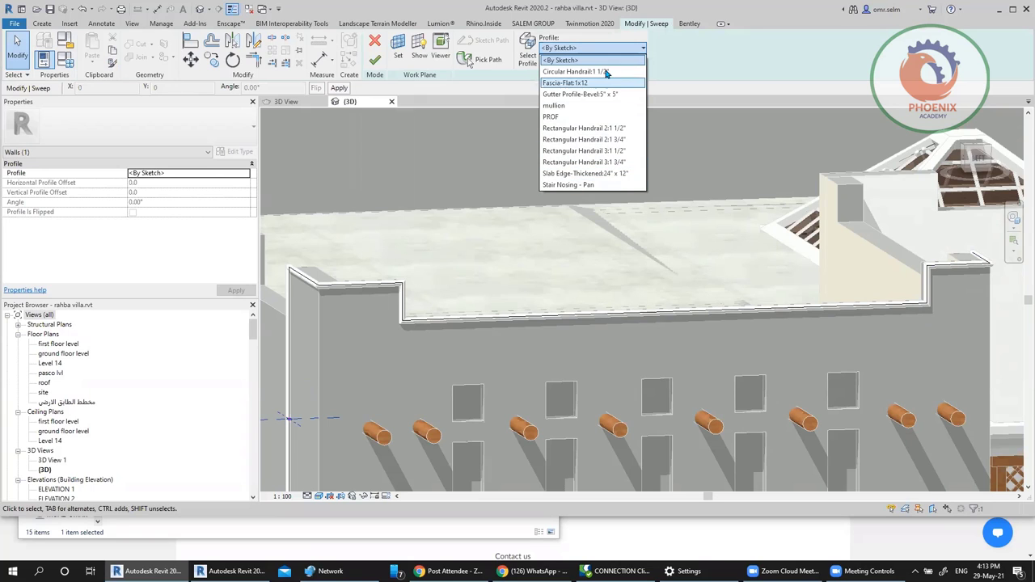
pyautogui.click(603, 129)
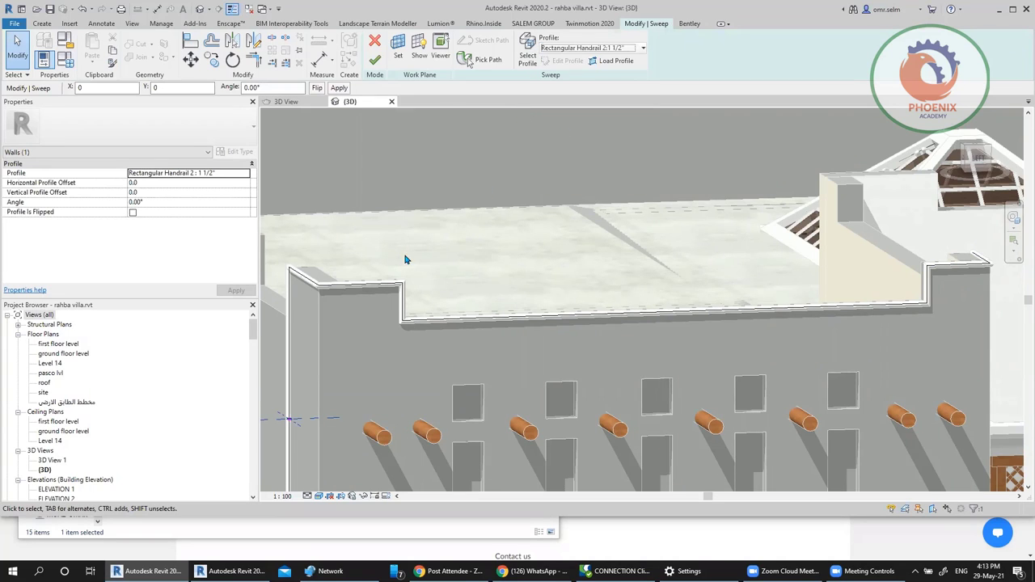
pyautogui.scroll(8, 273, 418)
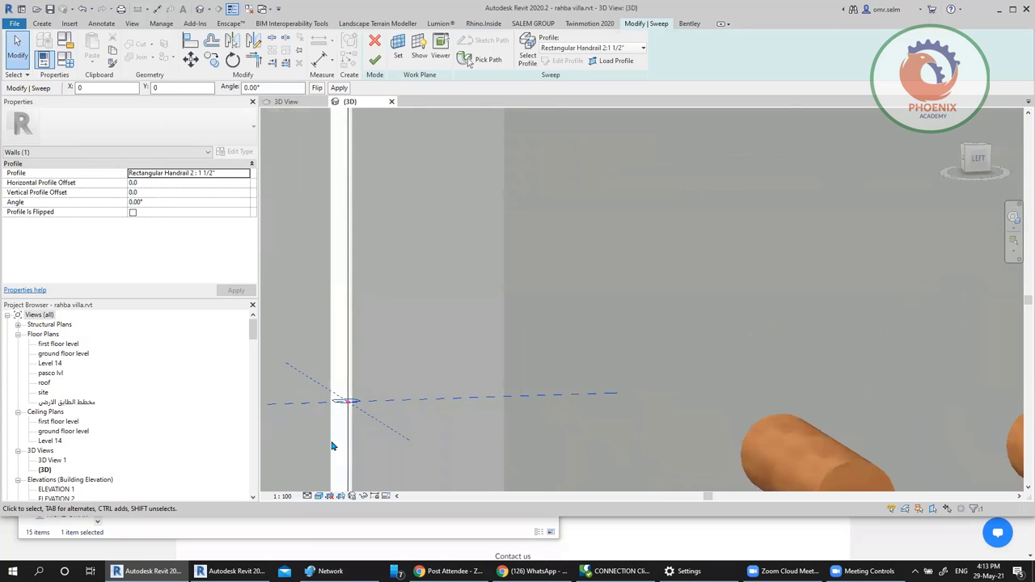
pyautogui.scroll(2, 397, 352)
pyautogui.scroll(-3, 407, 353)
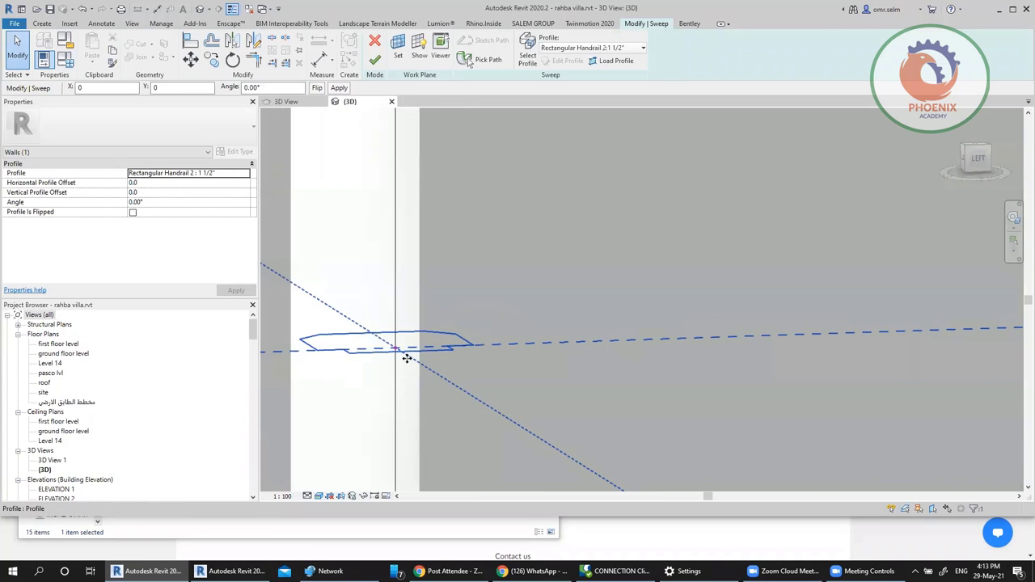
# Step: Complete the sweep with the handrail profile and finish the in-place wall model
pyautogui.click(374, 59)
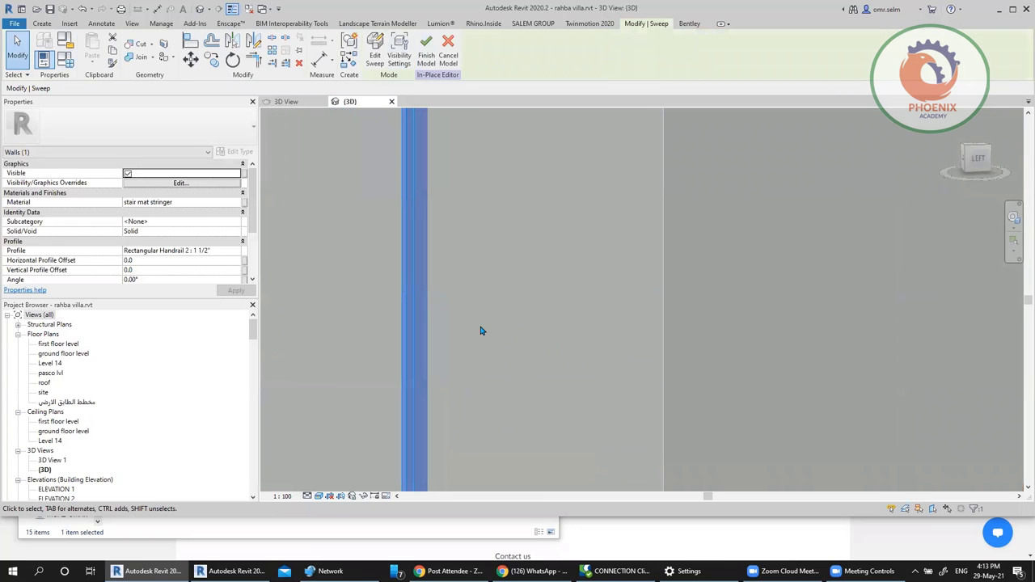
pyautogui.scroll(-5, 482, 328)
pyautogui.click(426, 55)
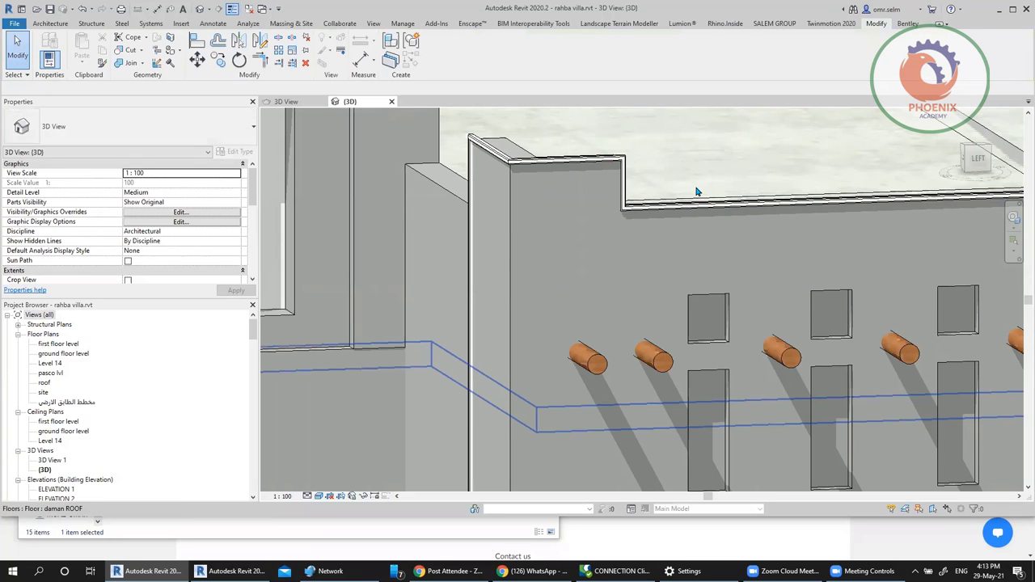
pyautogui.scroll(3, 602, 140)
pyautogui.moveTo(602, 140); pyautogui.dragTo(649, 199, button='middle')
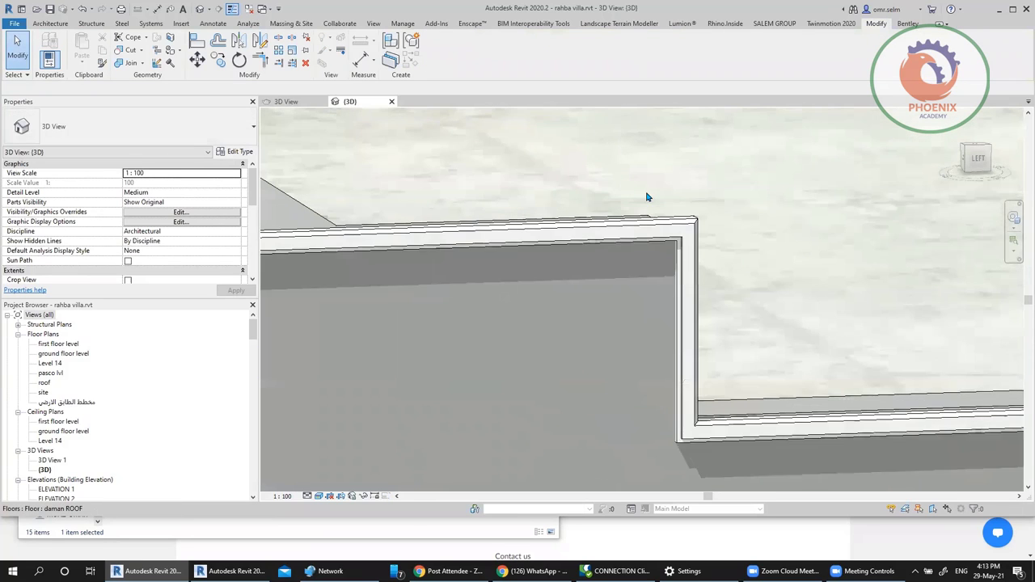
pyautogui.scroll(-2, 443, 293)
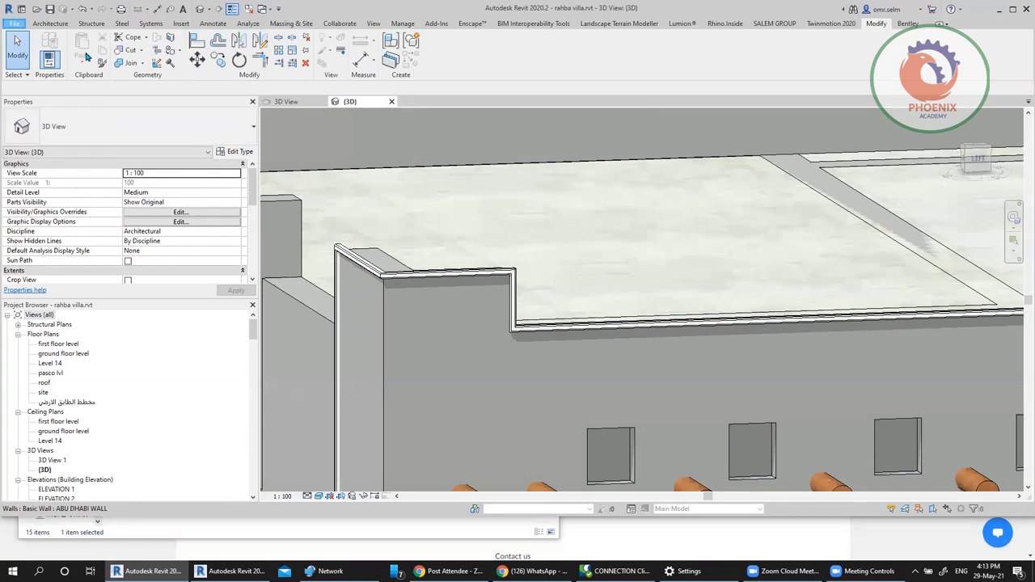
# Step: Start a new family and select the Profile.rft template in the English_I folder
pyautogui.hotkey('alt', 'f')
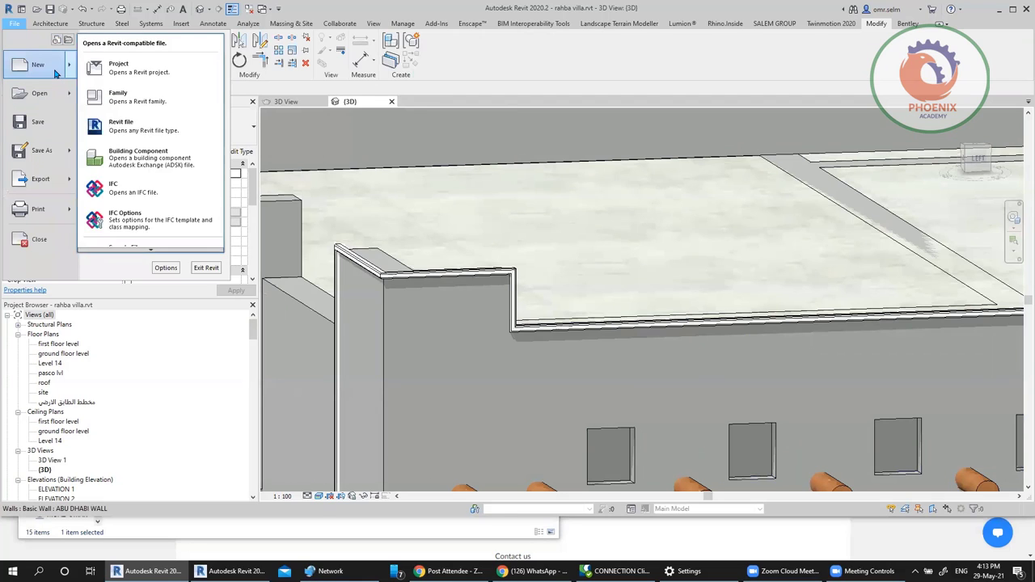
pyautogui.moveTo(41, 65)
pyautogui.press('Escape')
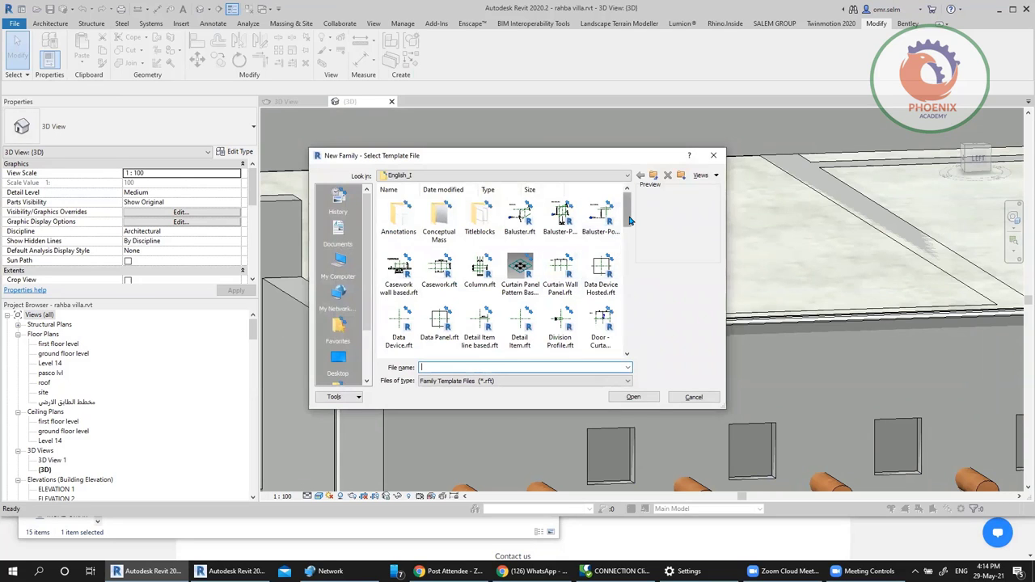
pyautogui.moveTo(627, 212)
pyautogui.mouseDown()
pyautogui.moveTo(631, 234)
pyautogui.moveTo(629, 204)
pyautogui.mouseUp()
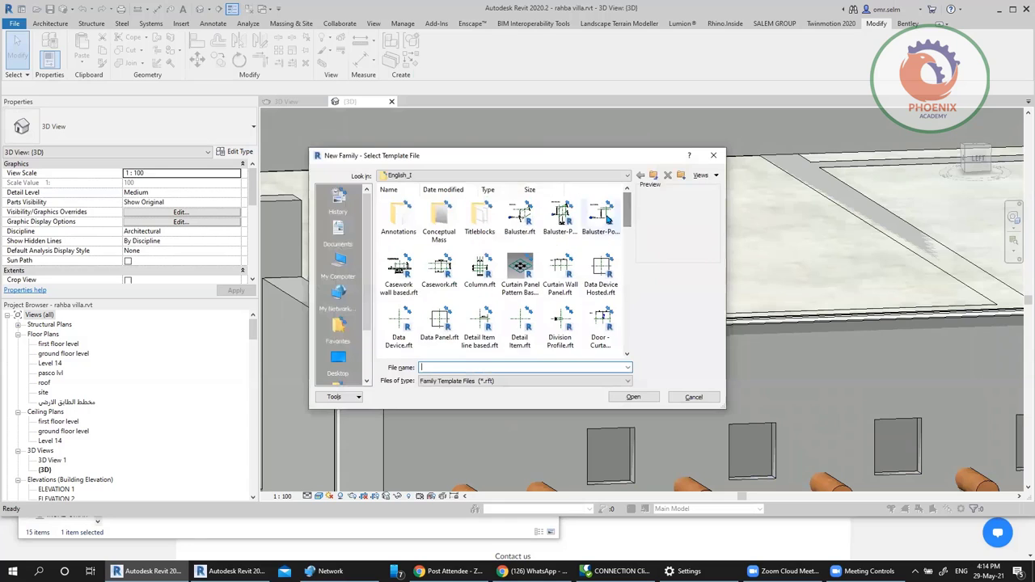
pyautogui.click(556, 217)
pyautogui.press('p')
pyautogui.press('p')
pyautogui.press('p')
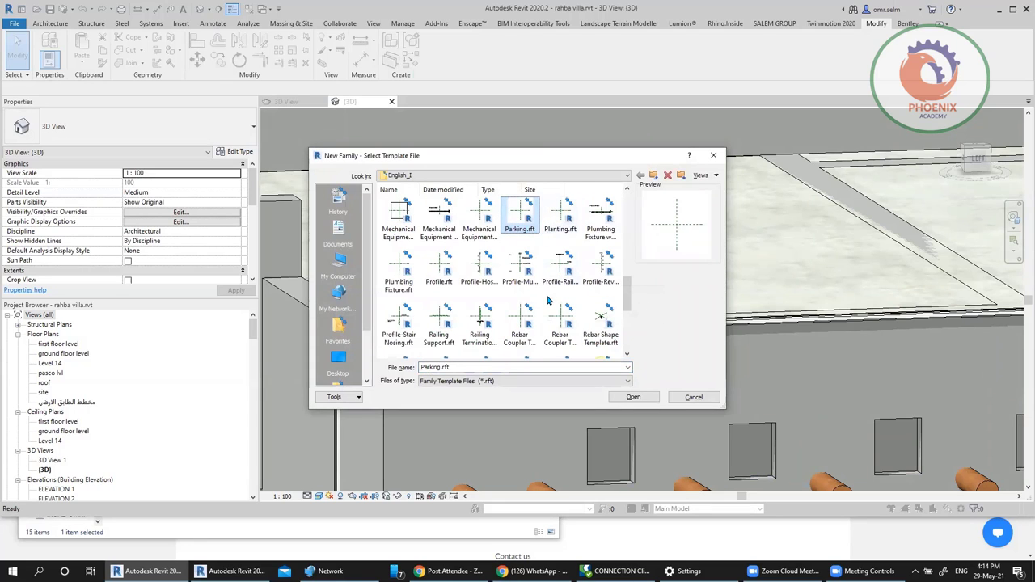
pyautogui.press('p')
pyautogui.press('p')
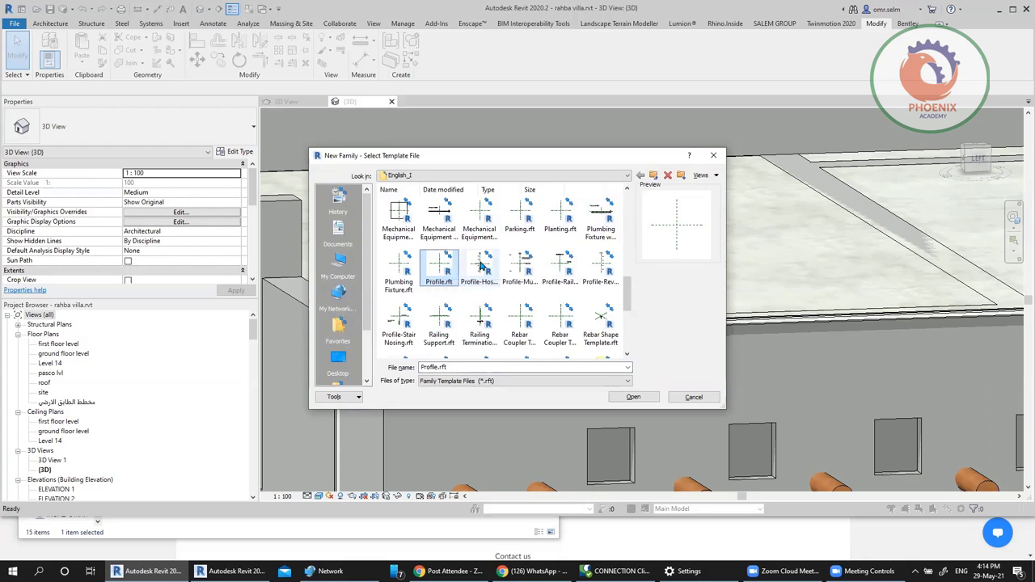
# Step: Preview the Profile-Rail, Profile-Reveal and Profile-Stair Nosing templates, ending with Profile.rft selected
pyautogui.press('p')
pyautogui.press('p')
pyautogui.press('p')
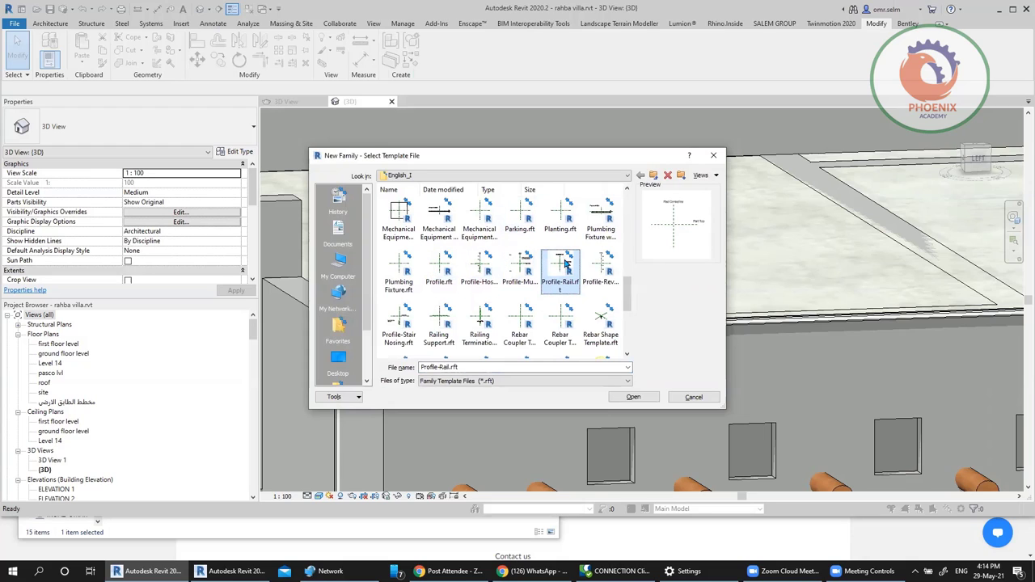
pyautogui.click(603, 256)
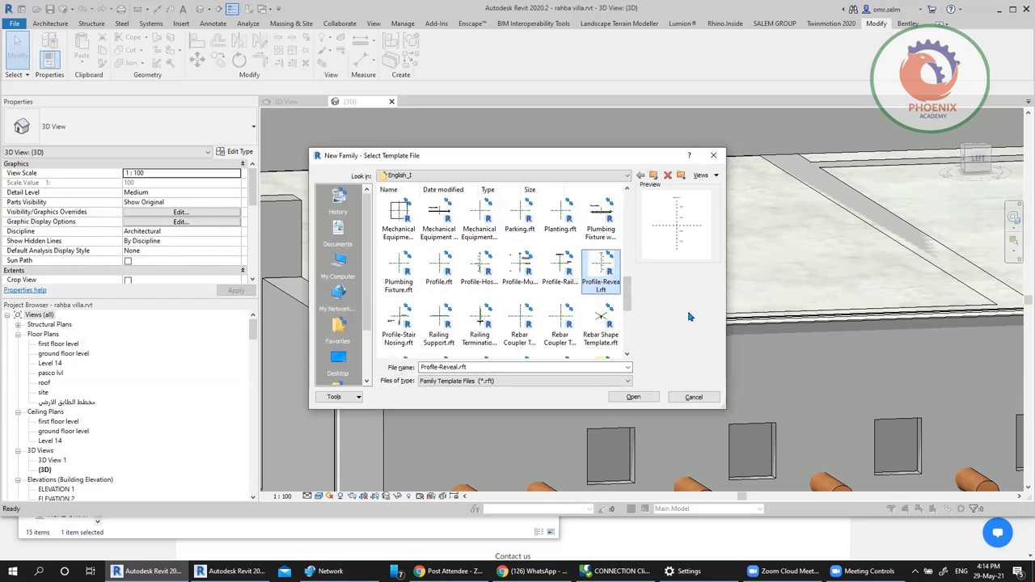
pyautogui.click(405, 321)
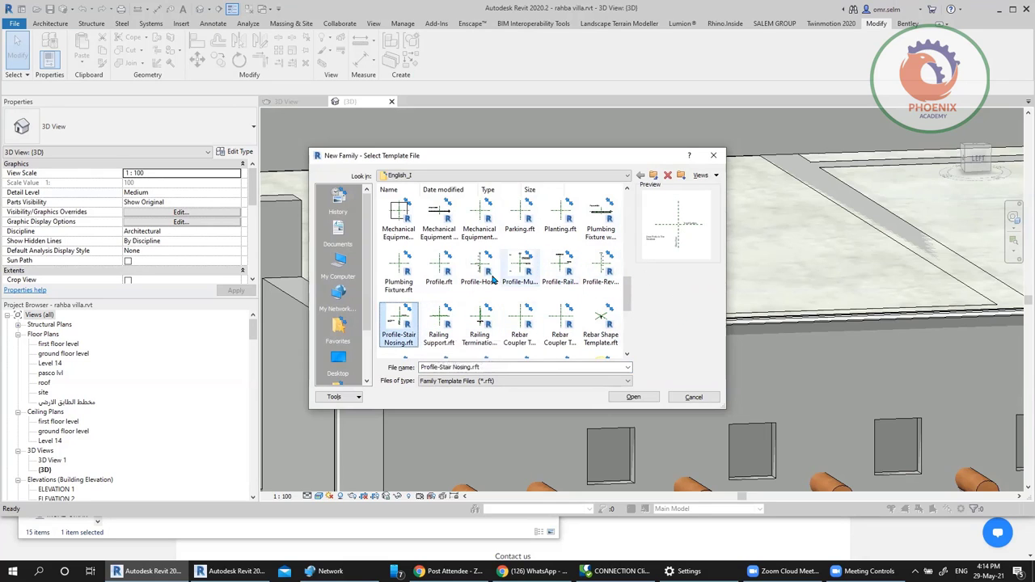
pyautogui.click(443, 268)
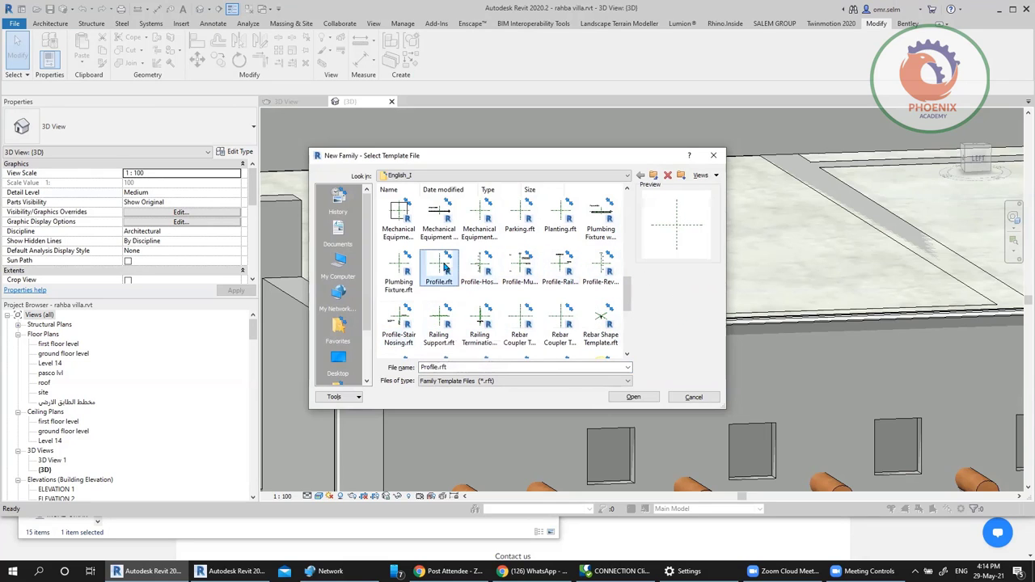
# Step: Create a new family from the Profile.rft template and inspect its two centre reference planes
pyautogui.click(633, 397)
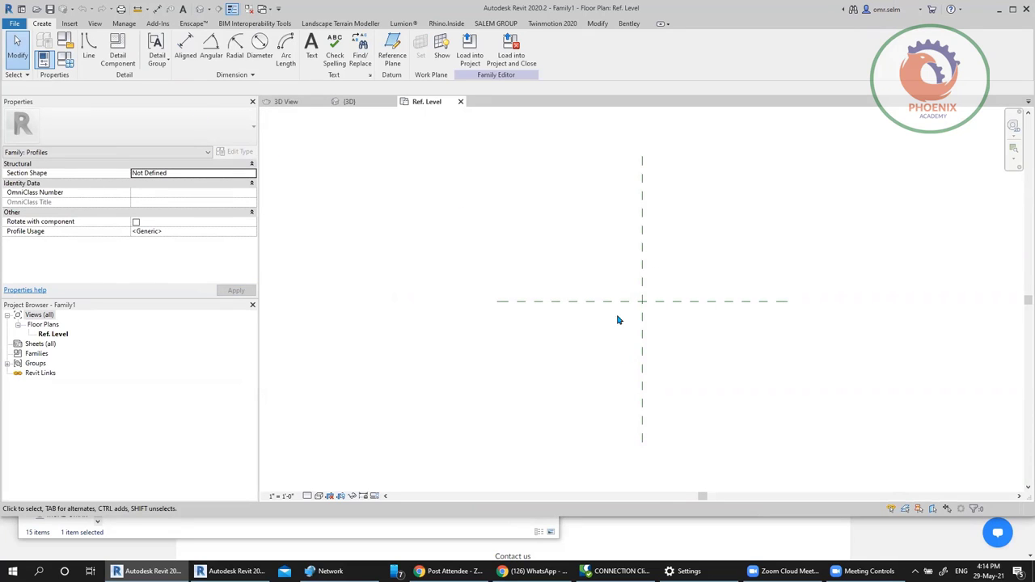
pyautogui.click(690, 303)
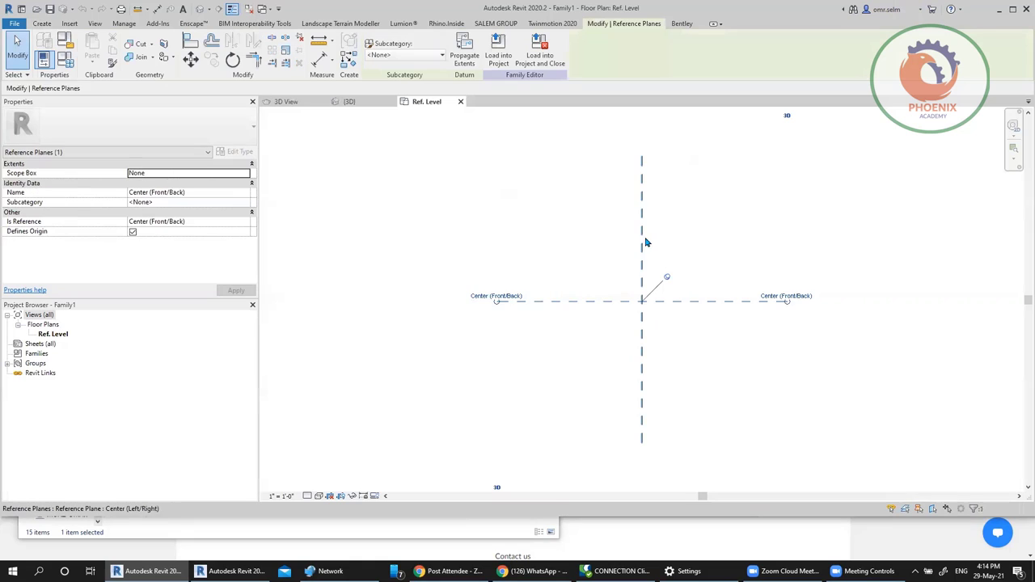
pyautogui.click(644, 240)
pyautogui.click(704, 301)
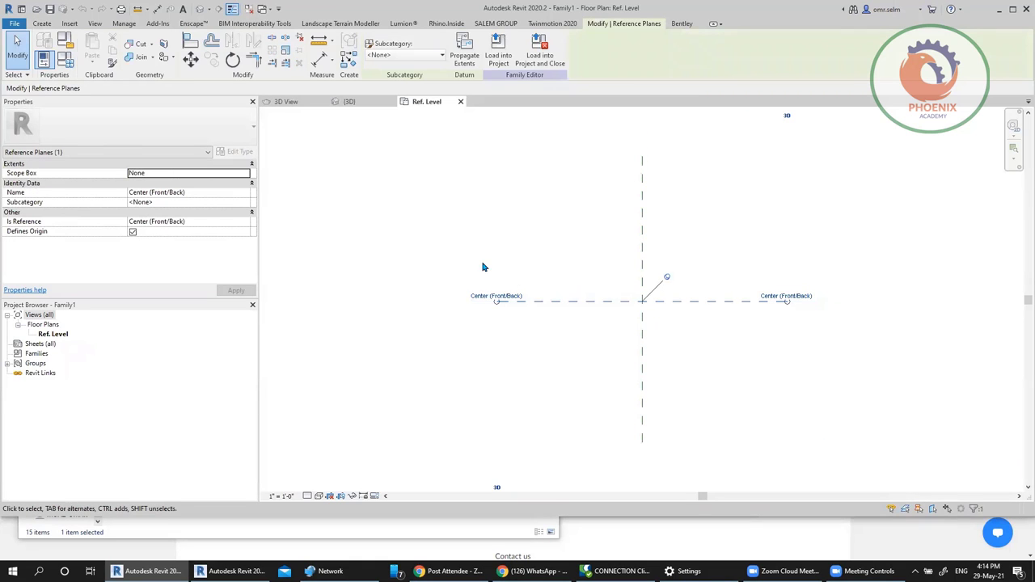
pyautogui.click(399, 204)
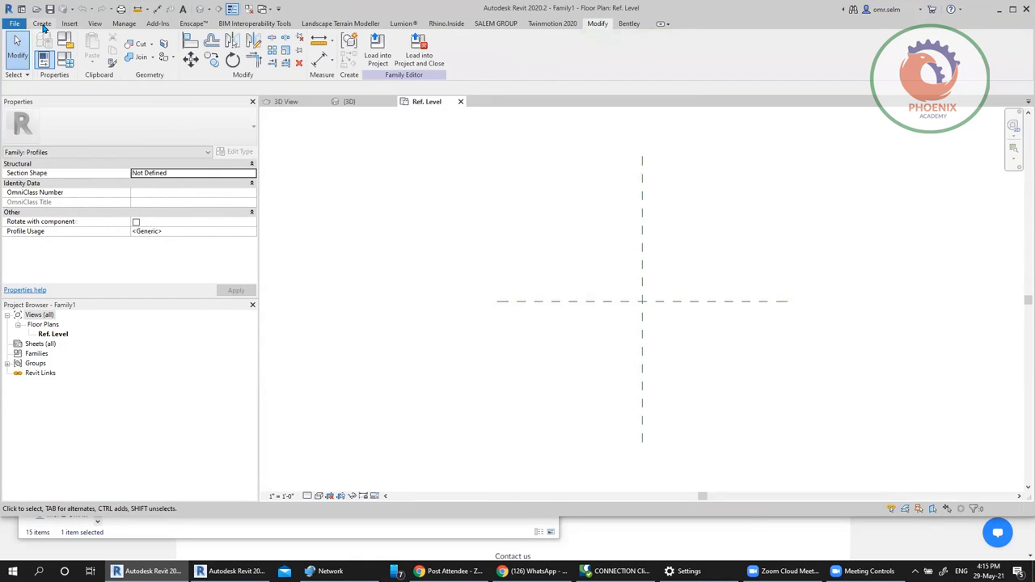
# Step: Draw a concave arc of about 10.8" radius from the vertical reference plane, about 8" above the origin, to the horizontal reference plane
pyautogui.click(42, 23)
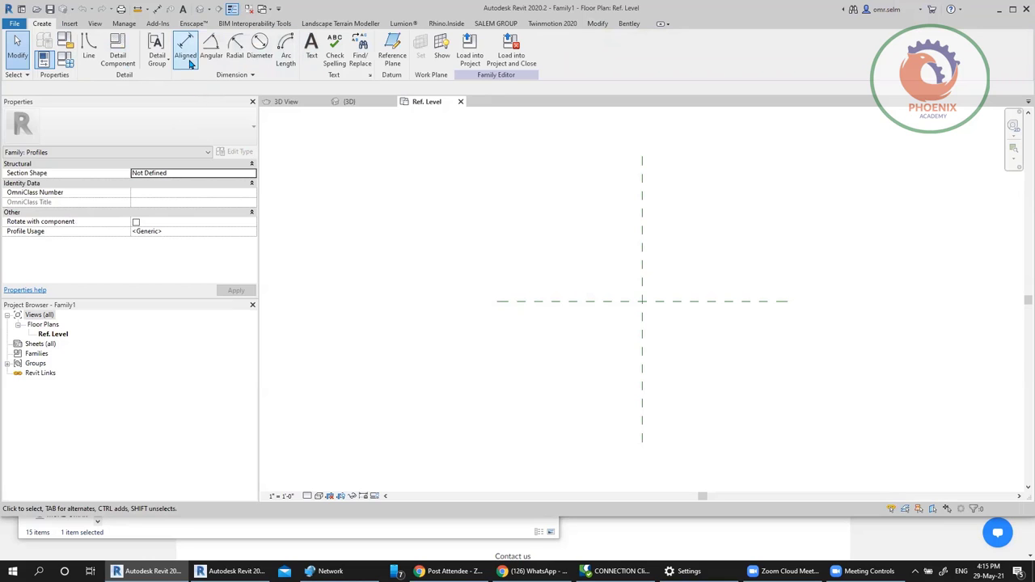
pyautogui.click(89, 55)
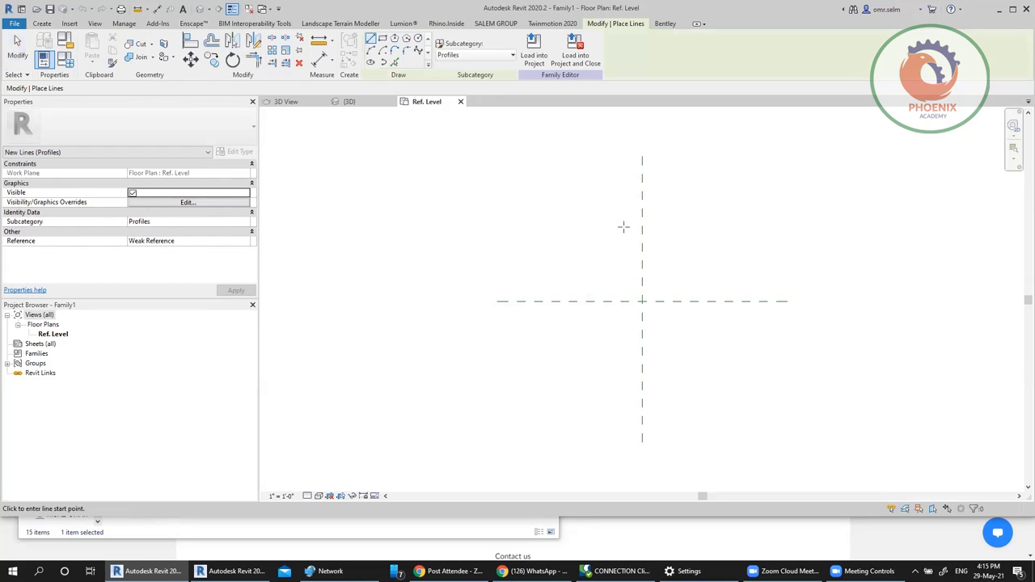
pyautogui.click(370, 51)
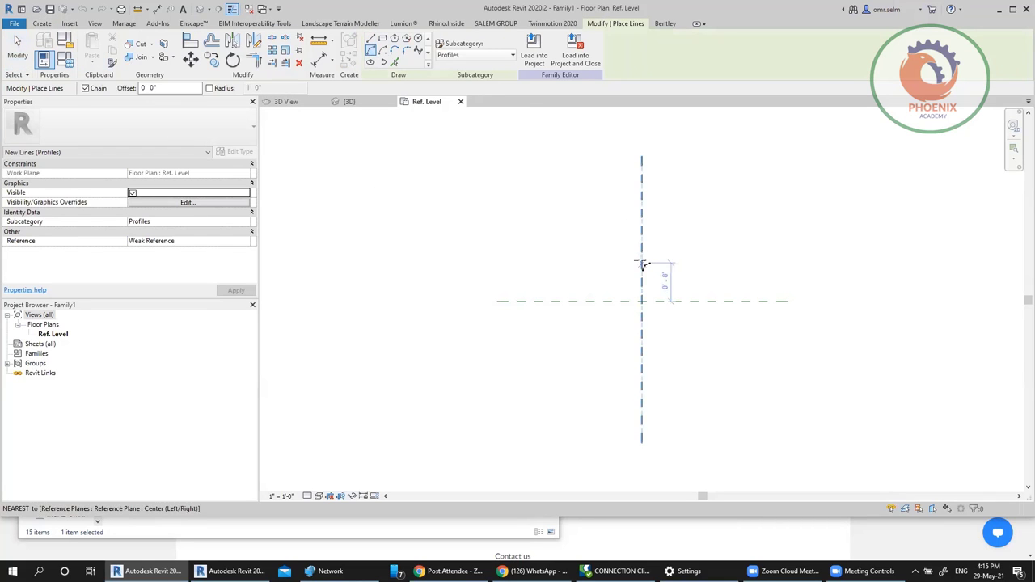
pyautogui.click(642, 263)
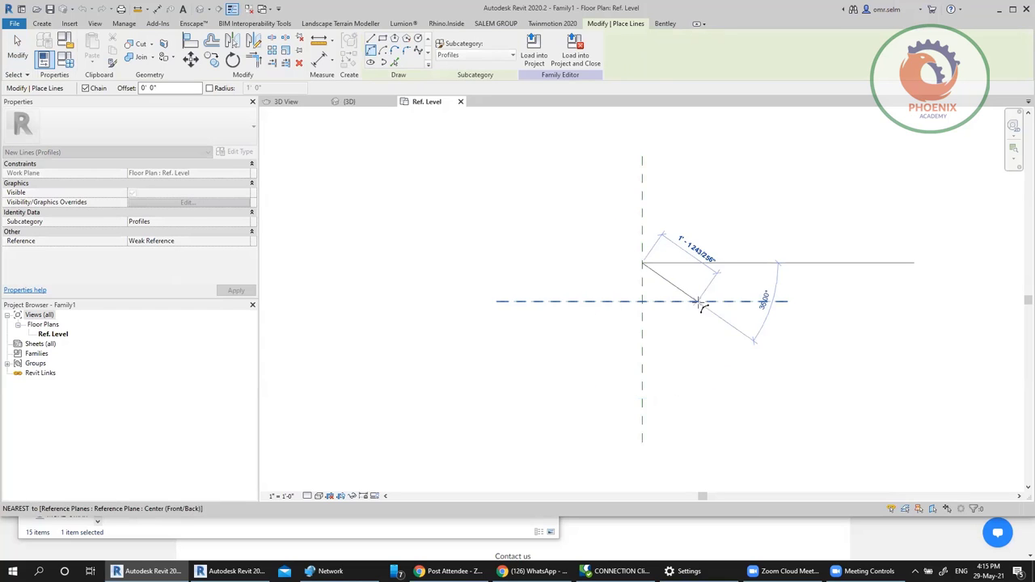
pyautogui.click(697, 301)
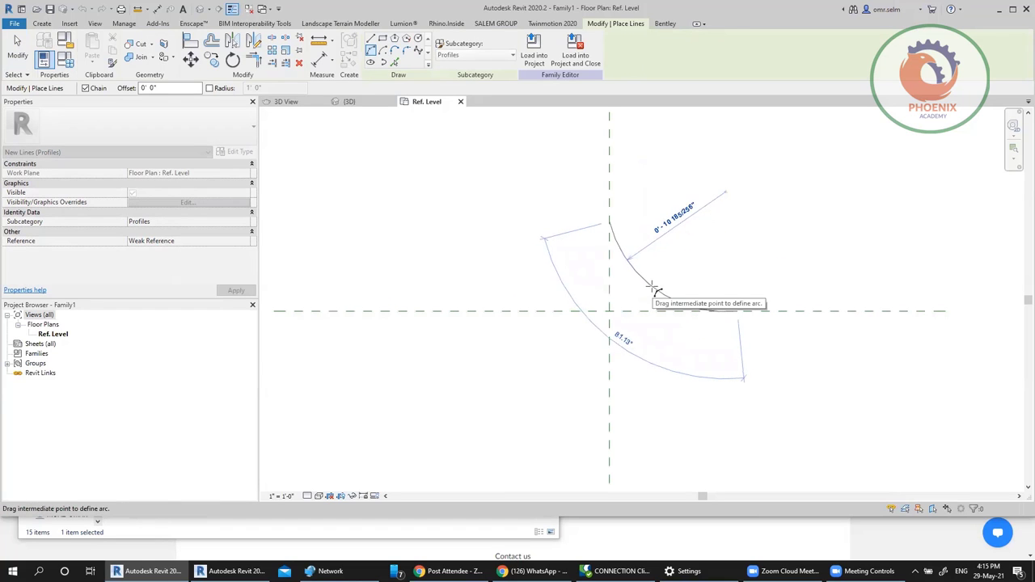
pyautogui.click(656, 292)
pyautogui.press('Escape')
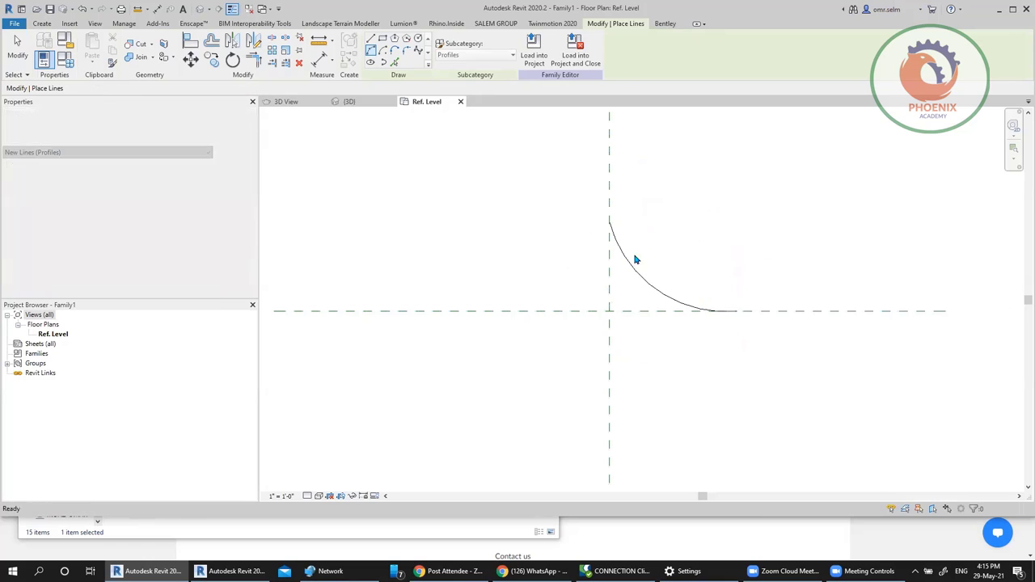
pyautogui.press('Escape')
# Step: Mirror the arc about the vertical Center (Left/Right) reference plane
pyautogui.click(628, 267)
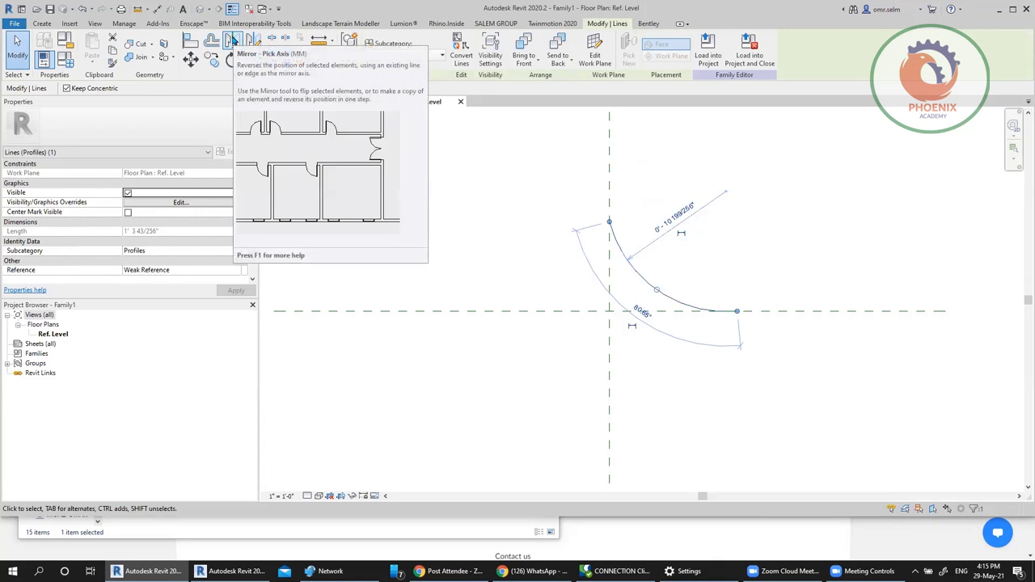
pyautogui.click(232, 40)
pyautogui.click(697, 382)
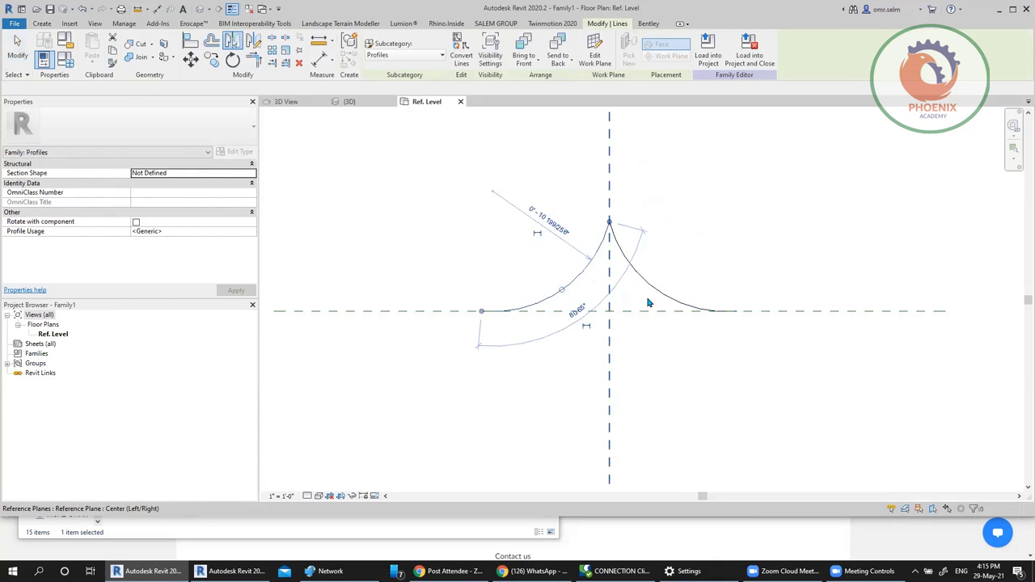
# Step: Mirror both arcs across the horizontal Center (Front/Back) reference plane to close the four-pointed star profile
pyautogui.click(367, 202)
pyautogui.moveTo(367, 202); pyautogui.dragTo(797, 393)
pyautogui.click(253, 40)
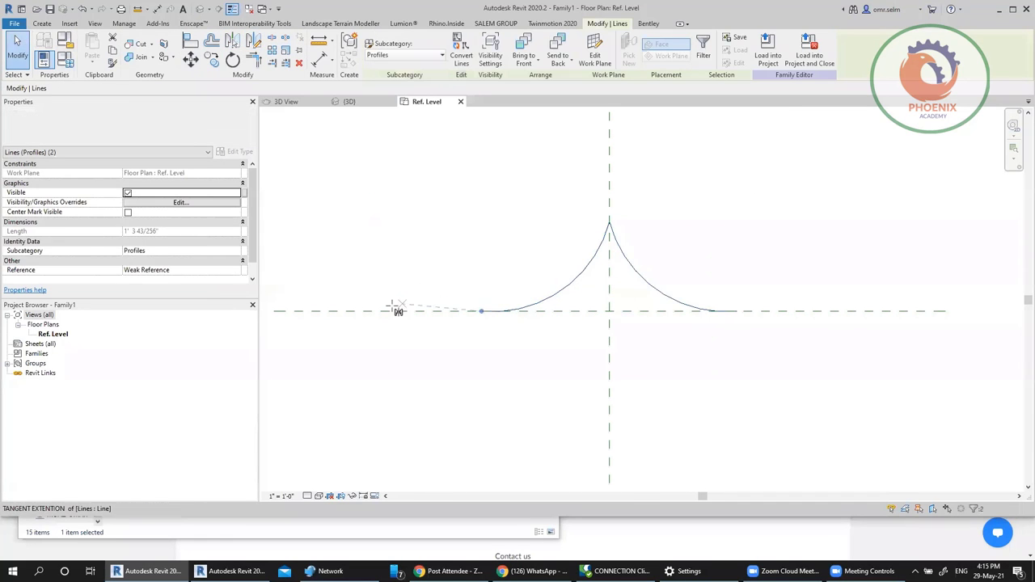
pyautogui.click(509, 312)
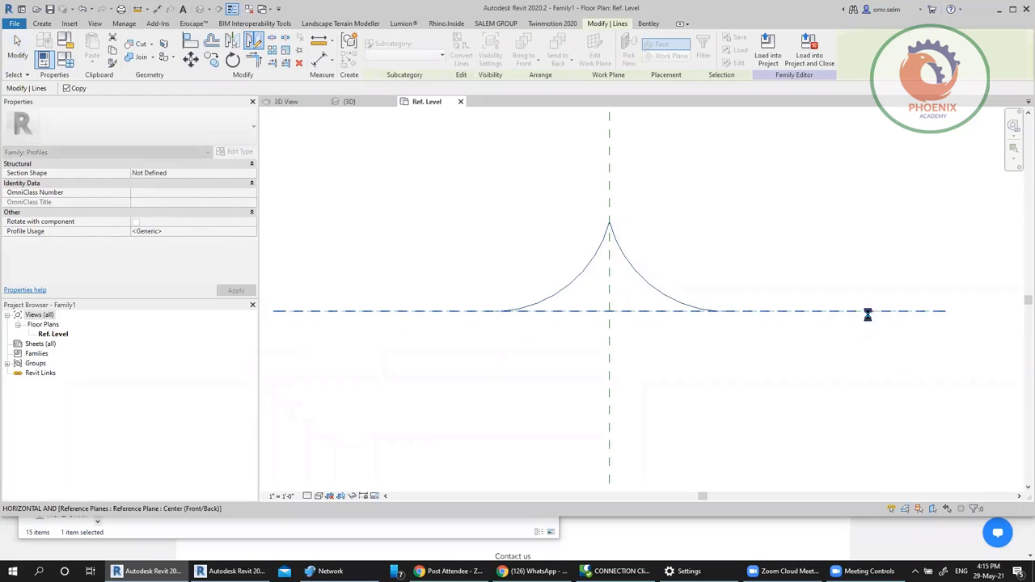
pyautogui.click(865, 312)
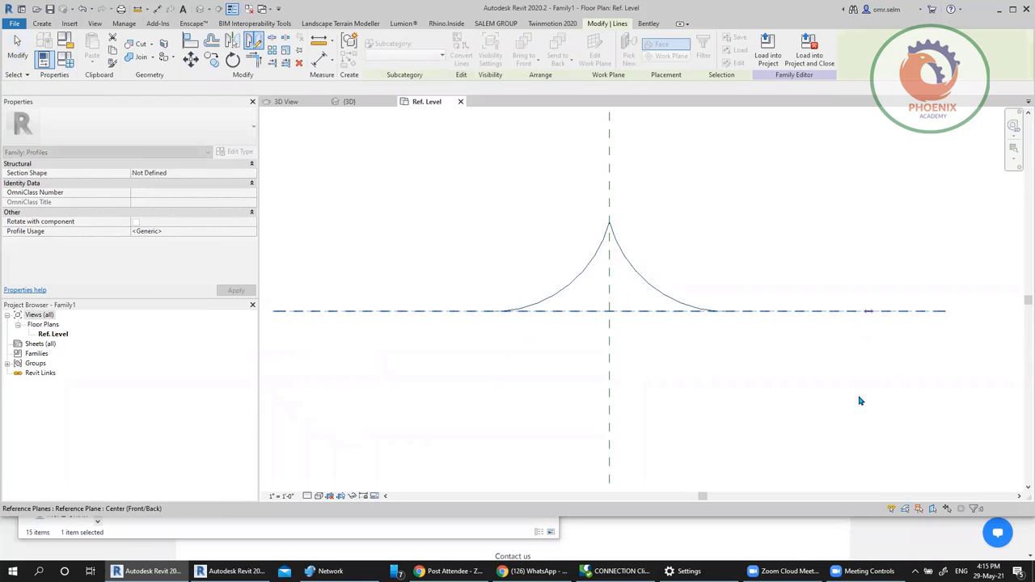
pyautogui.click(811, 385)
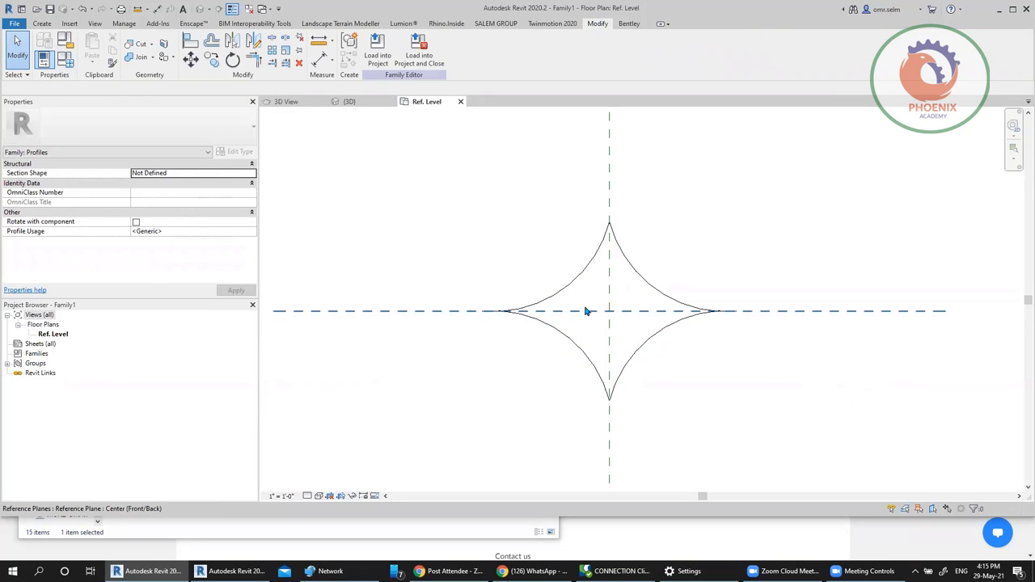
# Step: Save the profile family to the Desktop as JK.rfa and load it into the rahba villa project
pyautogui.click(14, 24)
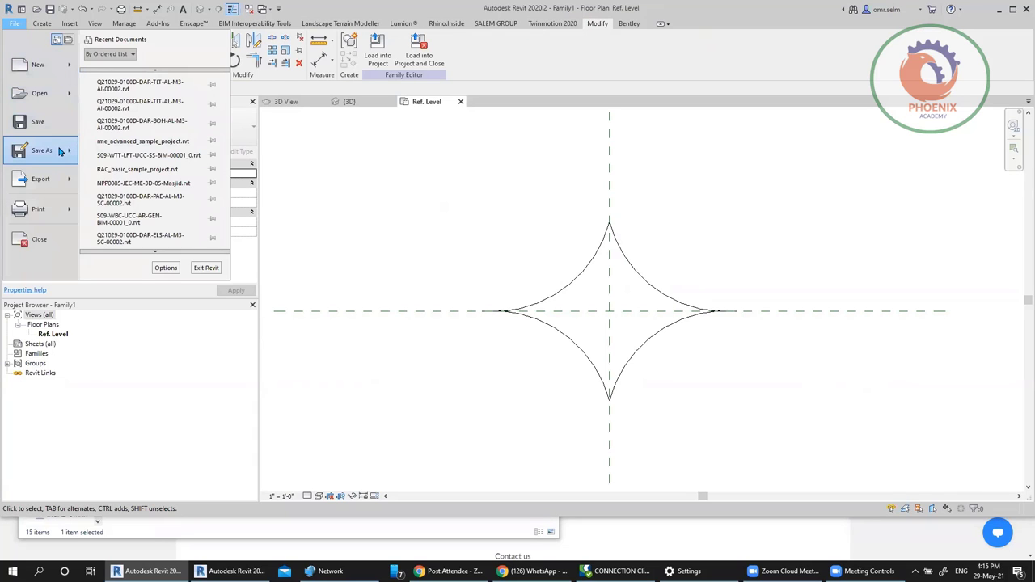
pyautogui.moveTo(65, 153)
pyautogui.click(119, 143)
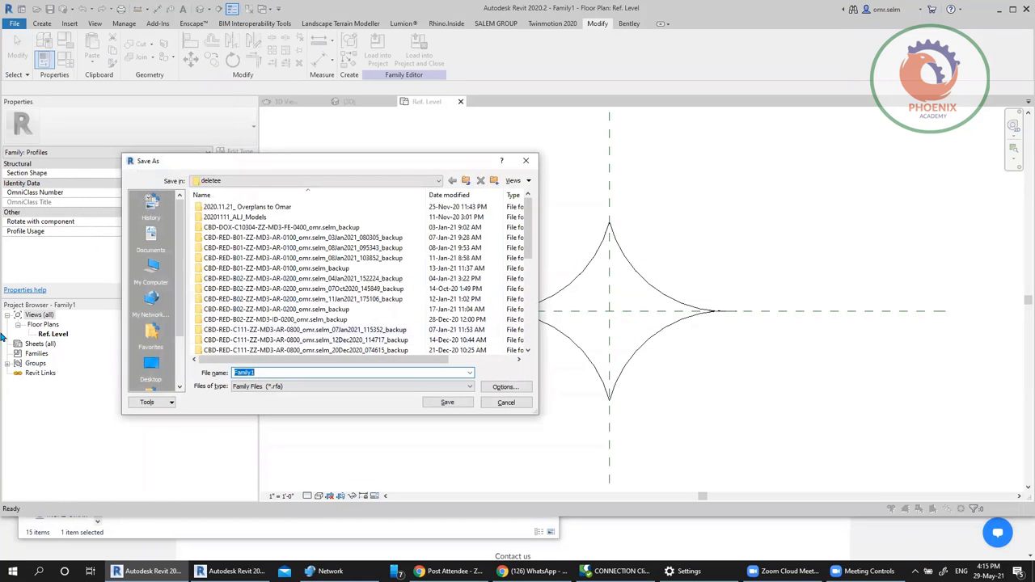
pyautogui.click(150, 367)
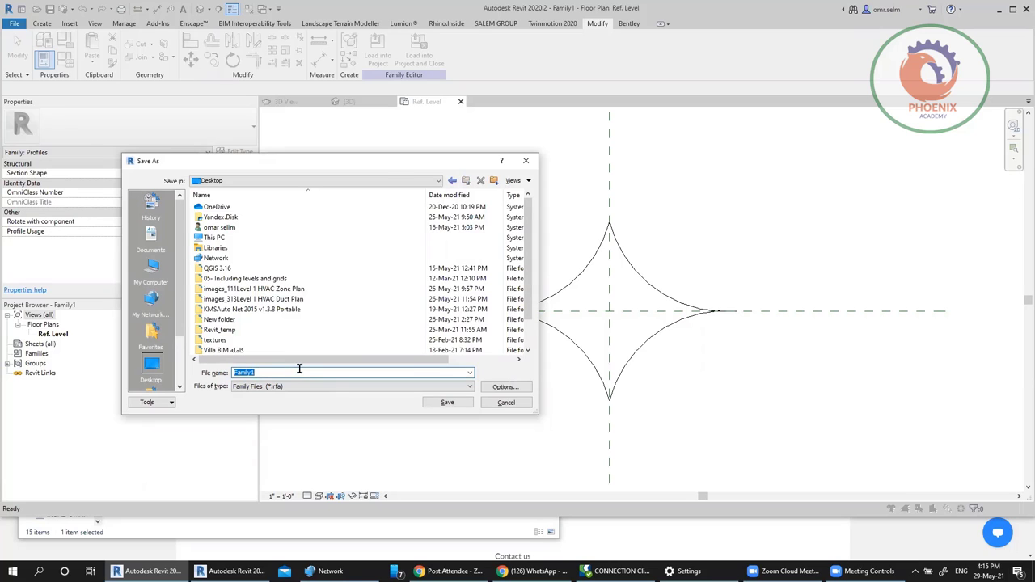
pyautogui.click(448, 406)
pyautogui.click(446, 404)
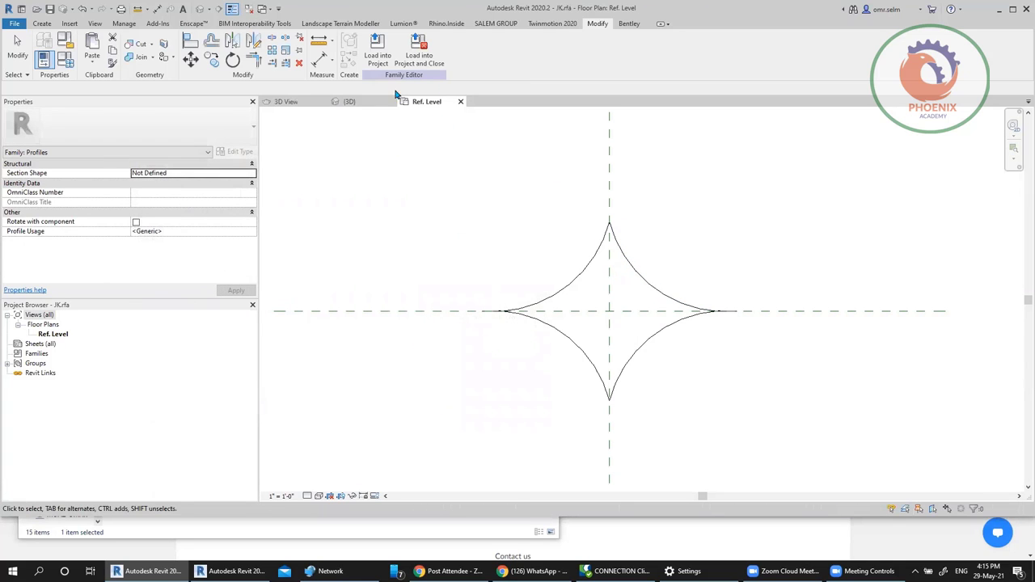
pyautogui.click(375, 53)
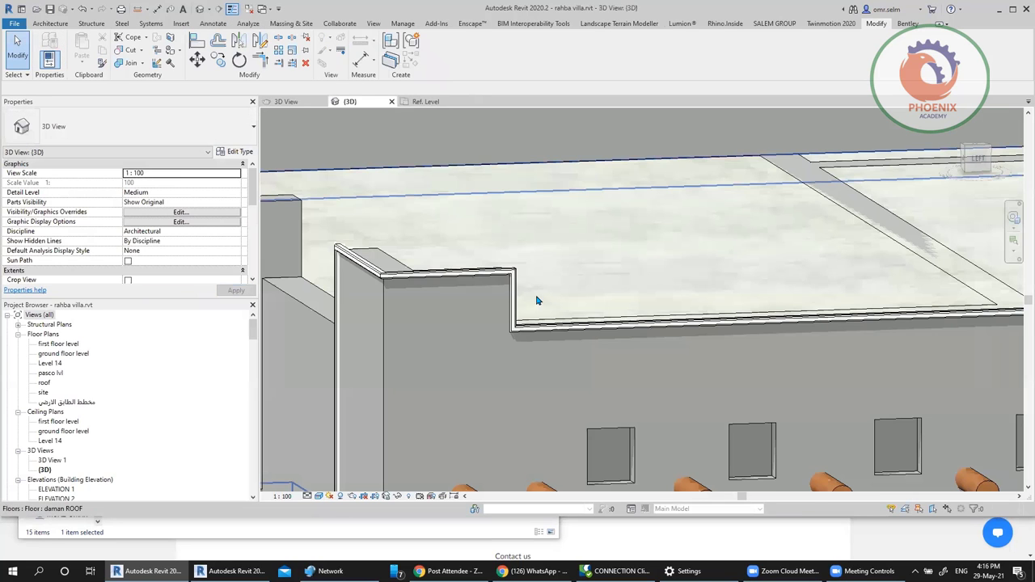
# Step: Open the parapet's in-place wall model and its sweep for editing
pyautogui.click(496, 272)
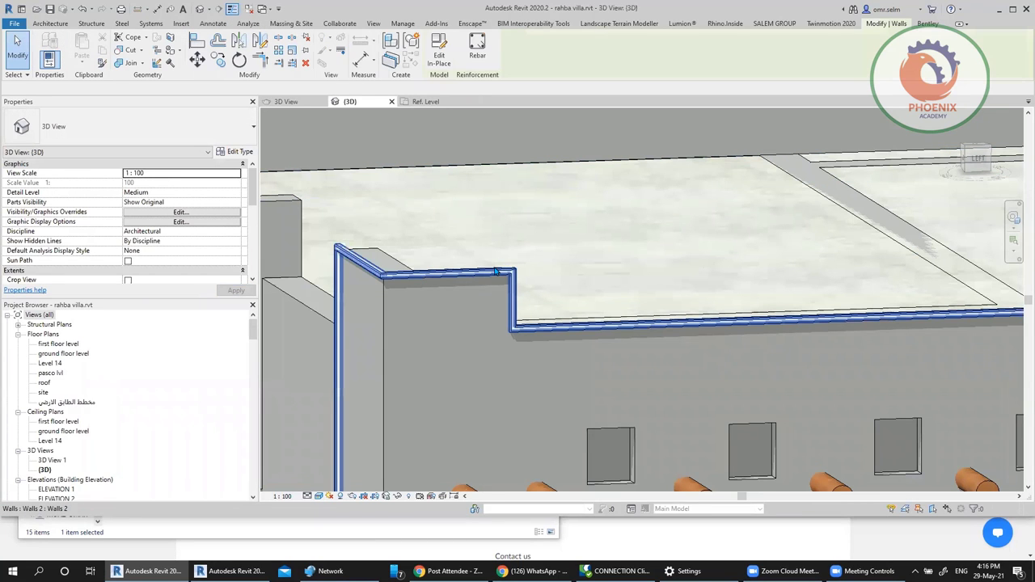
pyautogui.click(439, 54)
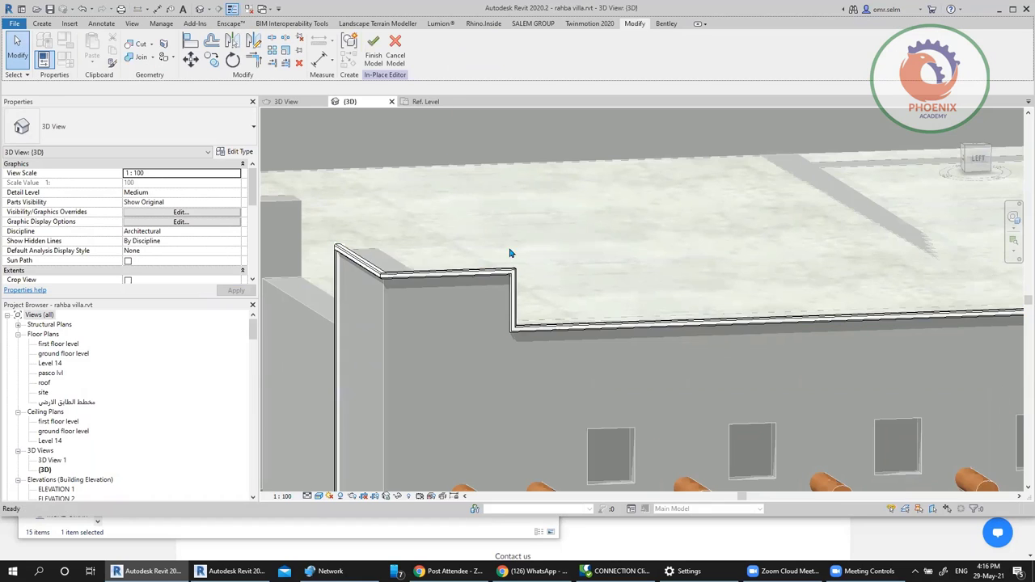
pyautogui.click(446, 273)
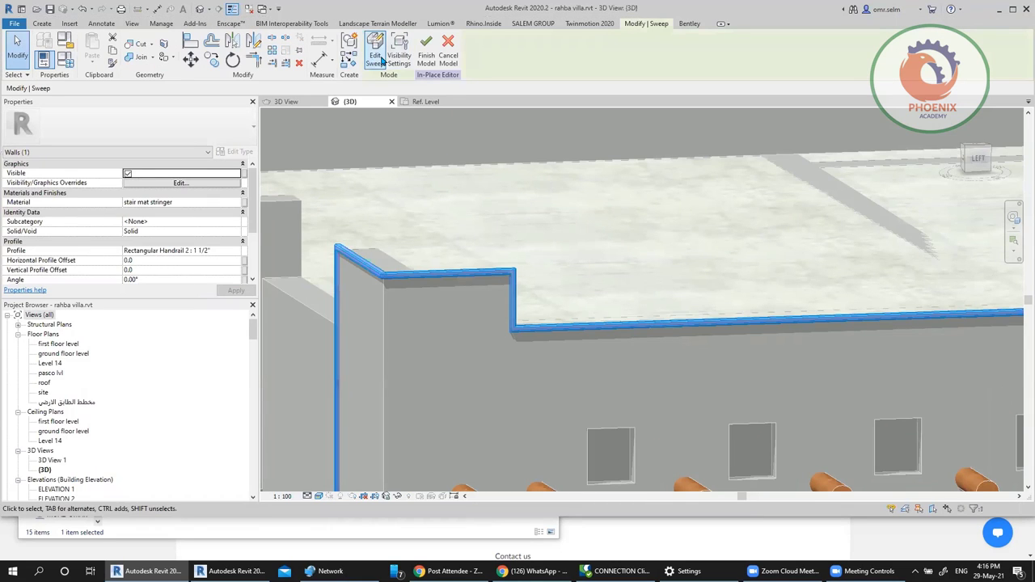
pyautogui.click(375, 53)
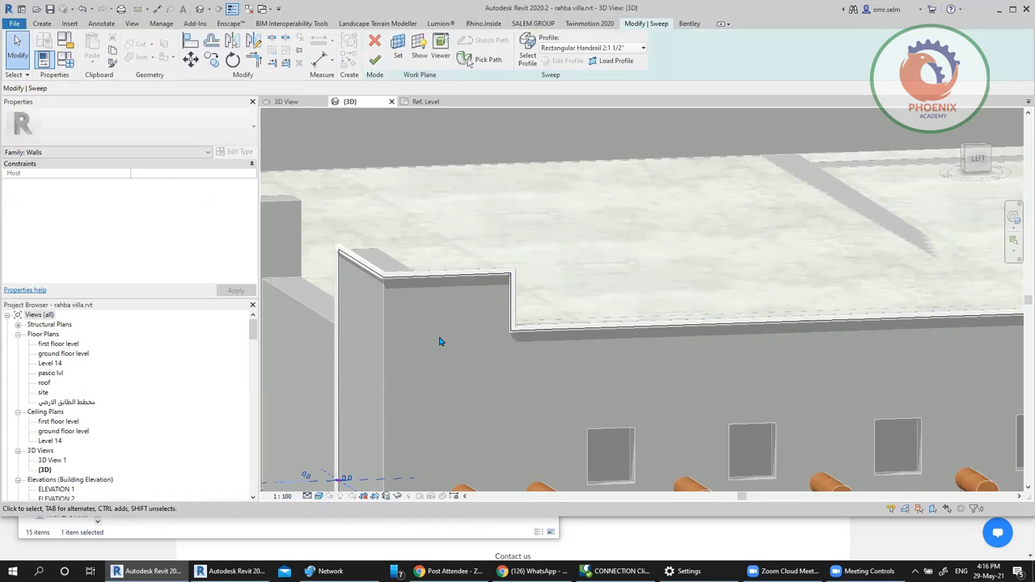
# Step: Set the sweep's profile to the loaded JK profile and try to complete the sweep
pyautogui.click(532, 68)
pyautogui.click(570, 50)
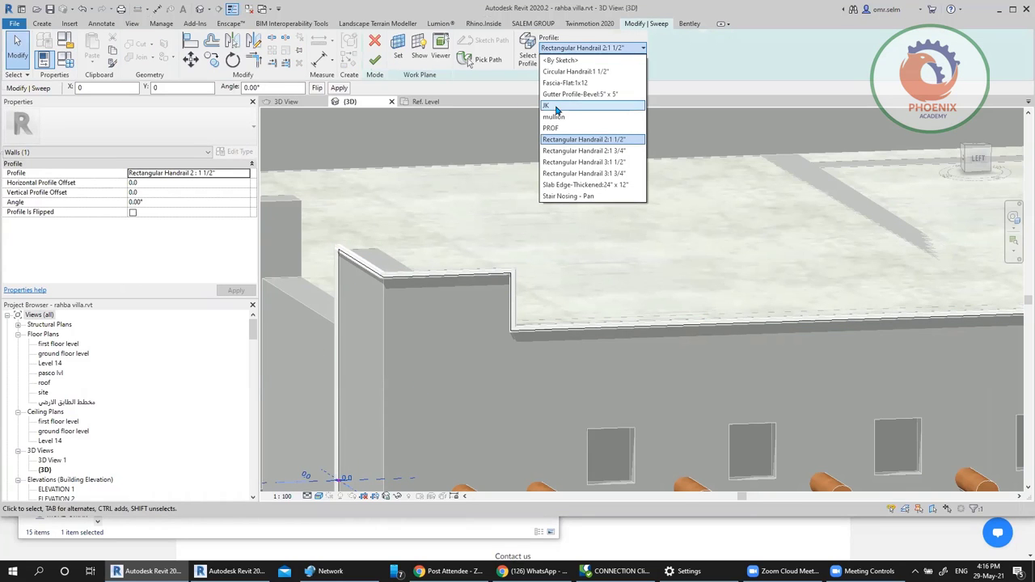
pyautogui.click(556, 106)
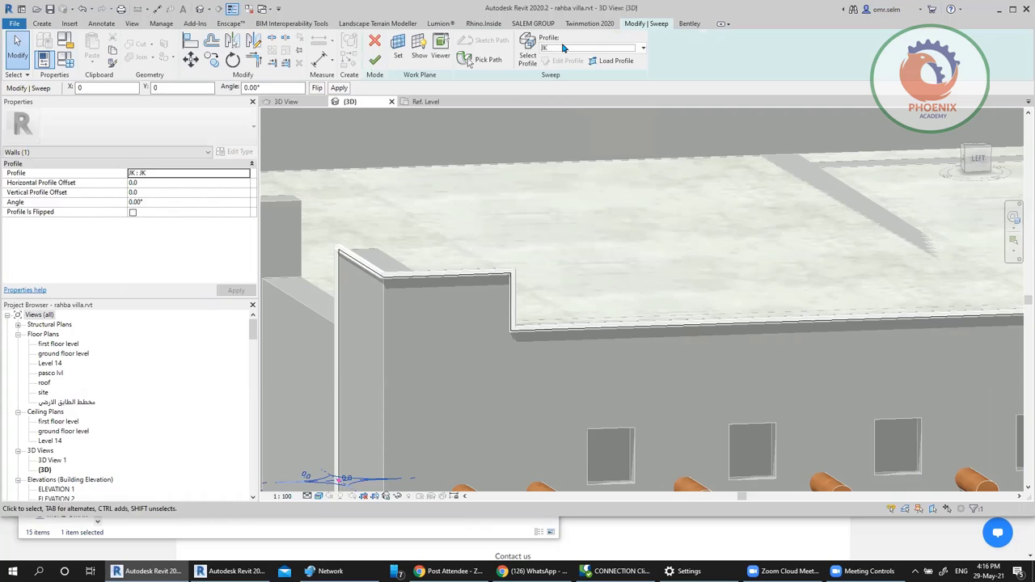
pyautogui.click(374, 60)
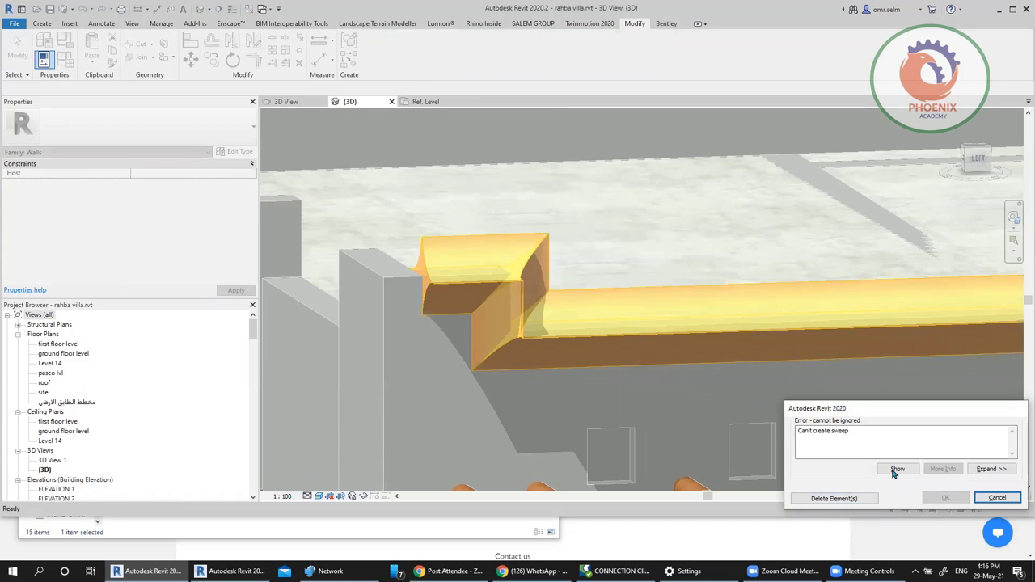
pyautogui.press('Escape')
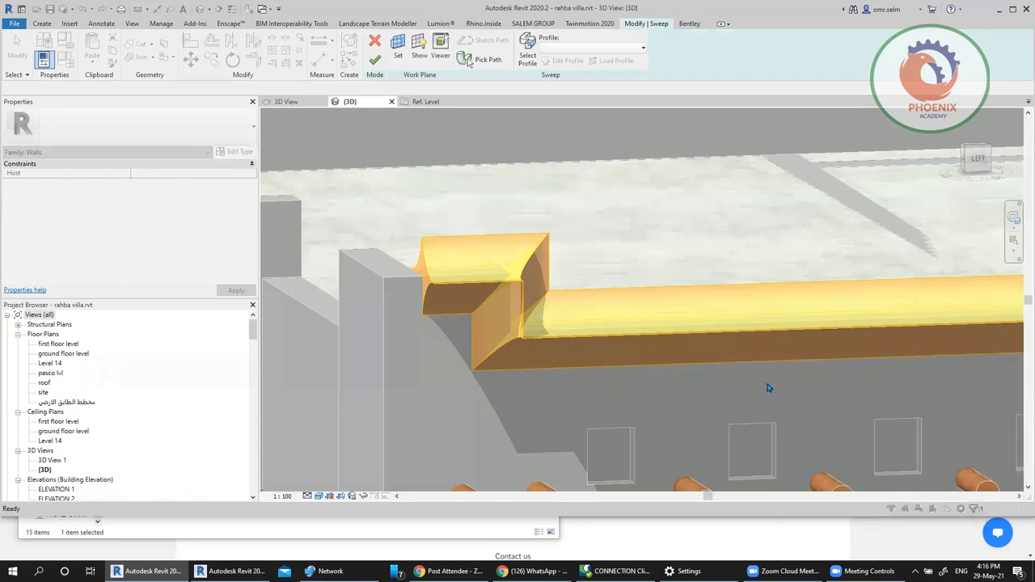
# Step: Return to the JK.rfa family and scale its four arcs numerically about the intersection of the reference planes
pyautogui.click(264, 9)
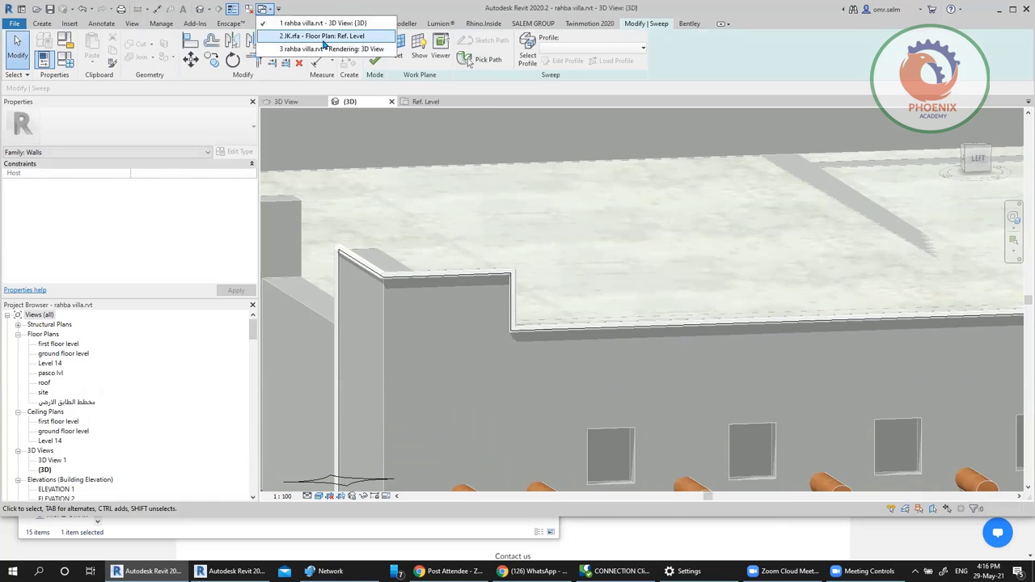
pyautogui.click(322, 41)
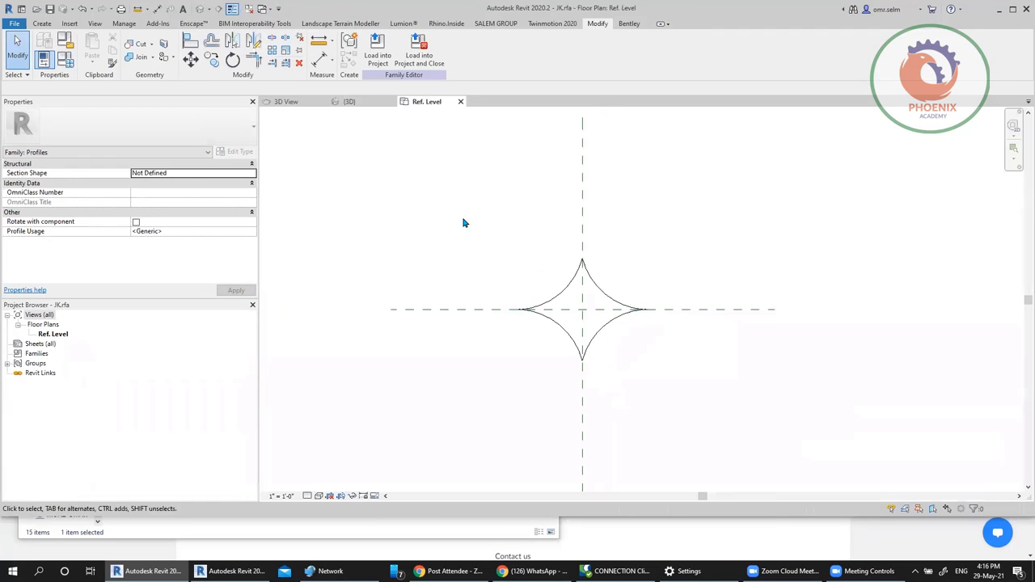
pyautogui.moveTo(464, 223); pyautogui.dragTo(690, 395)
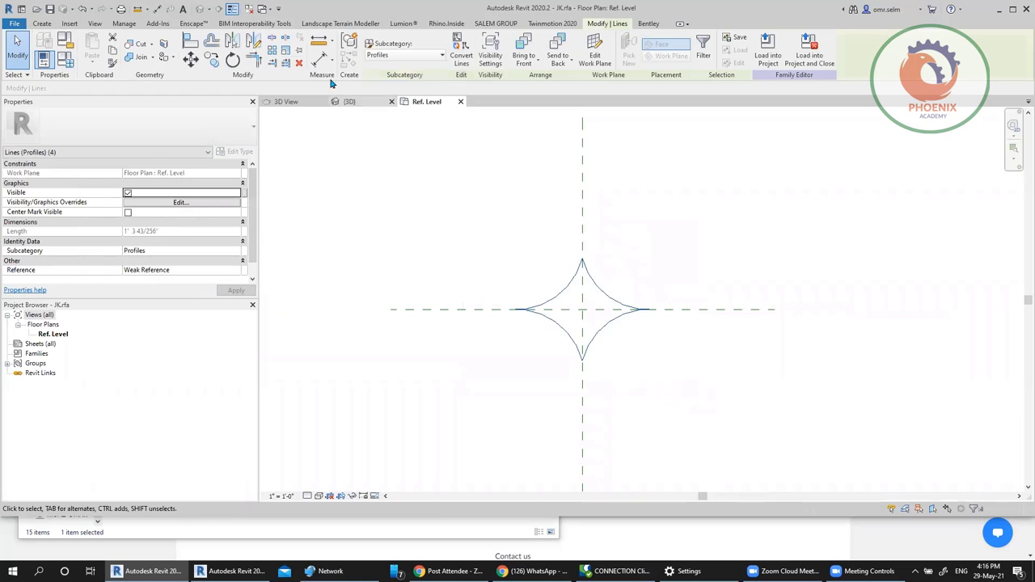
pyautogui.click(286, 51)
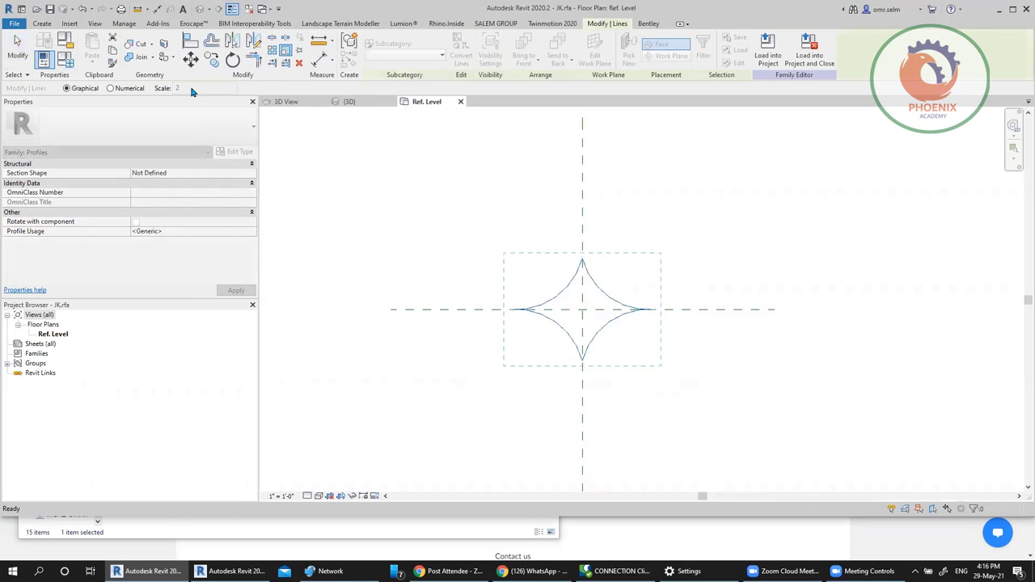
pyautogui.click(130, 90)
pyautogui.click(582, 309)
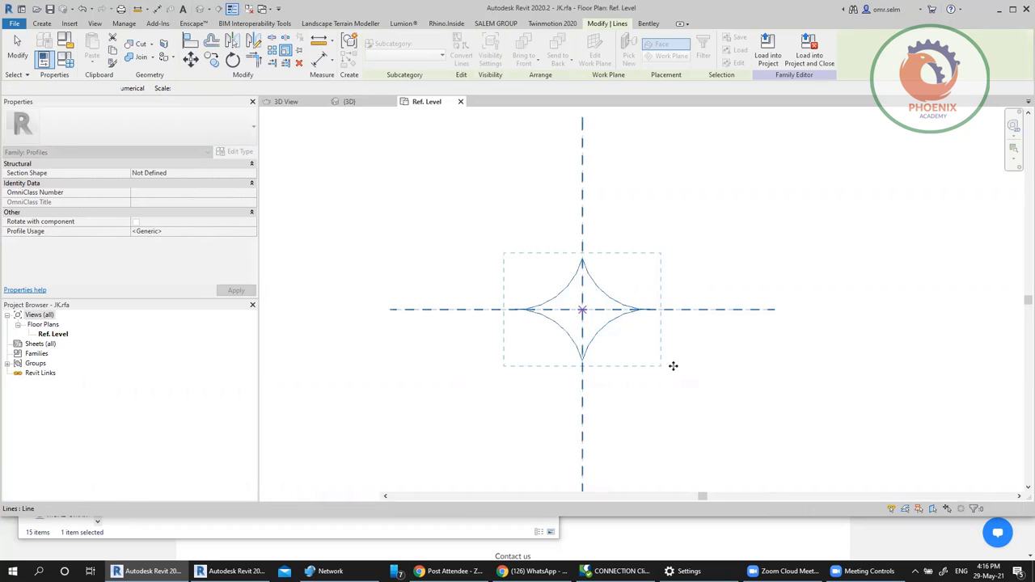
# Step: Reload the scaled JK profile family into the rahba villa project, overwriting the existing version and its parameter values
pyautogui.click(770, 56)
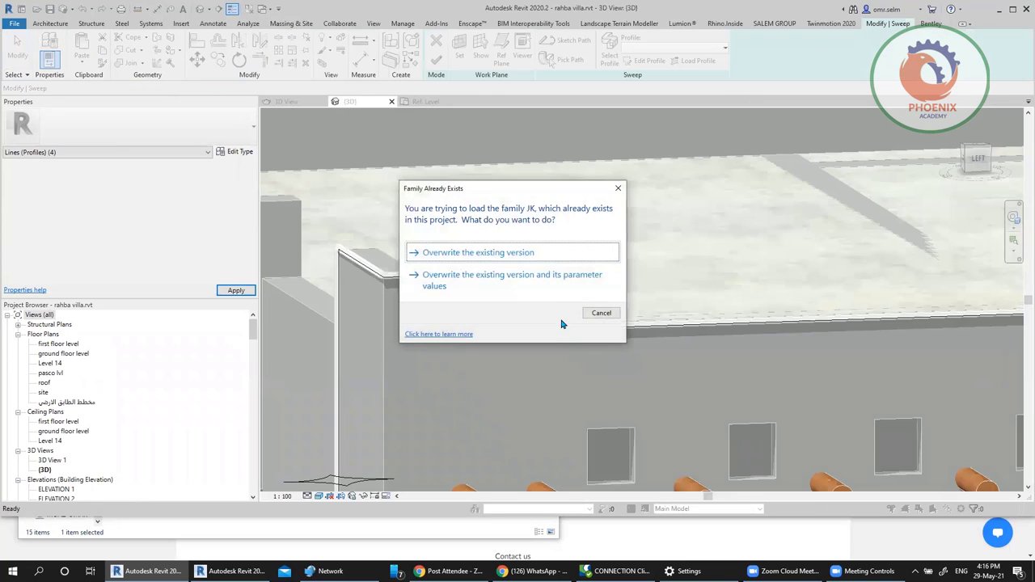
pyautogui.click(549, 282)
pyautogui.click(577, 321)
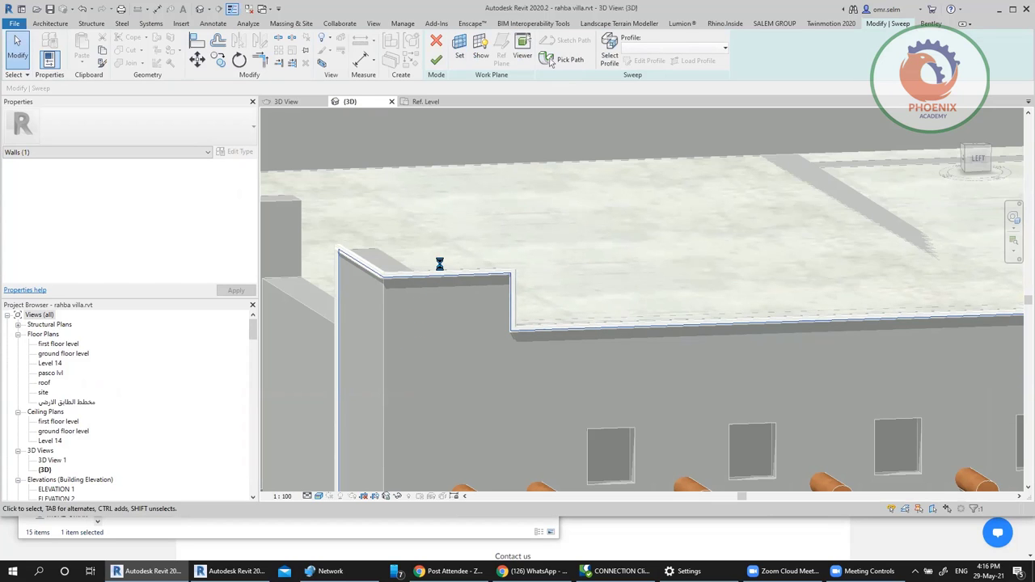
# Step: Try to complete the parapet sweep with the reloaded profile, and discard the sweep edits
pyautogui.scroll(-3, 439, 265)
pyautogui.moveTo(439, 263); pyautogui.dragTo(423, 412, button='middle')
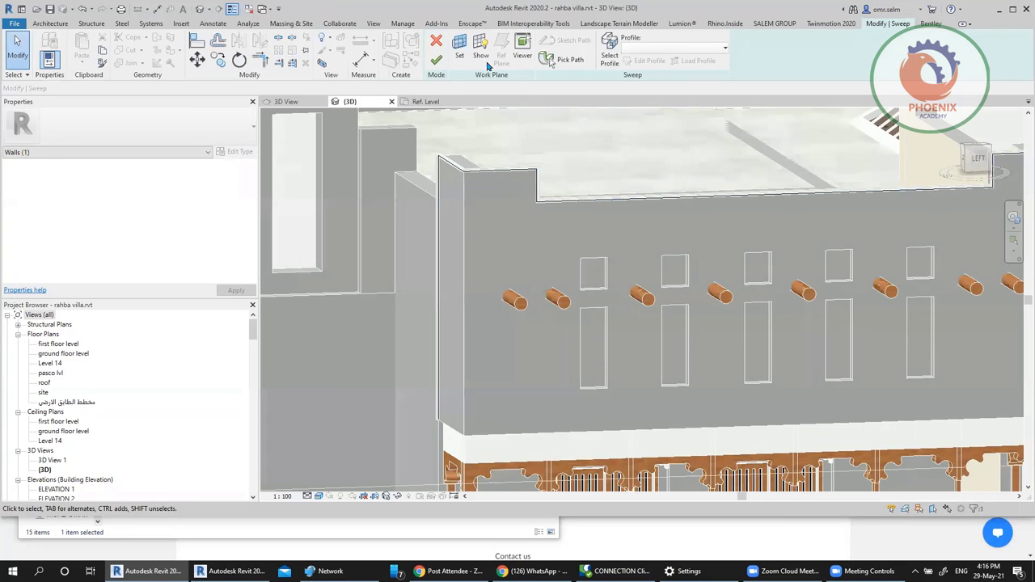
pyautogui.click(436, 60)
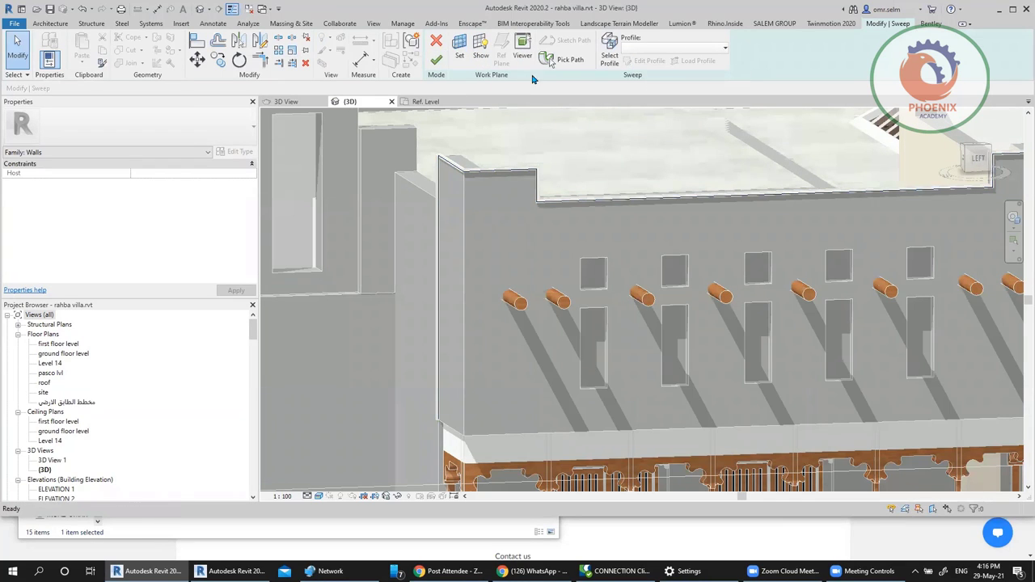
pyautogui.click(437, 189)
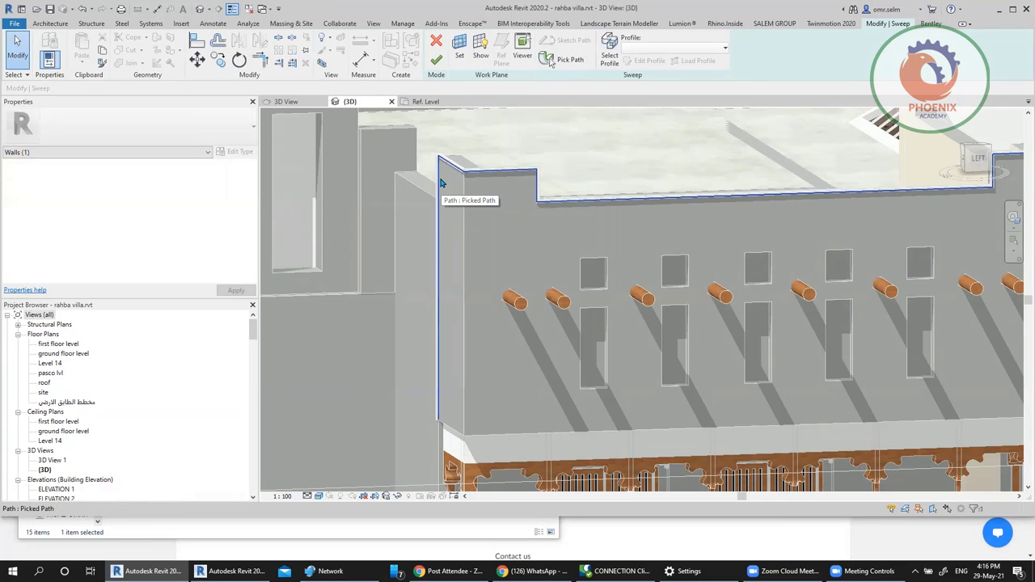
pyautogui.click(643, 51)
pyautogui.click(438, 61)
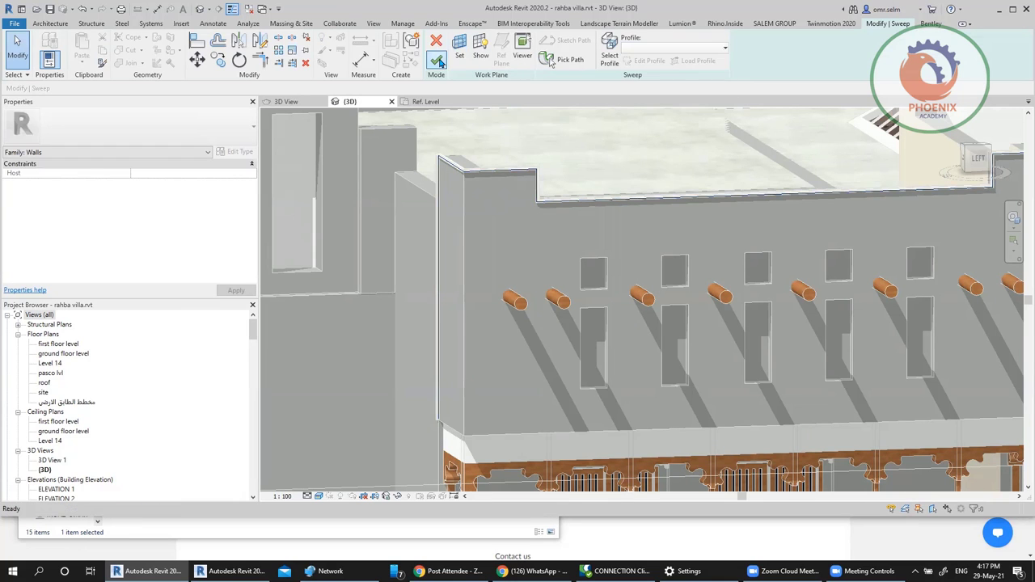
pyautogui.click(436, 41)
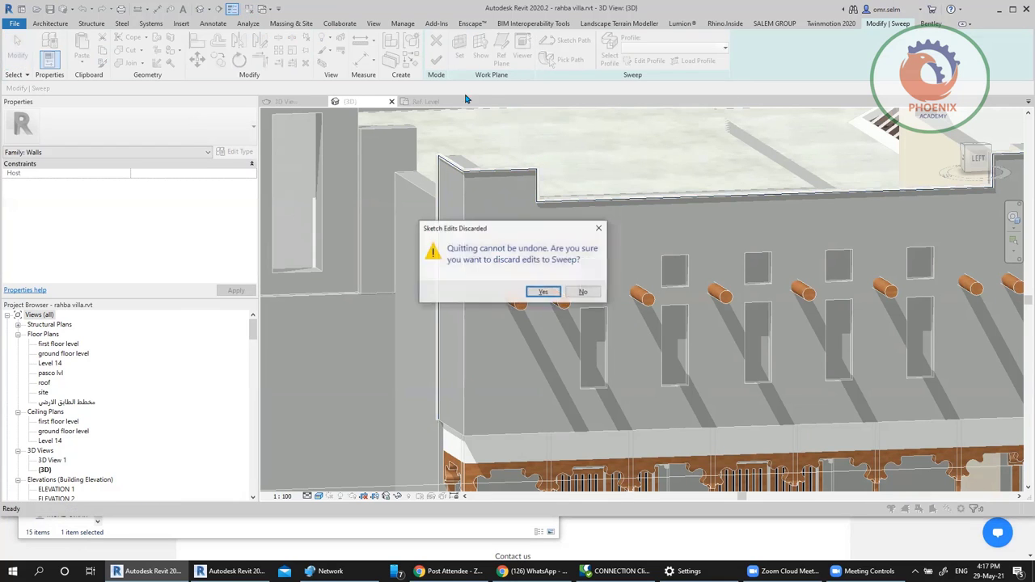
pyautogui.click(543, 292)
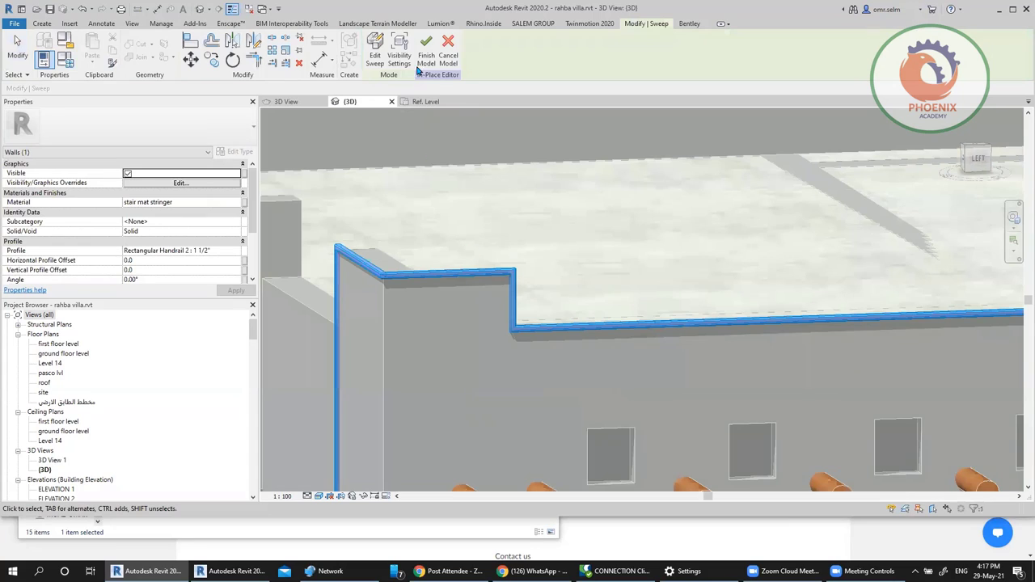
# Step: Reopen the parapet sweep, set its profile to JK and try to complete it
pyautogui.click(374, 51)
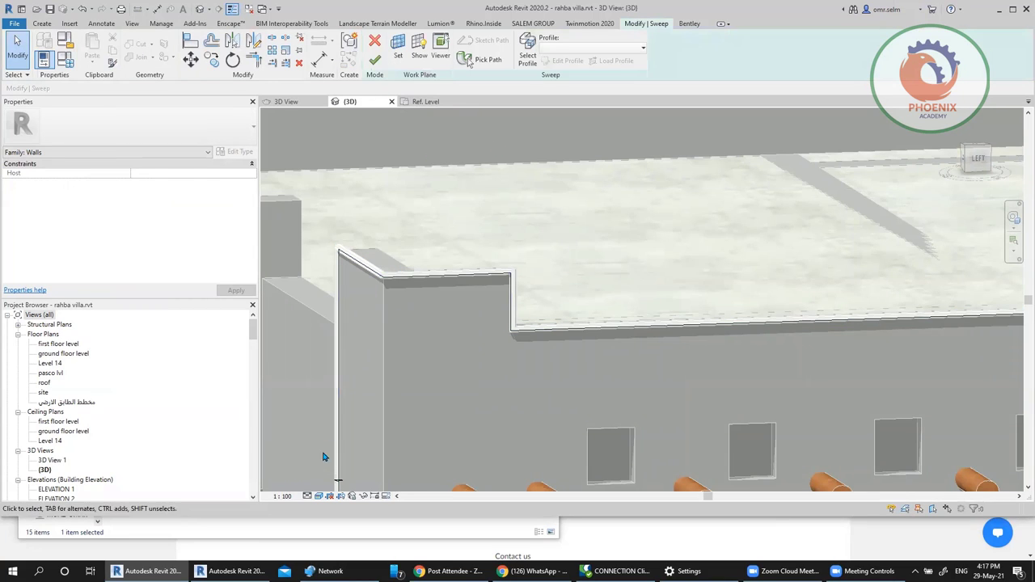
pyautogui.click(579, 51)
pyautogui.click(582, 104)
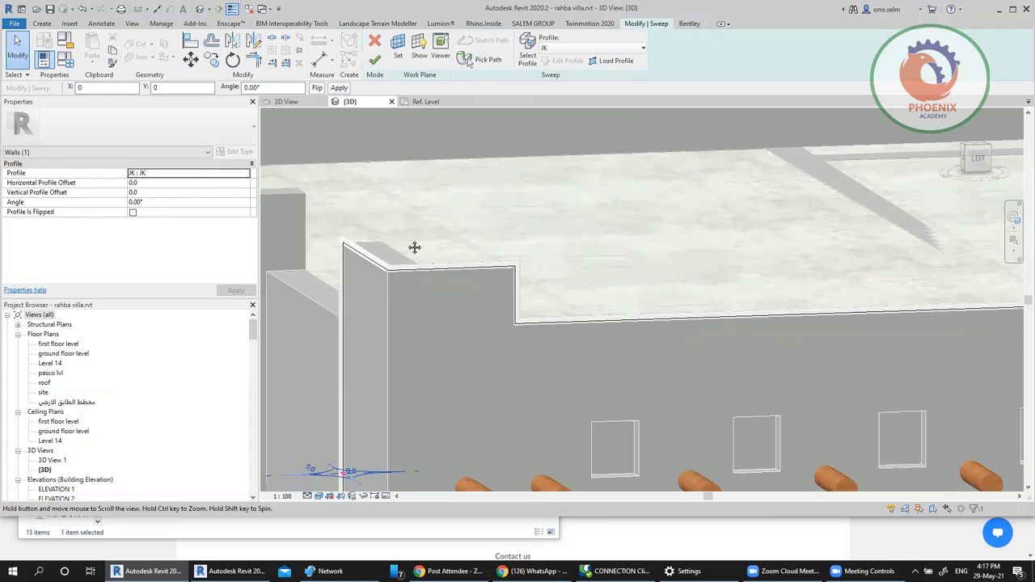
pyautogui.click(376, 61)
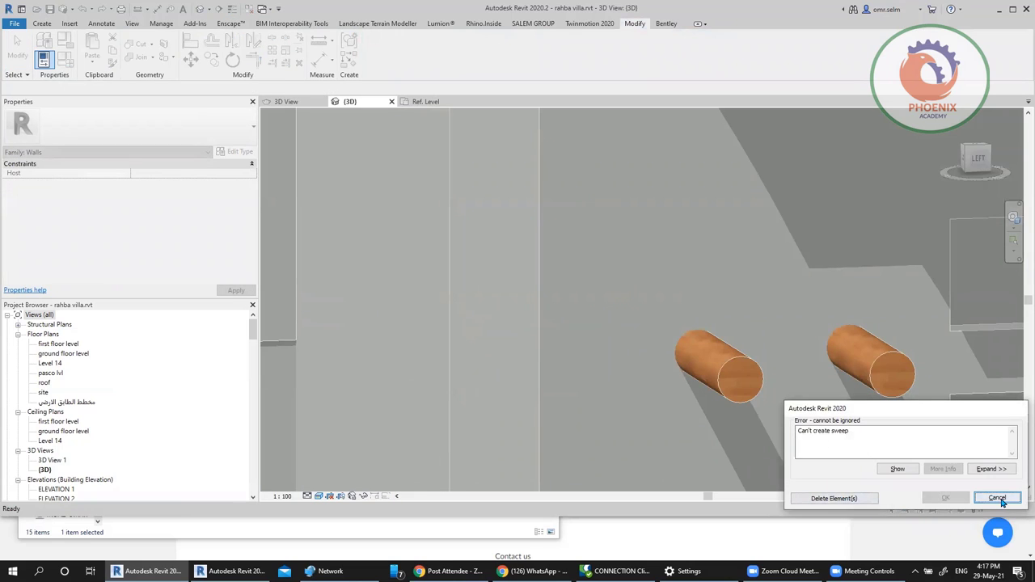
pyautogui.click(997, 498)
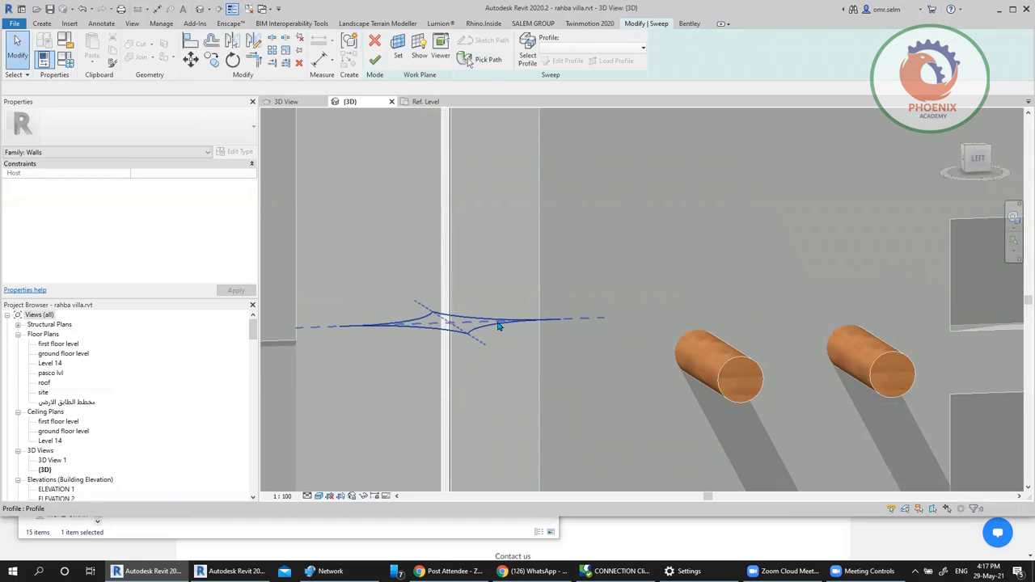
# Step: Select the sweep's profile, return to the JK family and try to load it into the rahba villa project again
pyautogui.click(499, 326)
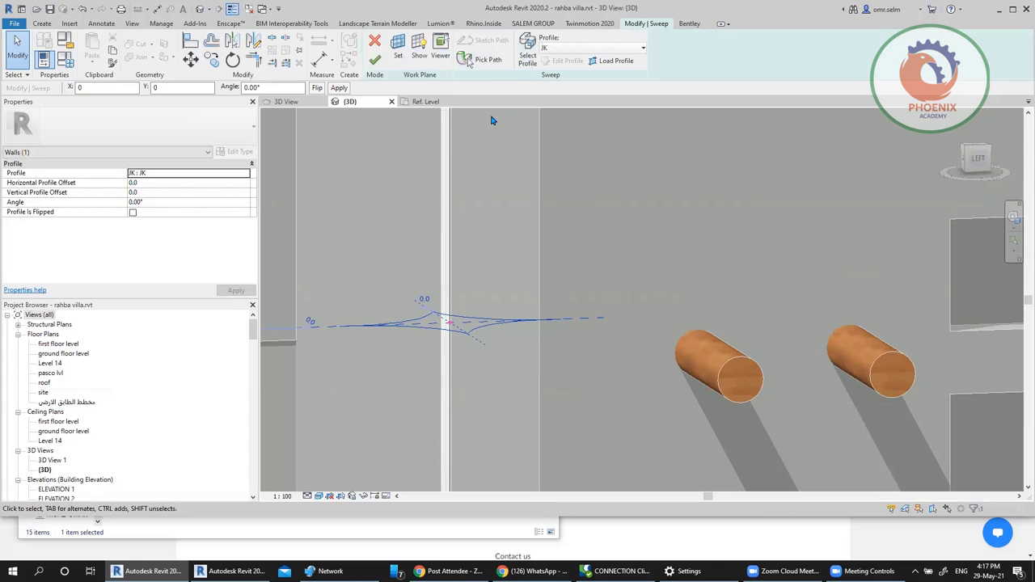
pyautogui.click(425, 102)
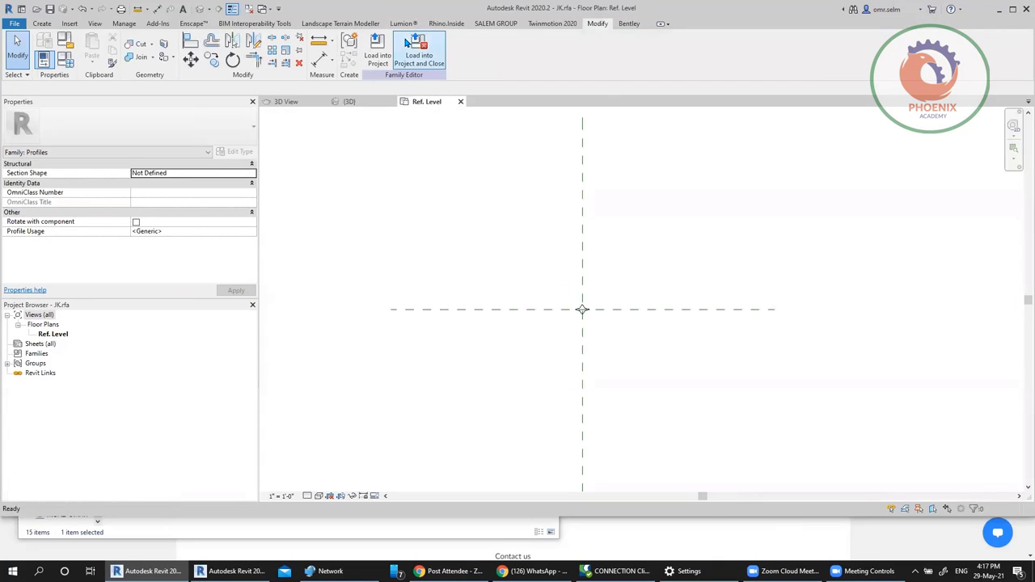
pyautogui.click(408, 45)
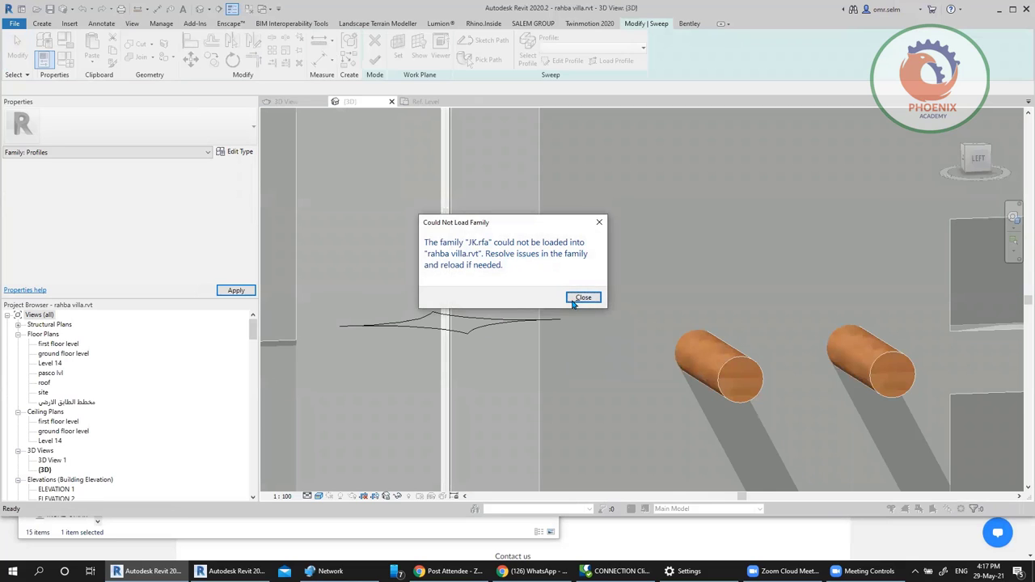
pyautogui.click(580, 300)
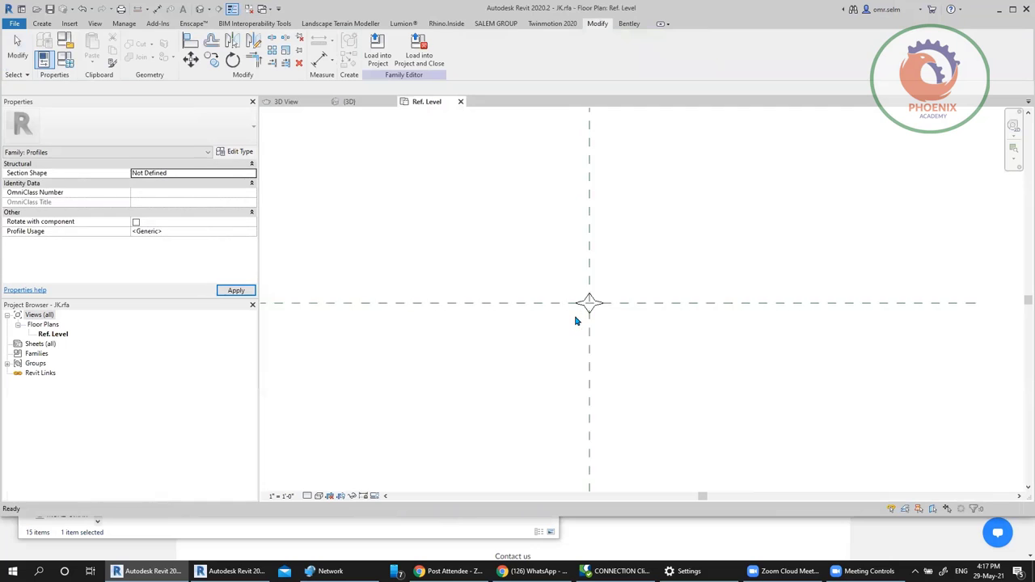
# Step: Delete the four arcs of the star profile in the JK family's Ref. Level view
pyautogui.scroll(5, 574, 315)
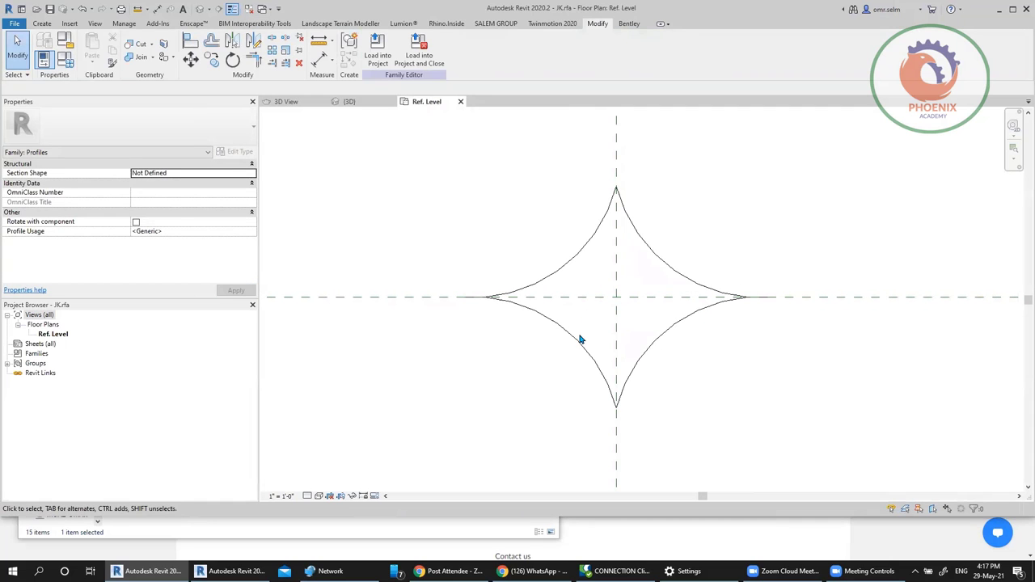
pyautogui.click(575, 344)
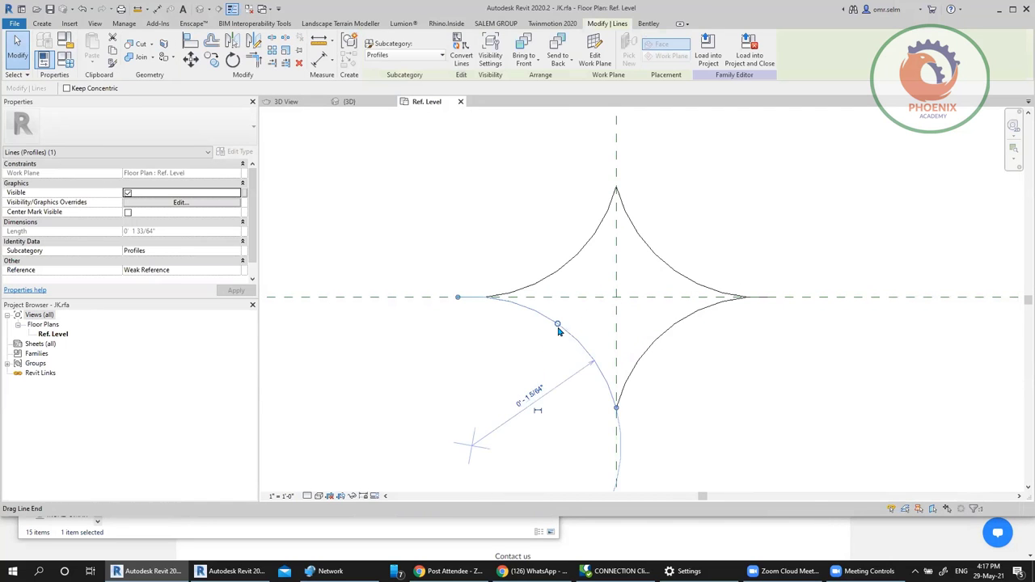
pyautogui.click(464, 332)
pyautogui.moveTo(423, 132); pyautogui.dragTo(839, 451)
pyautogui.press('Delete')
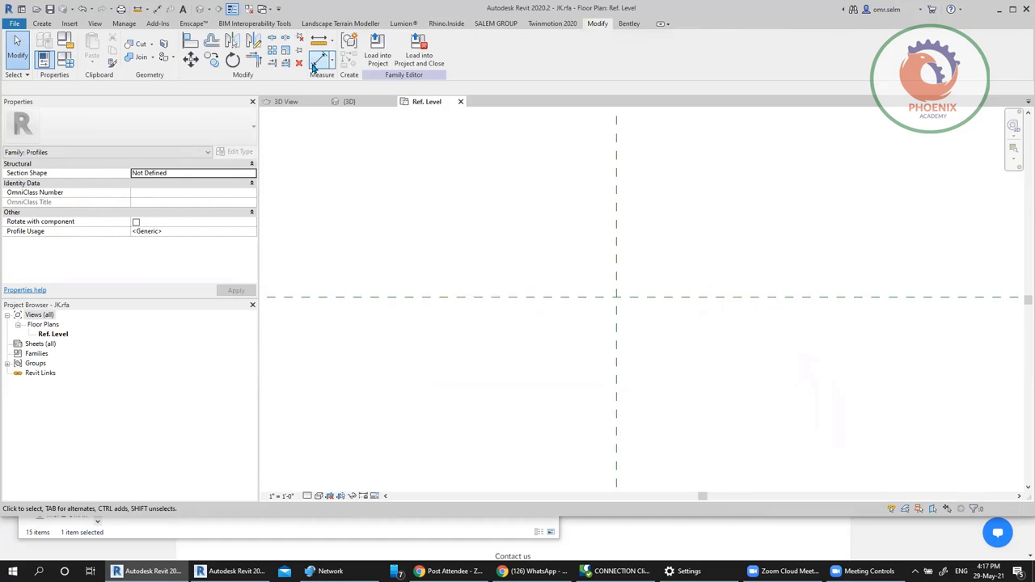
# Step: Draw a six-sided inscribed polygon with a radius of about 87/256 inch, centred on the reference planes' intersection
pyautogui.click(41, 23)
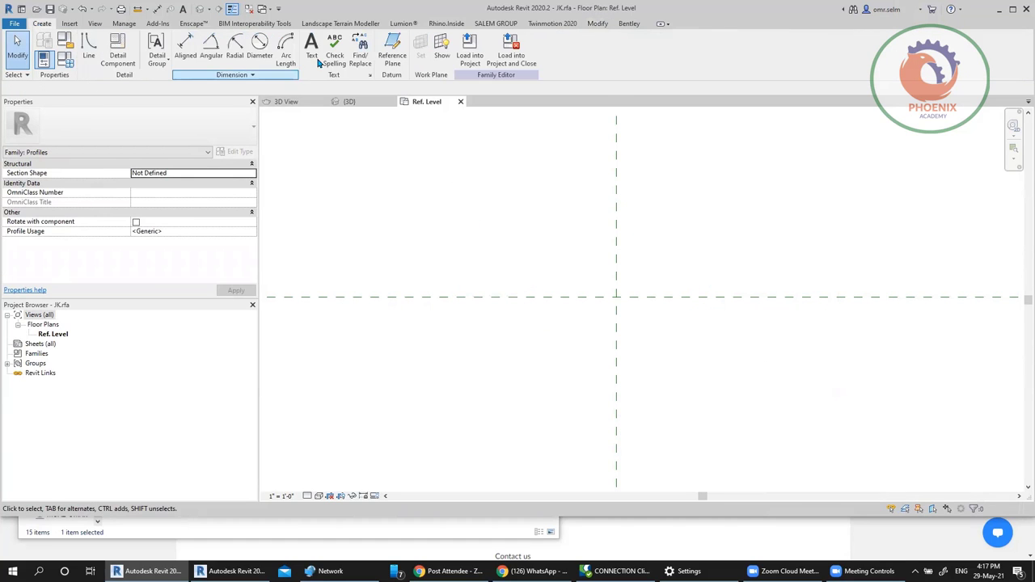
pyautogui.click(89, 59)
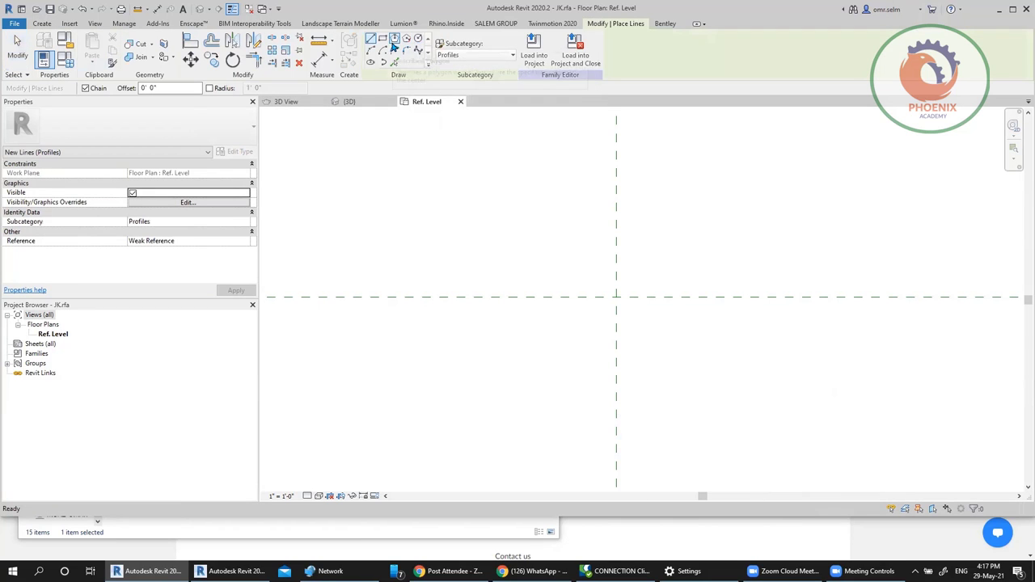
pyautogui.click(395, 38)
pyautogui.click(616, 297)
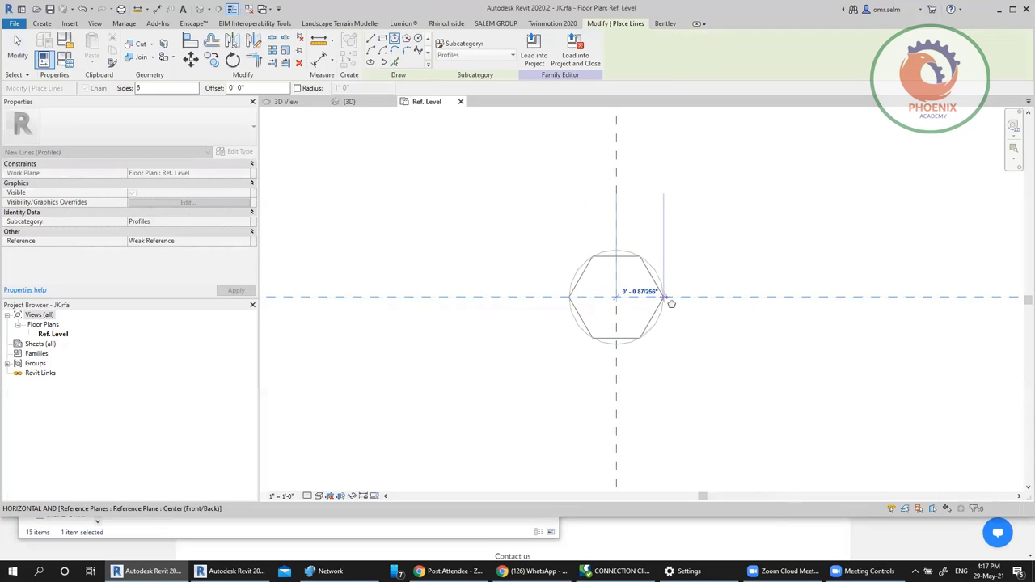
pyautogui.click(666, 299)
# Step: Try to reload the hexagonal JK family into the project, overwriting the existing version, and discard the open sweep edits
pyautogui.click(534, 51)
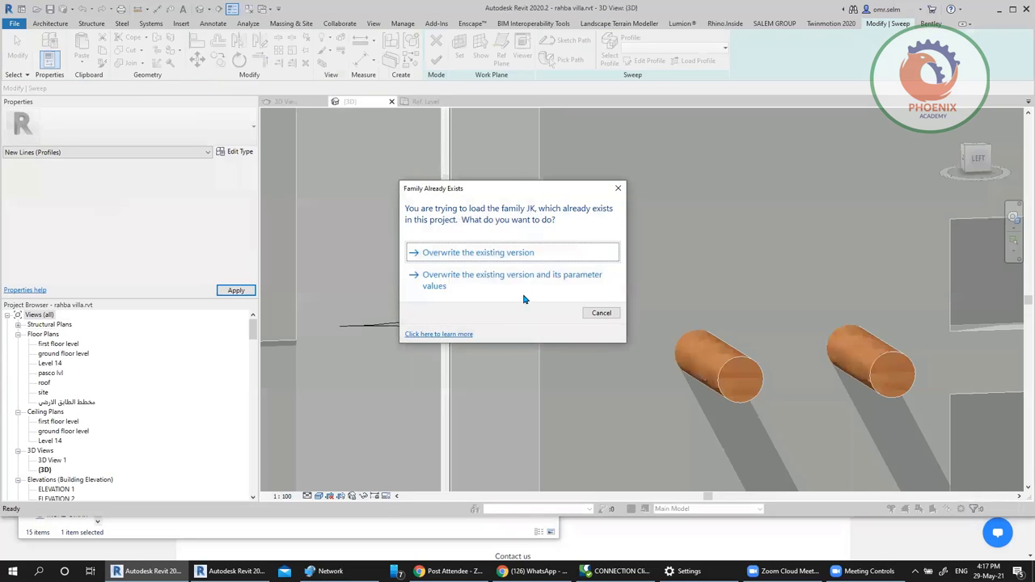
pyautogui.click(527, 297)
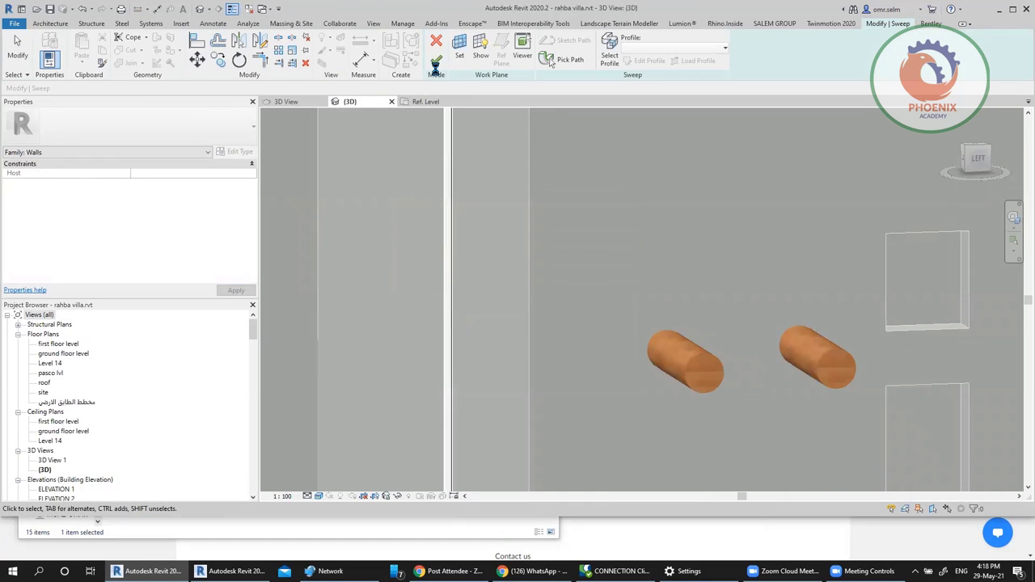
pyautogui.click(440, 42)
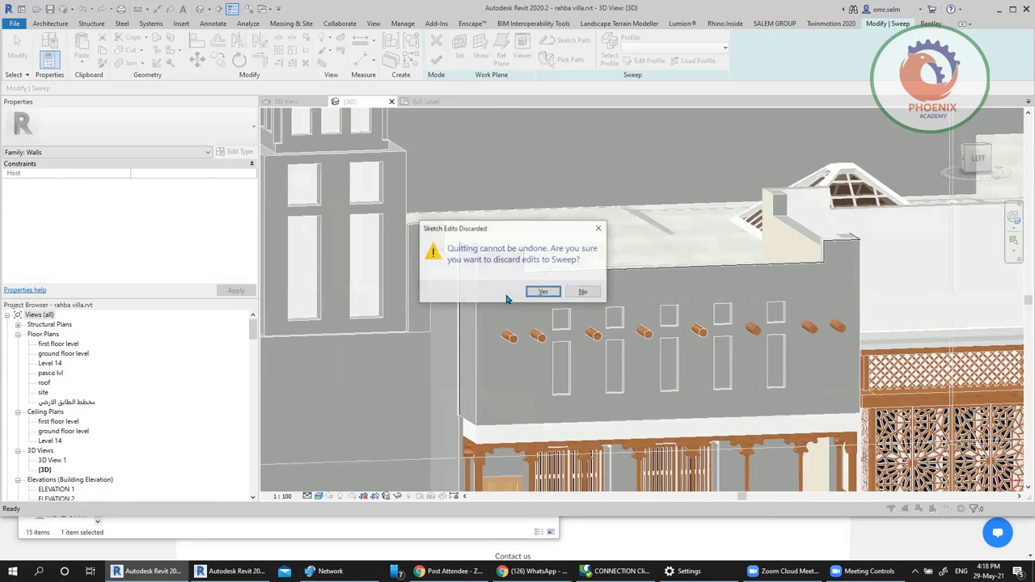
pyautogui.click(526, 291)
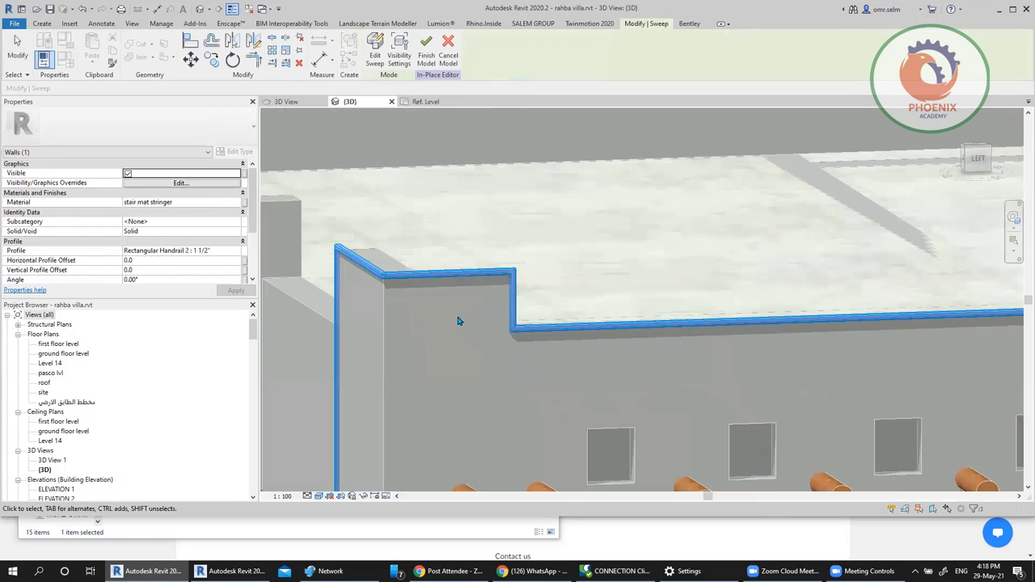
# Step: Edit the parapet sweep again and set its profile to JK in place of the rectangular handrail profile
pyautogui.click(375, 48)
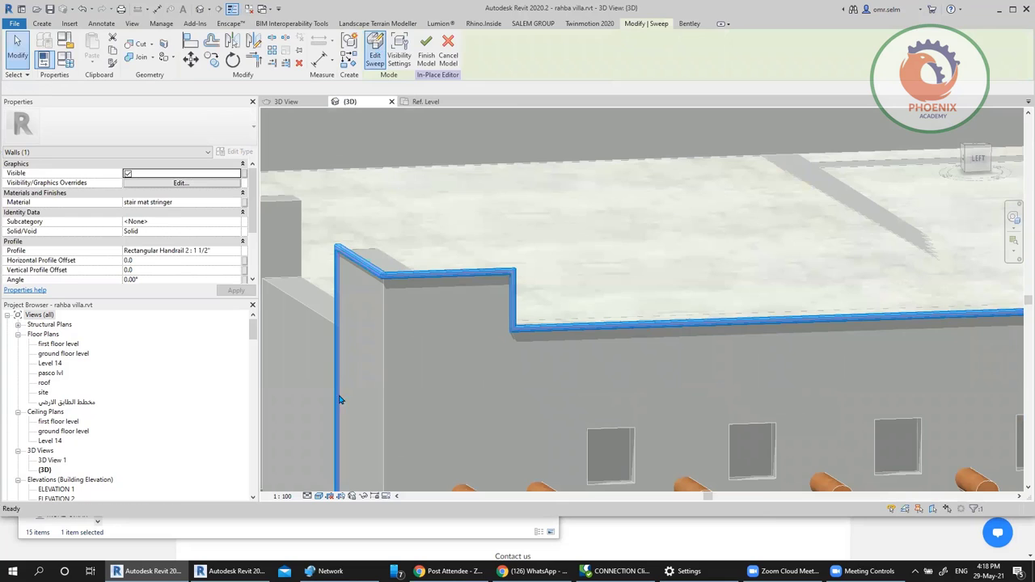
pyautogui.click(527, 59)
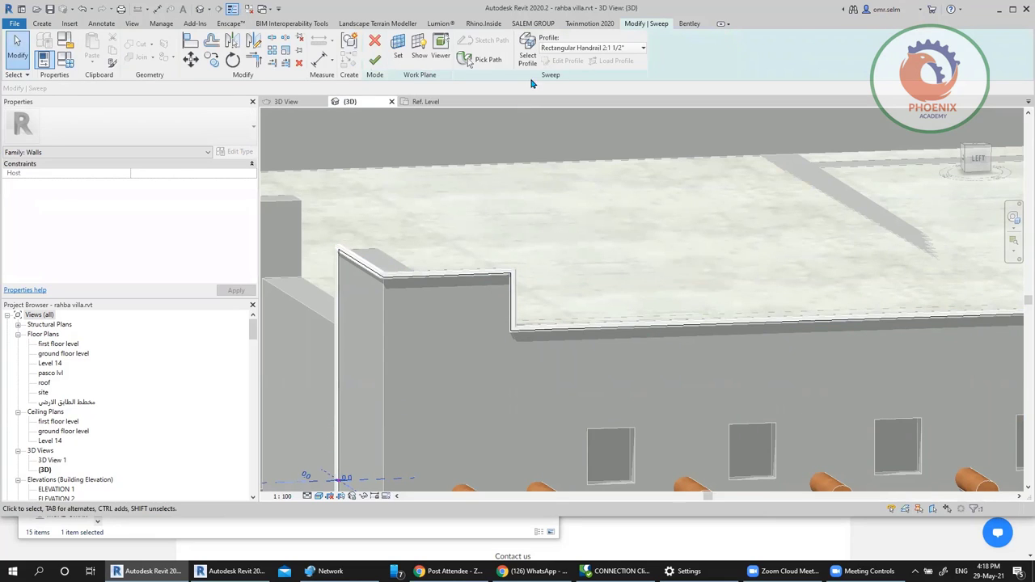
pyautogui.click(574, 54)
pyautogui.click(572, 117)
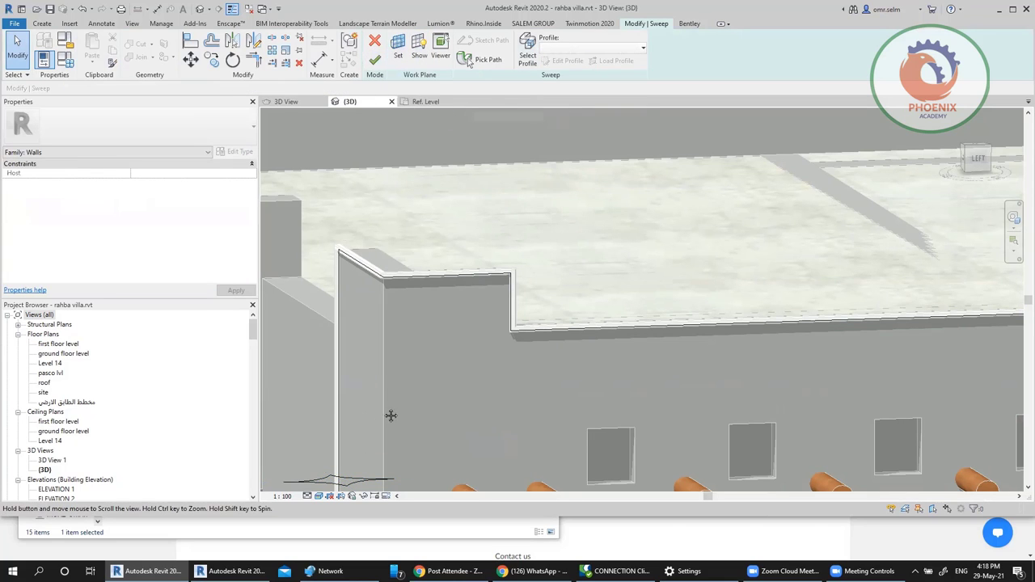
pyautogui.moveTo(390, 415); pyautogui.dragTo(468, 306, button='middle')
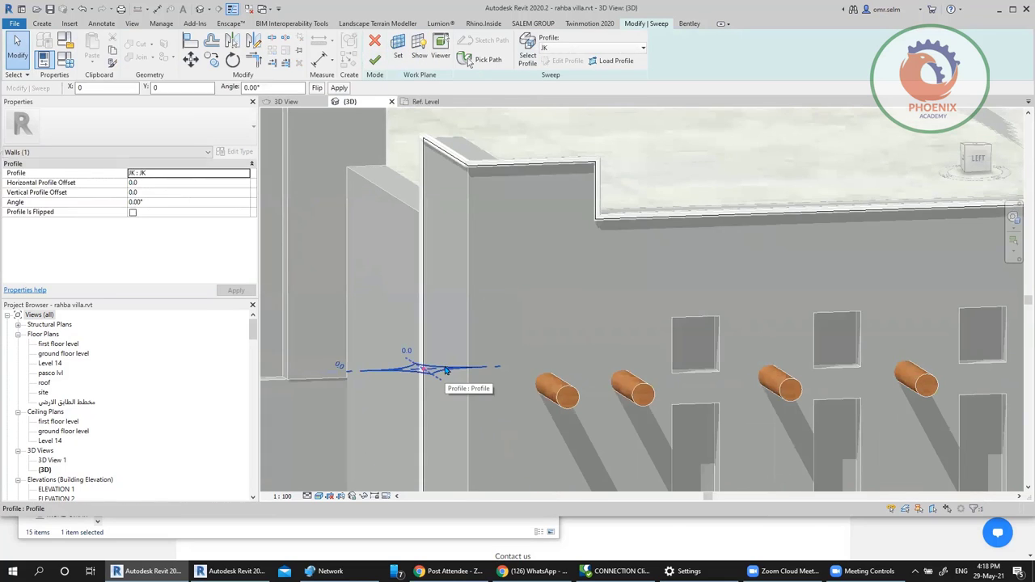
pyautogui.click(602, 65)
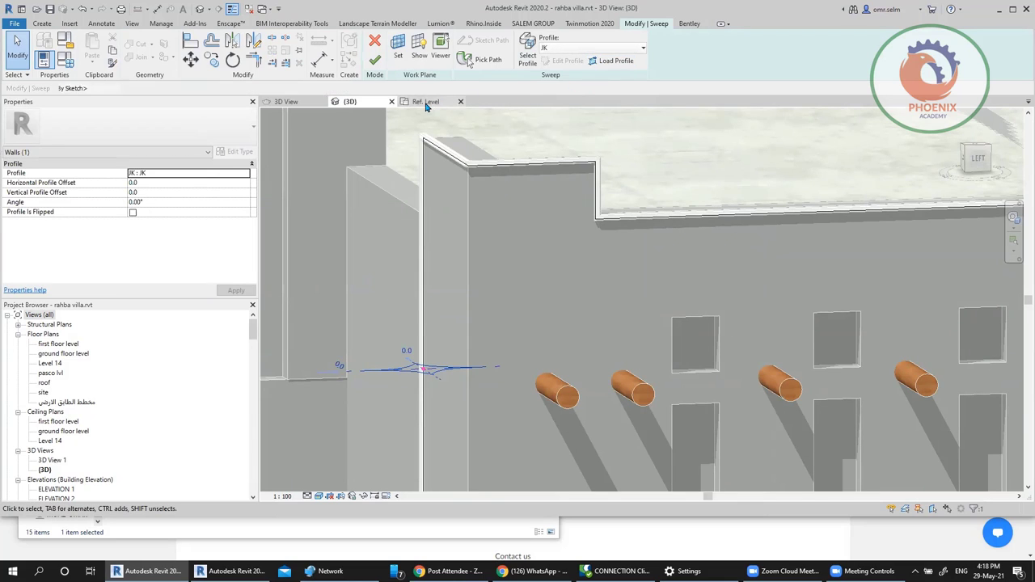
pyautogui.press('l')
pyautogui.press('i')
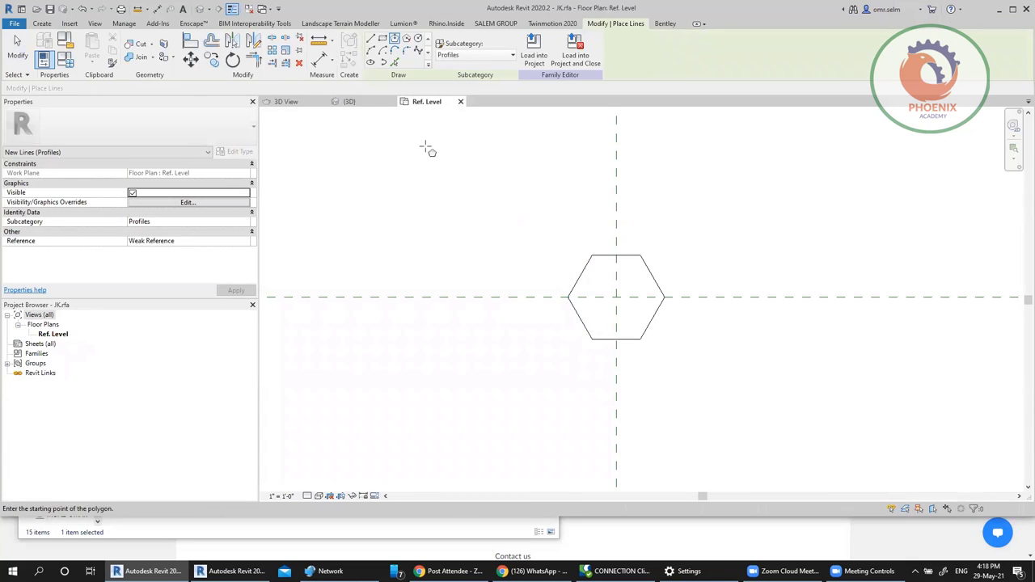
pyautogui.press('Escape')
pyautogui.press('Escape')
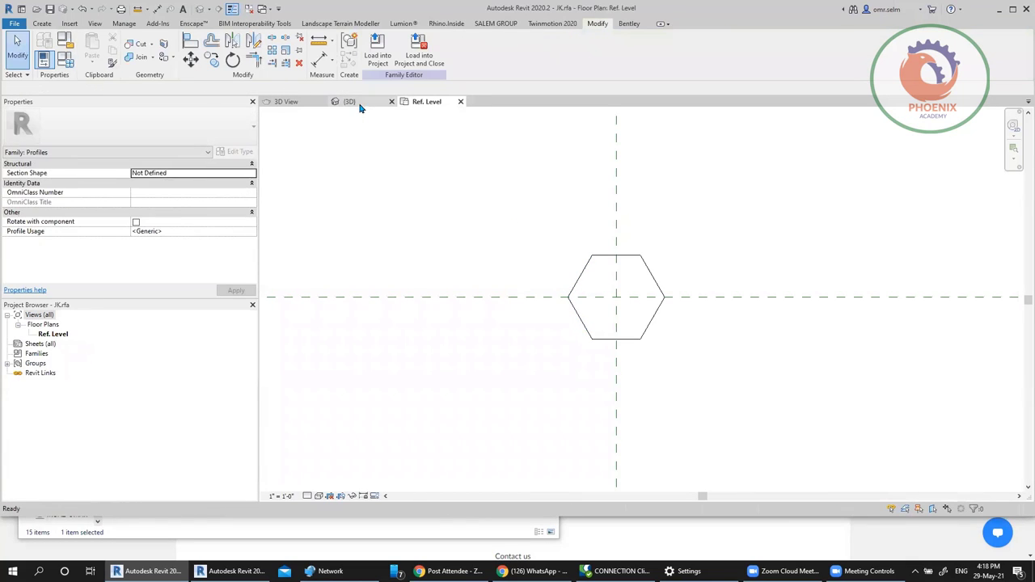
pyautogui.click(356, 103)
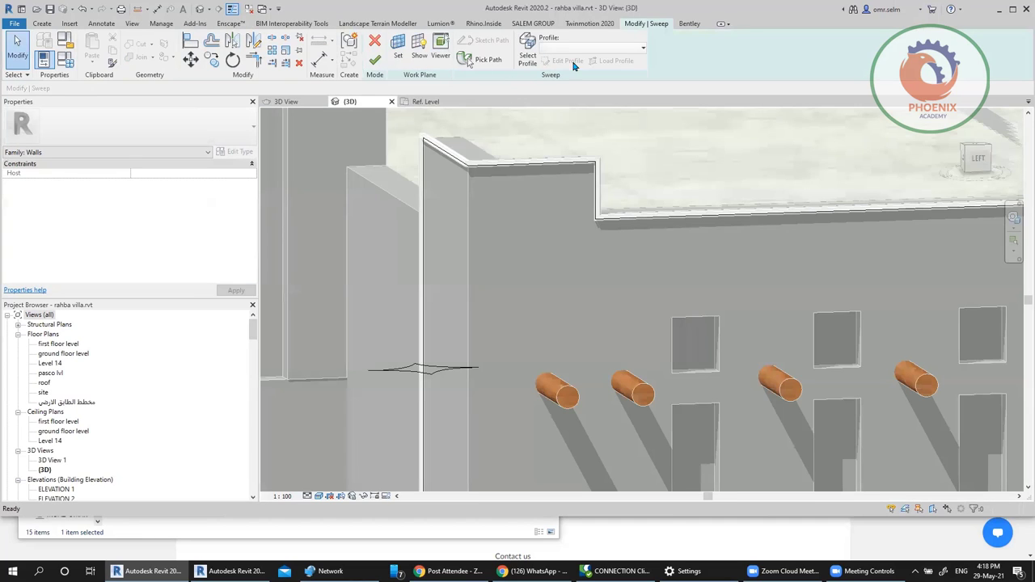
# Step: Load JK.rfa from the Desktop for the parapet sweep's JK profile and finish the sweep edit
pyautogui.click(411, 380)
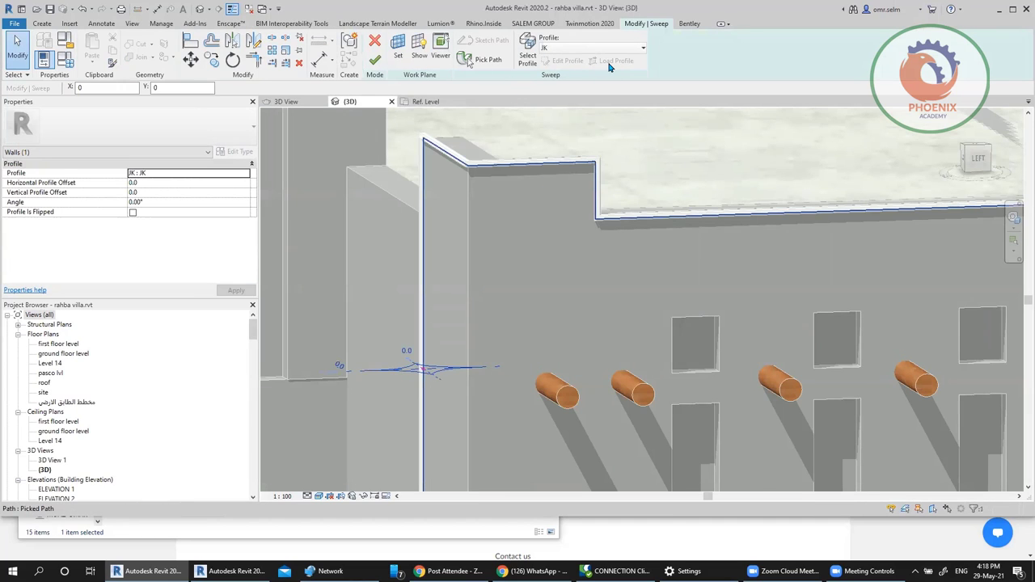
pyautogui.click(611, 60)
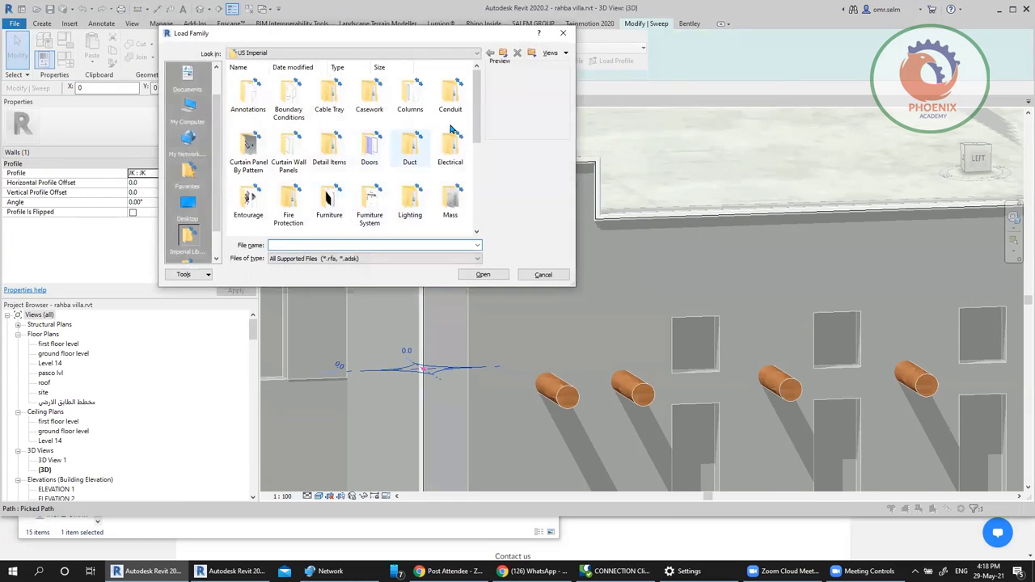
pyautogui.click(189, 204)
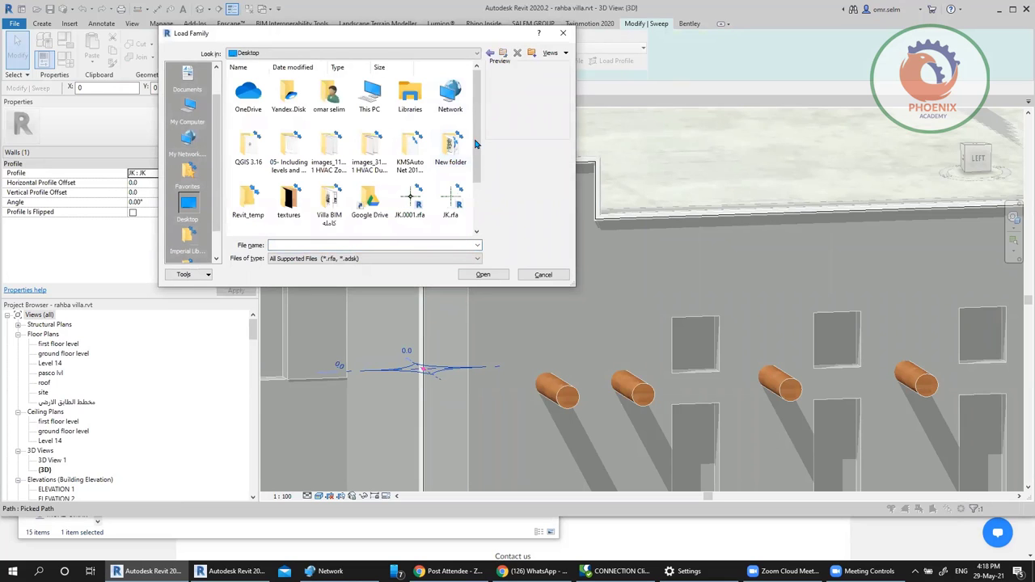
pyautogui.scroll(-2, 456, 136)
pyautogui.click(451, 134)
pyautogui.click(483, 274)
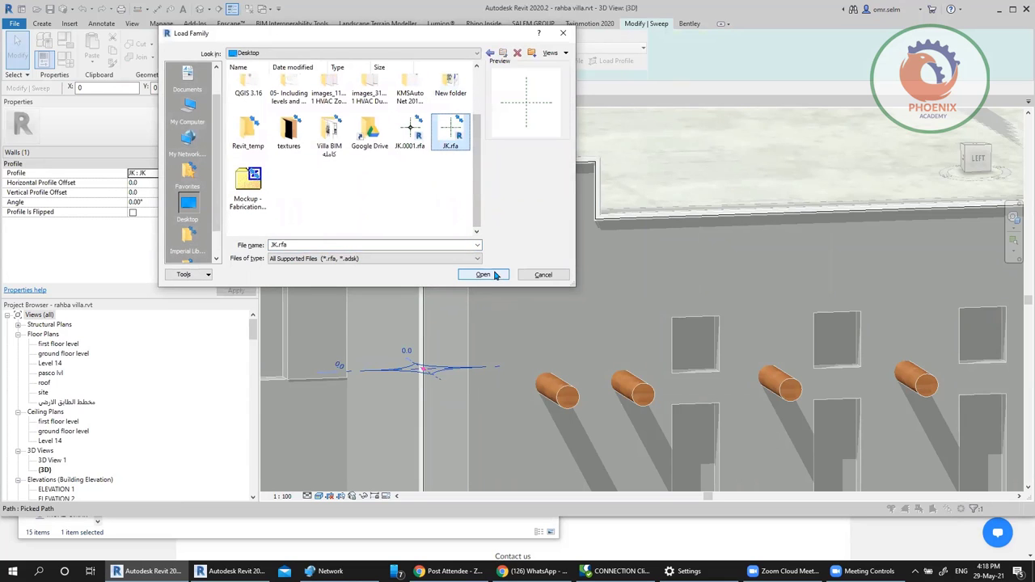
pyautogui.click(497, 277)
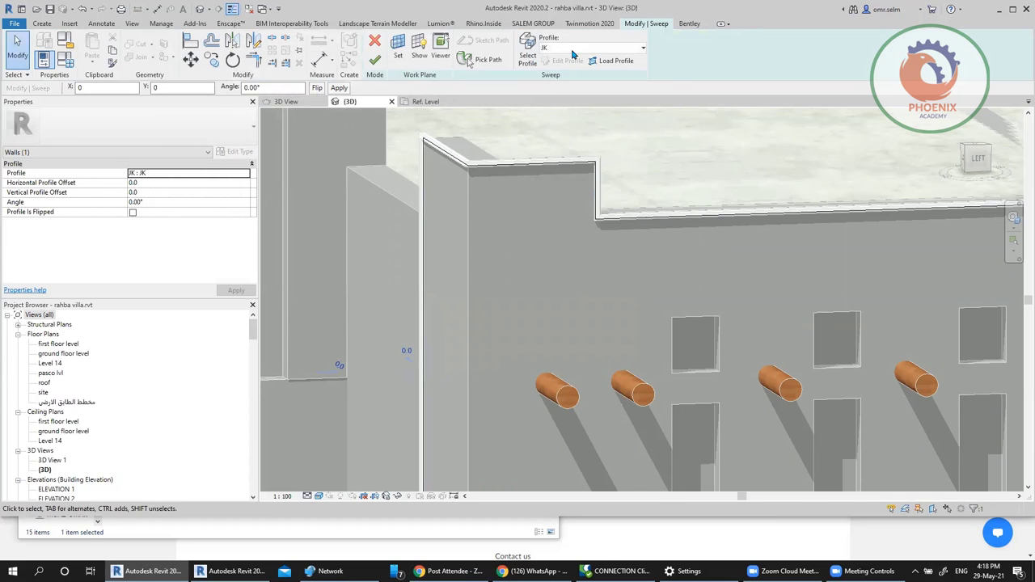
pyautogui.click(375, 57)
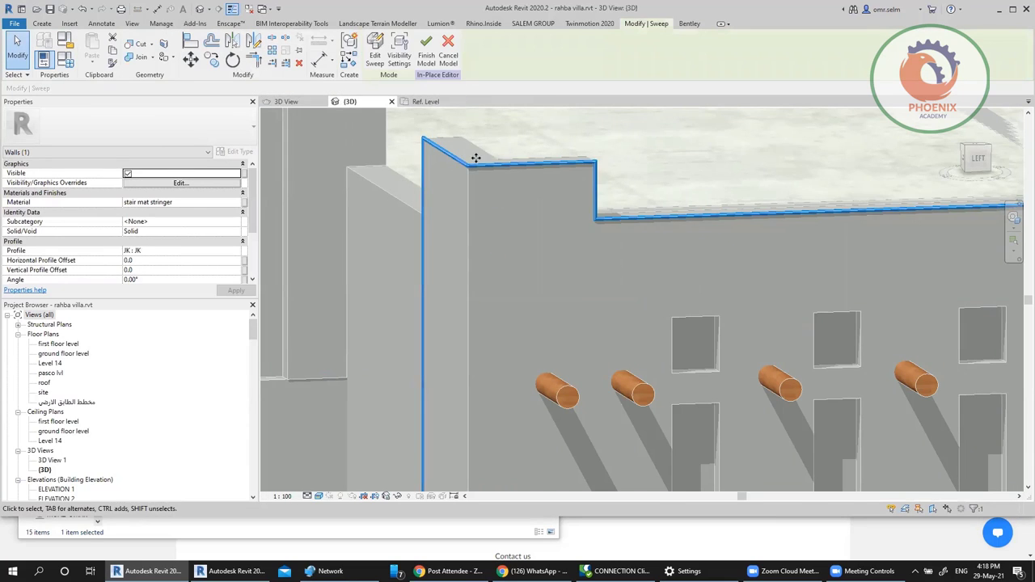
pyautogui.scroll(5, 473, 157)
pyautogui.keyDown('shift'); pyautogui.moveTo(761, 206); pyautogui.dragTo(842, 202, button='middle'); pyautogui.keyUp('shift')
pyautogui.click(842, 201)
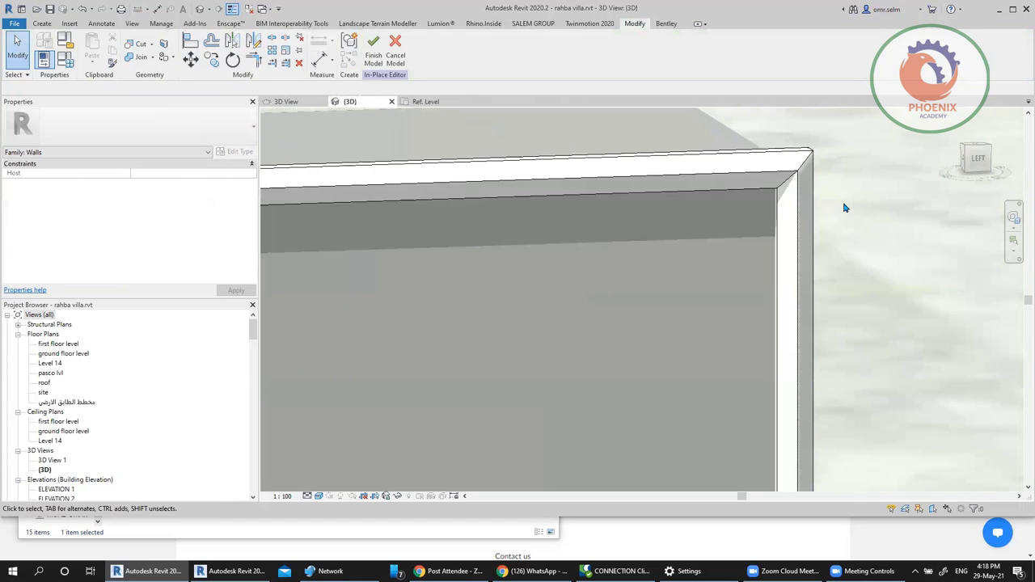
# Step: Edit the parapet sweep again, set its profile to PROF and finish the sweep
pyautogui.click(816, 169)
pyautogui.keyDown('shift'); pyautogui.moveTo(817, 168); pyautogui.dragTo(672, 253, button='middle'); pyautogui.keyUp('shift')
pyautogui.scroll(-4, 735, 277)
pyautogui.click(375, 54)
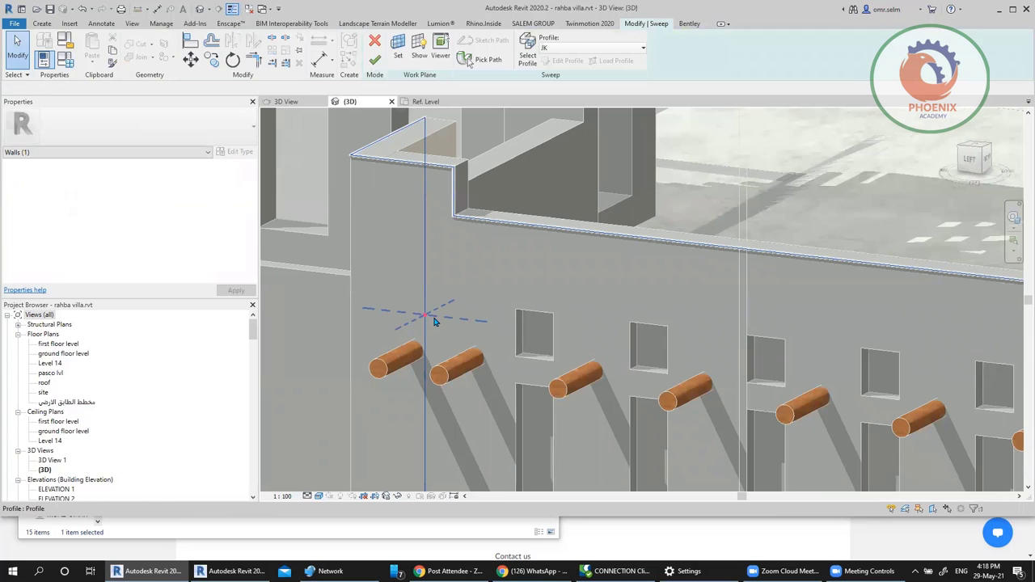
pyautogui.click(579, 50)
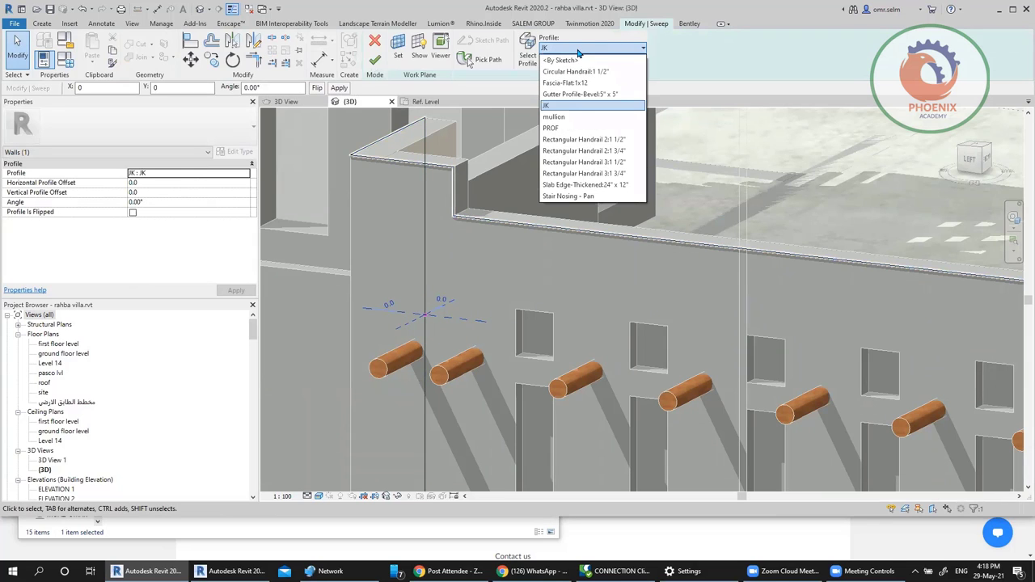
pyautogui.click(565, 128)
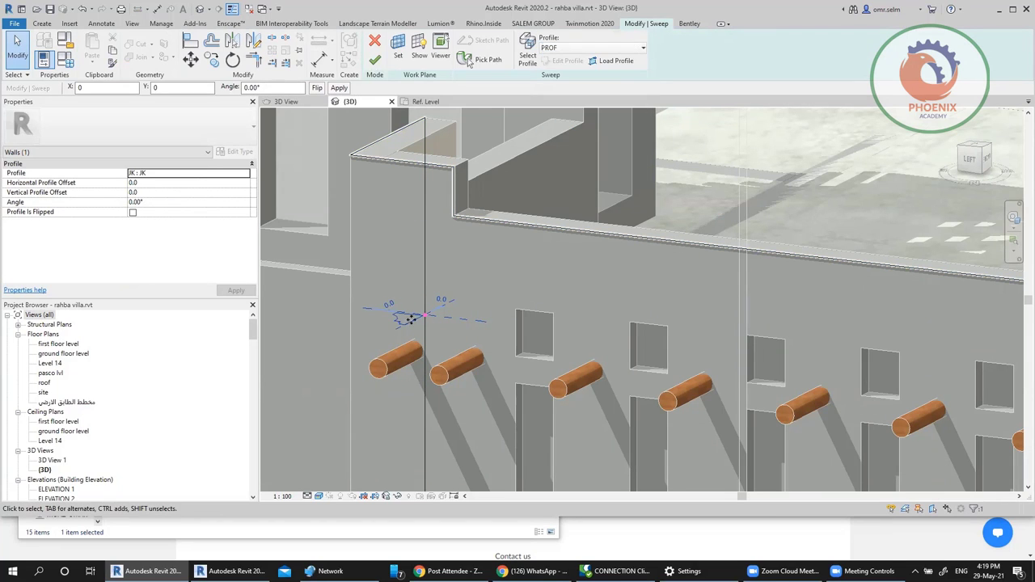
pyautogui.click(374, 59)
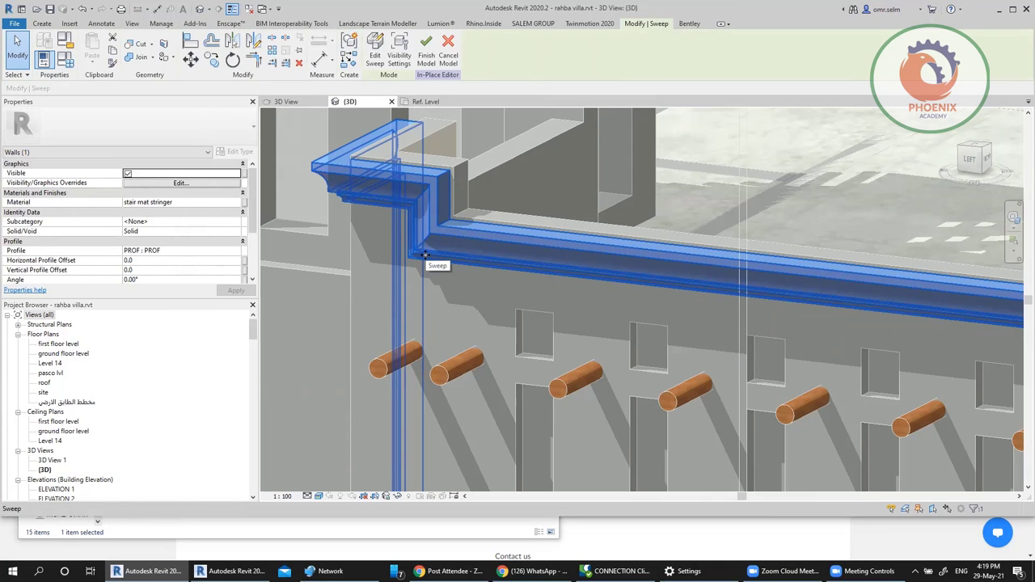
pyautogui.press('Escape')
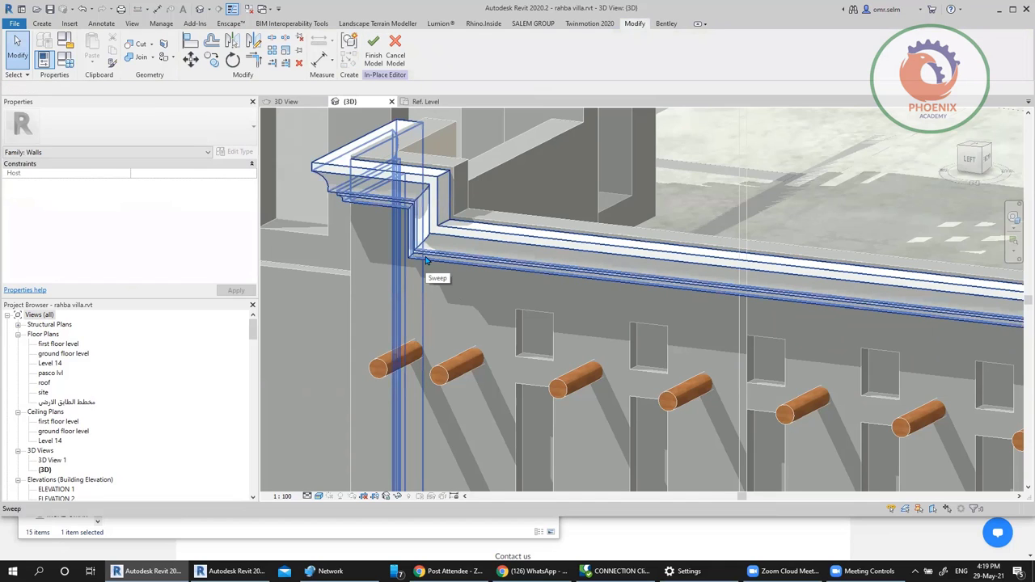
# Step: Finish the in-place wall model and return to the whole villa in 3D
pyautogui.scroll(-3, 428, 259)
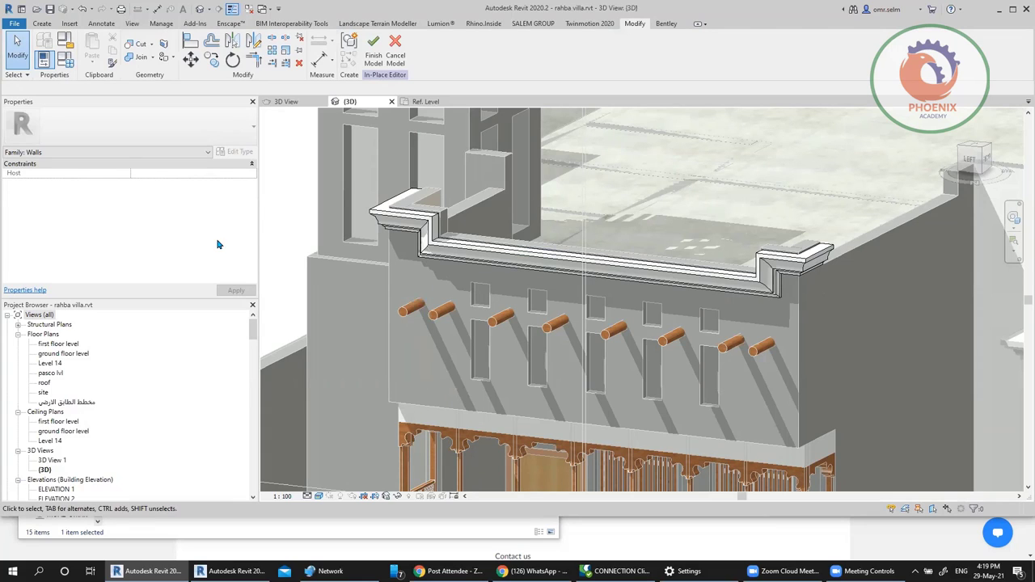
pyautogui.click(373, 49)
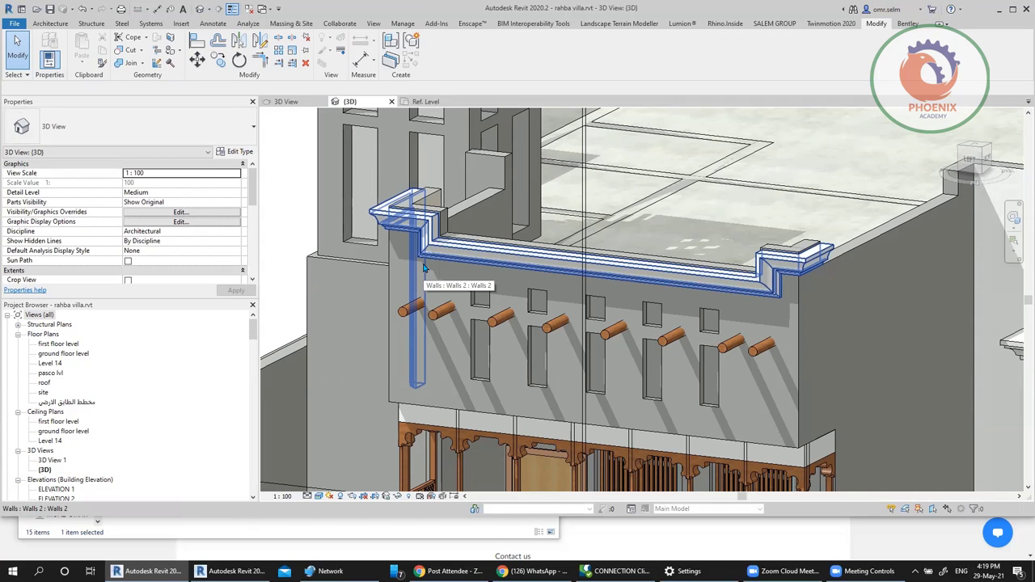
pyautogui.keyDown('shift'); pyautogui.moveTo(423, 267); pyautogui.dragTo(354, 205, button='middle'); pyautogui.keyUp('shift')
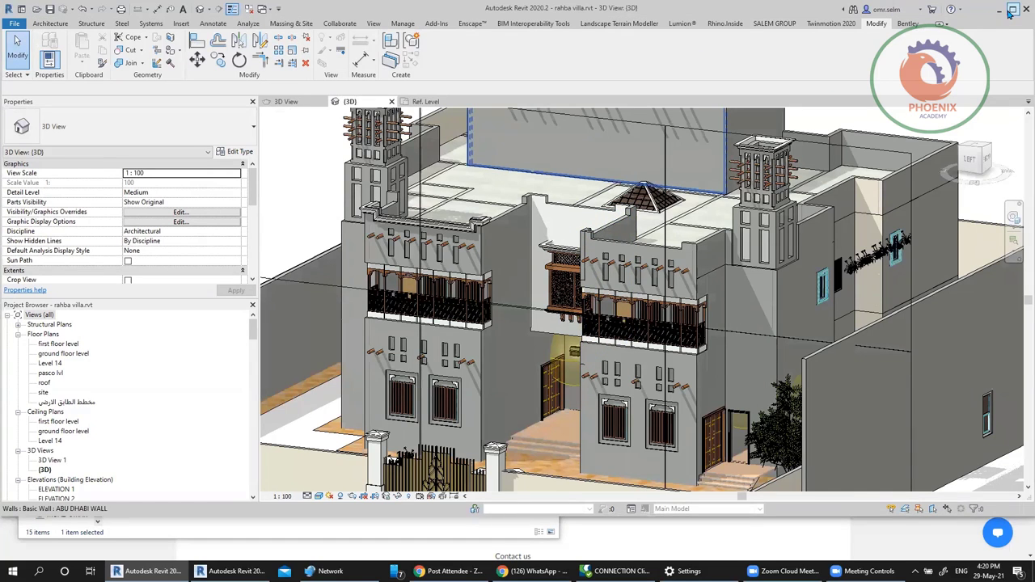
# Step: Maximise the window, then save the 3D view's current orientation and lock it under the name VILLA 3D
pyautogui.click(1011, 11)
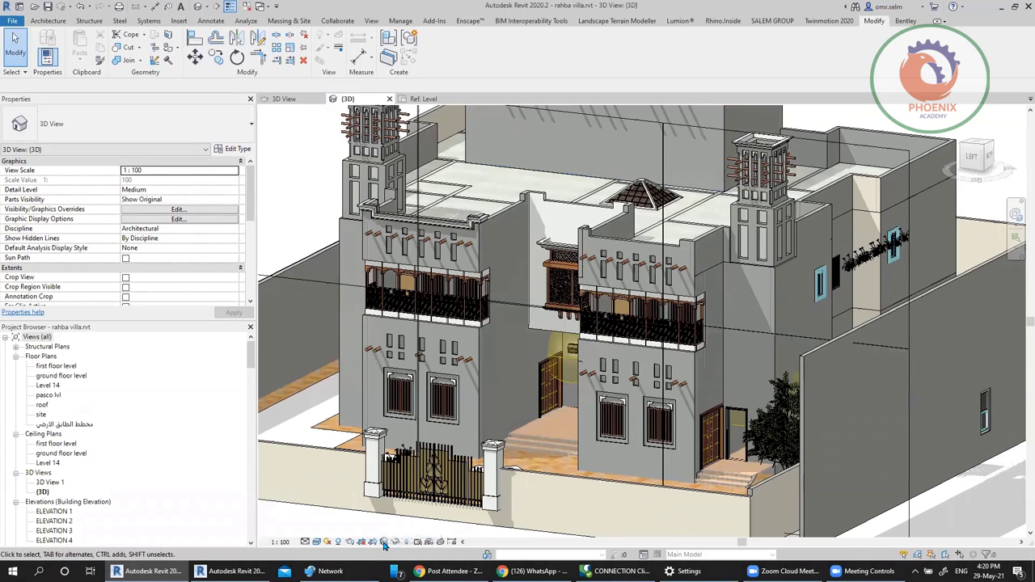
pyautogui.click(384, 542)
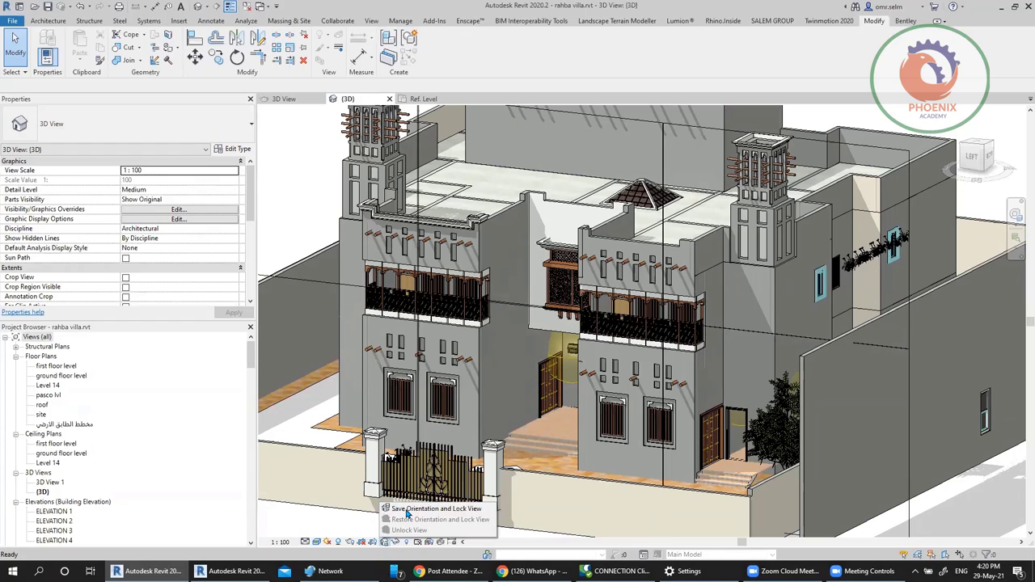
pyautogui.click(407, 514)
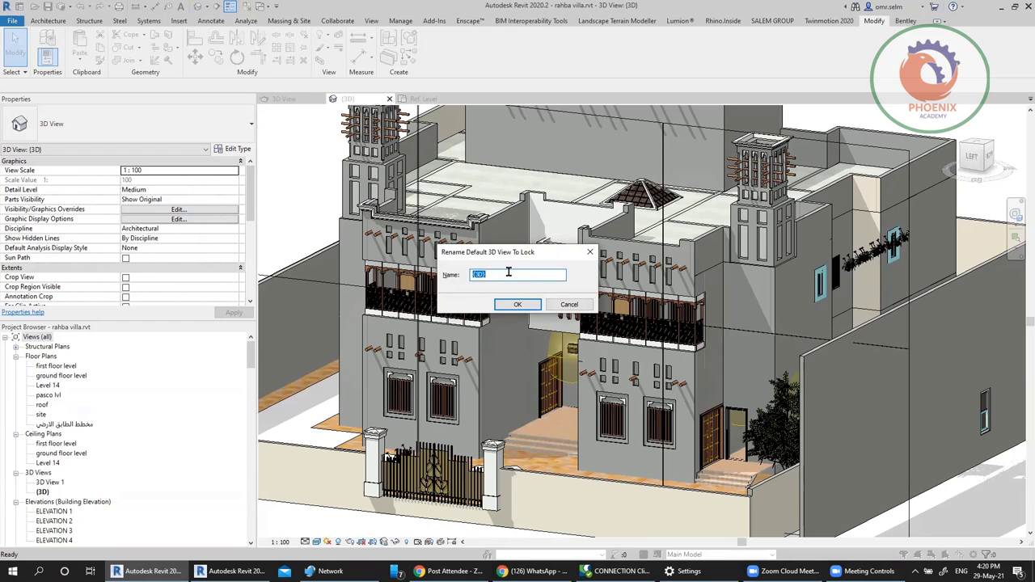
pyautogui.write('VILLA')
pyautogui.click(517, 304)
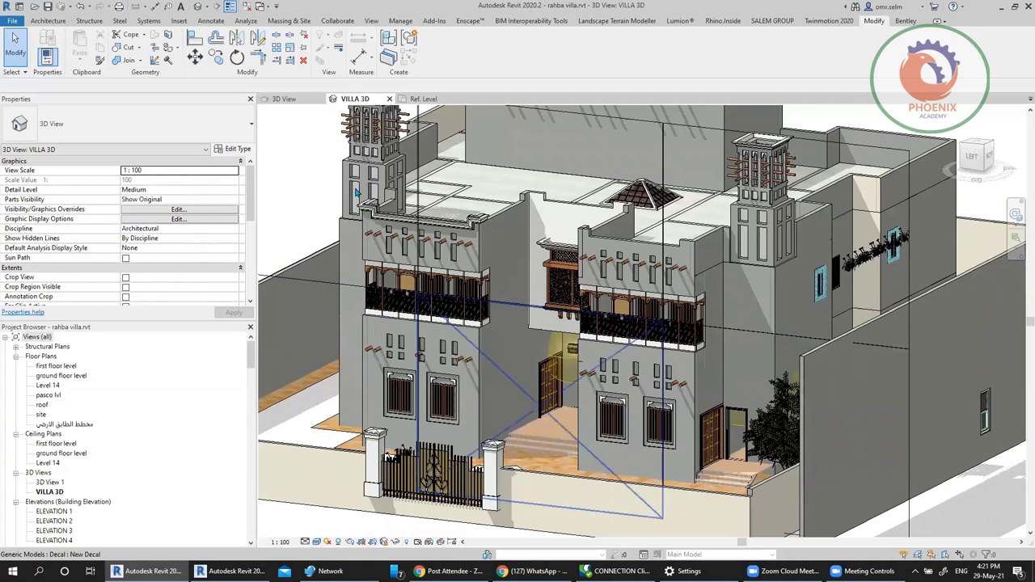
# Step: Place the text note FGDFGD above the villa's roof edge between the two front wings
pyautogui.click(212, 21)
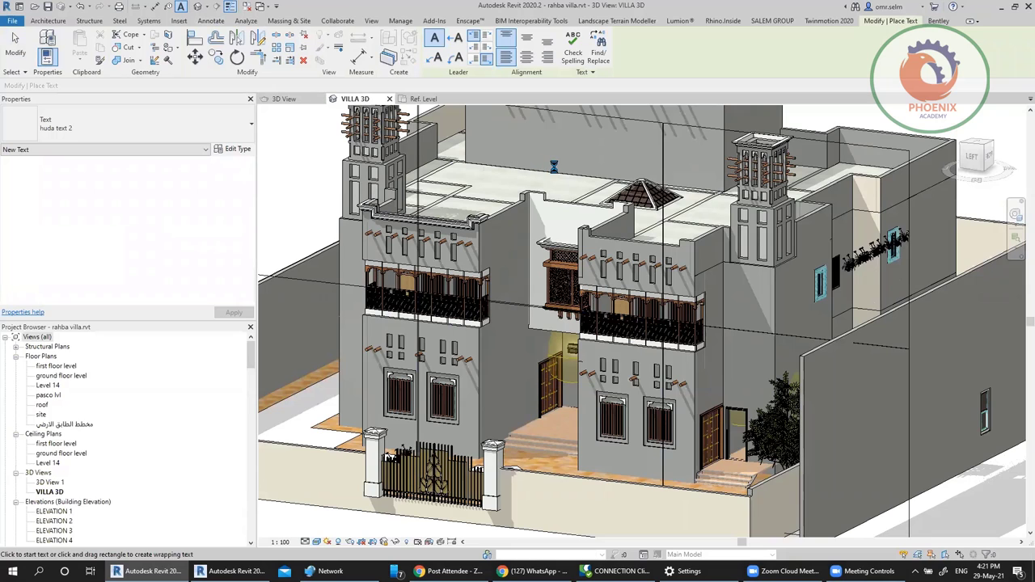
pyautogui.click(530, 167)
pyautogui.write('FGDFGD')
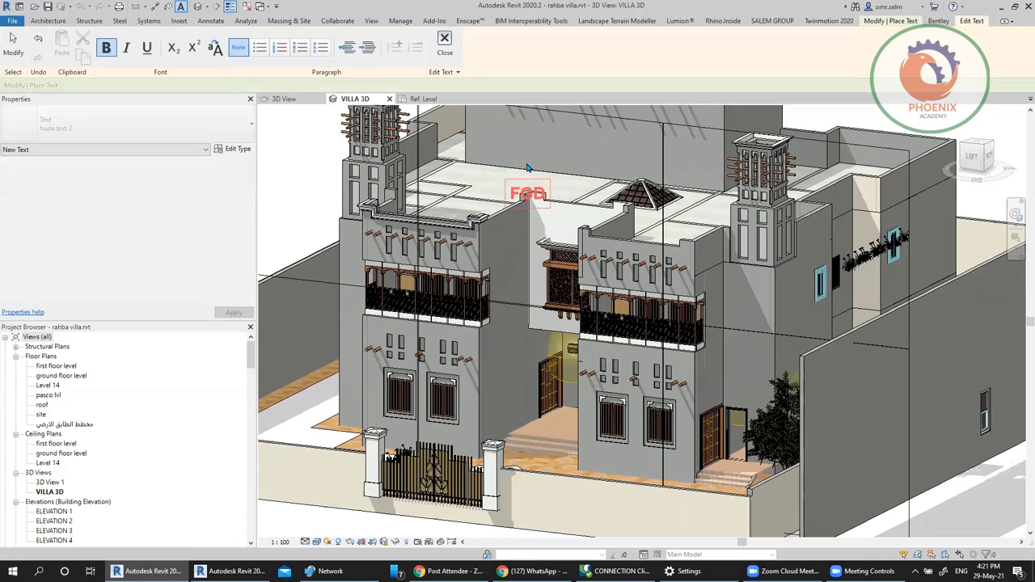
pyautogui.click(303, 140)
pyautogui.press('Escape')
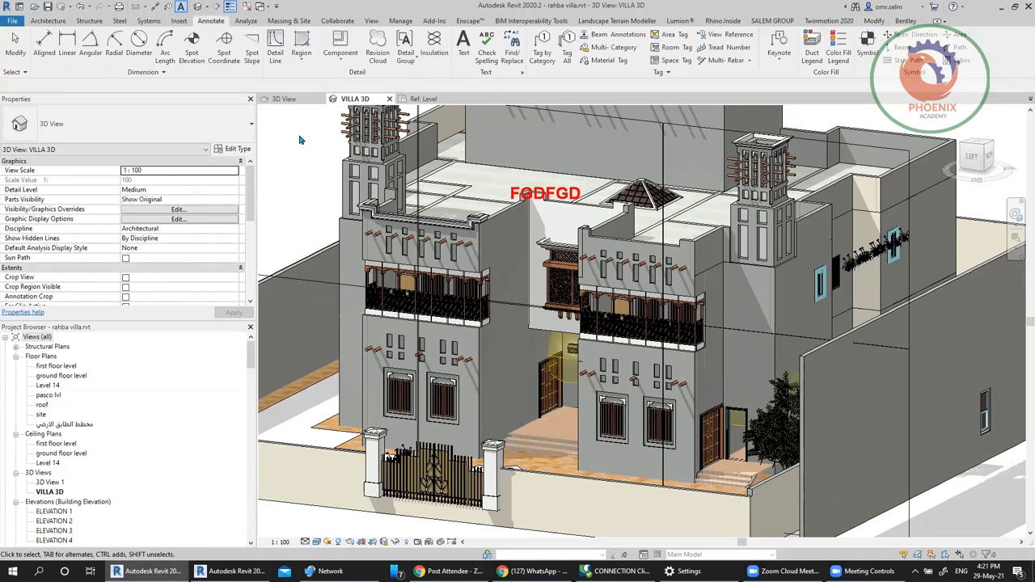
# Step: Add an aligned dimension along the ground beside the entrance gate, between the villa's wall faces
pyautogui.click(44, 42)
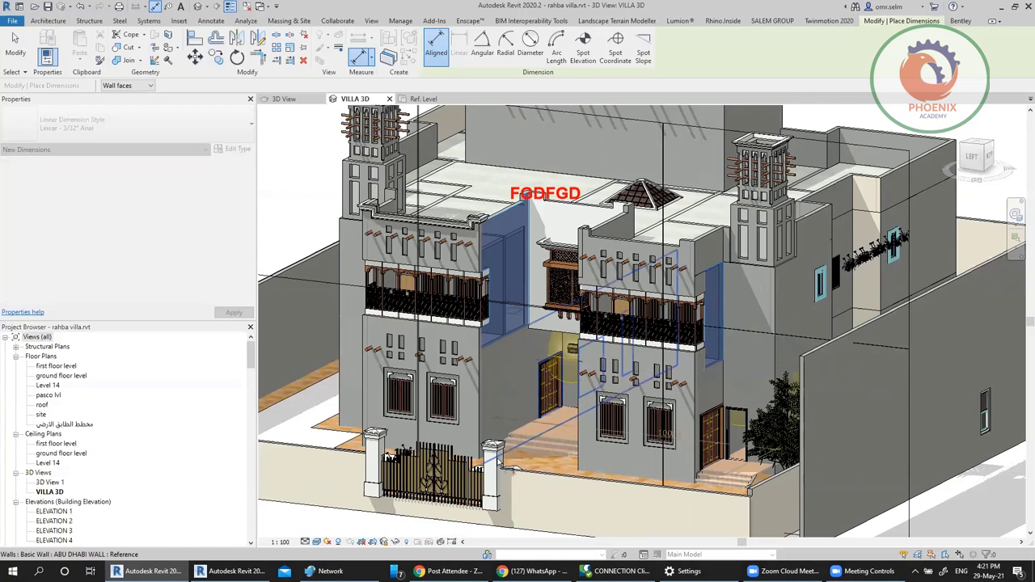
pyautogui.click(503, 467)
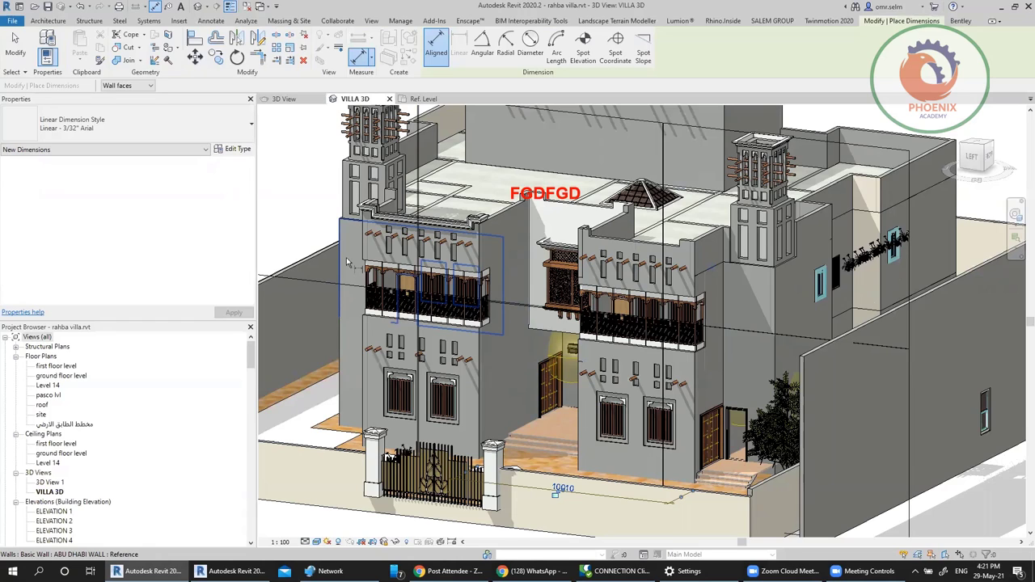
pyautogui.press('Escape')
pyautogui.press('Escape')
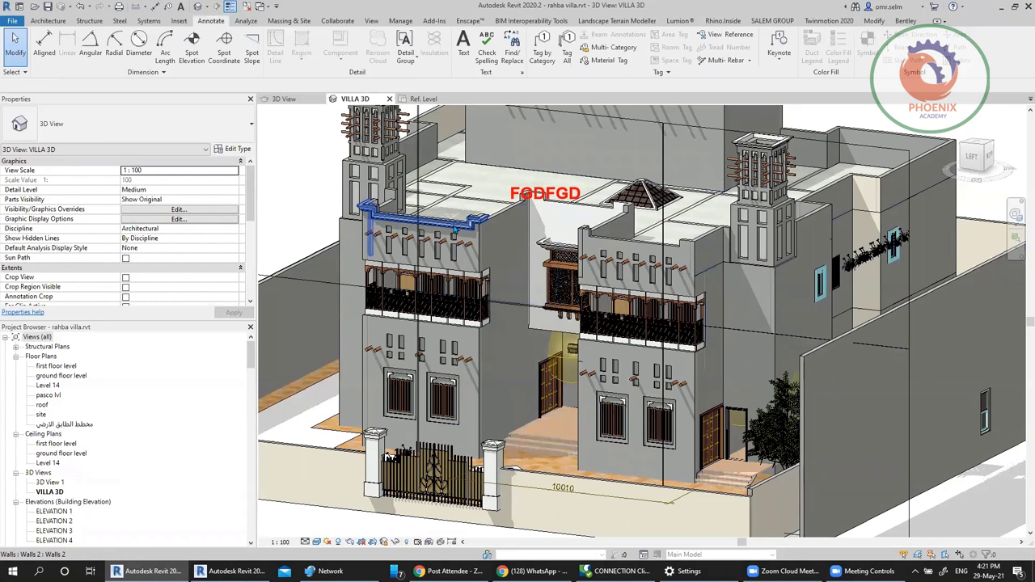
# Step: Try to tag by category the wind tower and a side-wall window, declining to load tag families
pyautogui.click(542, 47)
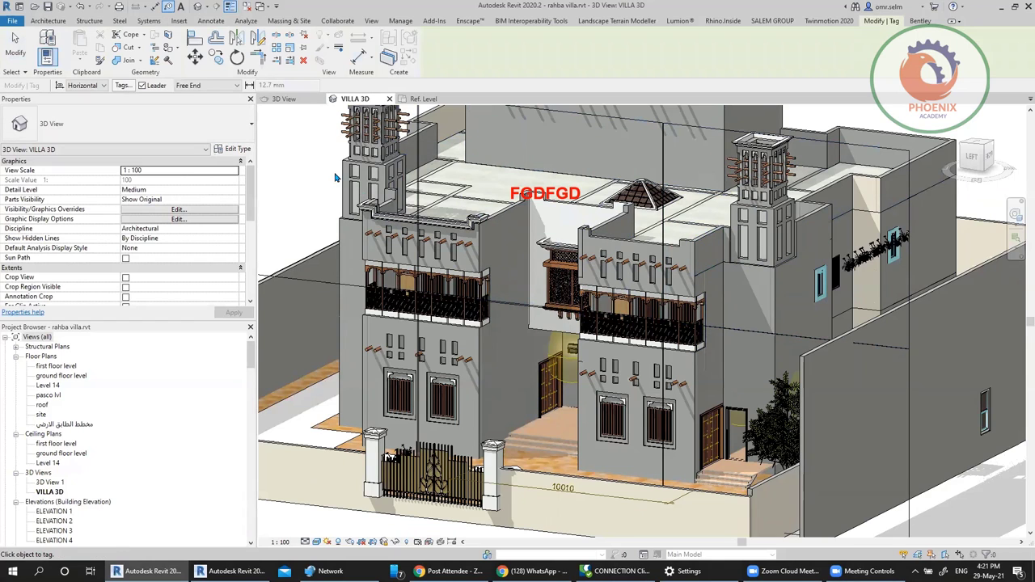
pyautogui.click(339, 243)
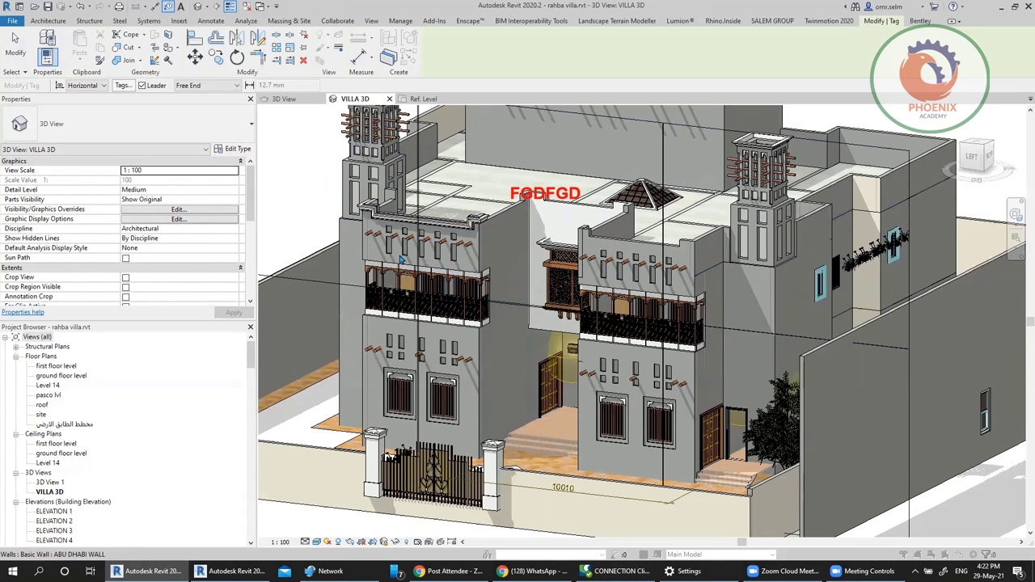
pyautogui.press('Escape')
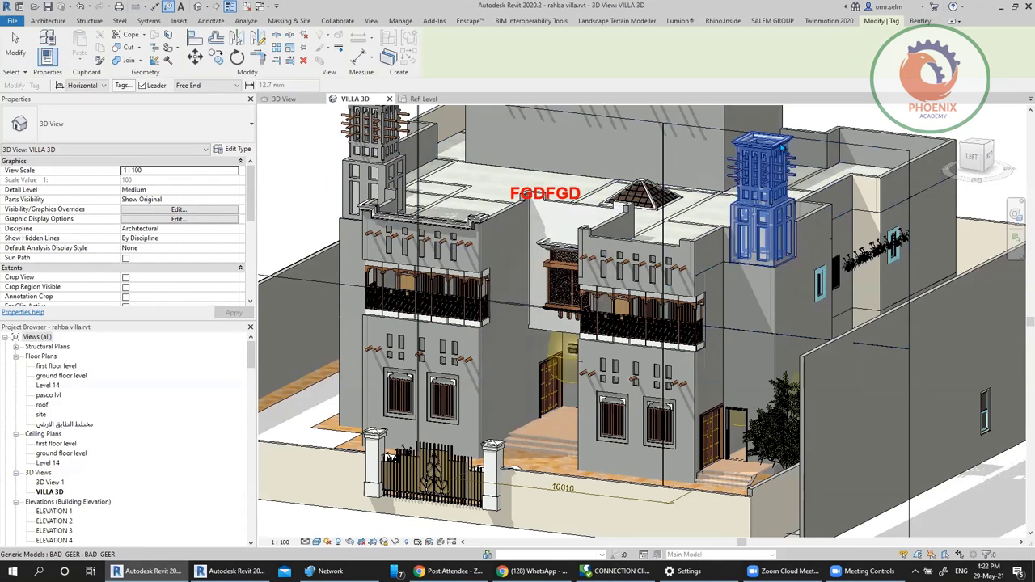
pyautogui.click(793, 166)
pyautogui.click(582, 292)
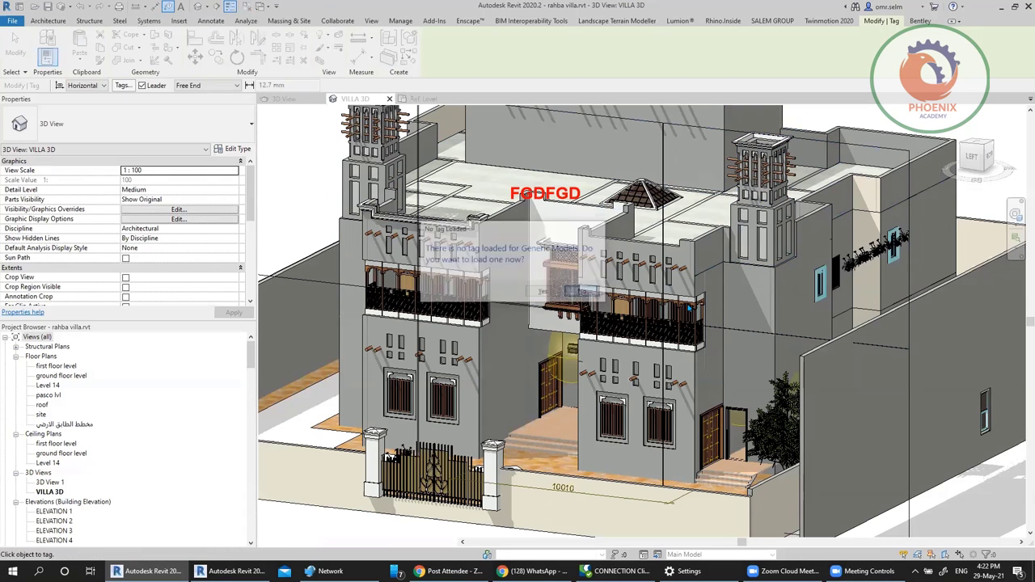
pyautogui.click(823, 291)
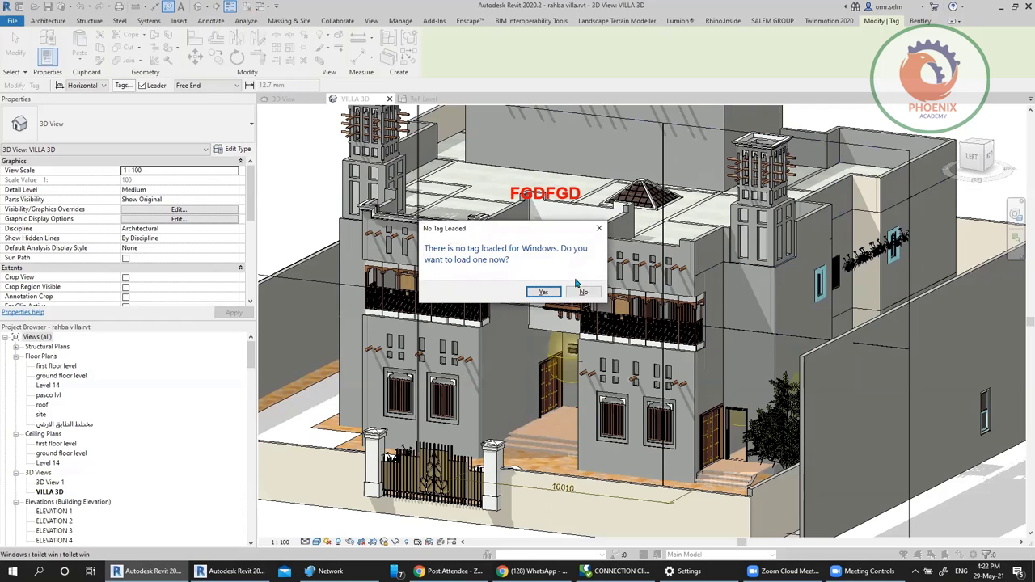
pyautogui.click(599, 228)
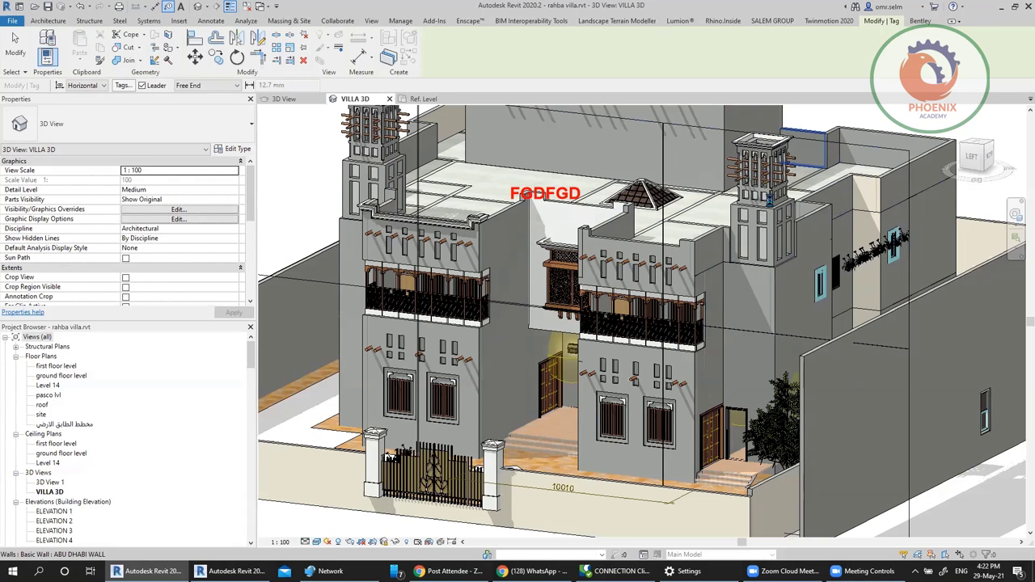
# Step: Unlock the orientation of the VILLA 3D view and leave the tagging command
pyautogui.scroll(2, 770, 249)
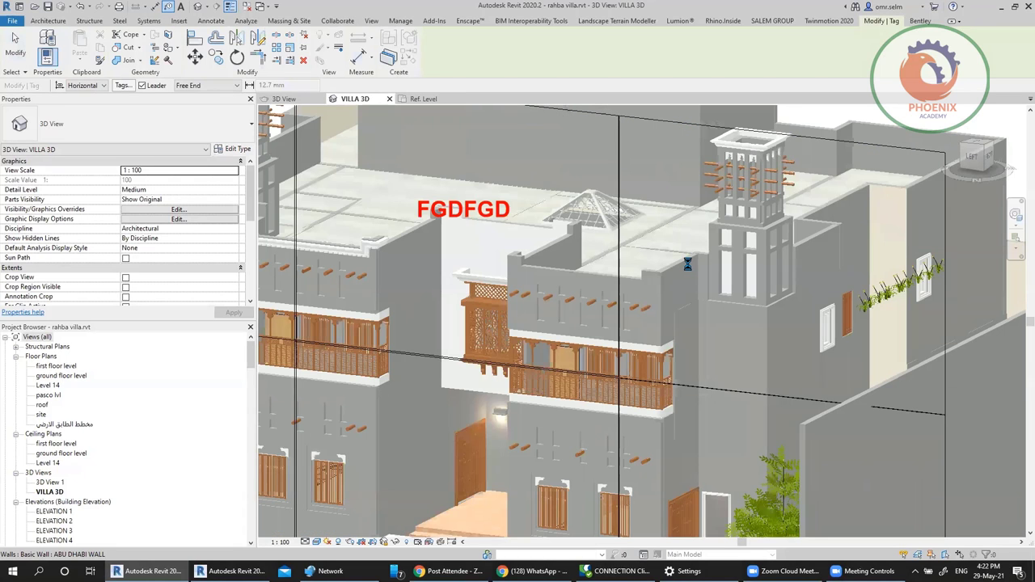
pyautogui.scroll(4, 687, 264)
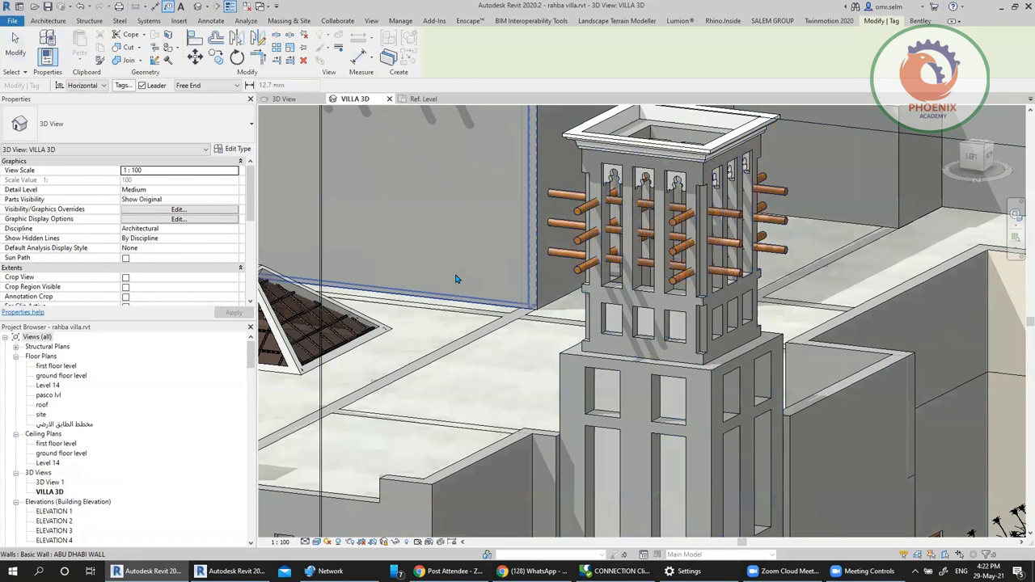
pyautogui.scroll(-2, 455, 279)
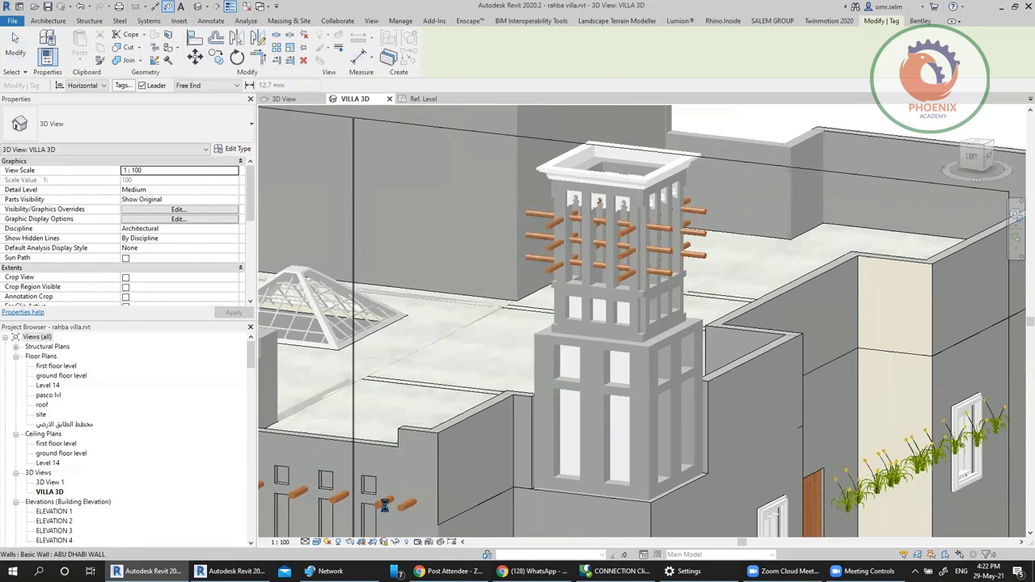
pyautogui.scroll(-2, 421, 417)
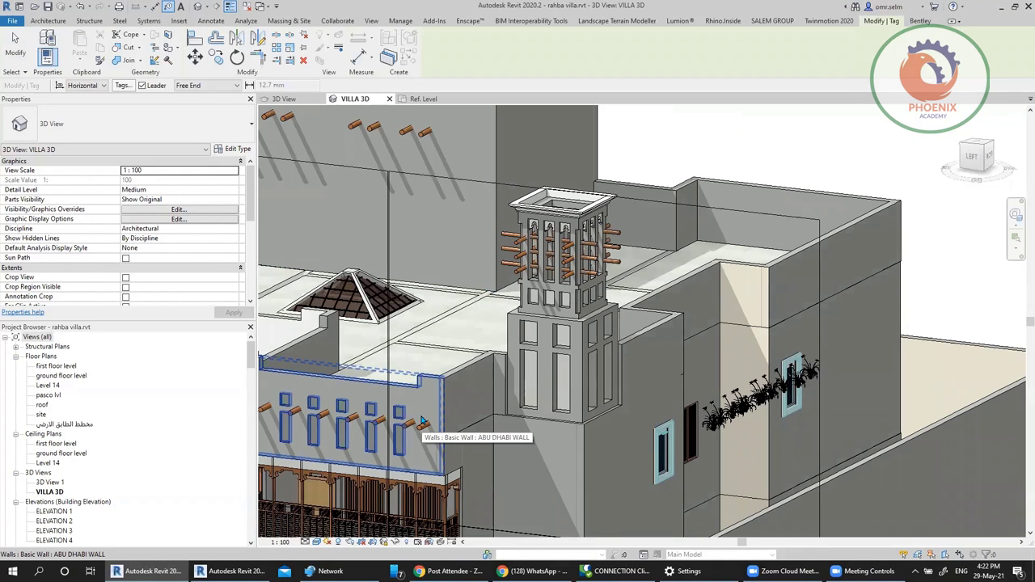
pyautogui.click(317, 541)
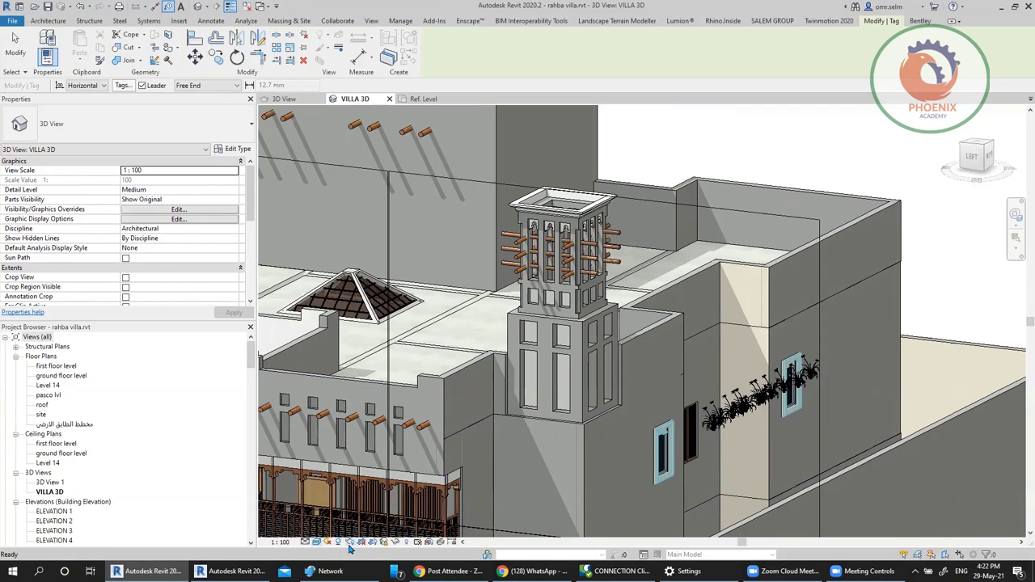
pyautogui.click(384, 542)
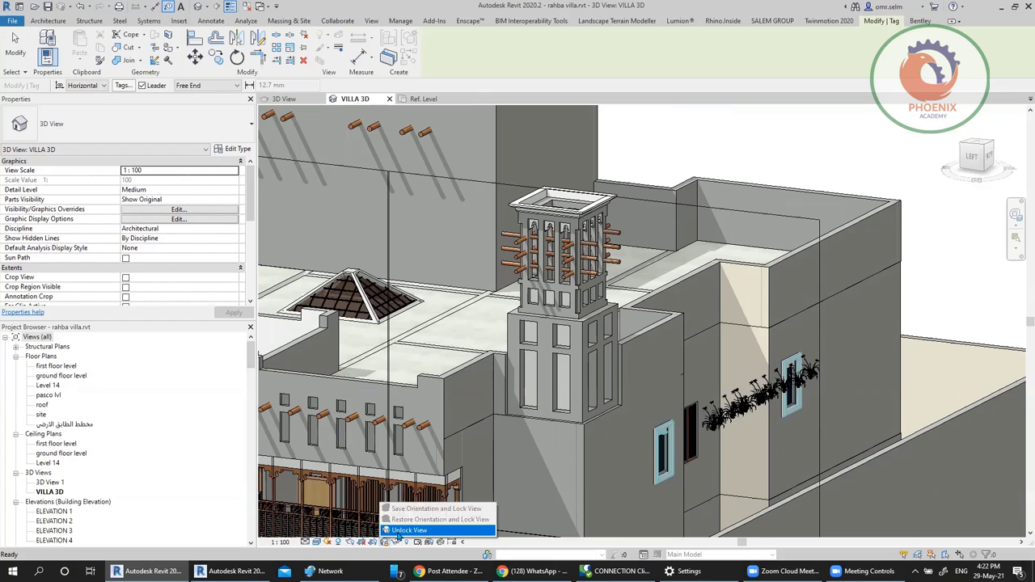
pyautogui.click(408, 530)
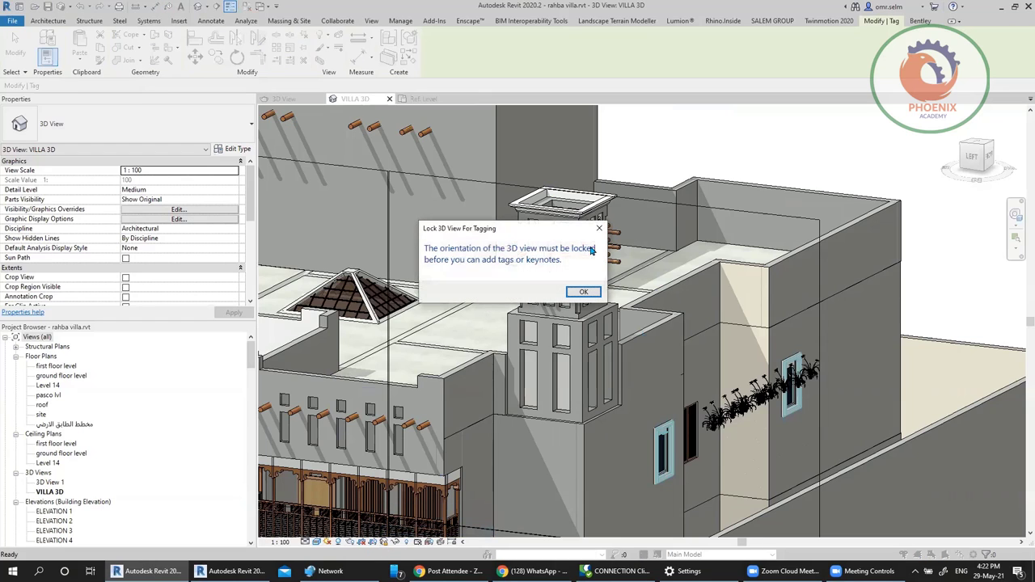
pyautogui.click(582, 292)
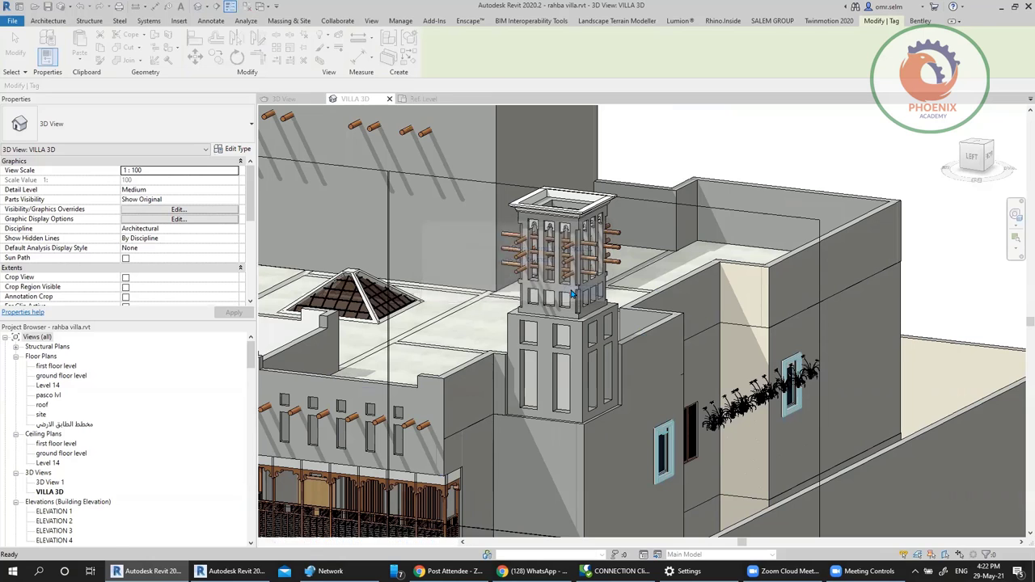
pyautogui.scroll(-5, 533, 283)
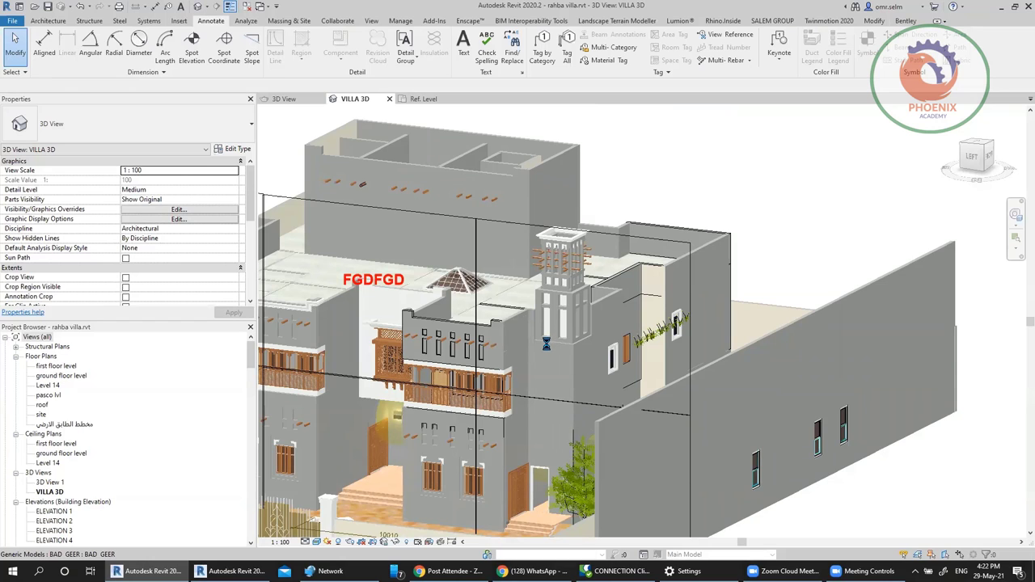
pyautogui.keyDown('shift'); pyautogui.moveTo(510, 344); pyautogui.dragTo(533, 362, button='middle'); pyautogui.keyUp('shift')
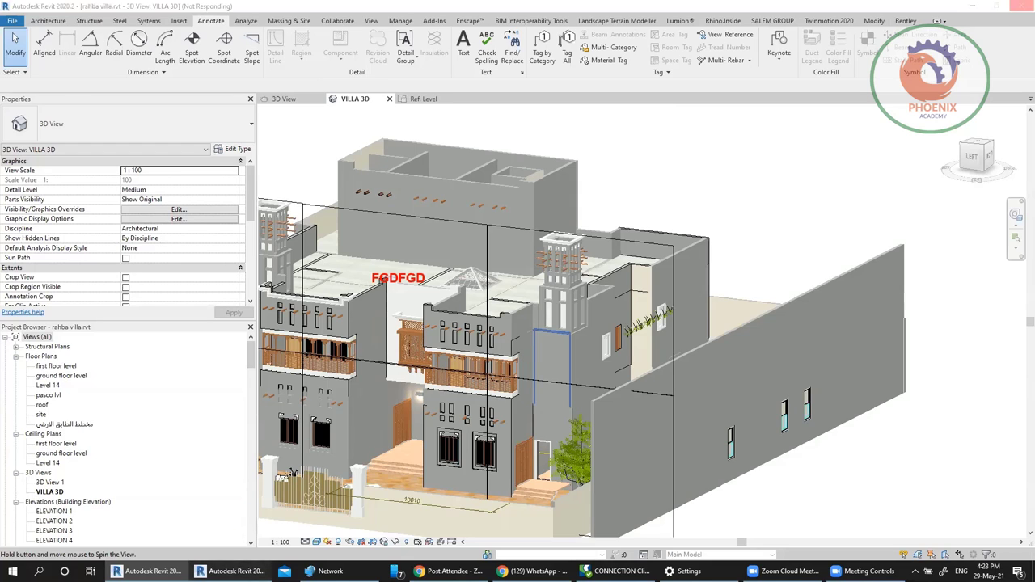
# Step: Switch to the home screen of the second Revit session and maximise its window
pyautogui.click(231, 571)
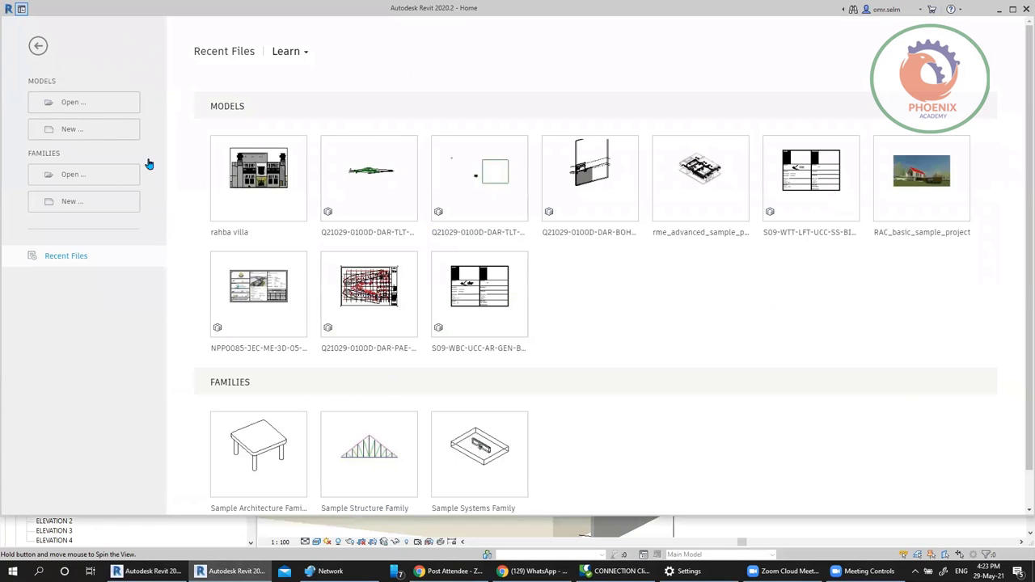
pyautogui.click(145, 570)
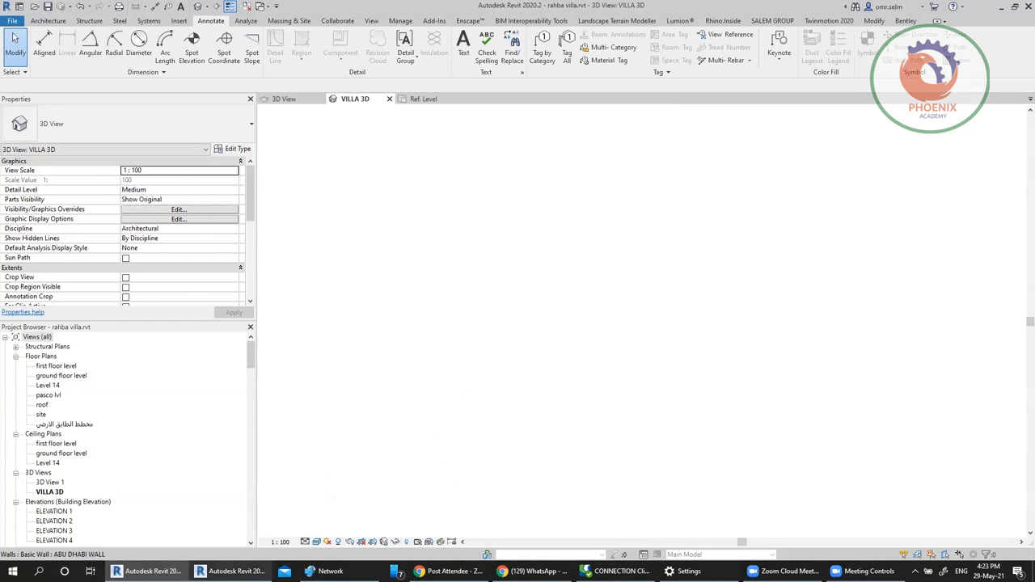
pyautogui.click(229, 569)
pyautogui.click(148, 571)
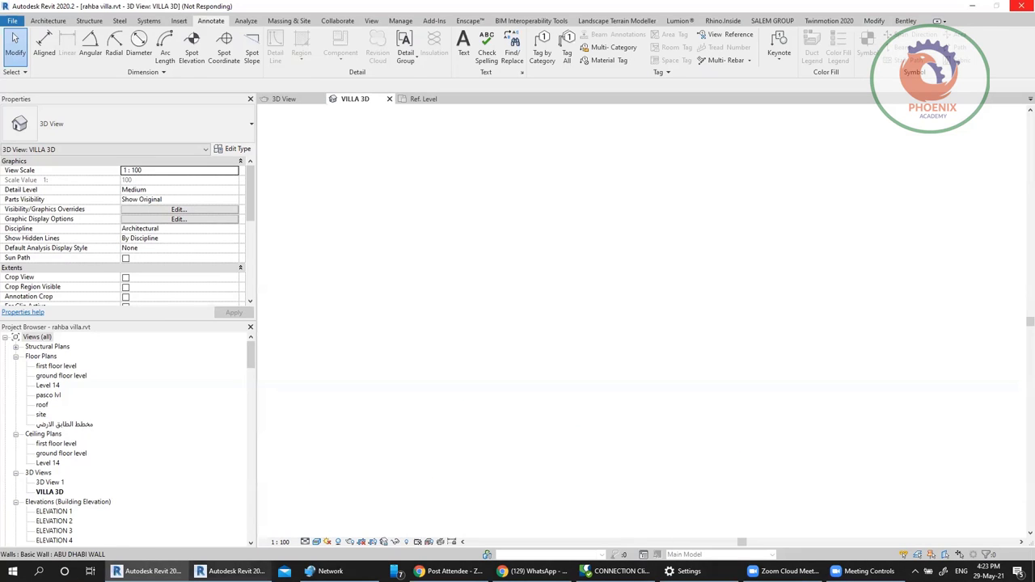
pyautogui.click(229, 571)
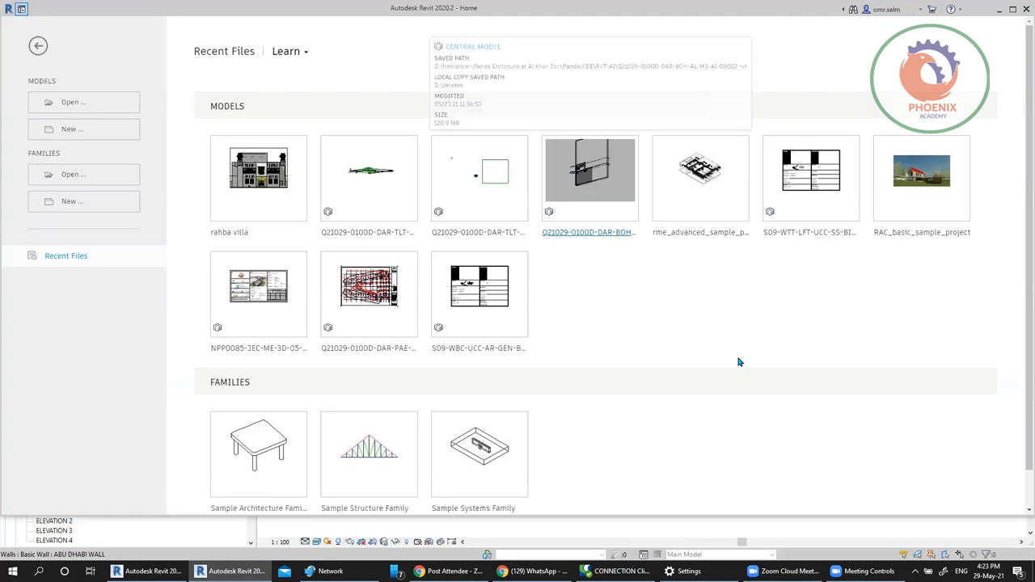
pyautogui.click(1013, 9)
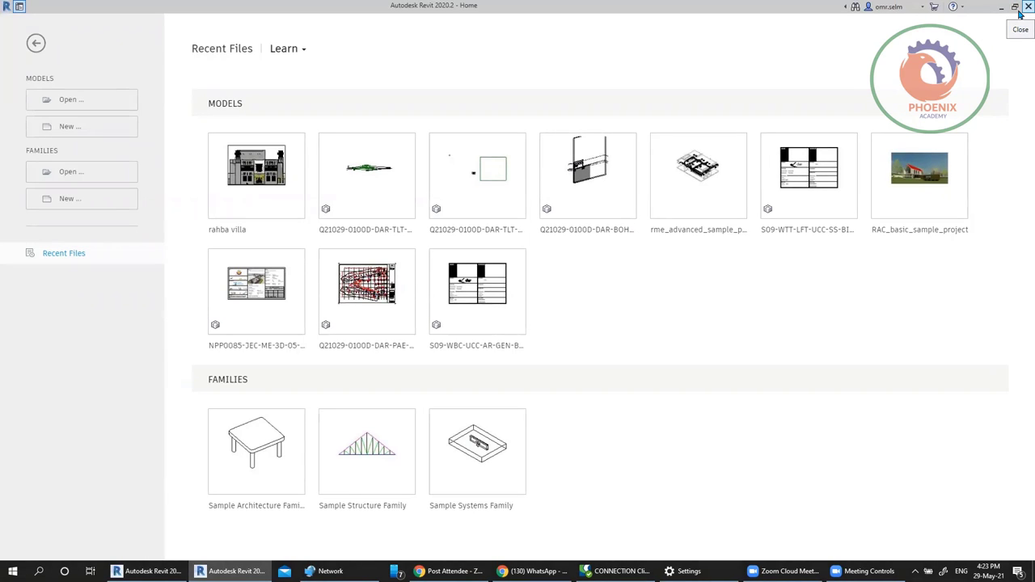
# Step: Switch to File Explorer, open the BK - OFFICE (E:) drive and check the contents of its New folder
pyautogui.click(327, 570)
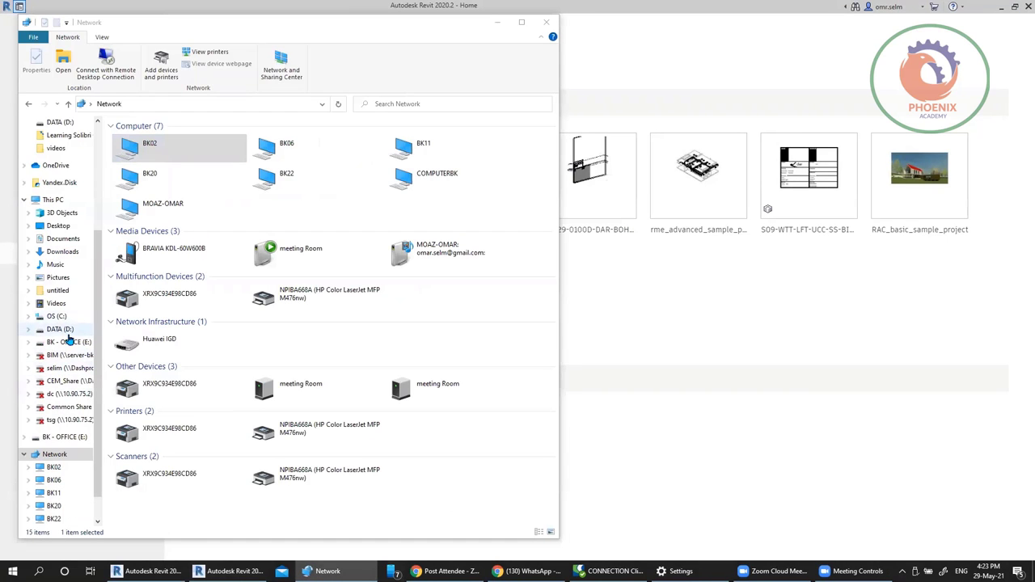
pyautogui.click(71, 343)
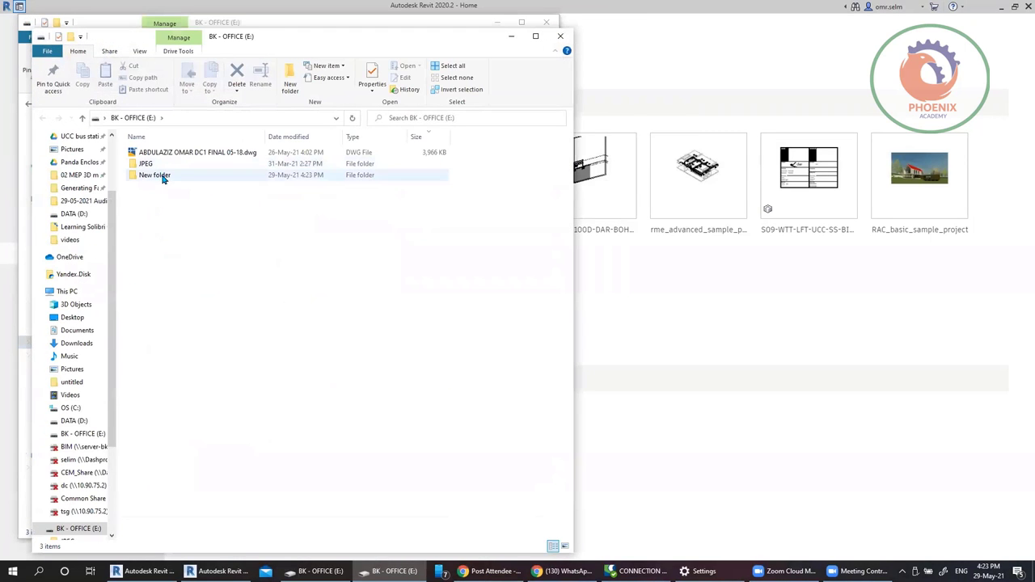
pyautogui.click(188, 153)
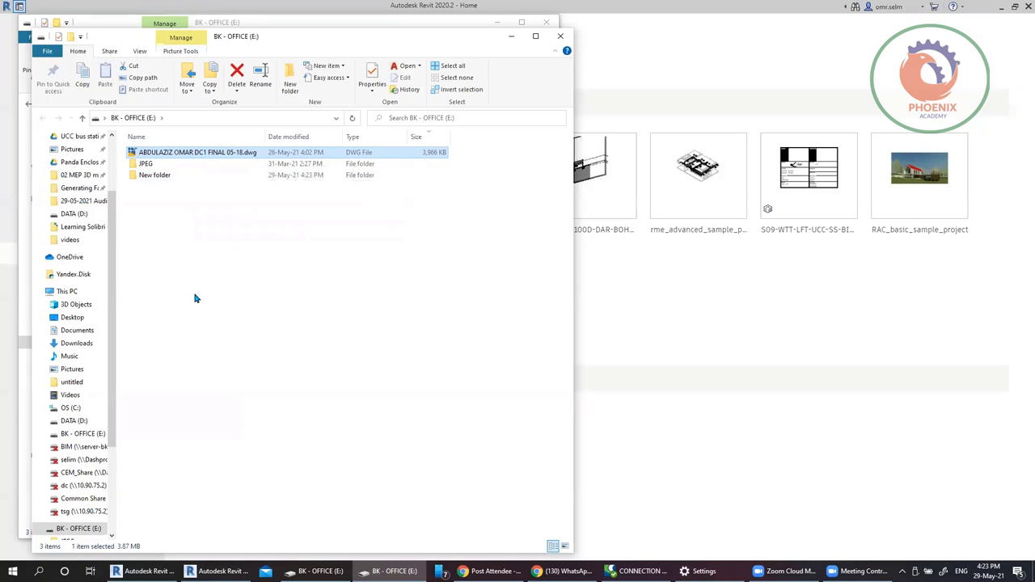
pyautogui.doubleClick(275, 177)
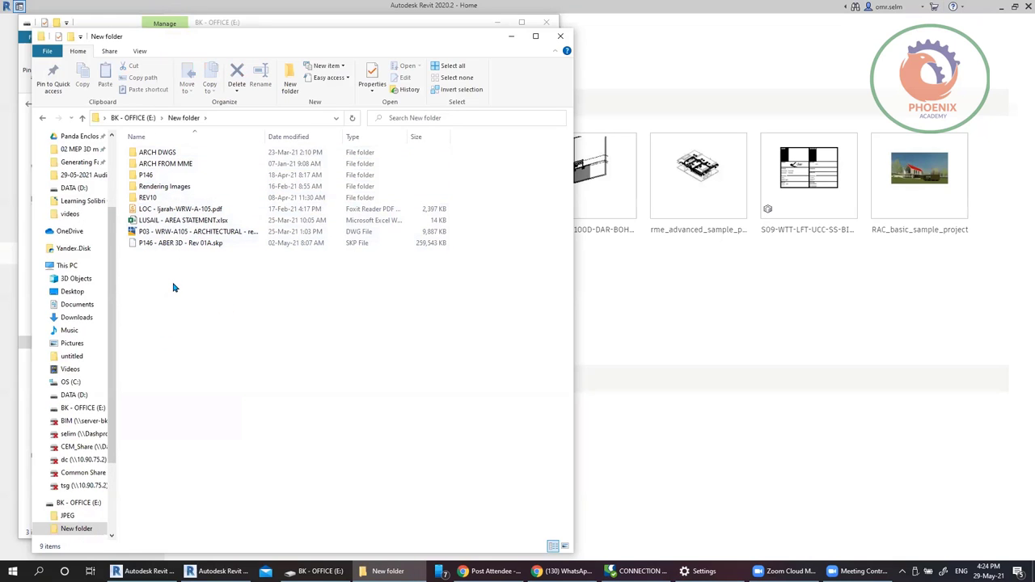
pyautogui.click(45, 118)
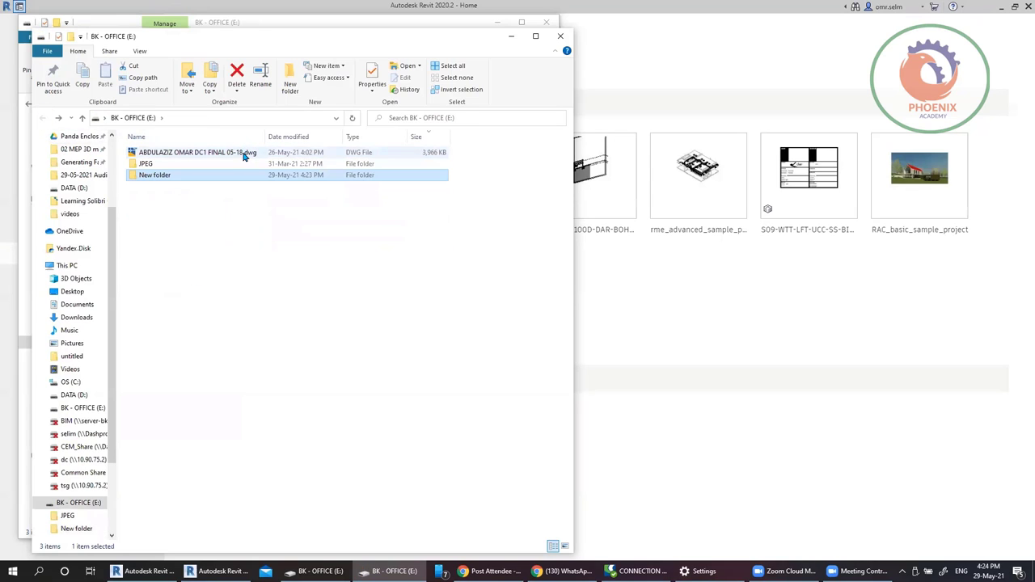
pyautogui.click(242, 152)
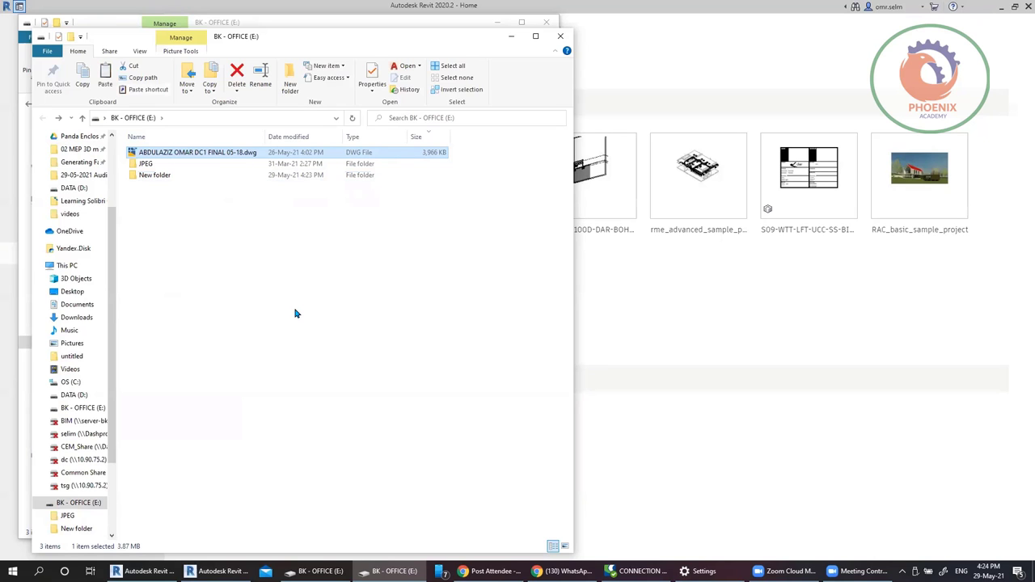
# Step: Copy the DWG drawing, the JPEG folder and New folder from BK - OFFICE (E:) to the desktop
pyautogui.press('super+d')
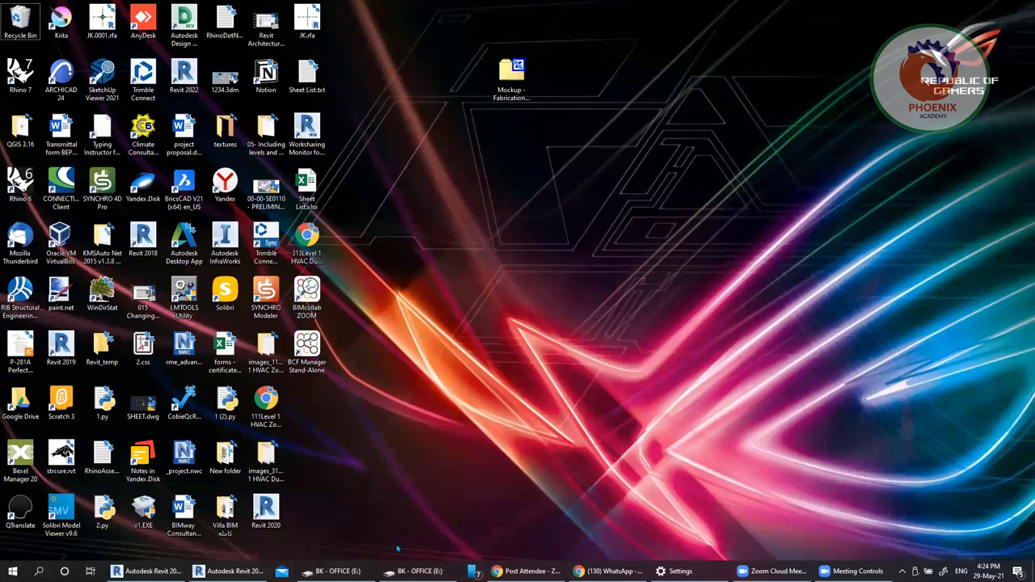
pyautogui.click(414, 570)
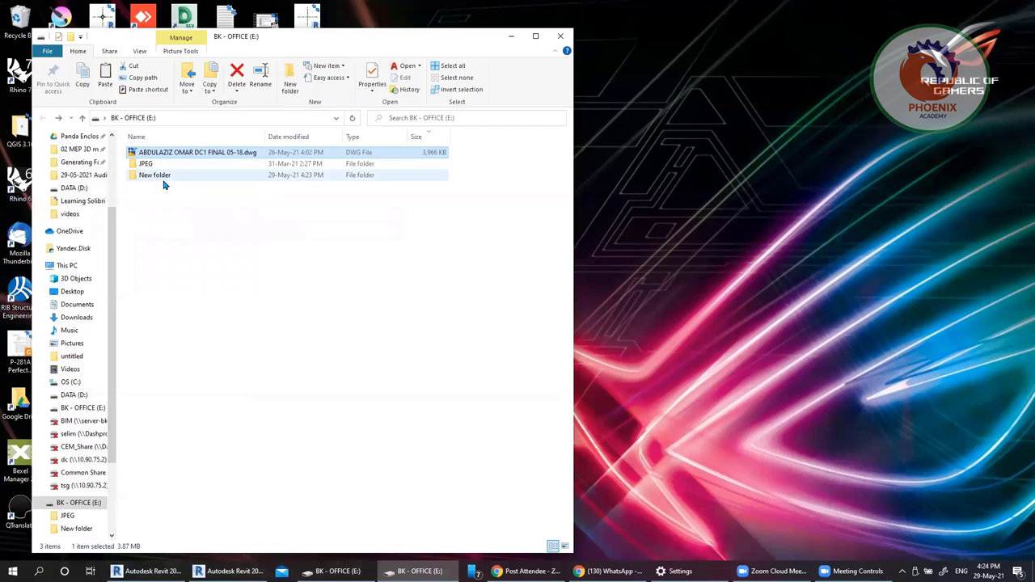
pyautogui.moveTo(242, 226); pyautogui.dragTo(173, 172)
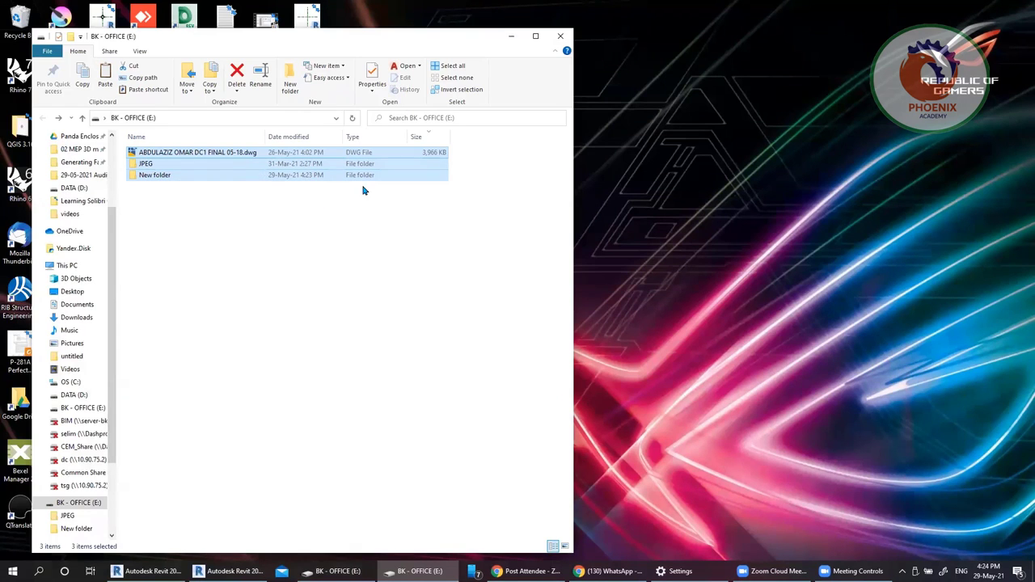
pyautogui.click(706, 189)
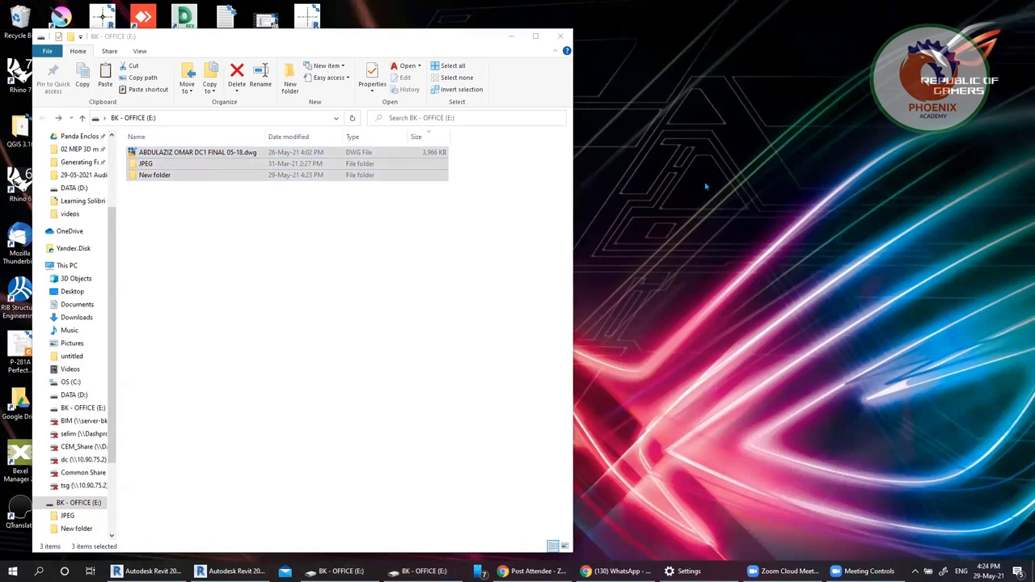
pyautogui.hotkey('ctrl', 'v')
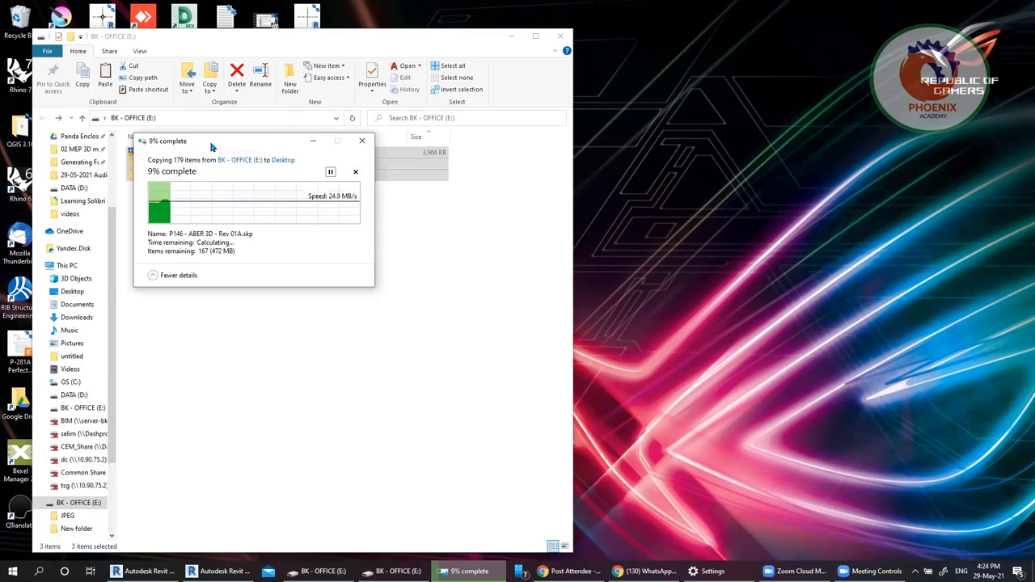
pyautogui.moveTo(211, 147); pyautogui.dragTo(426, 157)
pyautogui.click(511, 36)
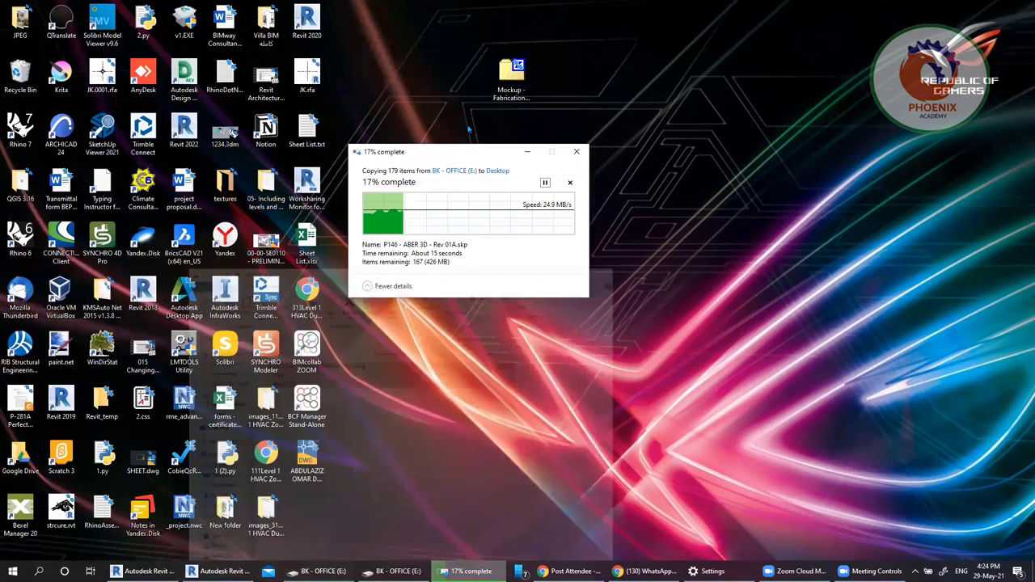
pyautogui.moveTo(432, 157); pyautogui.dragTo(643, 146)
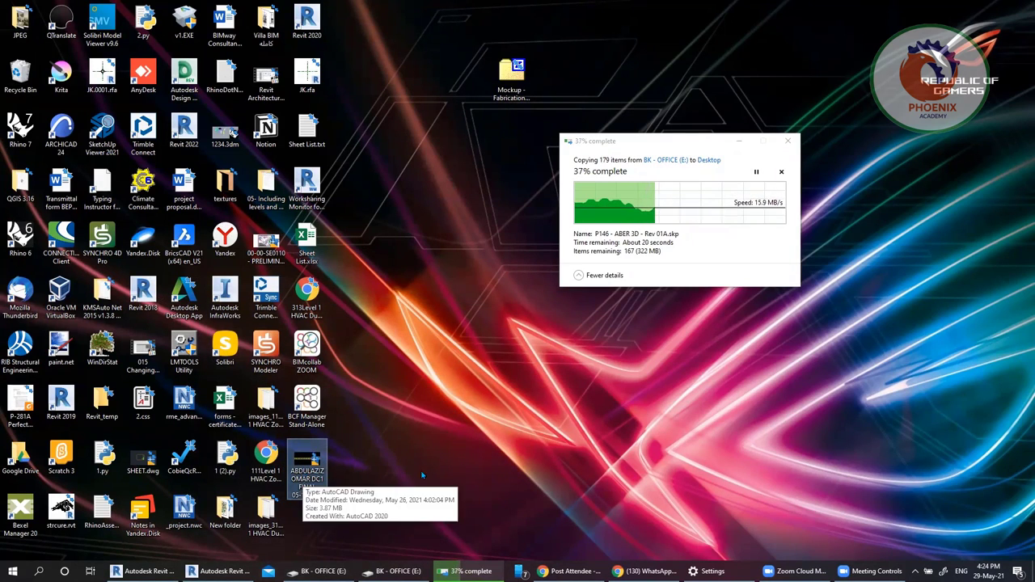
# Step: Try to open the desktop DWG drawing in AutoCAD, launching Solibri alongside it, and dismiss the AutoCAD trial notice
pyautogui.doubleClick(307, 464)
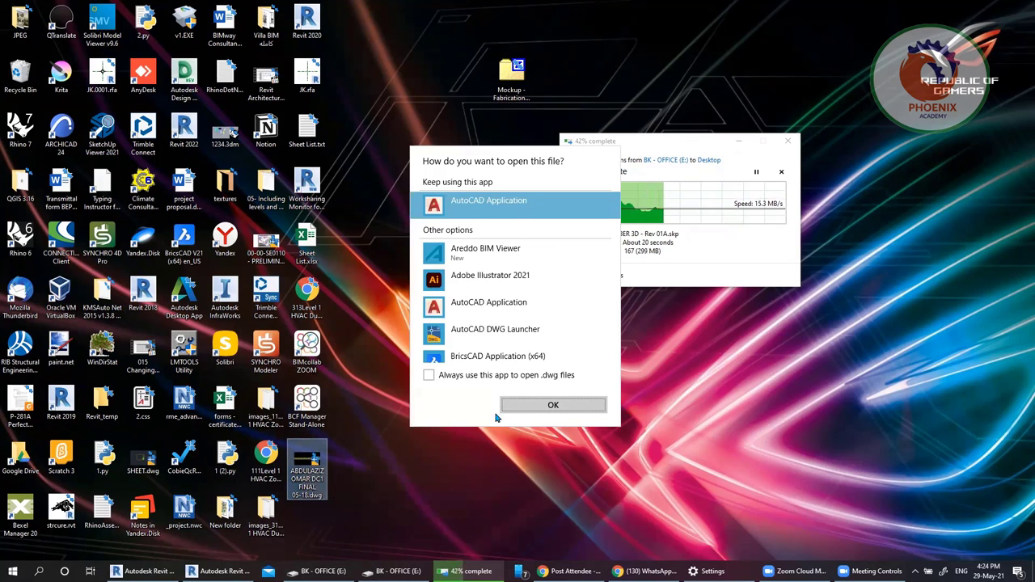
pyautogui.click(553, 404)
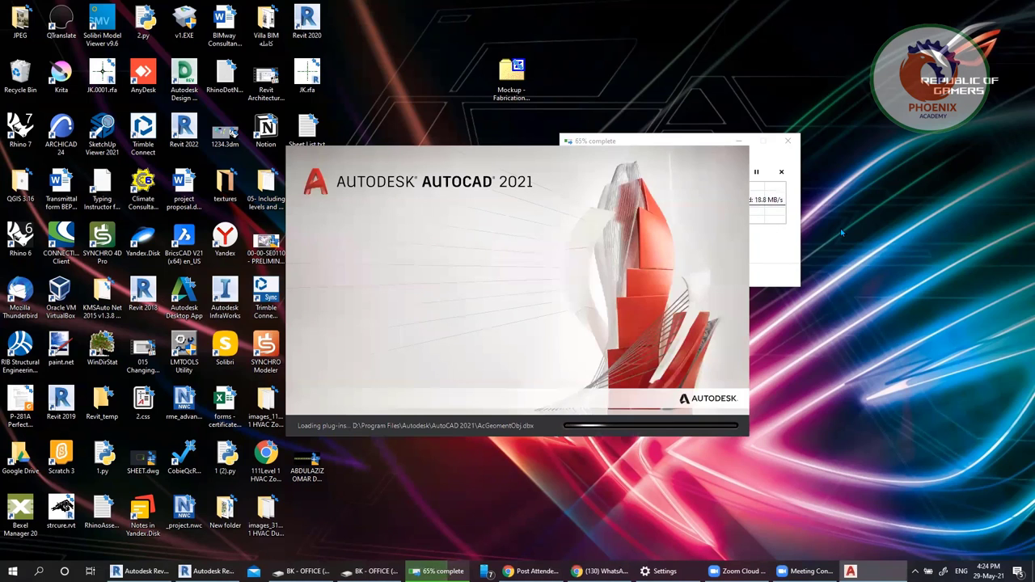
pyautogui.click(785, 236)
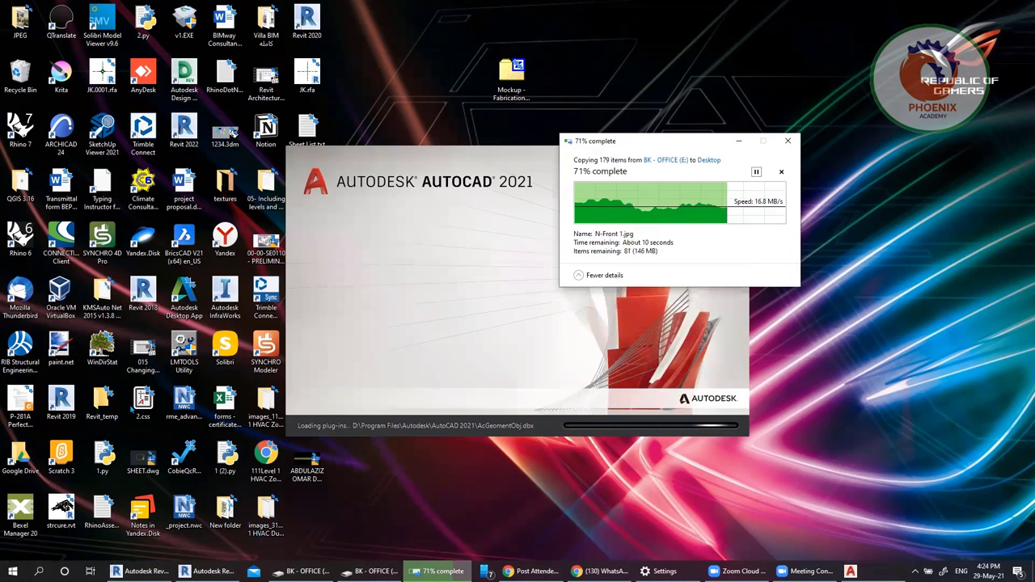
pyautogui.click(224, 347)
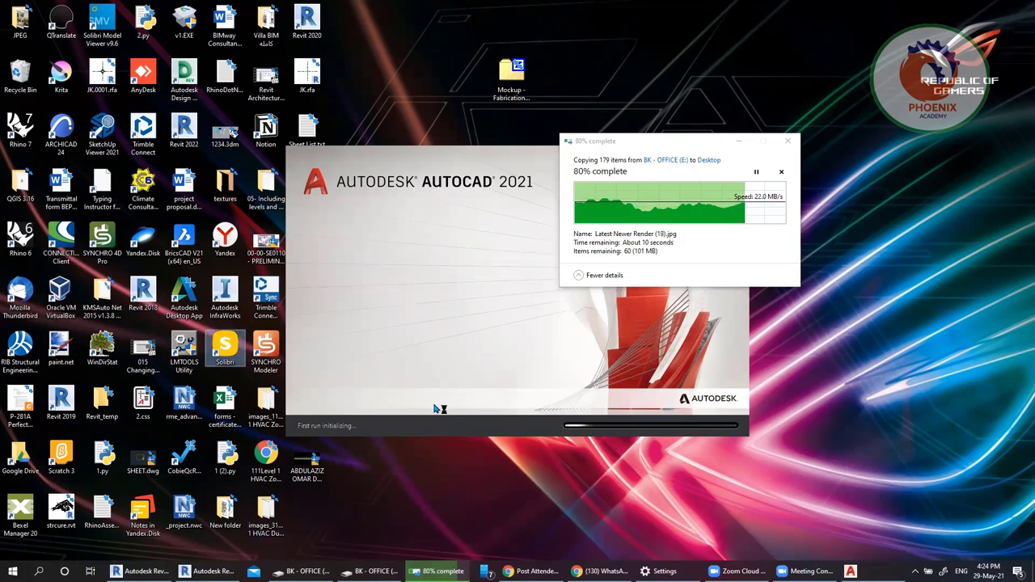
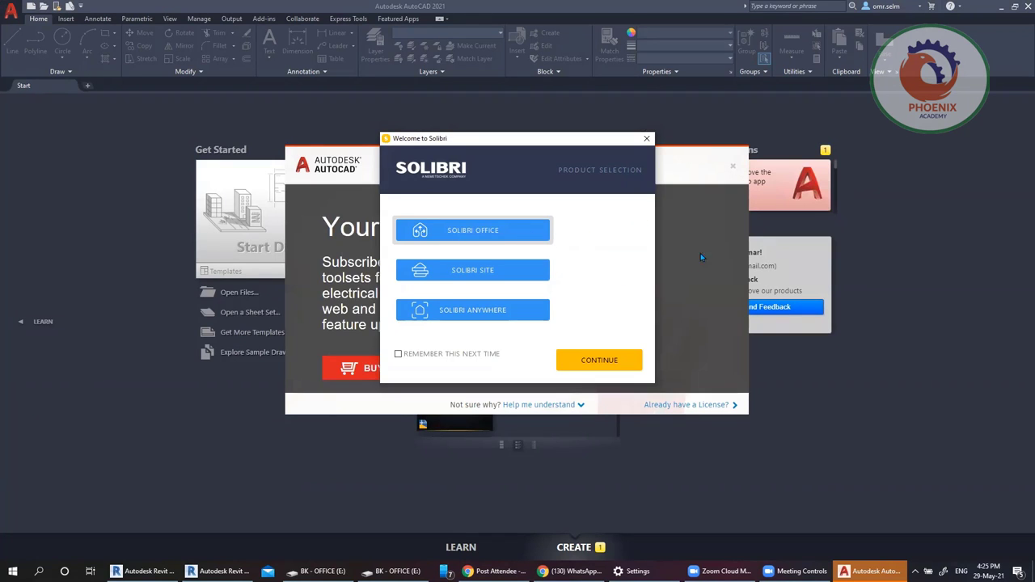
pyautogui.click(713, 247)
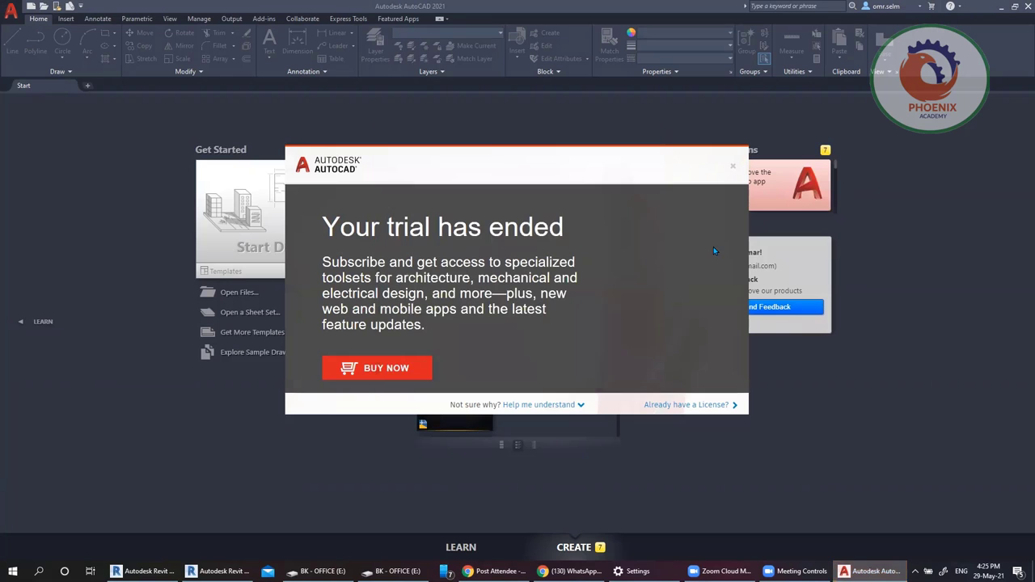
pyautogui.click(733, 166)
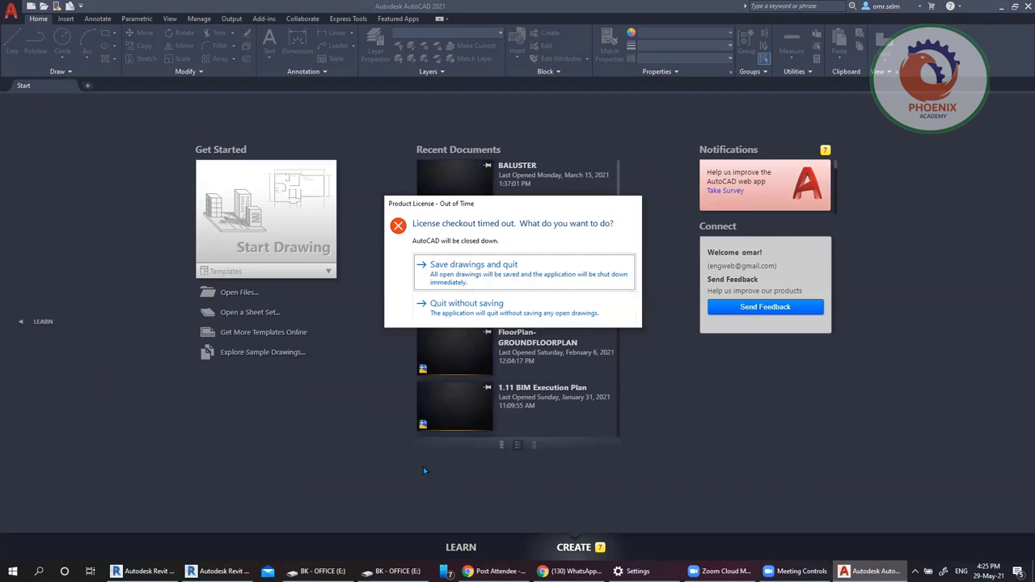
# Step: Return to the desktop and delete the copied New folder from it
pyautogui.click(393, 570)
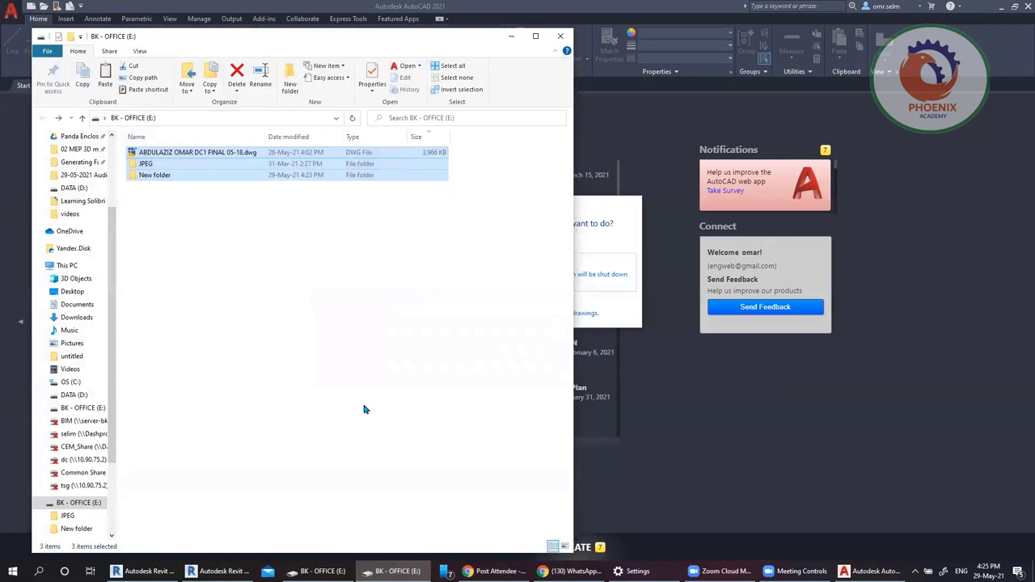
pyautogui.press('super+d')
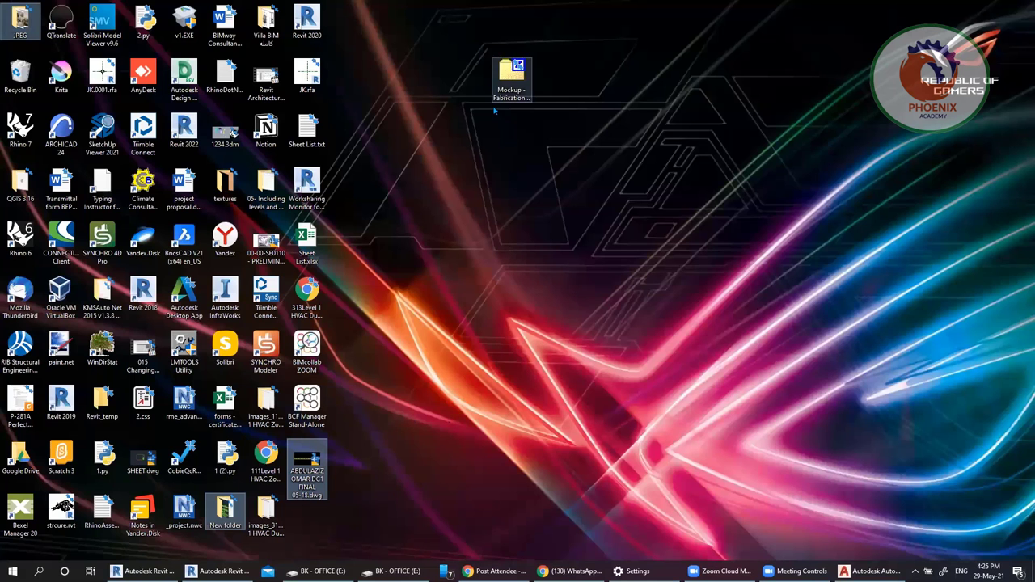
pyautogui.click(423, 279)
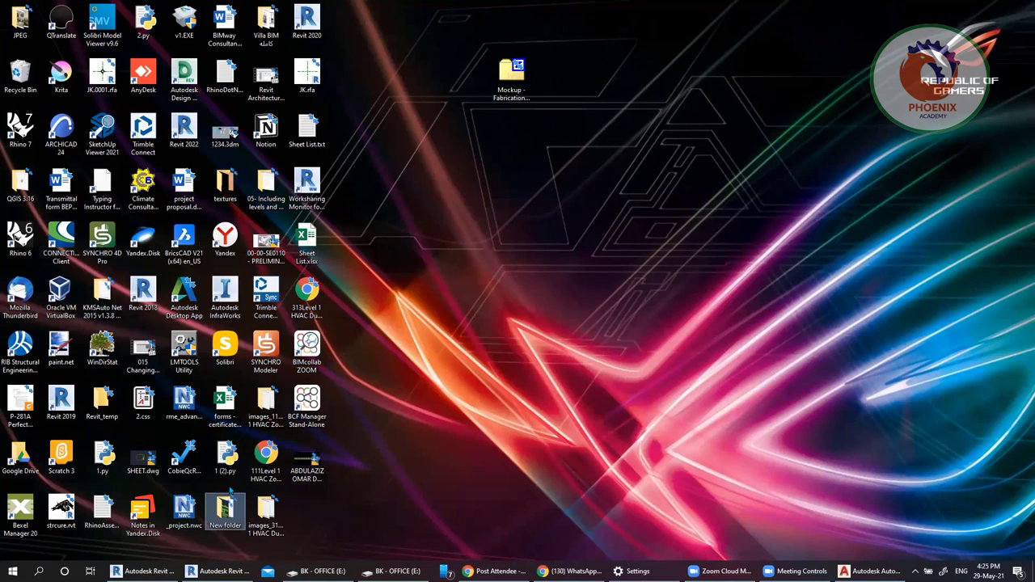
pyautogui.press('Delete')
pyautogui.click(561, 310)
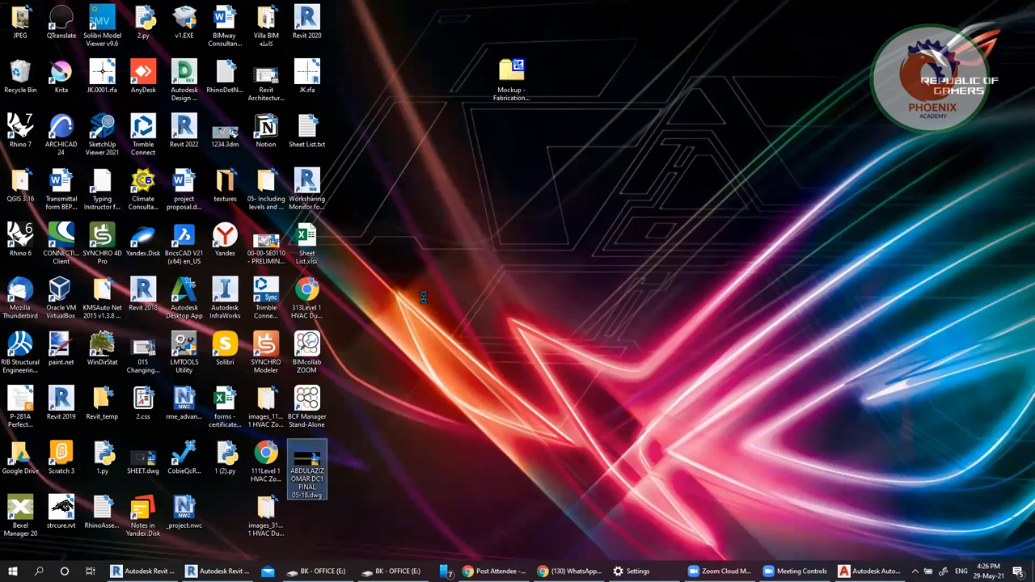
# Step: Open the desktop DWG drawing with BricsCAD Application (x64) and quit AutoCAD without saving
pyautogui.hotkey('shift', 'F10')
pyautogui.moveTo(464, 202)
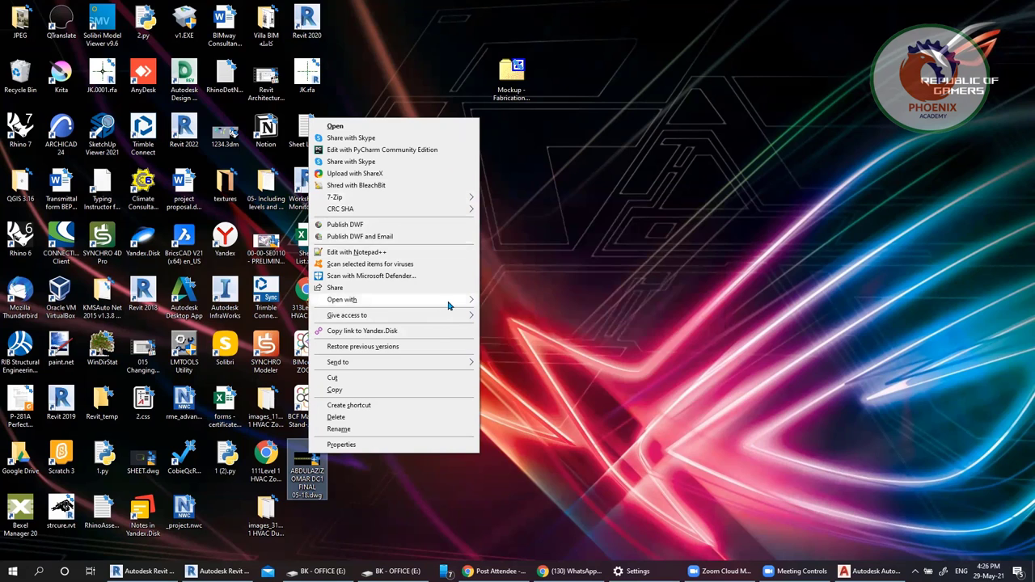
pyautogui.moveTo(449, 305)
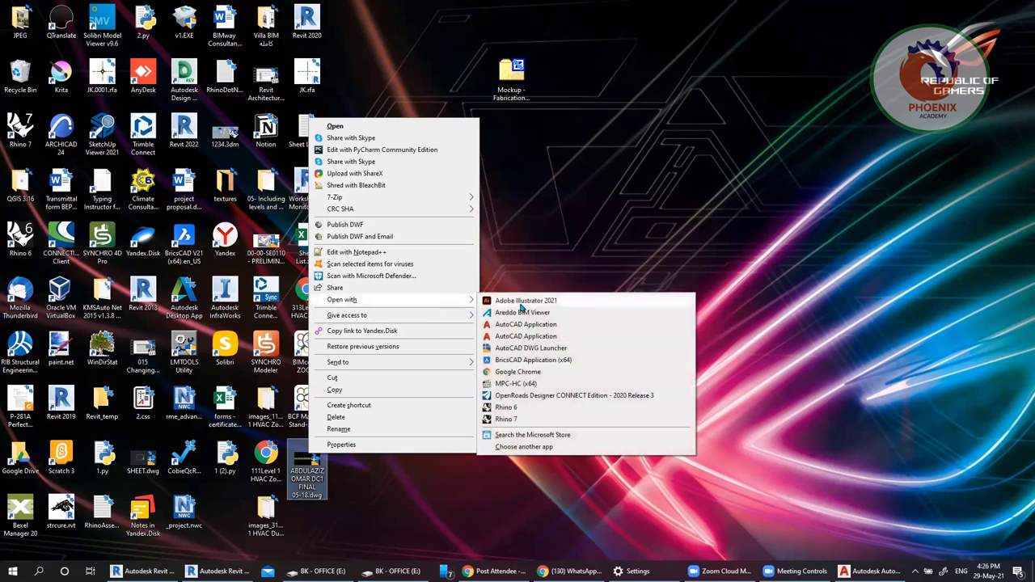
pyautogui.click(561, 361)
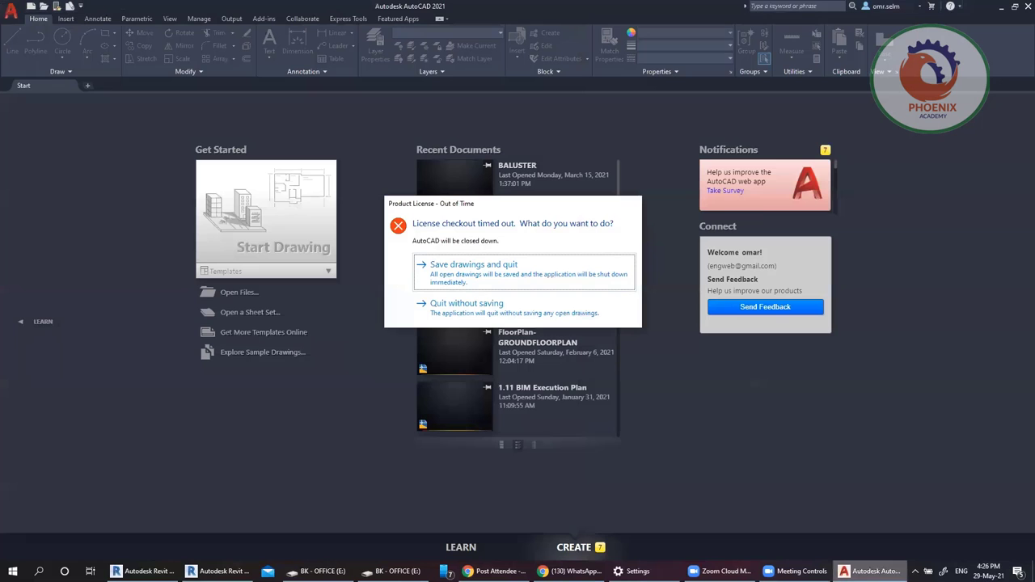
pyautogui.click(466, 304)
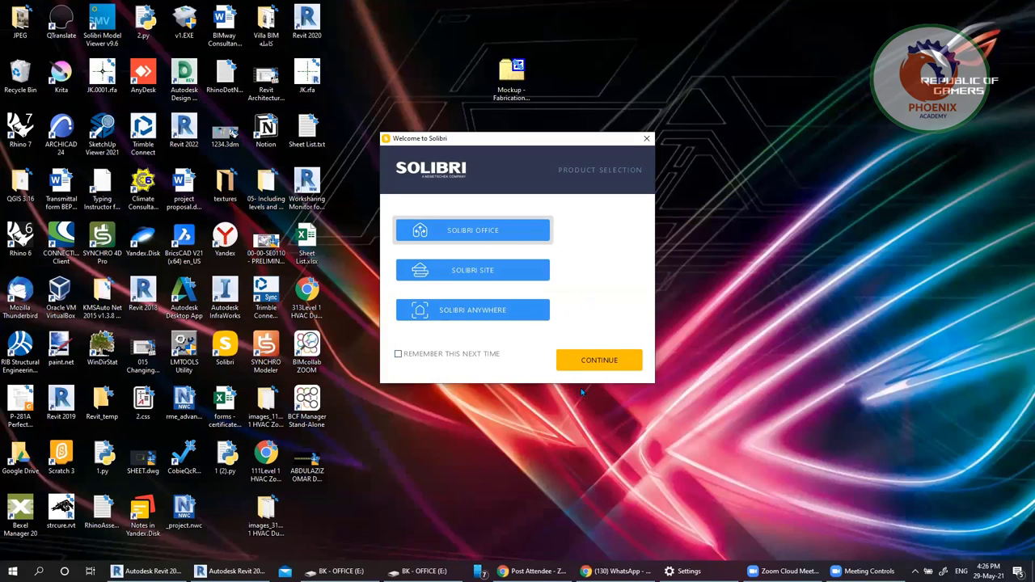
# Step: Continue into Solibri Office, dismiss its tracking and trial notices, and open the recent model Solibri Building - modified.ifc
pyautogui.click(591, 362)
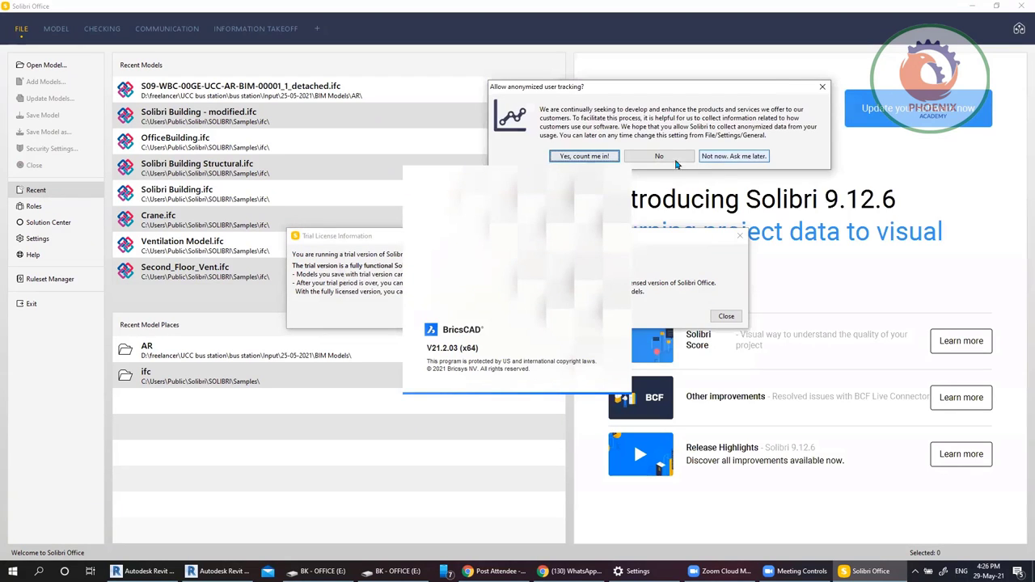
pyautogui.click(733, 156)
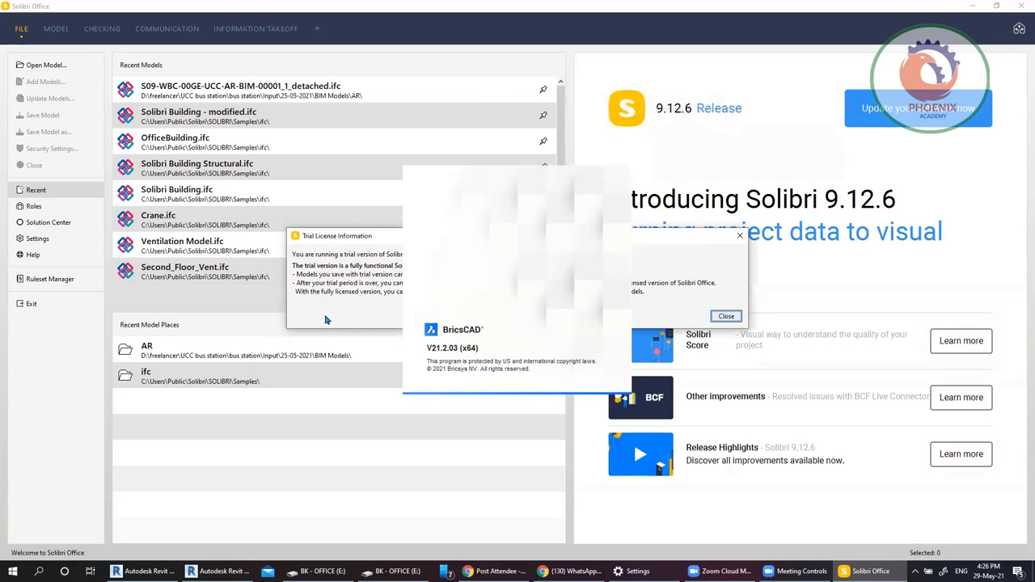
pyautogui.click(727, 317)
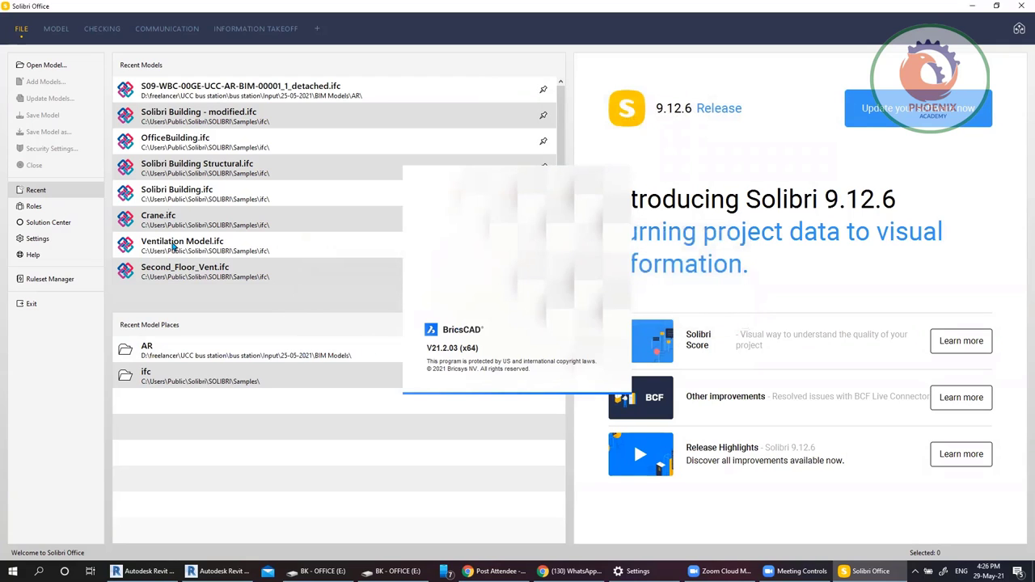
pyautogui.click(202, 90)
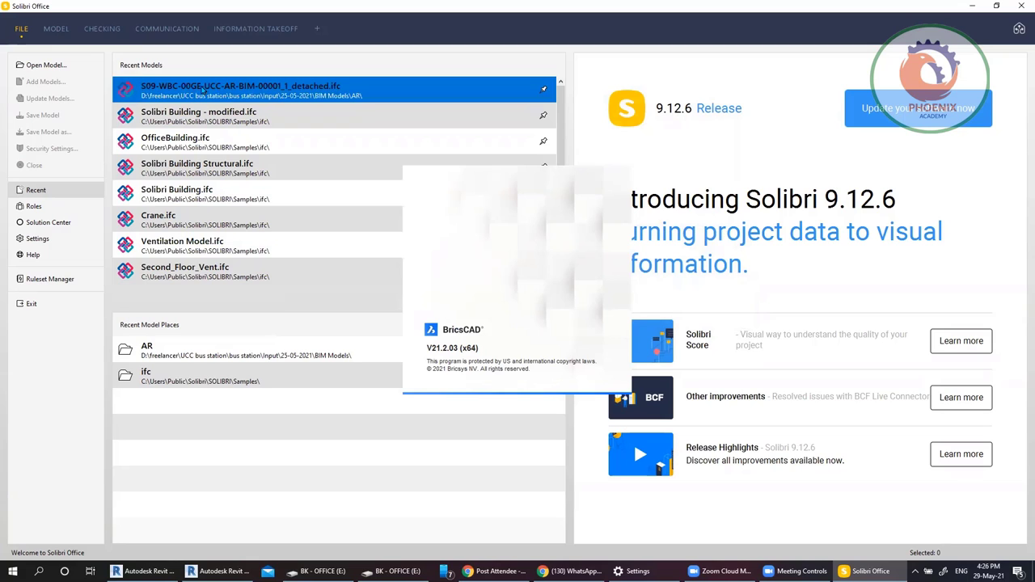
pyautogui.click(239, 118)
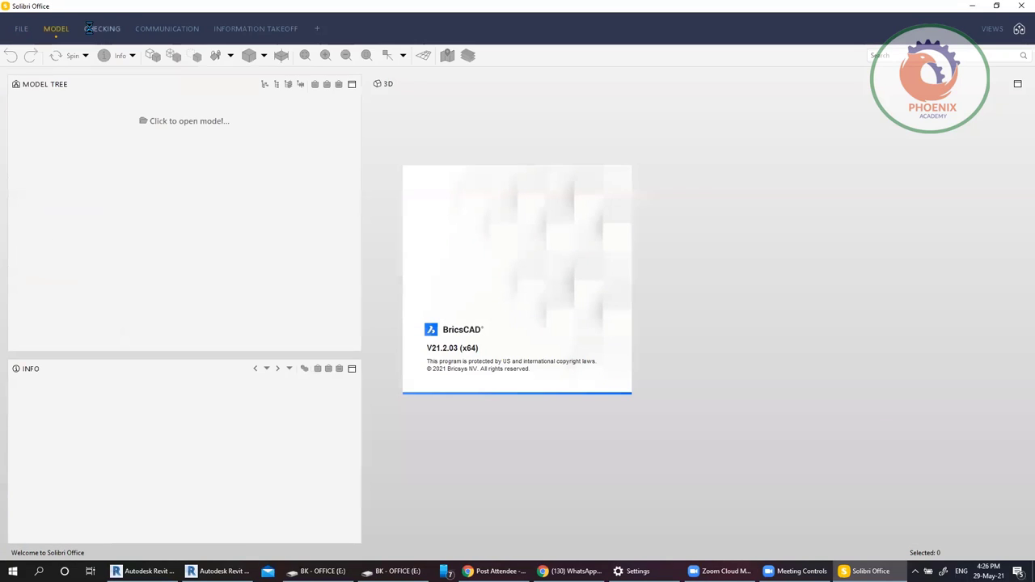
# Step: Switch Solibri to the Checking layout and close the role selection without applying a role
pyautogui.click(102, 29)
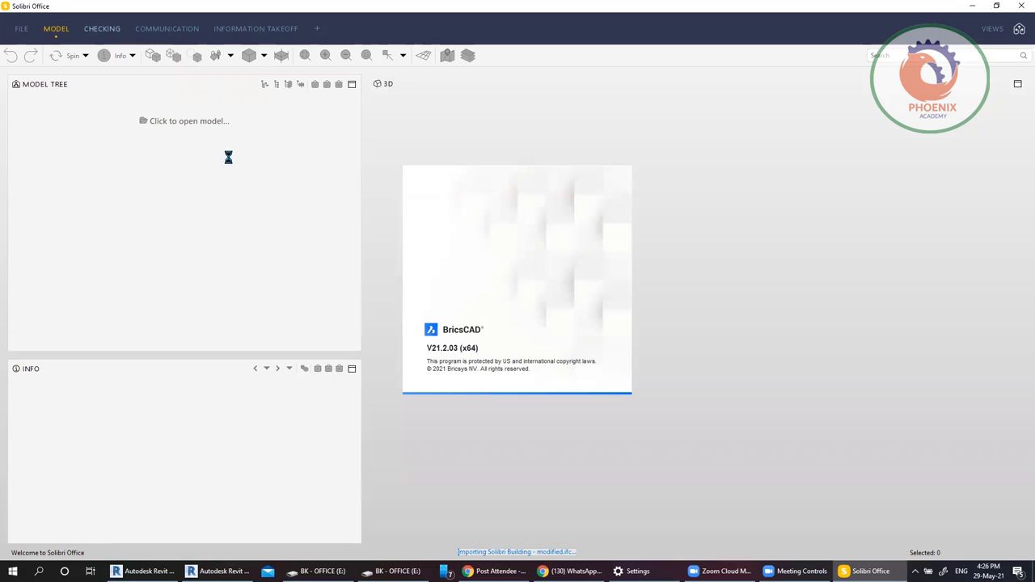
pyautogui.moveTo(407, 160); pyautogui.dragTo(258, 136)
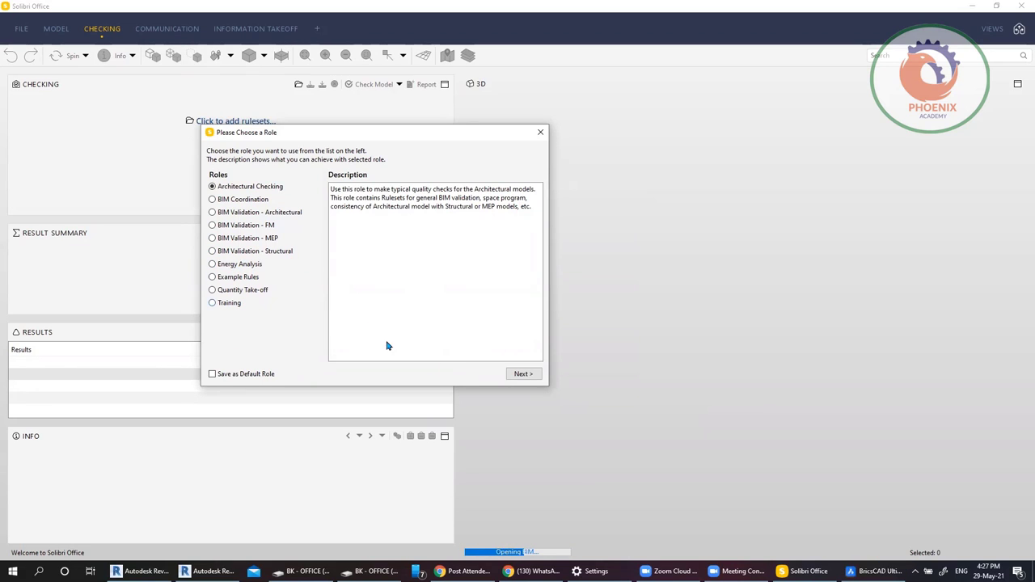
pyautogui.click(241, 292)
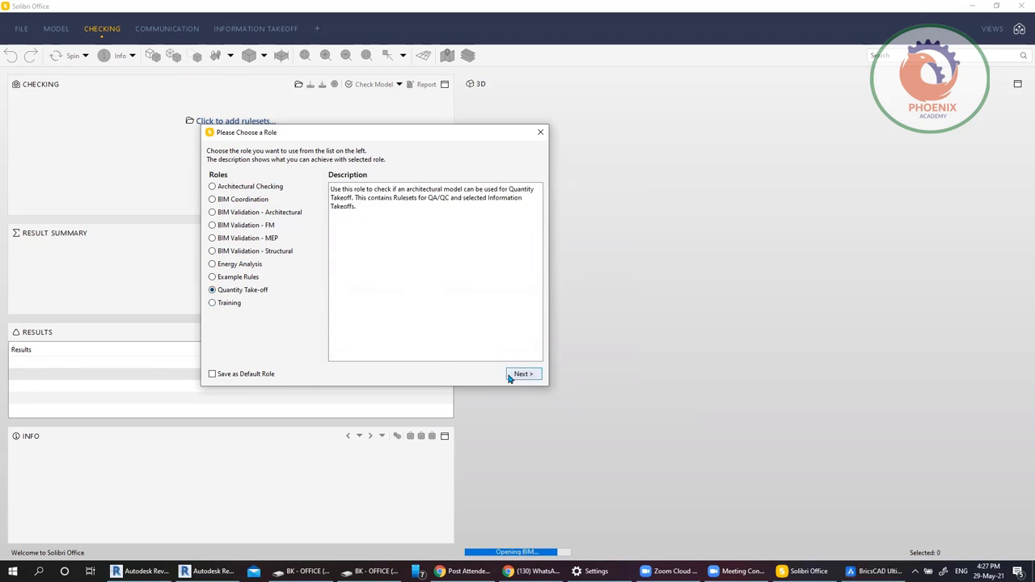
pyautogui.click(538, 134)
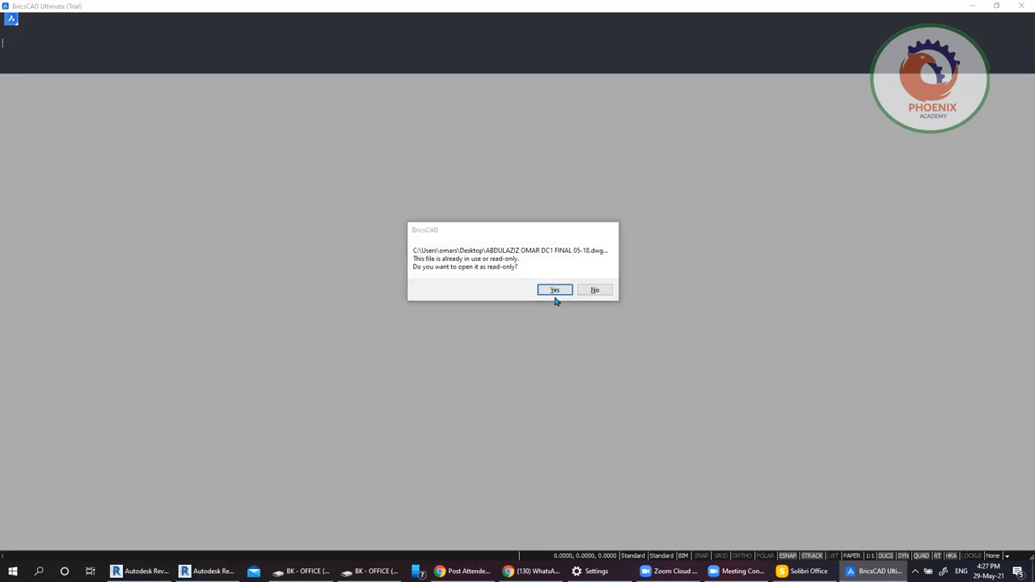
# Step: Agree to open the DWG drawing as read-only in BricsCAD
pyautogui.click(554, 293)
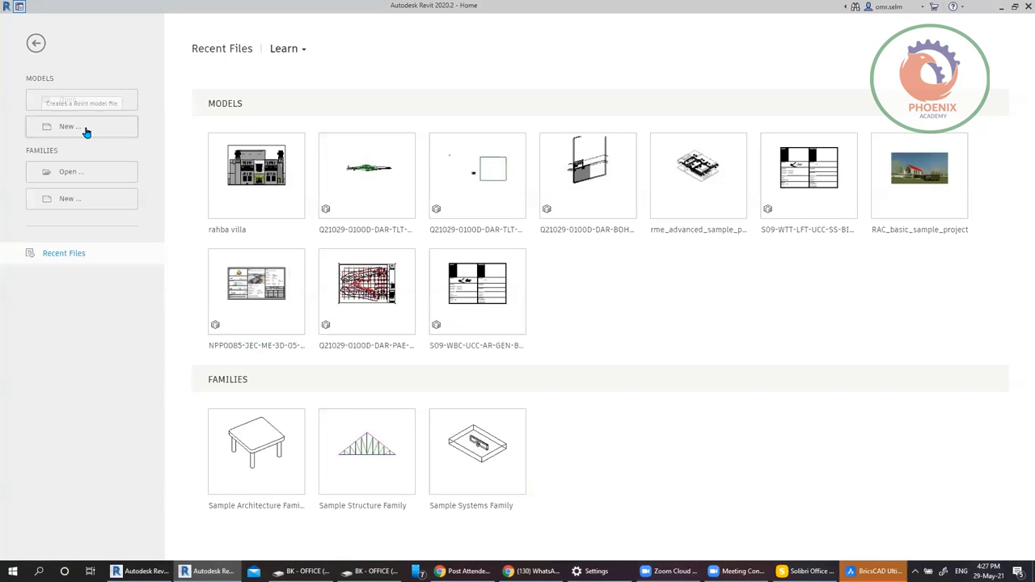
# Step: Switch to the second Revit session and create a new project from the Architectural Template
pyautogui.click(485, 169)
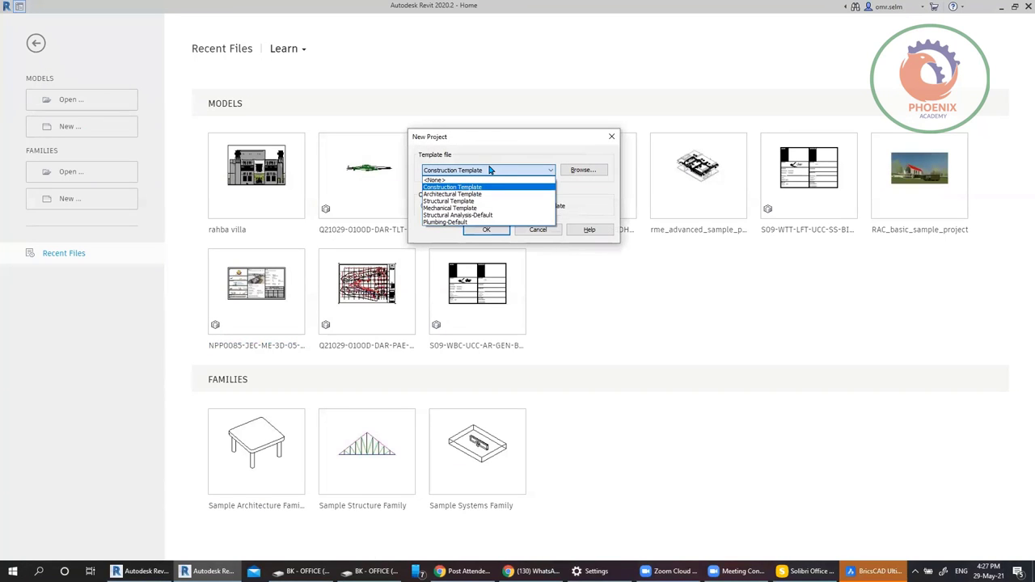
pyautogui.click(476, 194)
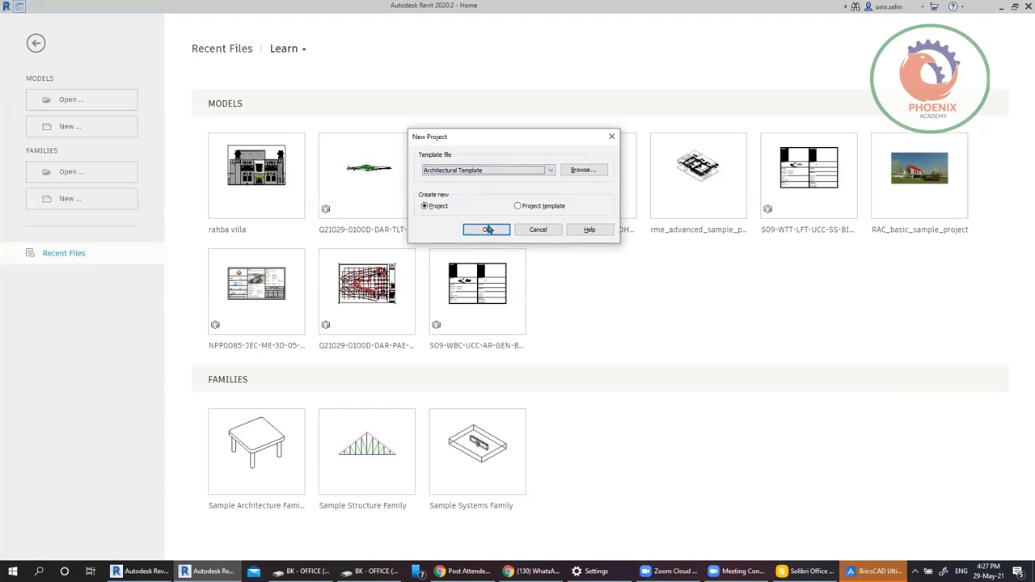
pyautogui.click(486, 230)
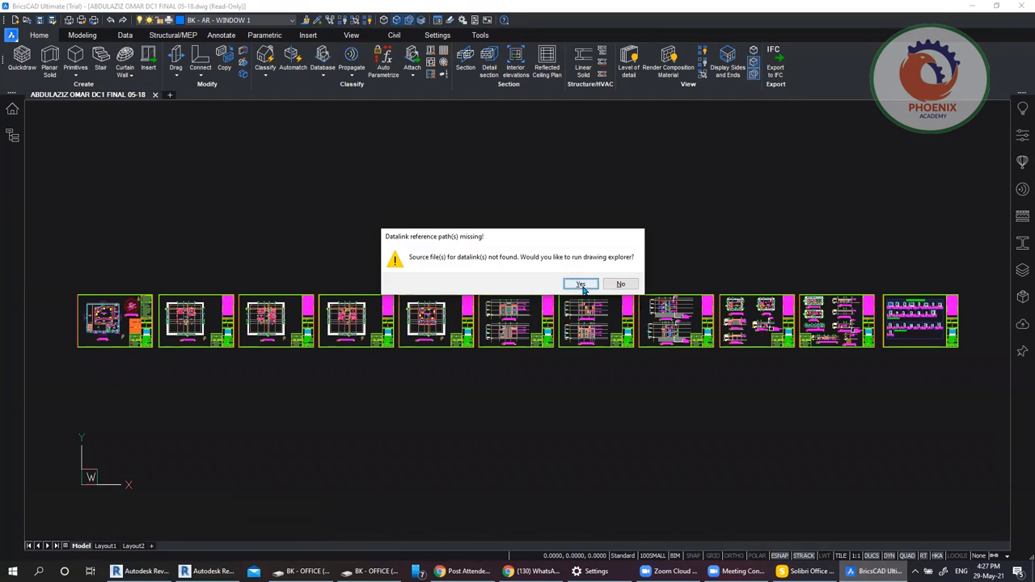
# Step: Review and close the missing data links in BricsCAD's Drawing Explorer, and examine the floor level markers on the front elevation
pyautogui.click(582, 284)
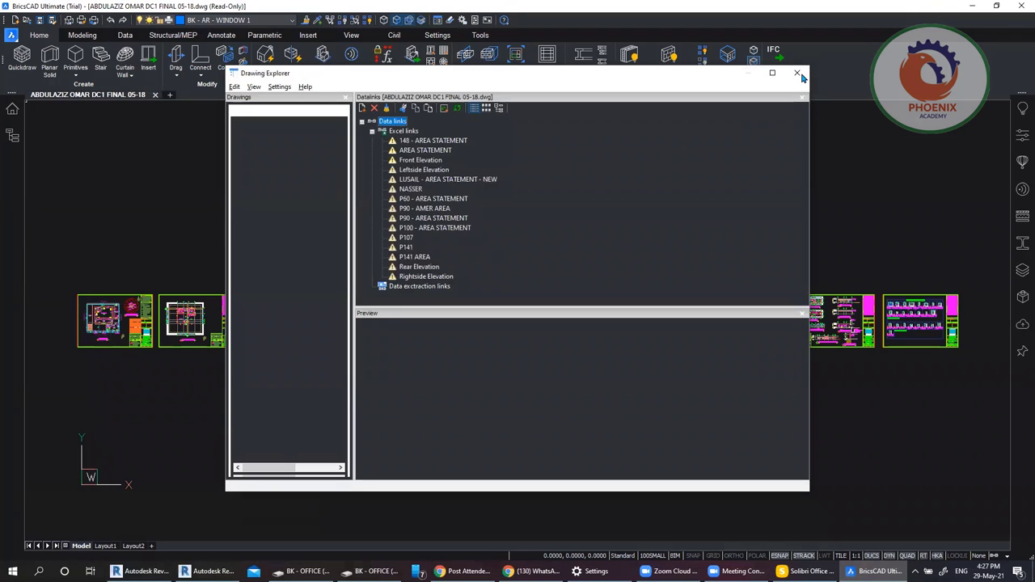
pyautogui.click(796, 73)
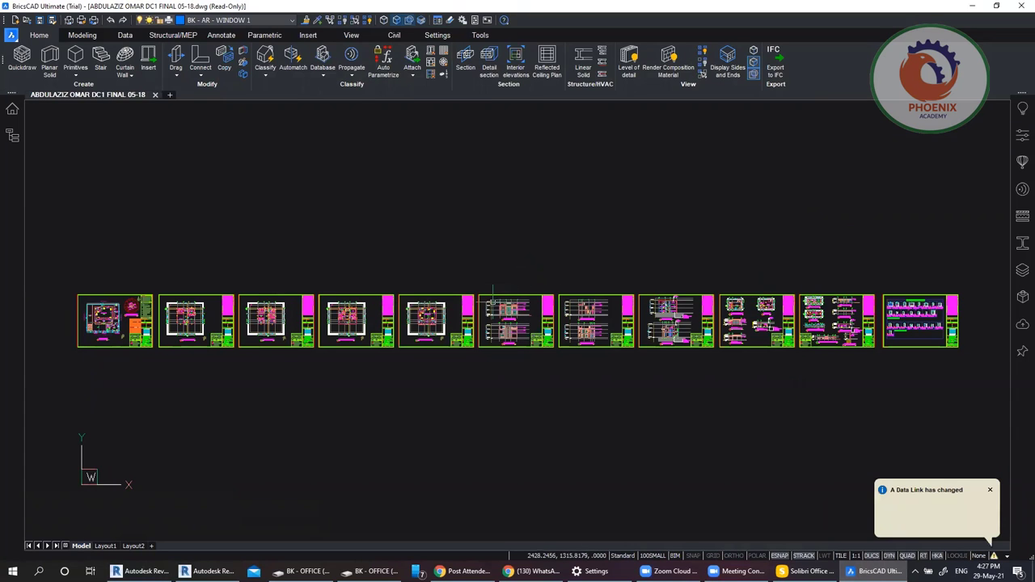
pyautogui.scroll(5, 491, 303)
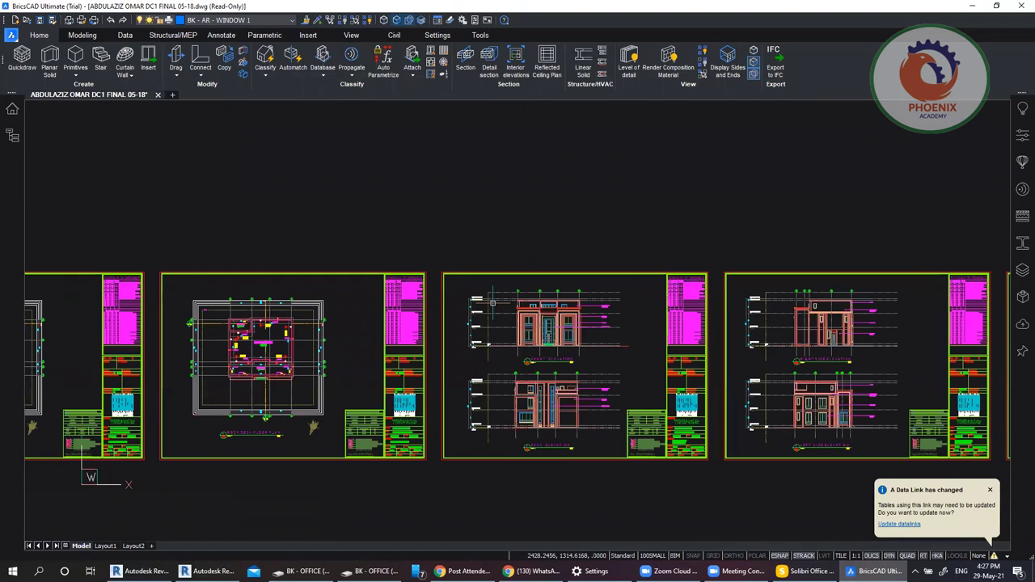
pyautogui.scroll(5, 631, 382)
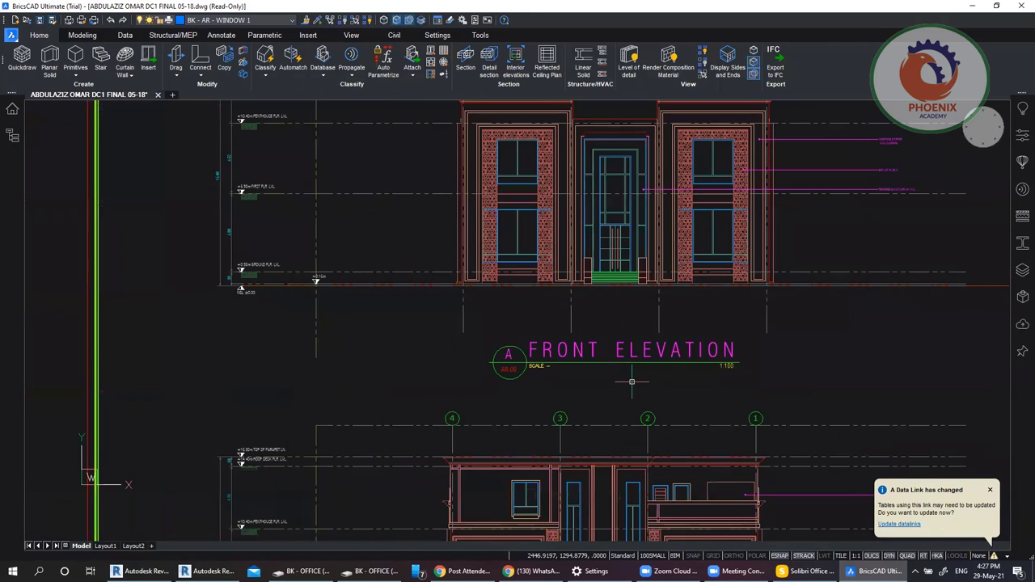
pyautogui.scroll(5, 356, 269)
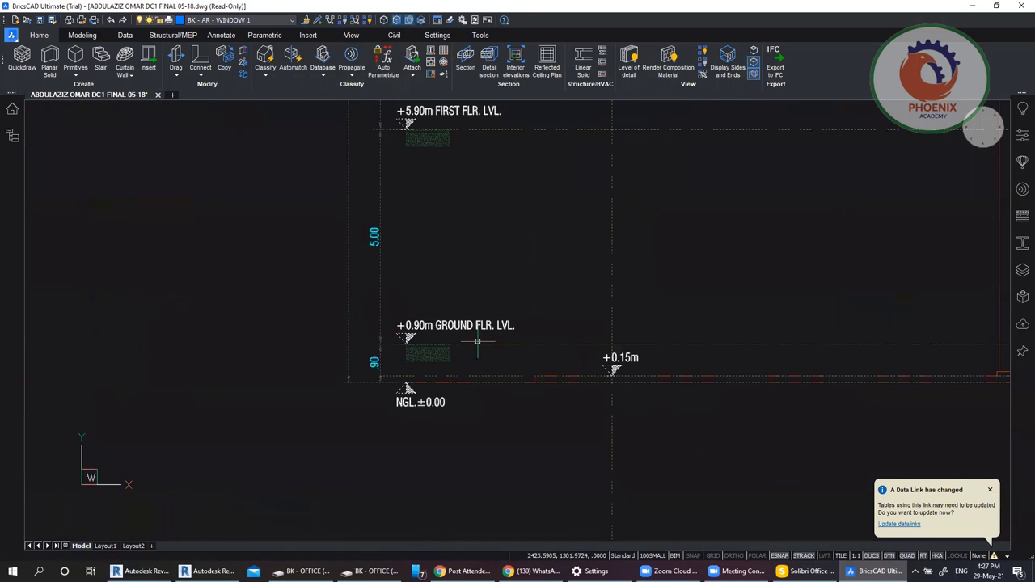
pyautogui.moveTo(481, 356); pyautogui.dragTo(373, 404, button='middle')
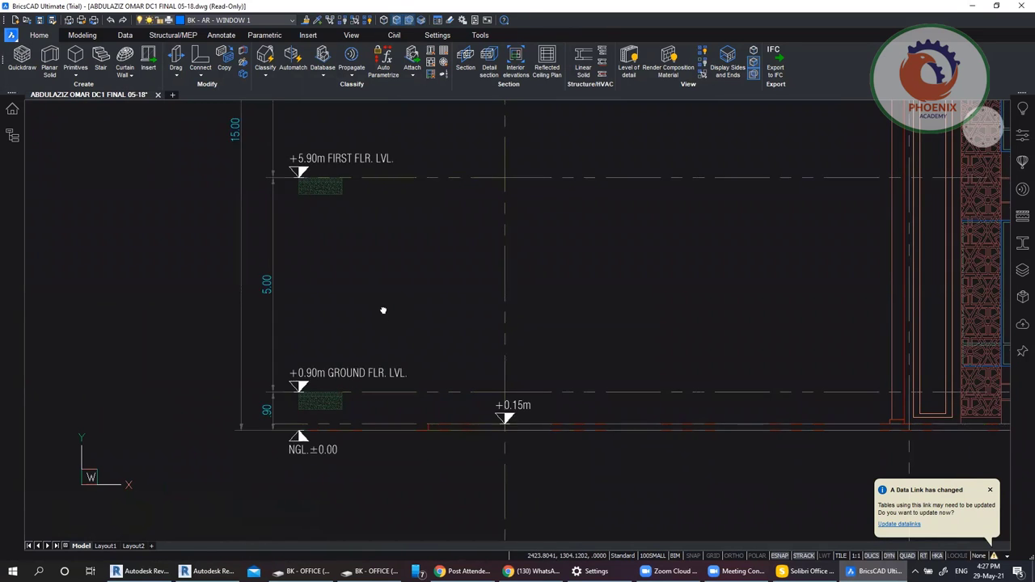
pyautogui.moveTo(384, 309); pyautogui.dragTo(398, 454, button='middle')
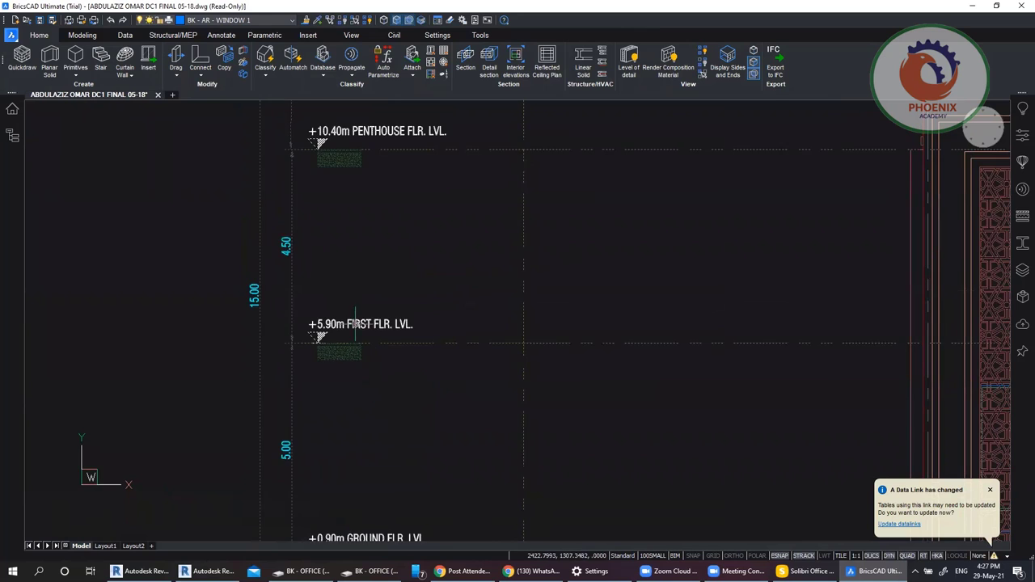
# Step: Examine the floor level markers on the elevation, from the parapet line down to the NGL marker
pyautogui.scroll(-2, 354, 327)
pyautogui.scroll(4, 347, 196)
pyautogui.scroll(-4, 485, 340)
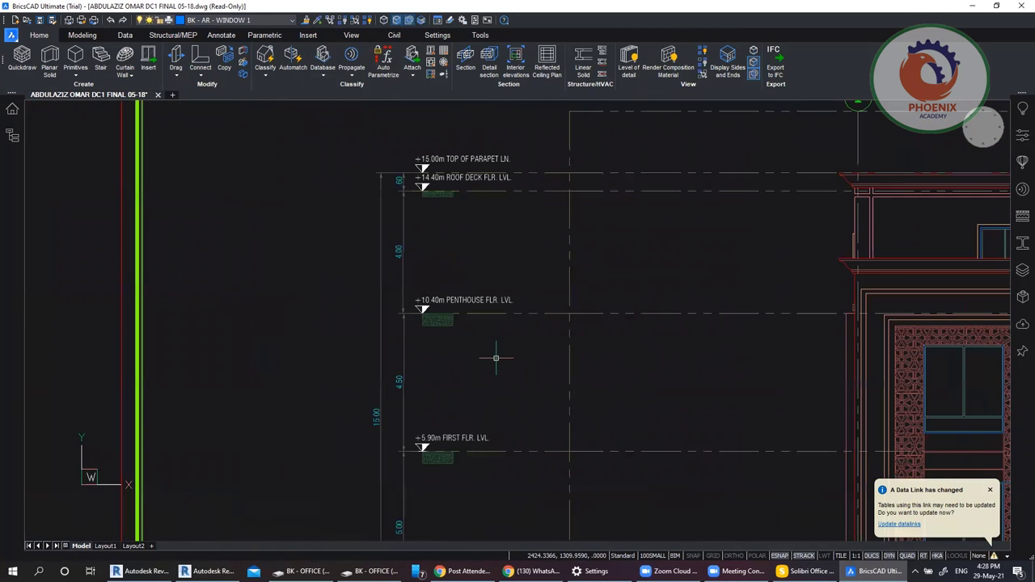
pyautogui.scroll(5, 446, 178)
pyautogui.scroll(2, 461, 177)
pyautogui.scroll(-4, 377, 186)
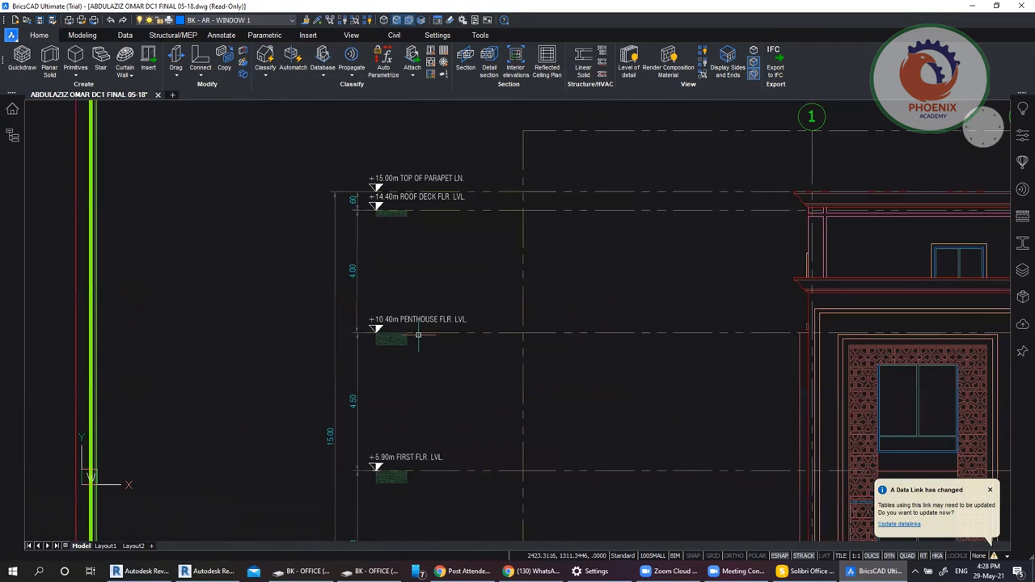
pyautogui.moveTo(457, 481)
pyautogui.mouseDown(button='middle')
pyautogui.moveTo(564, 444)
pyautogui.moveTo(618, 392)
pyautogui.moveTo(711, 343)
pyautogui.mouseUp(button='middle')
pyautogui.moveTo(677, 429); pyautogui.dragTo(670, 300, button='middle')
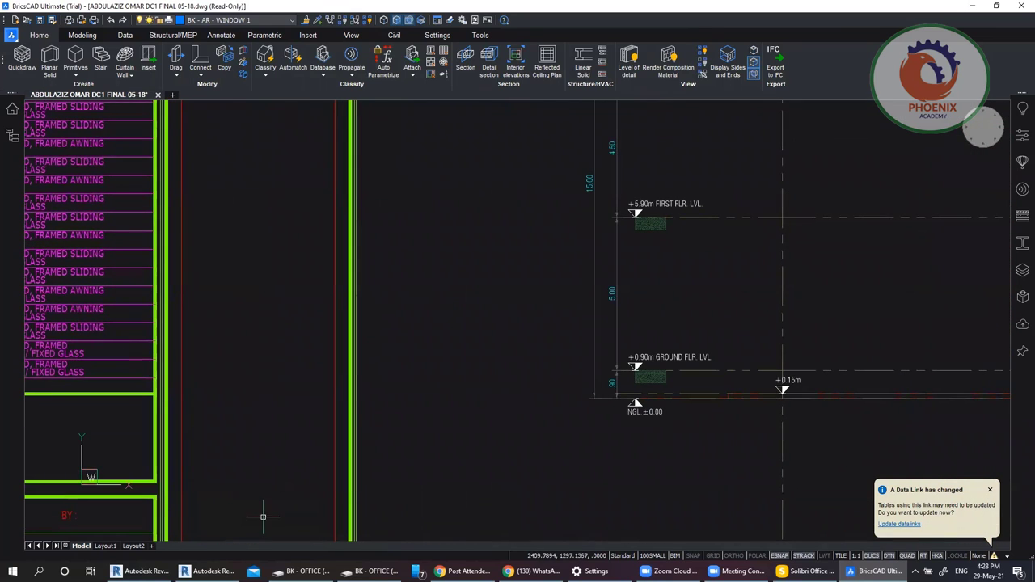
# Step: Switch to the new Revit project and open the North elevation view
pyautogui.click(212, 570)
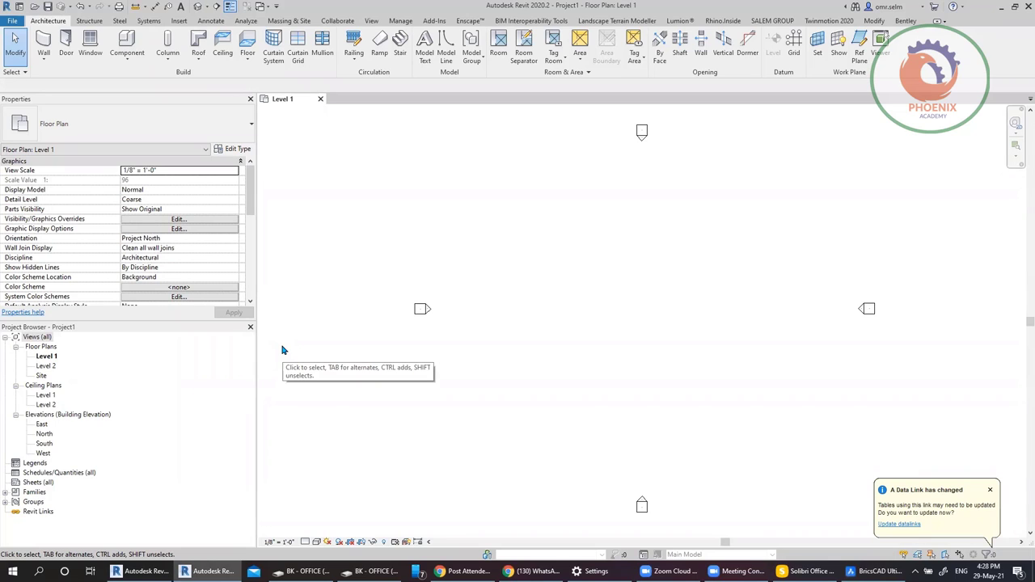
pyautogui.click(42, 423)
pyautogui.click(45, 434)
pyautogui.doubleClick(45, 435)
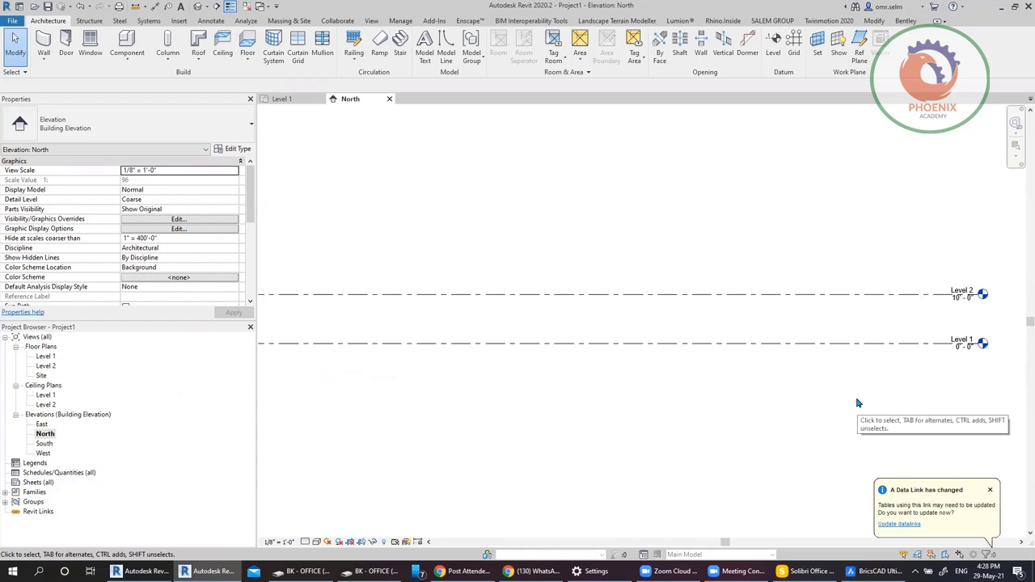
# Step: Set the project's length units to millimeters with 0 decimal places
pyautogui.press('u')
pyautogui.press('n')
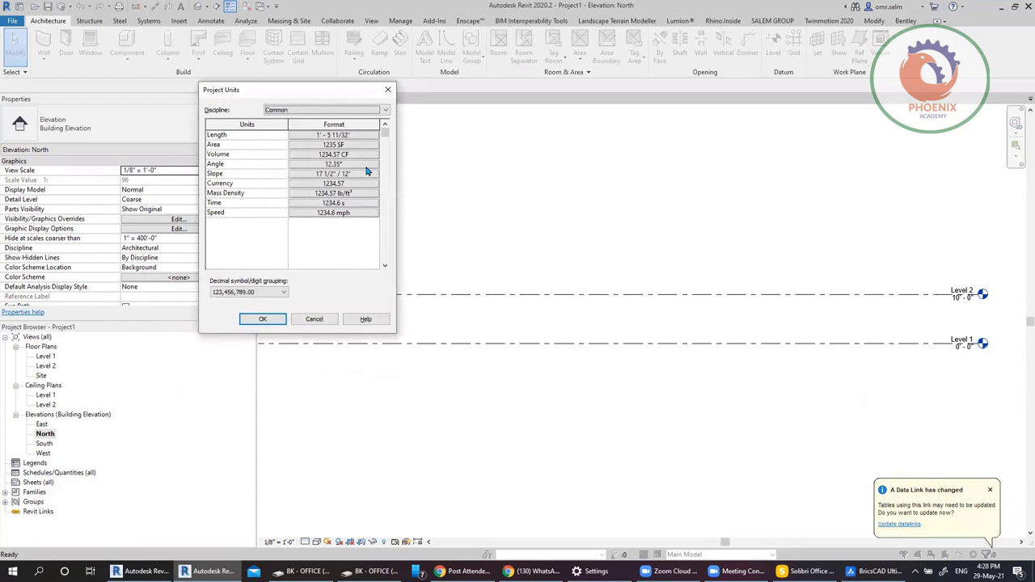
pyautogui.click(333, 135)
pyautogui.click(516, 205)
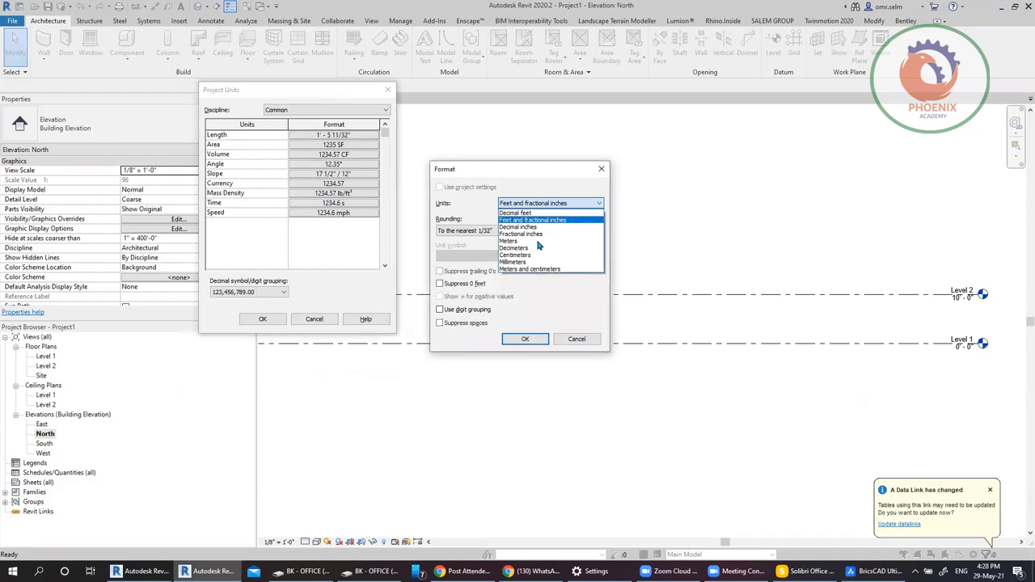
pyautogui.click(539, 266)
pyautogui.click(526, 338)
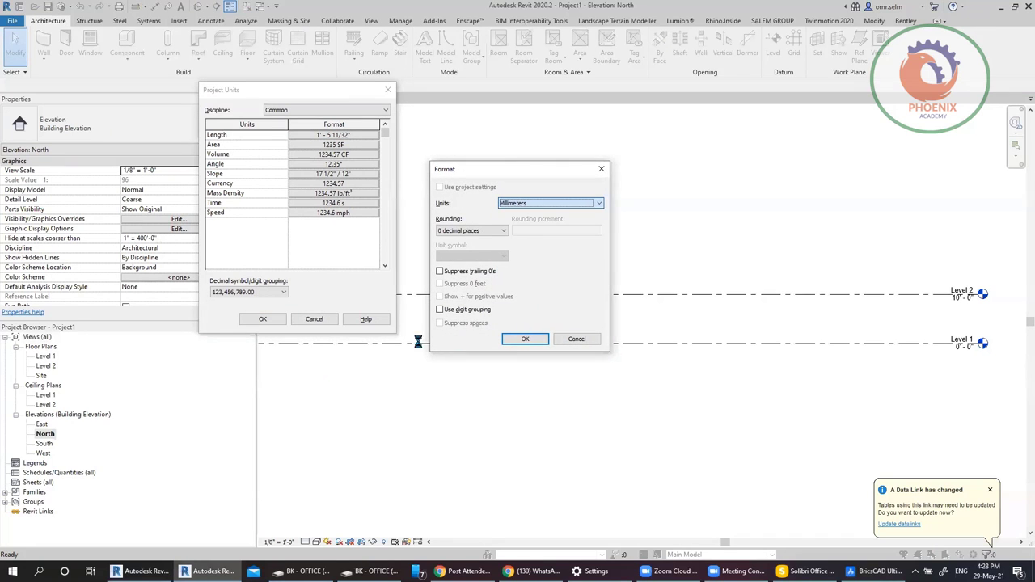
pyautogui.click(262, 318)
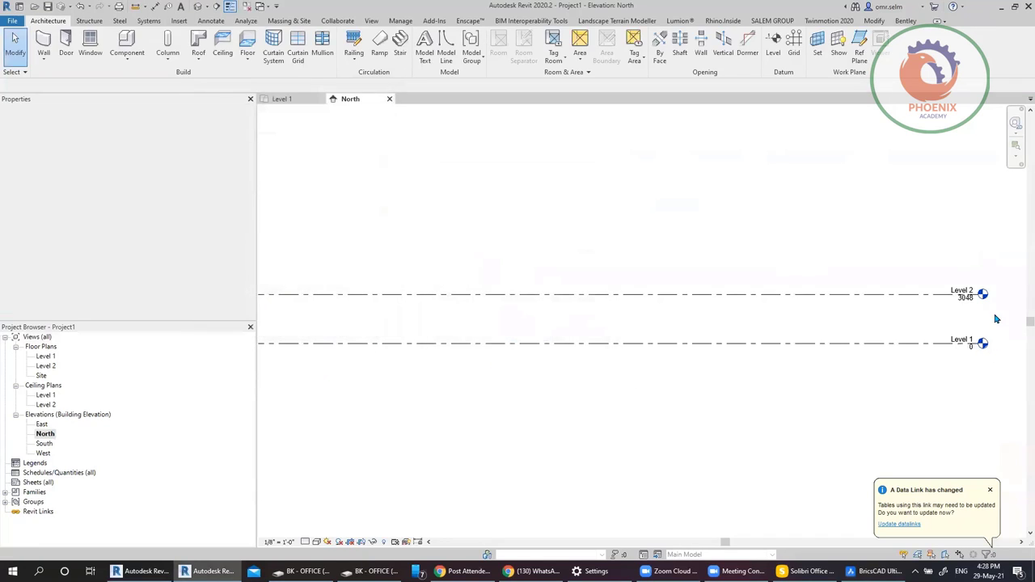
# Step: Check the lowest level markers in the BricsCAD drawing, and rename Level 1 in Revit as NGL along with its corresponding views
pyautogui.scroll(2, 999, 340)
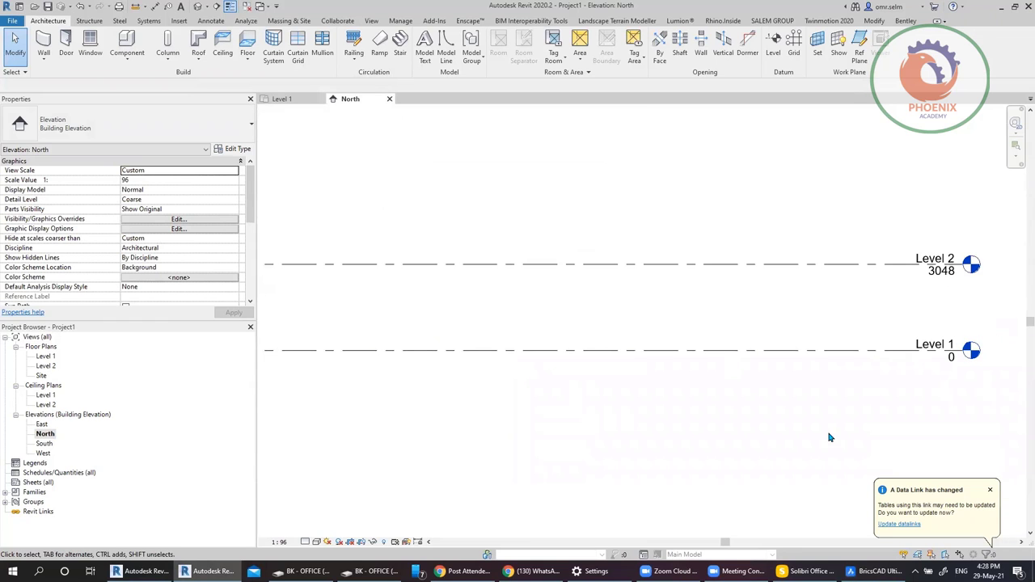
pyautogui.click(873, 570)
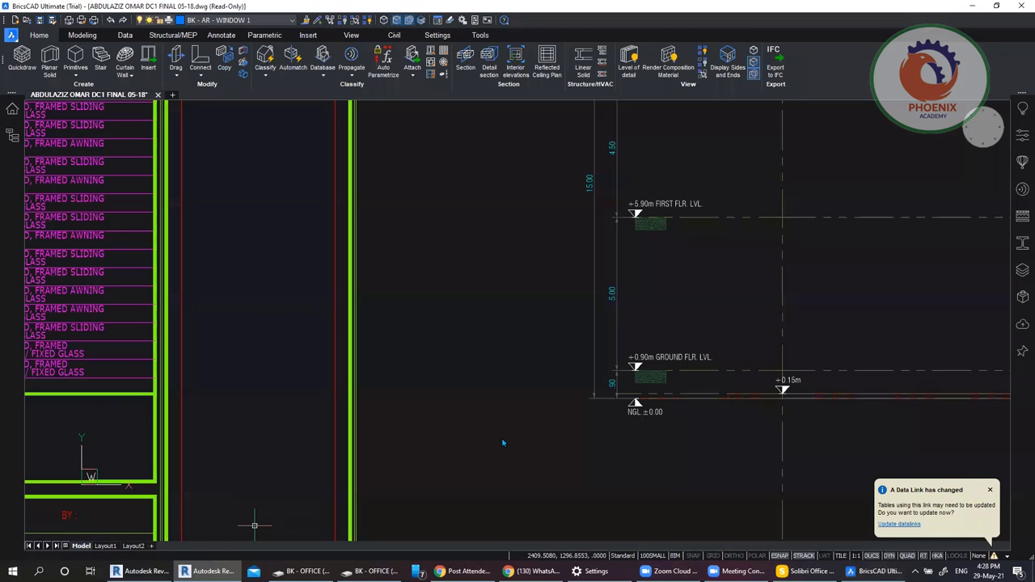
pyautogui.scroll(3, 655, 404)
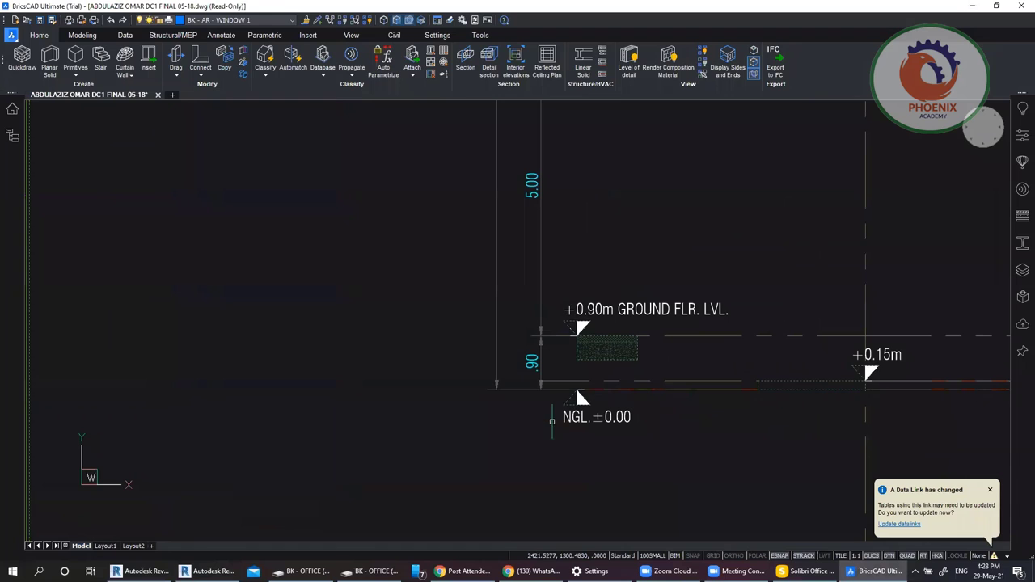
pyautogui.hotkey('alt', 'Tab')
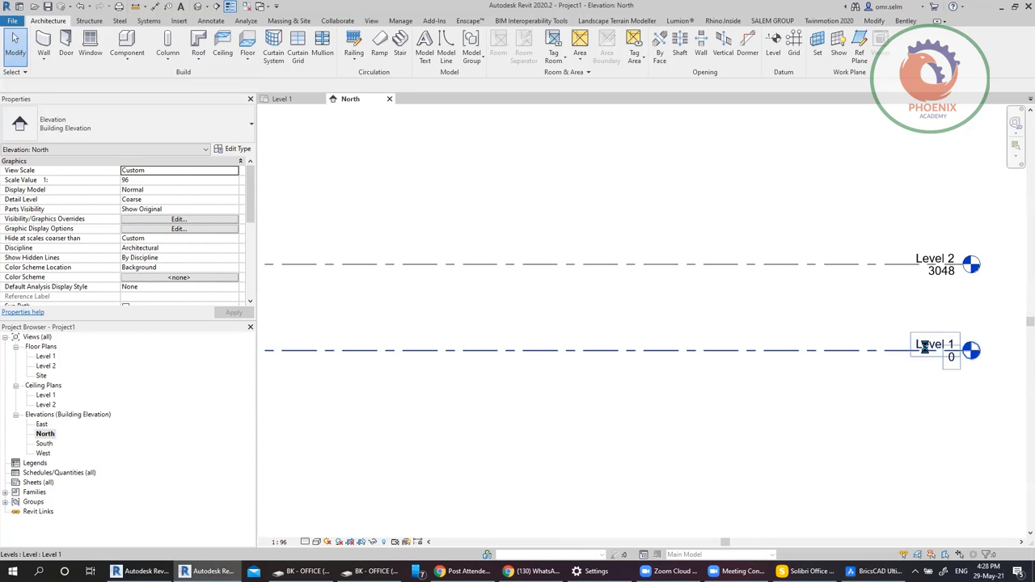
pyautogui.doubleClick(919, 344)
pyautogui.write('N')
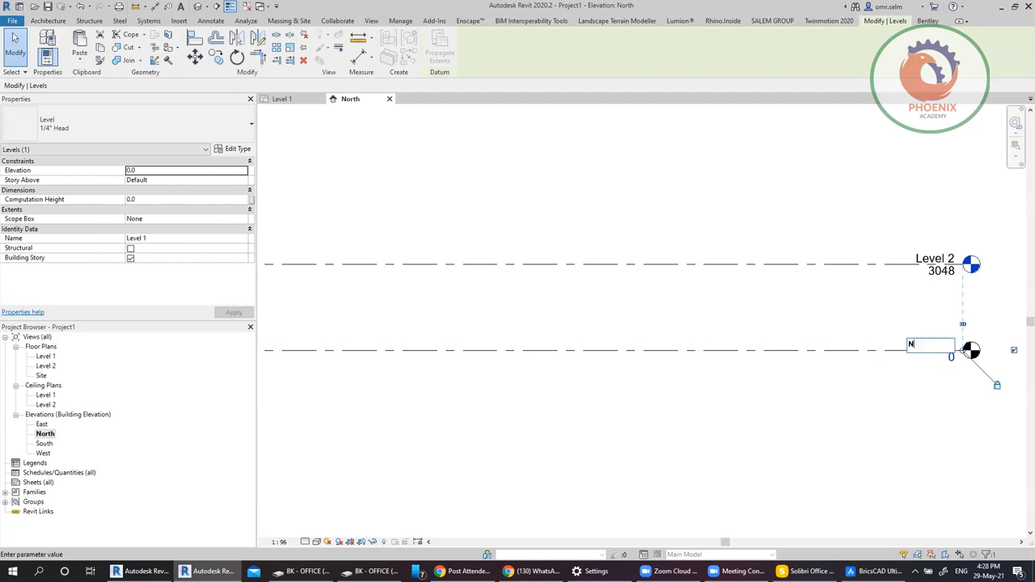
pyautogui.write('GL')
pyautogui.press('Return')
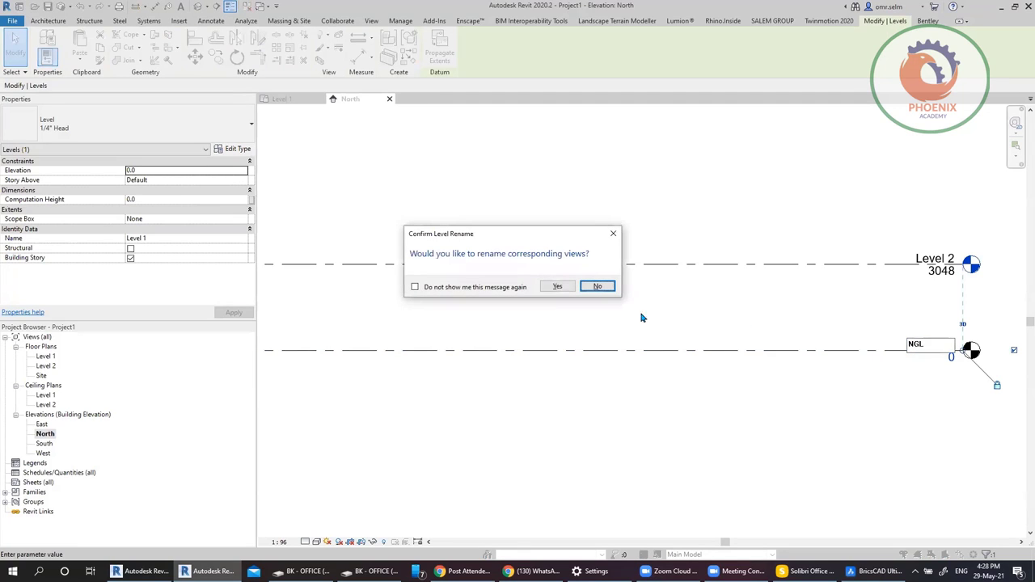
pyautogui.click(557, 287)
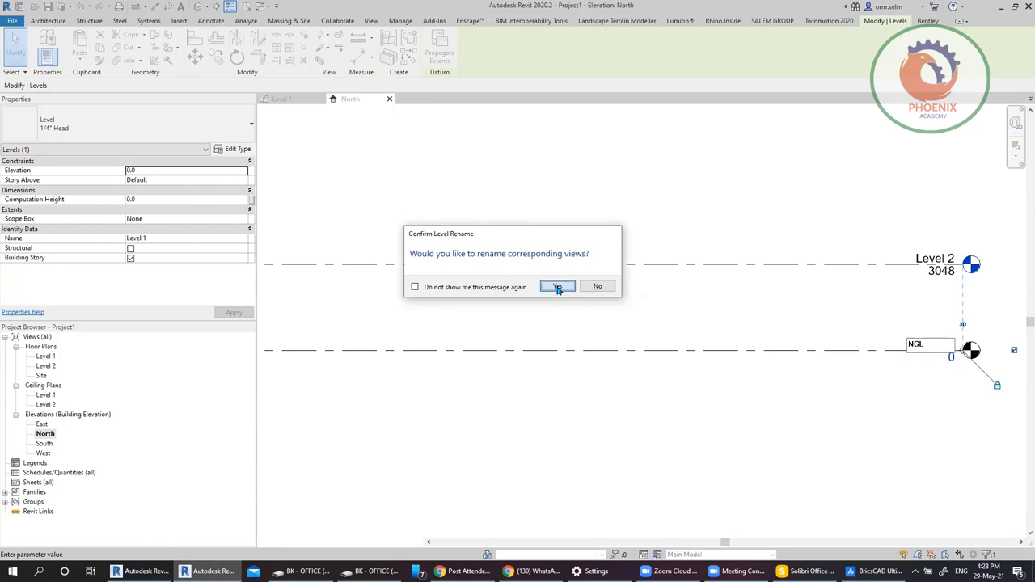
# Step: Rename Level 2 as GROUND along with its corresponding views, and set its elevation to 900
pyautogui.click(888, 264)
pyautogui.click(922, 259)
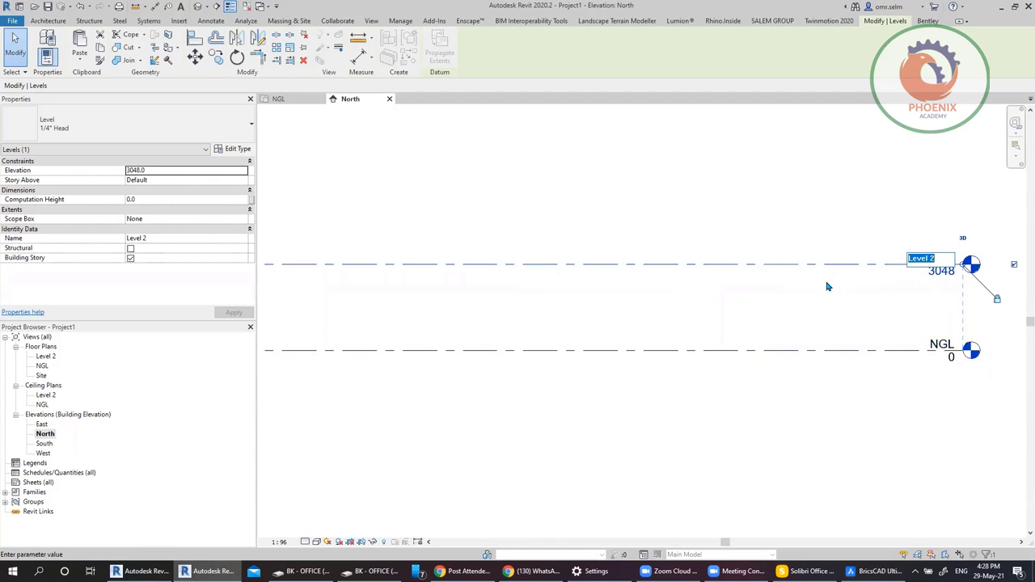
pyautogui.write('GROUND')
pyautogui.press('Return')
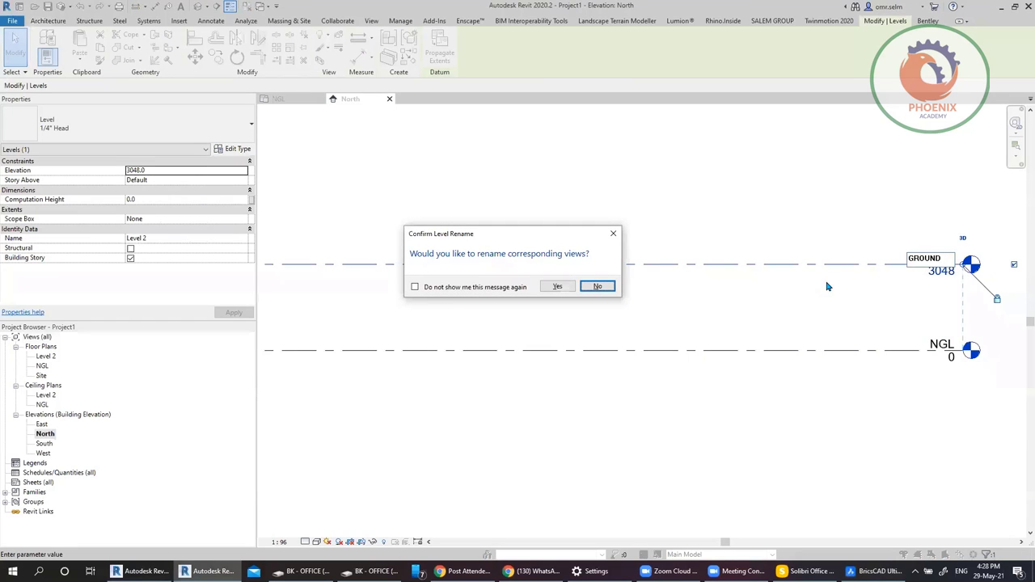
pyautogui.click(555, 287)
pyautogui.click(940, 272)
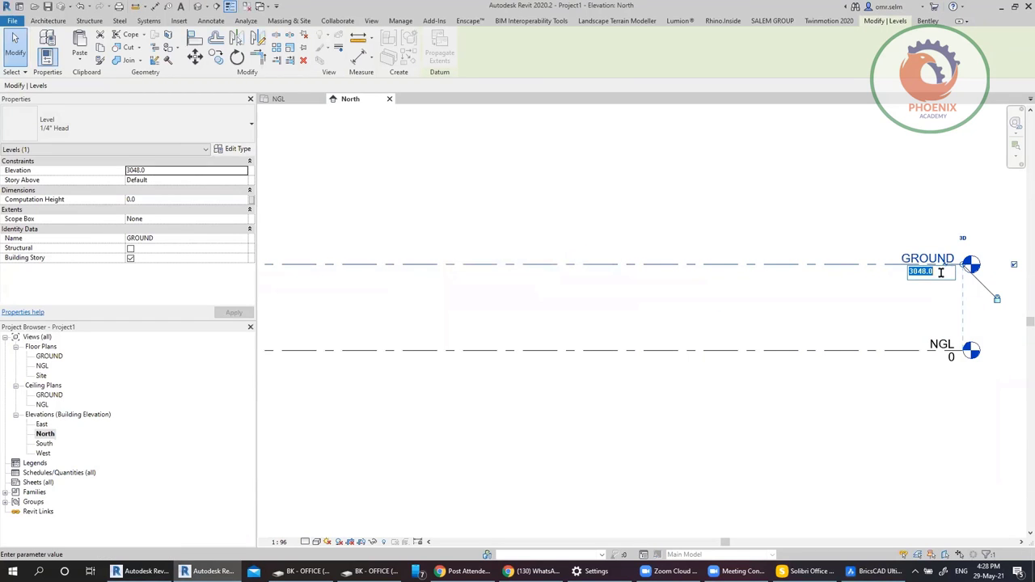
pyautogui.write('900')
pyautogui.press('Return')
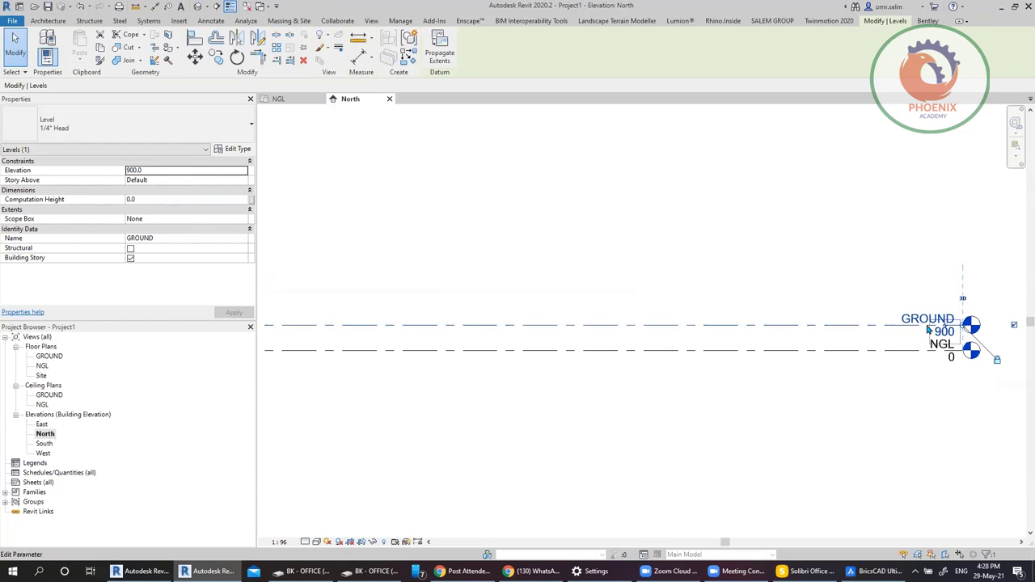
# Step: Offset the GROUND level head upward with an elbow so its label clears the NGL label
pyautogui.moveTo(928, 330); pyautogui.dragTo(888, 278)
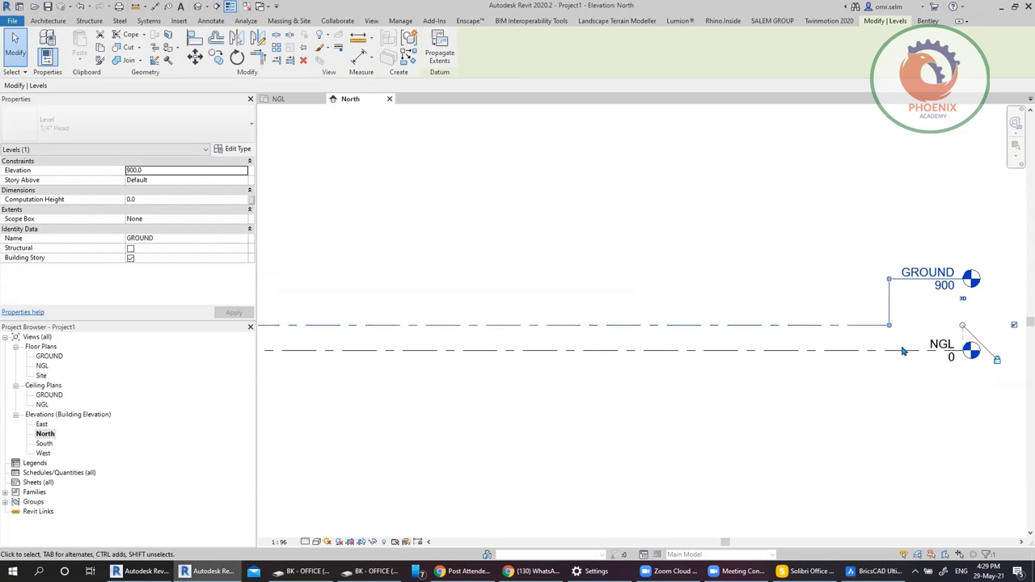
pyautogui.click(903, 350)
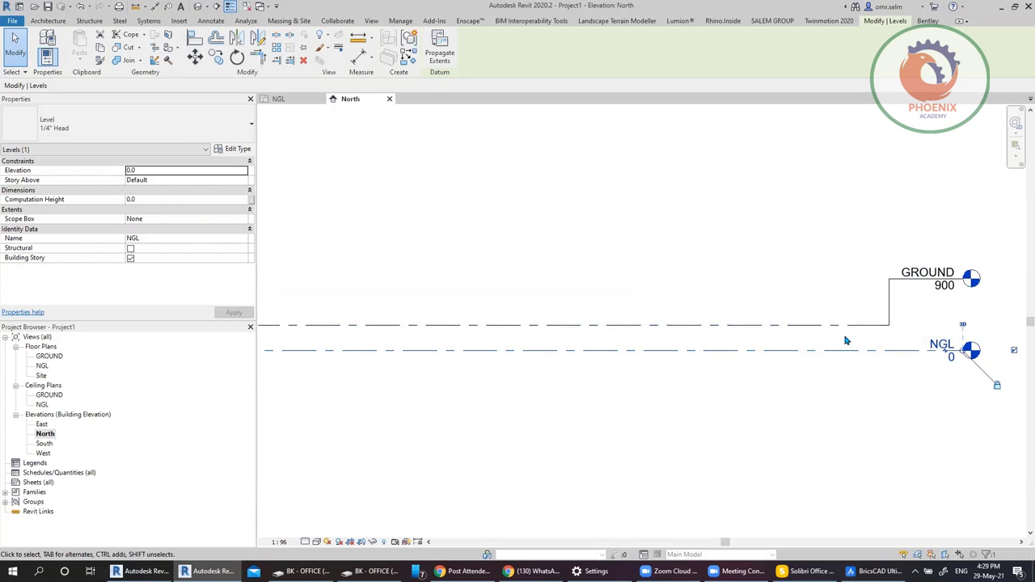
pyautogui.scroll(-4, 827, 412)
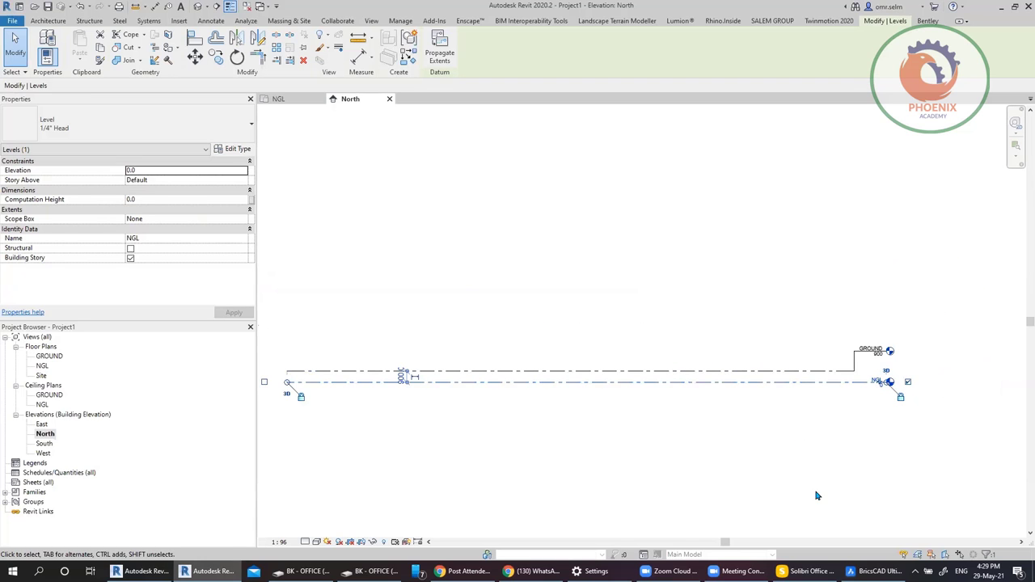
# Step: Check the first floor marker in BricsCAD, and draw a full-width level above GROUND in Revit at an elevation of about 8200 mm
pyautogui.click(873, 571)
pyautogui.moveTo(607, 261); pyautogui.dragTo(595, 482, button='middle')
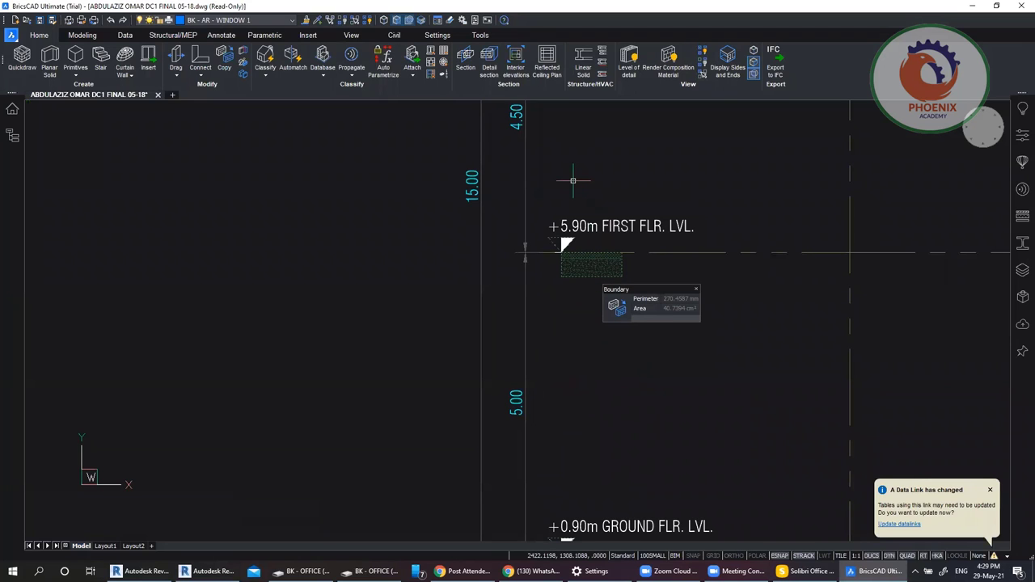
pyautogui.hotkey('alt', 'Tab')
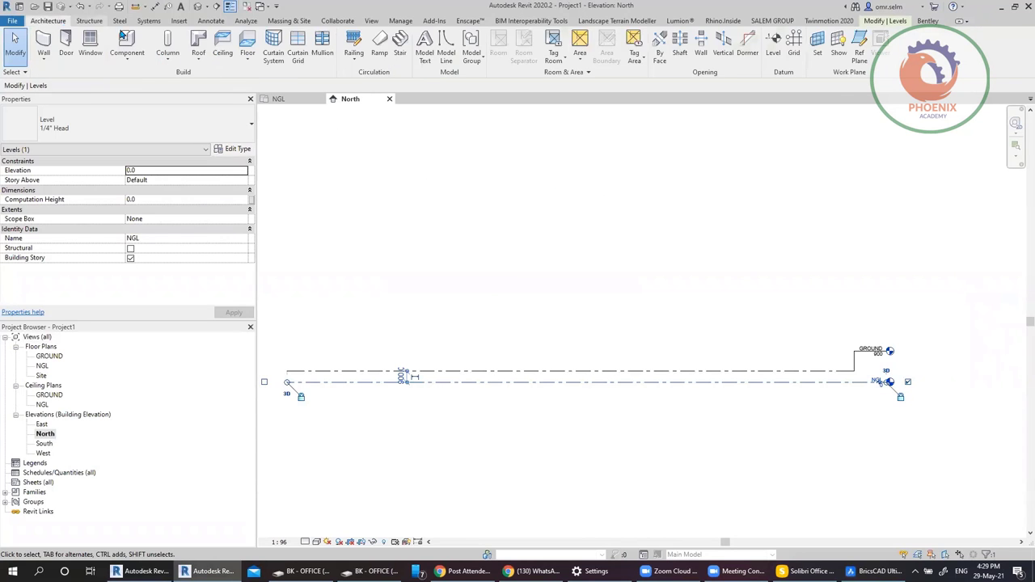
pyautogui.click(773, 45)
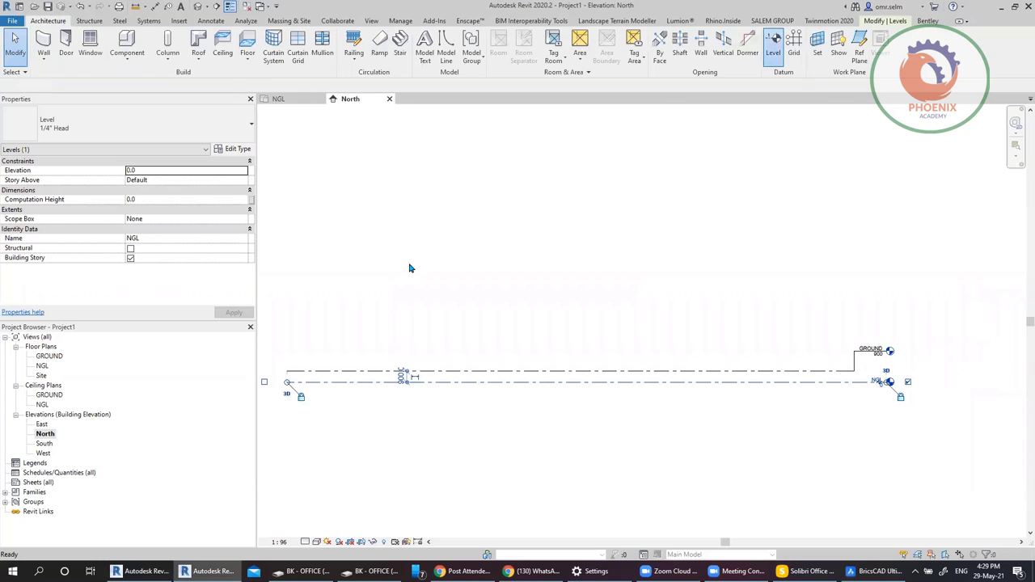
pyautogui.click(285, 283)
pyautogui.click(890, 299)
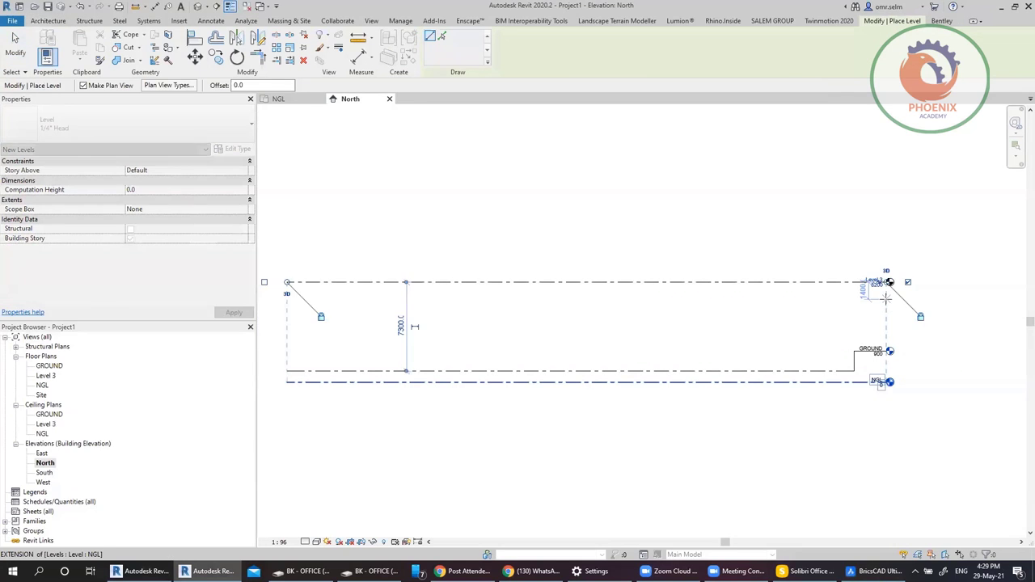
pyautogui.press('Escape')
pyautogui.press('Escape')
# Step: Set the new top level's elevation to 5900 and rename it "first" along with its corresponding views
pyautogui.scroll(3, 867, 294)
pyautogui.scroll(1, 868, 294)
pyautogui.click(867, 293)
pyautogui.click(868, 293)
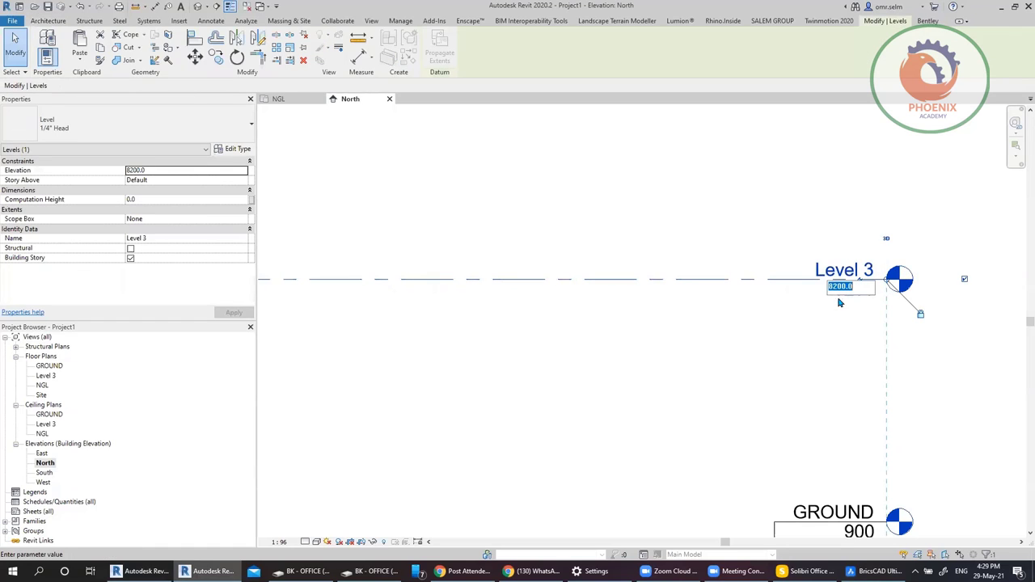
pyautogui.write('5900')
pyautogui.press('Return')
pyautogui.click(824, 370)
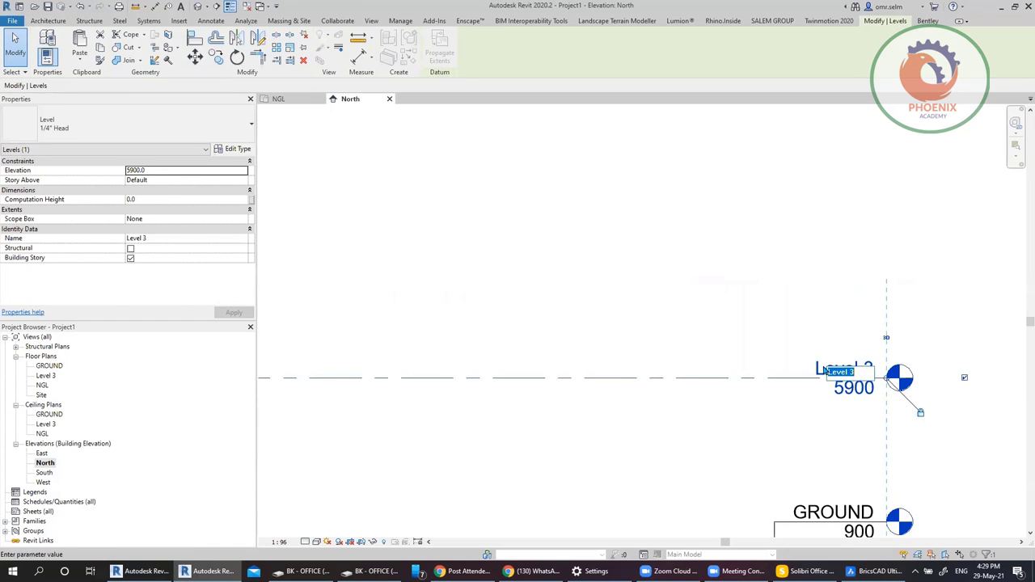
pyautogui.write('First')
pyautogui.press('Return')
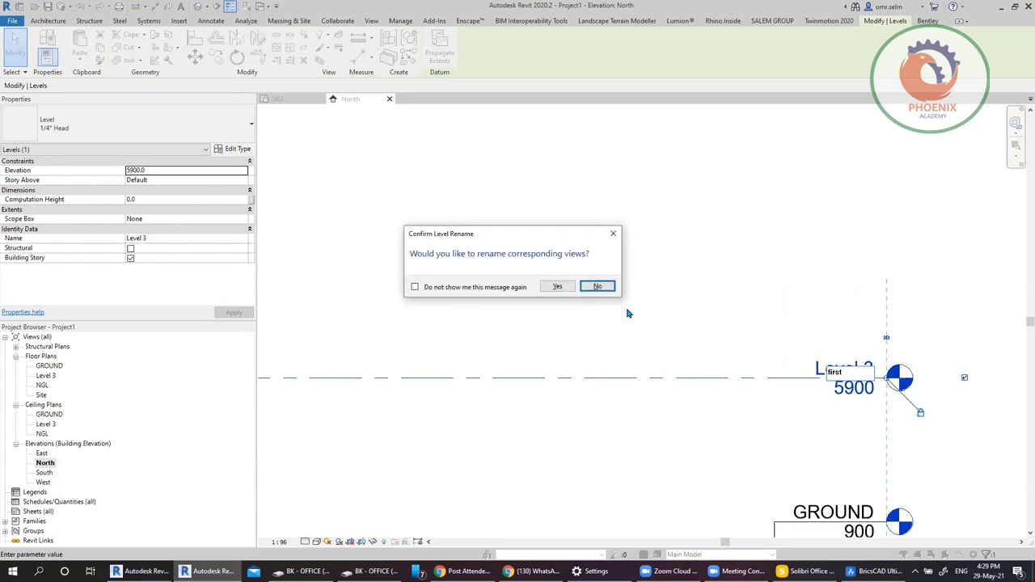
pyautogui.click(558, 288)
# Step: Check the penthouse floor marker in BricsCAD, and copy the "first" level upward in Revit to an elevation of about 10100 mm
pyautogui.click(877, 571)
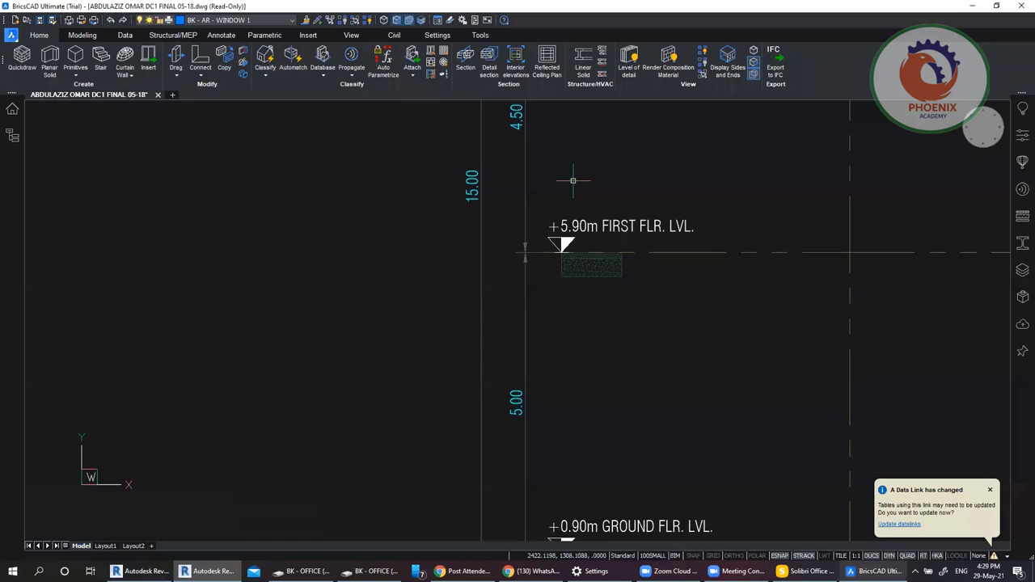
pyautogui.moveTo(545, 349)
pyautogui.mouseDown(button='middle')
pyautogui.moveTo(585, 388)
pyautogui.moveTo(587, 283)
pyautogui.mouseUp(button='middle')
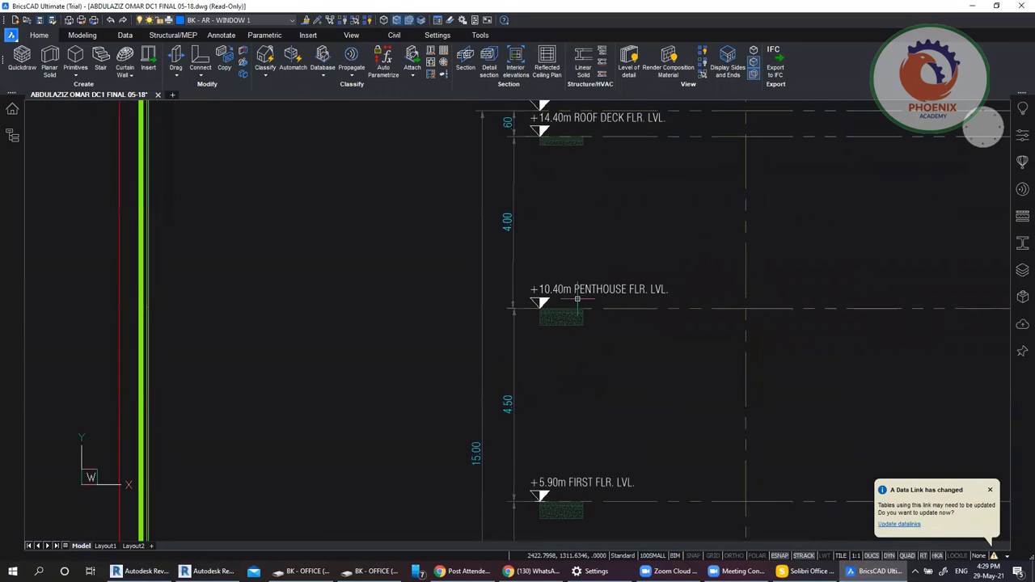
pyautogui.scroll(3, 588, 278)
pyautogui.hotkey('alt', 'Tab')
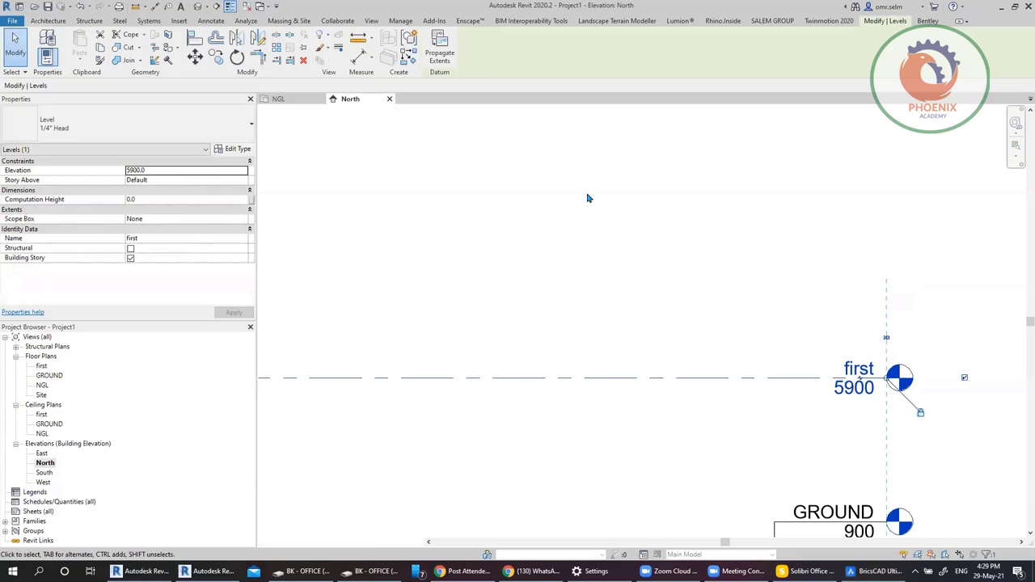
pyautogui.click(611, 387)
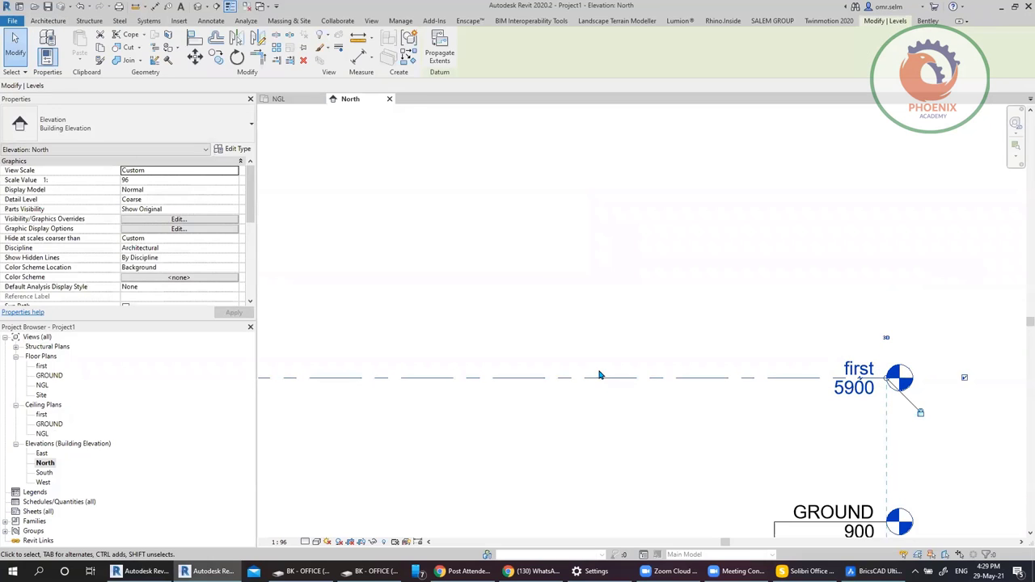
pyautogui.click(600, 370)
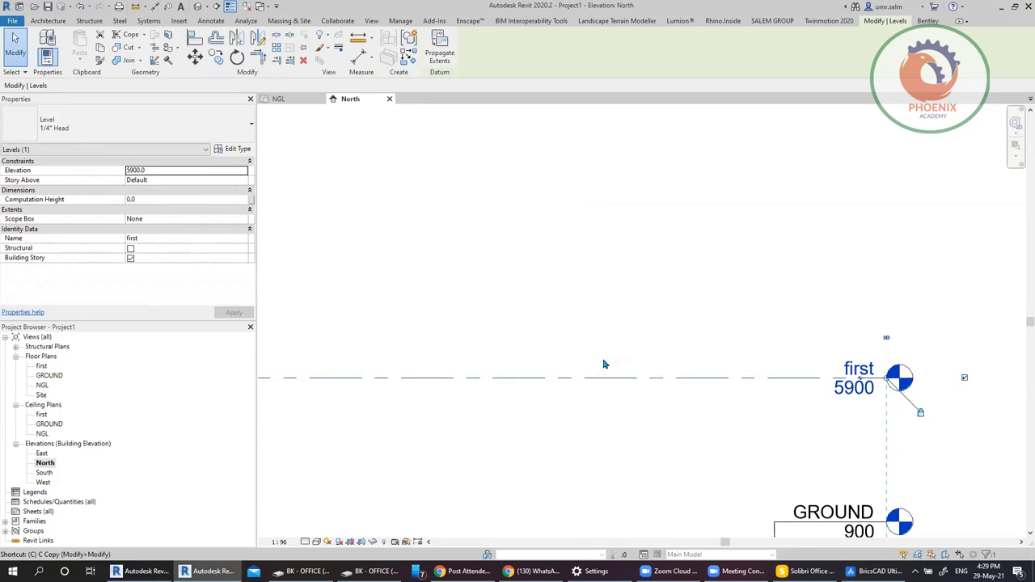
pyautogui.press('c')
pyautogui.press('o')
pyautogui.click(604, 364)
pyautogui.click(603, 196)
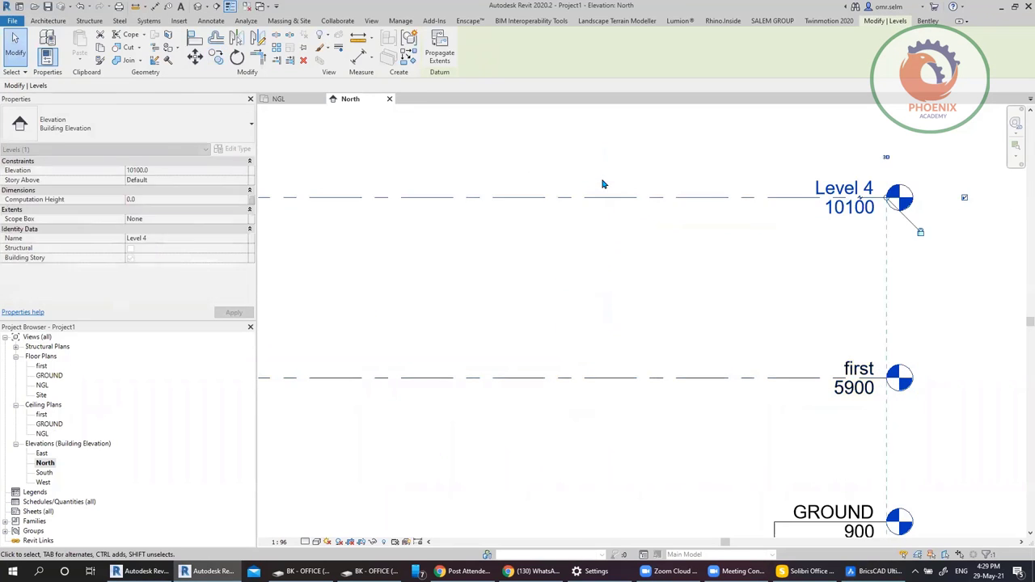
# Step: Set the copied top level's elevation to 10400 and rename it "penthouse"
pyautogui.doubleClick(840, 208)
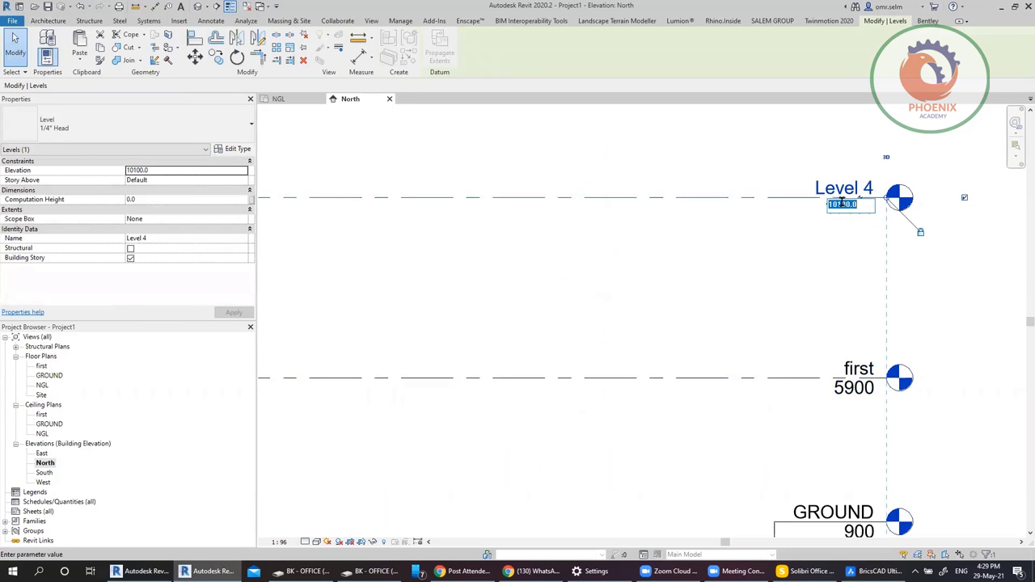
pyautogui.write('4')
pyautogui.press('Return')
pyautogui.doubleClick(843, 176)
pyautogui.write('pentho')
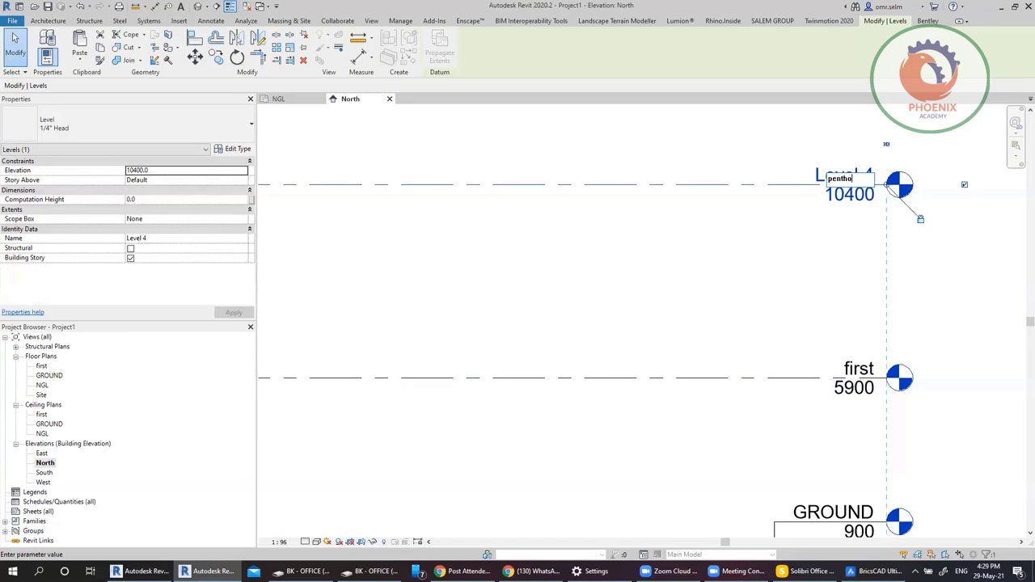
pyautogui.write('use')
pyautogui.press('Return')
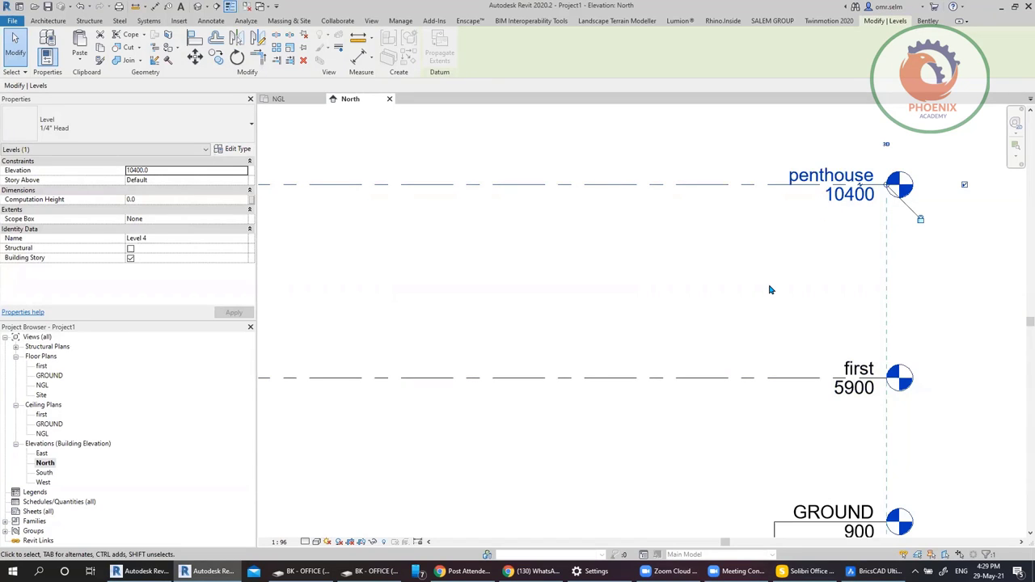
# Step: Check the roof deck marker in BricsCAD, and copy the penthouse level upward in Revit to an elevation of about 15300 mm
pyautogui.hotkey('alt', 'Tab')
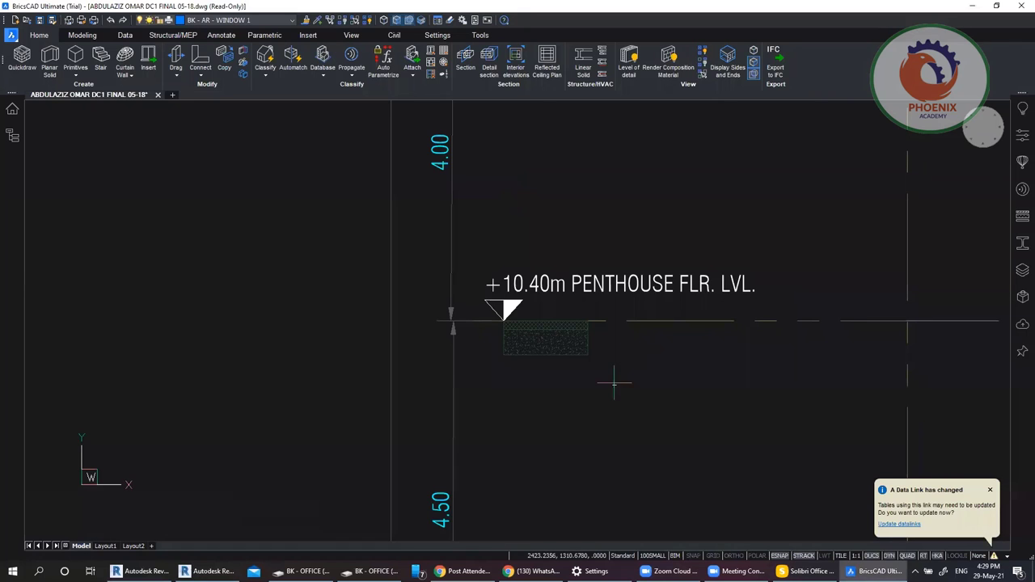
pyautogui.scroll(-4, 606, 388)
pyautogui.scroll(4, 591, 270)
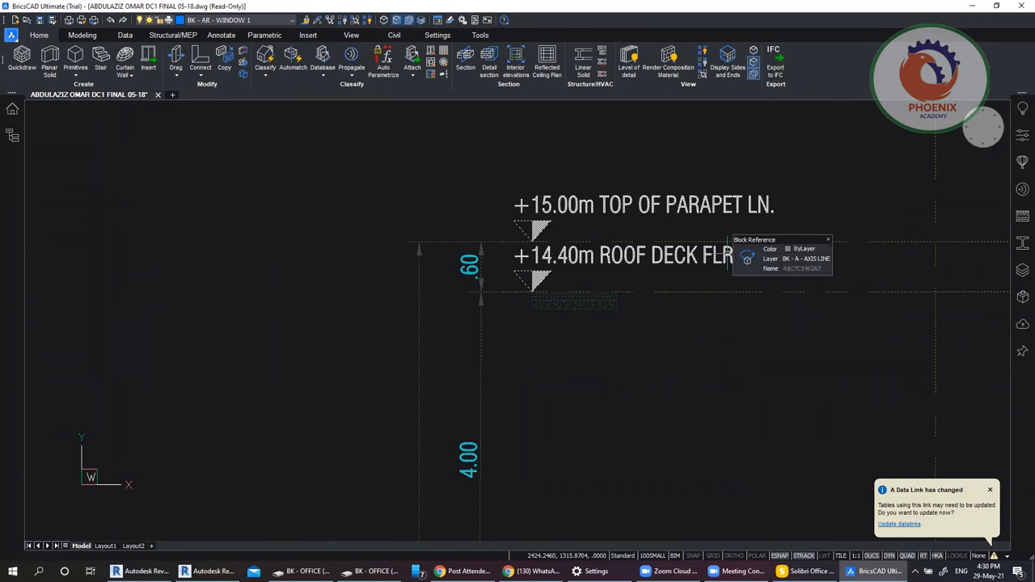
pyautogui.press('Escape')
pyautogui.press('Escape')
pyautogui.press('Escape')
pyautogui.hotkey('alt', 'Tab')
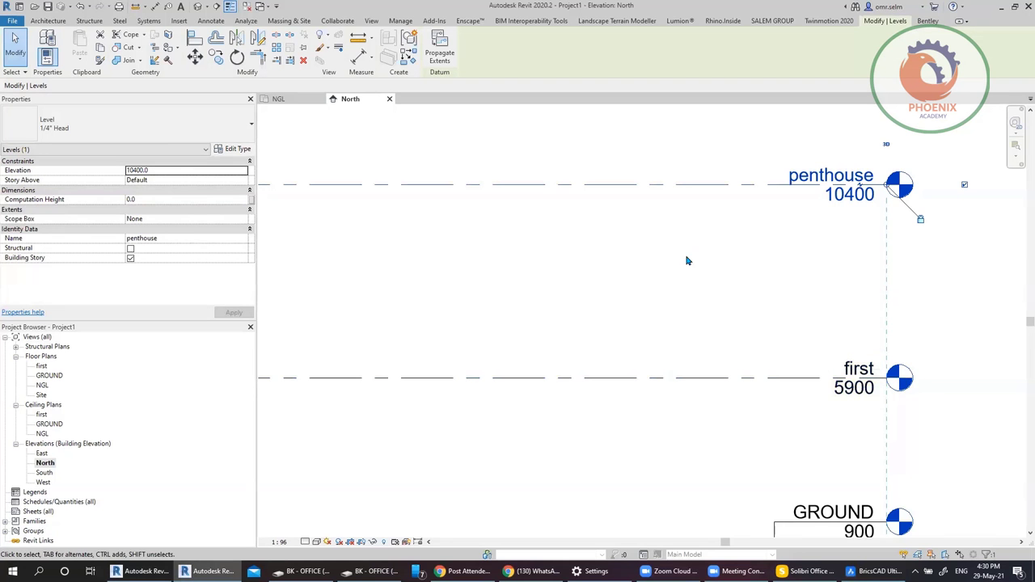
pyautogui.moveTo(686, 259); pyautogui.dragTo(684, 398, button='middle')
pyautogui.scroll(-2, 684, 399)
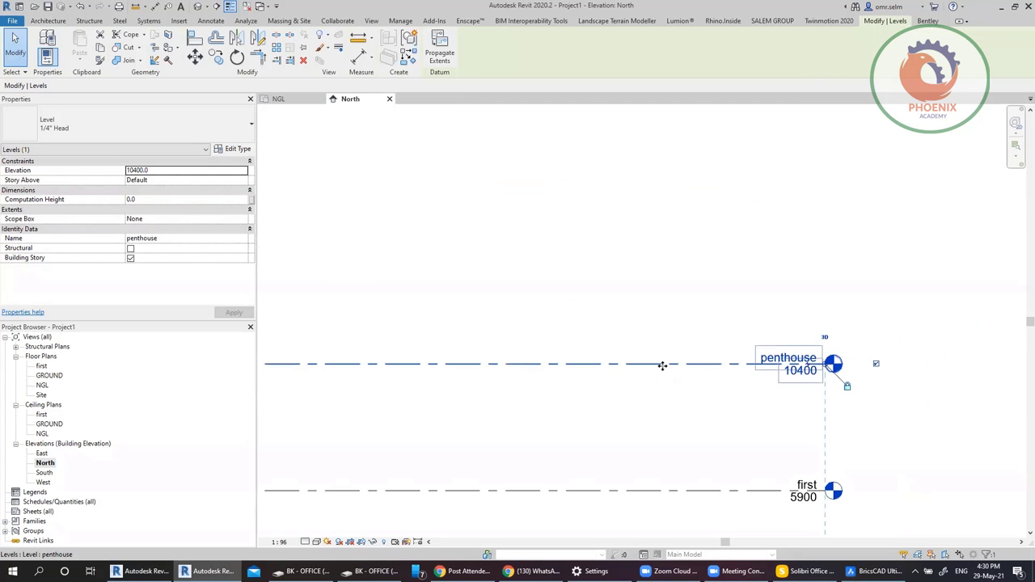
pyautogui.press('c')
pyautogui.press('o')
pyautogui.click(663, 363)
pyautogui.click(699, 224)
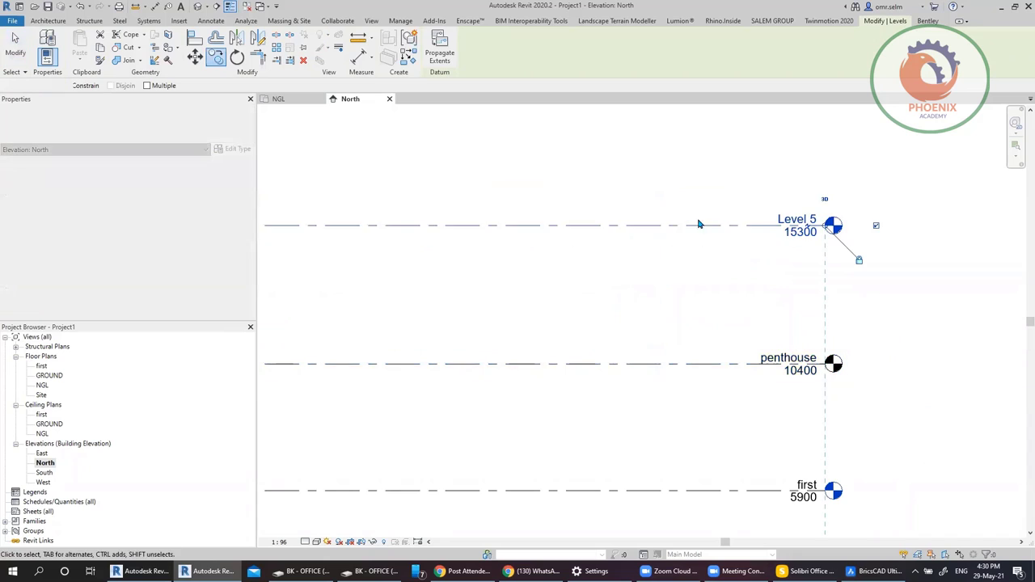
# Step: Rename the new level above the penthouse as "roof deck"
pyautogui.scroll(3, 788, 218)
pyautogui.click(777, 230)
pyautogui.write('r')
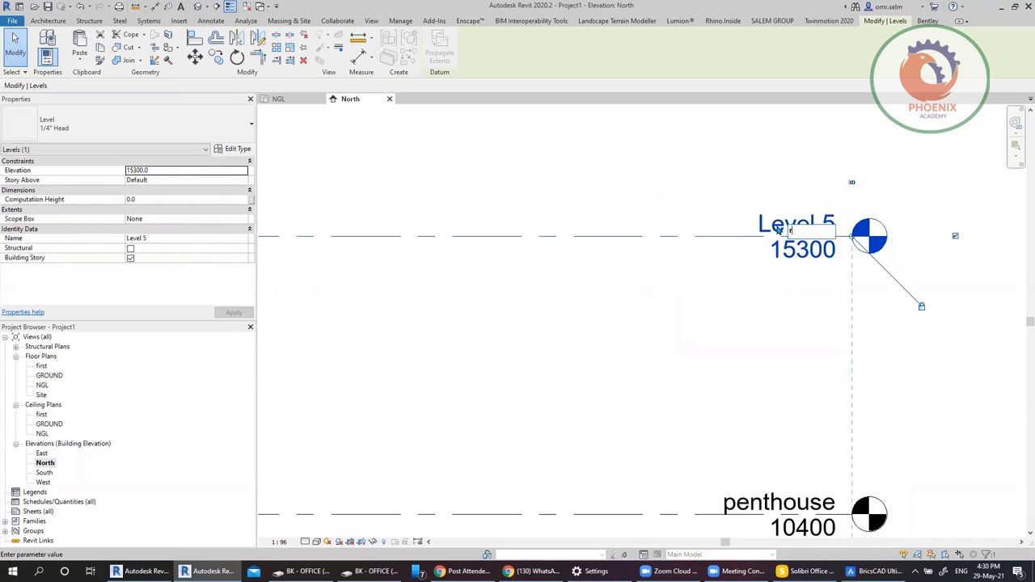
pyautogui.write('oof deck')
pyautogui.press('Return')
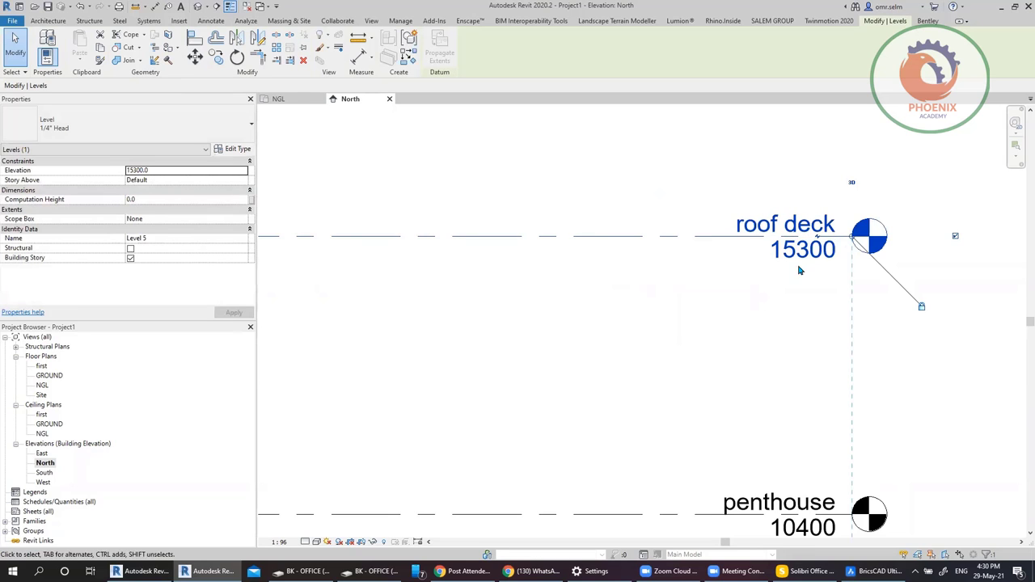
pyautogui.click(821, 258)
pyautogui.press('Return')
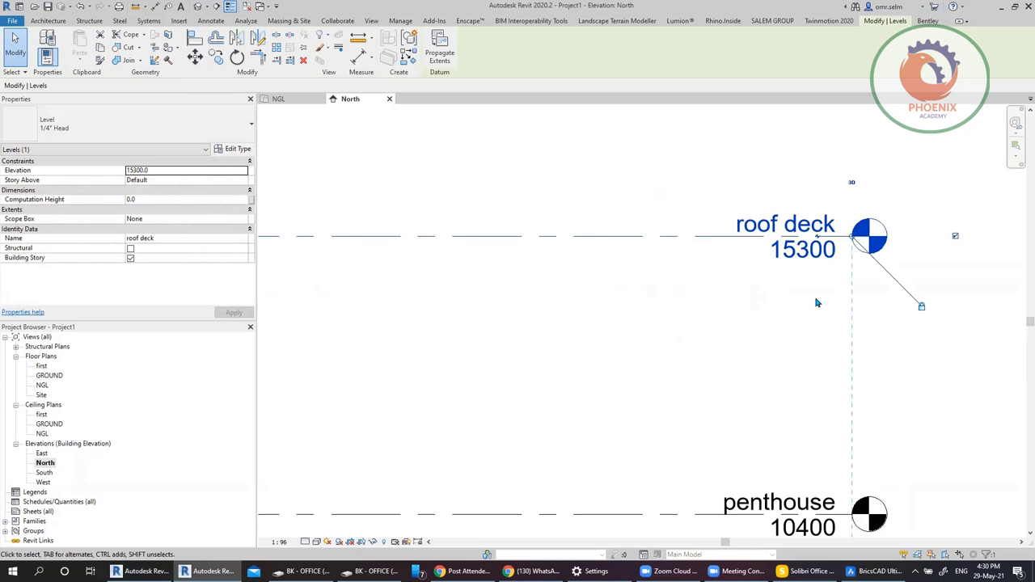
# Step: Recheck the roof deck marker in BricsCAD and set the roof deck level's elevation in Revit to 14400
pyautogui.hotkey('alt', 'Tab')
pyautogui.hotkey('alt', 'Tab')
pyautogui.click(804, 248)
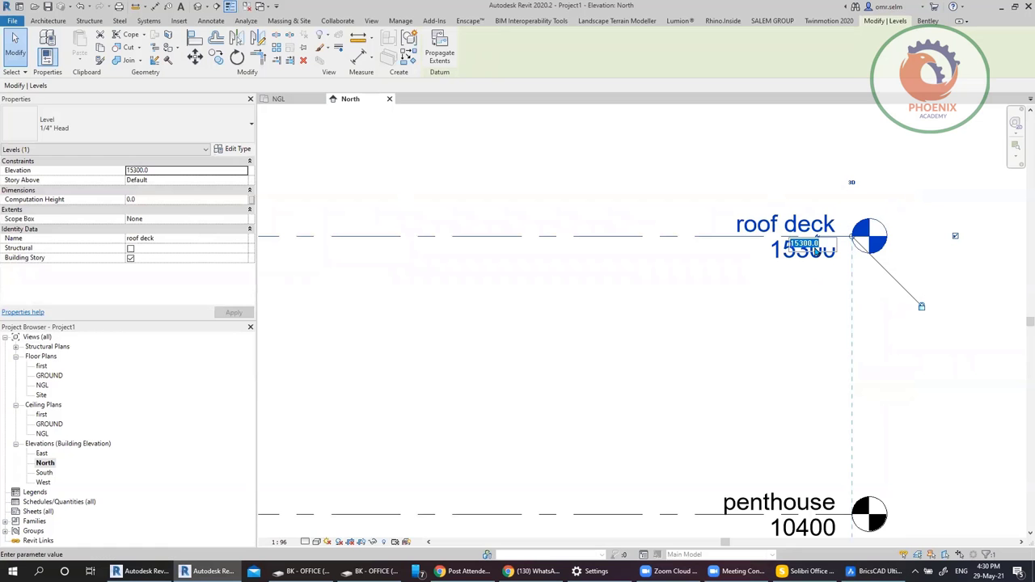
pyautogui.write('144')
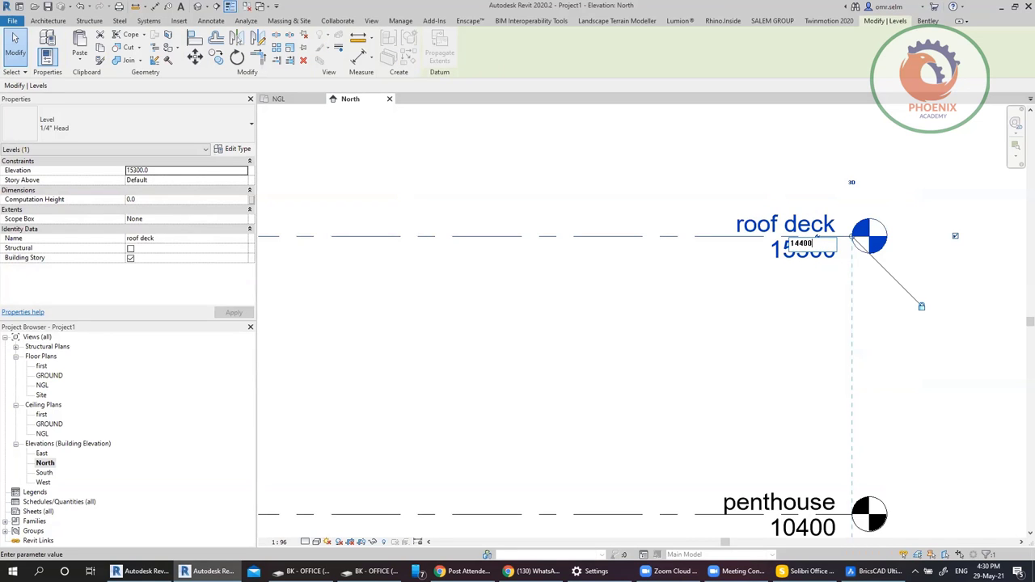
pyautogui.write('00')
pyautogui.press('Return')
pyautogui.click(730, 400)
pyautogui.scroll(-2, 727, 388)
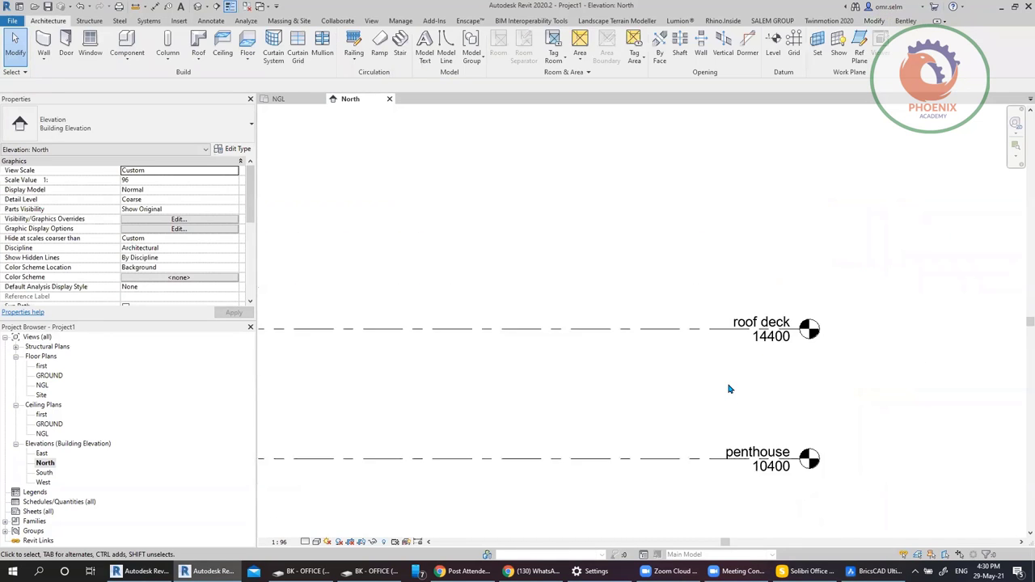
# Step: Check the top of parapet marker in BricsCAD, and copy the roof deck level about 3100 mm upward in Revit
pyautogui.hotkey('alt', 'Tab')
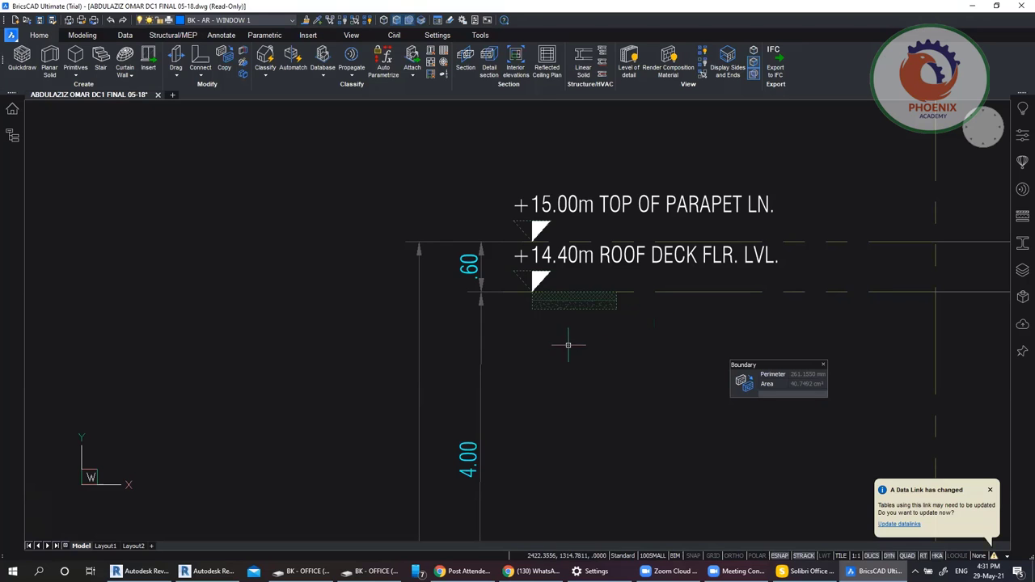
pyautogui.click(693, 206)
pyautogui.click(473, 204)
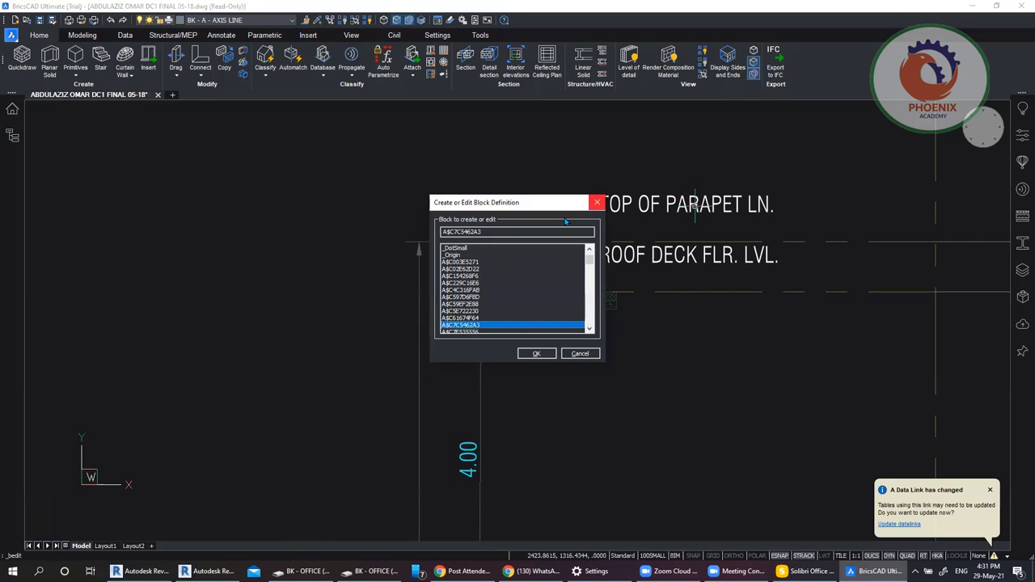
pyautogui.press('Escape')
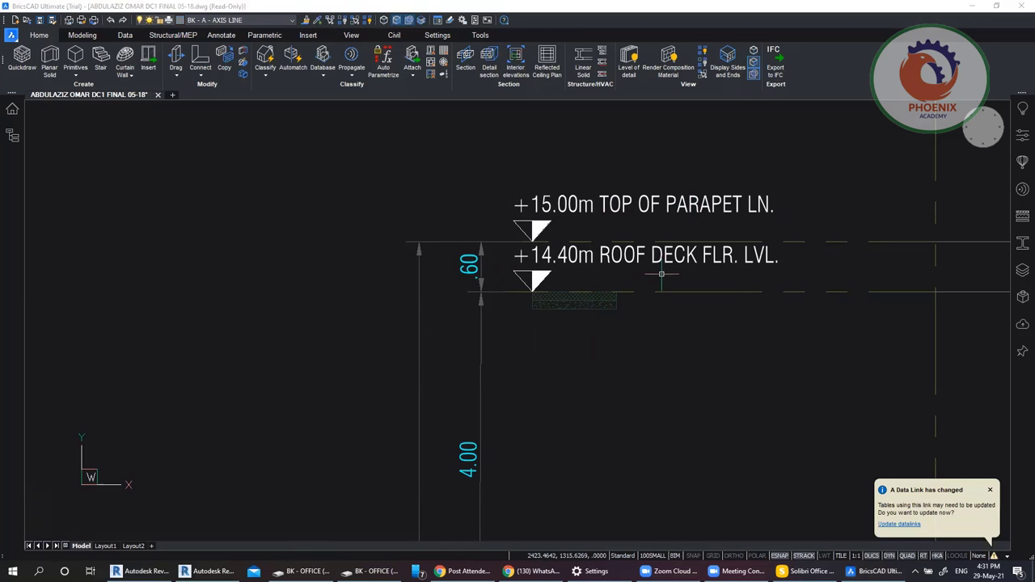
pyautogui.hotkey('alt', 'Tab')
pyautogui.click(643, 344)
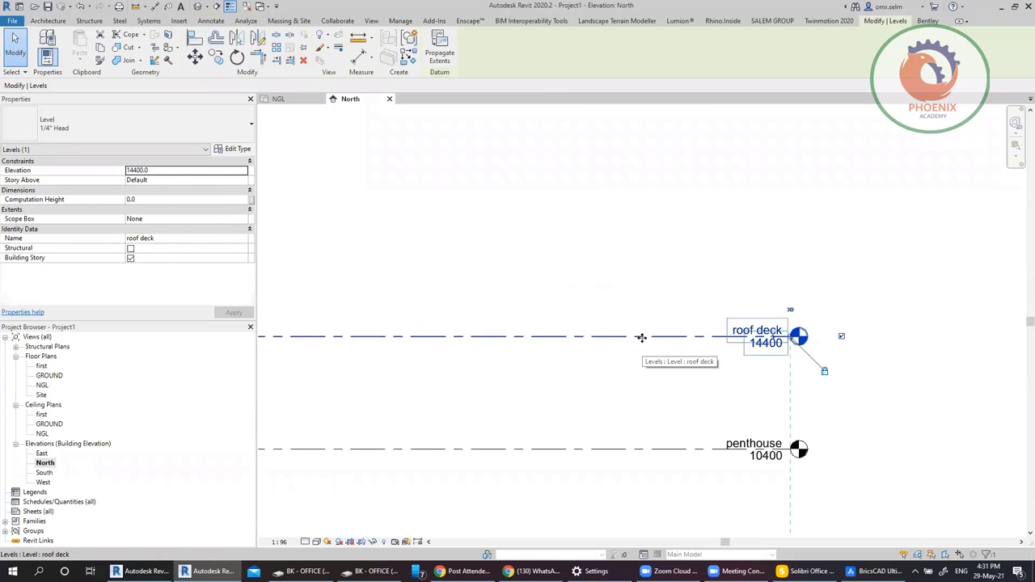
pyautogui.press('c')
pyautogui.press('o')
pyautogui.click(628, 316)
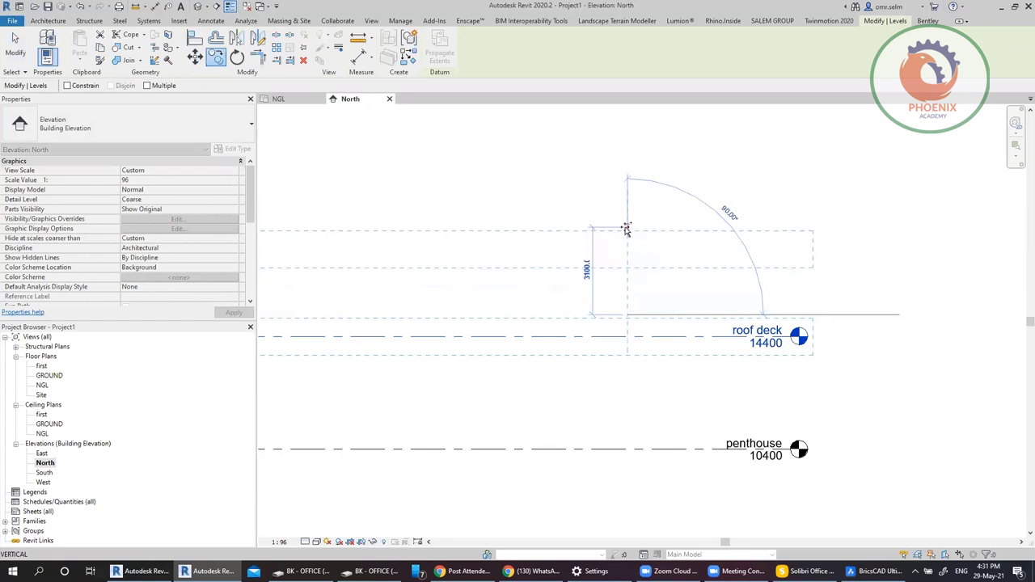
pyautogui.click(626, 230)
# Step: Verify the parapet height in BricsCAD and set the topmost level's elevation in Revit to 15000
pyautogui.click(766, 256)
pyautogui.write('17500')
pyautogui.press('Return')
pyautogui.hotkey('alt', 'Tab')
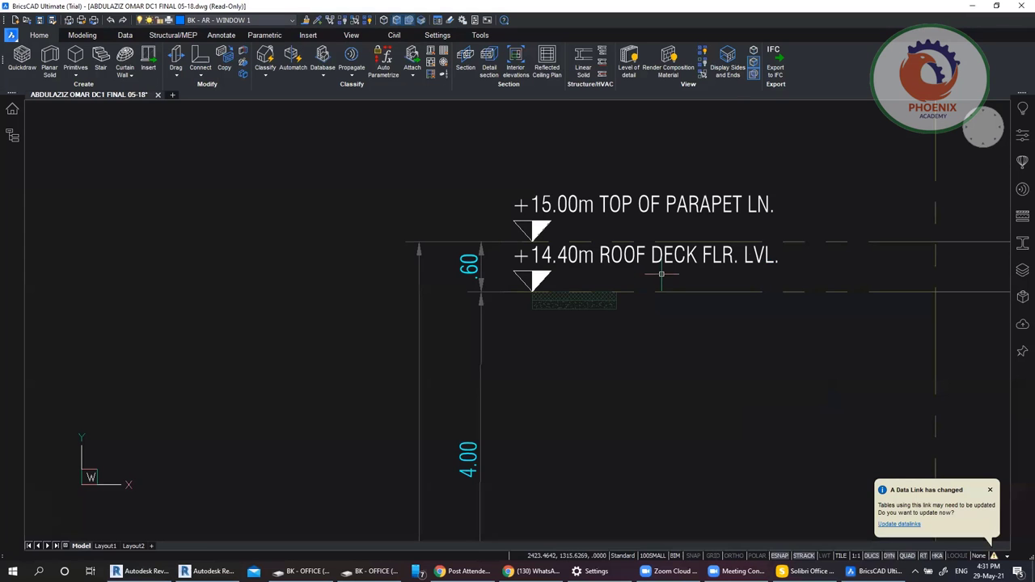
pyautogui.hotkey('alt', 'Tab')
pyautogui.click(766, 255)
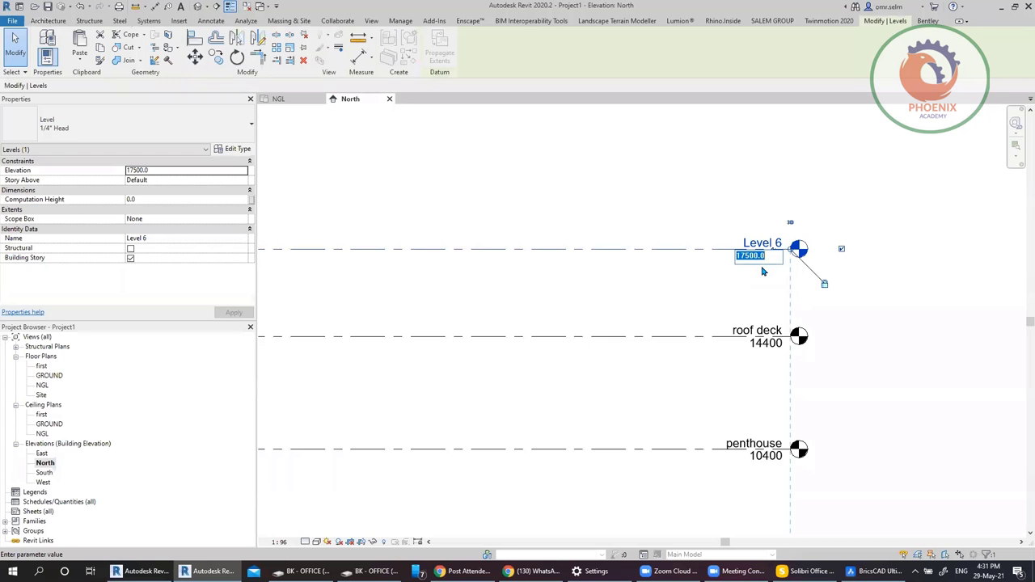
pyautogui.write('15000')
pyautogui.press('Return')
# Step: Rename the topmost level as "top of paraapet" and compare it with the parapet marker in BricsCAD
pyautogui.click(745, 312)
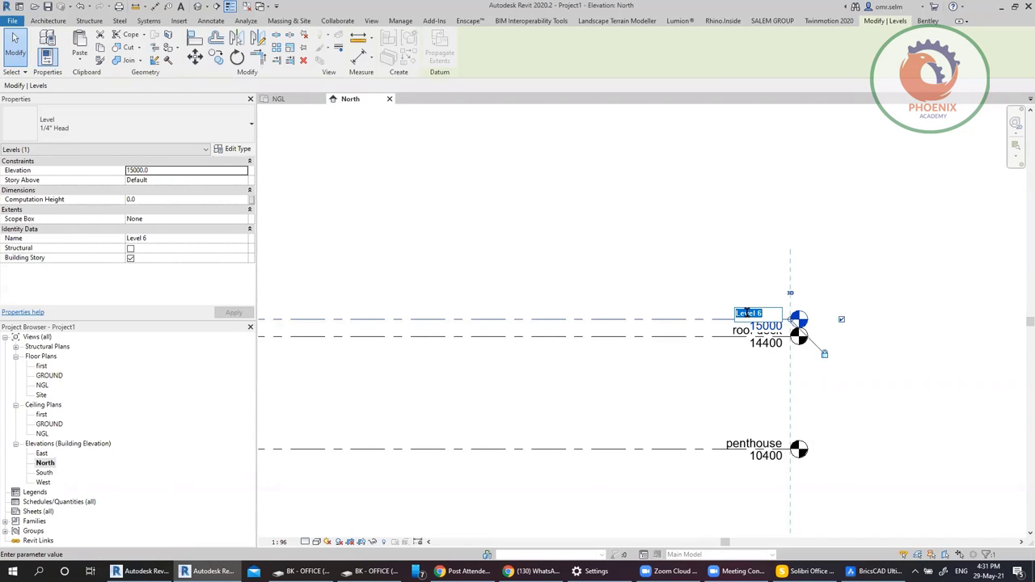
pyautogui.write('to')
pyautogui.write('p of paraapet')
pyautogui.press('Return')
pyautogui.hotkey('alt', 'Tab')
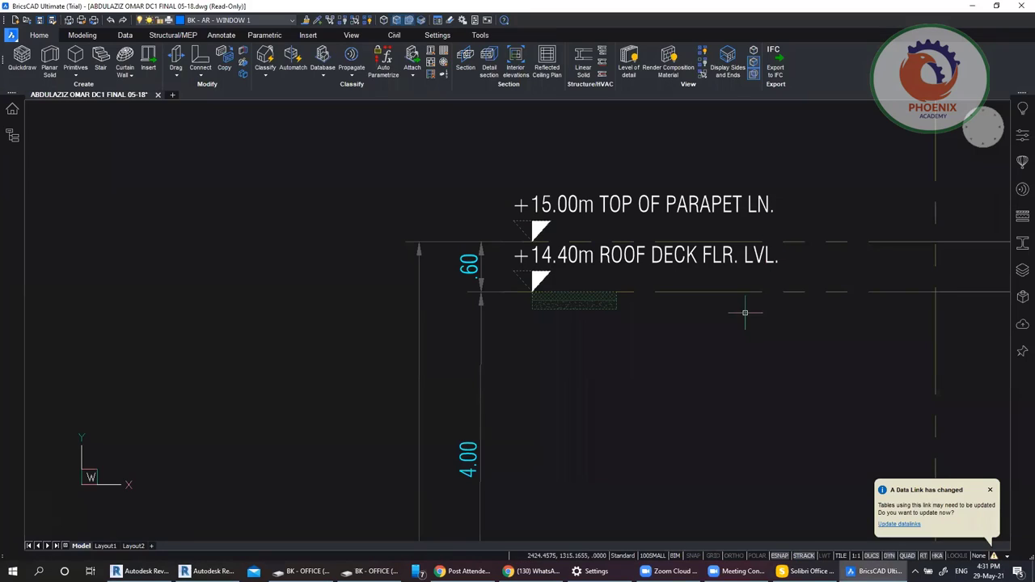
pyautogui.hotkey('alt', 'Tab')
pyautogui.click(674, 268)
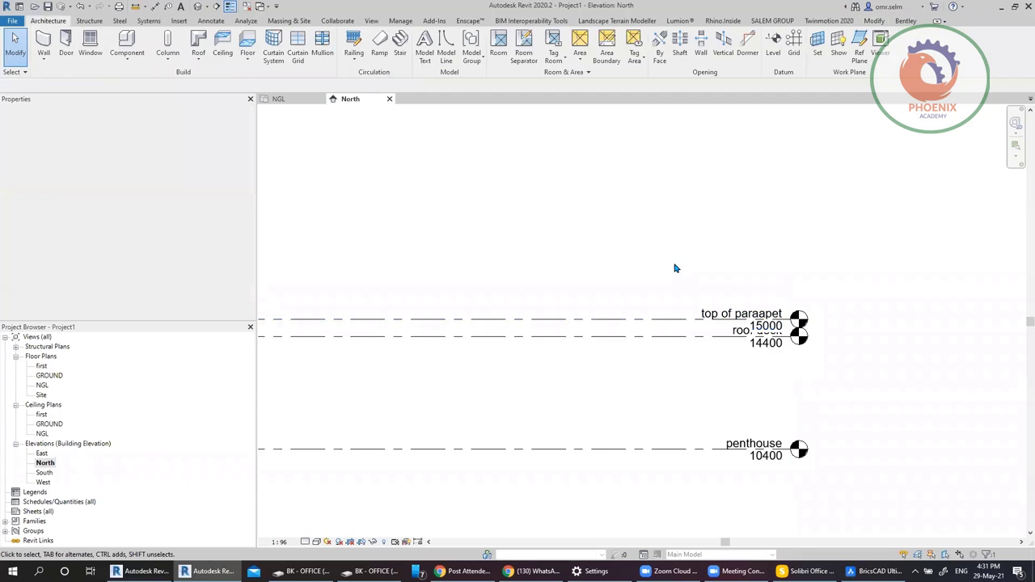
# Step: Review the full stack of levels from NGL to the parapet, comparing their heads with the listed plan views
pyautogui.scroll(-3, 632, 214)
pyautogui.moveTo(762, 358); pyautogui.dragTo(801, 254, button='middle')
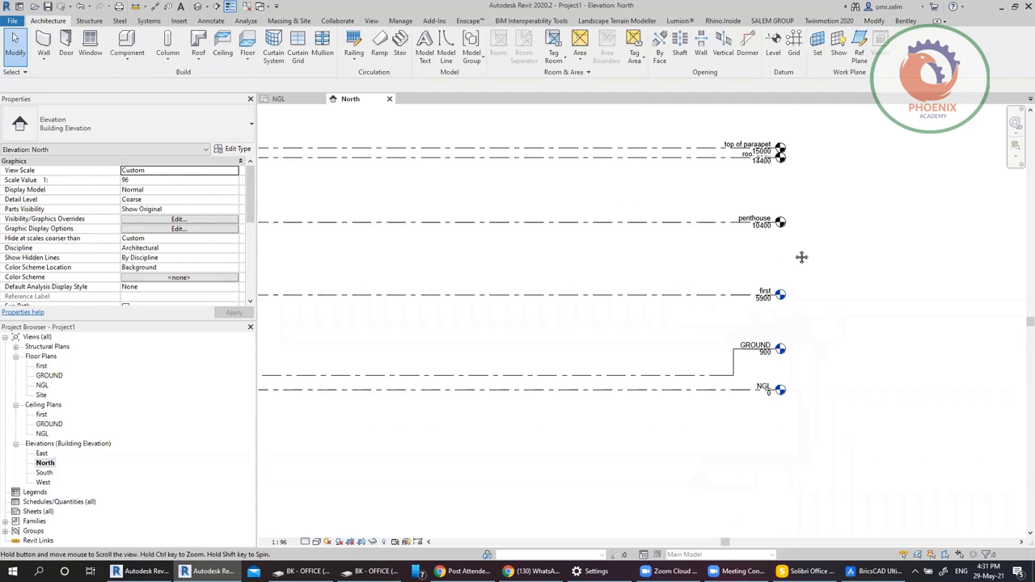
pyautogui.scroll(3, 756, 354)
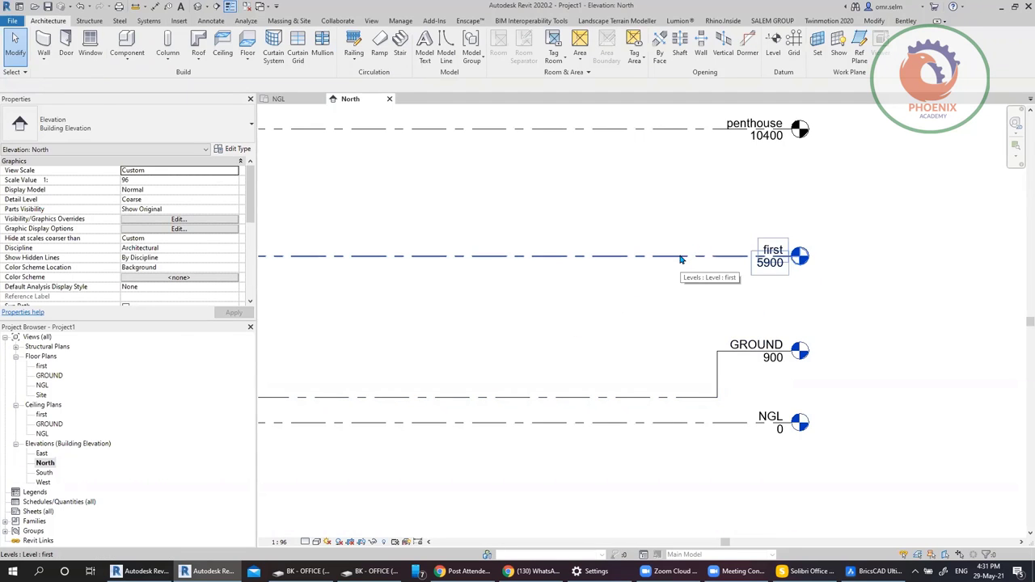
pyautogui.moveTo(685, 147); pyautogui.dragTo(653, 298, button='middle')
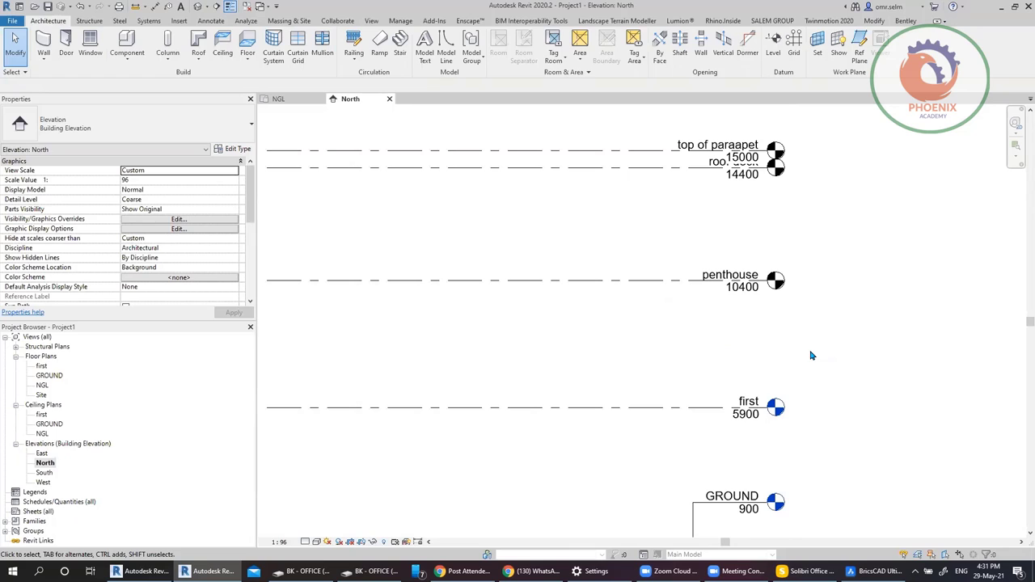
pyautogui.click(422, 404)
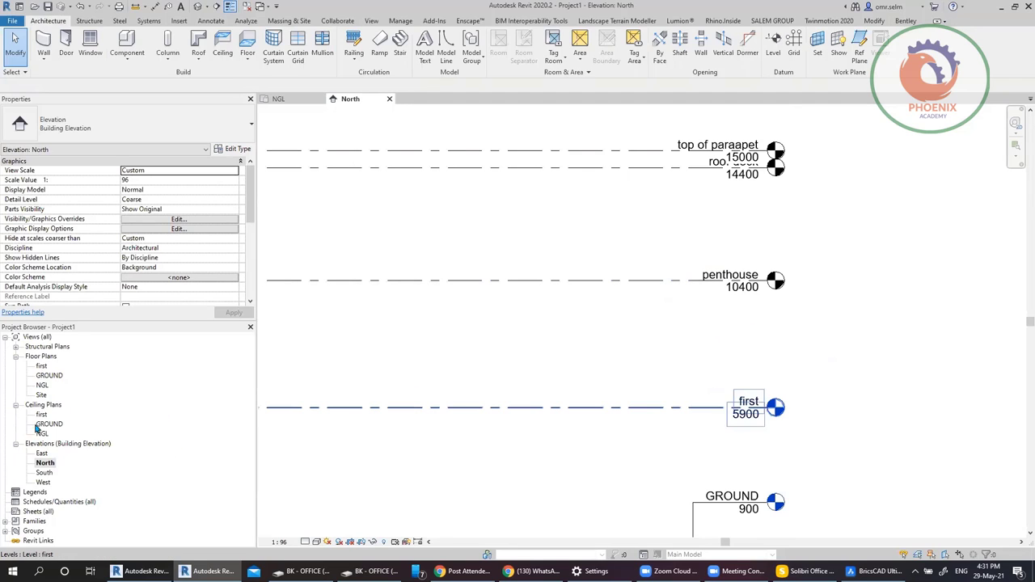
pyautogui.press('Escape')
pyautogui.scroll(-1, 679, 340)
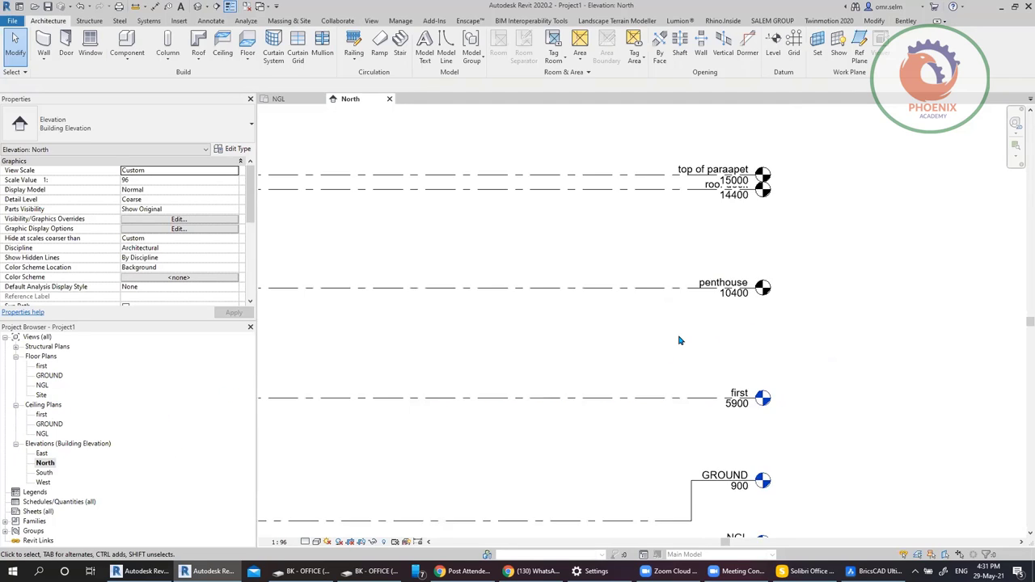
# Step: Inspect the plan view types available while placing a trial level between first and penthouse, without keeping the level
pyautogui.scroll(-1, 679, 340)
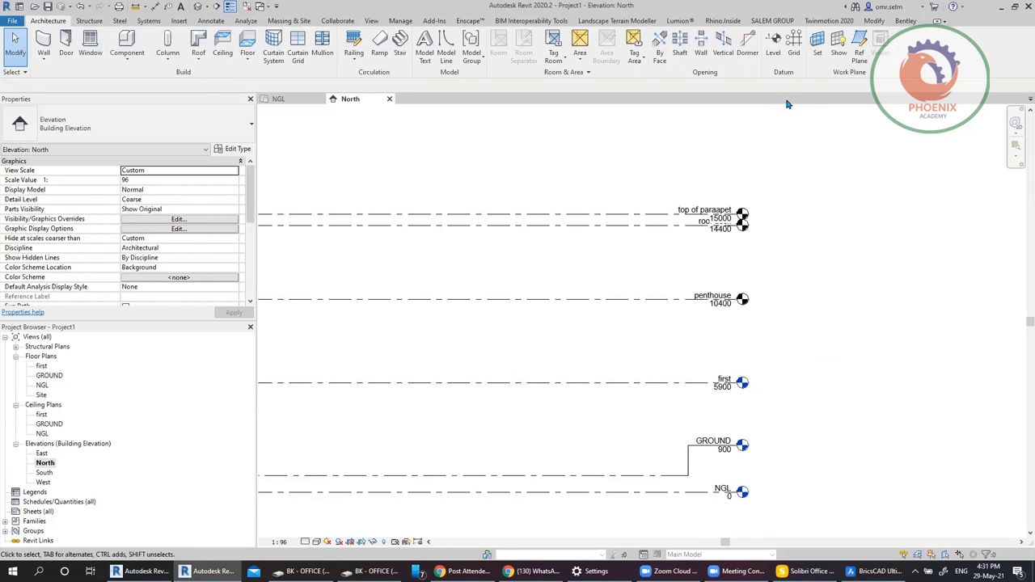
pyautogui.click(773, 47)
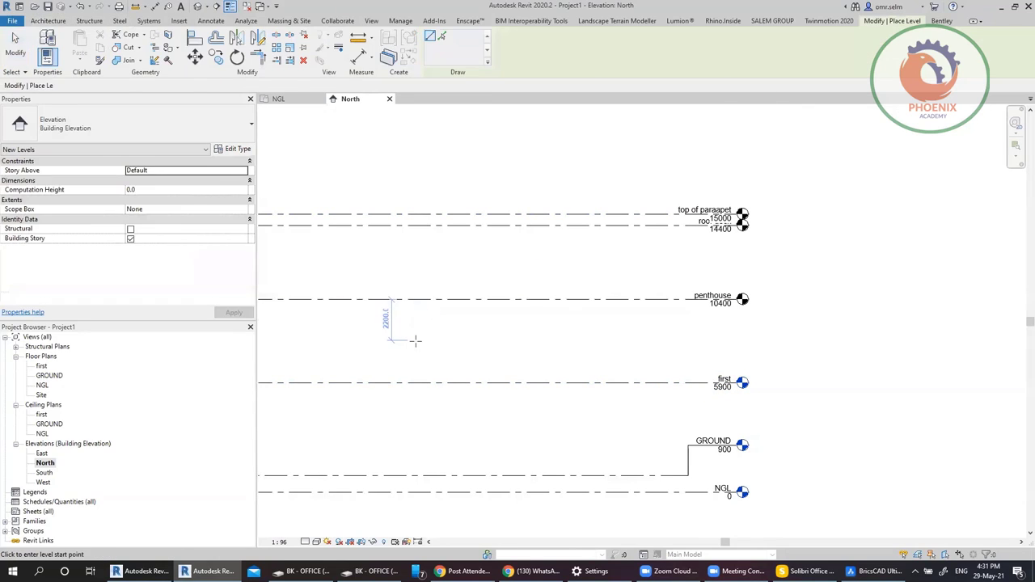
pyautogui.click(415, 340)
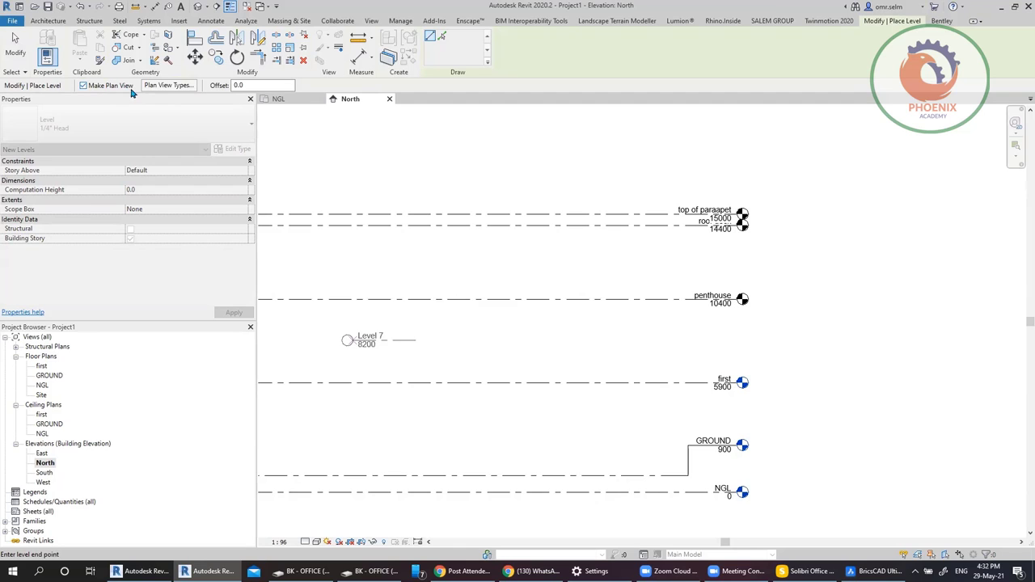
pyautogui.click(158, 86)
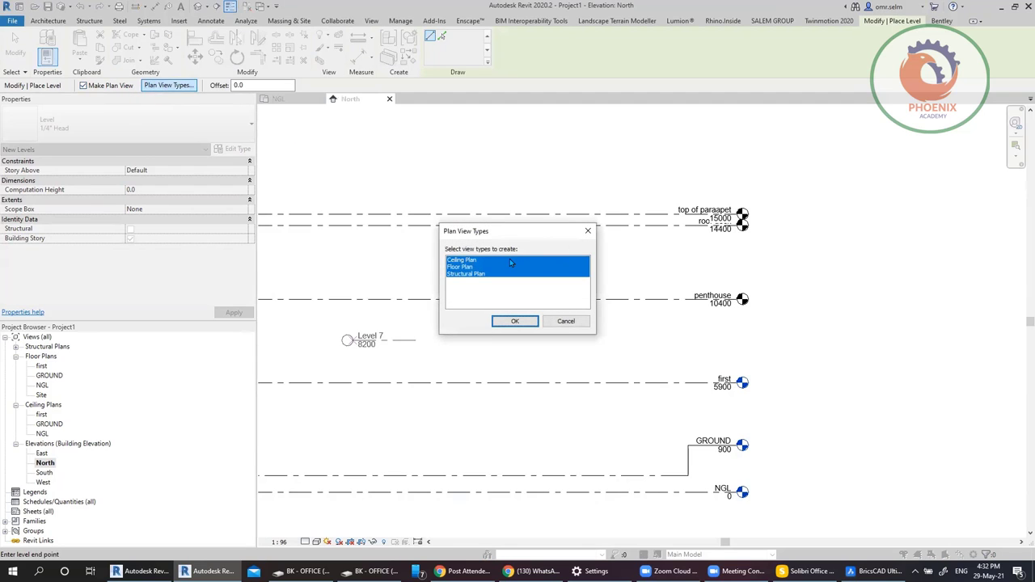
pyautogui.click(462, 264)
pyautogui.click(470, 276)
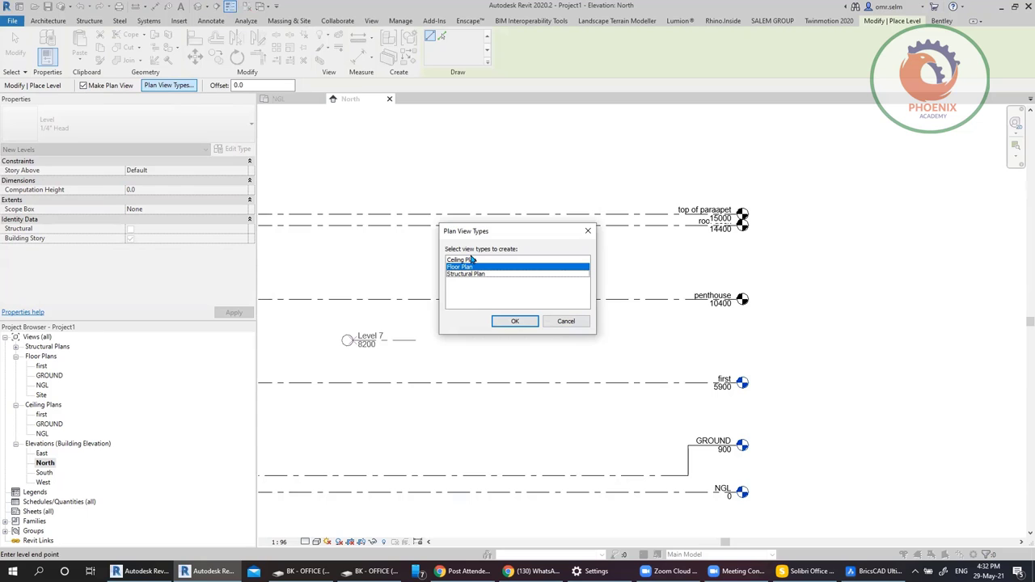
pyautogui.click(565, 321)
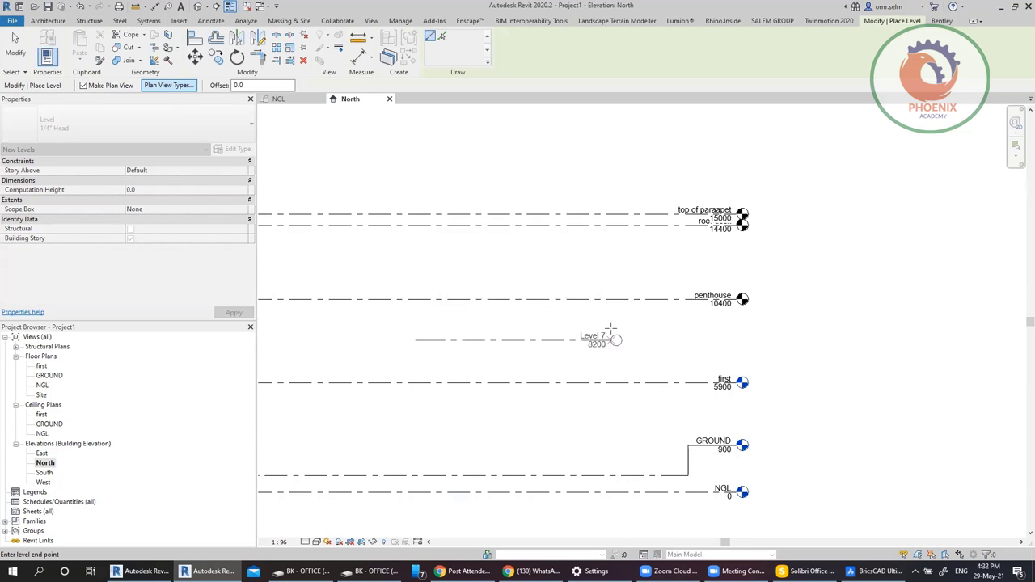
pyautogui.press('Escape')
pyautogui.press('Escape')
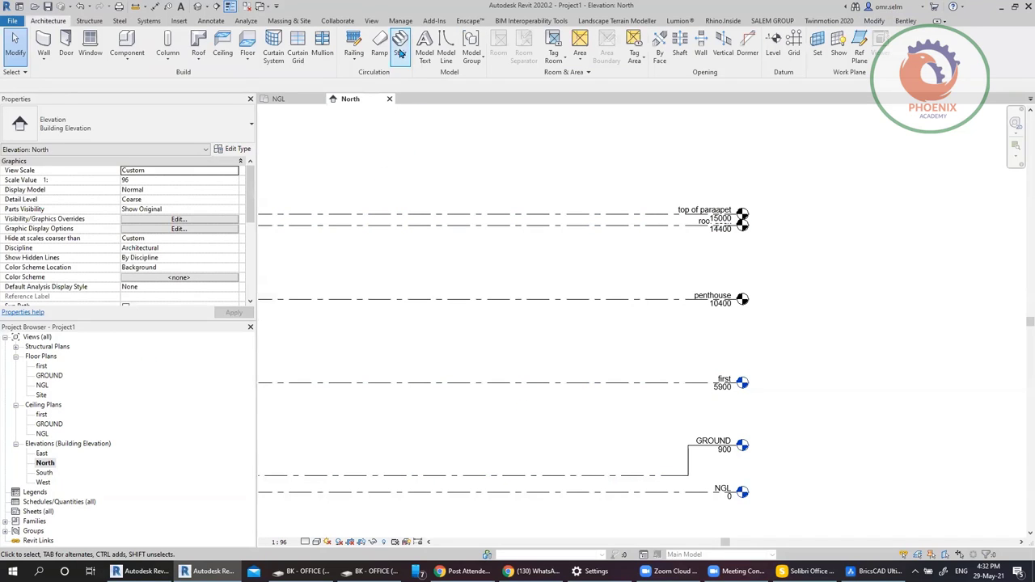
# Step: Start new floor plan views and select the penthouse, roof deck and top of paraapet levels, keeping existing views from being duplicated
pyautogui.click(377, 22)
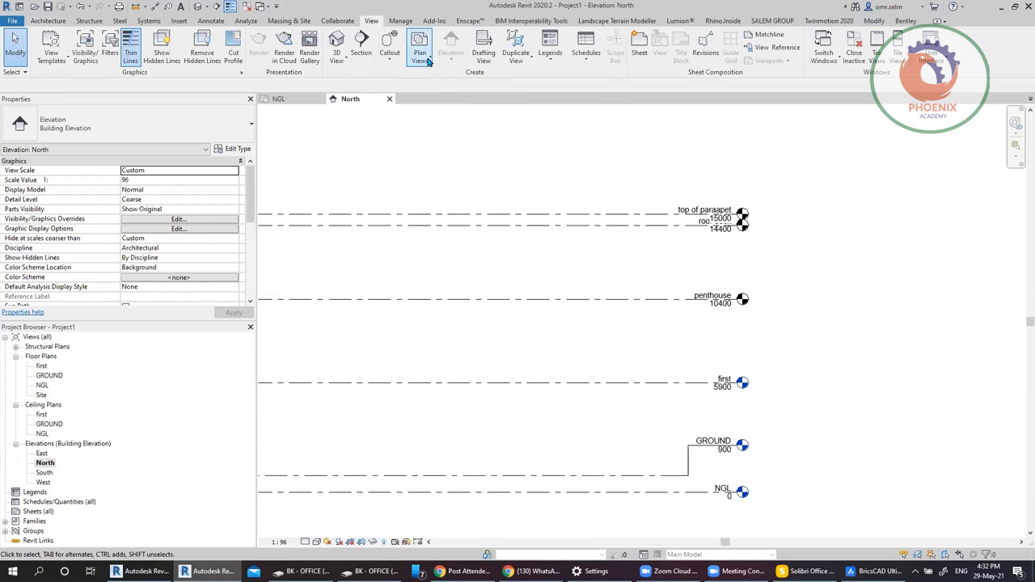
pyautogui.click(421, 56)
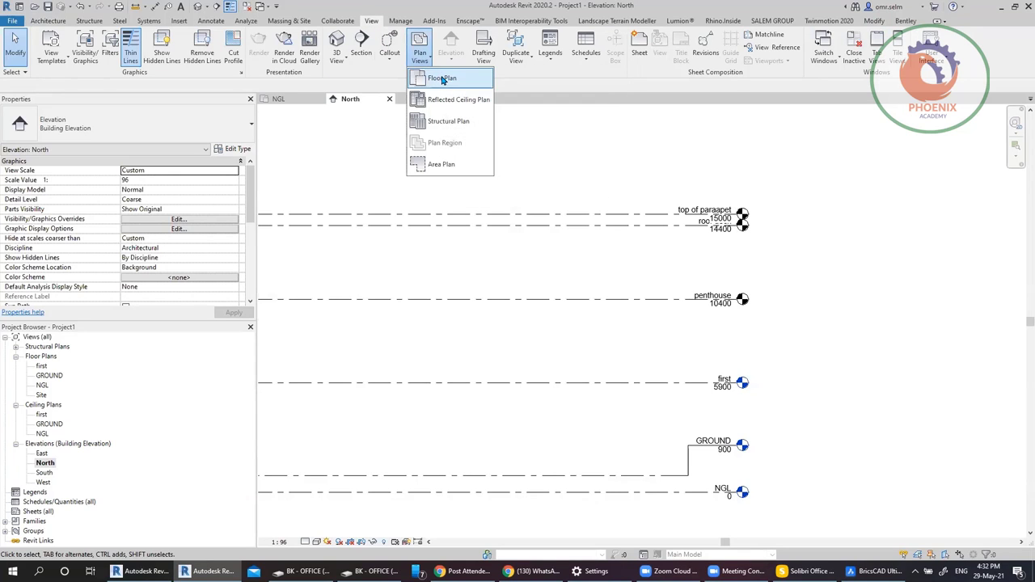
pyautogui.click(442, 80)
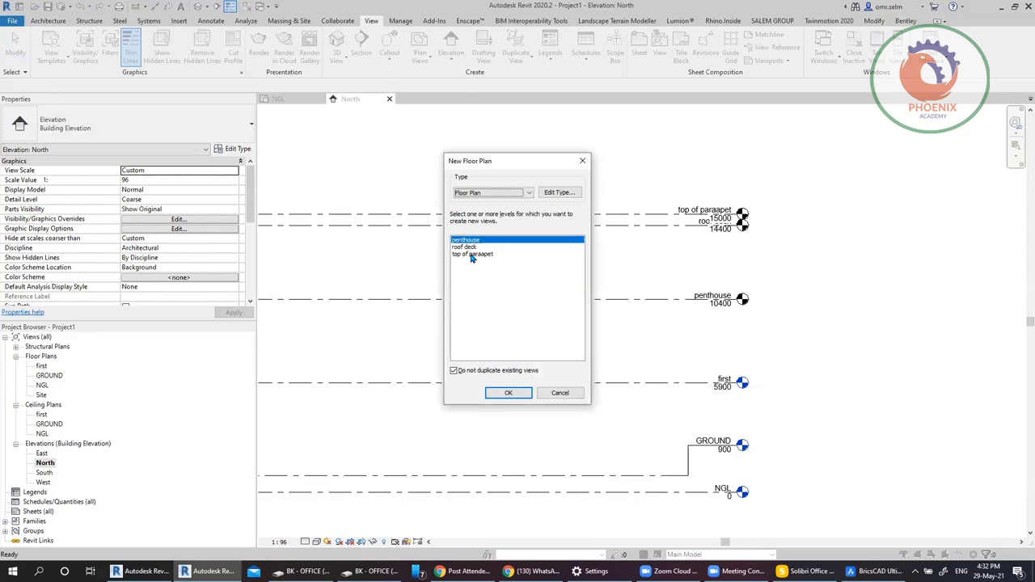
pyautogui.click(477, 372)
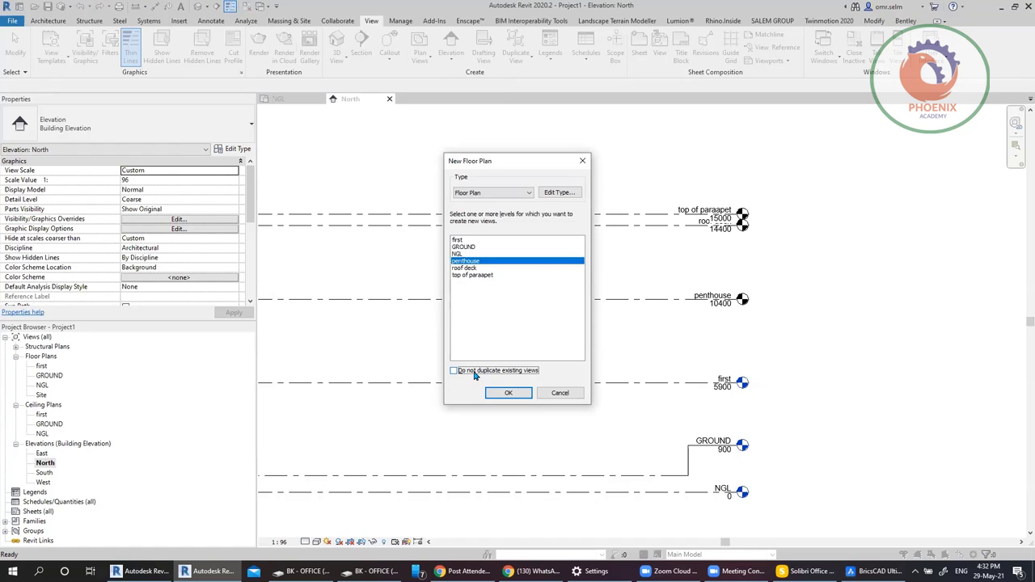
pyautogui.click(475, 372)
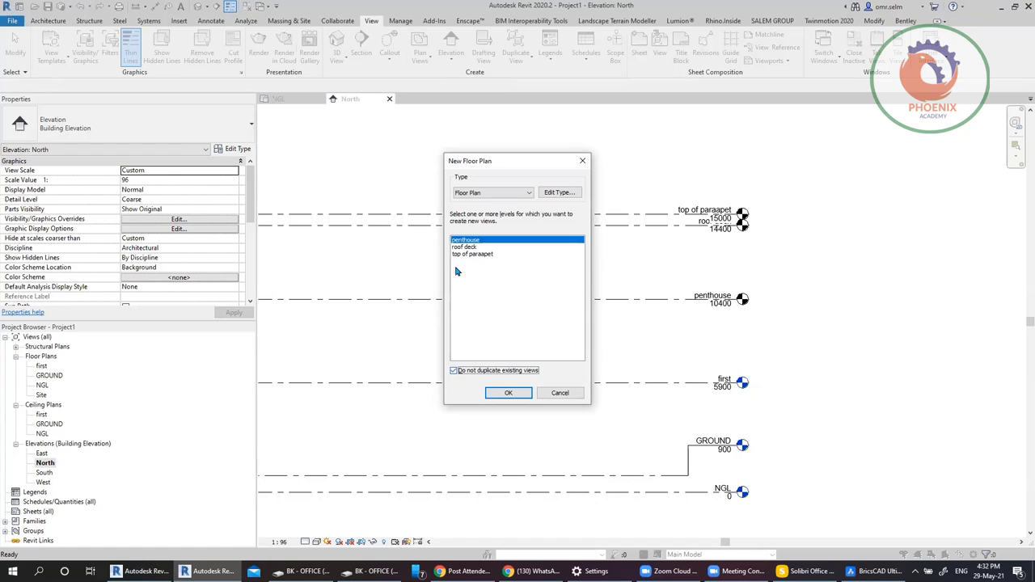
pyautogui.keyDown('ctrl'); pyautogui.click(477, 248); pyautogui.keyUp('ctrl')
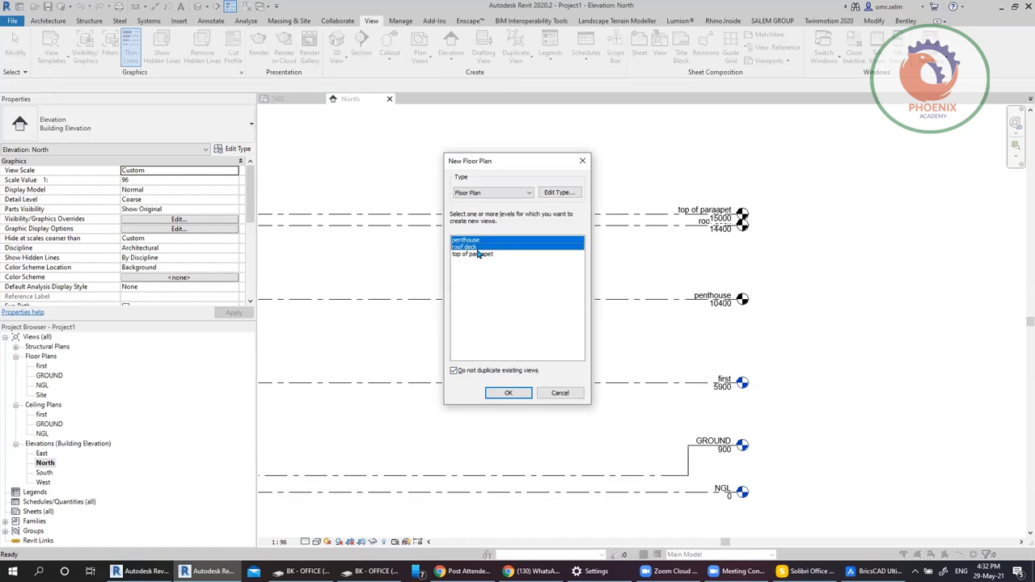
pyautogui.keyDown('ctrl'); pyautogui.click(480, 254); pyautogui.keyUp('ctrl')
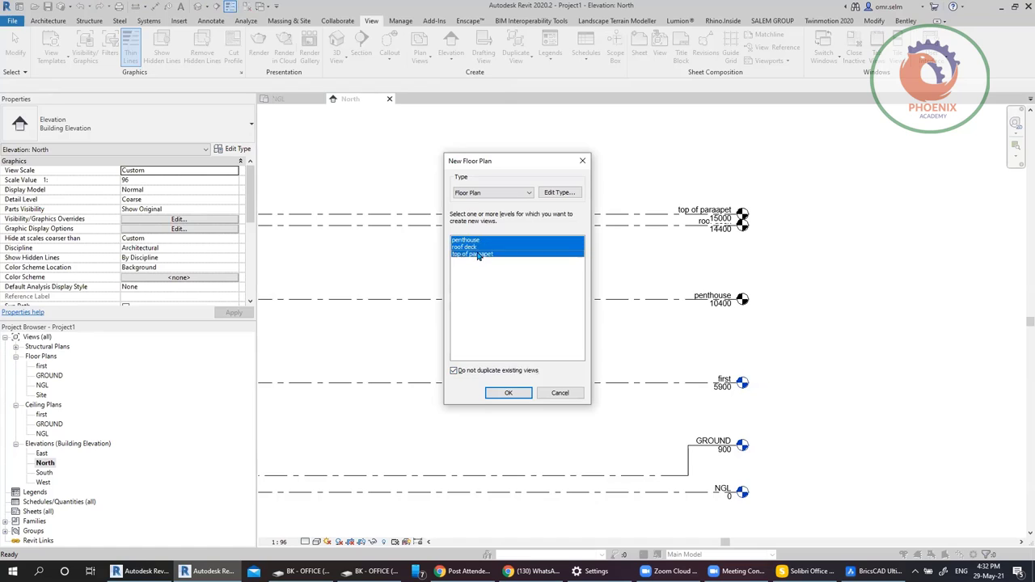
# Step: Inspect the Architectural Plan template in the floor plan type properties without assigning it, and create the floor plans for the selected levels
pyautogui.click(501, 191)
pyautogui.click(502, 200)
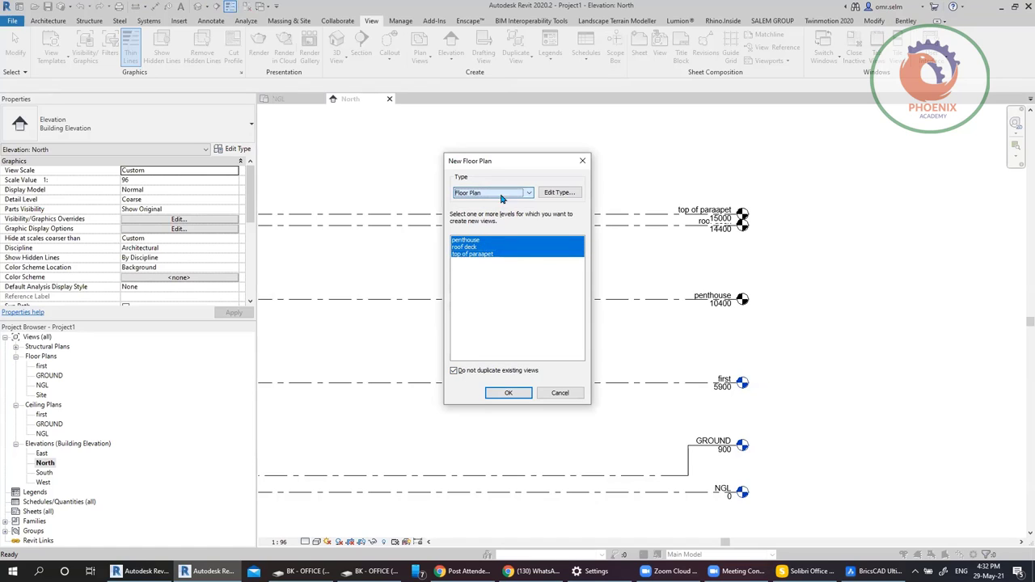
pyautogui.click(560, 196)
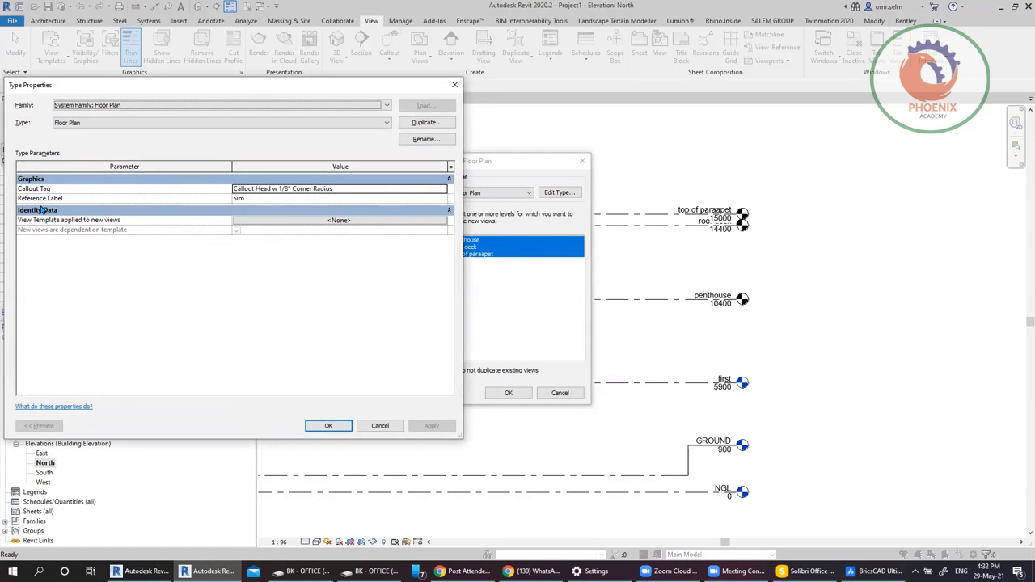
pyautogui.click(312, 221)
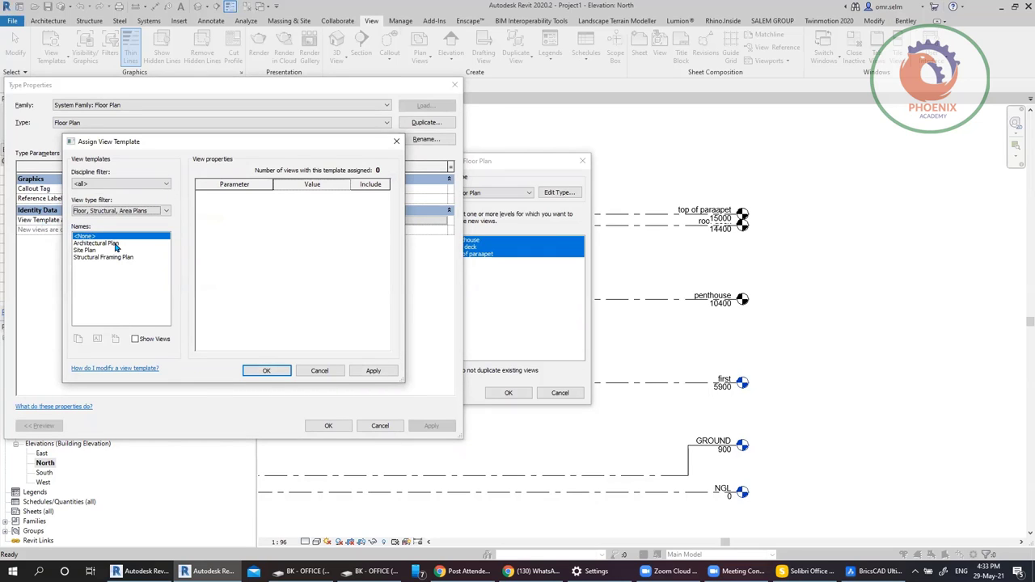
pyautogui.click(101, 243)
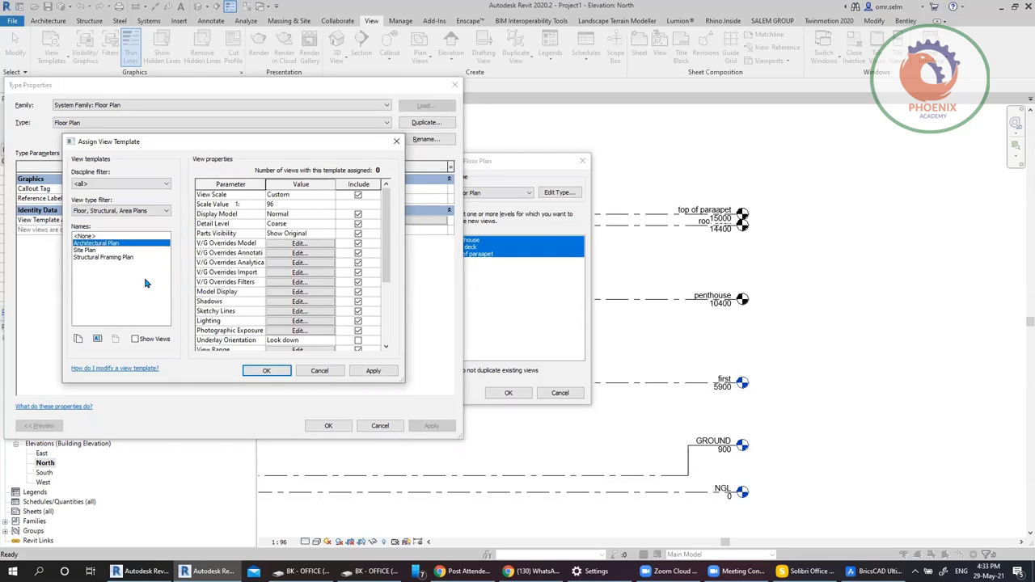
pyautogui.click(320, 370)
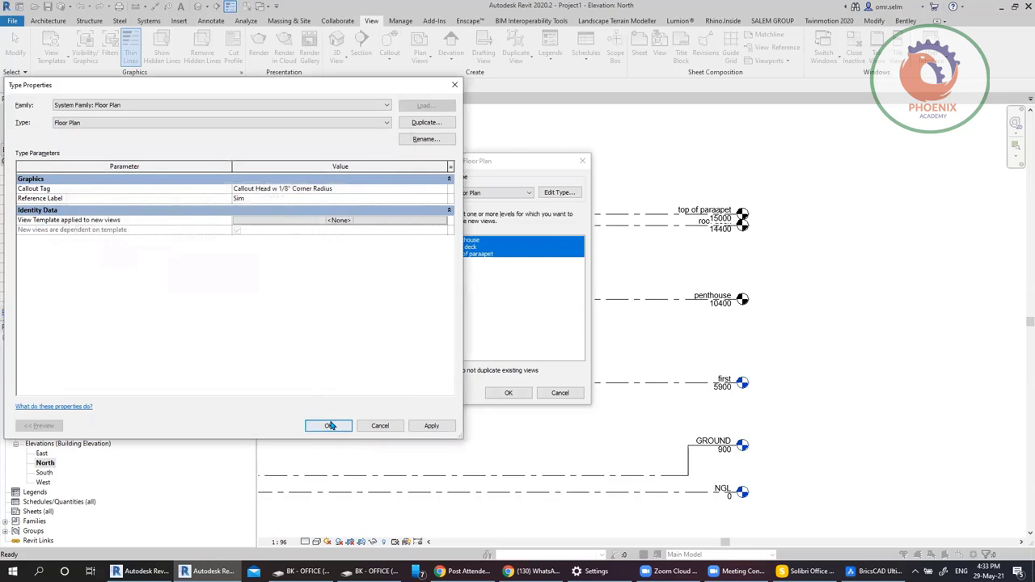
pyautogui.click(330, 426)
pyautogui.click(490, 393)
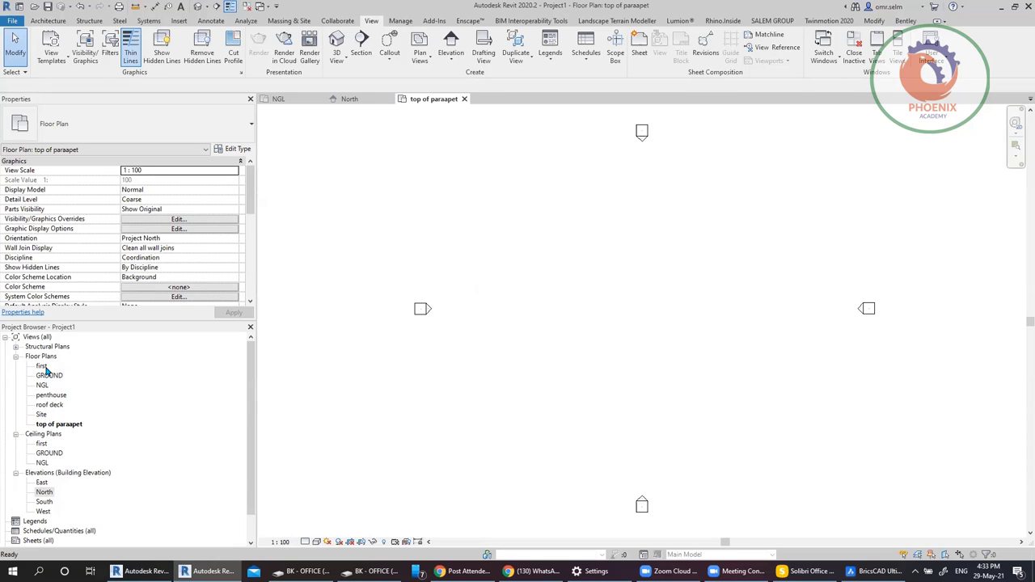
# Step: Select the Discipline scheme for organizing the project's views and open its properties for editing
pyautogui.click(42, 366)
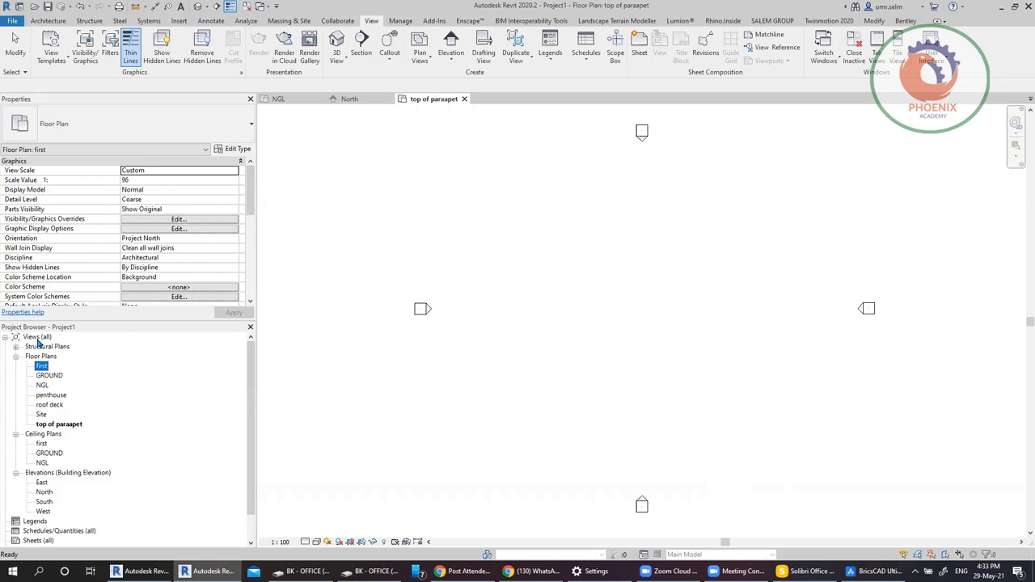
pyautogui.rightClick(38, 337)
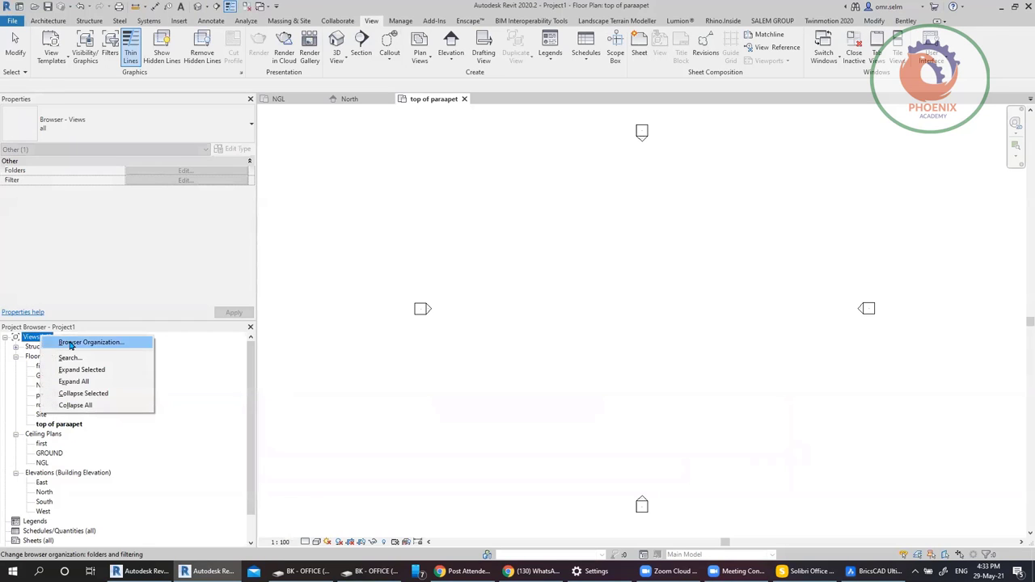
pyautogui.click(71, 344)
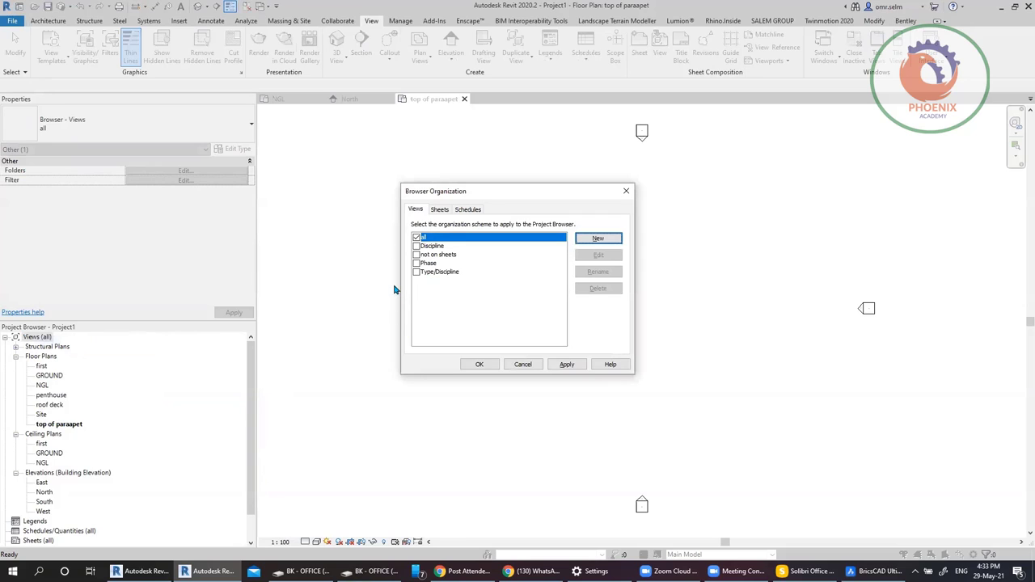
pyautogui.click(416, 246)
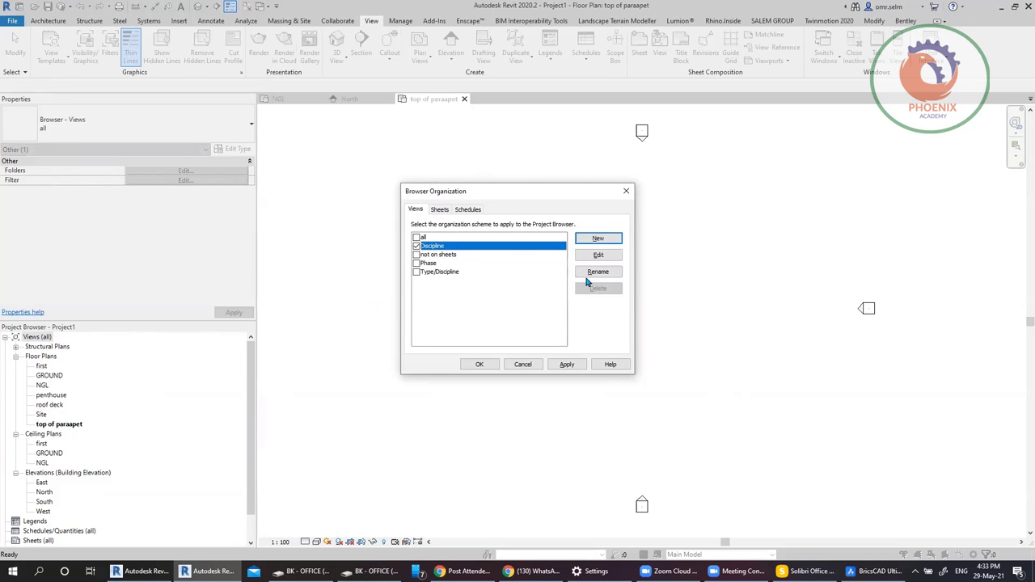
pyautogui.click(598, 255)
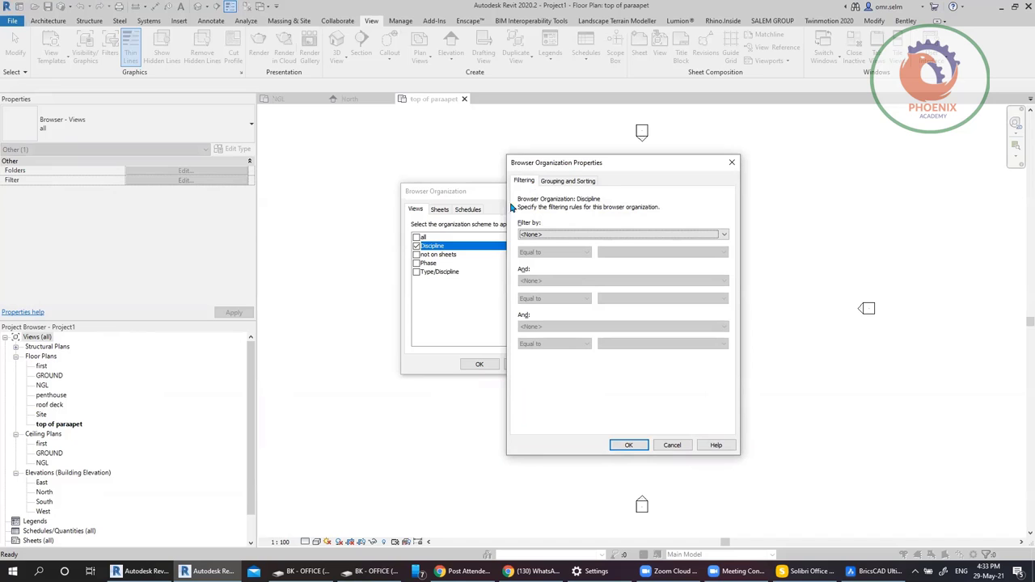
# Step: Try filtering the Discipline scheme by discipline equal to Architectural, and reset the filter to None
pyautogui.click(566, 234)
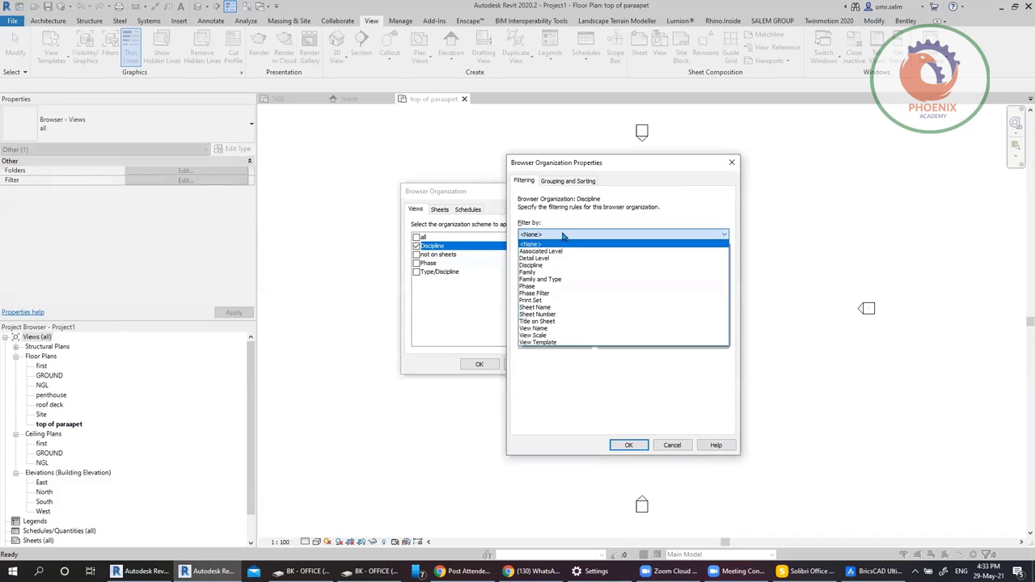
pyautogui.click(531, 266)
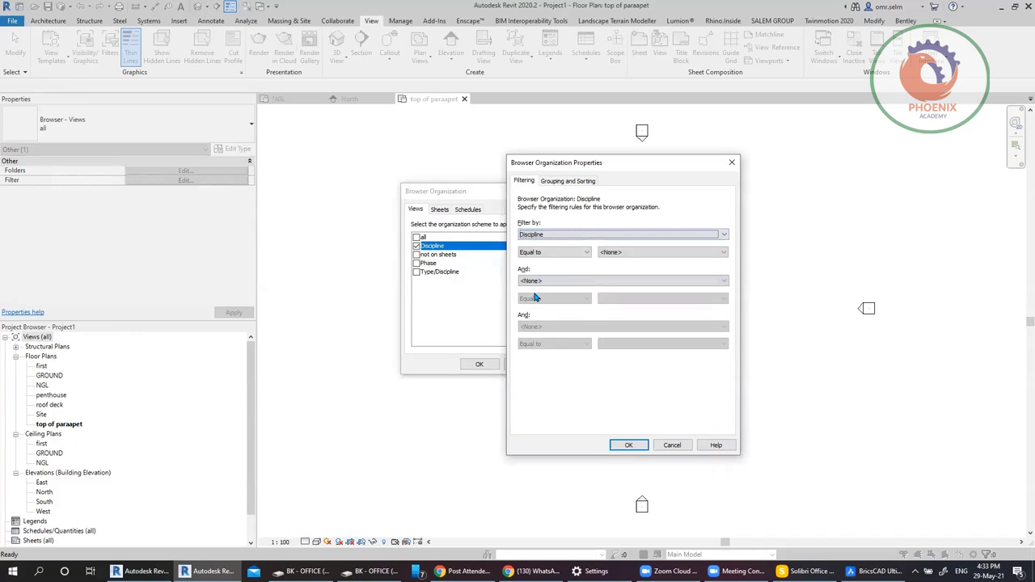
pyautogui.click(635, 252)
pyautogui.click(631, 269)
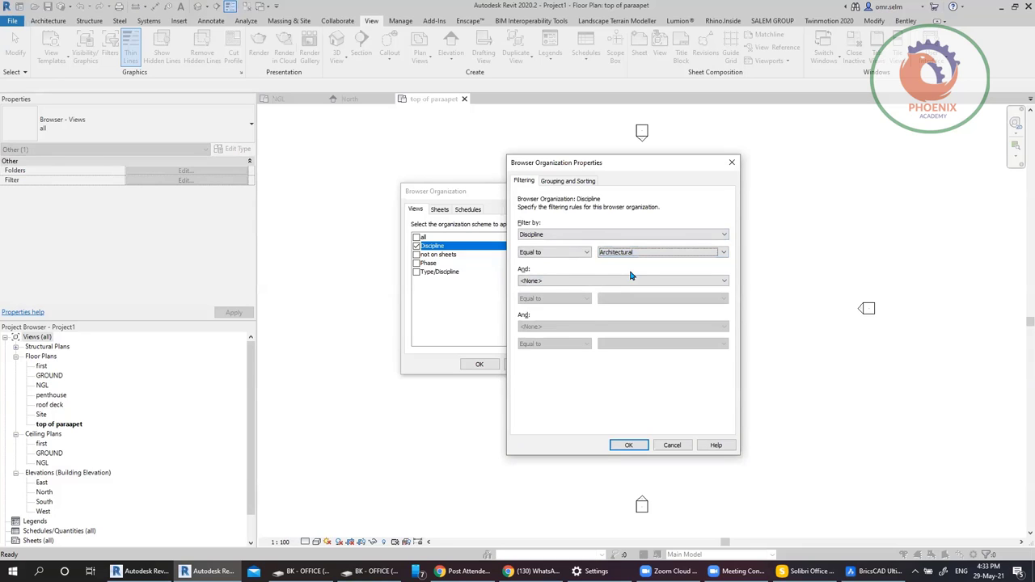
pyautogui.click(539, 236)
pyautogui.click(548, 244)
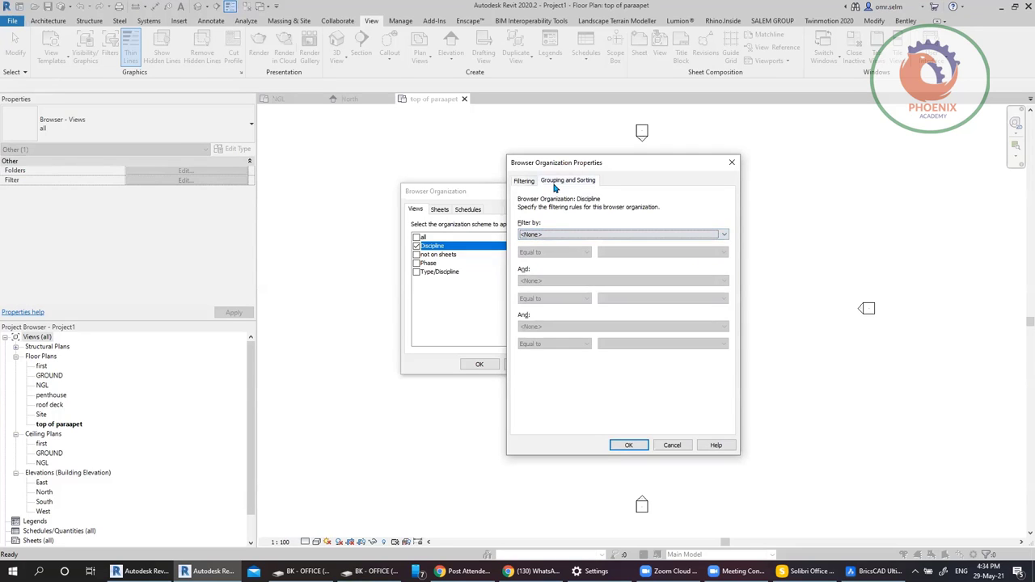
# Step: Set the Discipline scheme to sort views by Associated Level, and apply the scheme to the Project Browser
pyautogui.click(554, 185)
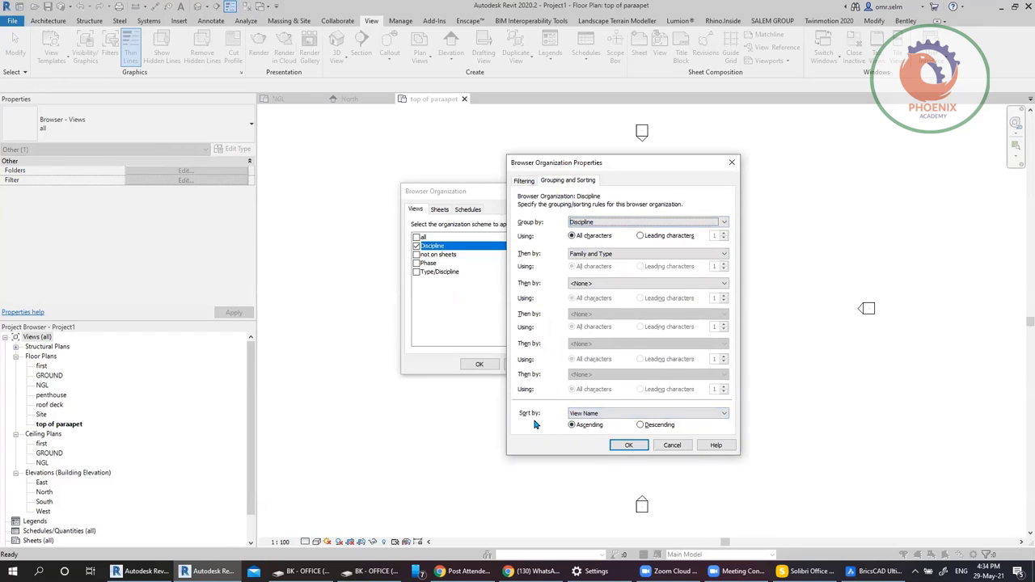
pyautogui.click(579, 414)
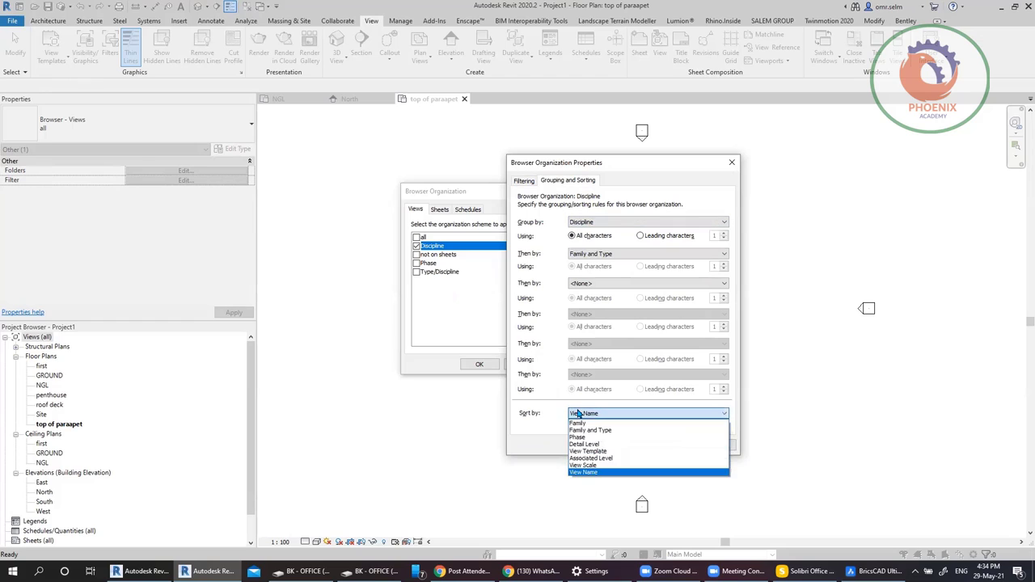
pyautogui.click(598, 458)
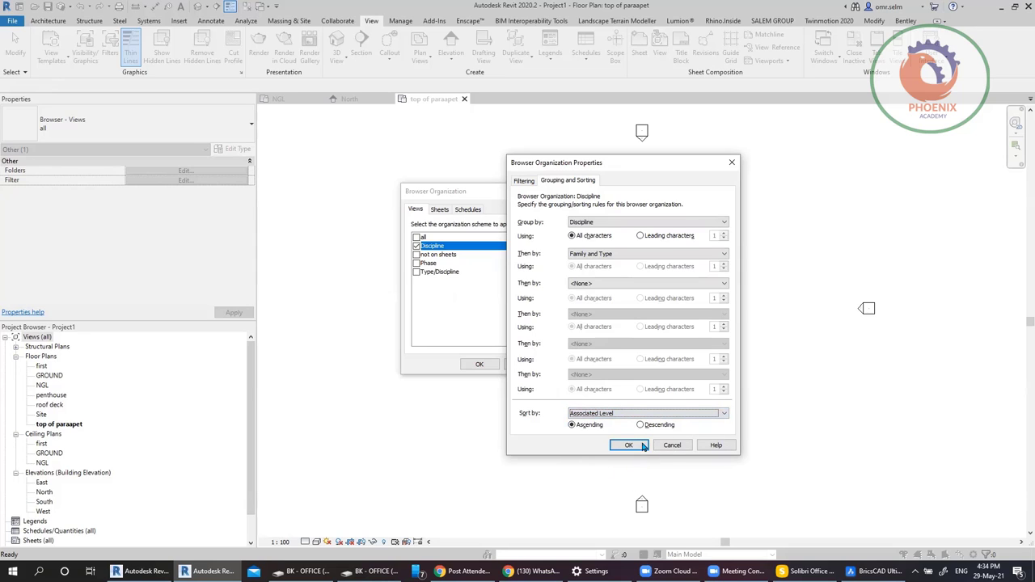
pyautogui.click(642, 447)
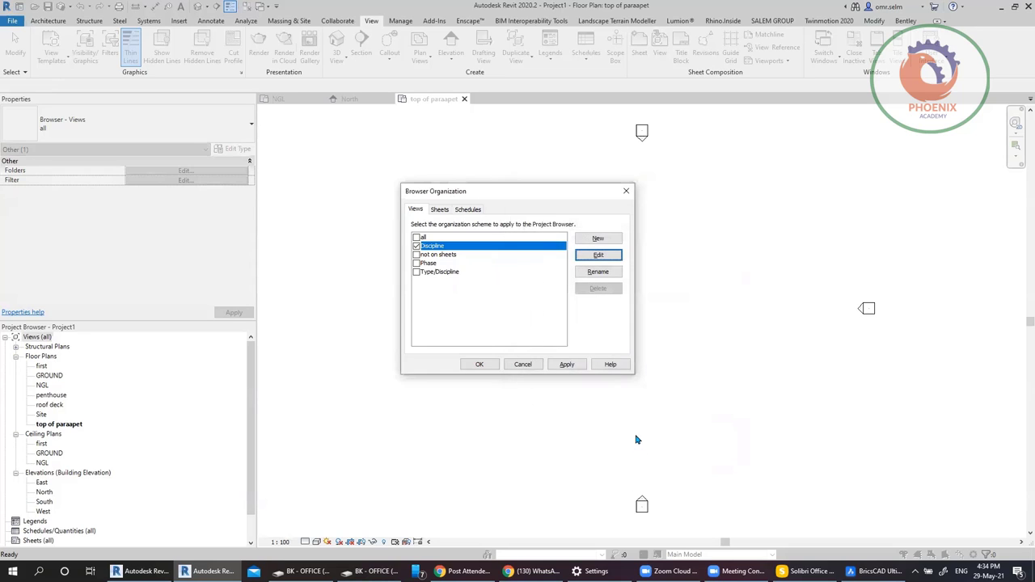
pyautogui.click(567, 365)
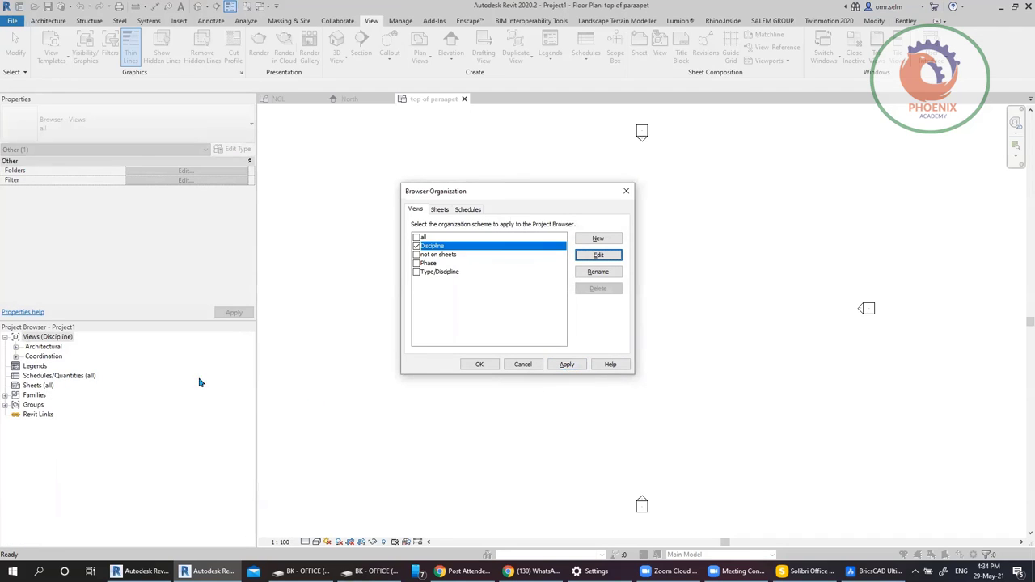
pyautogui.click(493, 365)
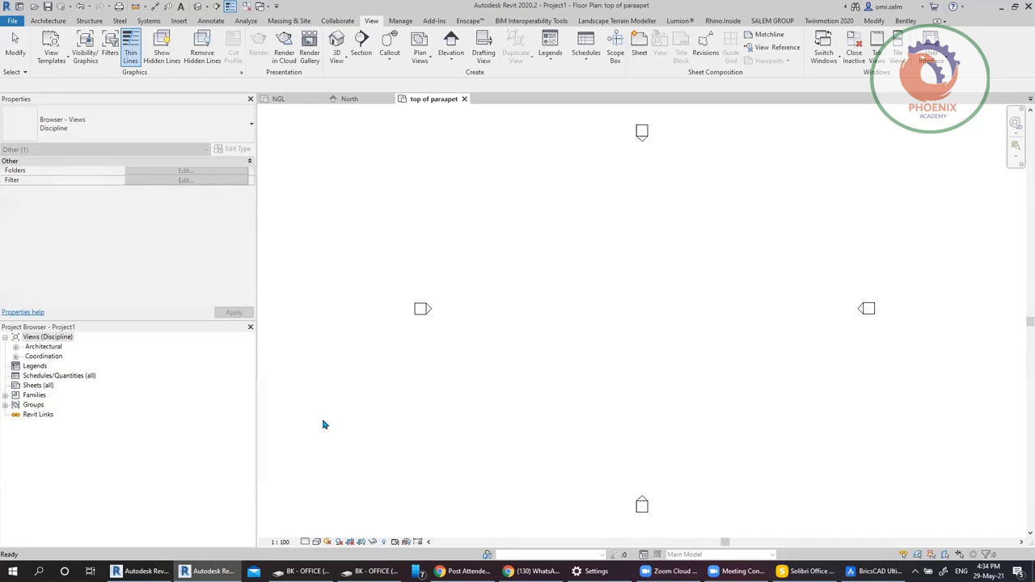
# Step: Set the discipline of the penthouse, roof deck and top of parapet floor plans under Coordination to Architectural
pyautogui.click(16, 346)
pyautogui.doubleClick(51, 366)
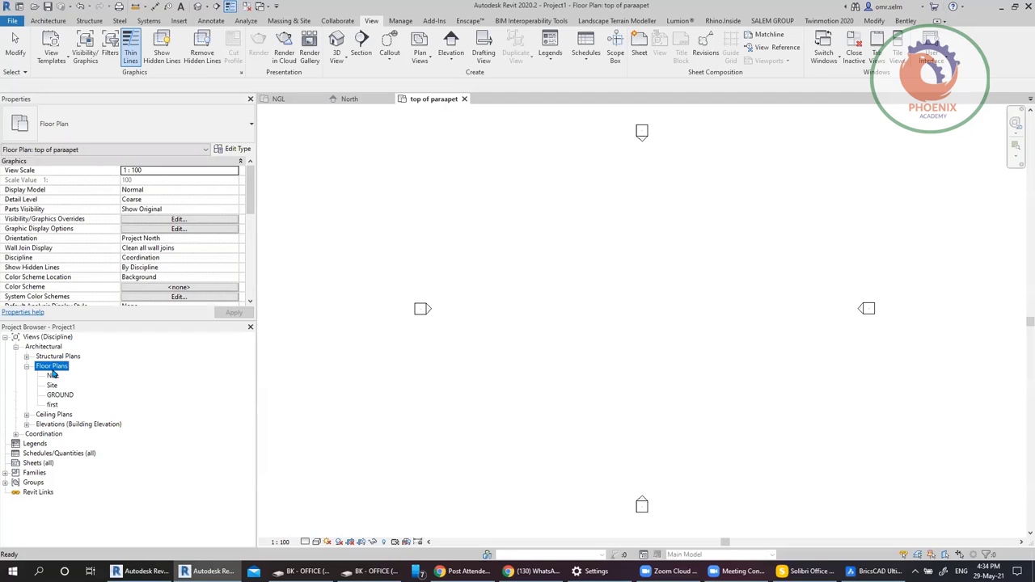
pyautogui.click(45, 434)
pyautogui.doubleClick(47, 434)
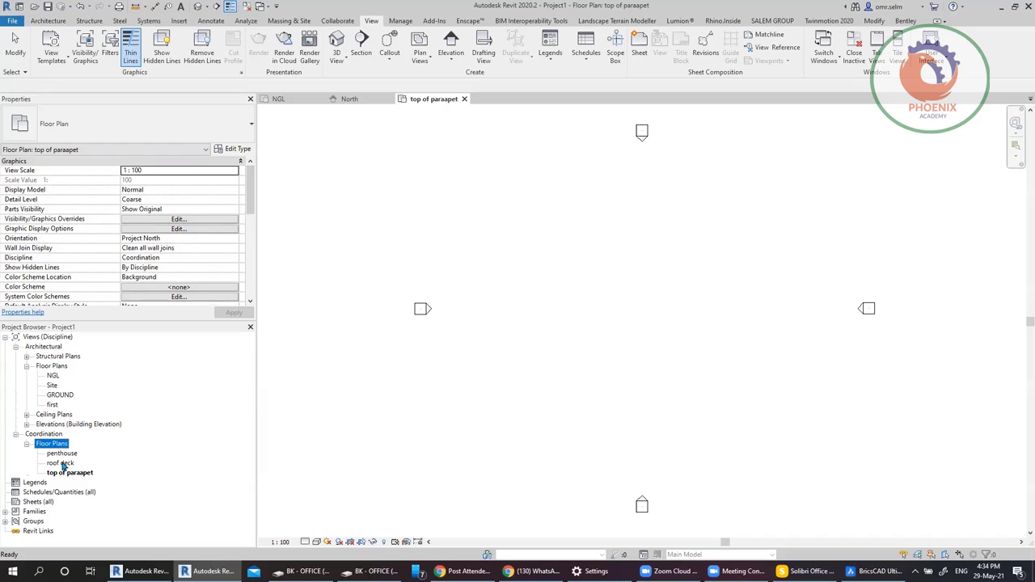
pyautogui.keyDown('shift'); pyautogui.click(62, 464); pyautogui.keyUp('shift')
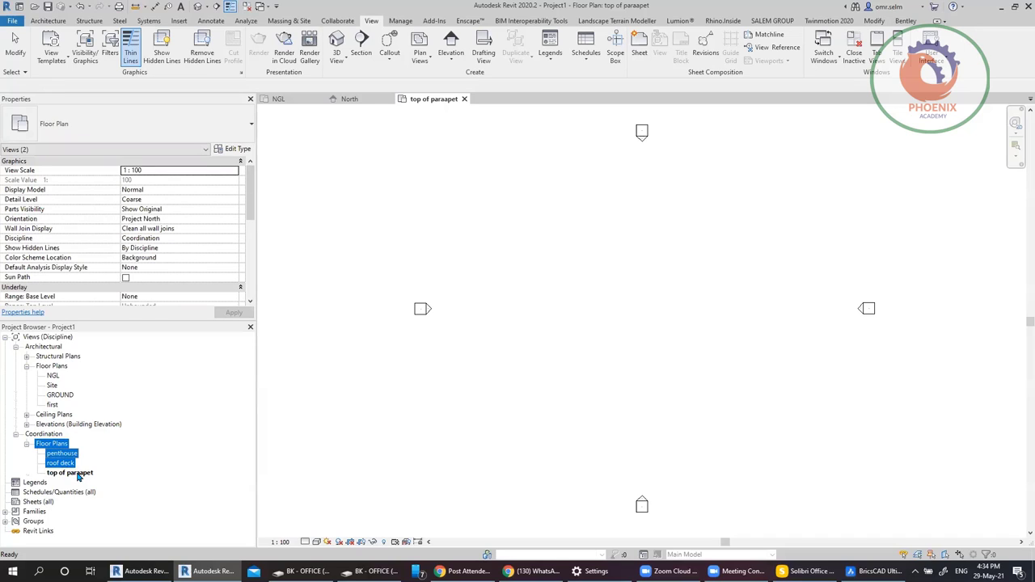
pyautogui.keyDown('shift'); pyautogui.click(78, 474); pyautogui.keyUp('shift')
pyautogui.click(231, 241)
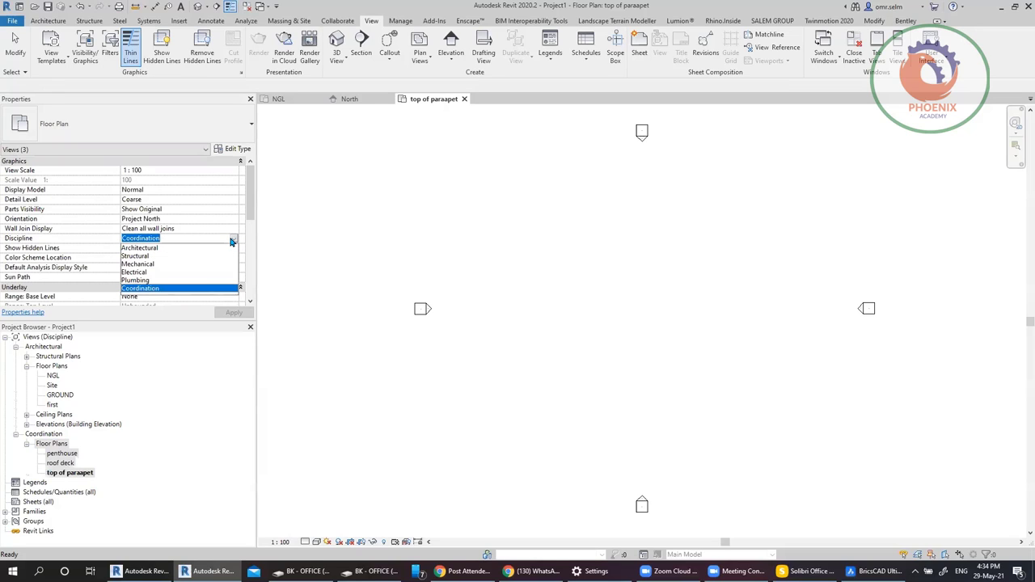
pyautogui.click(139, 248)
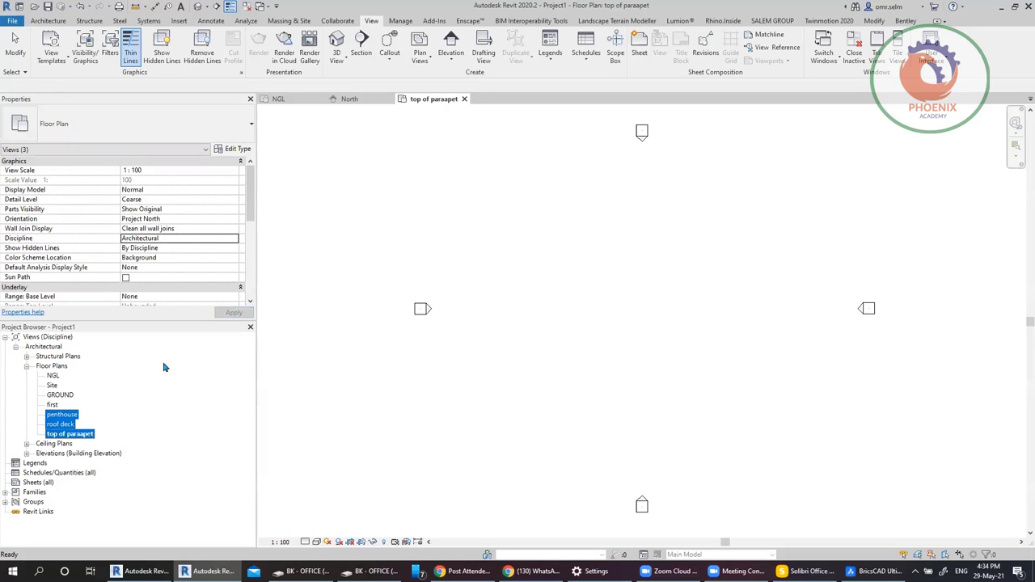
# Step: Change the Discipline browser scheme to sort views by Associated Level in descending order, and apply it to the Project Browser
pyautogui.click(55, 376)
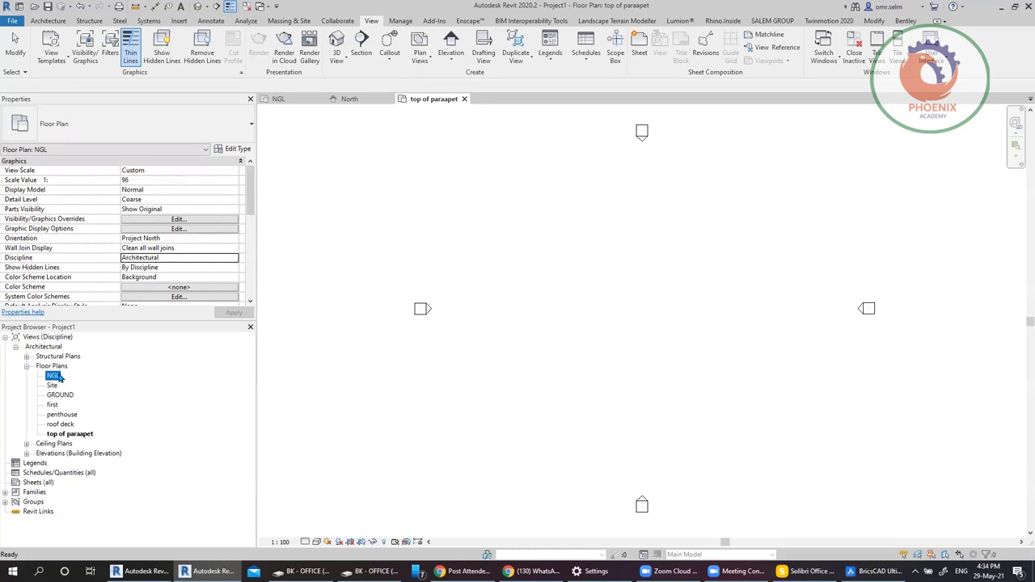
pyautogui.click(54, 336)
pyautogui.rightClick(55, 335)
pyautogui.click(89, 338)
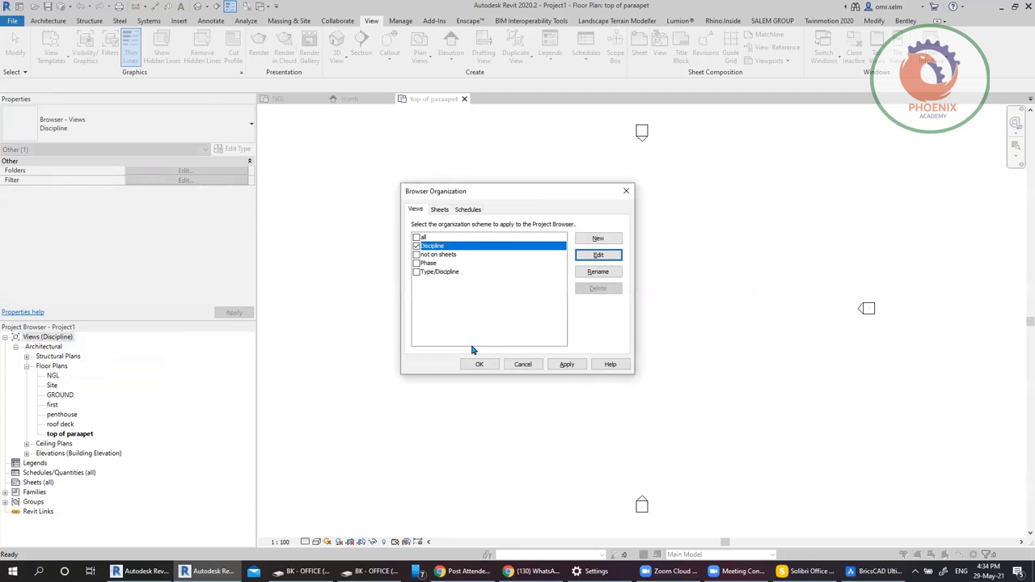
pyautogui.click(597, 256)
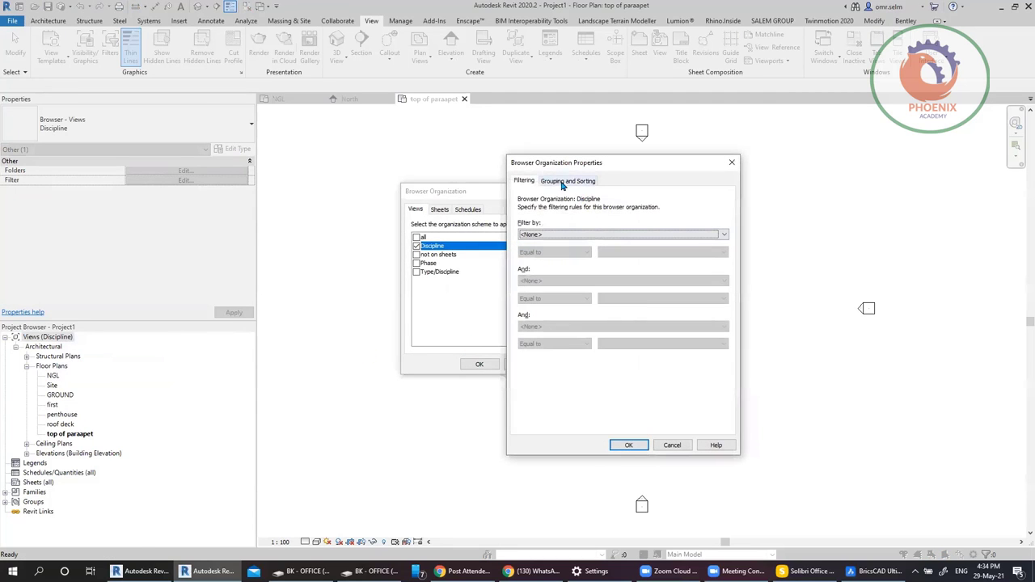
pyautogui.click(563, 182)
pyautogui.click(641, 425)
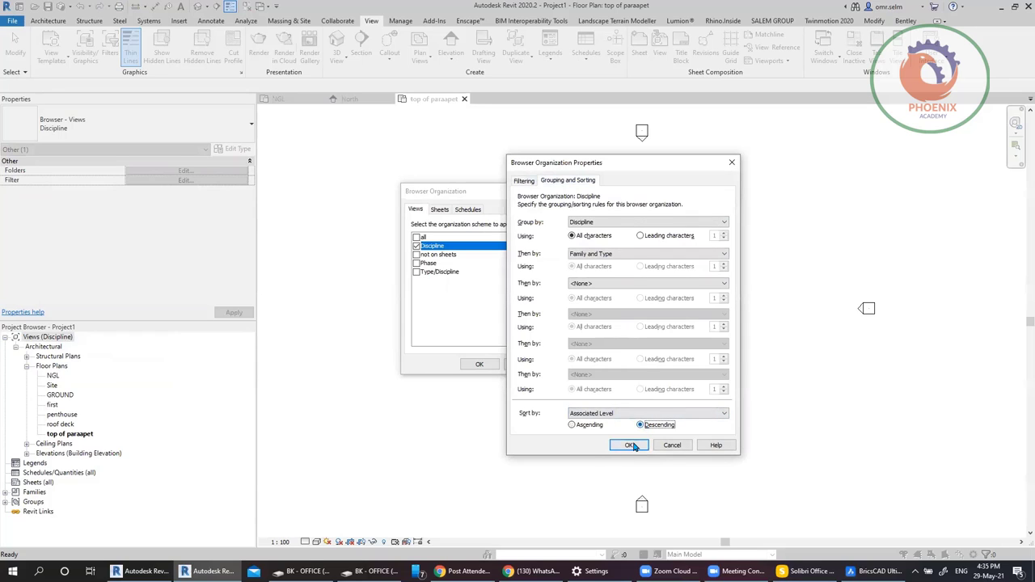
pyautogui.click(631, 445)
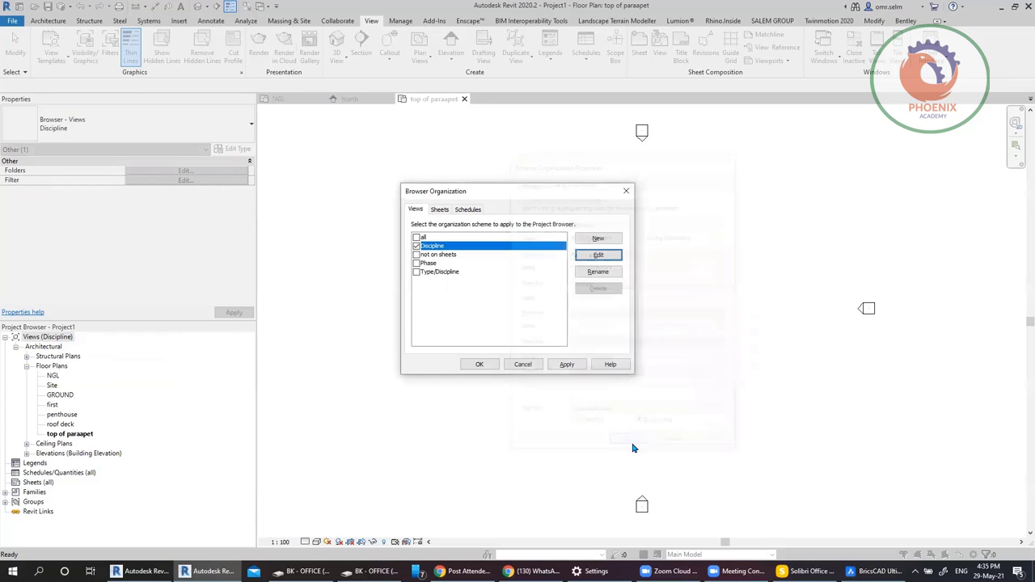
pyautogui.click(480, 365)
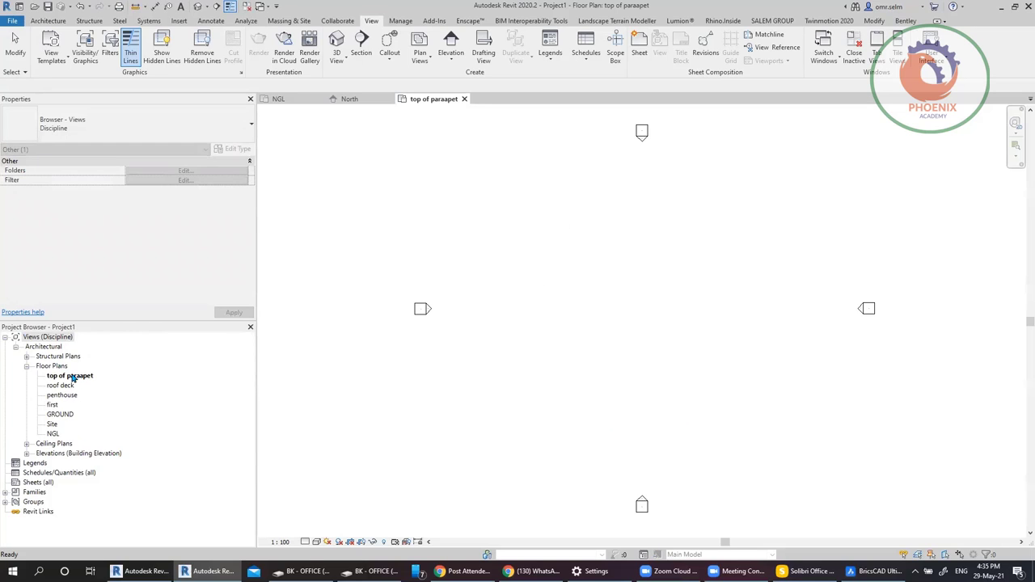
pyautogui.click(54, 434)
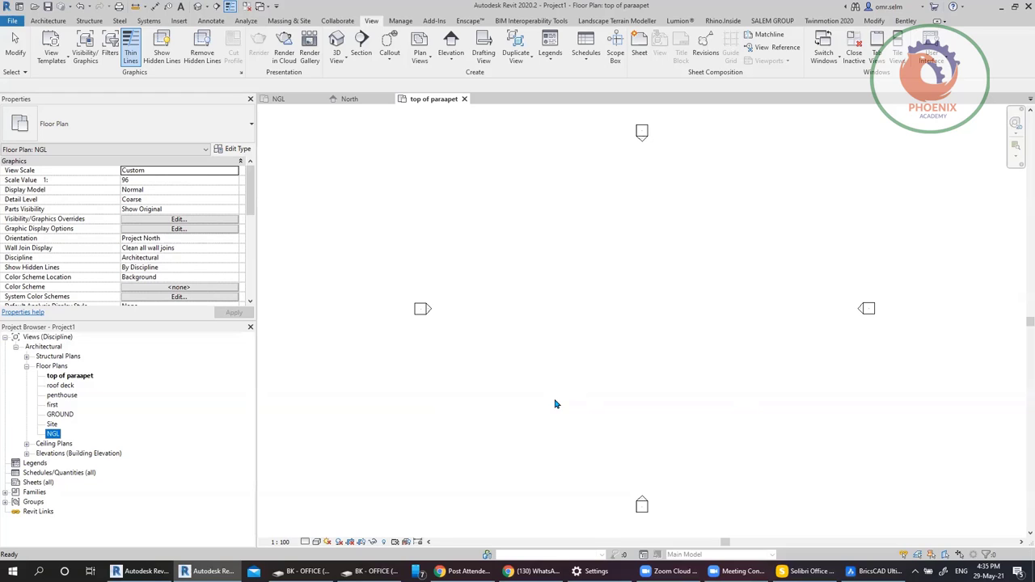
# Step: Switch to Solibri Office, start adding rulesets for model checking, and choose the Architectural Checking role
pyautogui.click(806, 570)
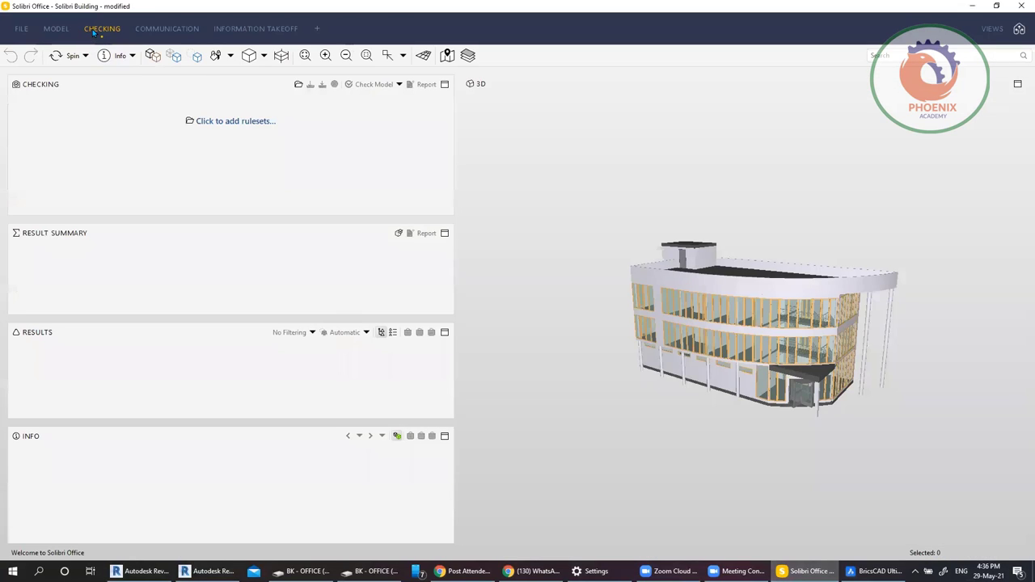
pyautogui.click(394, 252)
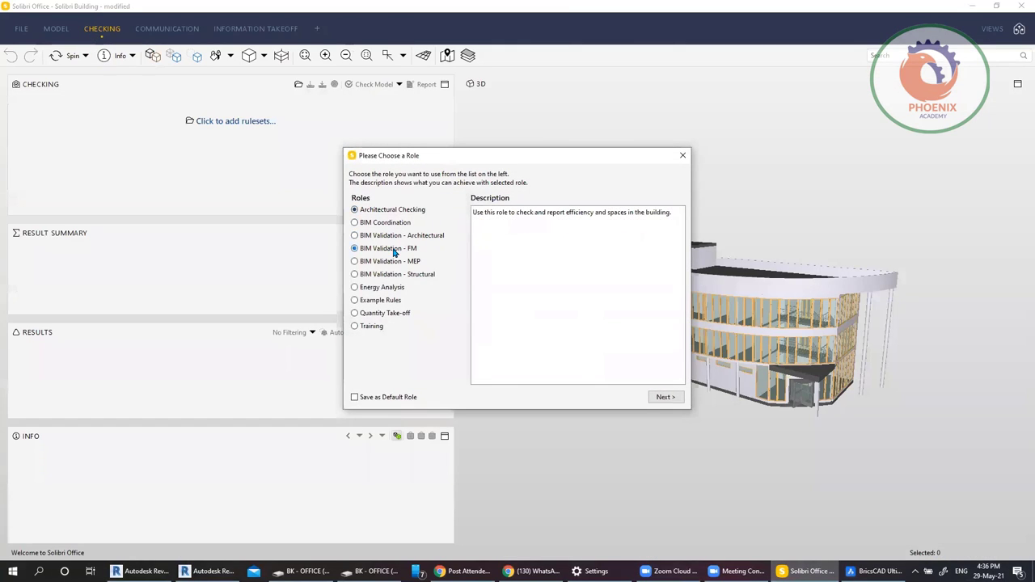
pyautogui.click(387, 302)
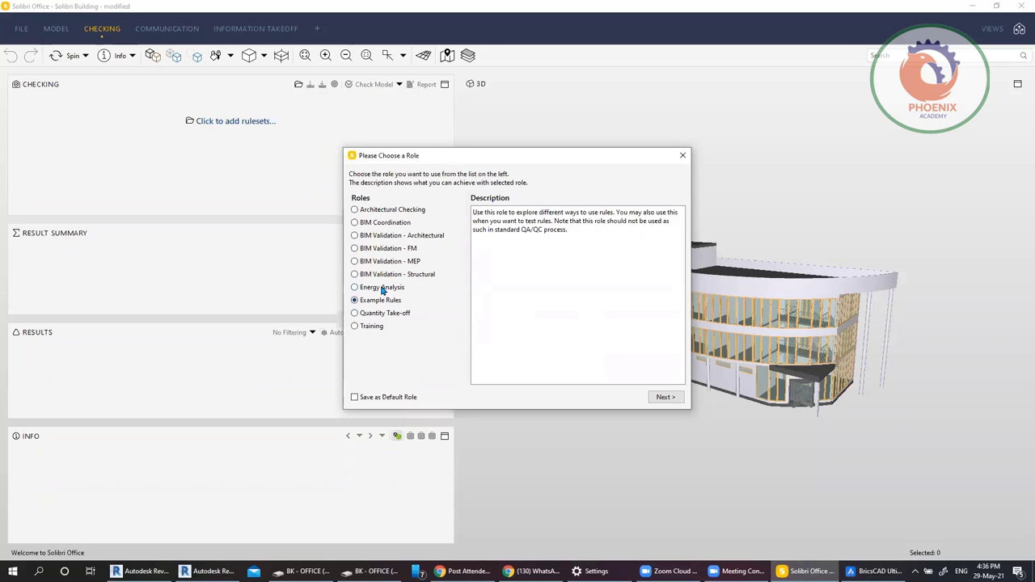
pyautogui.click(383, 290)
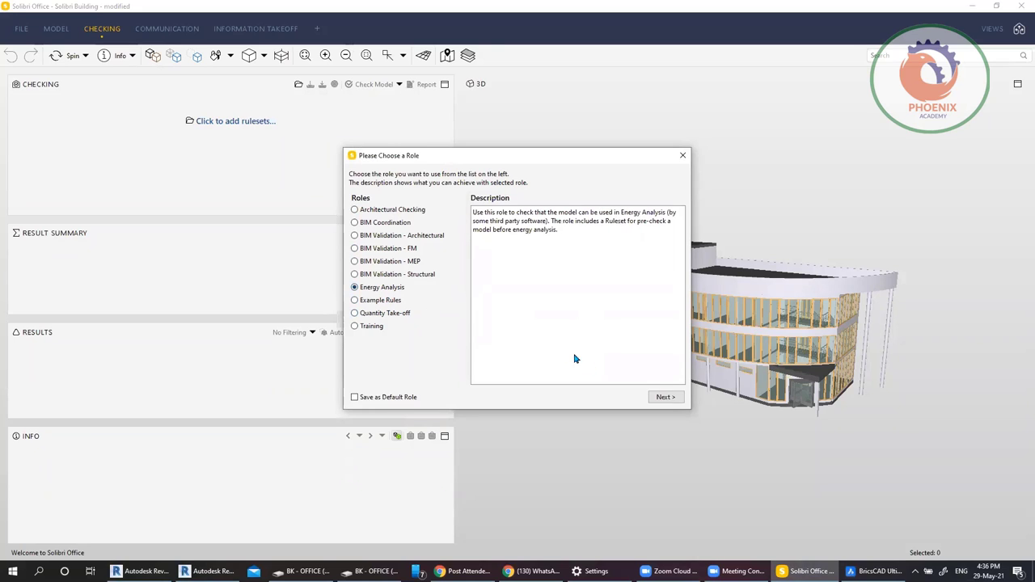
pyautogui.click(386, 212)
pyautogui.click(659, 397)
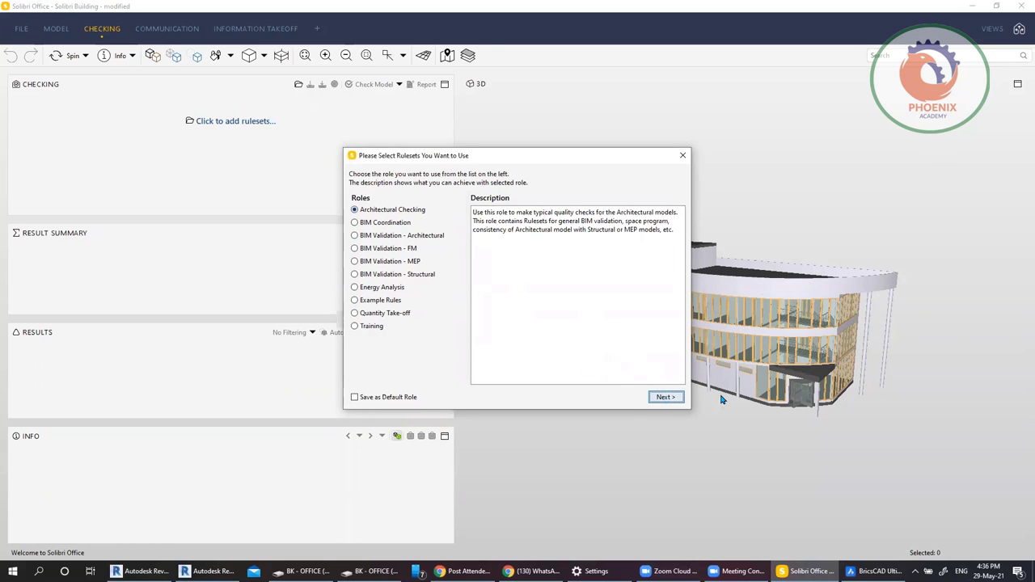
# Step: Add the MEP models and Architectural model ruleset to the rulesets selected for checking
pyautogui.click(671, 397)
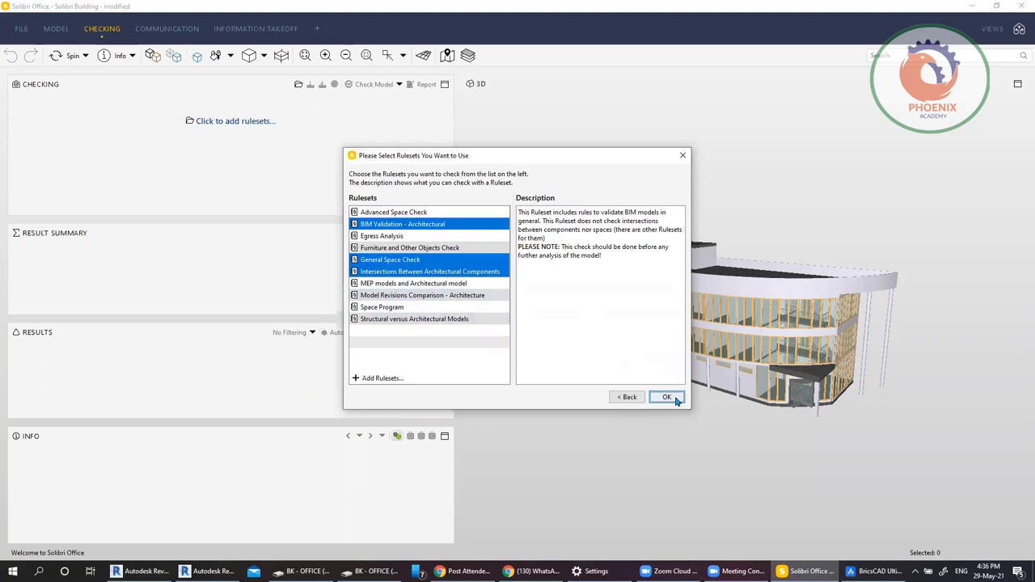
pyautogui.keyDown('ctrl'); pyautogui.click(438, 284); pyautogui.keyUp('ctrl')
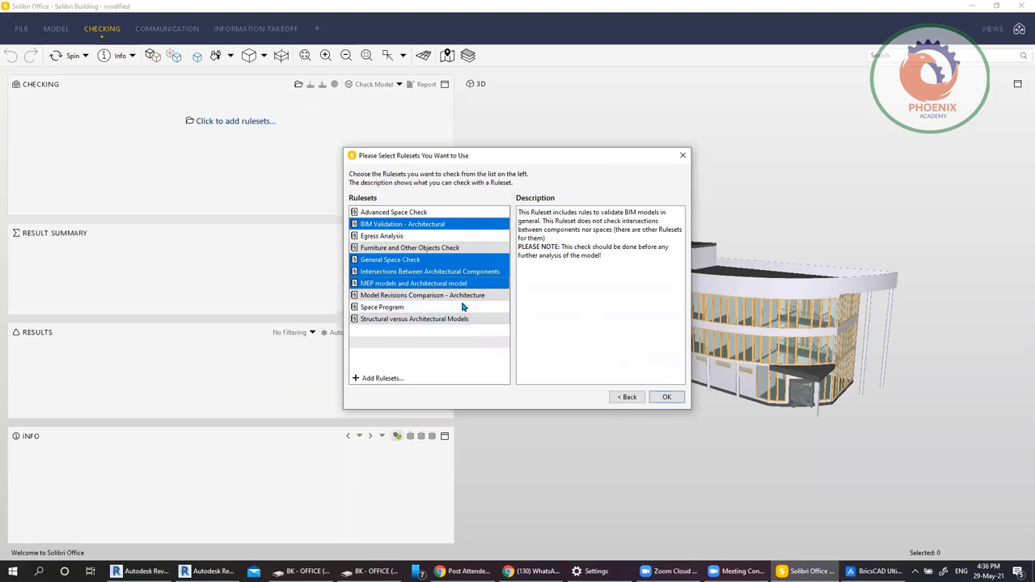
# Step: Load the four selected rulesets into the checking session and run the check on the building model
pyautogui.click(667, 397)
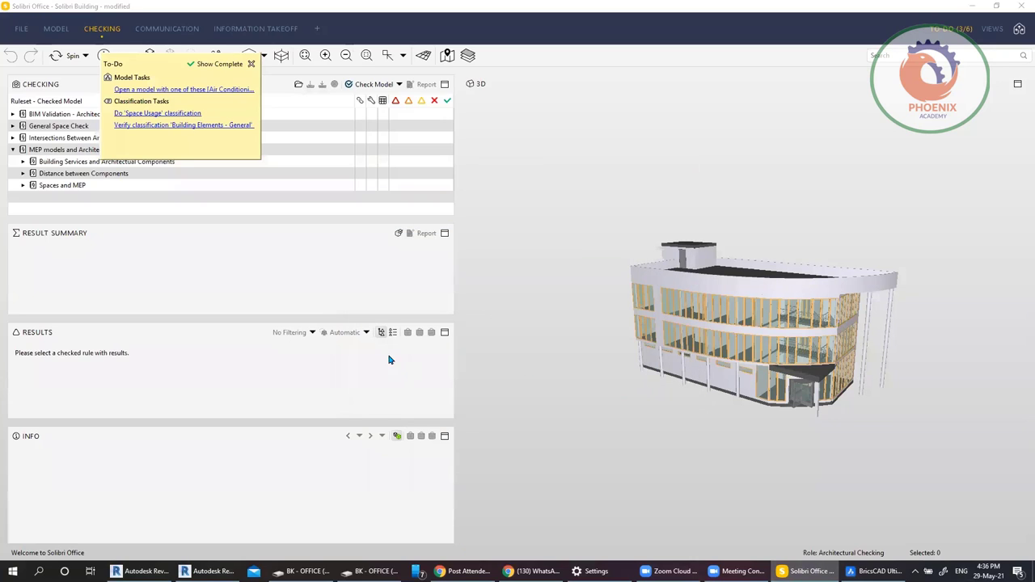
pyautogui.click(370, 84)
pyautogui.click(283, 199)
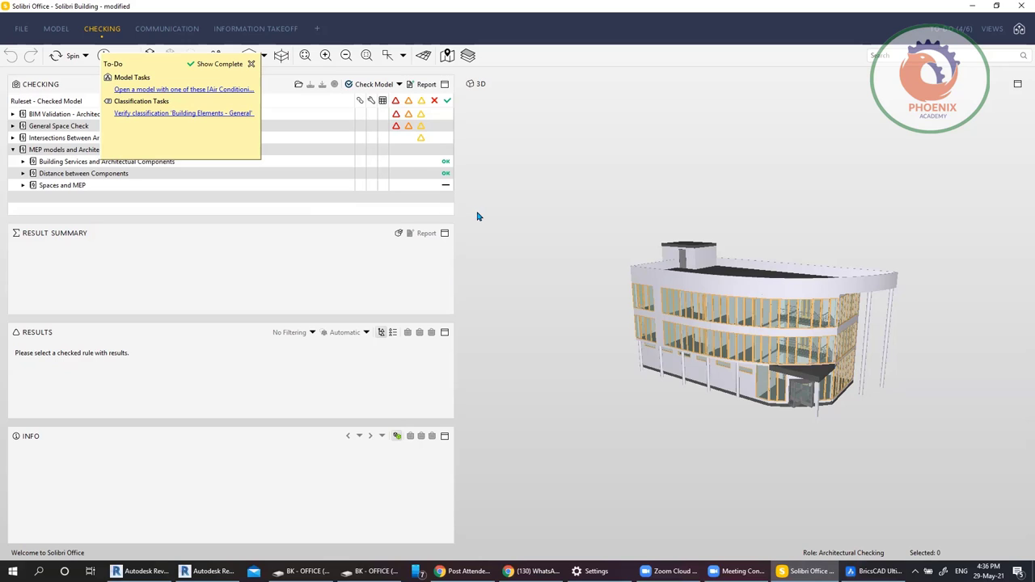
# Step: Examine the issue count summary of the General Space Check ruleset, including its most severe issues
pyautogui.click(50, 128)
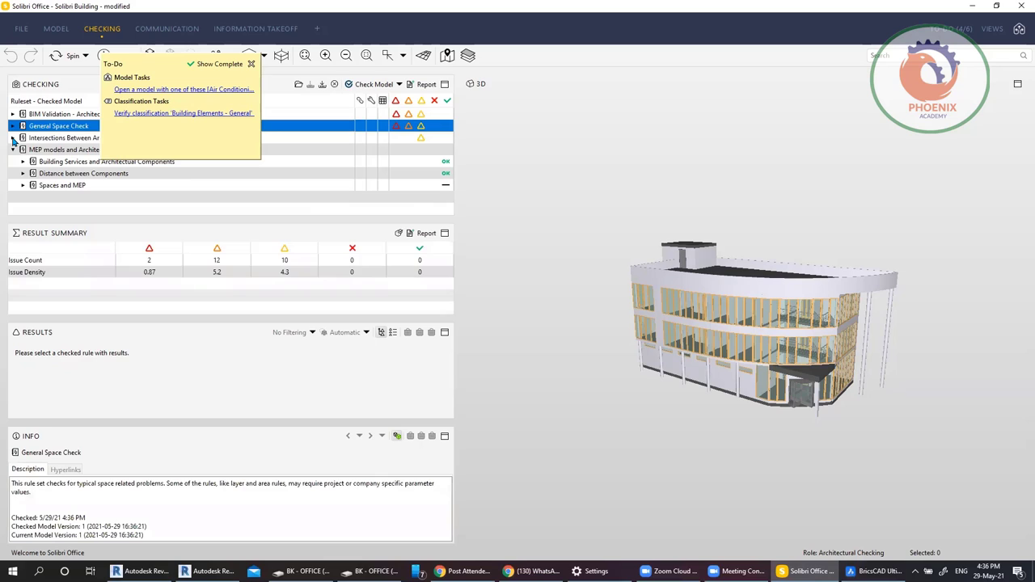
pyautogui.click(141, 263)
pyautogui.click(94, 262)
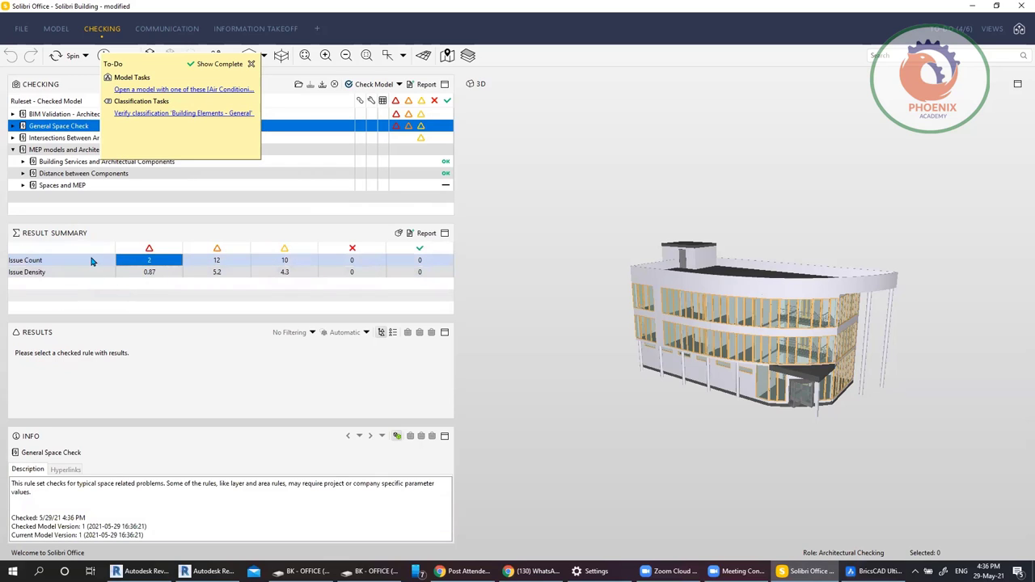
# Step: Expand General Space Check and review the result summaries of its Space Properties and Space Location rule groups
pyautogui.click(13, 126)
pyautogui.click(41, 140)
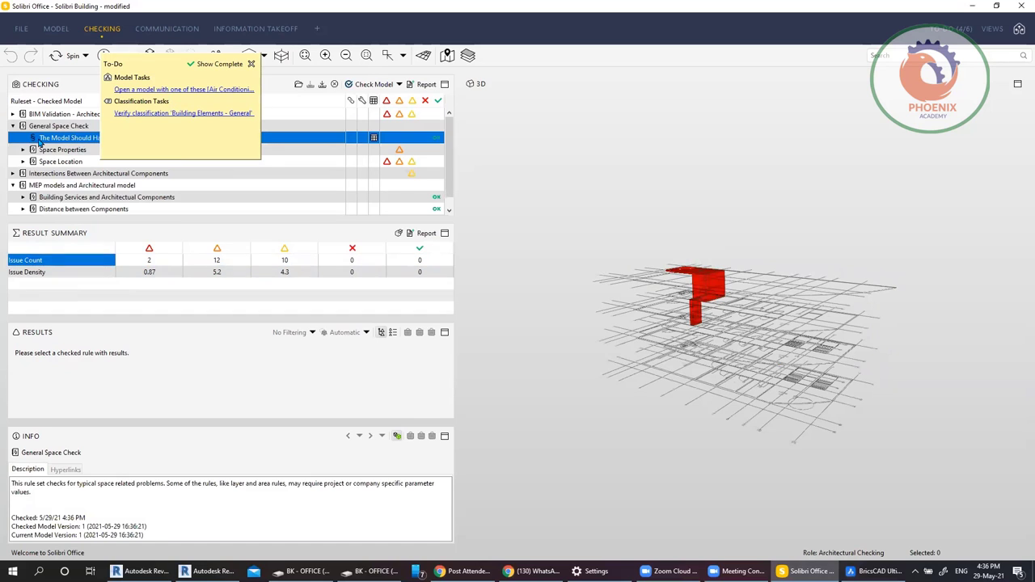
pyautogui.click(63, 151)
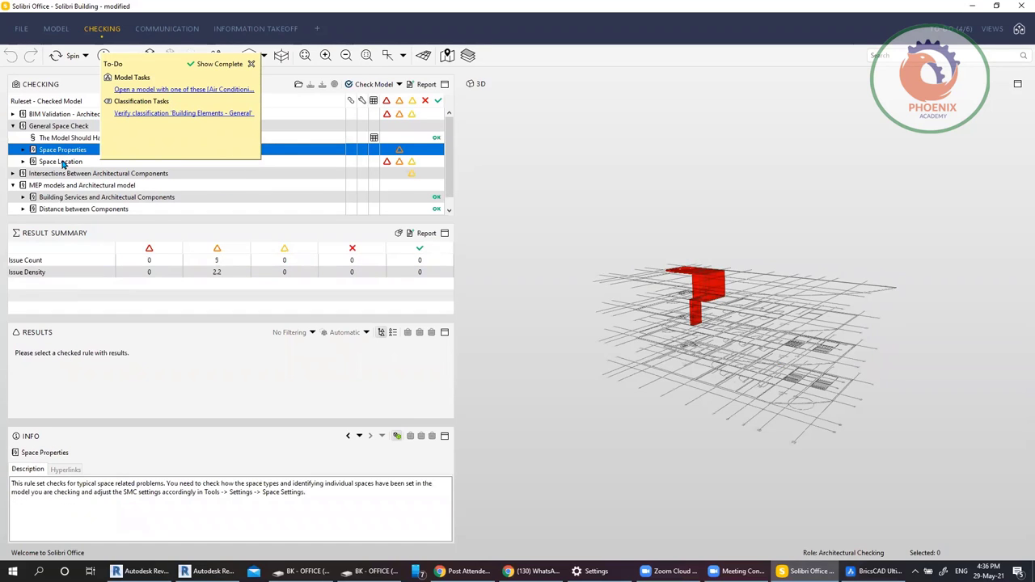
pyautogui.click(64, 162)
pyautogui.click(81, 261)
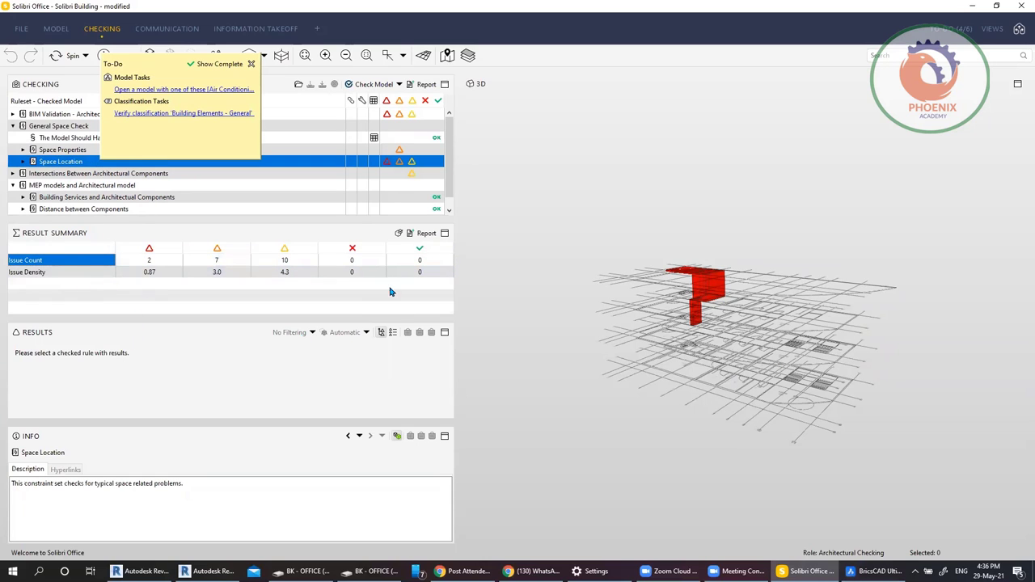
# Step: Switch to Revit, start a CAD import in the top of paraapet plan and set the file type to DXF
pyautogui.click(972, 6)
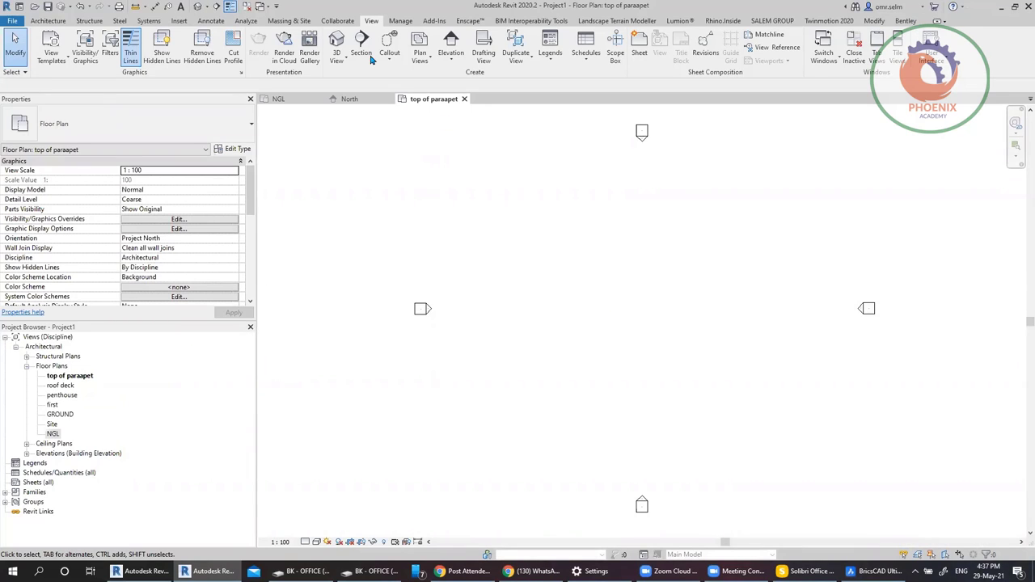
pyautogui.click(174, 21)
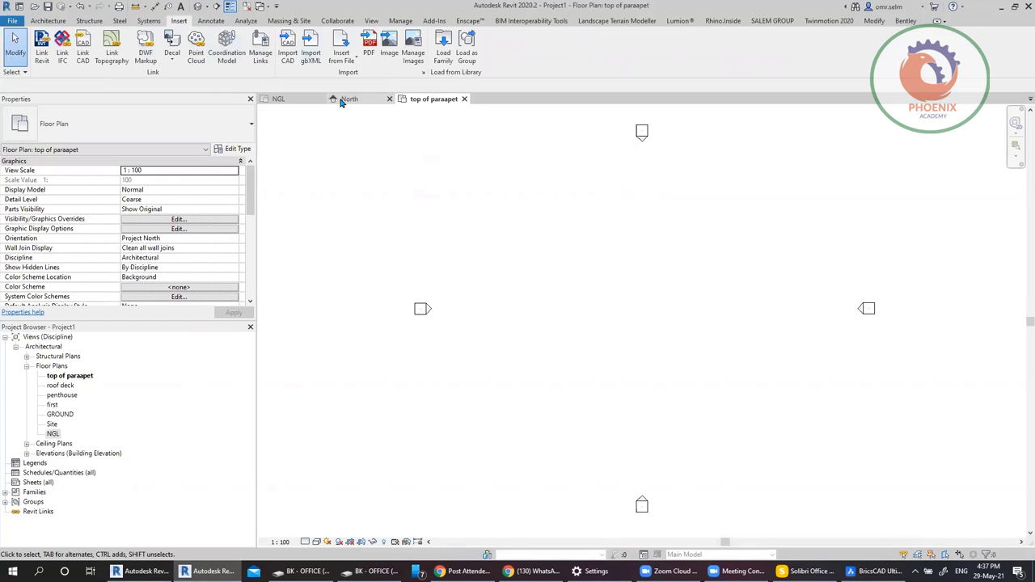
pyautogui.click(288, 50)
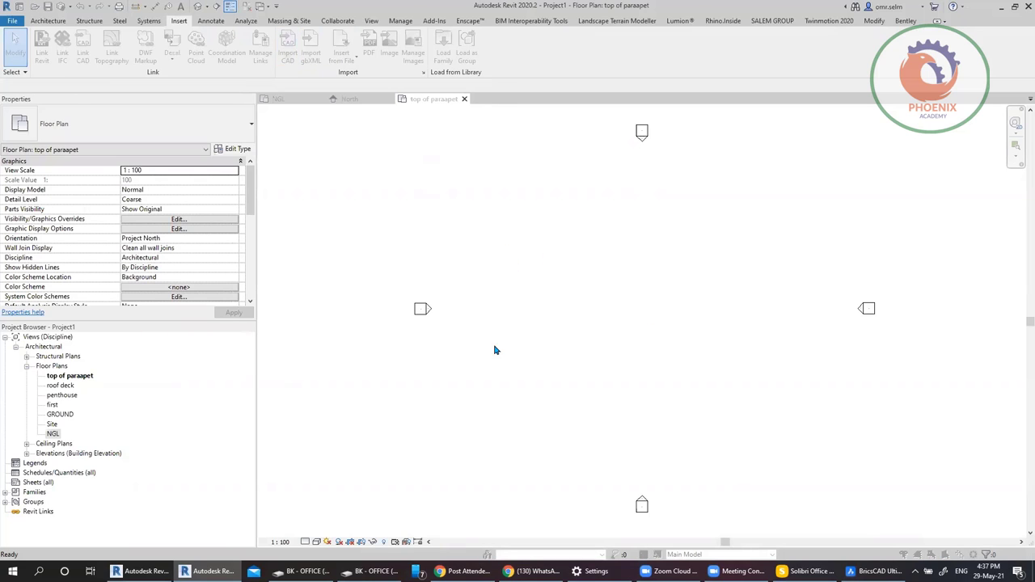
pyautogui.click(337, 234)
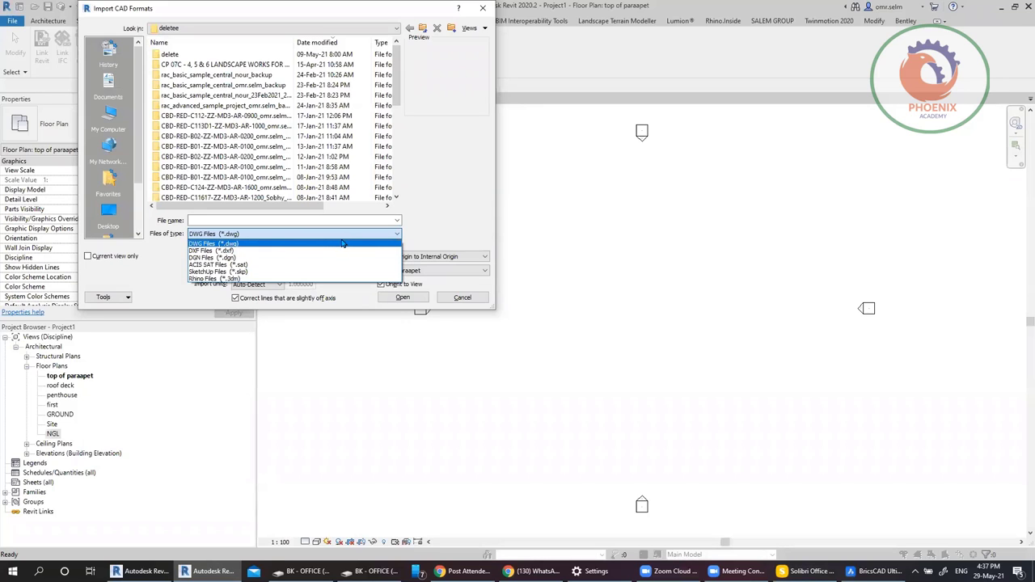
pyautogui.click(321, 253)
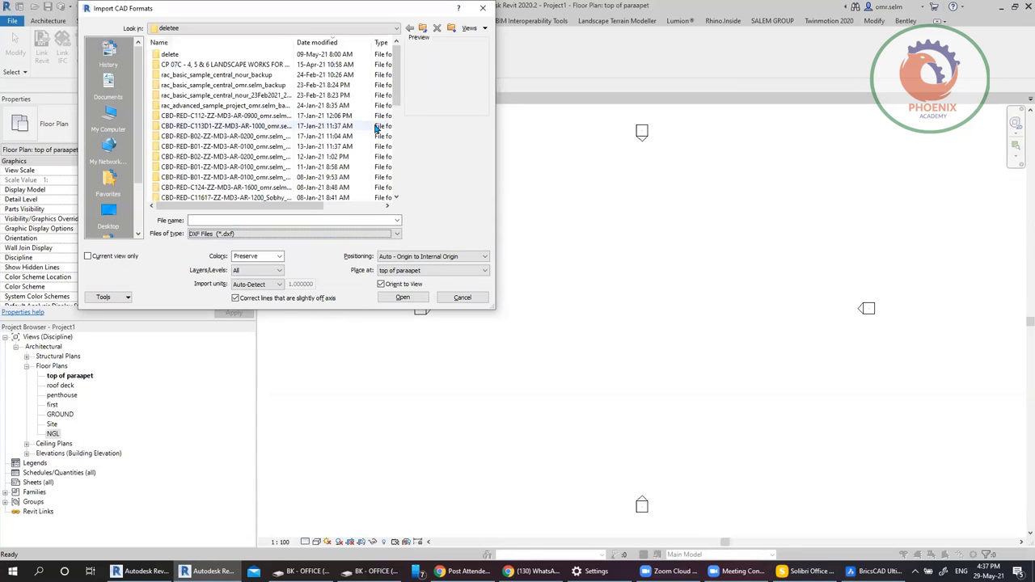
# Step: Browse from the deletee folder to the bim folder on the DATA (D:) drive for the CAD import
pyautogui.moveTo(399, 97); pyautogui.dragTo(397, 139)
pyautogui.click(397, 139)
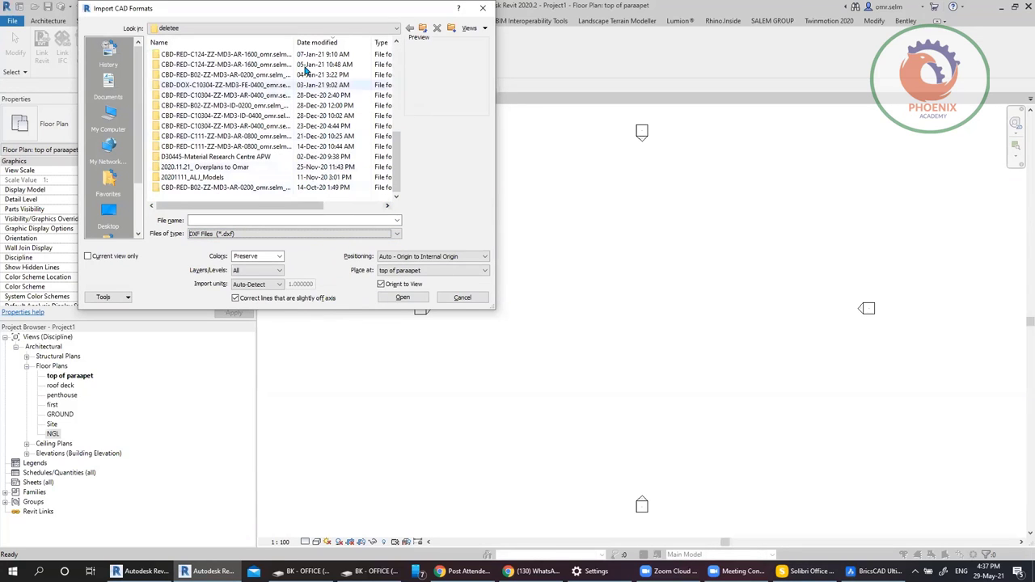
pyautogui.click(276, 28)
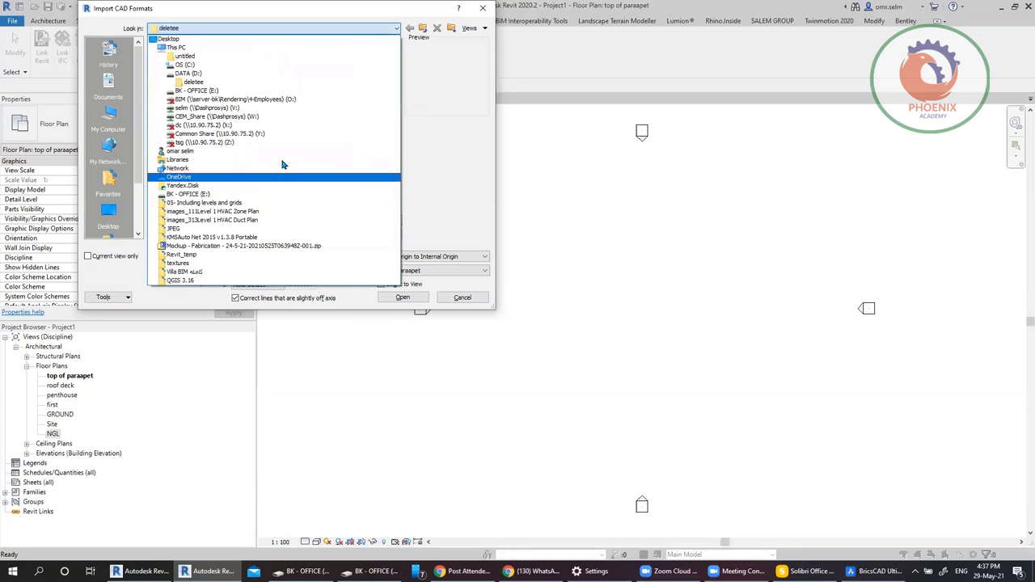
pyautogui.click(255, 73)
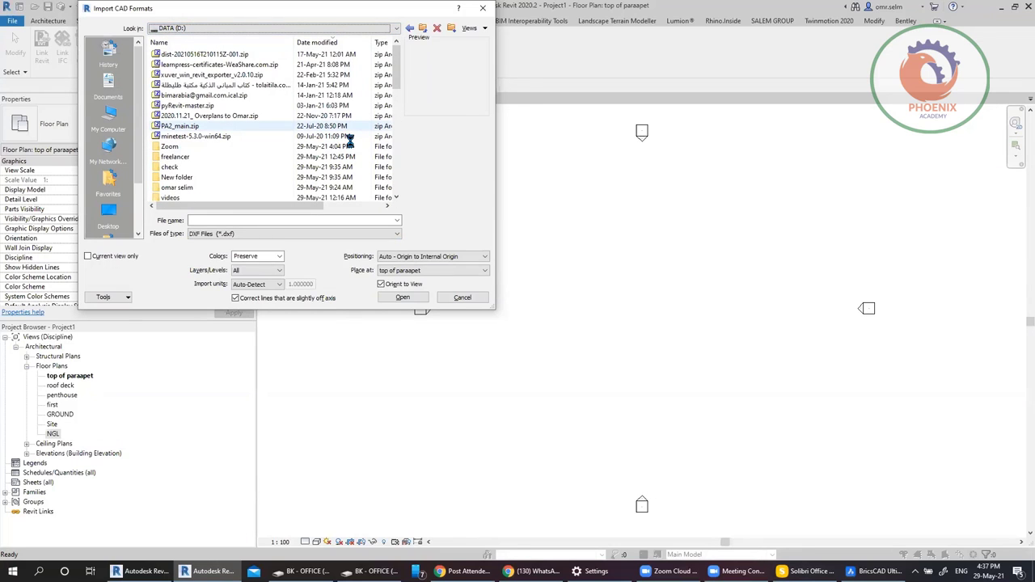
pyautogui.scroll(-2, 350, 142)
pyautogui.scroll(-6, 352, 146)
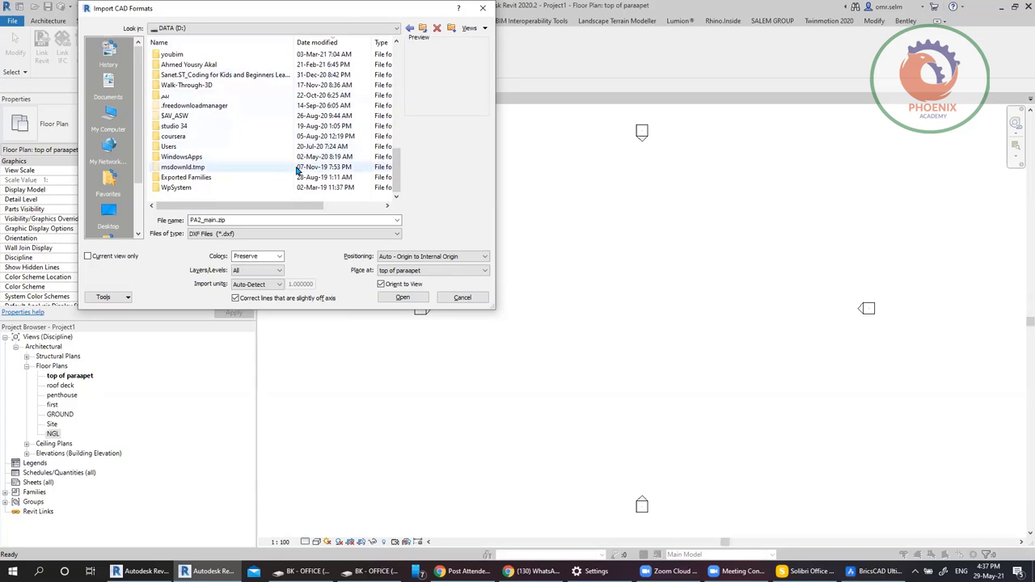
pyautogui.click(242, 95)
pyautogui.scroll(8, 247, 126)
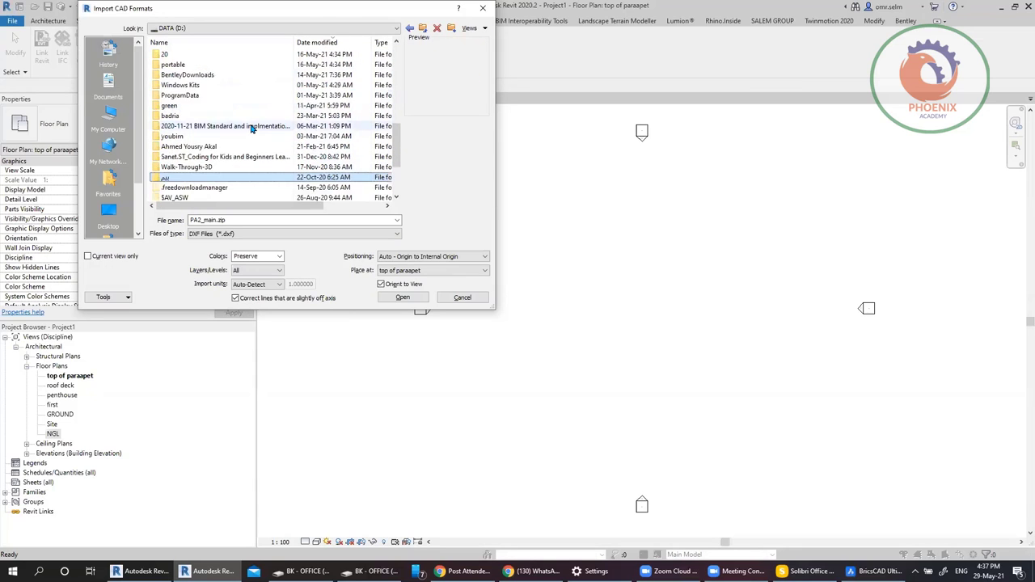
pyautogui.click(194, 67)
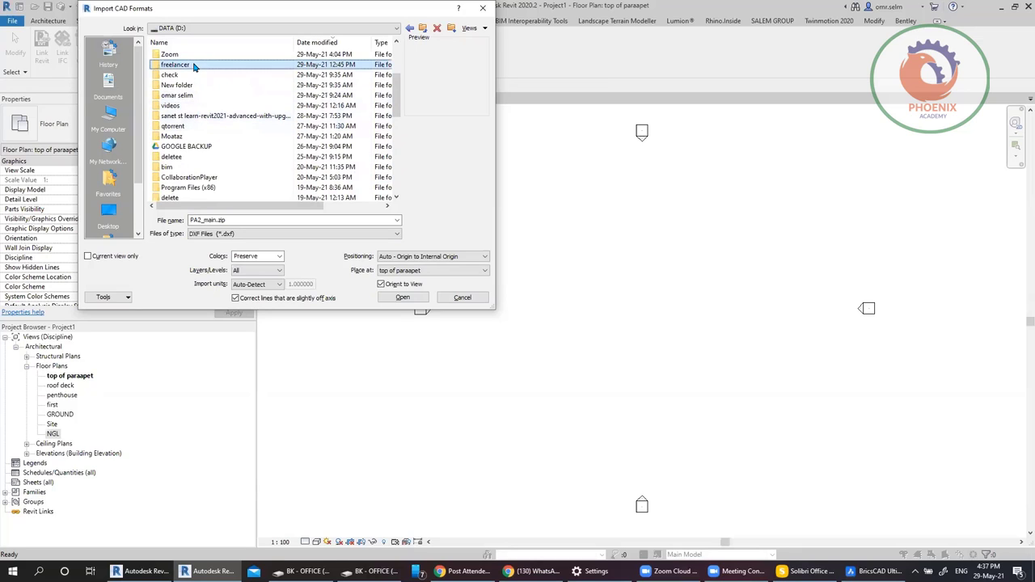
pyautogui.click(184, 166)
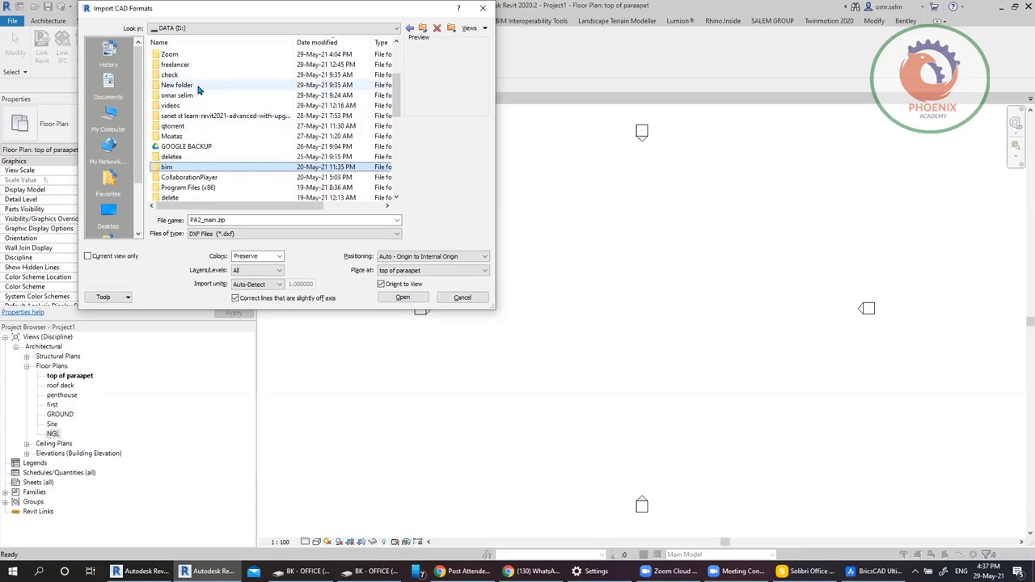
pyautogui.doubleClick(186, 165)
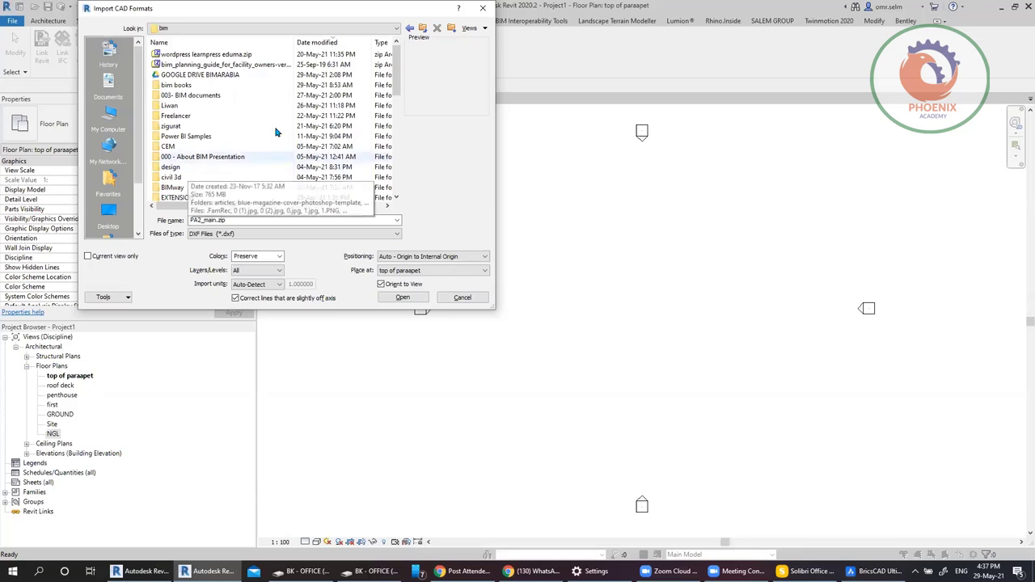
# Step: Look through the bim folder and its Libraries subfolder for a DXF file to import
pyautogui.click(225, 130)
pyautogui.scroll(-3, 192, 129)
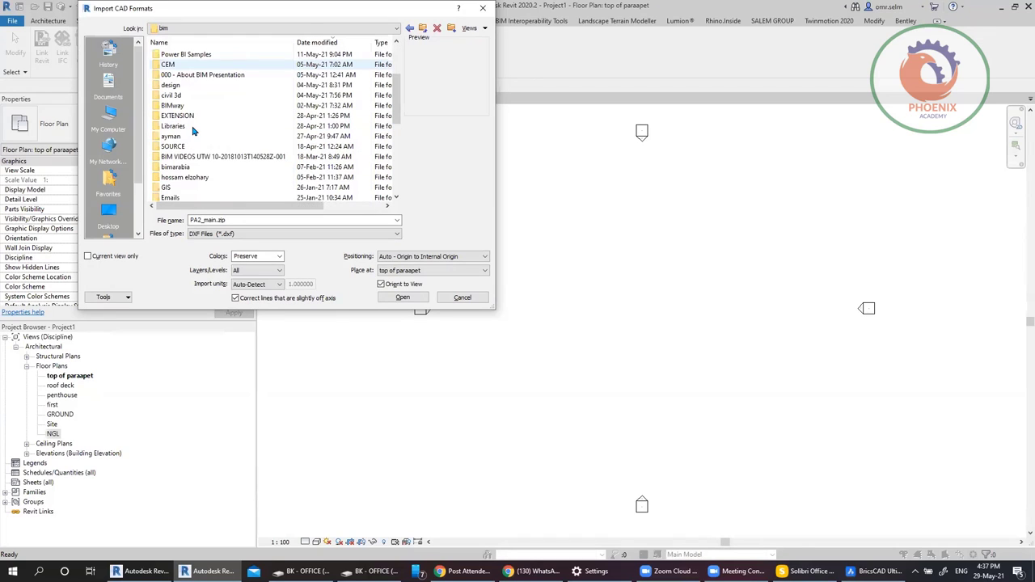
pyautogui.click(193, 127)
pyautogui.scroll(4, 192, 130)
pyautogui.click(198, 146)
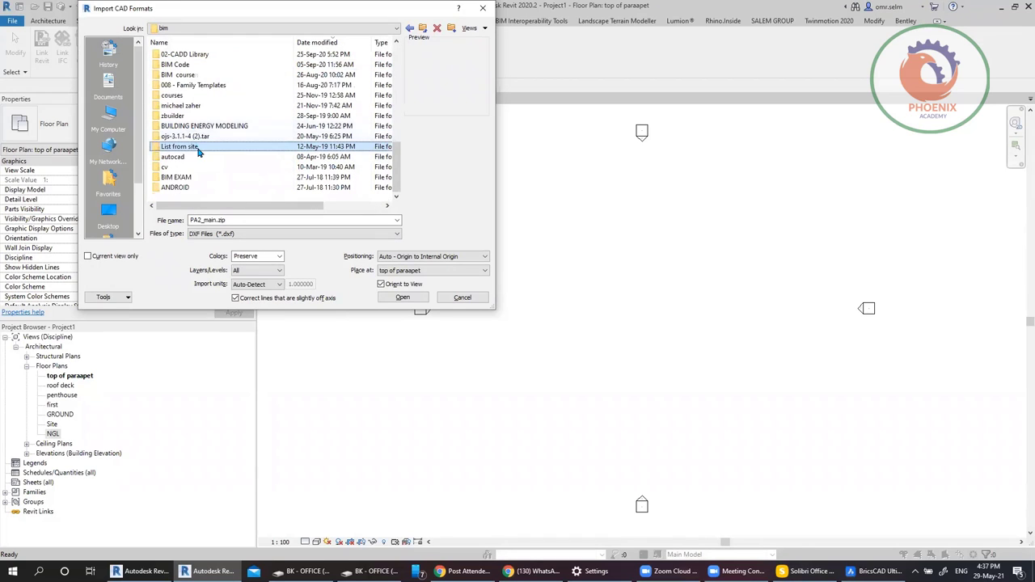
pyautogui.scroll(-3, 201, 158)
pyautogui.click(202, 159)
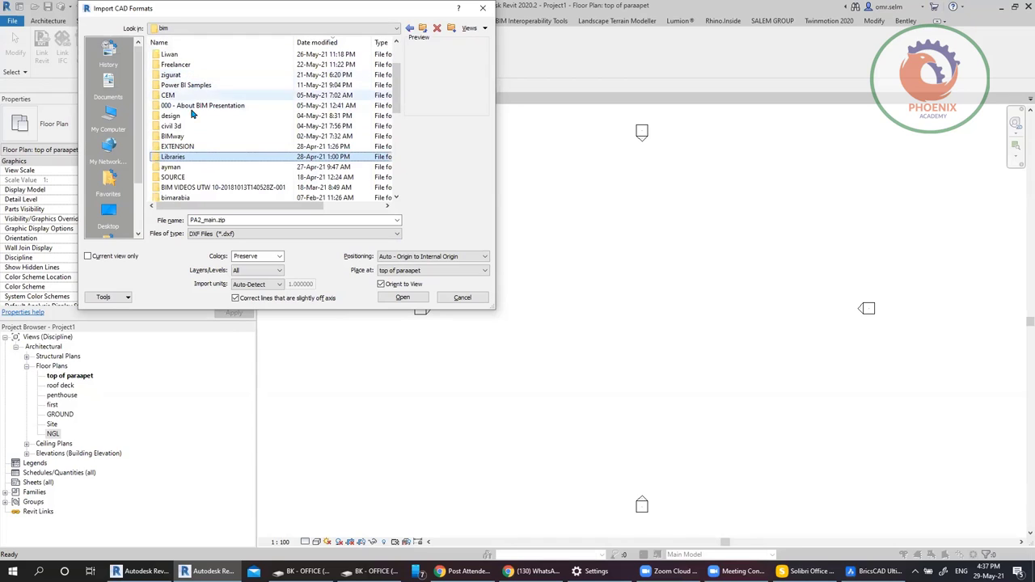
pyautogui.doubleClick(202, 159)
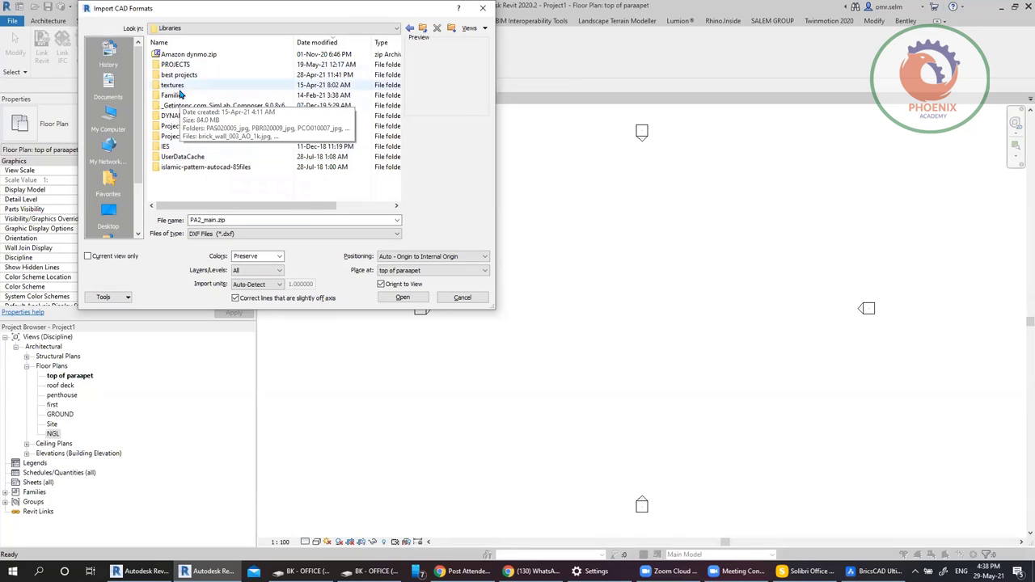
# Step: Import Kamar.dxf from the bim folder's EXTENSION subfolder, with origin-to-internal-origin positioning, at the top of paraapet level
pyautogui.click(422, 28)
pyautogui.scroll(-5, 259, 138)
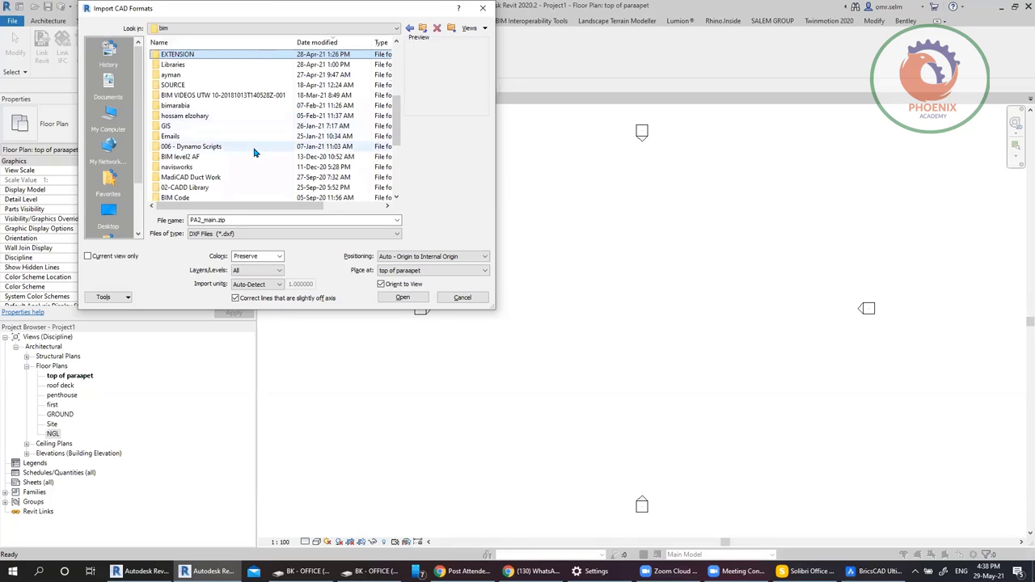
pyautogui.doubleClick(180, 54)
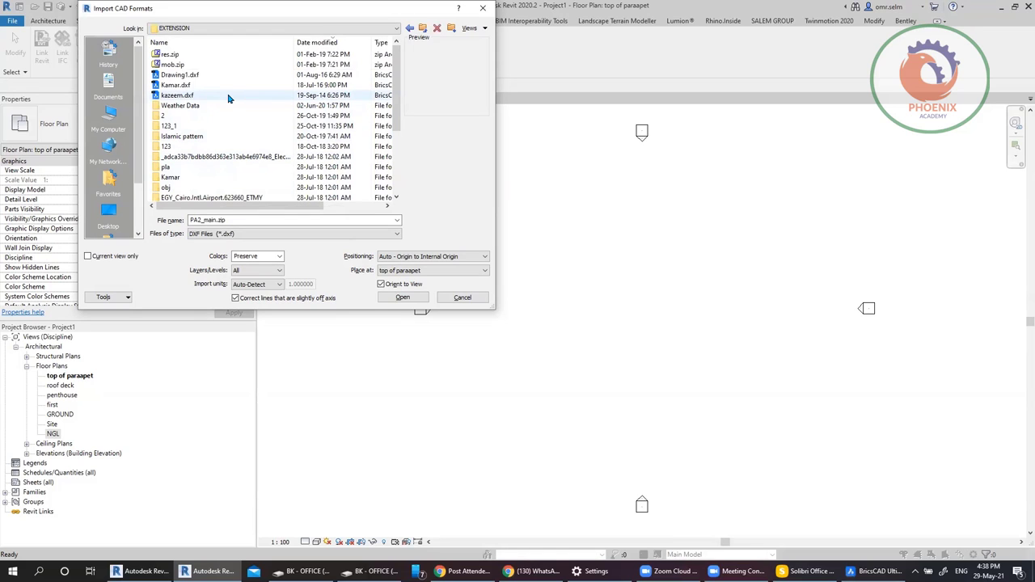
pyautogui.click(197, 95)
pyautogui.moveTo(293, 203); pyautogui.dragTo(194, 93)
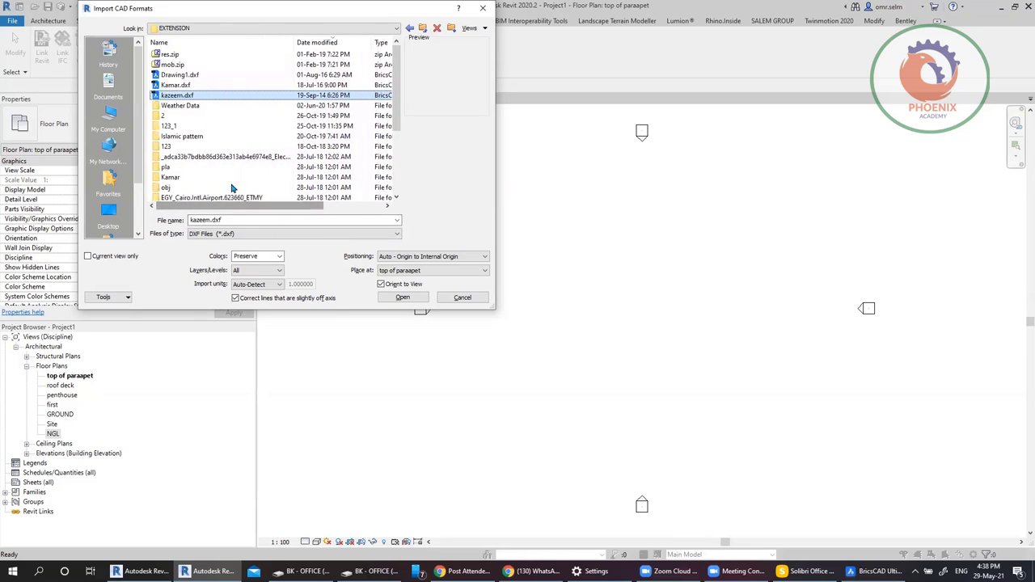
pyautogui.click(202, 85)
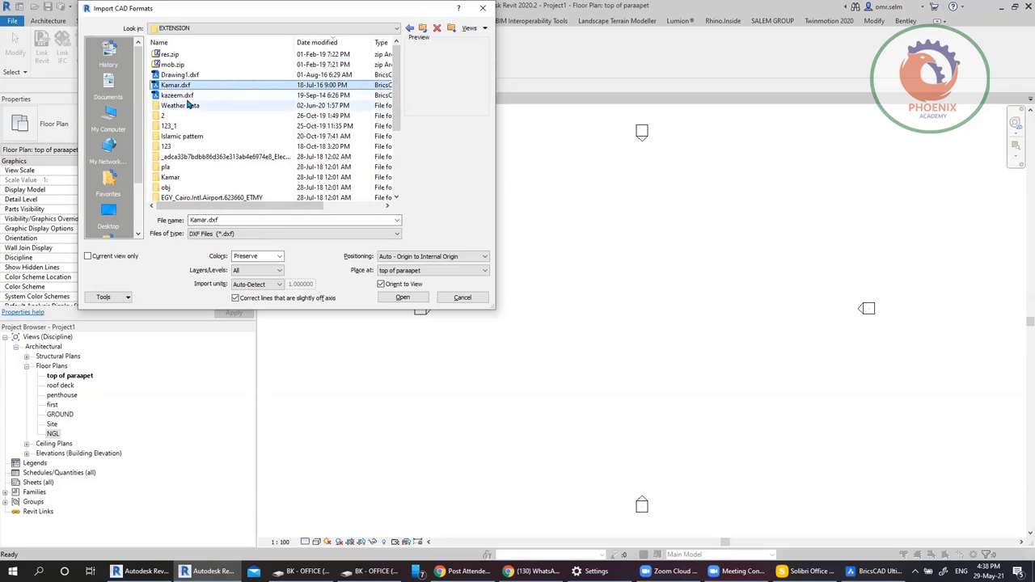
pyautogui.click(385, 298)
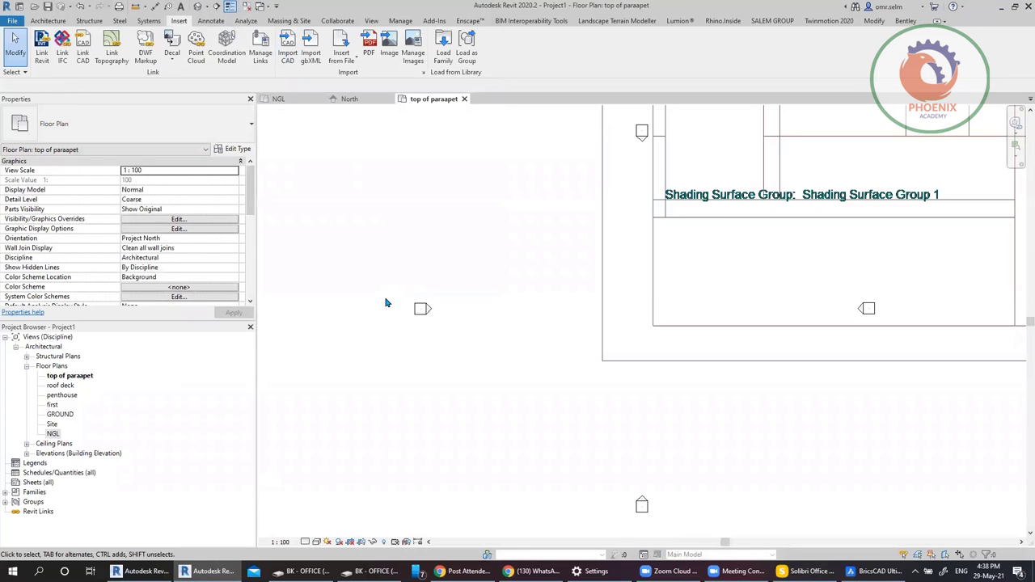
# Step: Inspect the imported Kamar.dxf geometry in the floor plan and in the default 3D view
pyautogui.scroll(-2, 385, 299)
pyautogui.scroll(-2, 384, 301)
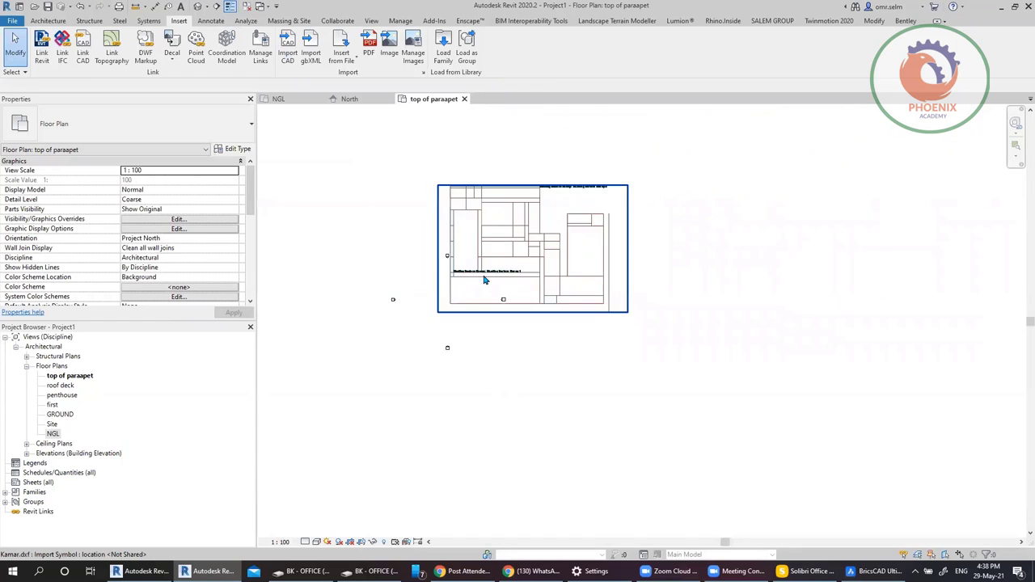
pyautogui.scroll(2, 396, 299)
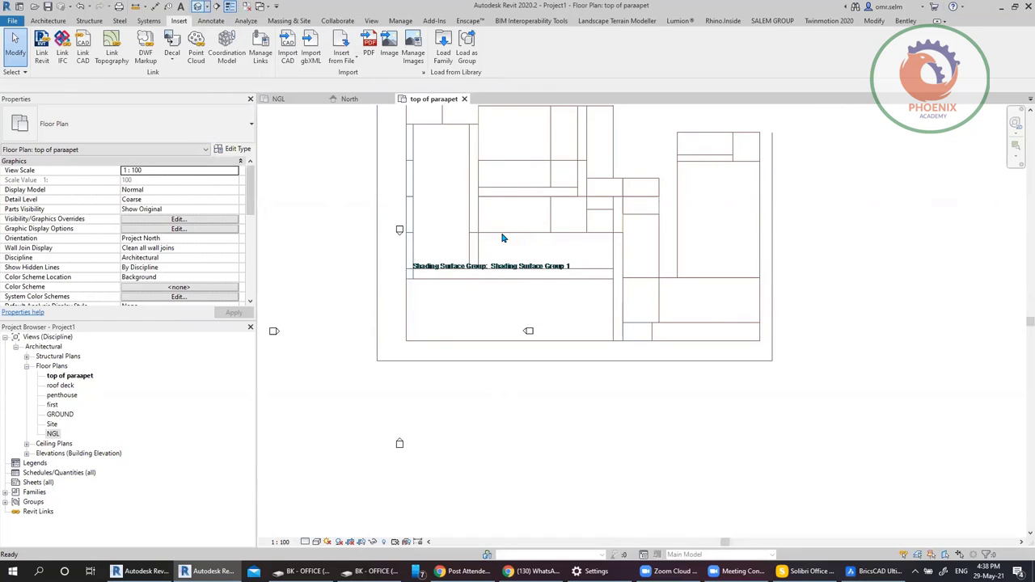
pyautogui.press('3')
pyautogui.press('d')
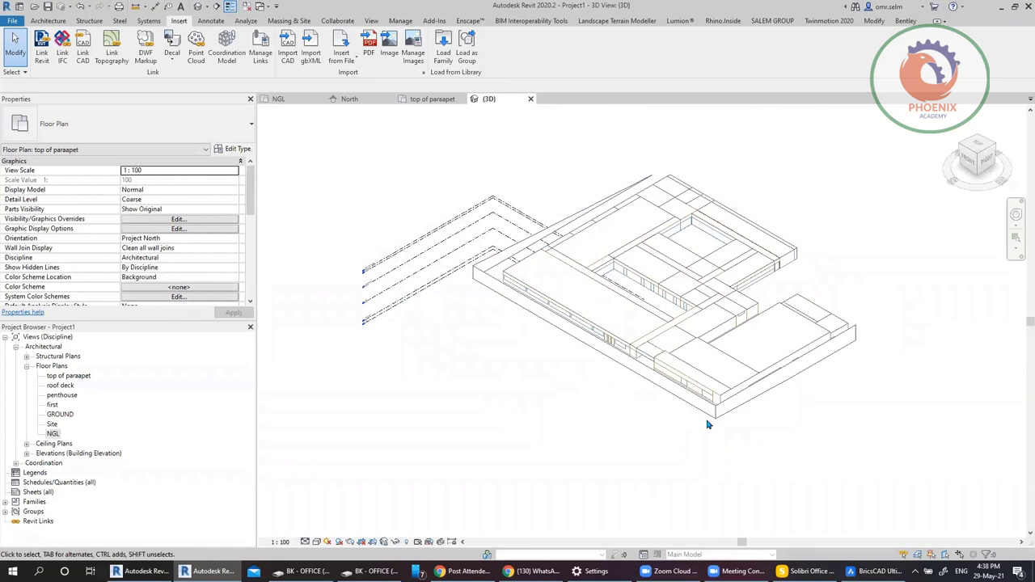
pyautogui.scroll(4, 734, 296)
pyautogui.scroll(-3, 739, 358)
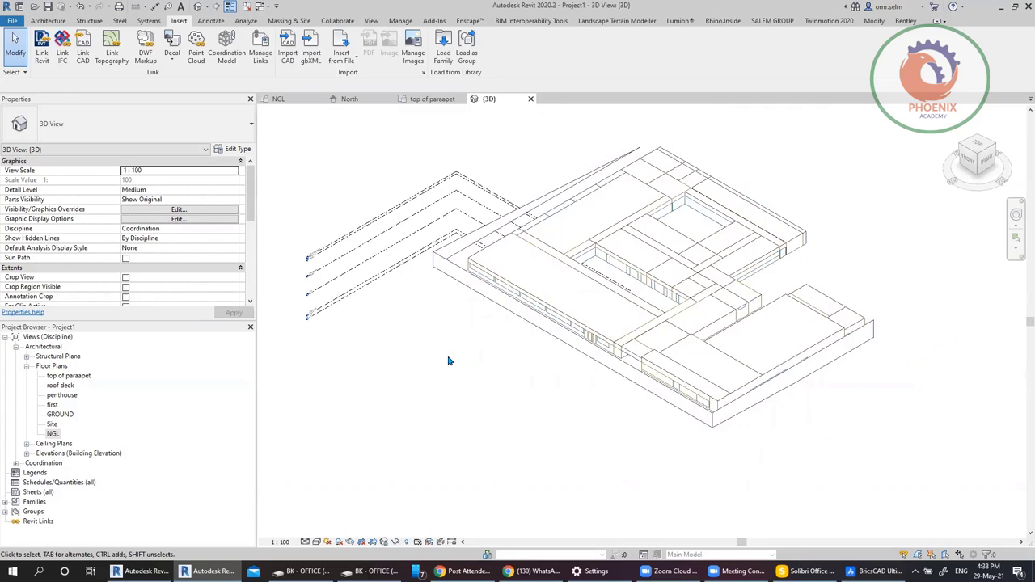
# Step: Leave the 3D view, undo the DXF import and switch to the drawing open in BricsCAD
pyautogui.hotkey('ctrl', 'F4')
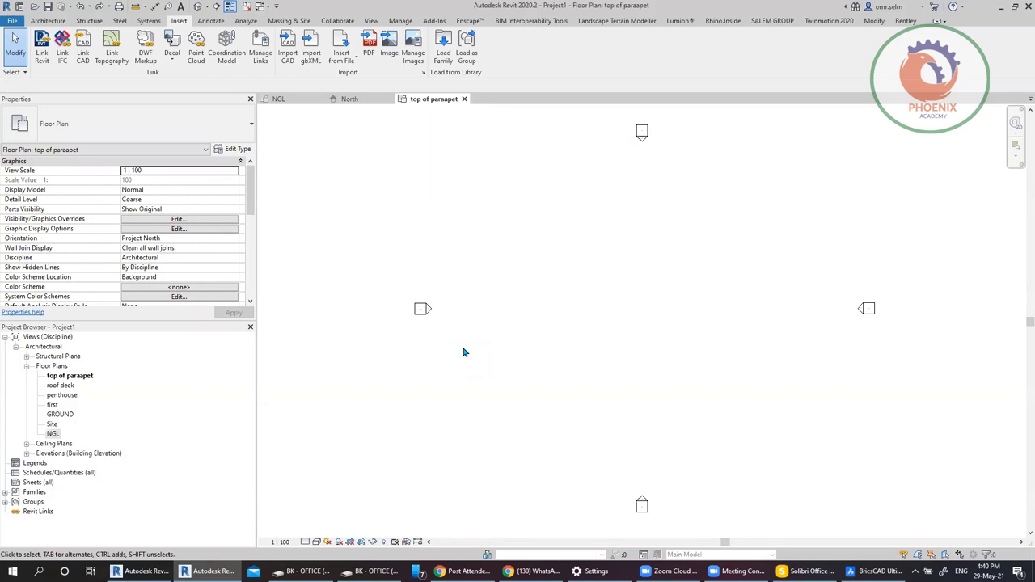
pyautogui.click(899, 573)
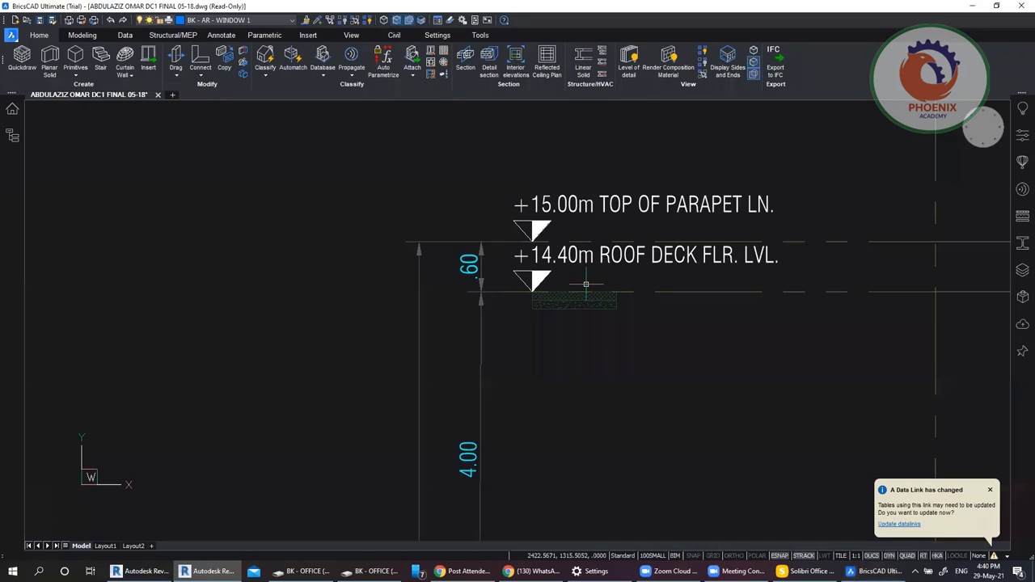
# Step: Select the entire ground floor plan drawing inside its sheet frame and start writing the selection to a block file
pyautogui.scroll(-8, 585, 284)
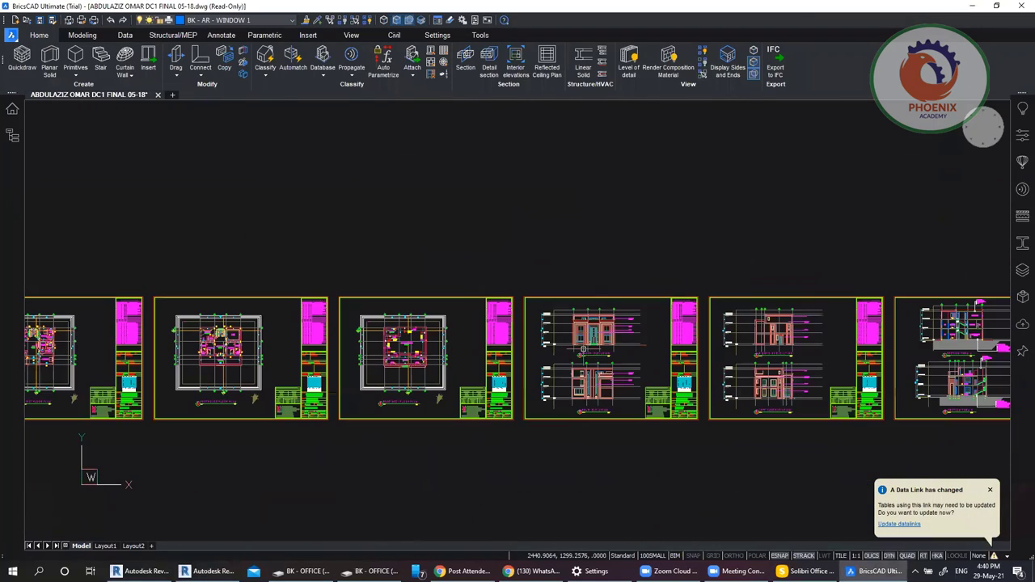
pyautogui.scroll(6, 416, 384)
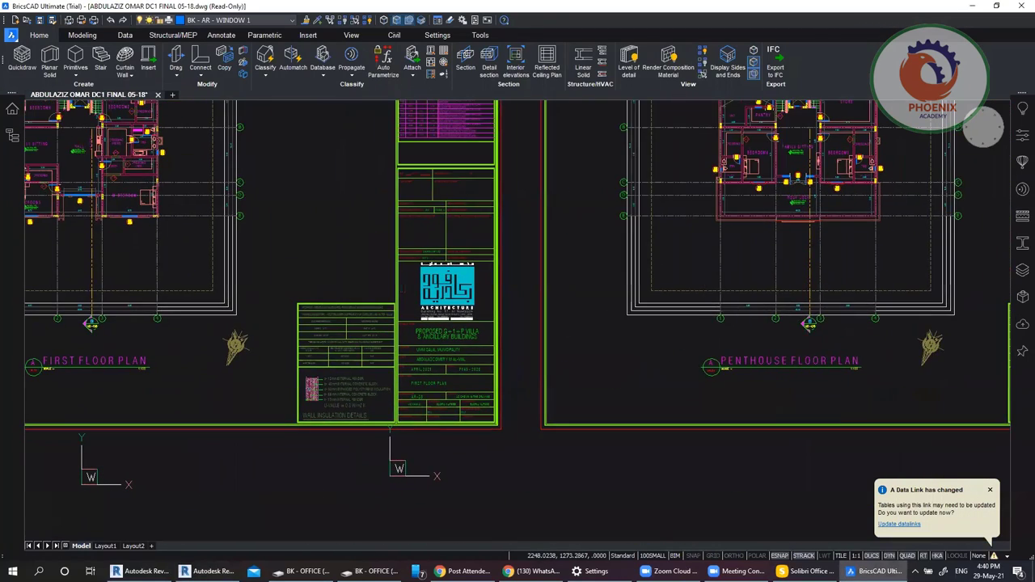
pyautogui.scroll(-3, 389, 441)
pyautogui.scroll(6, 171, 353)
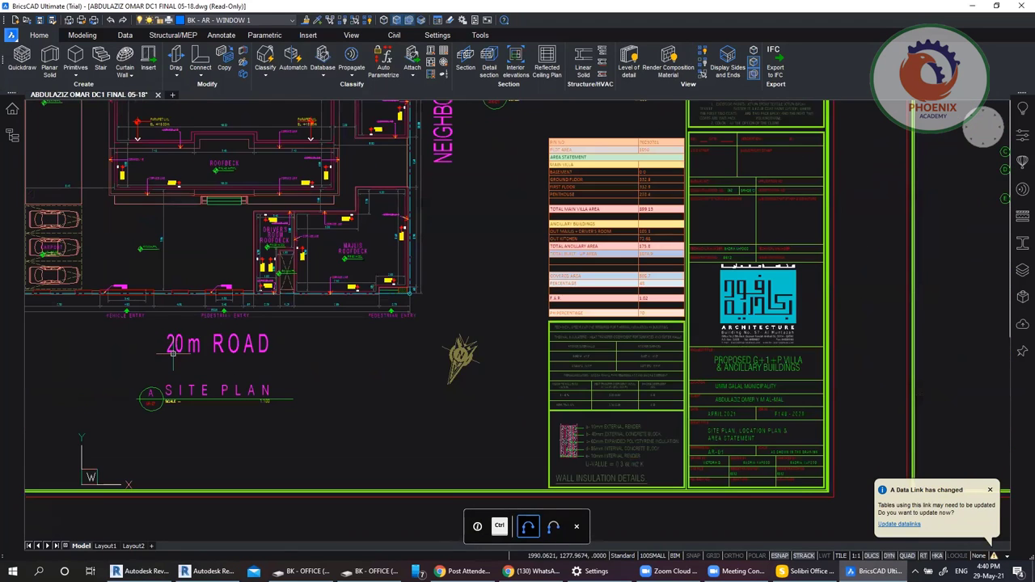
pyautogui.scroll(1, 221, 376)
pyautogui.scroll(-3, 220, 376)
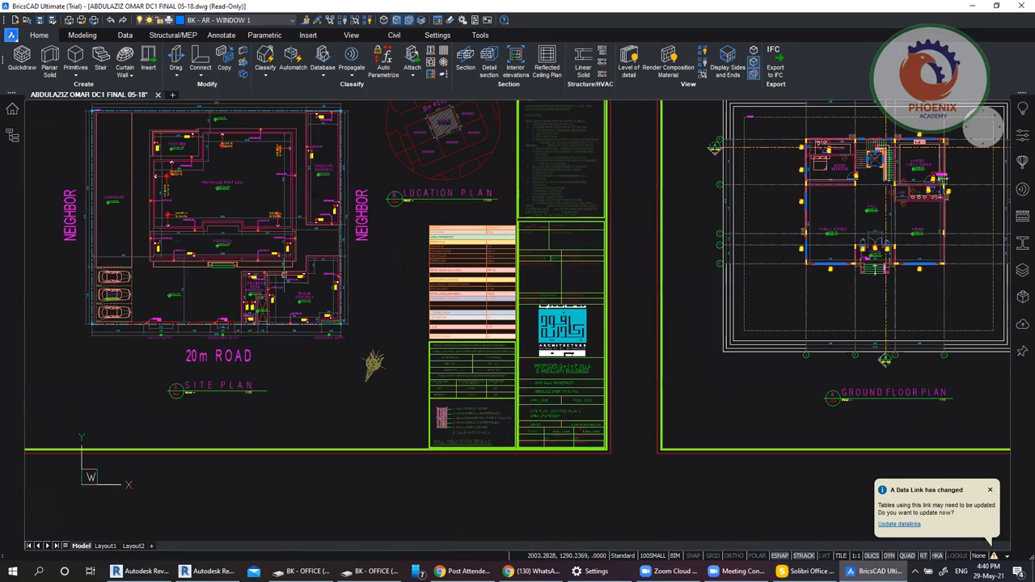
pyautogui.moveTo(821, 372)
pyautogui.mouseDown(button='middle')
pyautogui.moveTo(728, 417)
pyautogui.moveTo(592, 455)
pyautogui.mouseUp(button='middle')
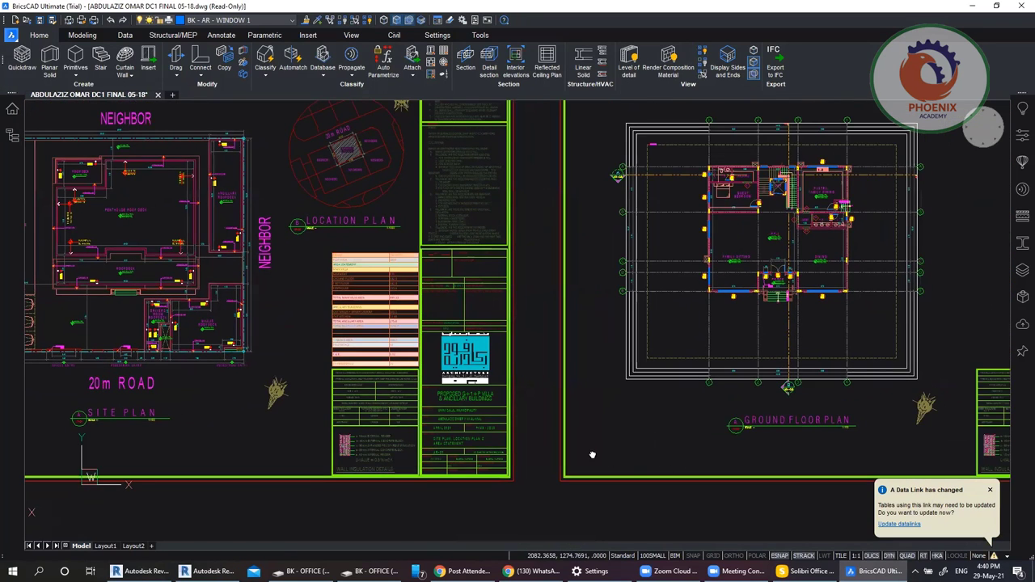
pyautogui.moveTo(778, 482); pyautogui.dragTo(419, 139)
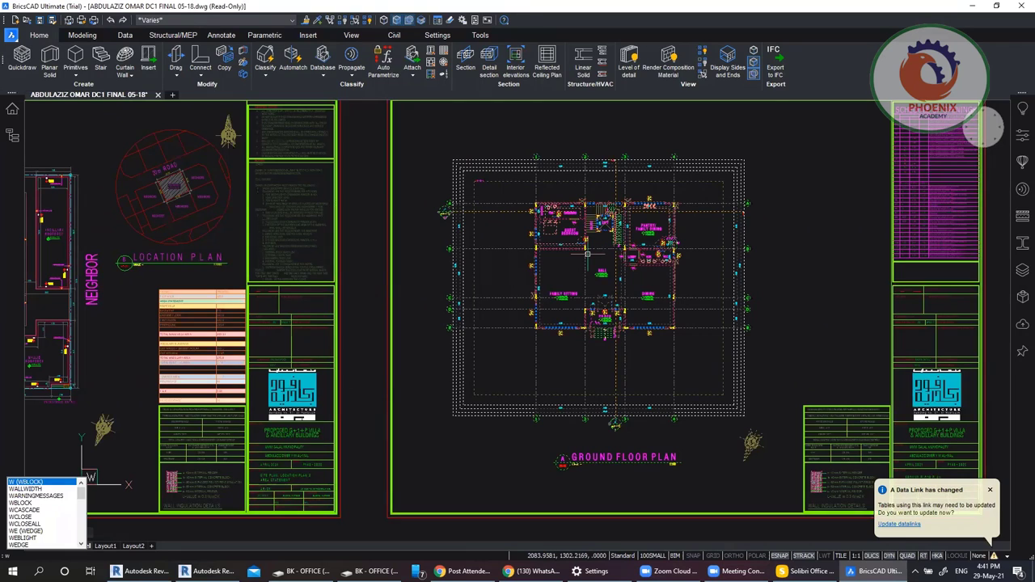
pyautogui.press('Return')
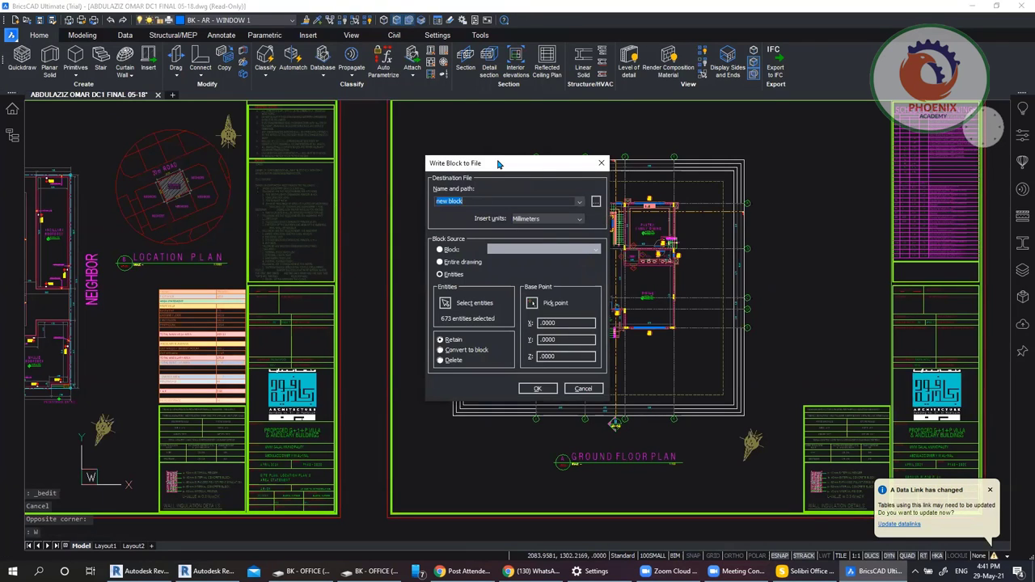
pyautogui.moveTo(499, 164); pyautogui.dragTo(515, 128)
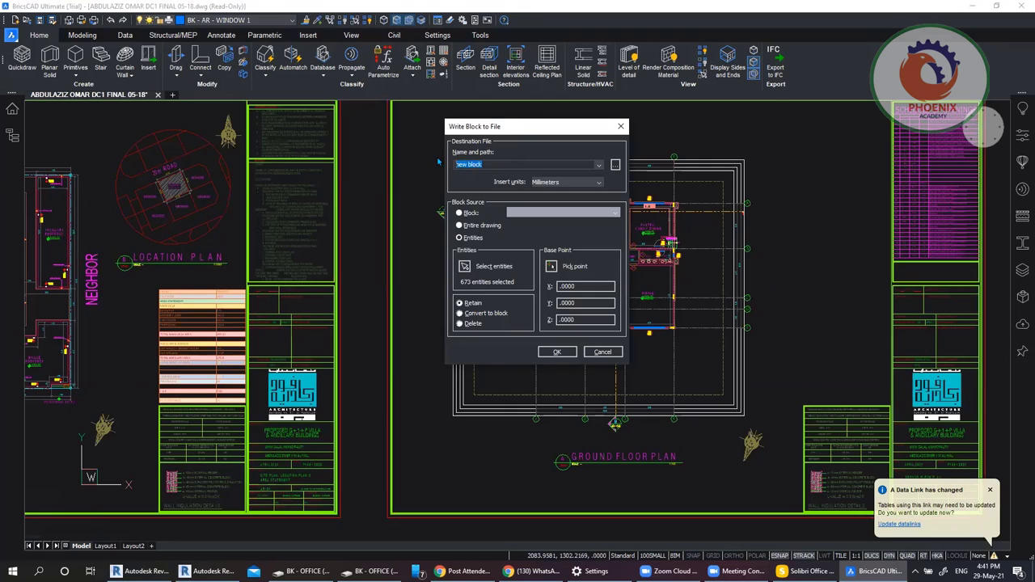
# Step: Set the block's destination to a file named ground on the Desktop, in AutoCAD 2013 DWG format
pyautogui.click(615, 165)
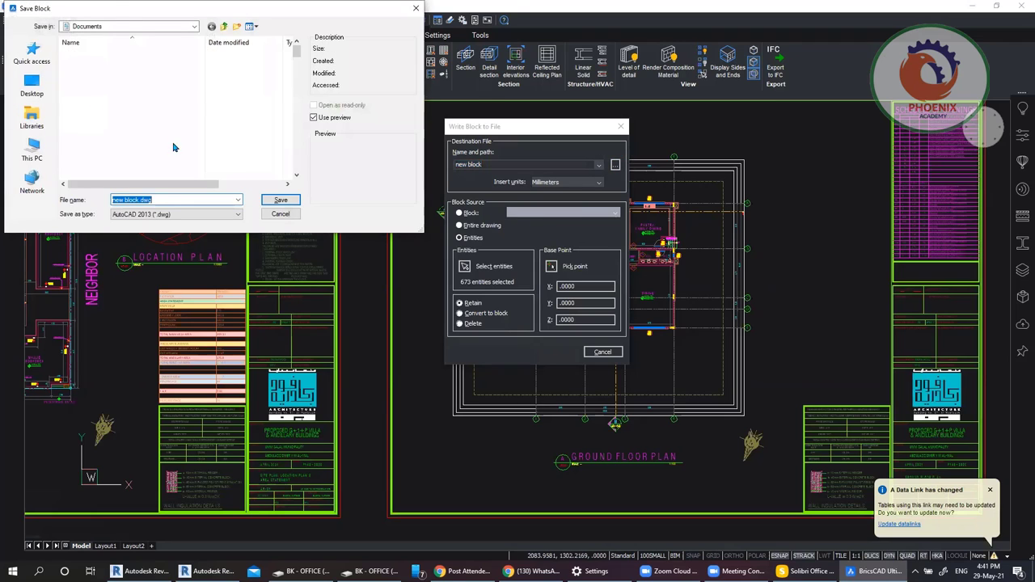
pyautogui.moveTo(106, 18); pyautogui.dragTo(146, 103)
pyautogui.click(72, 169)
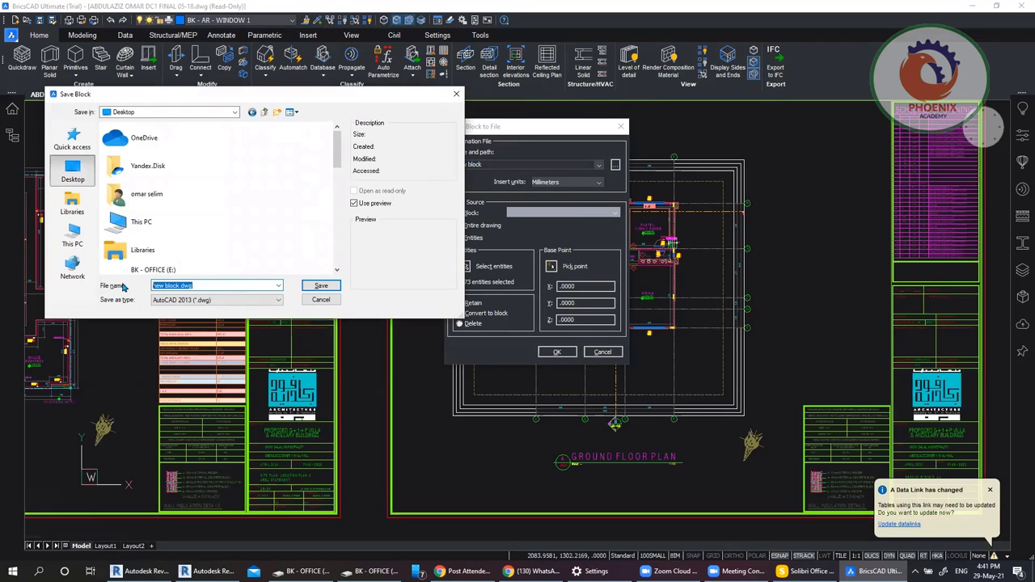
pyautogui.write('grou')
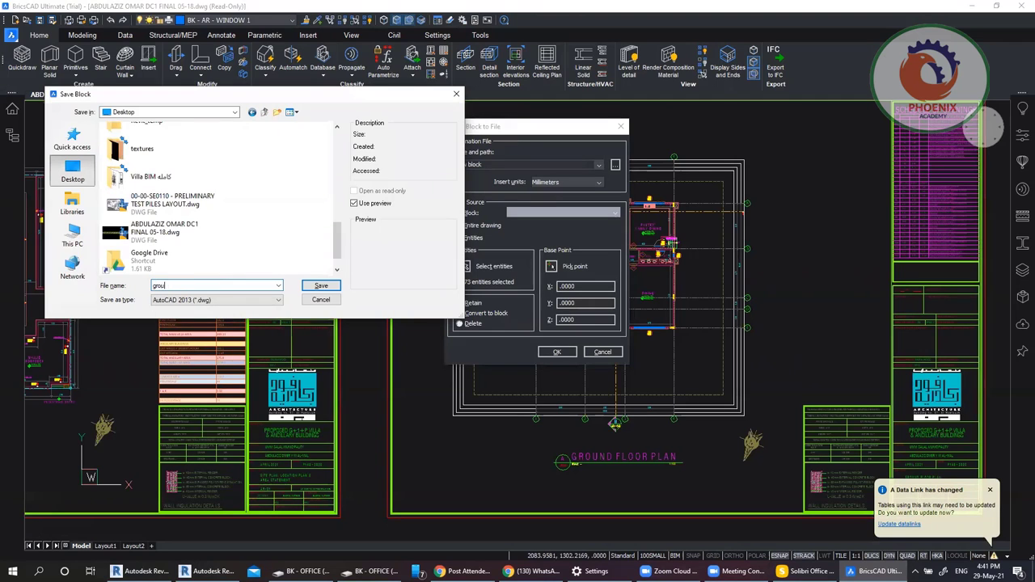
pyautogui.write('nd')
pyautogui.click(183, 301)
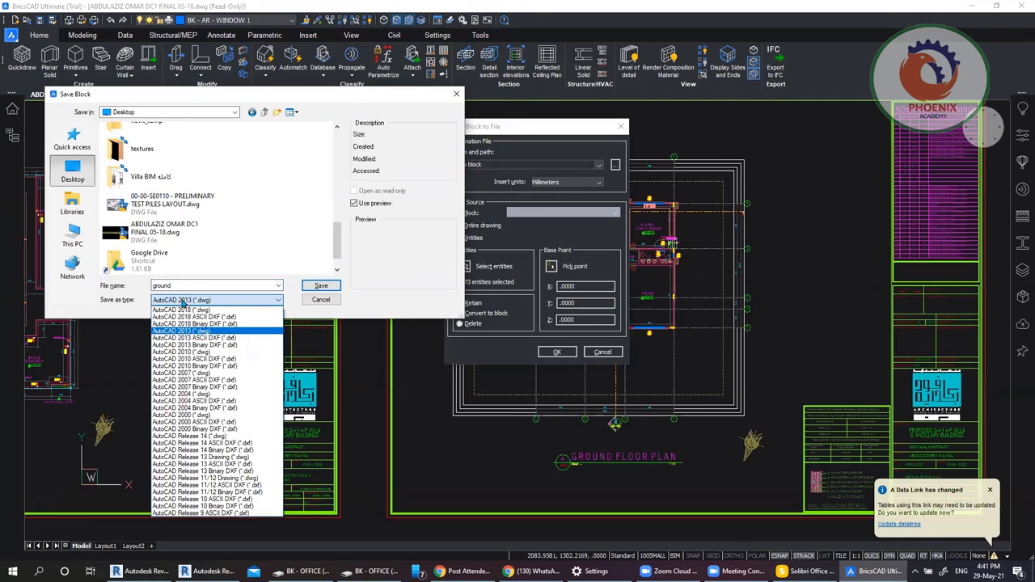
pyautogui.click(183, 300)
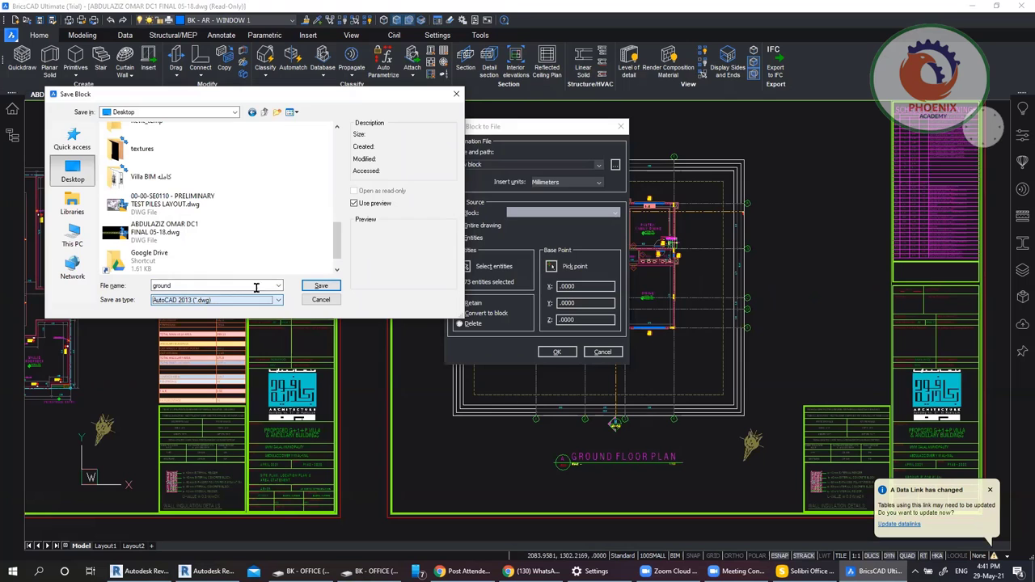
pyautogui.click(321, 286)
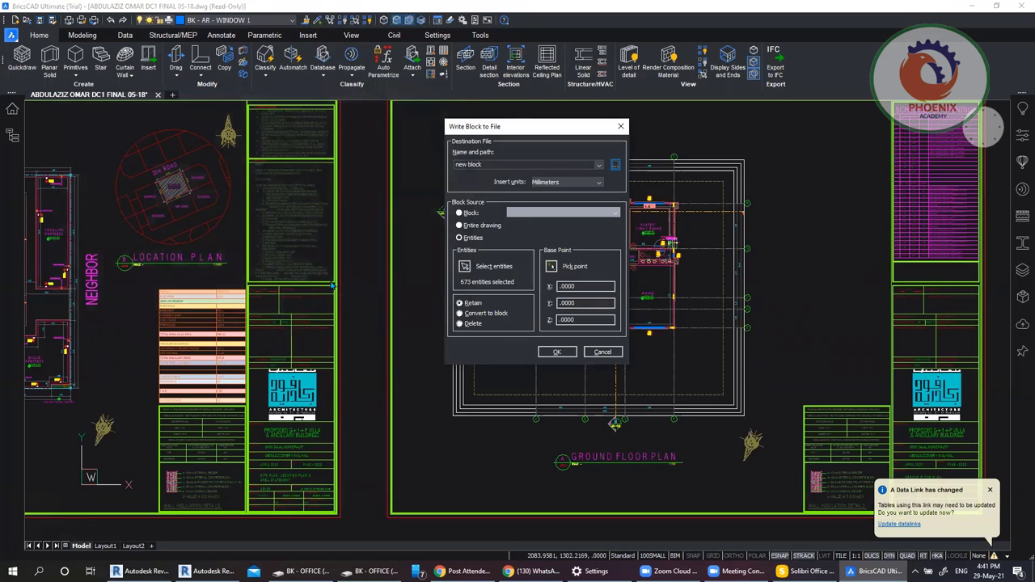
# Step: Pick the outer corner of the hatched column at the plan's lower-left building corner as base point and write the block
pyautogui.click(550, 266)
pyautogui.scroll(10, 489, 380)
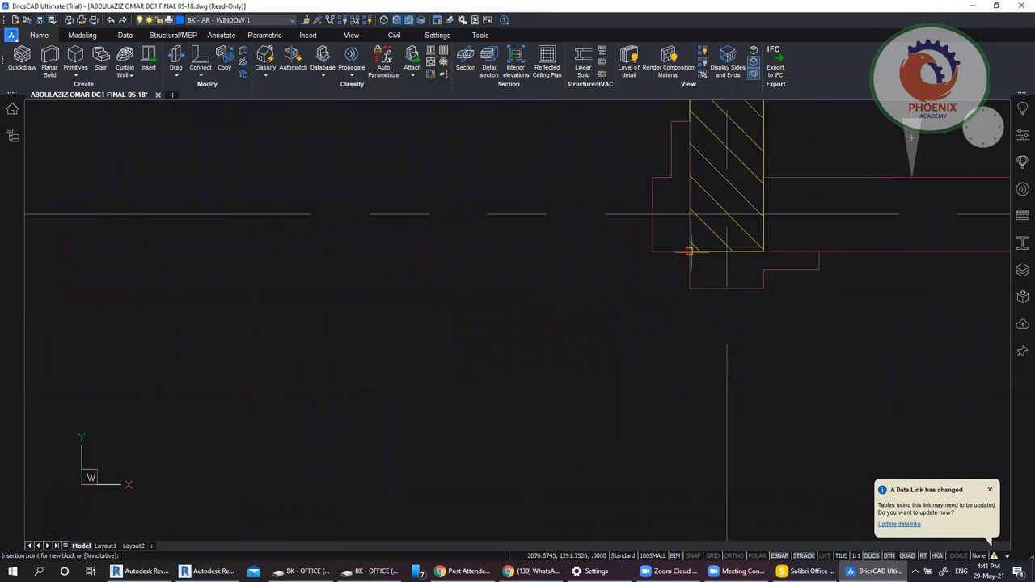
pyautogui.click(689, 251)
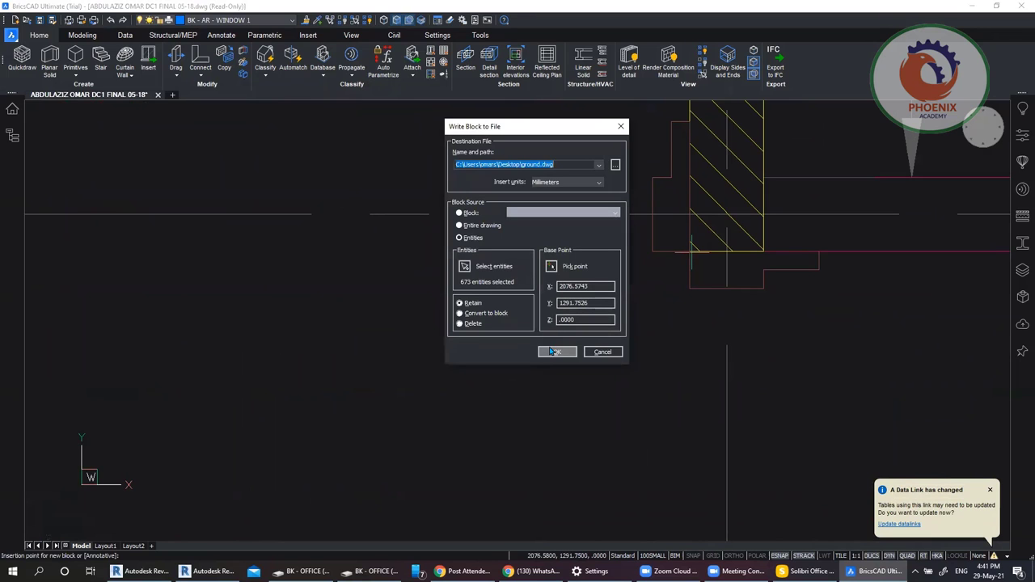
pyautogui.click(554, 351)
# Step: Examine the ground floor plan around the family sitting, dining and washroom areas, including the columns and outer walls
pyautogui.scroll(-3, 474, 307)
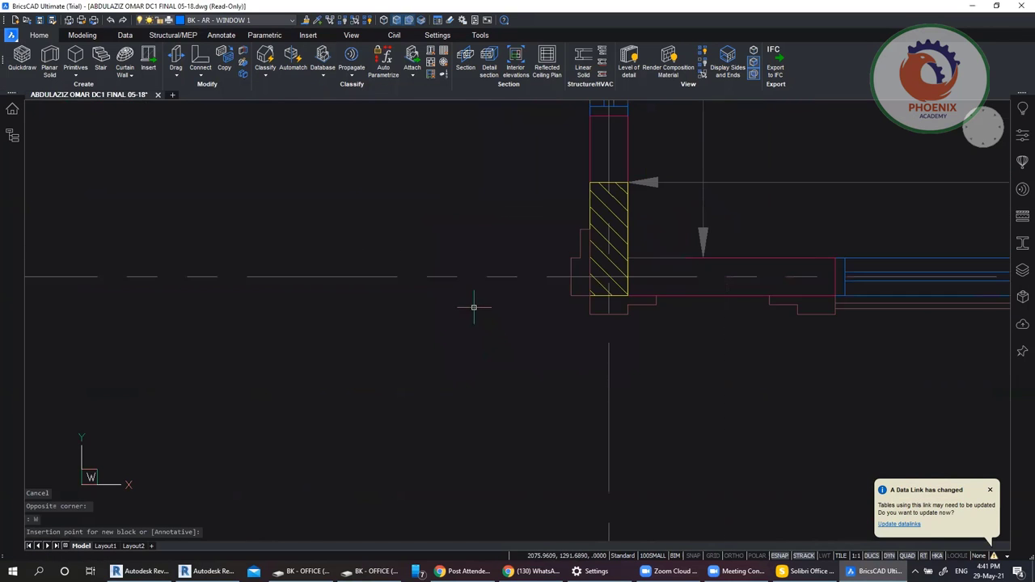
pyautogui.scroll(-1, 474, 307)
pyautogui.scroll(-1, 442, 300)
pyautogui.scroll(-1, 455, 349)
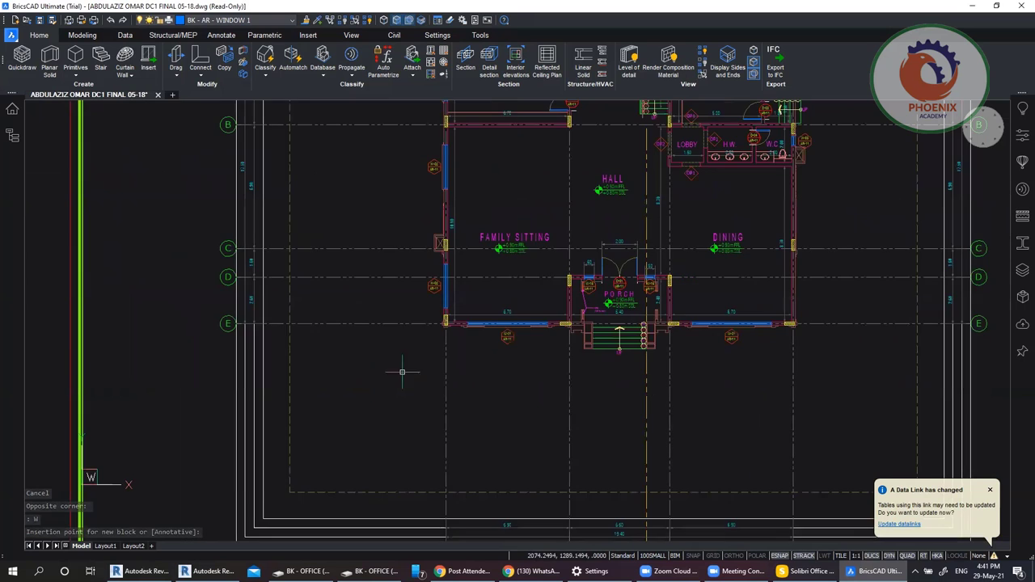
pyautogui.scroll(-1, 597, 263)
pyautogui.moveTo(597, 263); pyautogui.dragTo(525, 398, button='middle')
pyautogui.scroll(4, 713, 374)
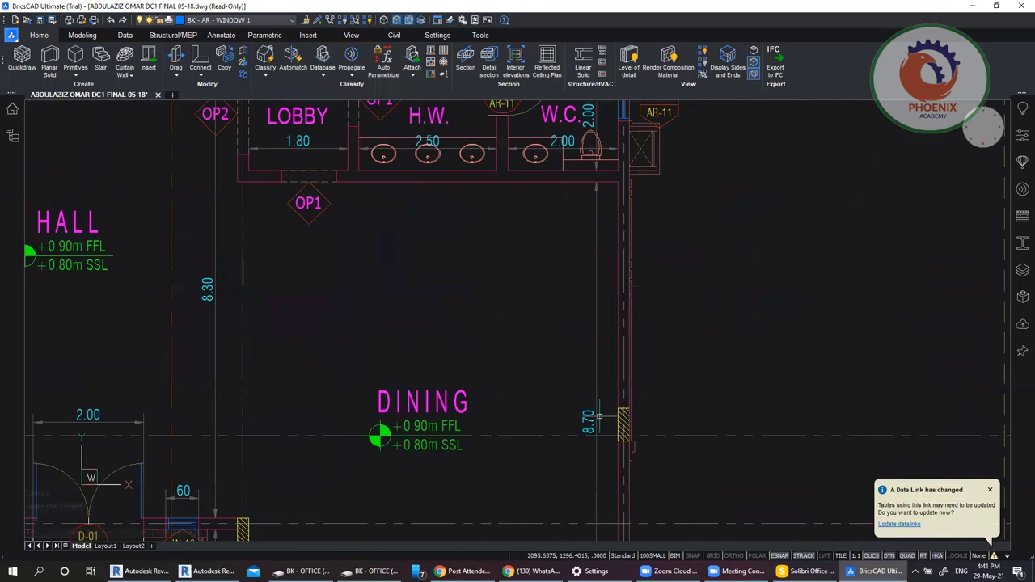
pyautogui.scroll(3, 598, 415)
pyautogui.scroll(-3, 637, 362)
pyautogui.scroll(4, 629, 386)
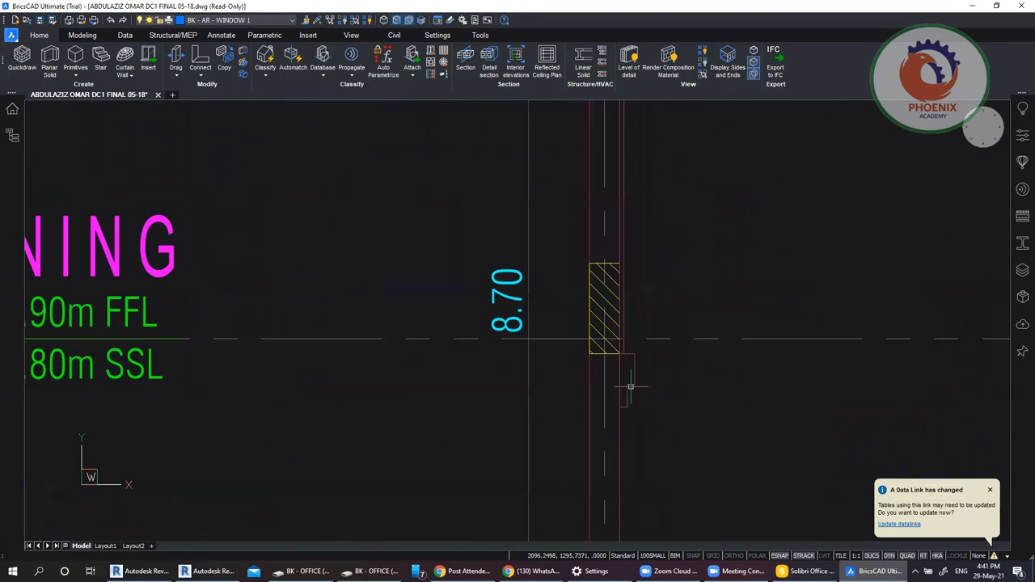
pyautogui.scroll(-3, 688, 370)
pyautogui.moveTo(688, 369)
pyautogui.mouseDown(button='middle')
pyautogui.moveTo(733, 397)
pyautogui.moveTo(728, 445)
pyautogui.mouseUp(button='middle')
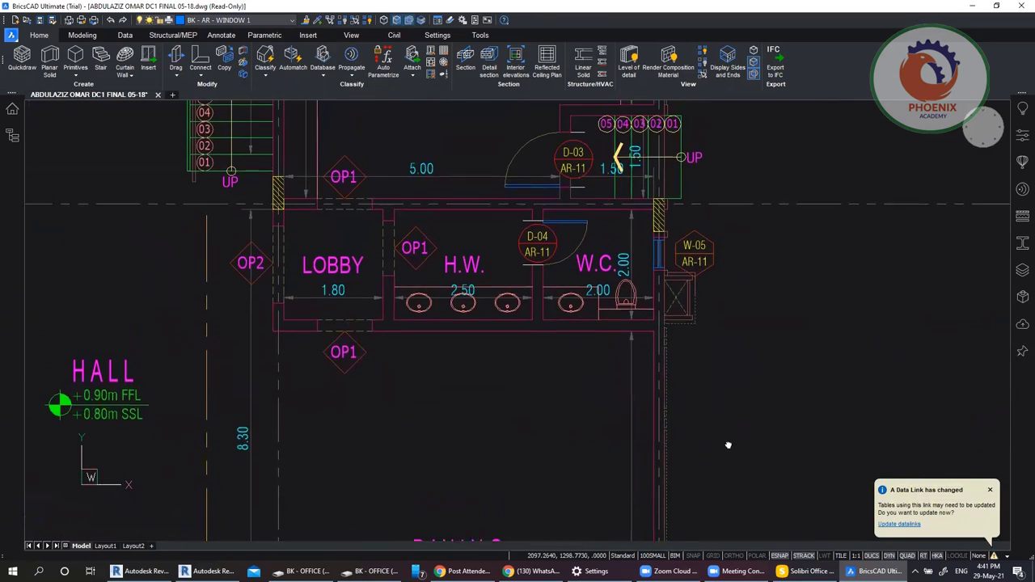
pyautogui.scroll(-6, 728, 446)
pyautogui.scroll(1, 606, 295)
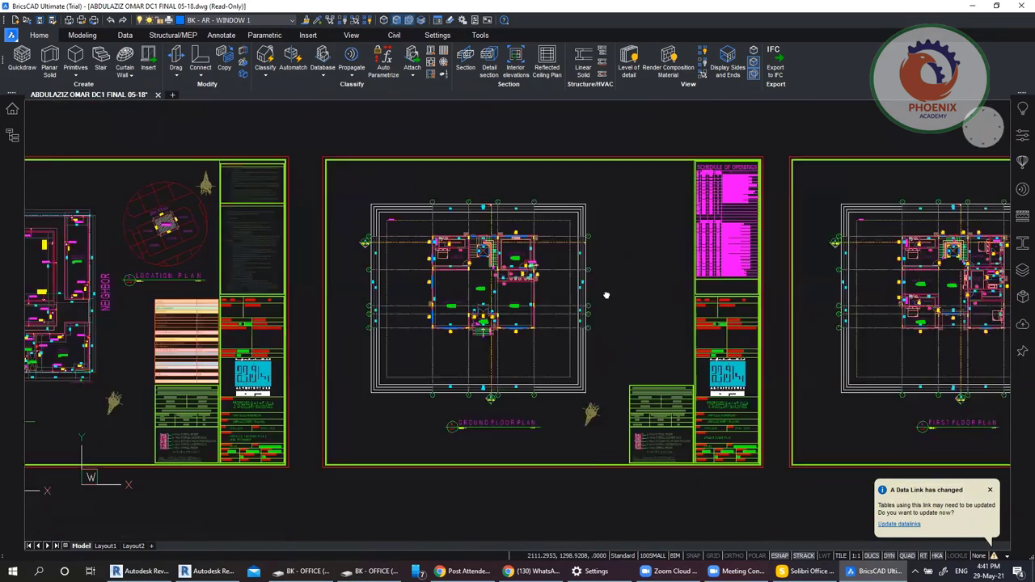
# Step: Look over the remaining sheets, from the upper floor plans to the front elevation with its windows and level lines
pyautogui.moveTo(606, 295); pyautogui.dragTo(536, 302, button='middle')
pyautogui.scroll(-4, 485, 303)
pyautogui.scroll(4, 841, 299)
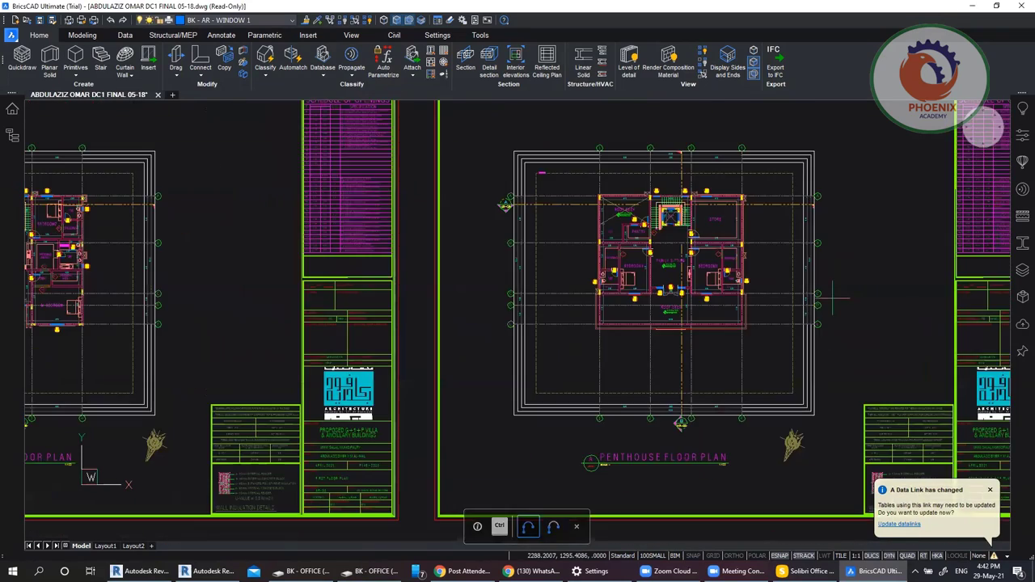
pyautogui.scroll(-6, 833, 299)
pyautogui.moveTo(833, 299); pyautogui.dragTo(695, 345, button='middle')
pyautogui.scroll(4, 696, 345)
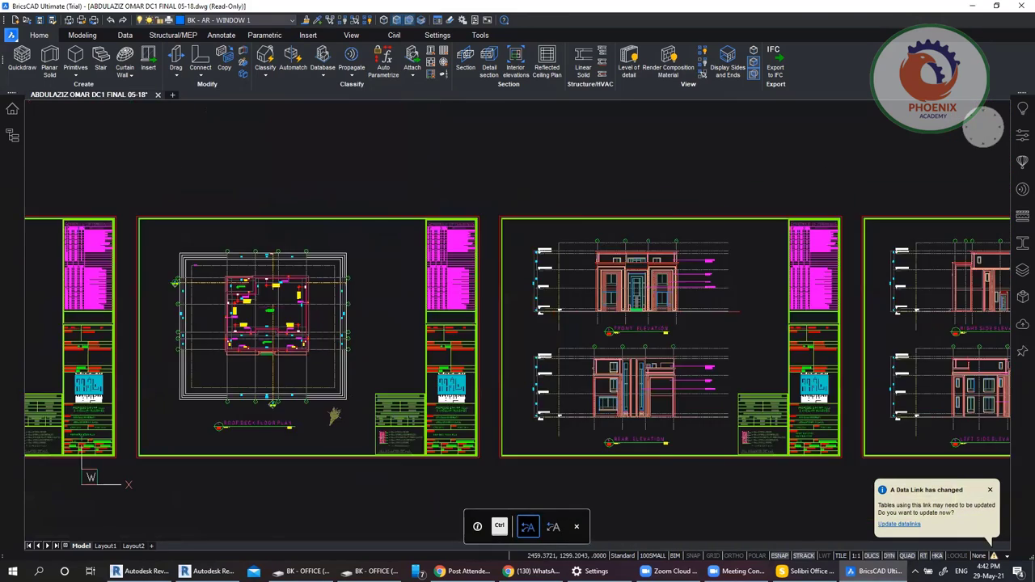
pyautogui.scroll(5, 646, 297)
pyautogui.scroll(3, 789, 268)
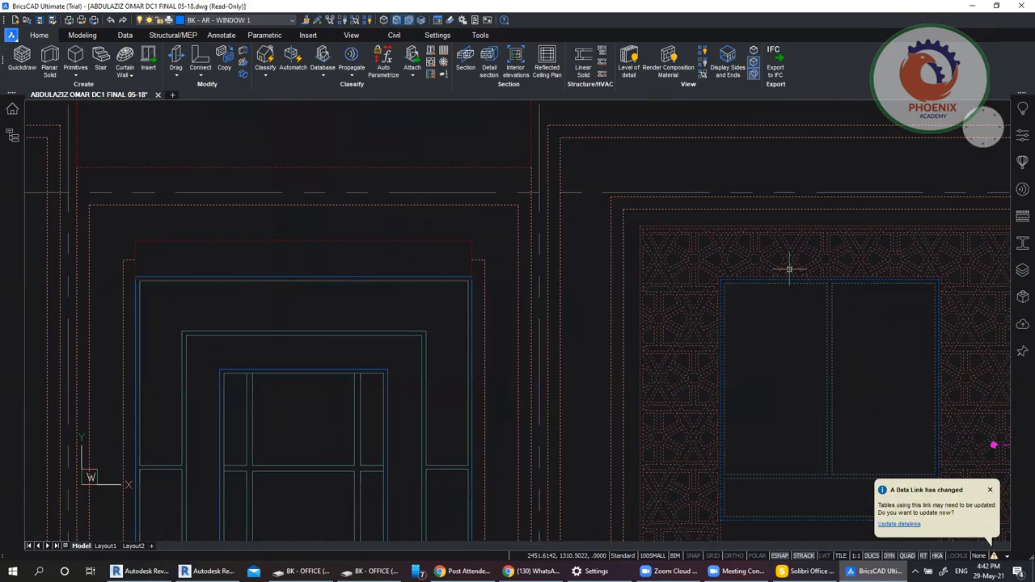
pyautogui.scroll(-4, 789, 269)
pyautogui.scroll(3, 500, 192)
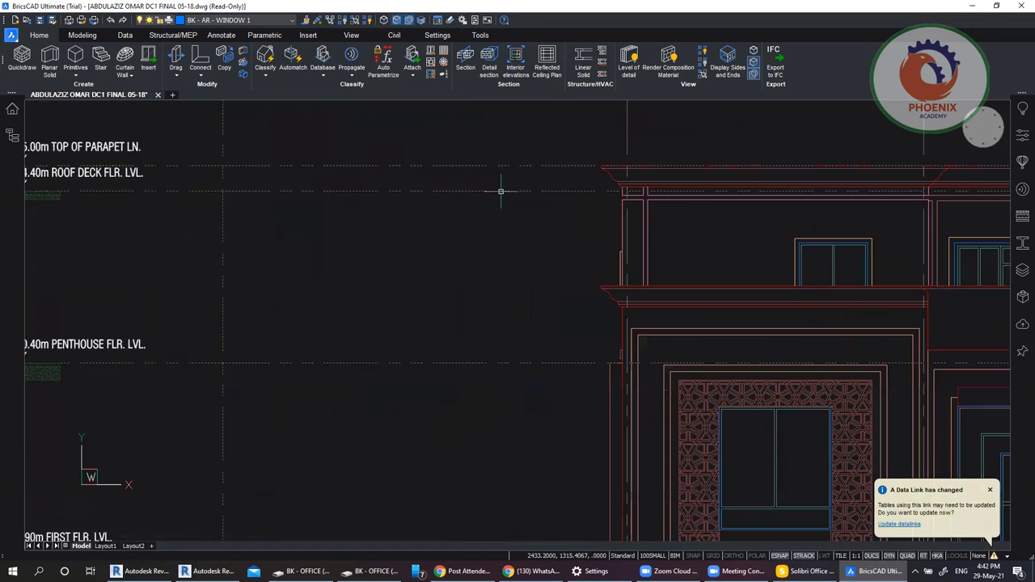
pyautogui.scroll(-7, 500, 192)
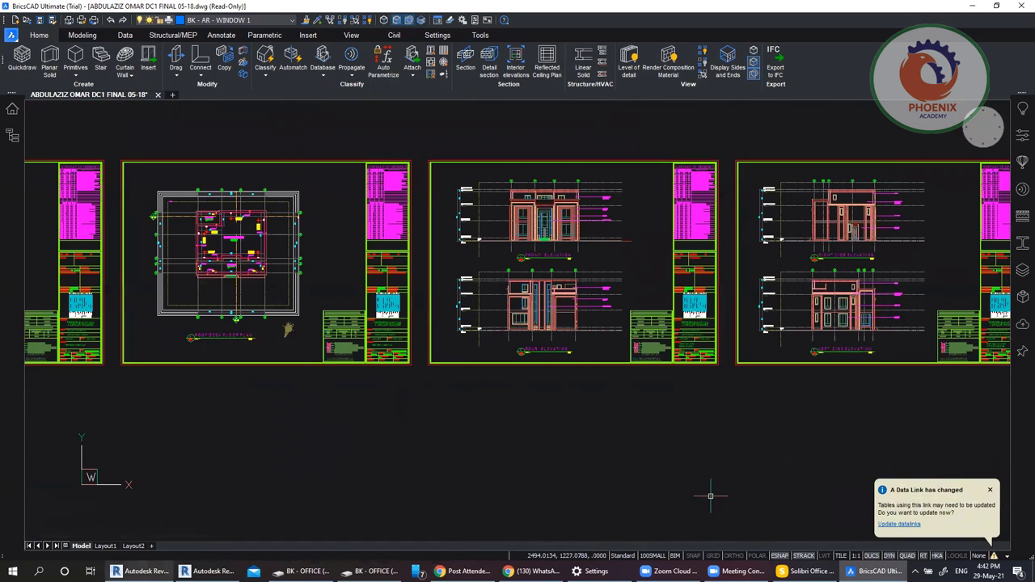
# Step: Switch to Project1 in Revit and open the GROUND floor plan
pyautogui.click(142, 571)
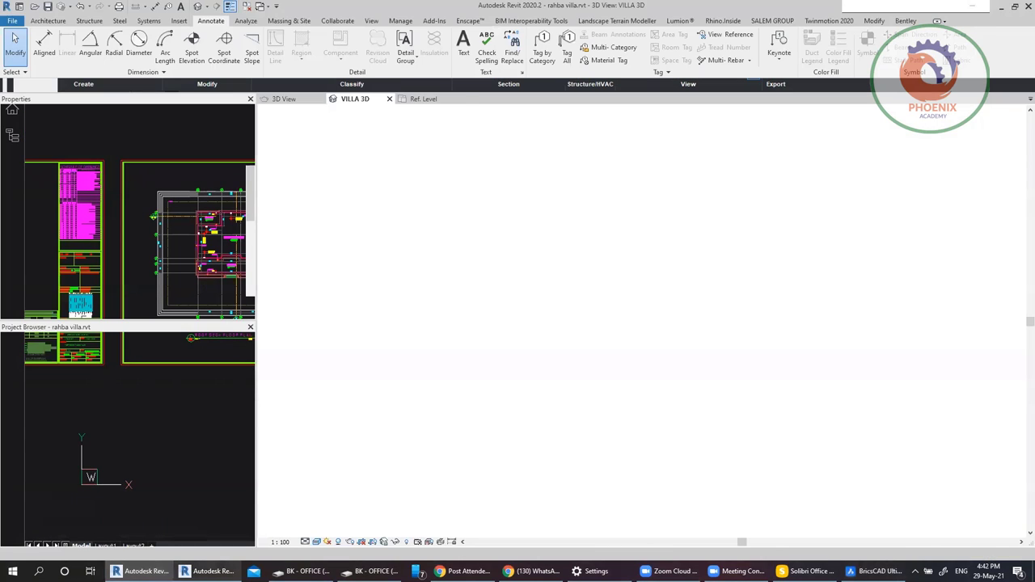
pyautogui.click(209, 570)
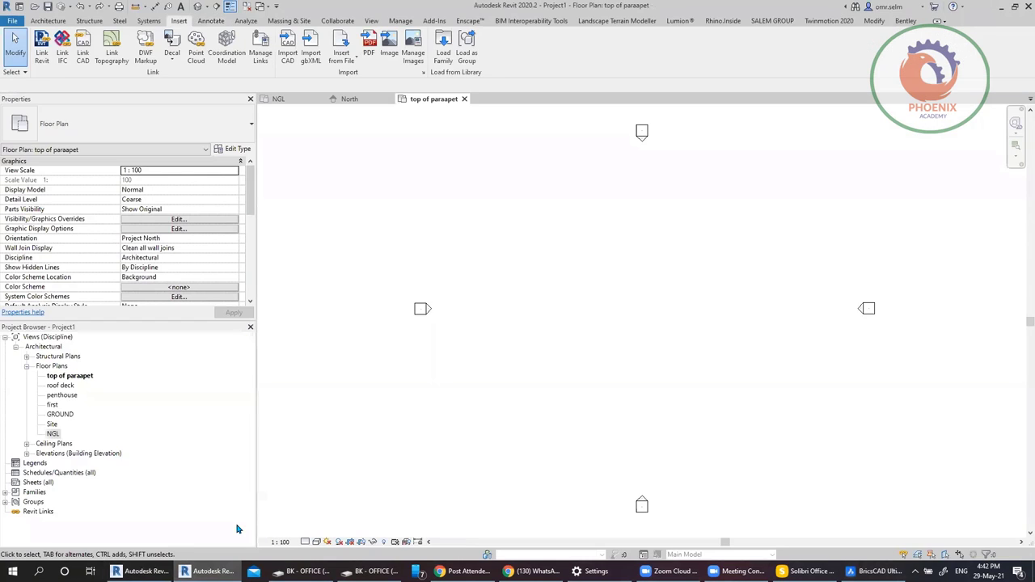
pyautogui.doubleClick(59, 414)
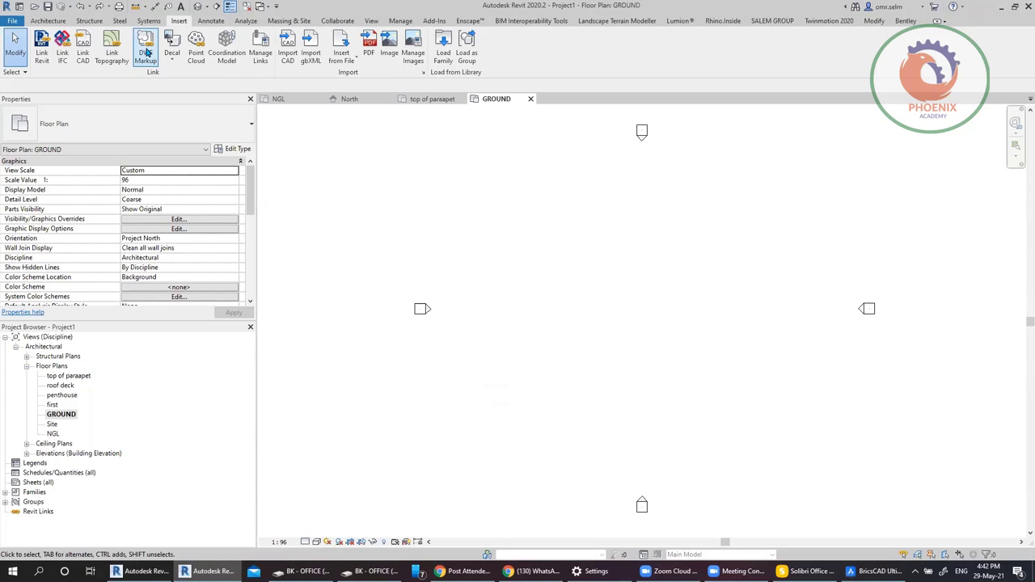
# Step: Start linking a CAD file into the GROUND plan, browse to the Desktop and set the file type to DWG
pyautogui.click(82, 58)
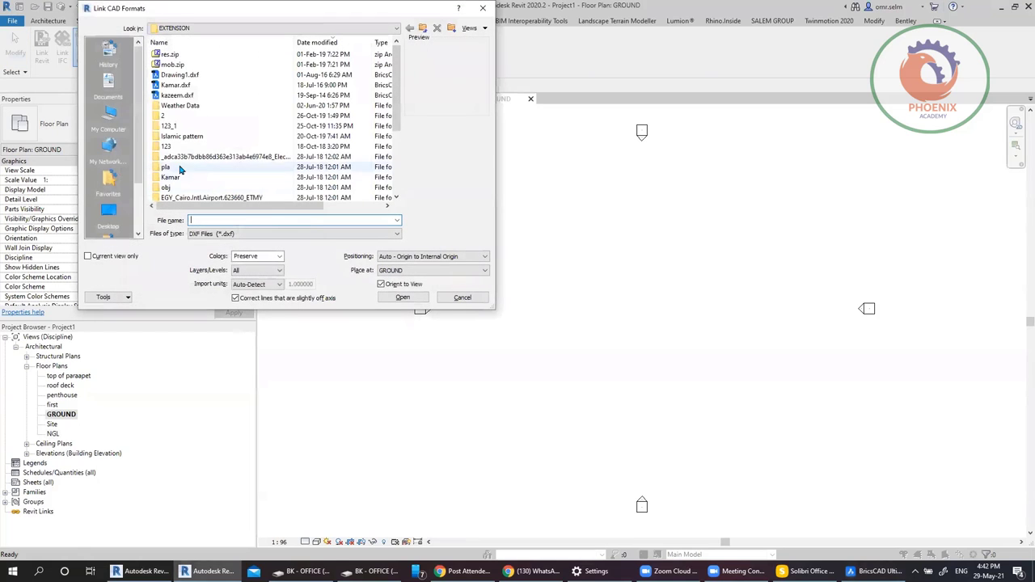
pyautogui.click(111, 211)
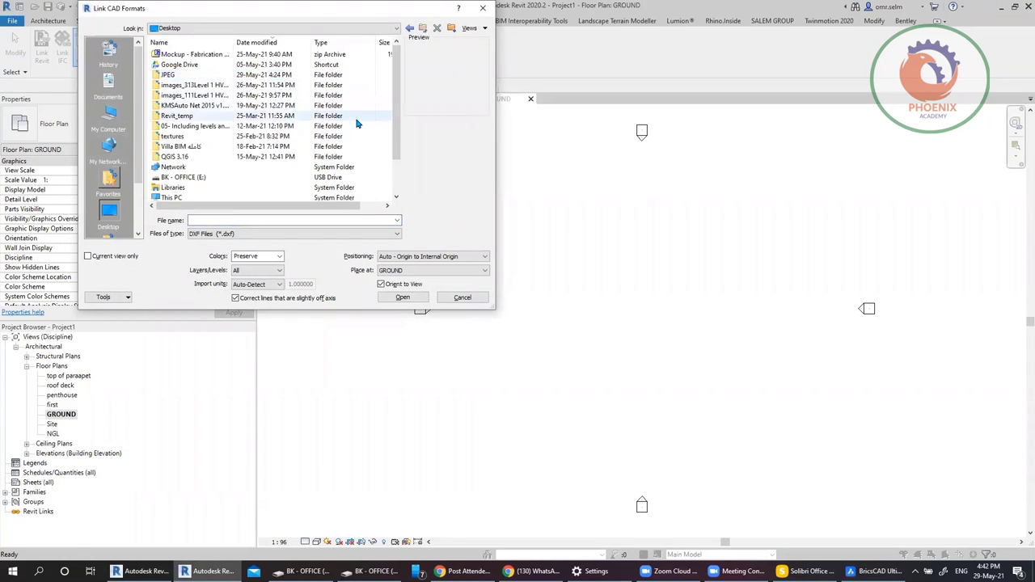
pyautogui.scroll(-2, 393, 179)
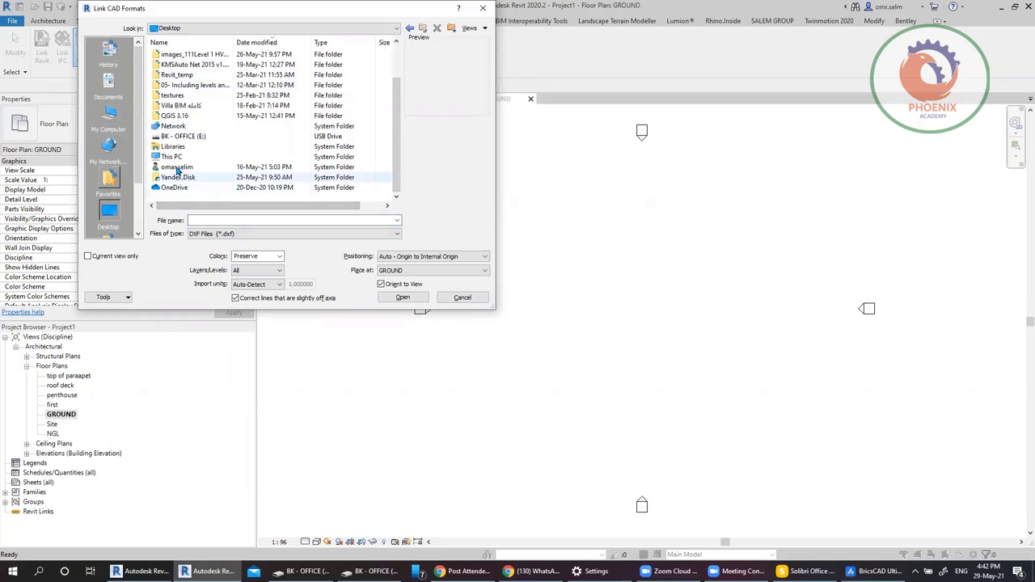
pyautogui.scroll(2, 289, 194)
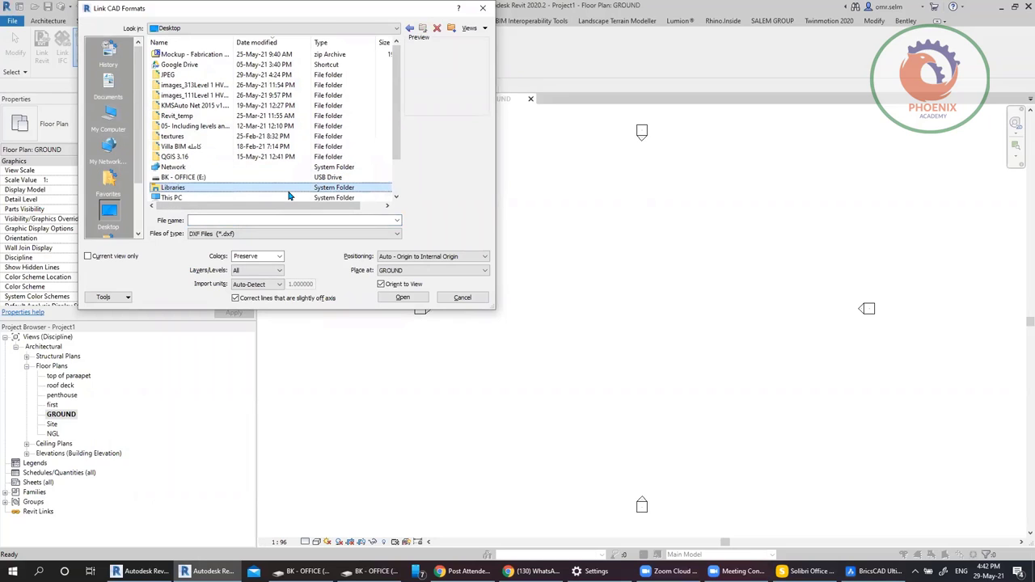
pyautogui.scroll(-2, 289, 193)
pyautogui.click(272, 233)
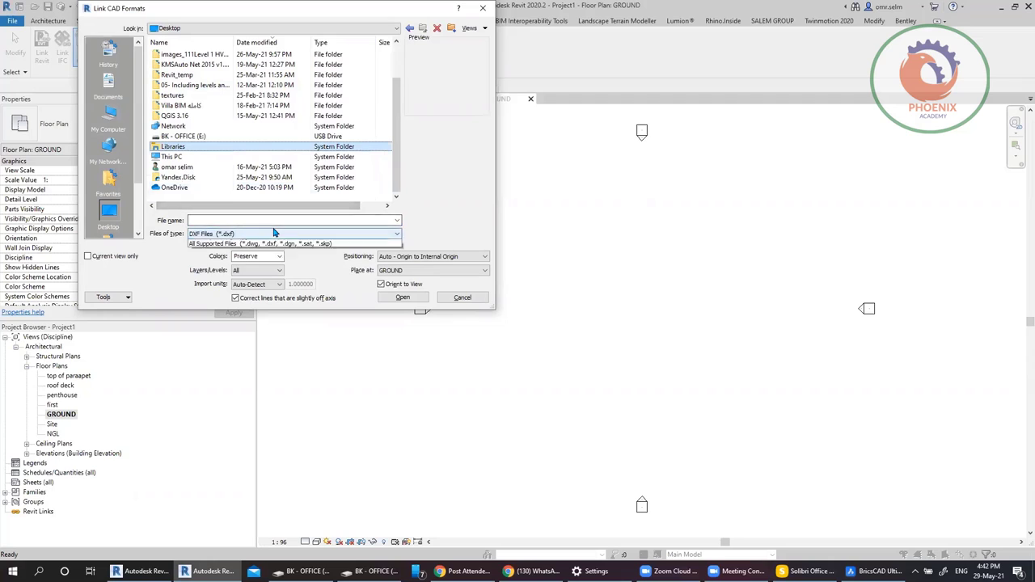
pyautogui.click(255, 242)
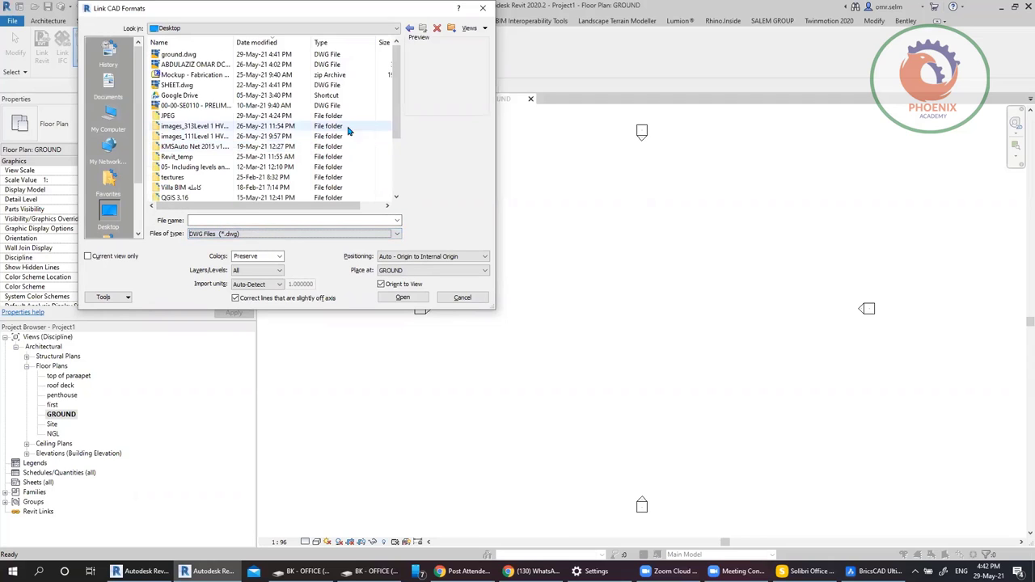
# Step: Link ground.dwg with Current view only enabled and automatic origin-to-internal-origin positioning
pyautogui.click(208, 57)
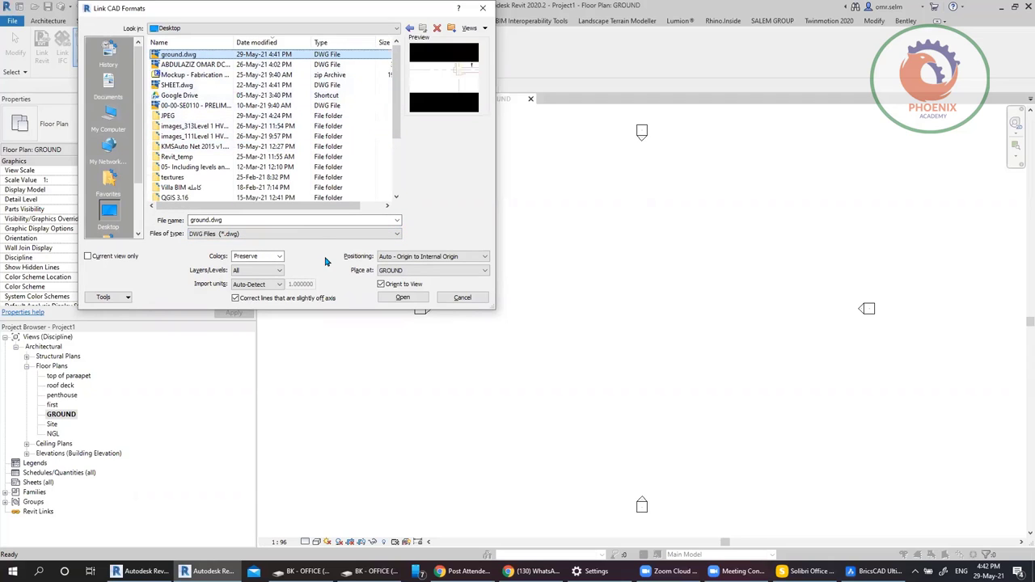
pyautogui.click(89, 256)
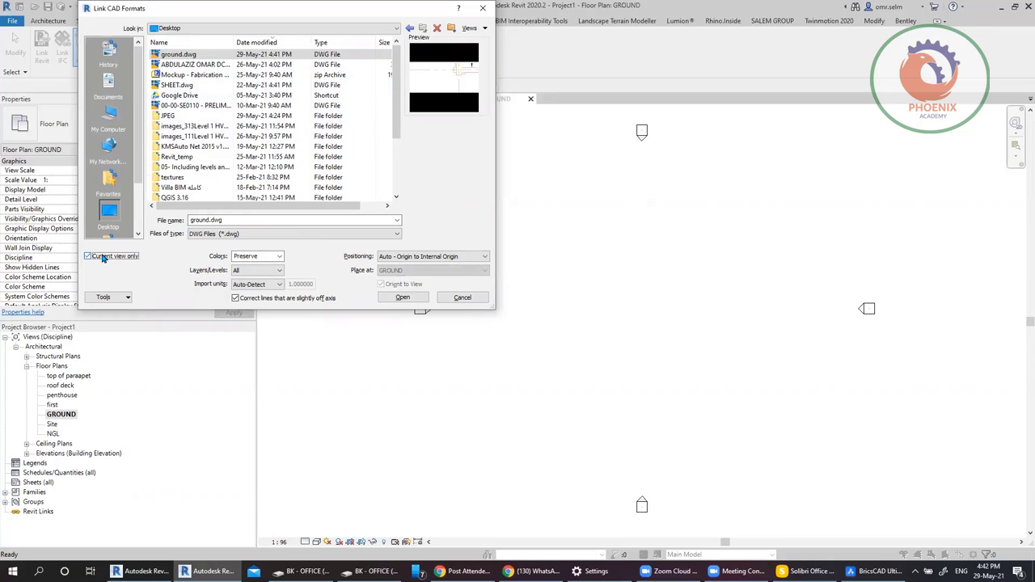
pyautogui.click(409, 298)
pyautogui.click(411, 298)
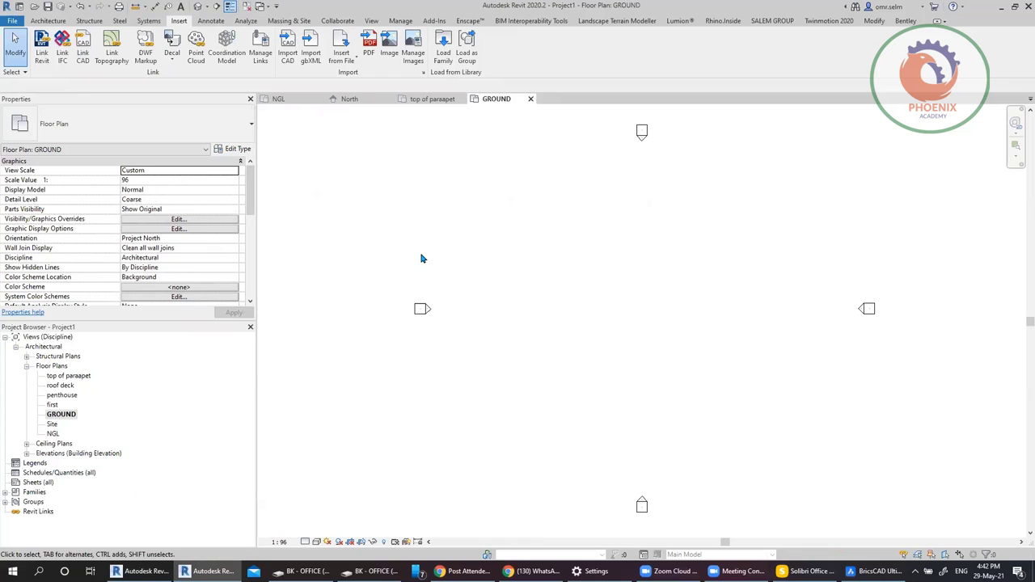
# Step: Inspect the linked ground.dwg in the GROUND plan and remove it from the view
pyautogui.scroll(-2, 420, 257)
pyautogui.moveTo(647, 230); pyautogui.dragTo(477, 376)
pyautogui.scroll(3, 588, 291)
pyautogui.scroll(6, 588, 291)
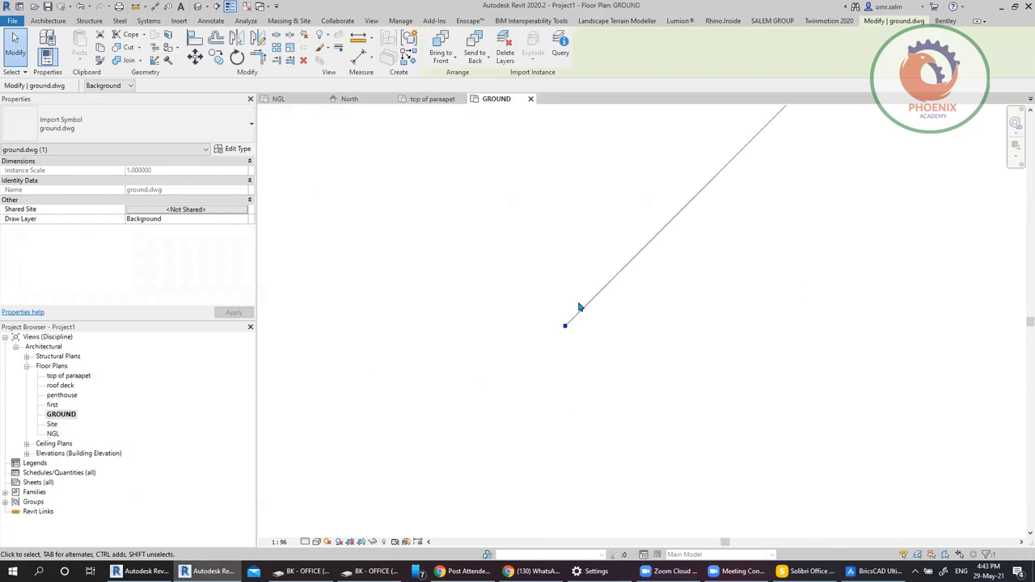
pyautogui.scroll(4, 610, 338)
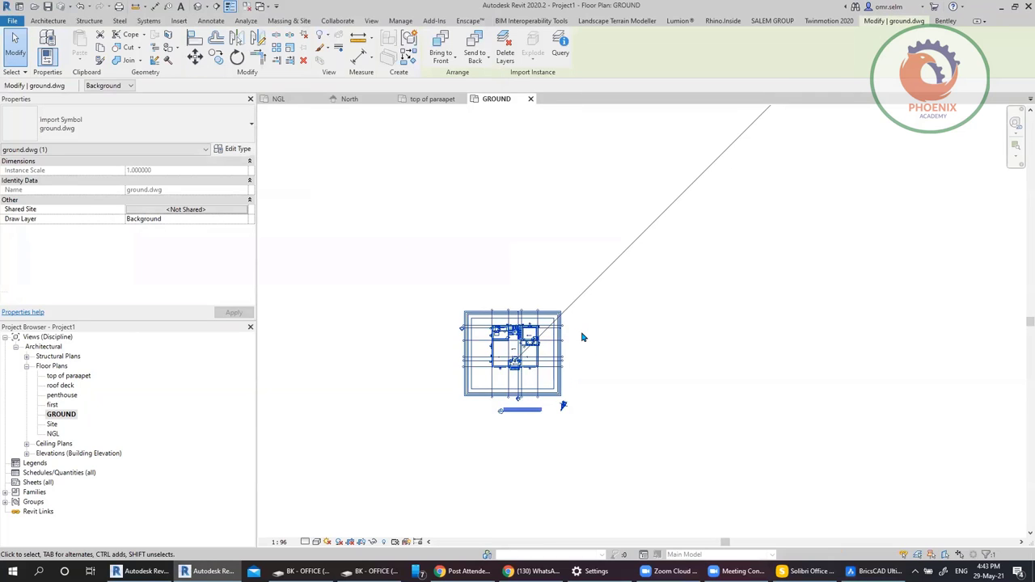
pyautogui.scroll(-6, 582, 338)
pyautogui.scroll(3, 582, 339)
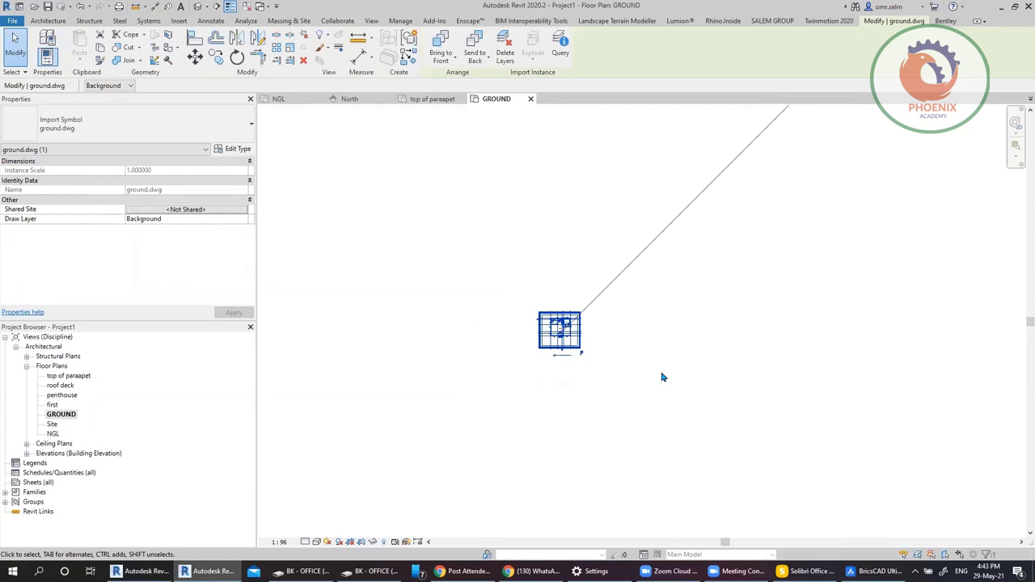
pyautogui.press('Delete')
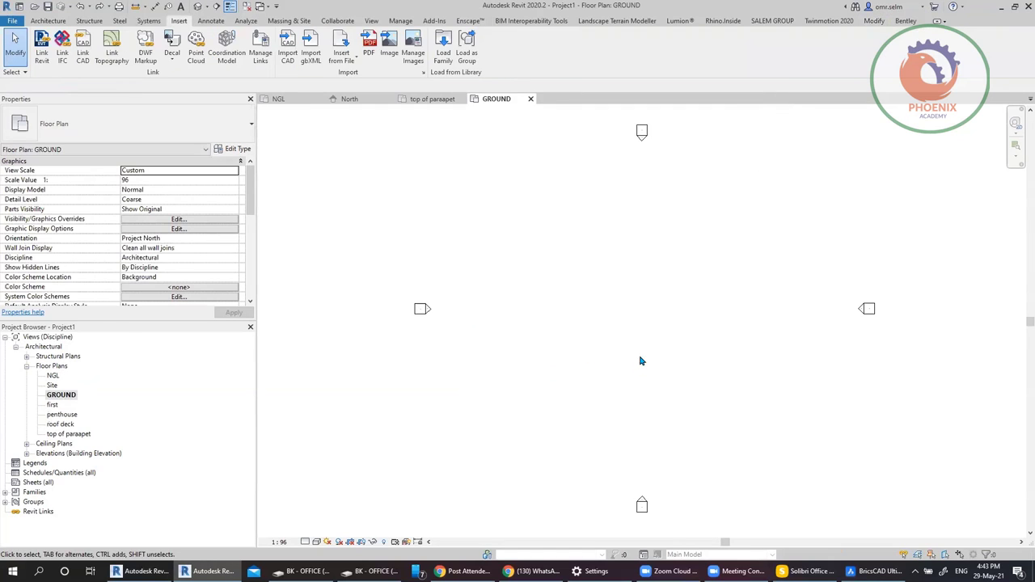
# Step: Link ground.dwg from the Desktop again with the import units set to meter
pyautogui.moveTo(521, 257); pyautogui.dragTo(743, 461)
pyautogui.click(81, 50)
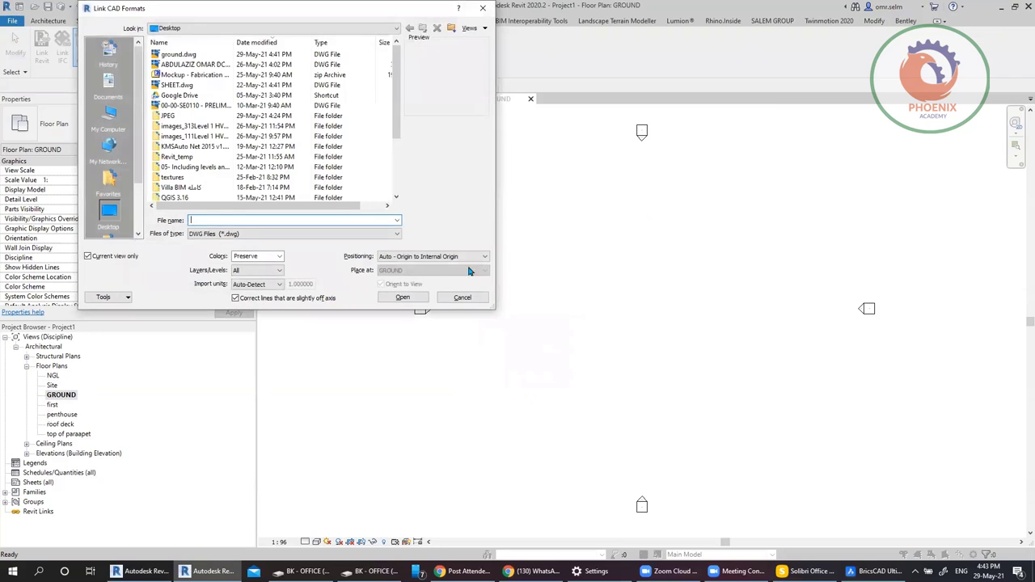
pyautogui.click(250, 285)
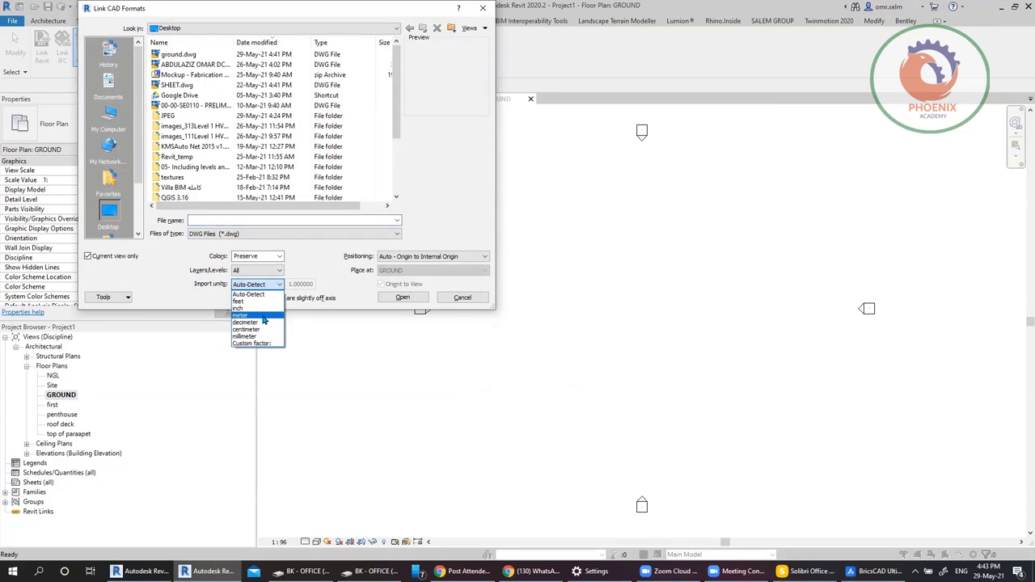
pyautogui.click(262, 316)
pyautogui.click(179, 55)
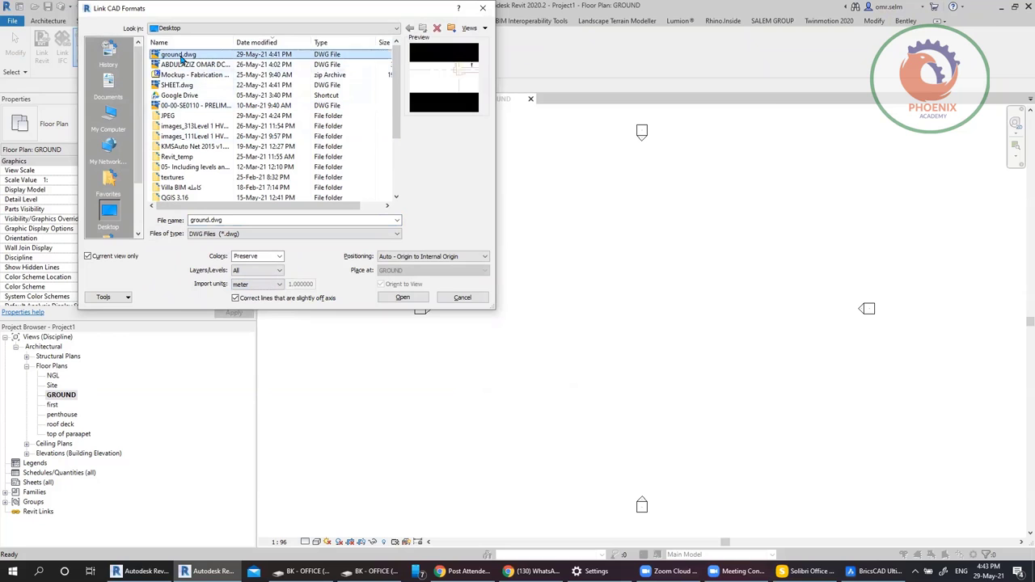
pyautogui.click(396, 296)
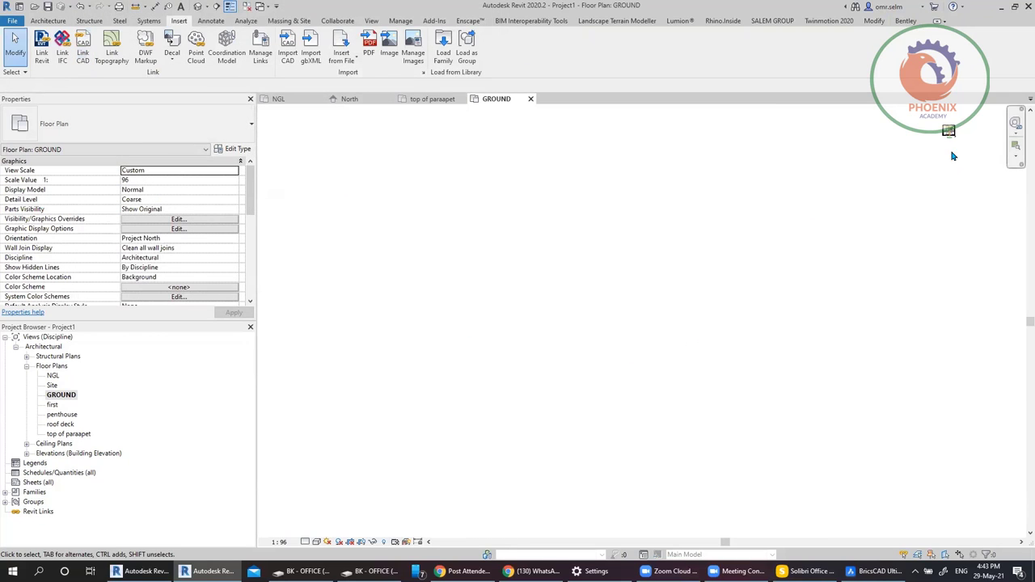
# Step: Move the distant linked ground.dwg drawing close to the four elevation markers with the Move tool
pyautogui.click(949, 133)
pyautogui.click(827, 388)
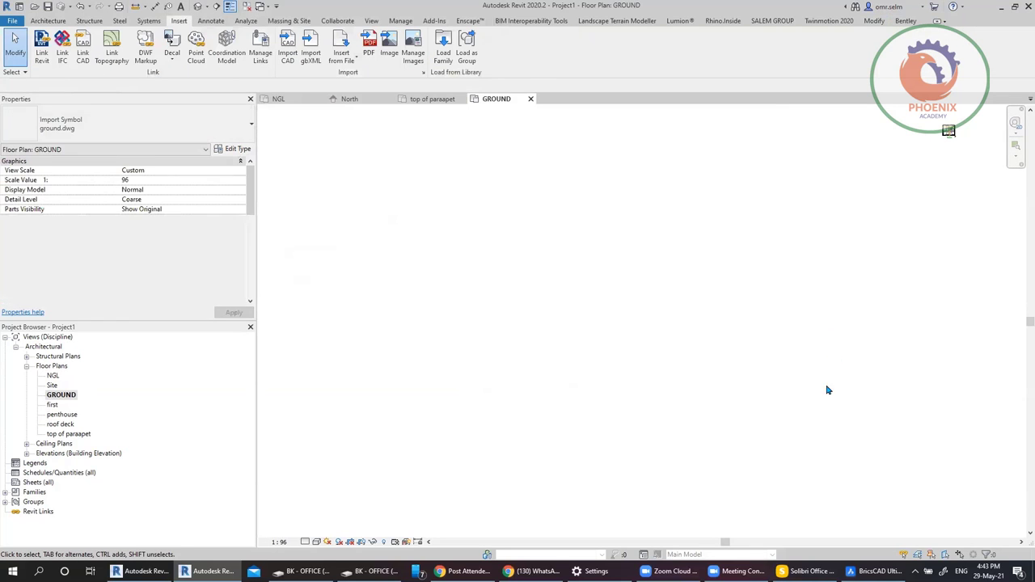
pyautogui.moveTo(800, 169); pyautogui.dragTo(363, 525)
pyautogui.moveTo(285, 538); pyautogui.dragTo(285, 538)
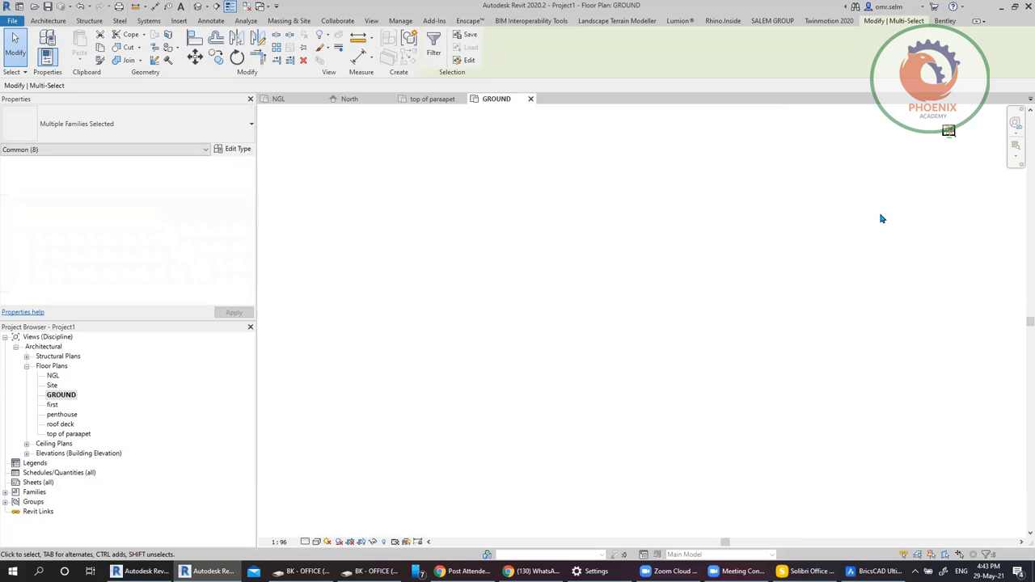
pyautogui.press('Escape')
pyautogui.click(948, 133)
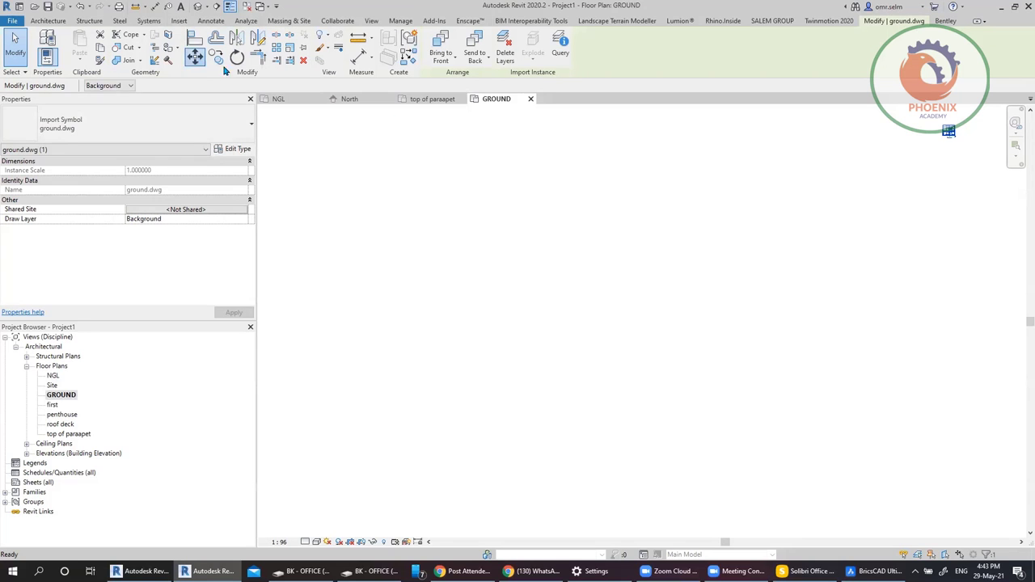
pyautogui.press('m')
pyautogui.press('v')
pyautogui.click(950, 139)
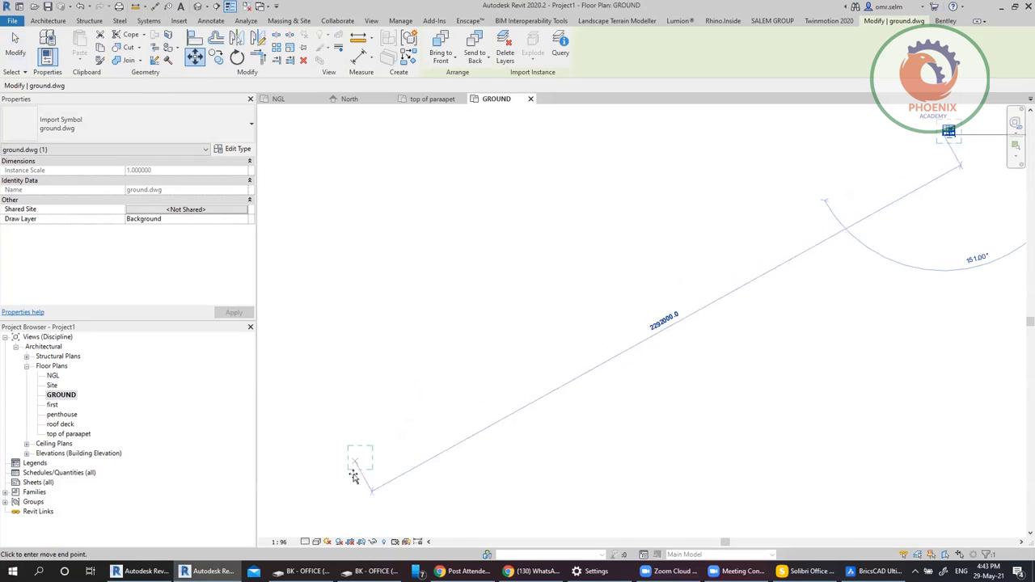
pyautogui.click(341, 488)
pyautogui.hotkey('ctrl', 'z')
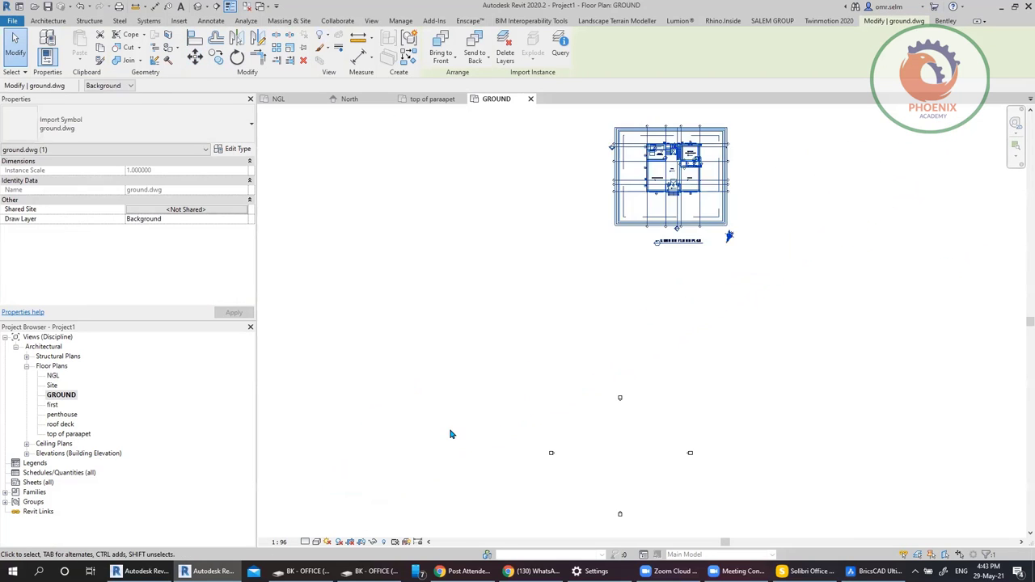
# Step: Shift the linked ground floor drawing down so that it sits between the four elevation markers
pyautogui.scroll(-1, 558, 328)
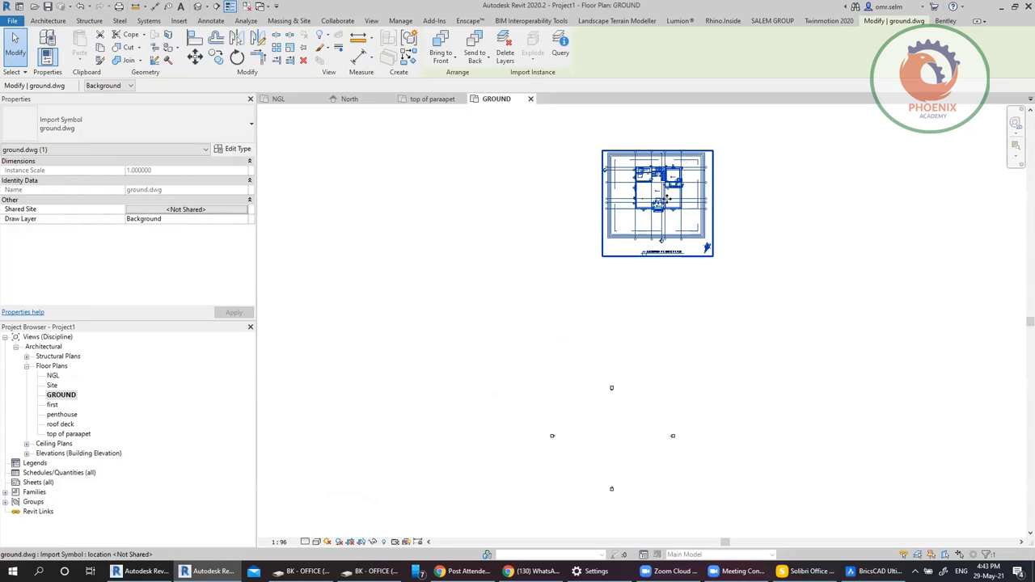
pyautogui.moveTo(668, 197); pyautogui.dragTo(619, 439)
pyautogui.click(751, 439)
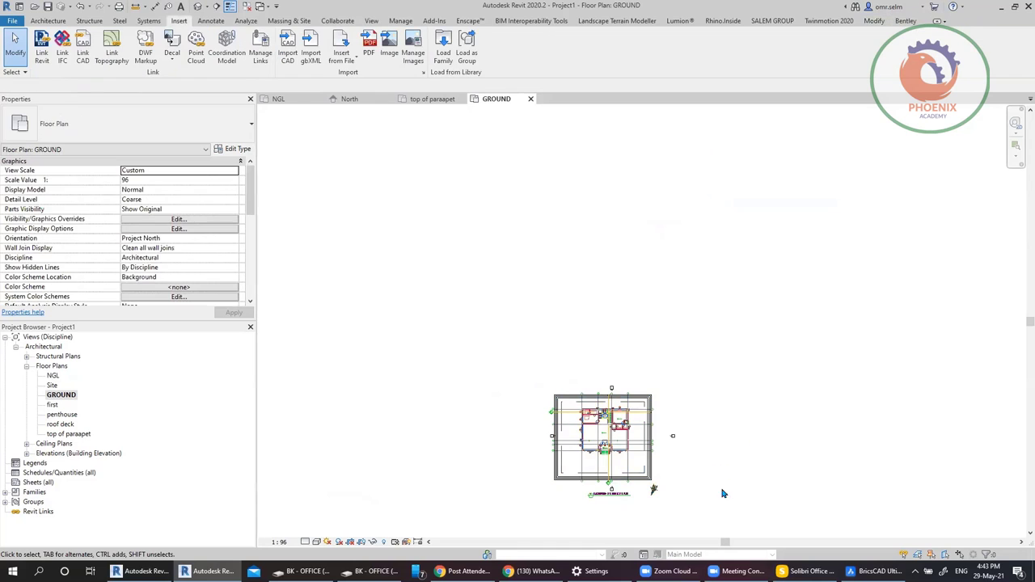
# Step: Switch to BricsCAD and check how far the sheets lie from the origin using a temporary line from 0,0
pyautogui.hotkey('alt', 'Tab')
pyautogui.scroll(-5, 497, 323)
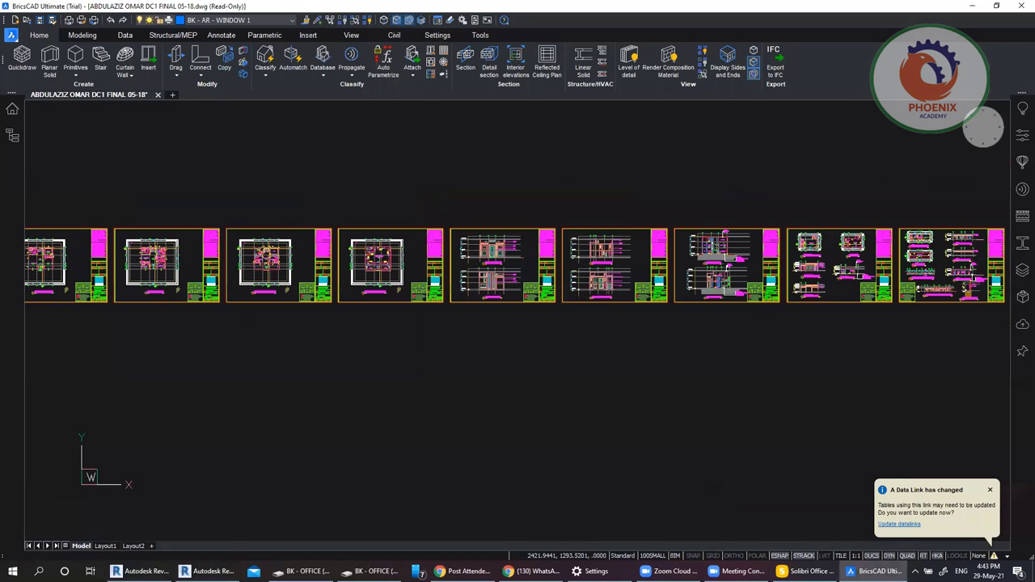
pyautogui.scroll(-2, 538, 352)
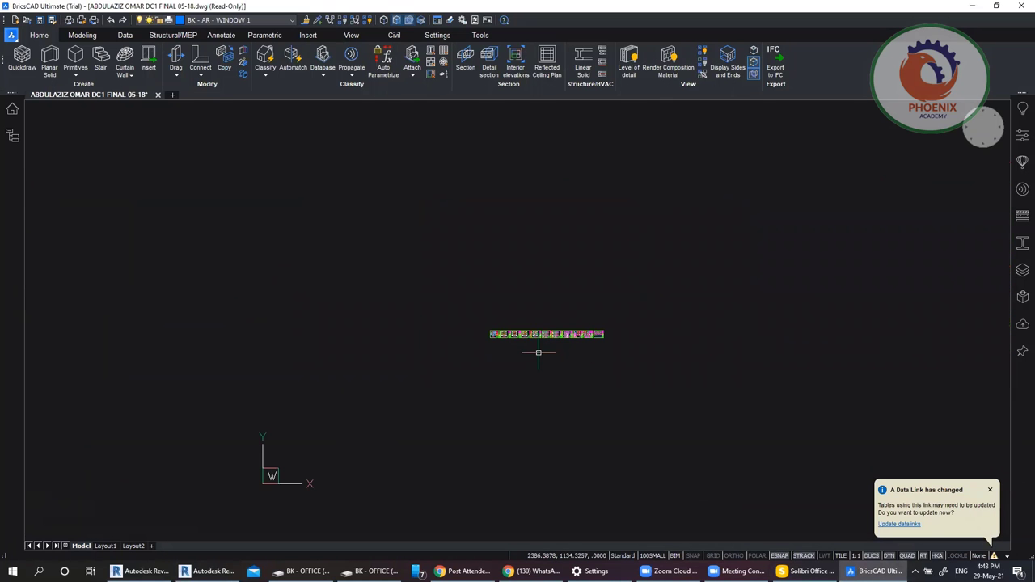
pyautogui.write('l')
pyautogui.press('Return')
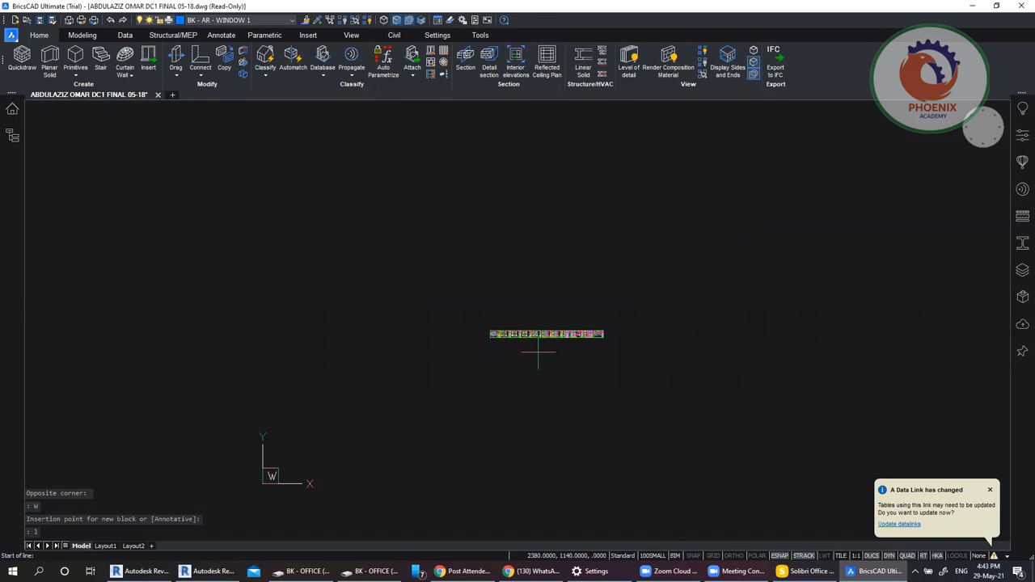
pyautogui.write('0,0')
pyautogui.press('Return')
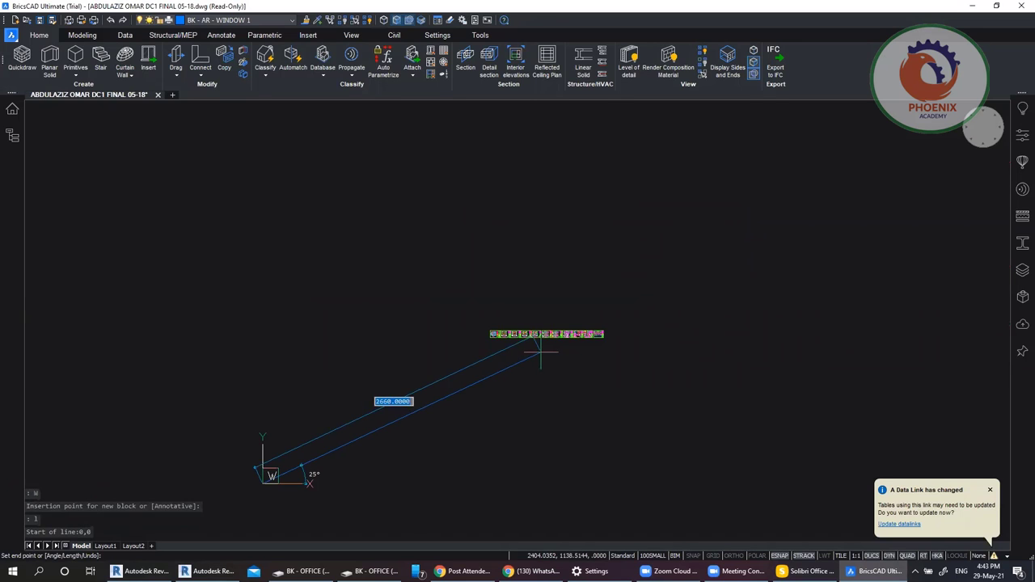
pyautogui.scroll(8, 515, 307)
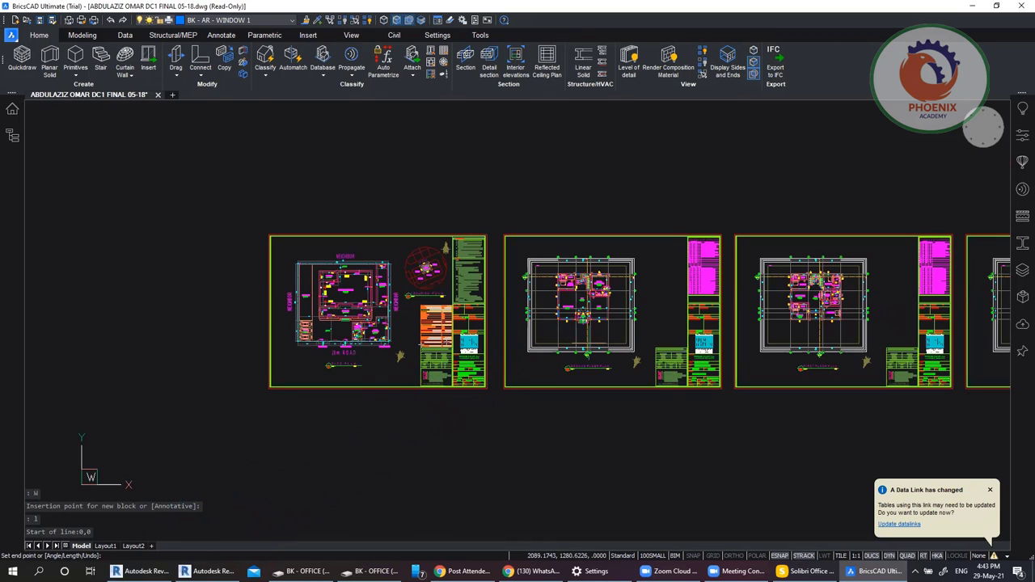
pyautogui.press('Escape')
pyautogui.press('Escape')
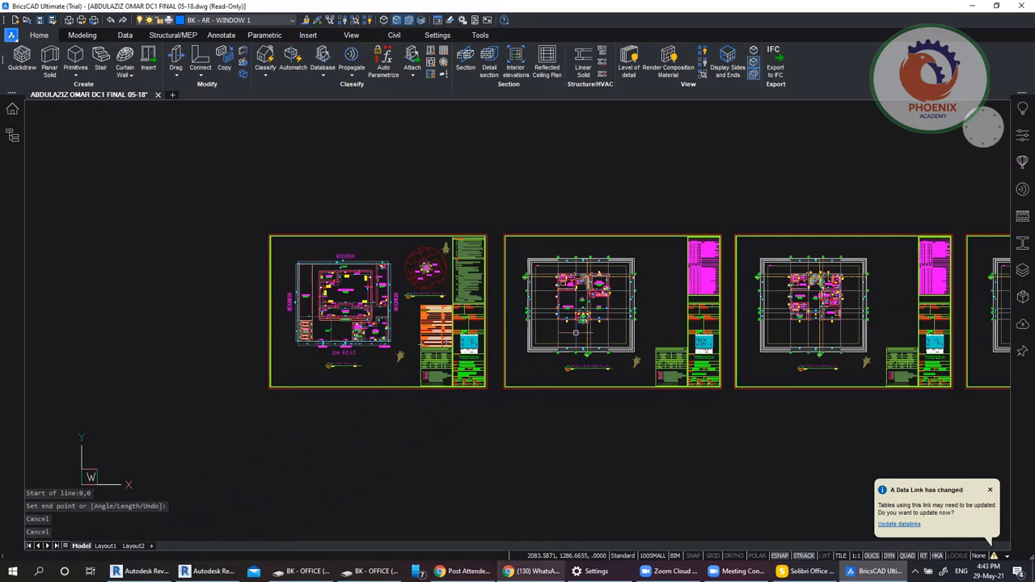
# Step: Switch back to Revit and examine the linked ground floor plan around the family sitting room's outer wall and window W-02
pyautogui.click(209, 571)
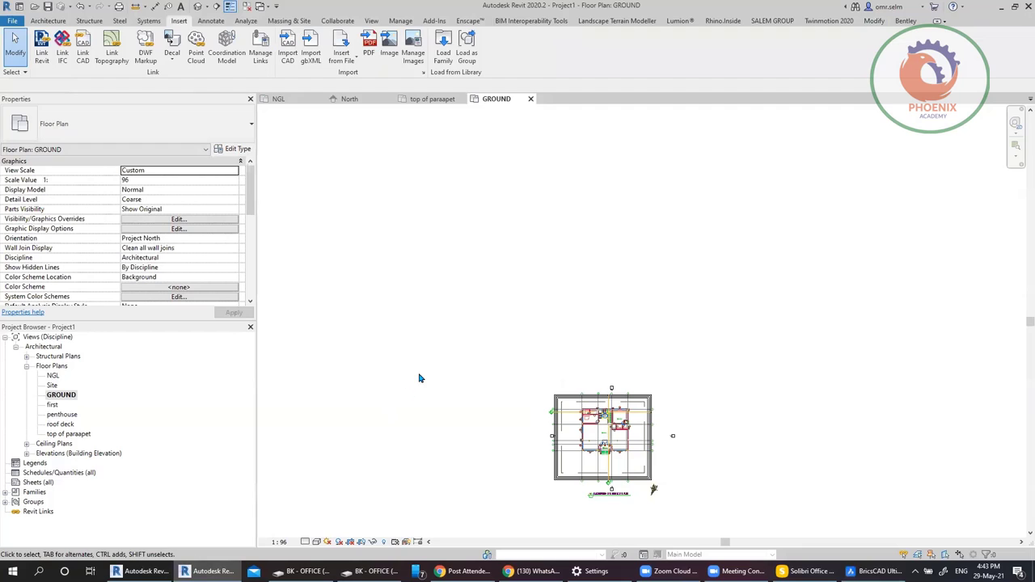
pyautogui.scroll(2, 654, 453)
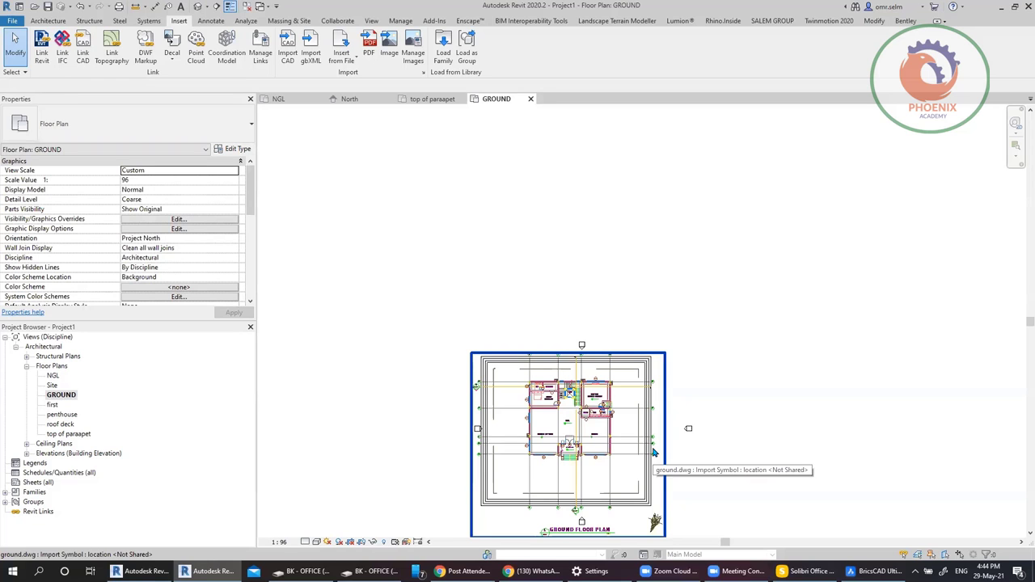
pyautogui.scroll(5, 553, 453)
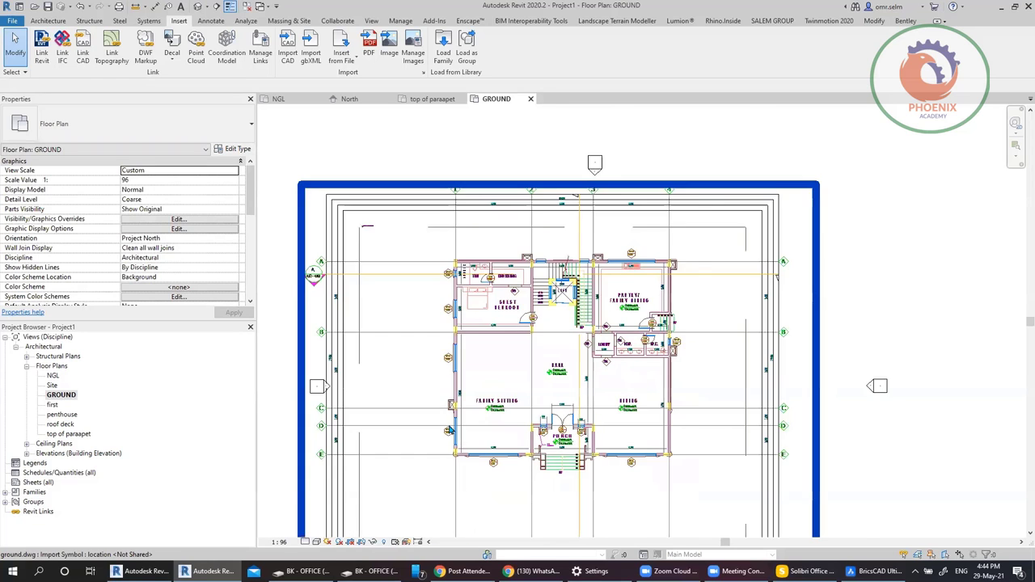
pyautogui.scroll(4, 437, 337)
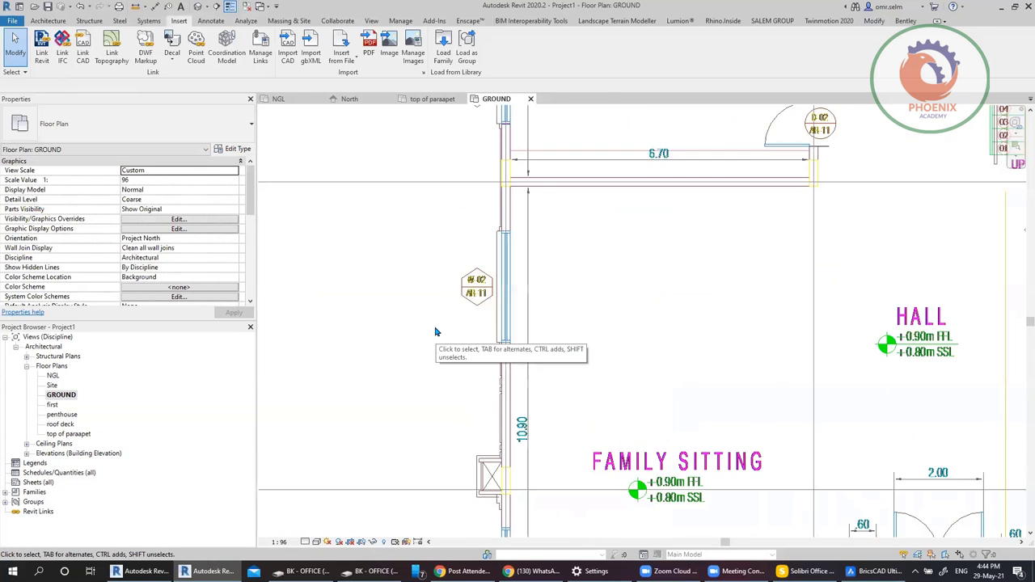
pyautogui.scroll(2, 525, 368)
pyautogui.scroll(-1, 540, 385)
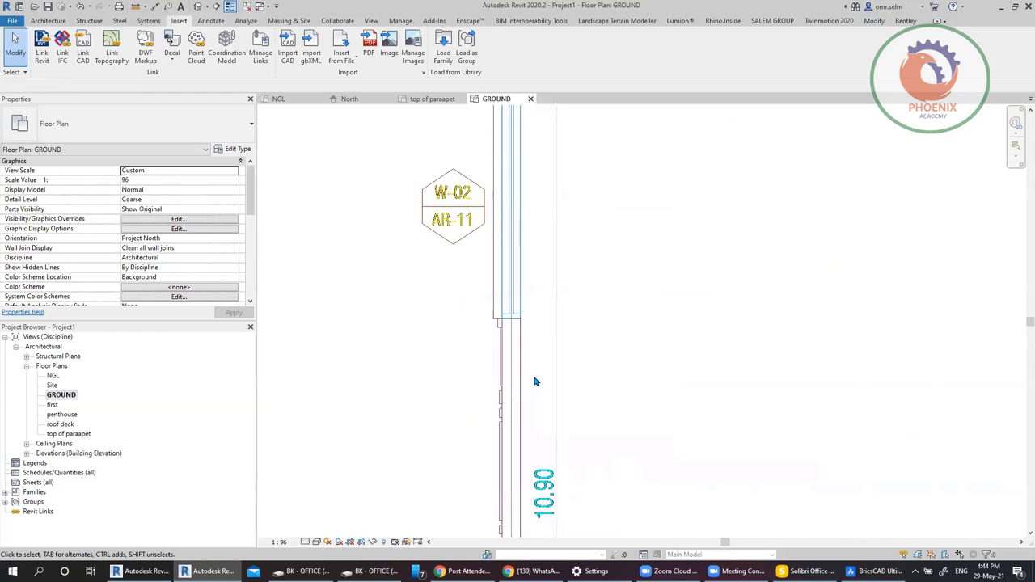
# Step: Add an aligned dimension across the thickness of the family sitting room's outer wall just below window W-02
pyautogui.press('i')
pyautogui.scroll(1, 525, 372)
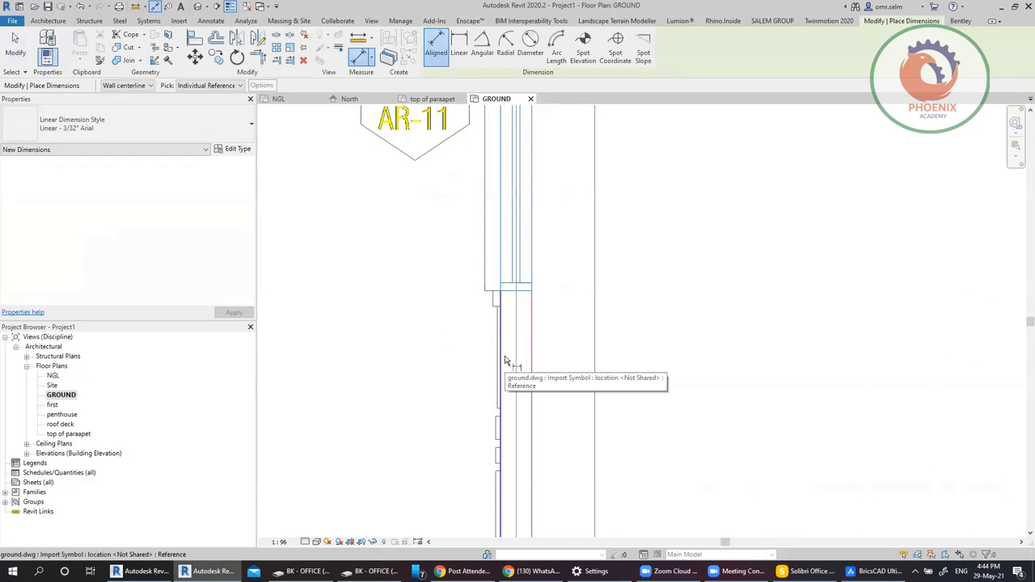
pyautogui.click(521, 368)
pyautogui.click(530, 372)
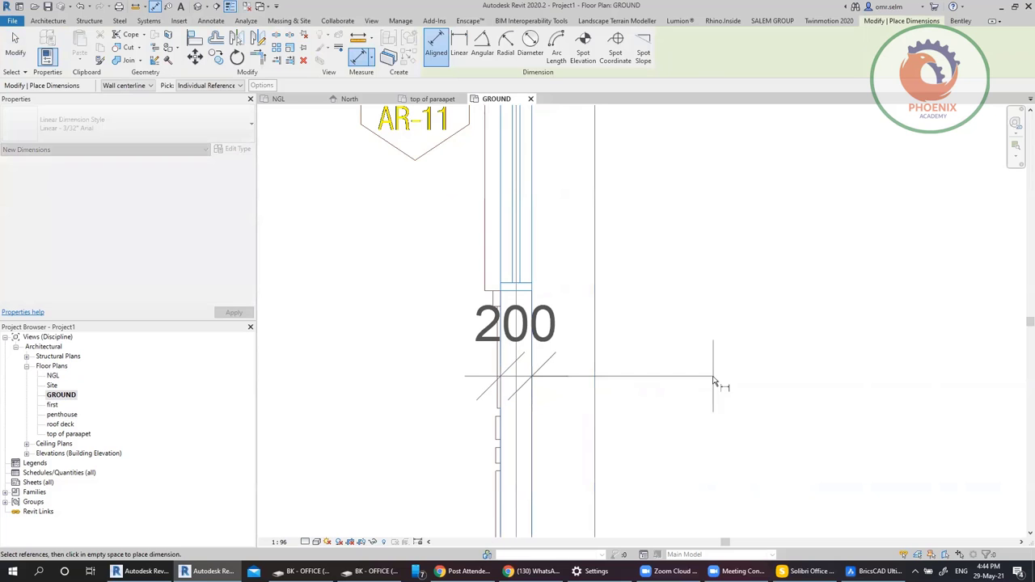
pyautogui.click(717, 378)
# Step: Add an aligned dimension across the thickness of the wall between the guest bedroom and the family sitting room
pyautogui.scroll(-5, 544, 420)
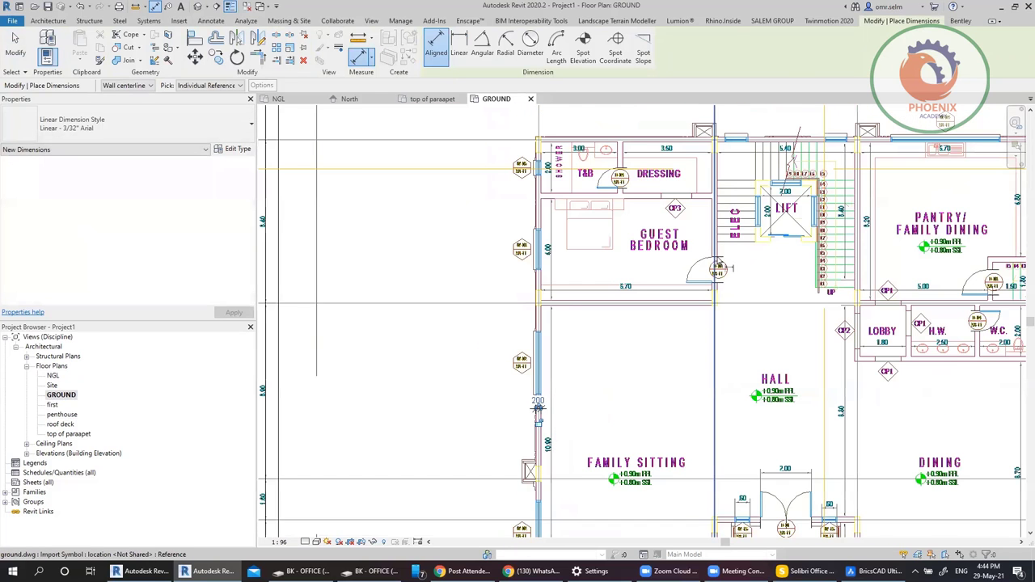
pyautogui.scroll(3, 713, 256)
pyautogui.scroll(2, 688, 283)
pyautogui.scroll(1, 615, 311)
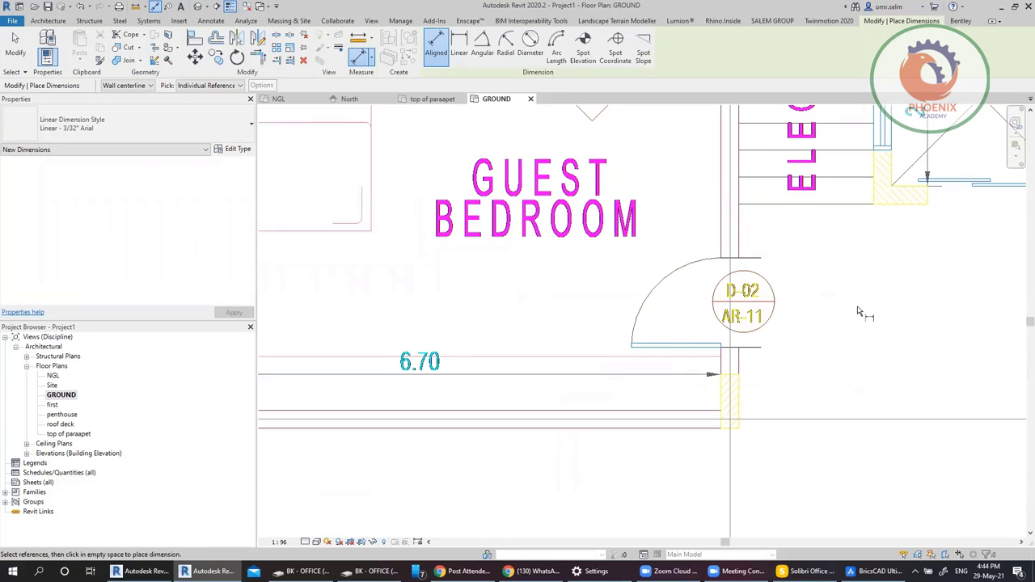
pyautogui.scroll(-3, 859, 307)
pyautogui.scroll(5, 521, 389)
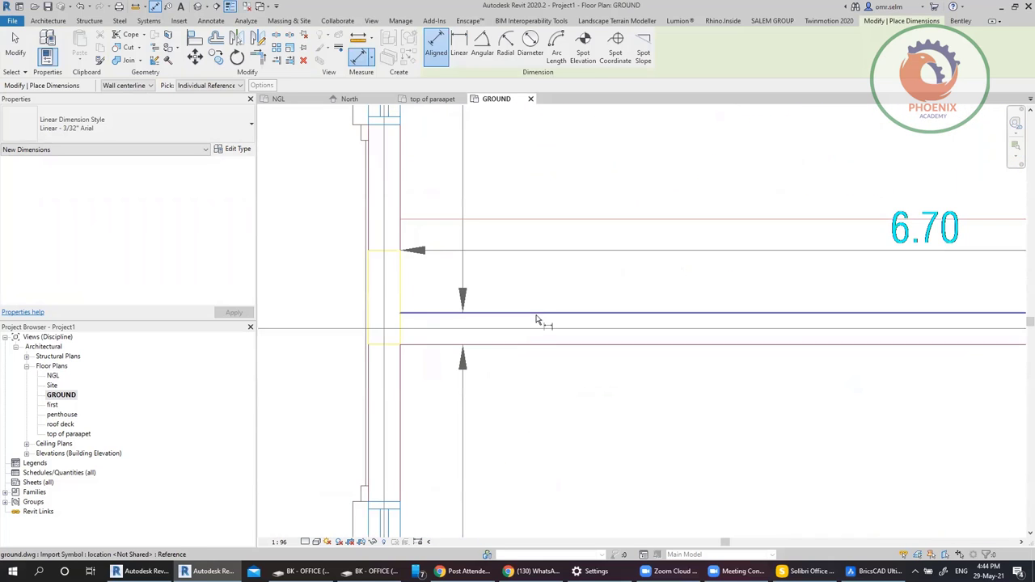
pyautogui.click(541, 313)
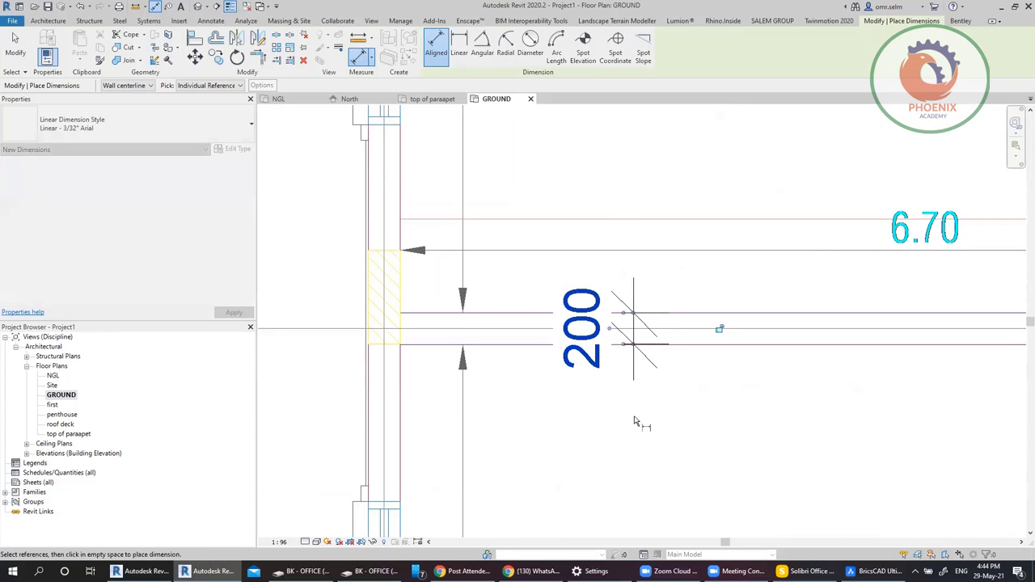
# Step: Dimension the long side of the hatched corner column above window W-05, beside the shower
pyautogui.scroll(-5, 638, 423)
pyautogui.moveTo(903, 353); pyautogui.dragTo(831, 273, button='middle')
pyautogui.scroll(5, 331, 174)
pyautogui.scroll(2, 467, 231)
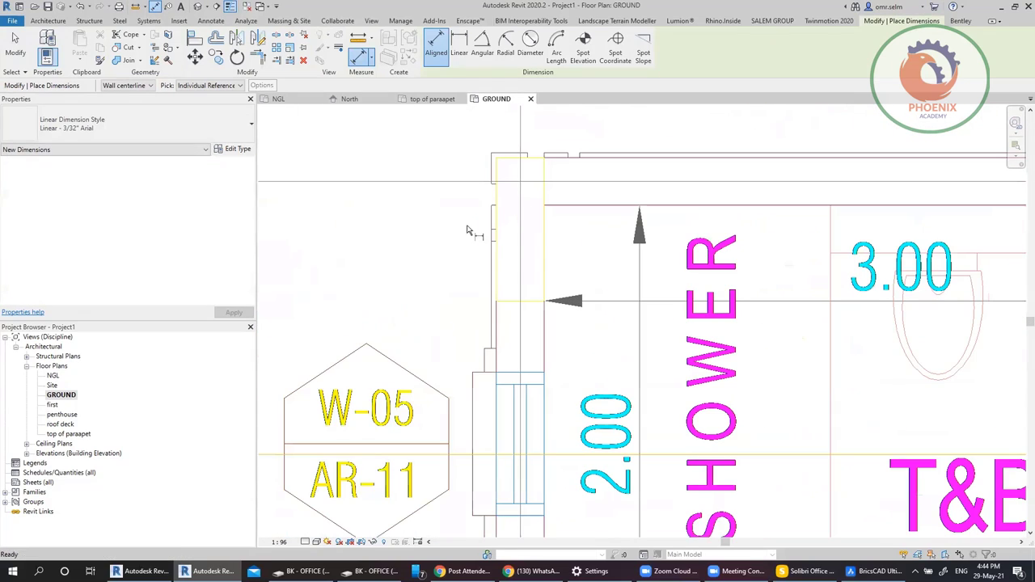
pyautogui.press('Escape')
pyautogui.press('Escape')
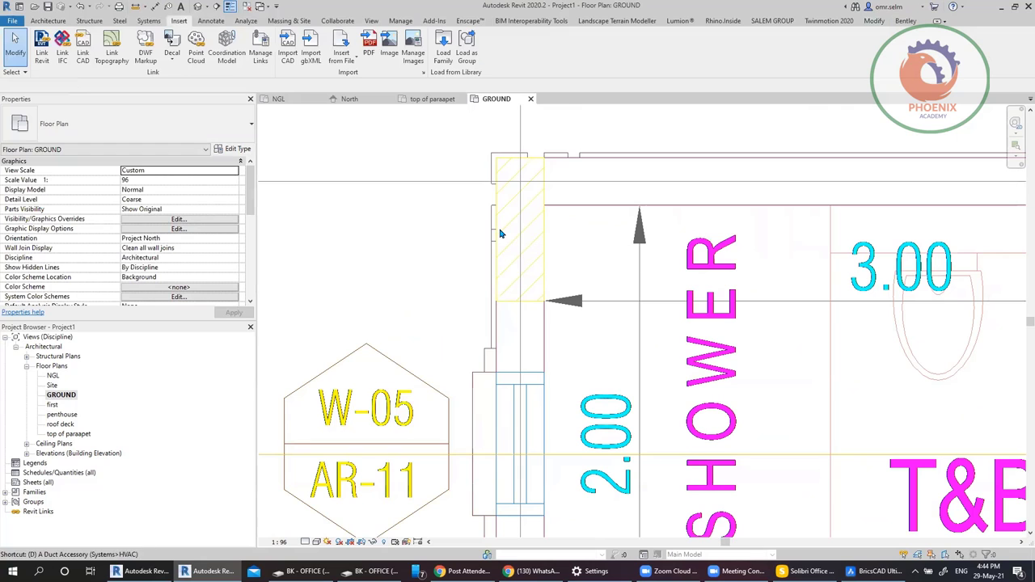
pyautogui.press('d')
pyautogui.press('i')
pyautogui.click(530, 169)
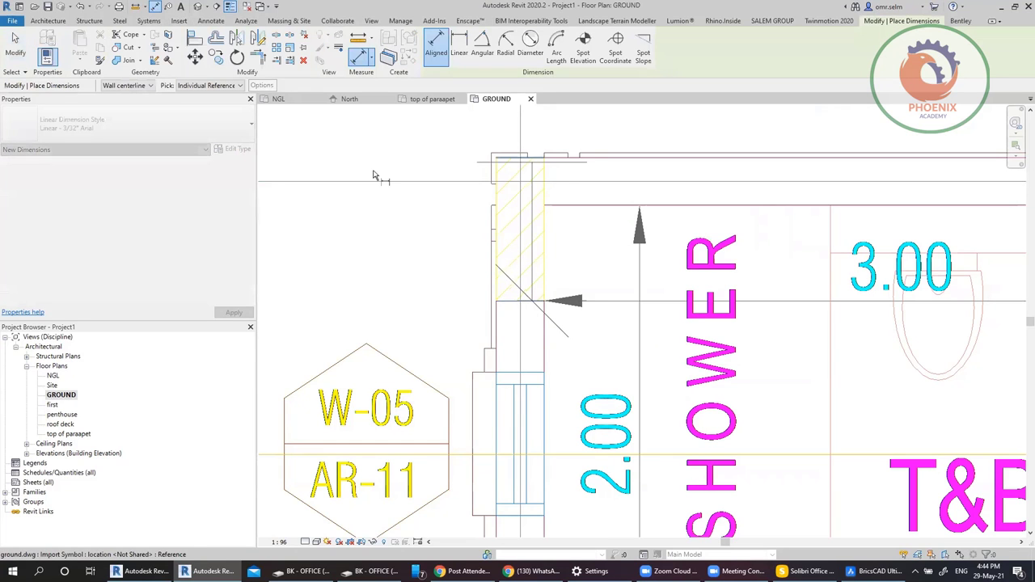
pyautogui.click(505, 301)
pyautogui.click(384, 229)
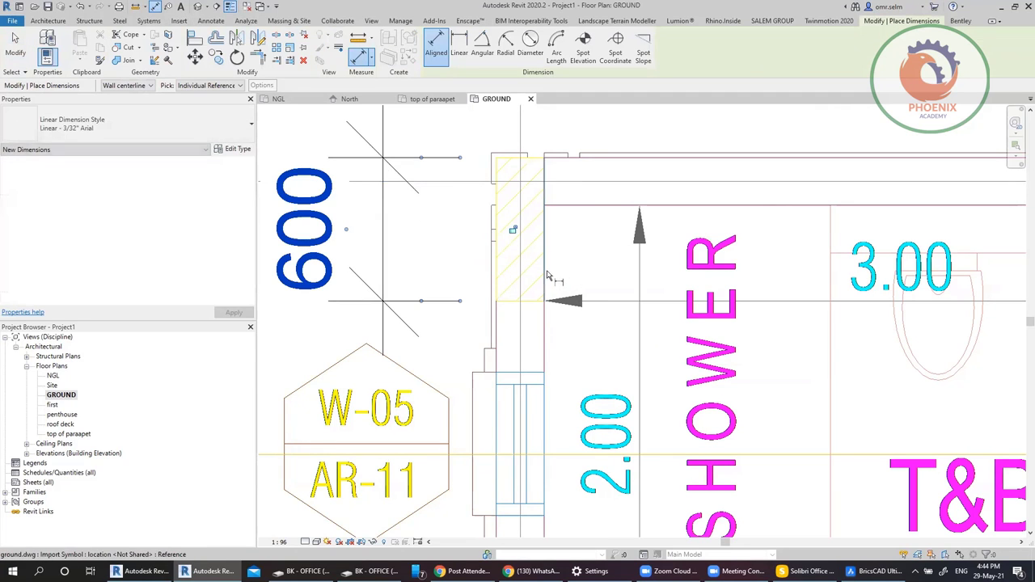
# Step: Dimension the short side of the same corner column, placing the dimension above the column, and end dimensioning
pyautogui.scroll(2, 497, 286)
pyautogui.click(495, 285)
pyautogui.click(586, 339)
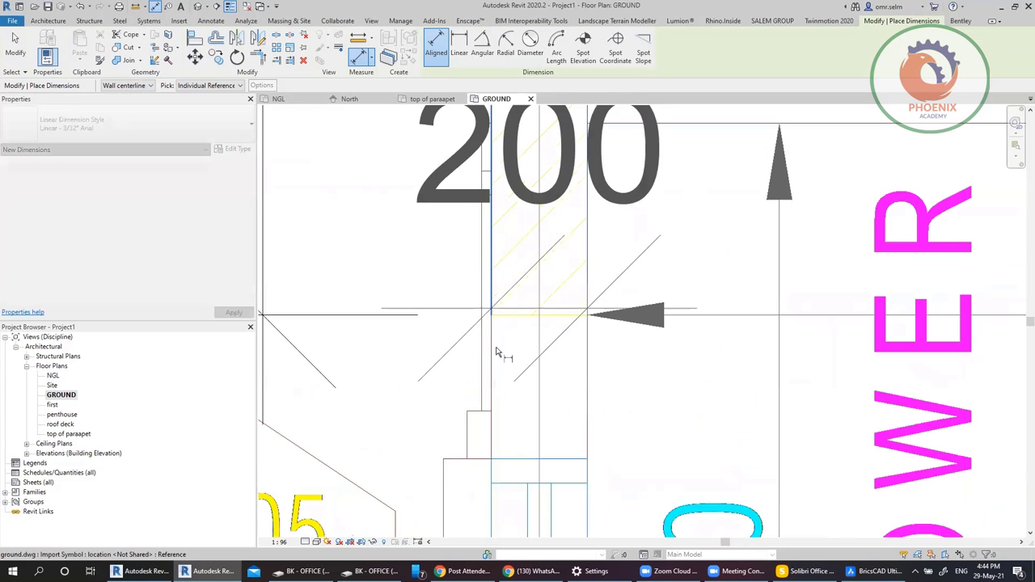
pyautogui.scroll(-3, 496, 349)
pyautogui.click(573, 206)
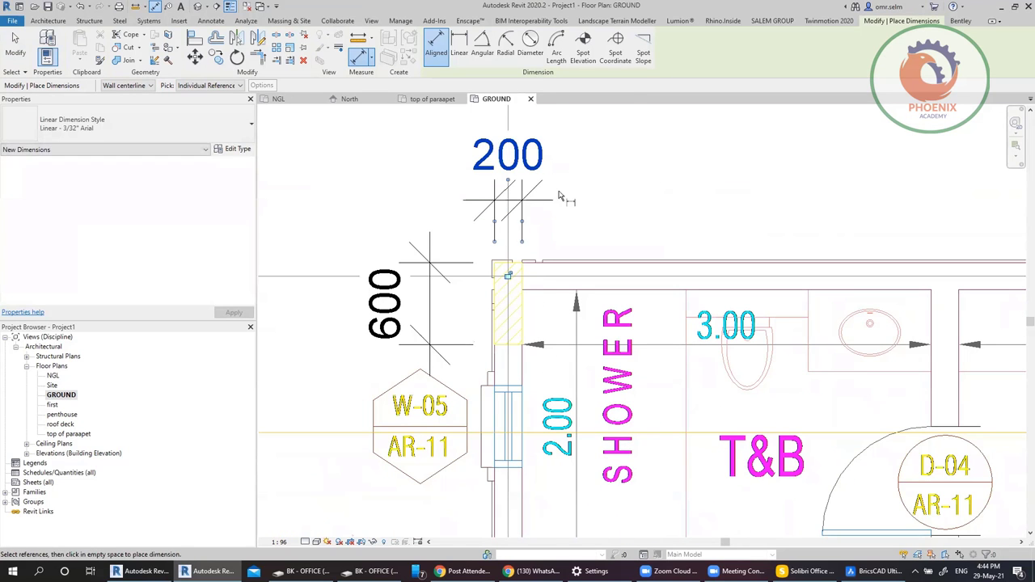
pyautogui.press('Escape')
pyautogui.press('Escape')
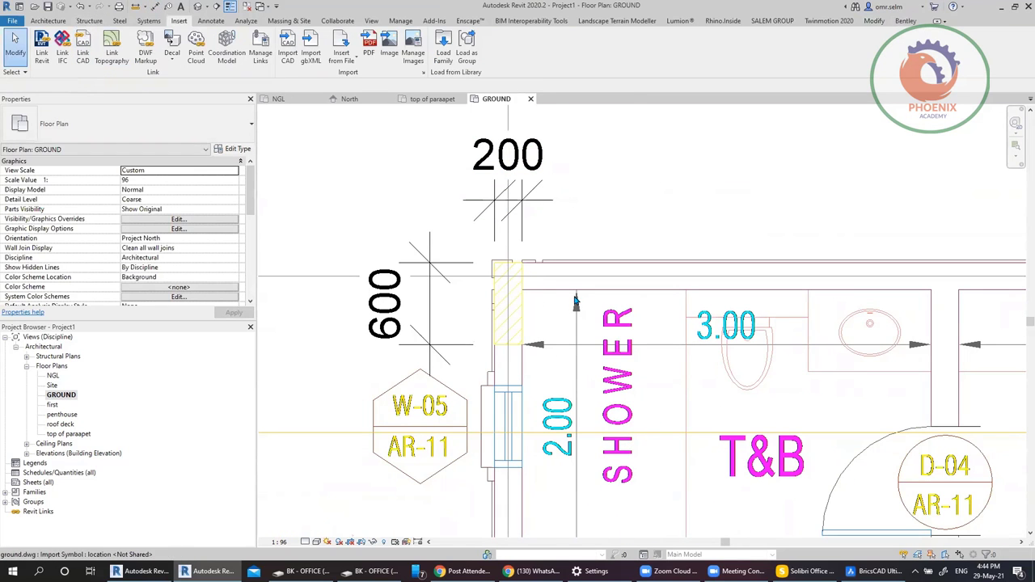
# Step: List the individual layers of ground.dwg among the imported categories in the GROUND view's Visibility/Graphic Overrides
pyautogui.scroll(-2, 410, 168)
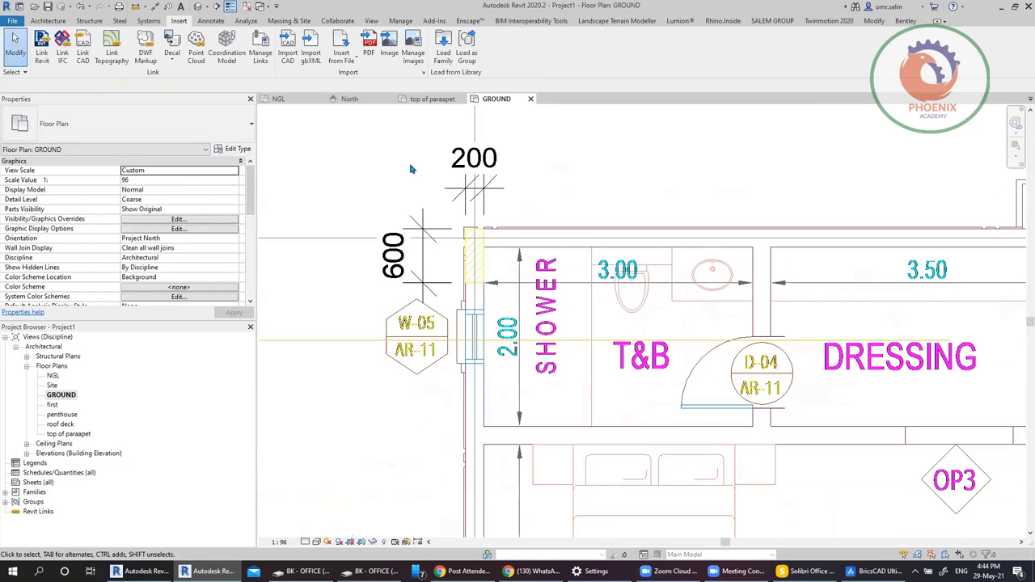
pyautogui.press('v')
pyautogui.press('g')
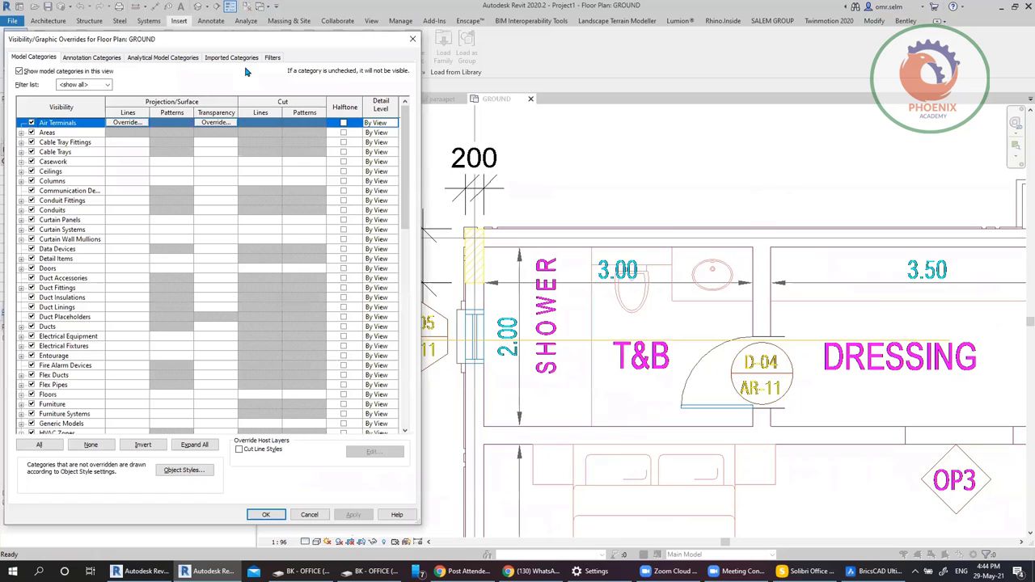
pyautogui.click(240, 58)
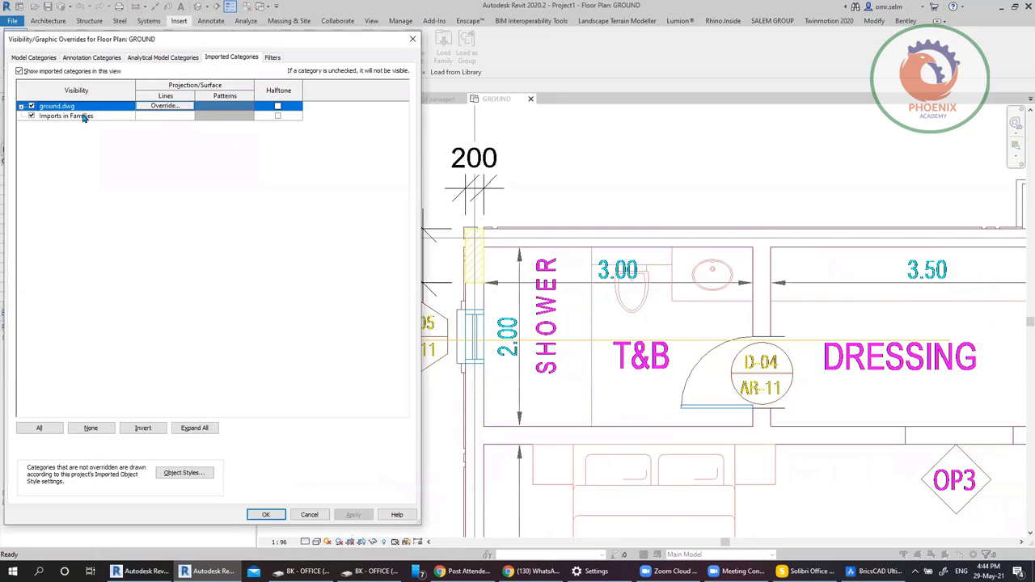
pyautogui.click(21, 107)
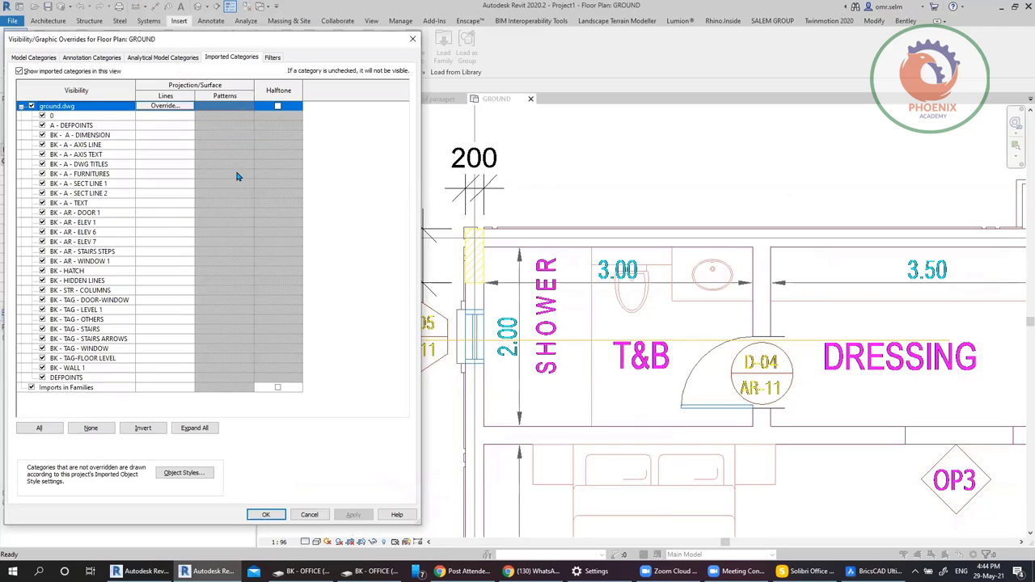
# Step: Override the line colour of the ground.dwg layer BK - STR - COLUMNS to red and apply it to the view
pyautogui.click(115, 311)
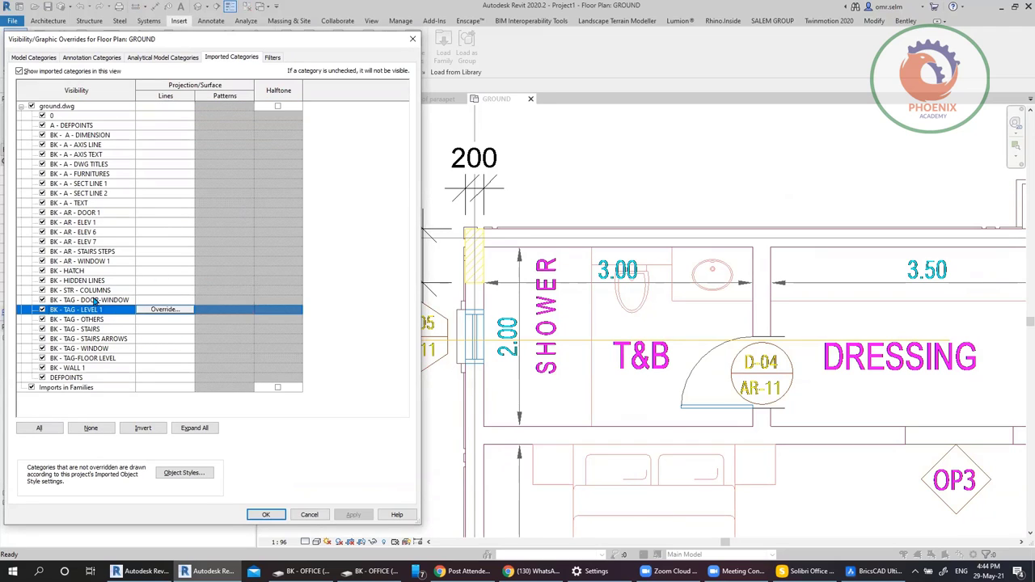
pyautogui.click(111, 291)
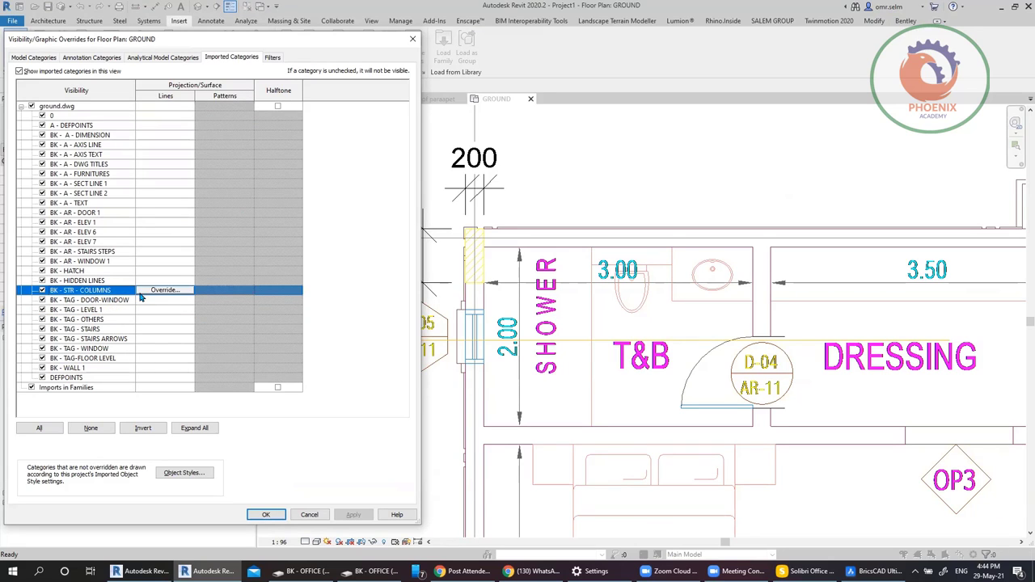
pyautogui.click(161, 290)
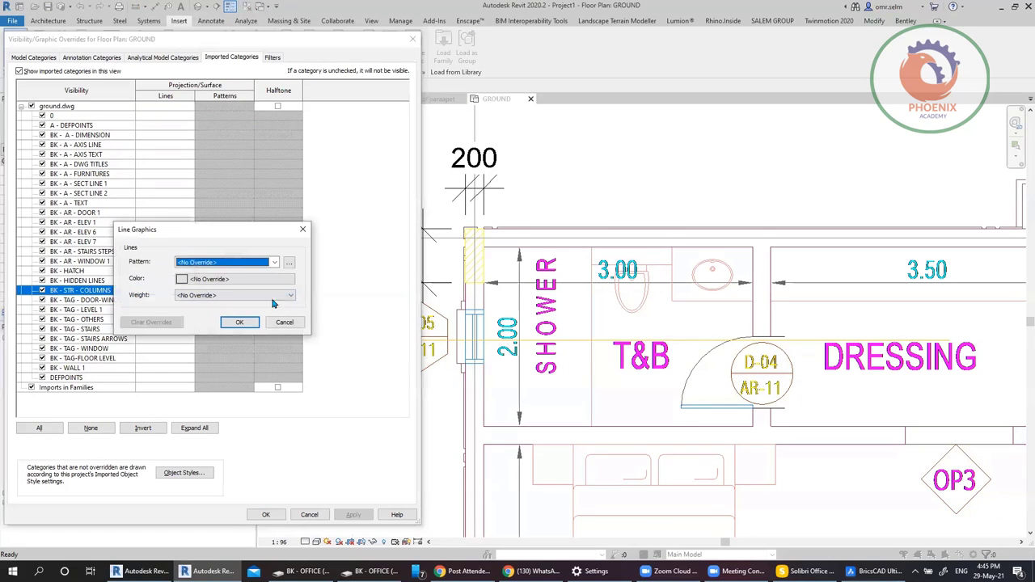
pyautogui.click(201, 268)
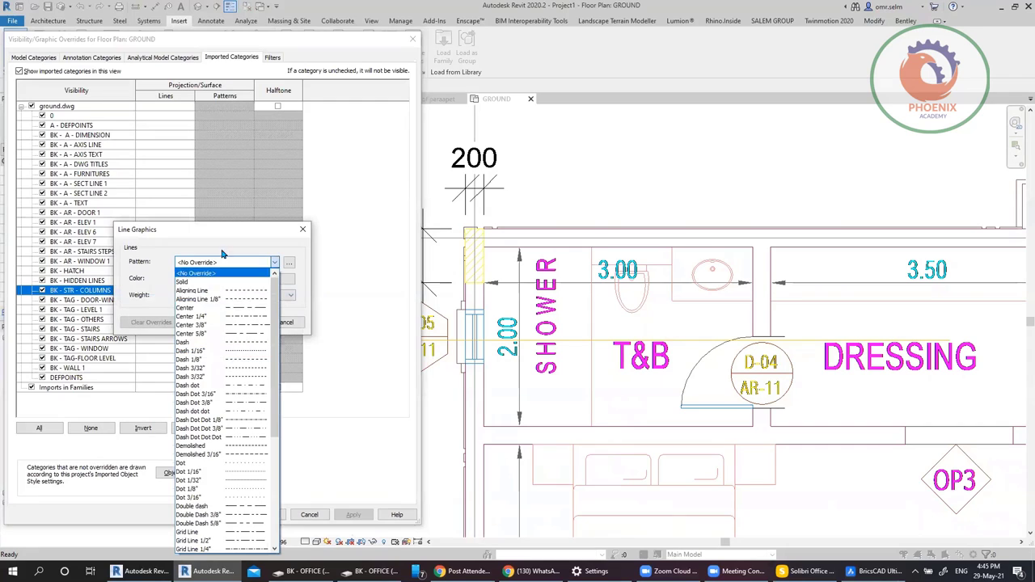
pyautogui.click(237, 279)
pyautogui.click(237, 278)
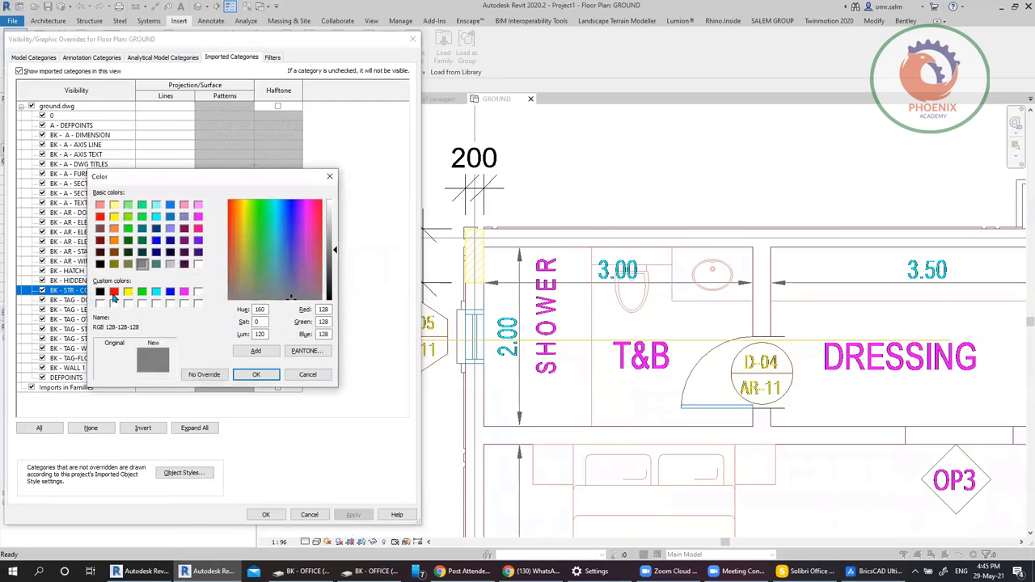
pyautogui.click(114, 292)
pyautogui.click(254, 374)
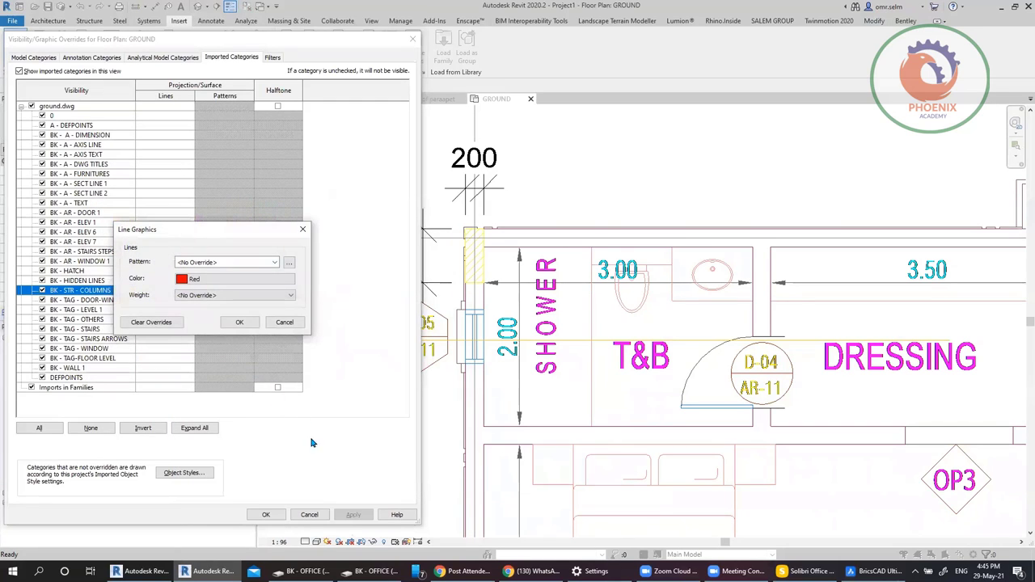
pyautogui.click(239, 323)
pyautogui.click(354, 515)
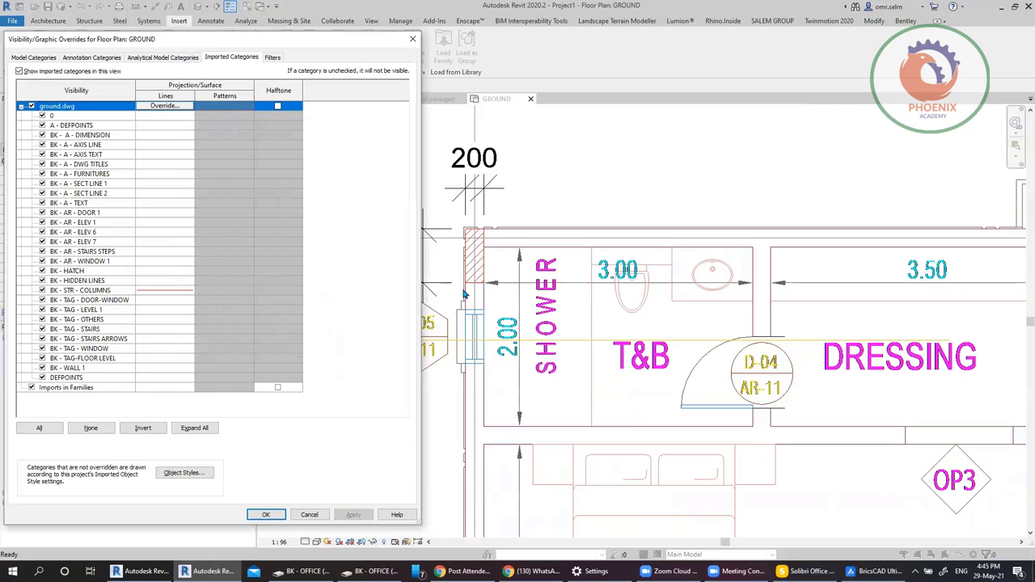
pyautogui.click(265, 515)
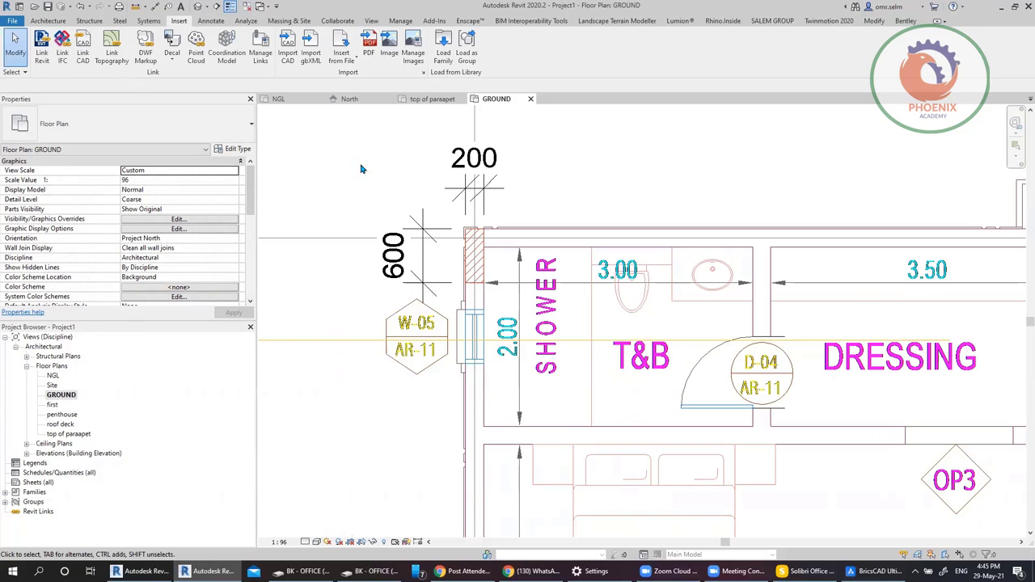
# Step: Query the linked ground.dwg for the layer of the corner column's line, and clear the selection when done
pyautogui.click(483, 267)
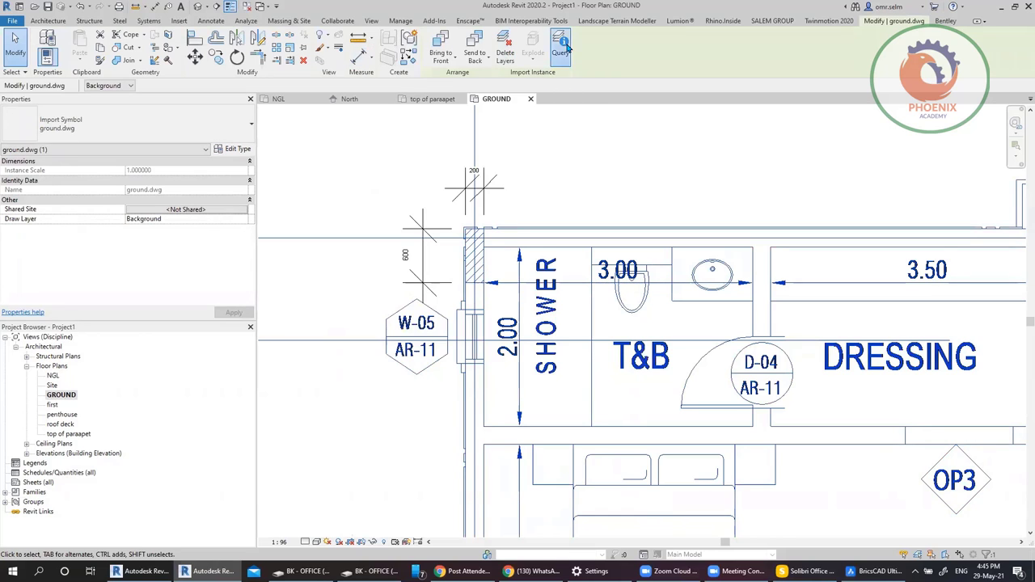
pyautogui.click(560, 42)
pyautogui.click(491, 264)
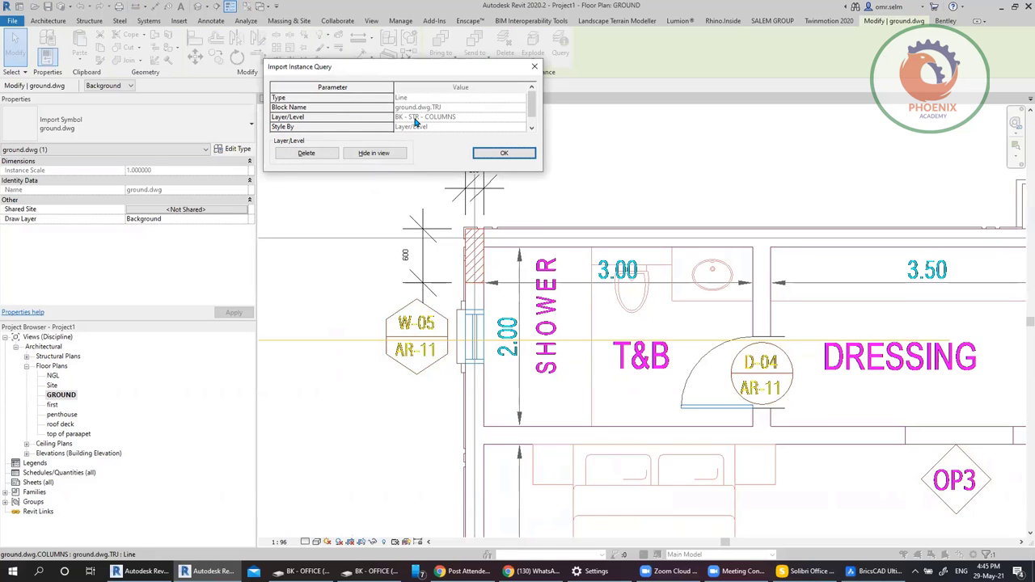
pyautogui.click(499, 155)
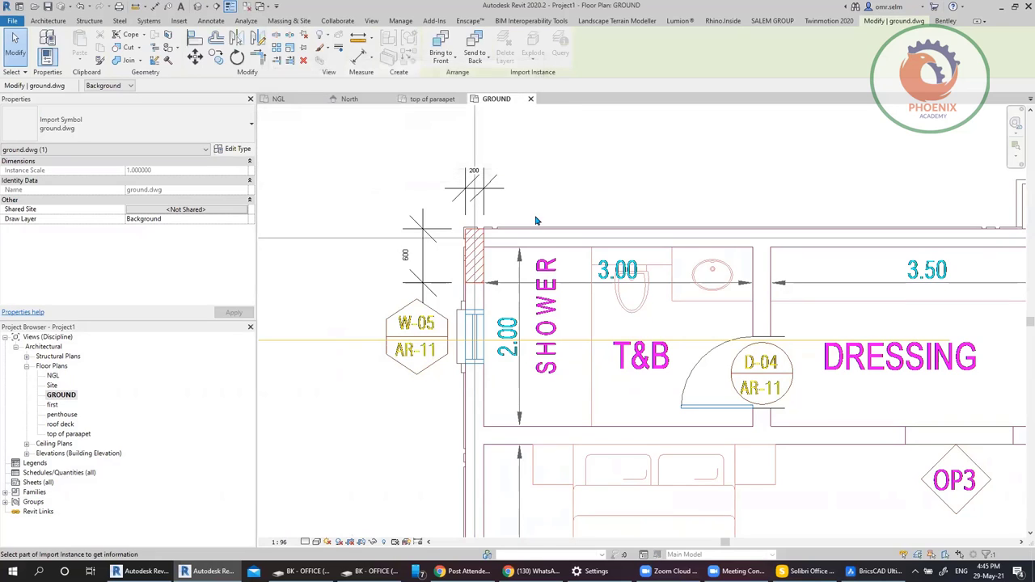
pyautogui.scroll(2, 453, 279)
pyautogui.press('Escape')
pyautogui.press('Escape')
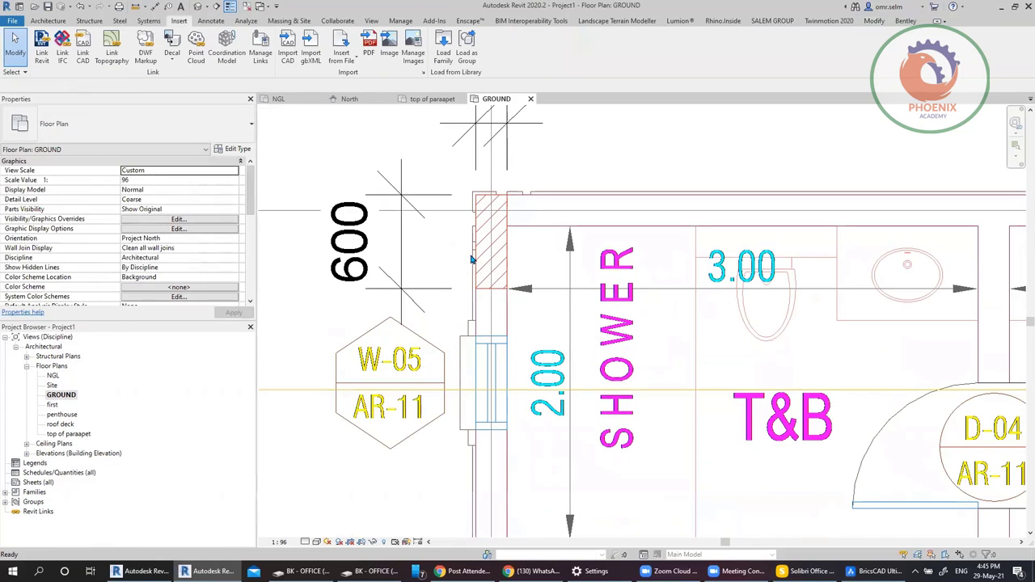
# Step: Start a structural column in the GROUND plan and browse to the US Metric library for loading a family
pyautogui.scroll(-2, 517, 275)
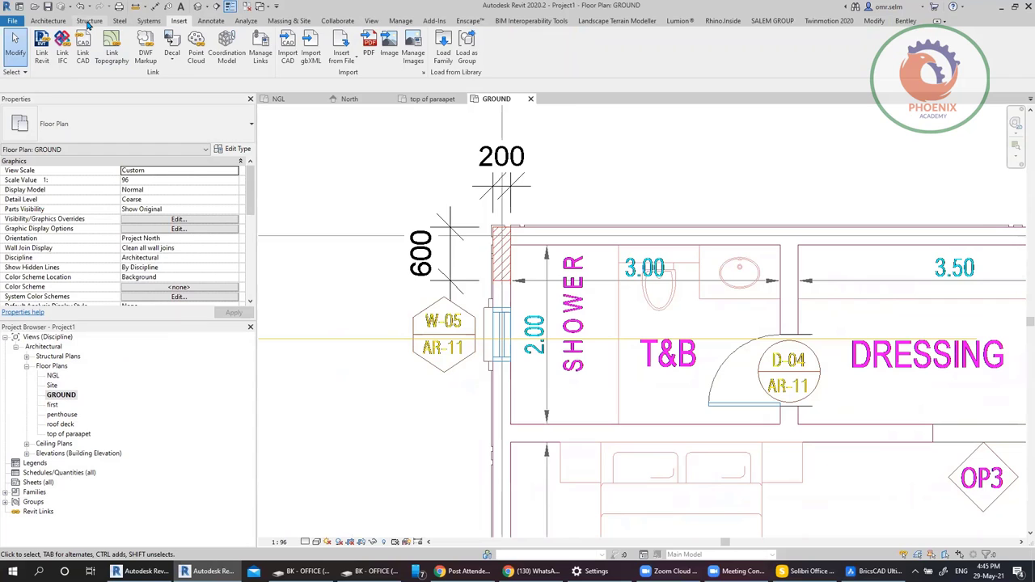
pyautogui.click(89, 21)
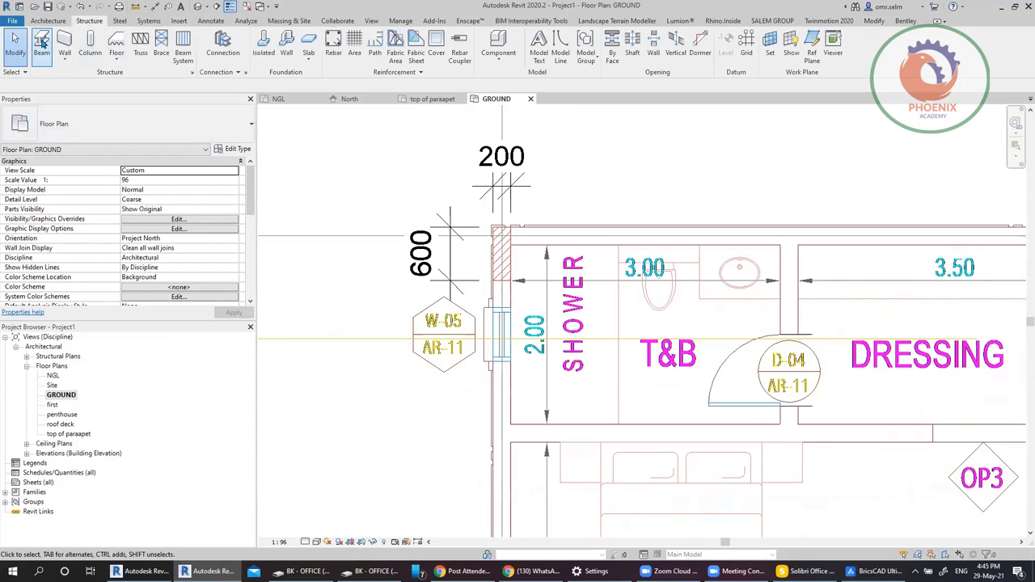
pyautogui.click(90, 45)
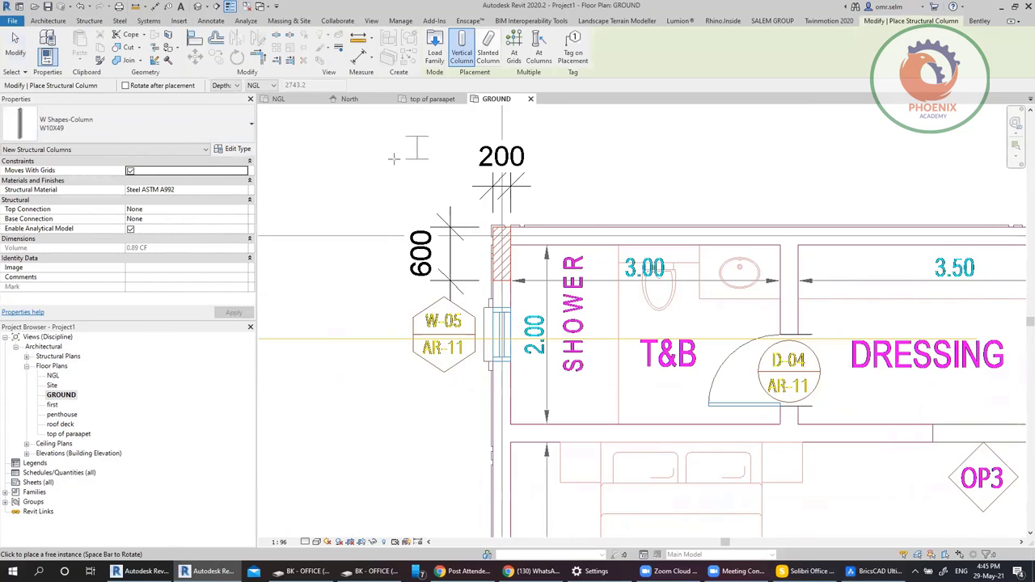
pyautogui.click(141, 125)
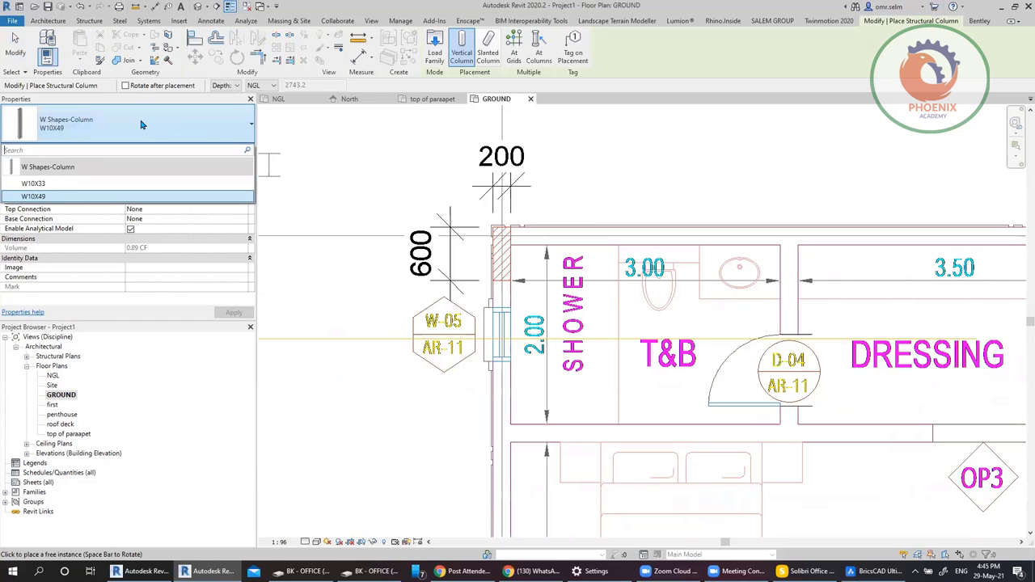
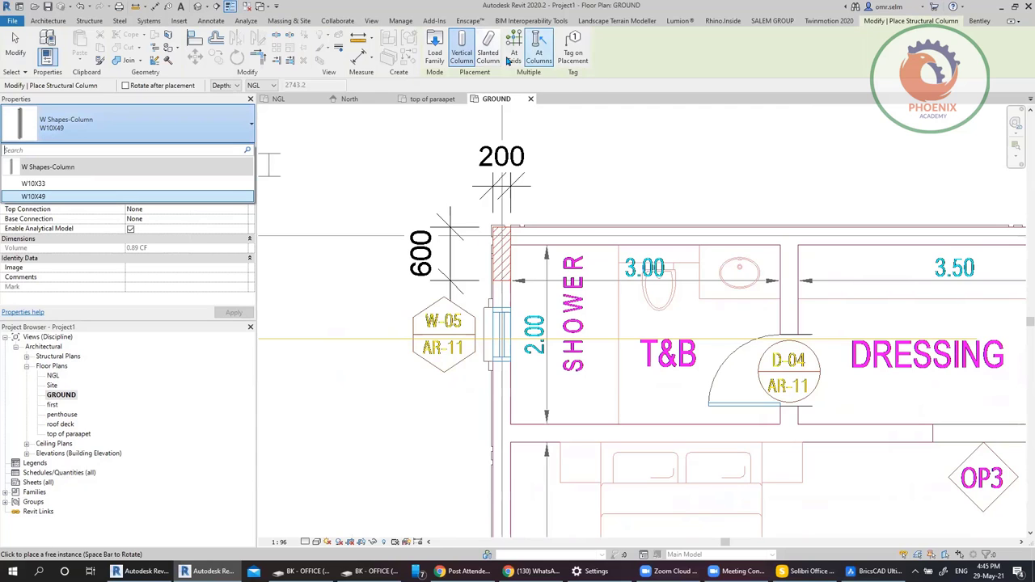
pyautogui.click(434, 50)
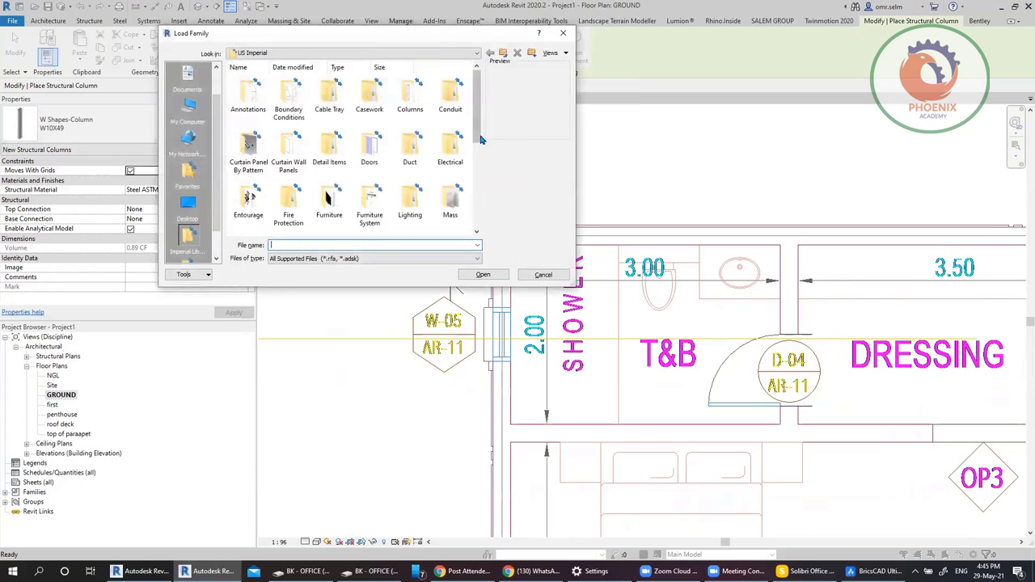
pyautogui.moveTo(477, 136)
pyautogui.mouseDown()
pyautogui.moveTo(474, 218)
pyautogui.moveTo(474, 131)
pyautogui.mouseUp()
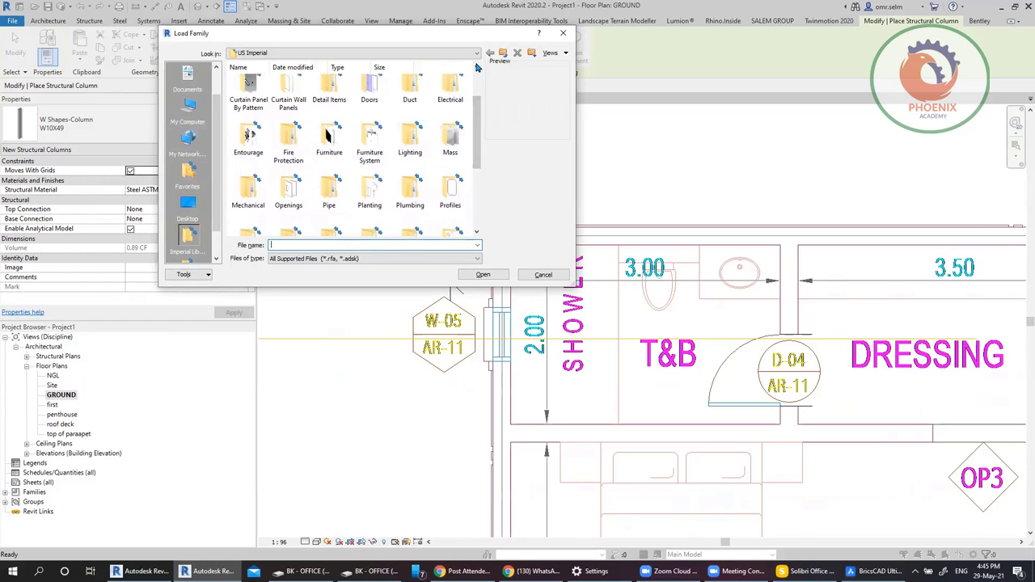
pyautogui.click(502, 54)
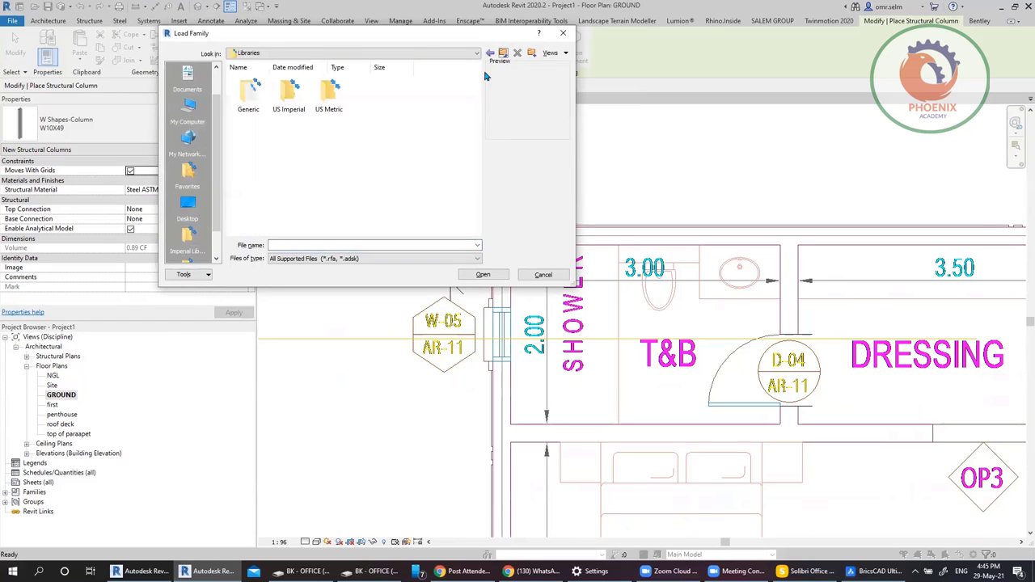
pyautogui.doubleClick(332, 111)
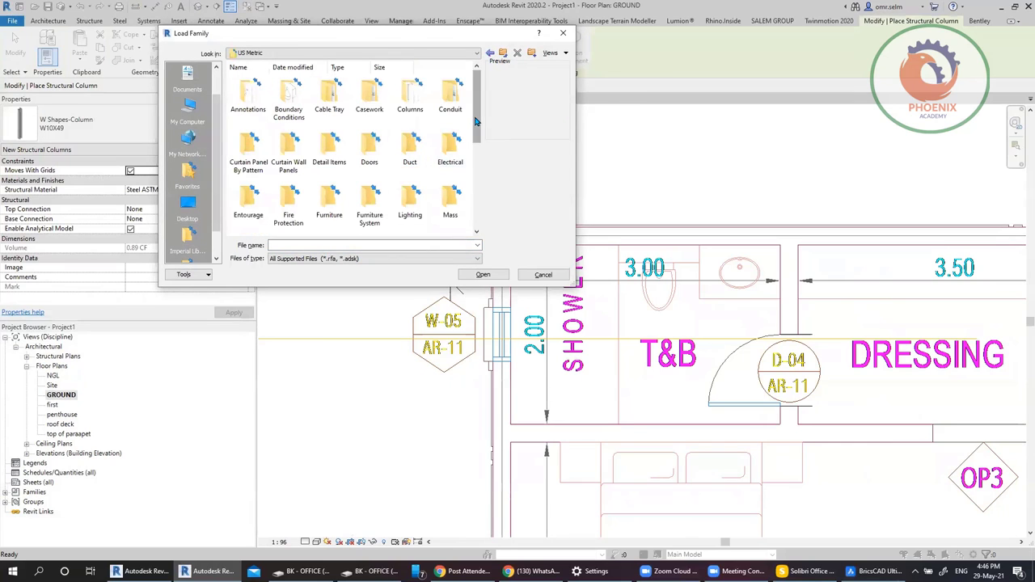
# Step: Load the M_Concrete-Rectangular-Column.rfa family from the library's Structural Columns > Concrete folder
pyautogui.moveTo(476, 120); pyautogui.dragTo(475, 206)
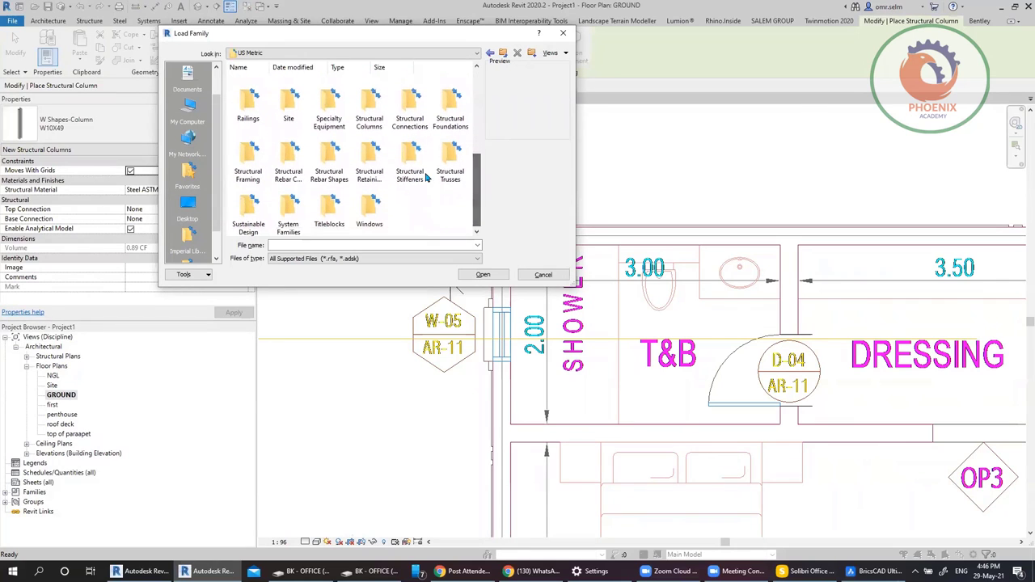
pyautogui.doubleClick(380, 116)
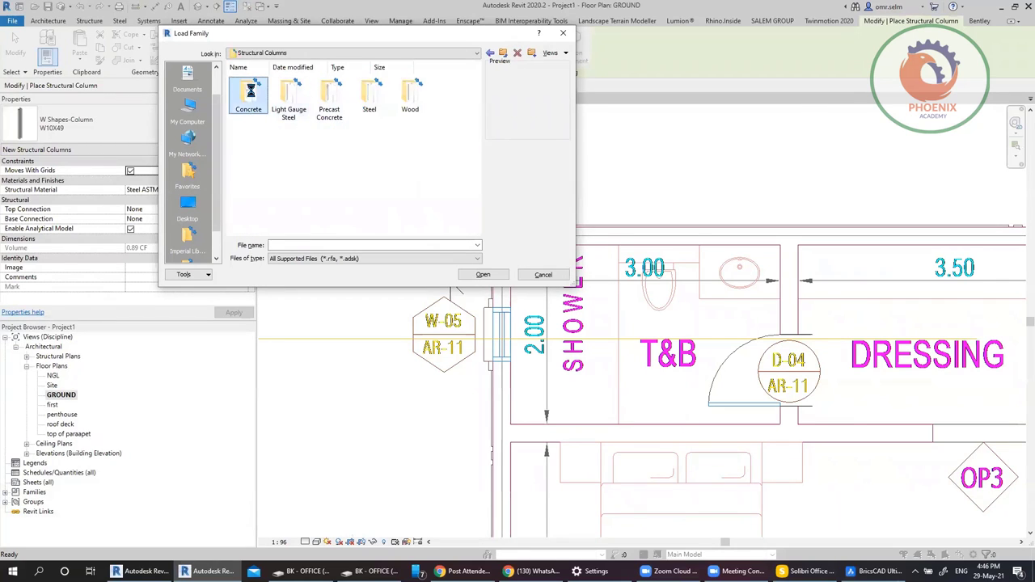
pyautogui.doubleClick(250, 101)
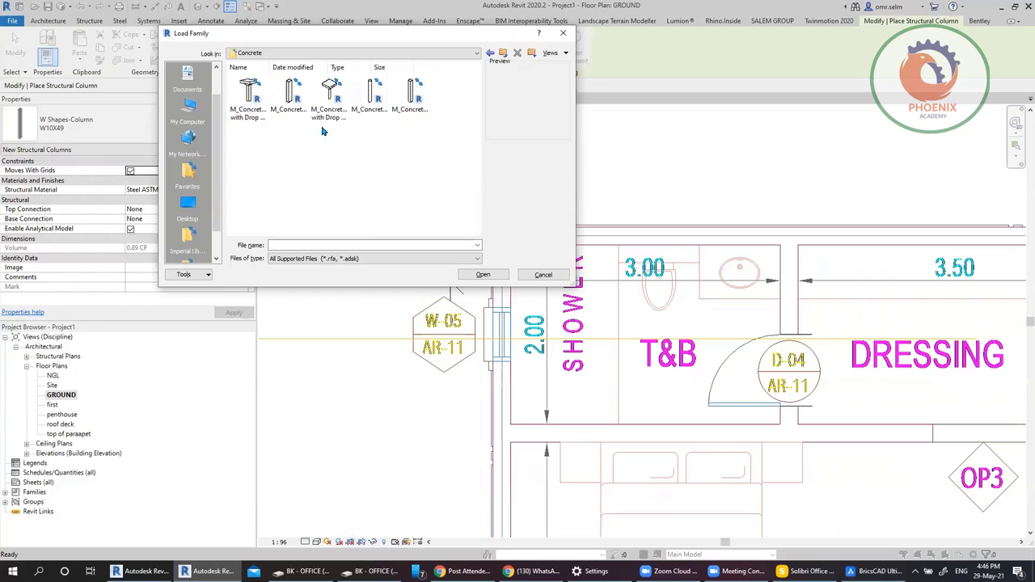
pyautogui.click(288, 97)
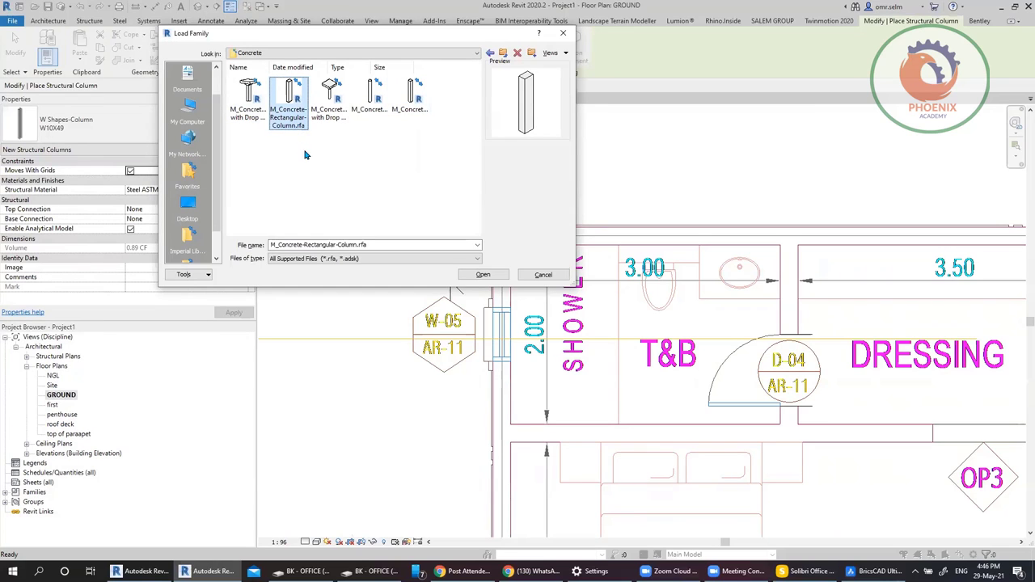
pyautogui.click(483, 274)
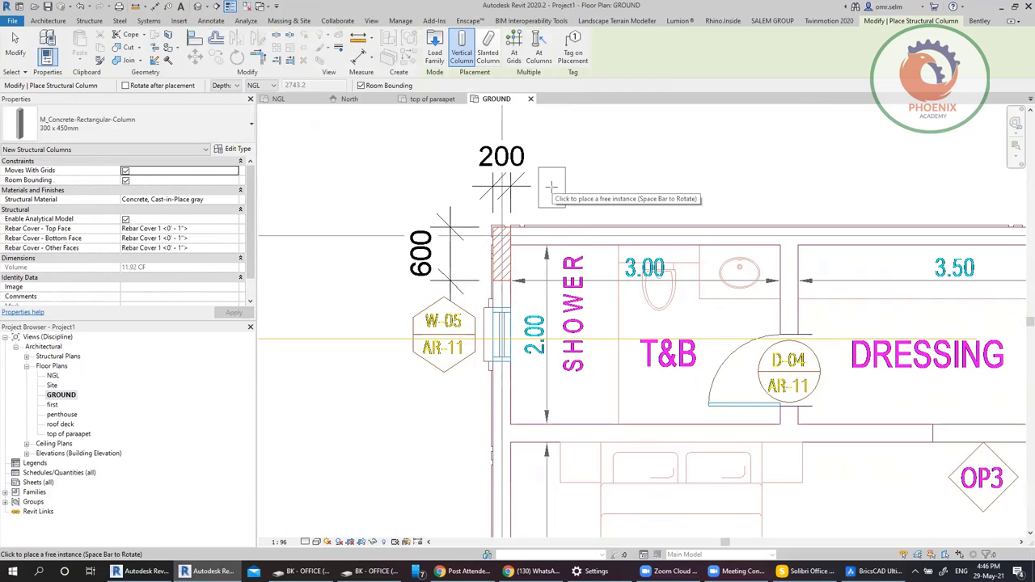
# Step: Place a 300 x 450mm concrete column by height up to level first, outside the wall above the SHOWER, and end placement
pyautogui.click(224, 86)
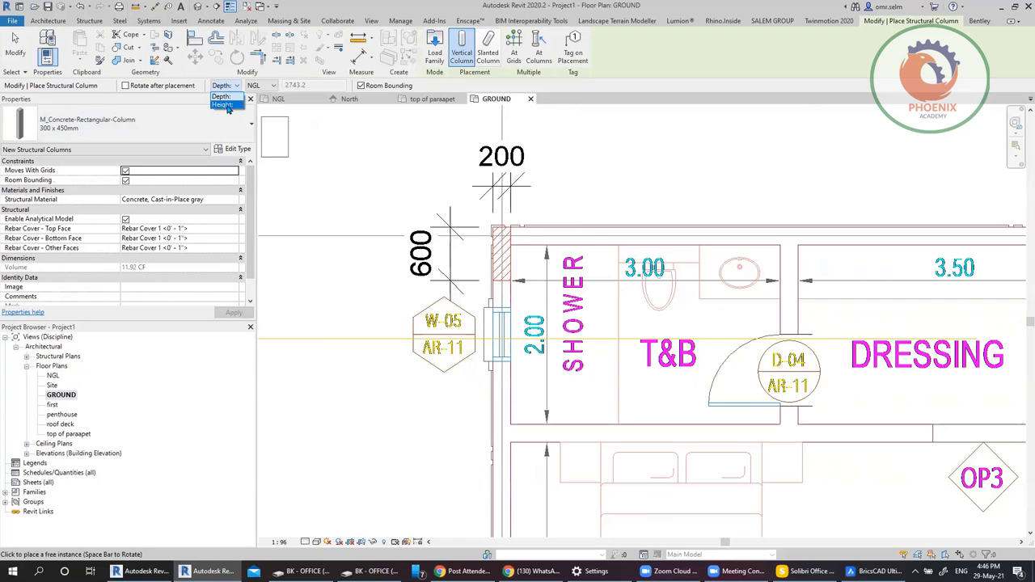
pyautogui.click(223, 105)
pyautogui.scroll(3, 556, 198)
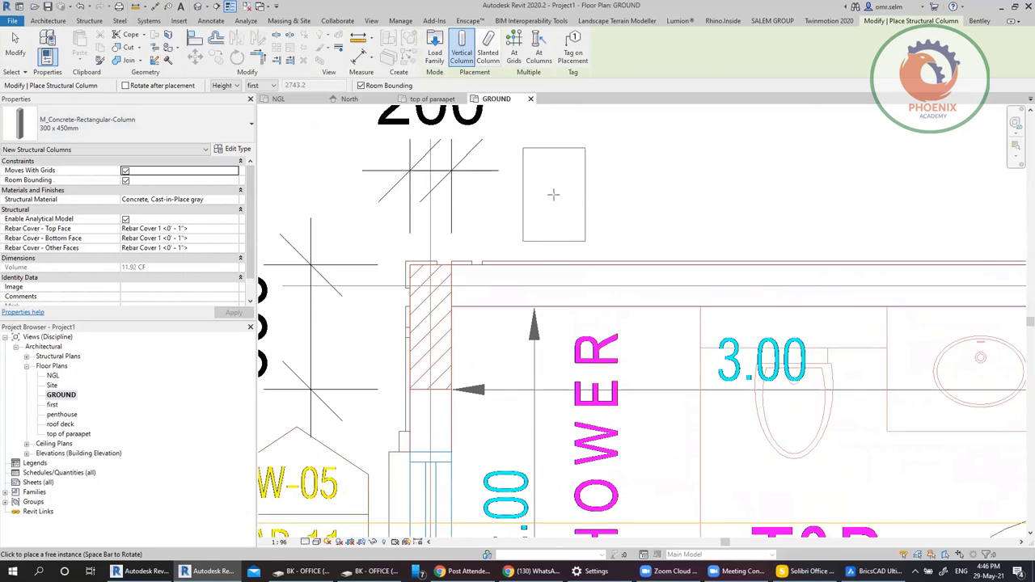
pyautogui.click(552, 194)
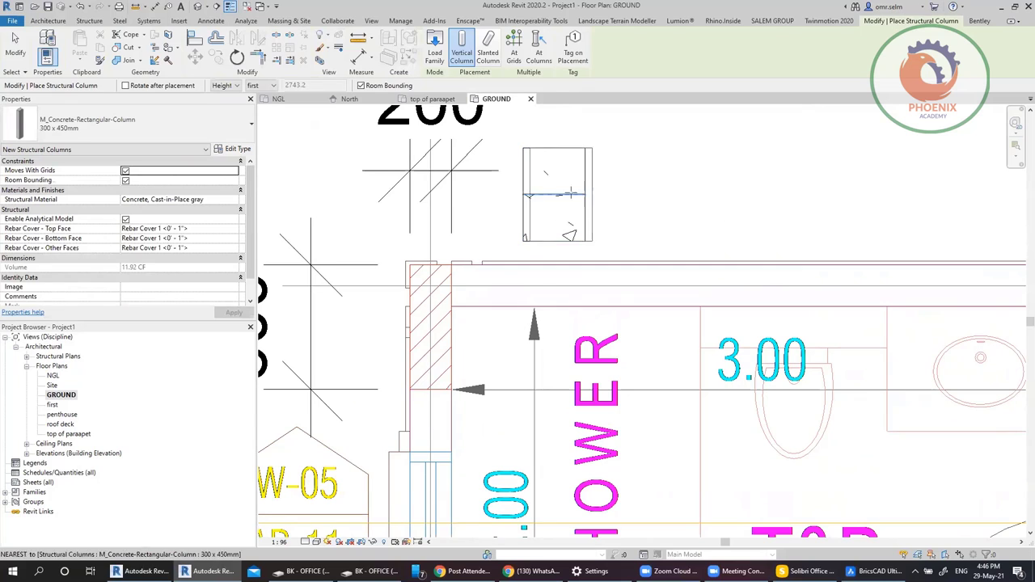
pyautogui.press('Escape')
# Step: Rename the placed column's type as 600*200 in its type properties
pyautogui.click(565, 217)
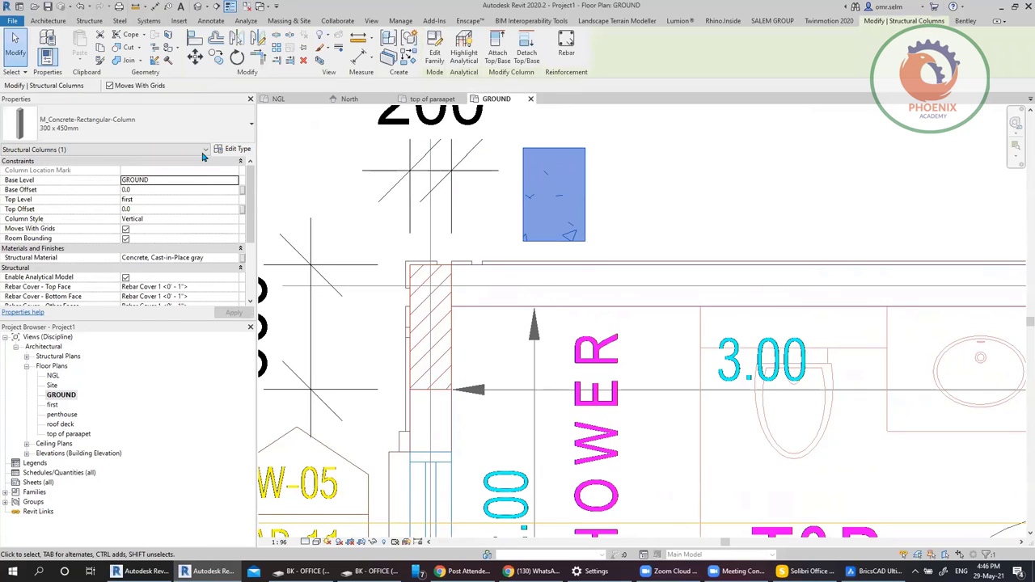
pyautogui.click(233, 152)
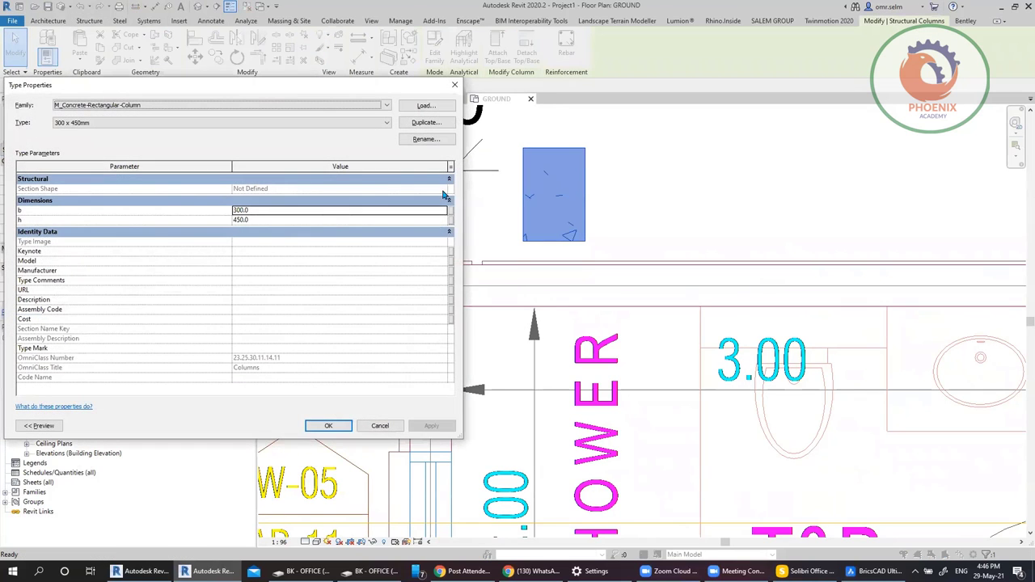
pyautogui.click(426, 139)
pyautogui.write('600*')
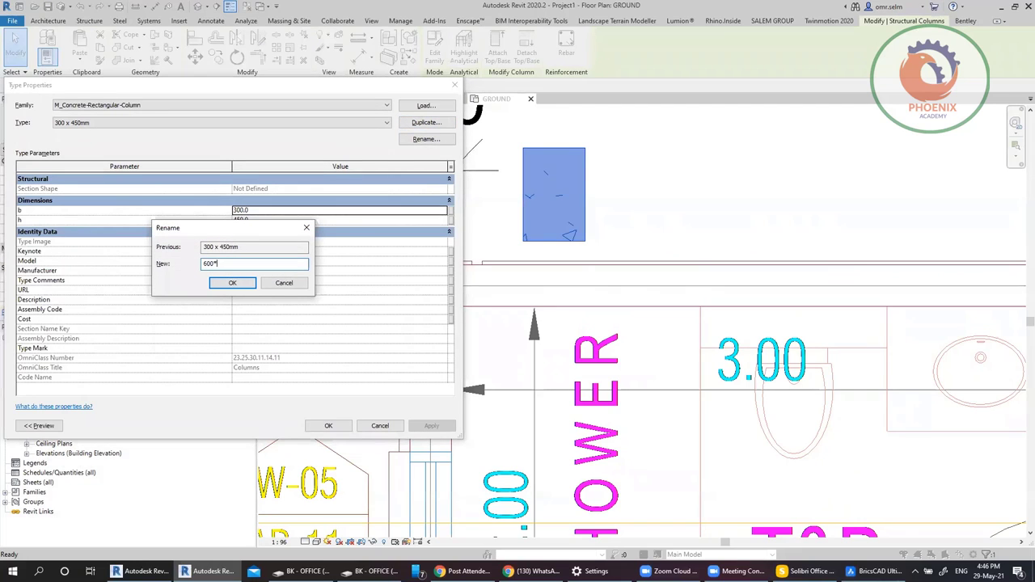
pyautogui.write('200')
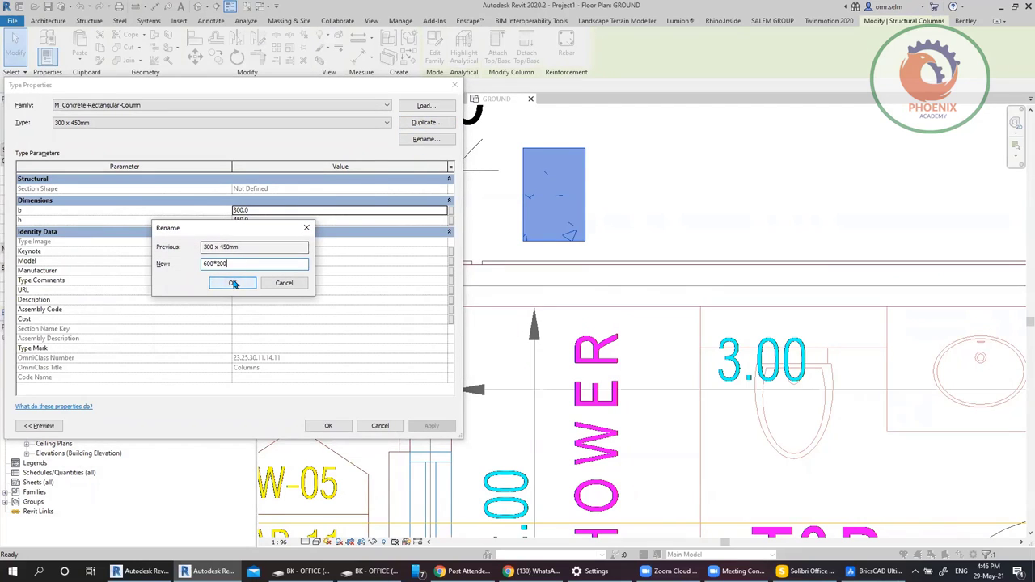
pyautogui.click(233, 283)
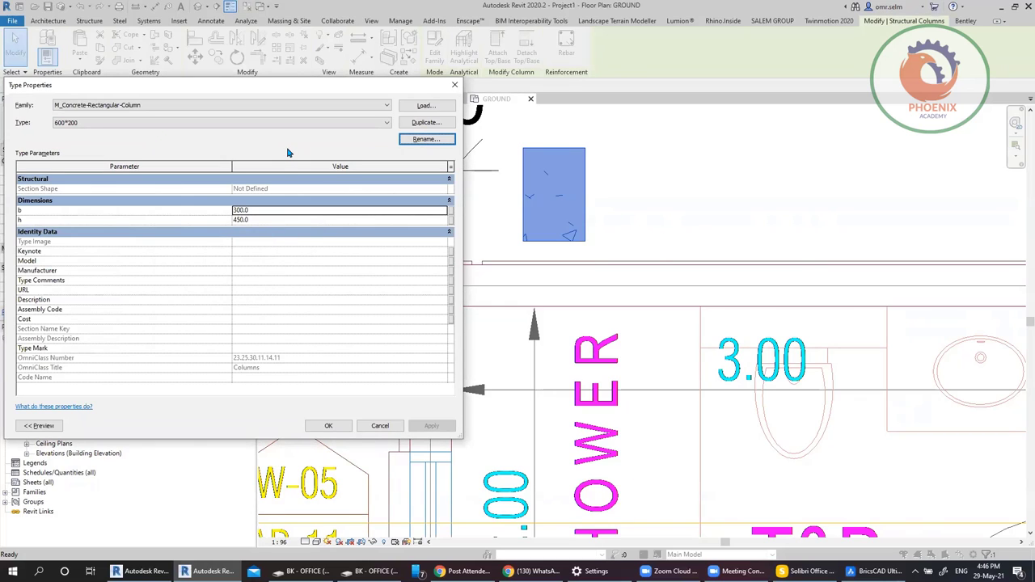
pyautogui.click(327, 123)
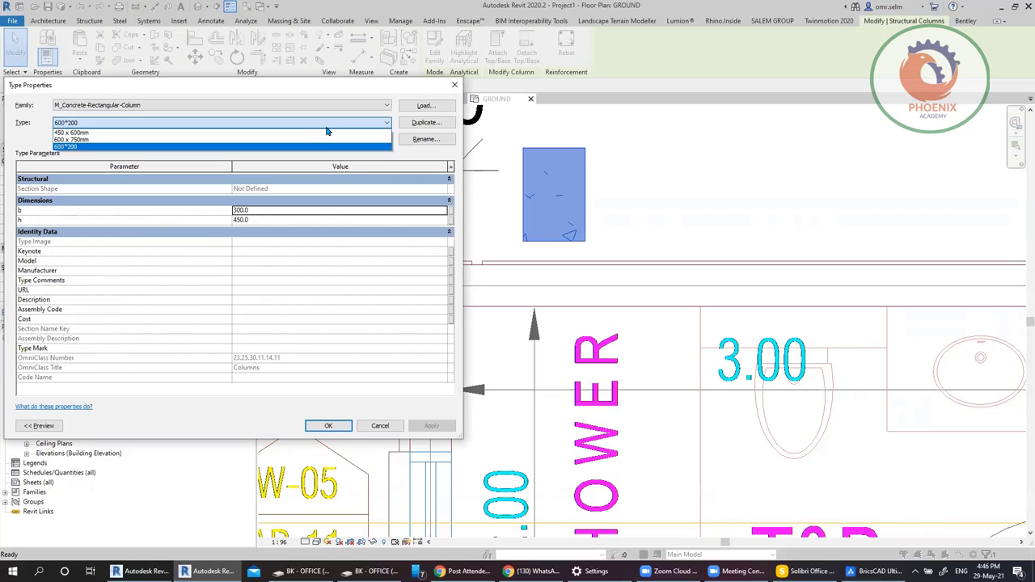
pyautogui.click(327, 126)
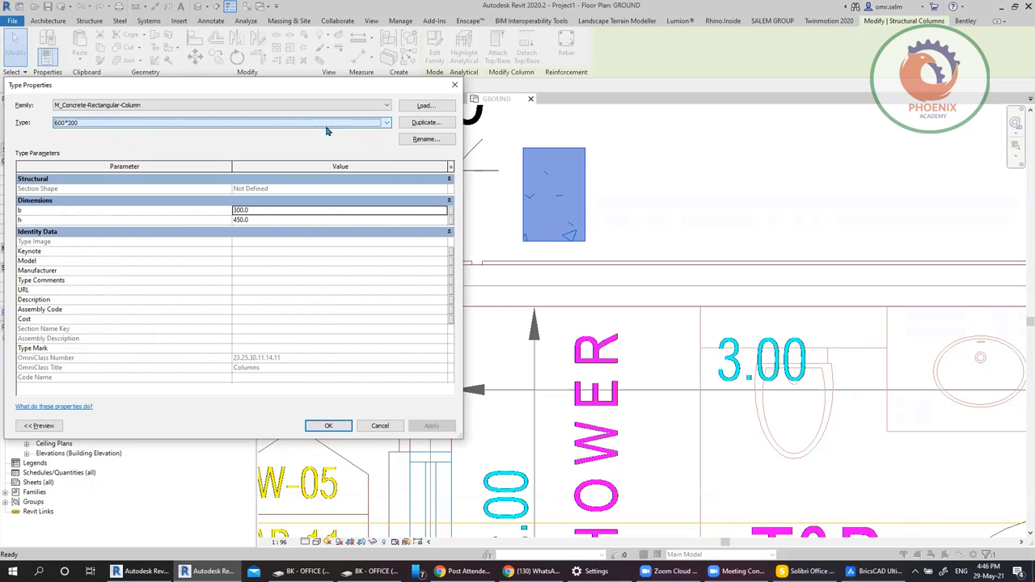
pyautogui.click(421, 144)
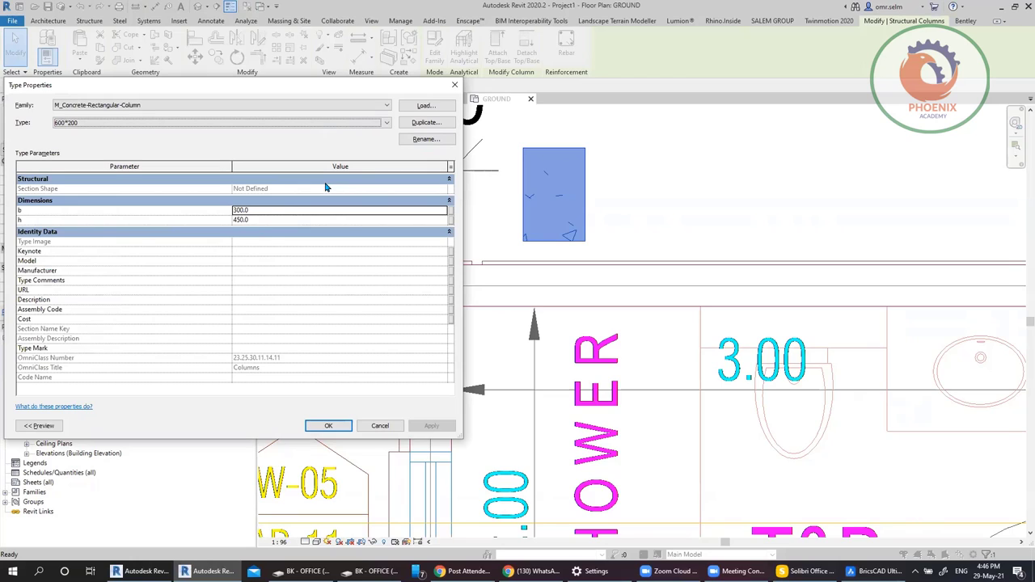
# Step: Set the 600*200 column type's dimensions to h 600 and b 200 and apply them
pyautogui.click(256, 219)
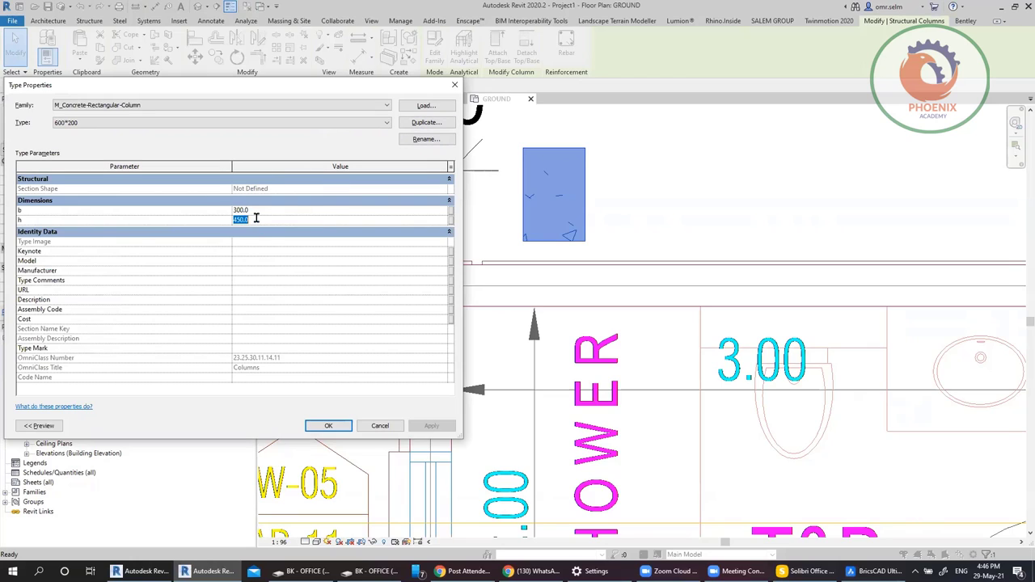
pyautogui.write('600')
pyautogui.click(268, 208)
pyautogui.click(328, 426)
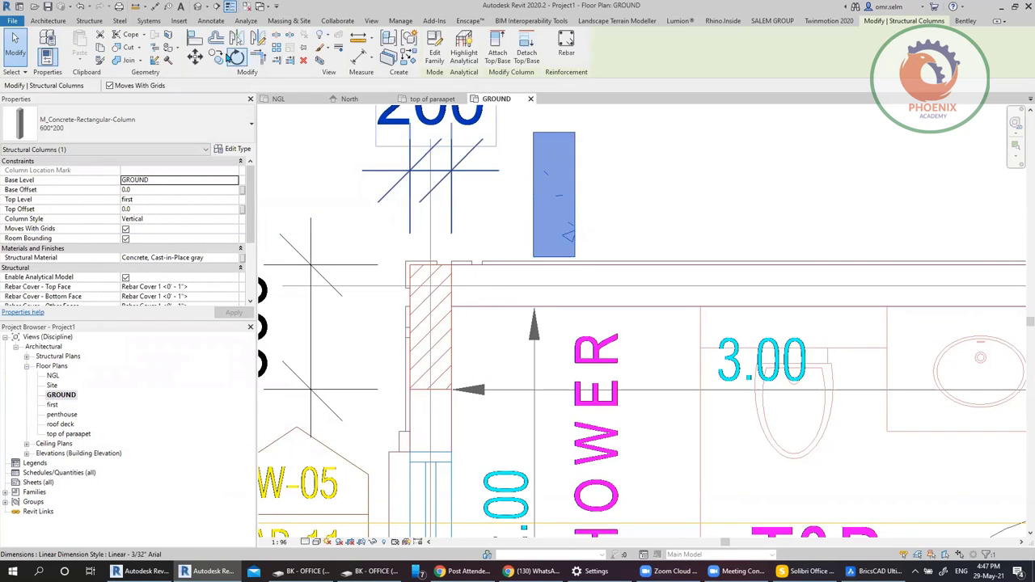
# Step: Move the column by its upper-right corner onto the matching corner of the hatched corner column in the linked plan
pyautogui.click(194, 56)
pyautogui.click(588, 149)
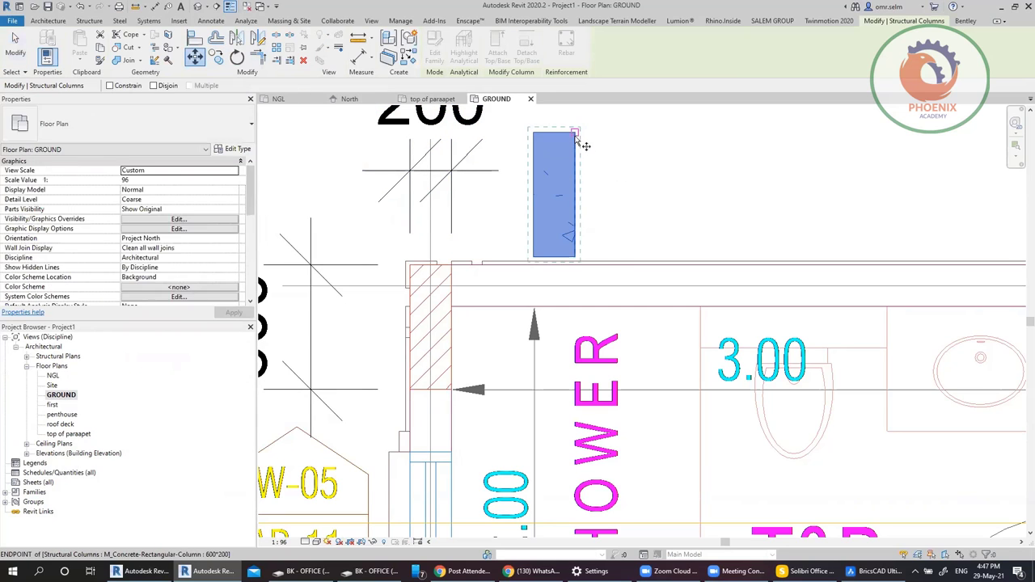
pyautogui.scroll(5, 489, 271)
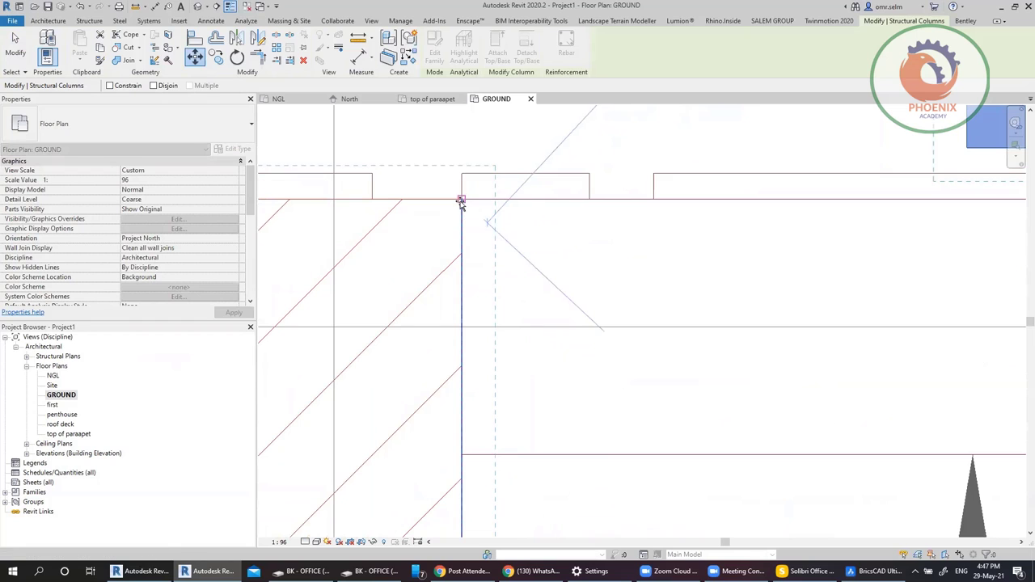
pyautogui.click(461, 200)
pyautogui.scroll(-3, 517, 221)
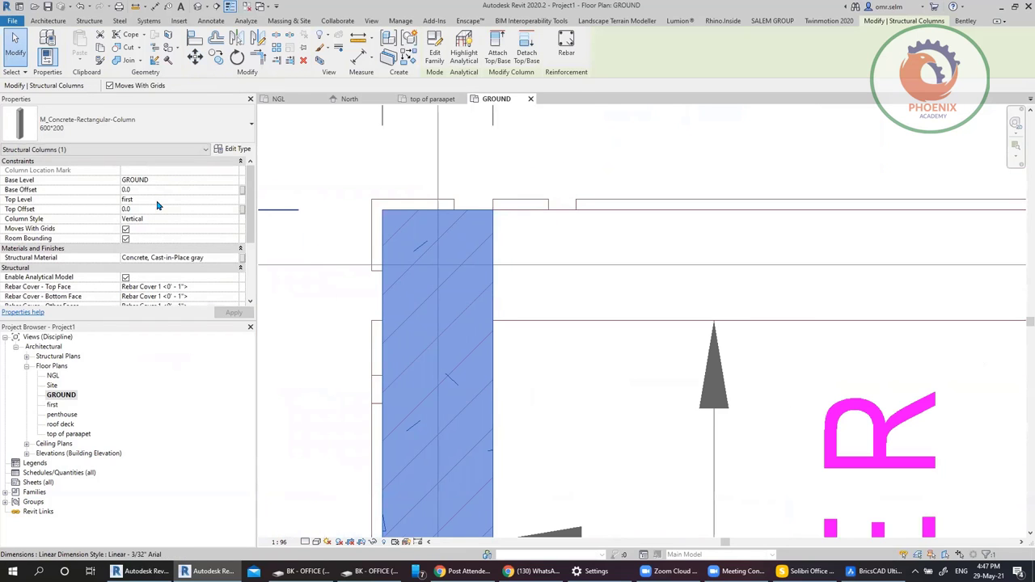
# Step: Copy the corner column to the column outline at the wall junction between DRESSING and the stairs, aligning the upper-right corners
pyautogui.scroll(-3, 279, 133)
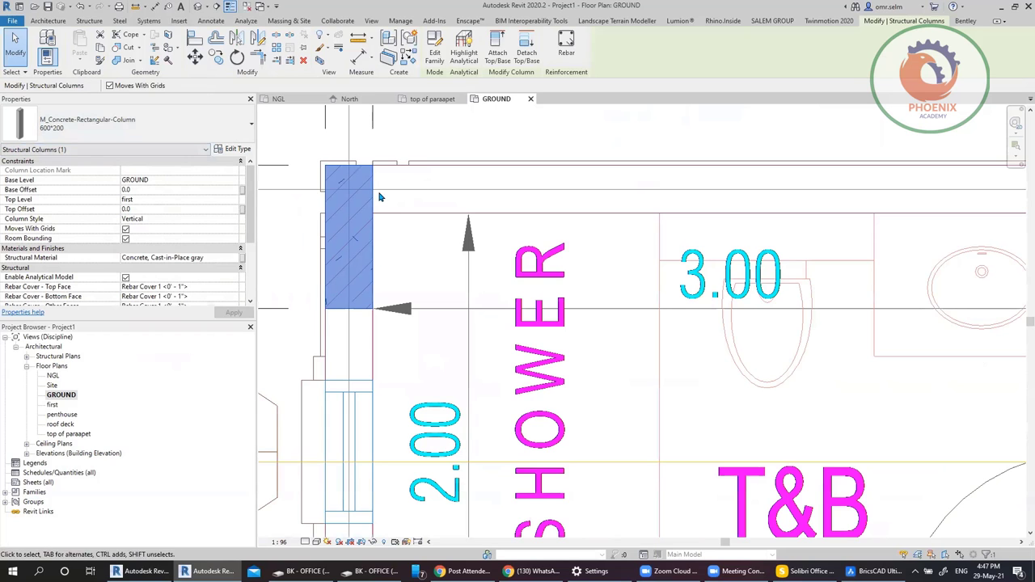
pyautogui.press('c')
pyautogui.press('o')
pyautogui.click(374, 166)
pyautogui.scroll(-3, 340, 198)
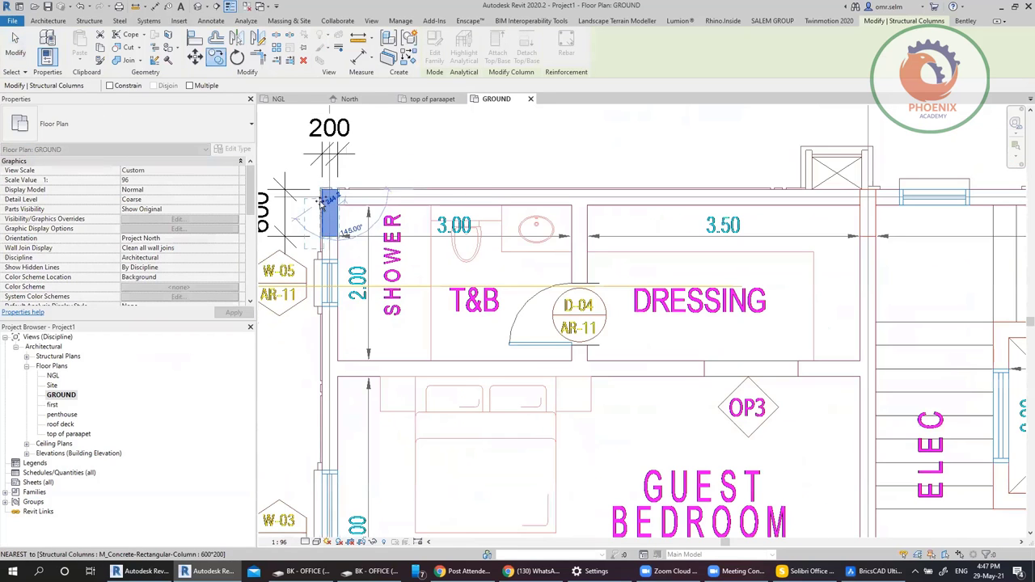
pyautogui.scroll(5, 883, 177)
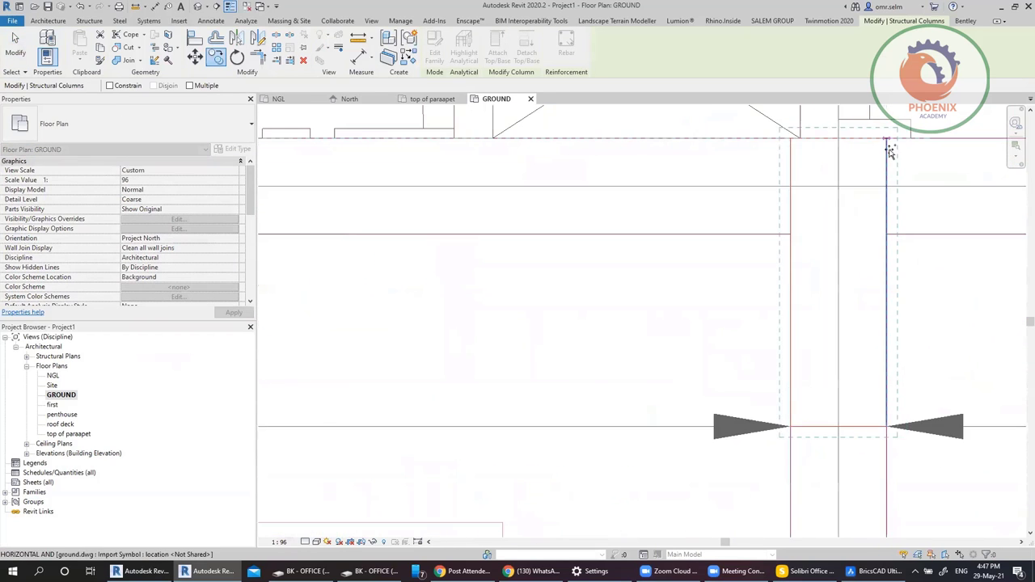
pyautogui.click(889, 149)
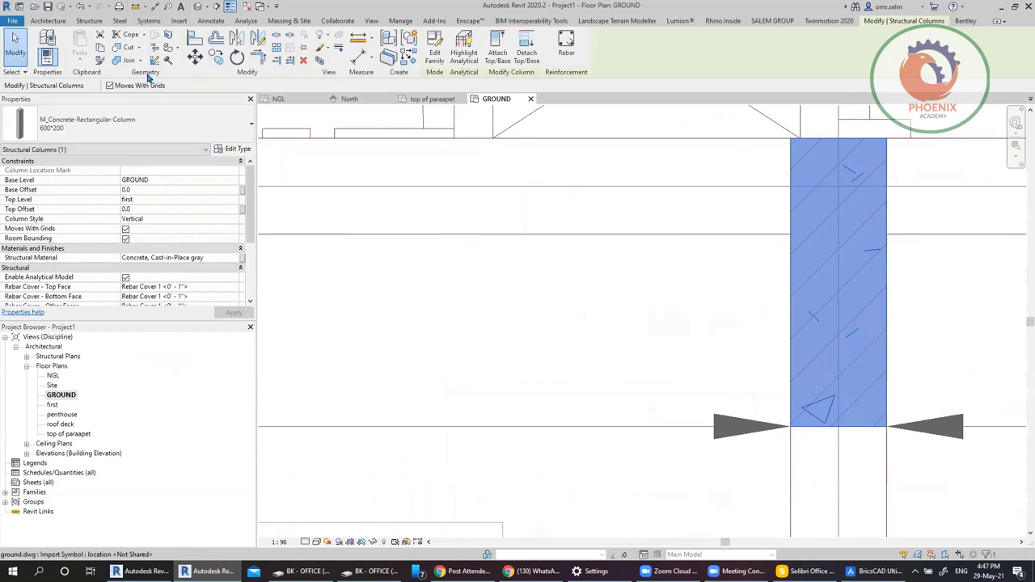
# Step: Start a multiple copy of the selected column from its upper-right corner and place one at the wall junction between the stairs and PANTRY/FAMILY DINING
pyautogui.press('c')
pyautogui.press('o')
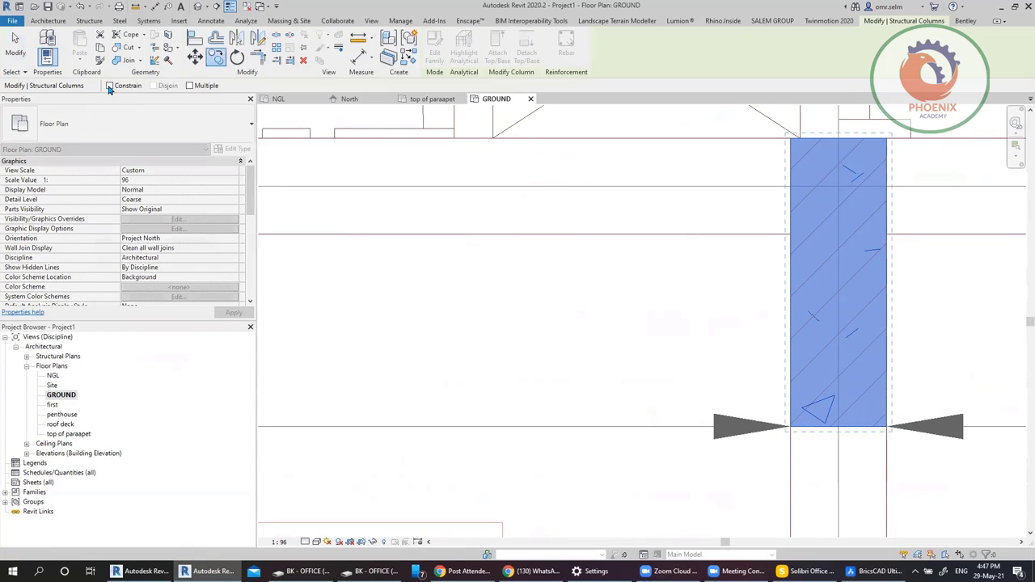
pyautogui.click(190, 85)
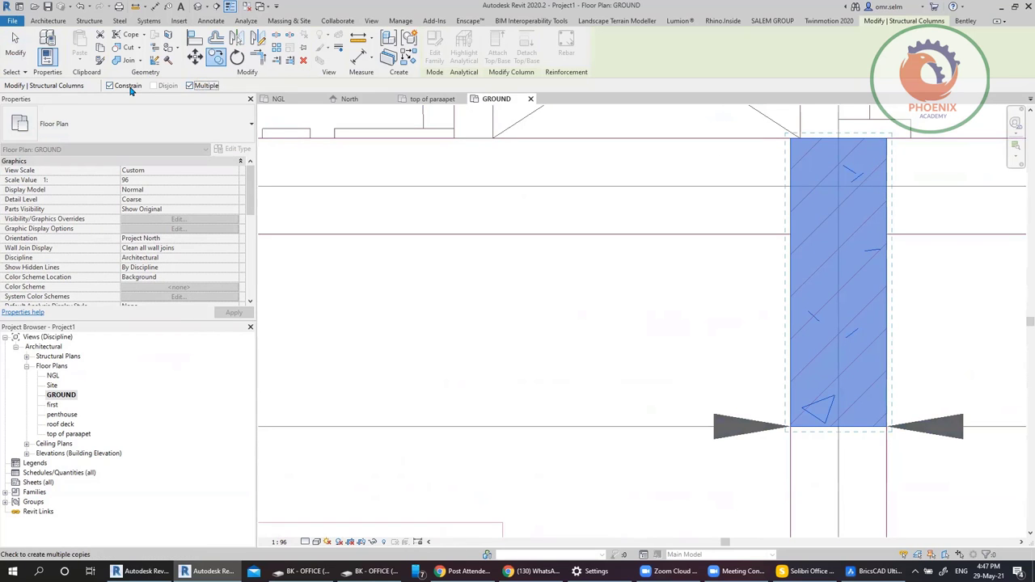
pyautogui.click(890, 151)
pyautogui.scroll(-6, 540, 250)
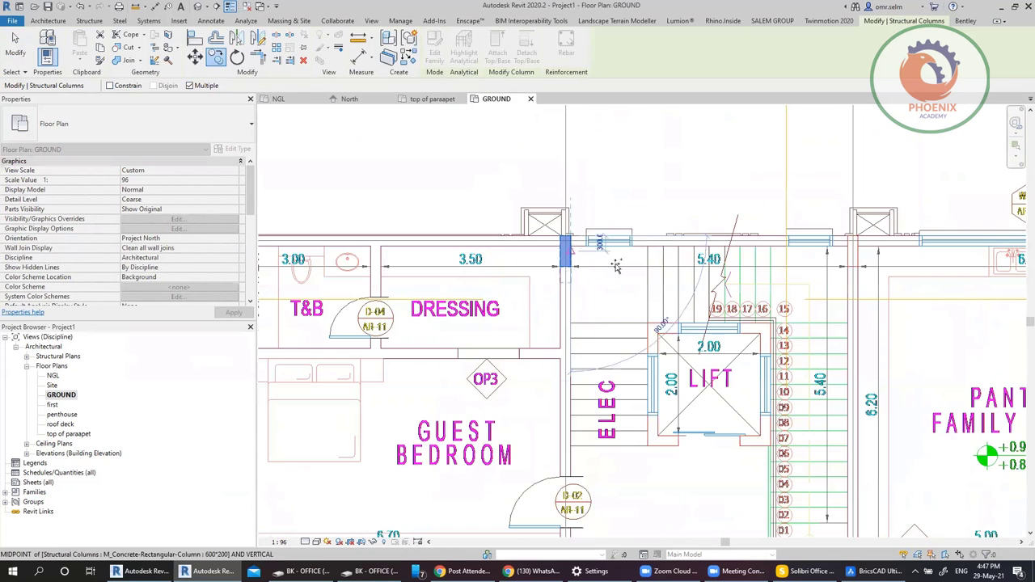
pyautogui.scroll(8, 875, 255)
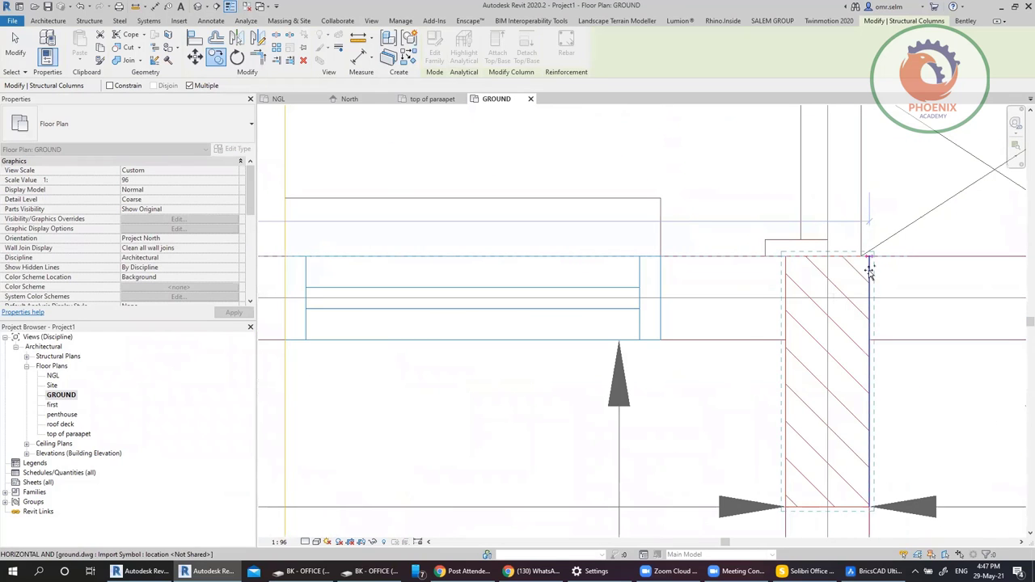
pyautogui.scroll(-5, 629, 231)
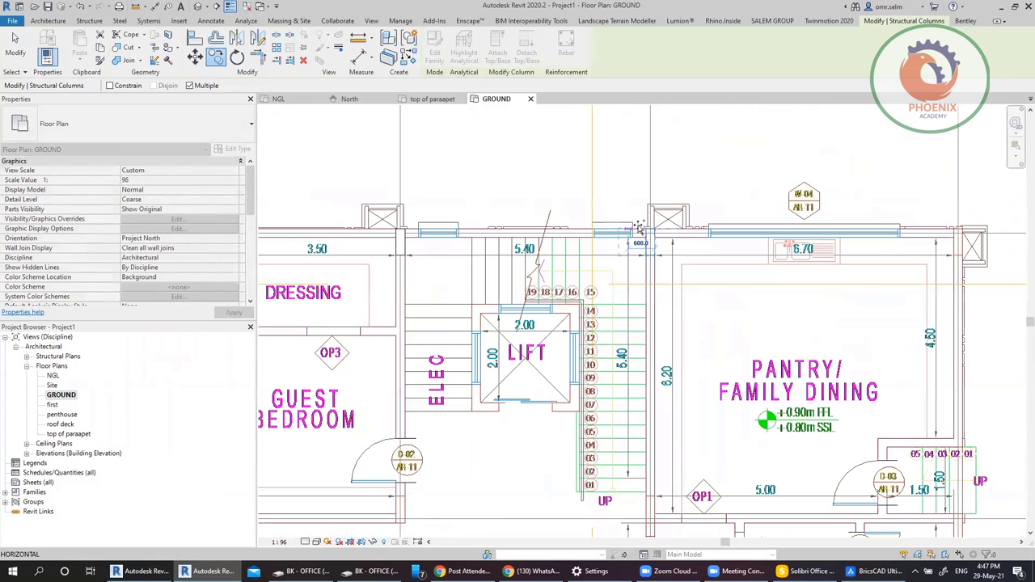
# Step: Place a column copy on the outline at PANTRY/FAMILY DINING's upper-right outer corner, aligning the upper-right corners
pyautogui.scroll(6, 972, 273)
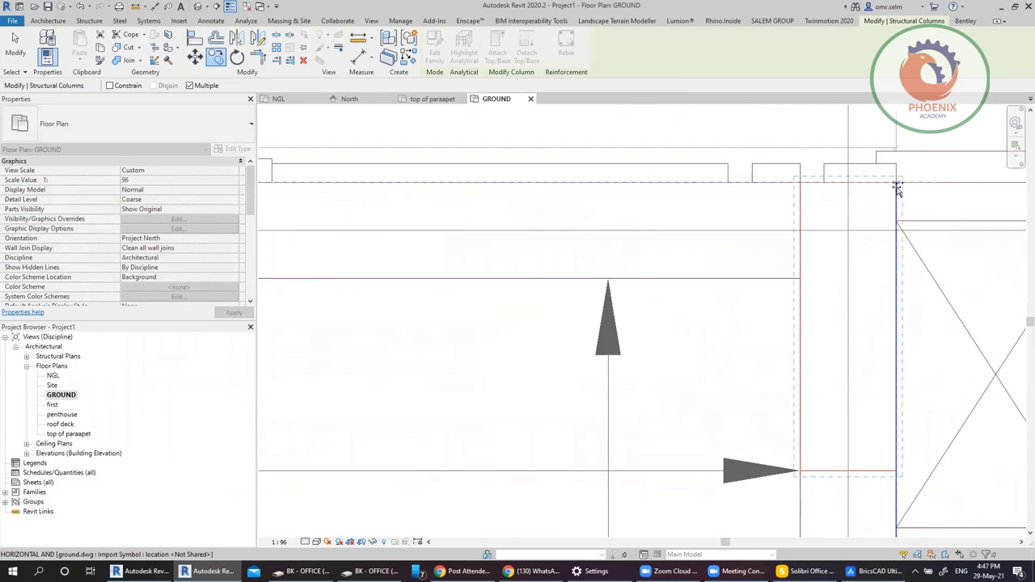
pyautogui.click(896, 186)
pyautogui.scroll(-6, 722, 191)
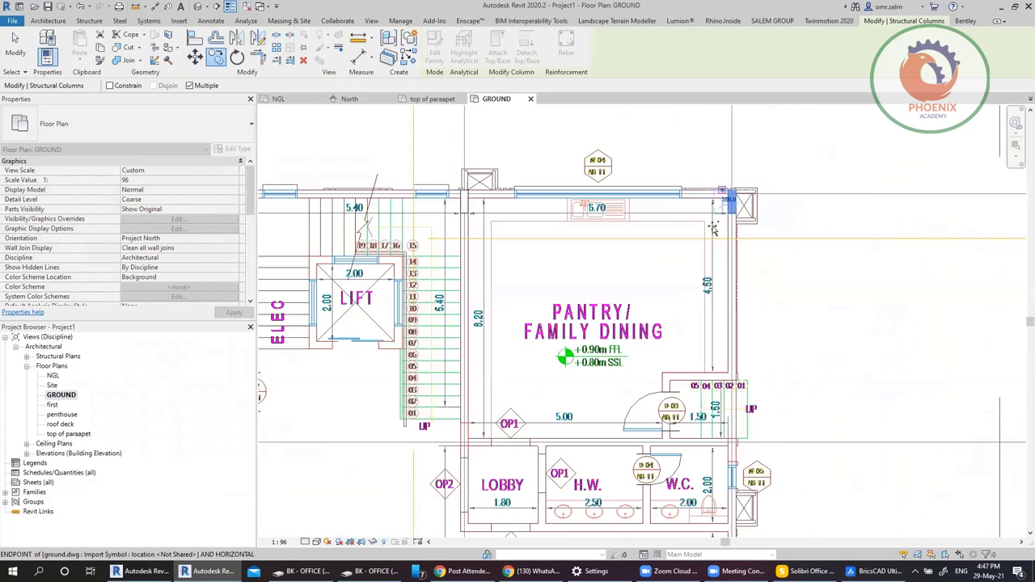
# Step: Place a column copy on the hatched outline at the W.C.'s upper-right corner, above window W-05
pyautogui.scroll(3, 701, 421)
pyautogui.scroll(-2, 711, 404)
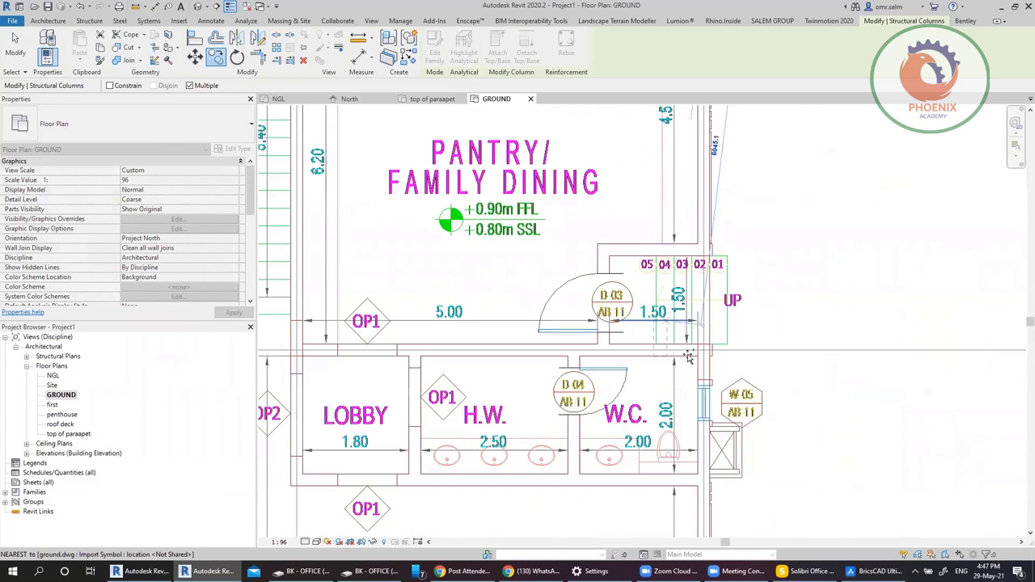
pyautogui.scroll(4, 734, 344)
pyautogui.scroll(3, 734, 343)
pyautogui.click(742, 243)
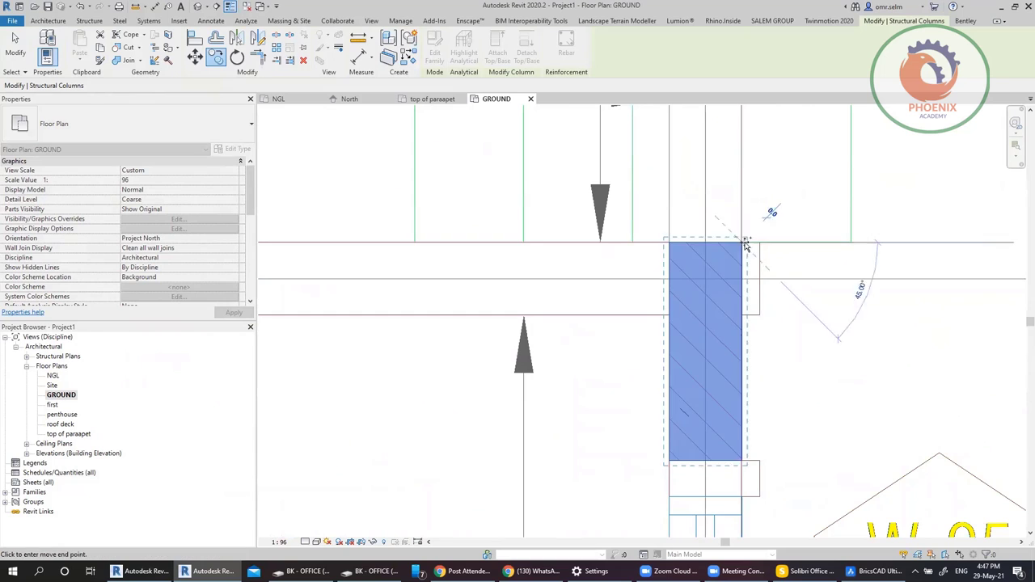
pyautogui.scroll(-5, 744, 238)
pyautogui.scroll(-2, 774, 233)
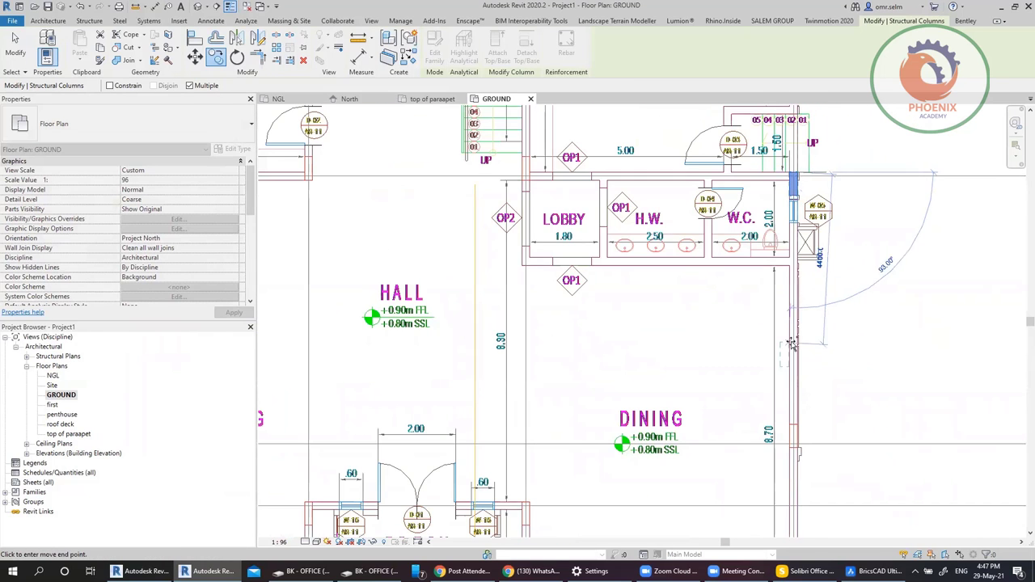
# Step: Place a column copy on the hatched outline in the DINING room's outer wall, aligning the upper-right corners
pyautogui.moveTo(752, 420); pyautogui.dragTo(731, 242, button='middle')
pyautogui.scroll(6, 729, 240)
pyautogui.click(728, 240)
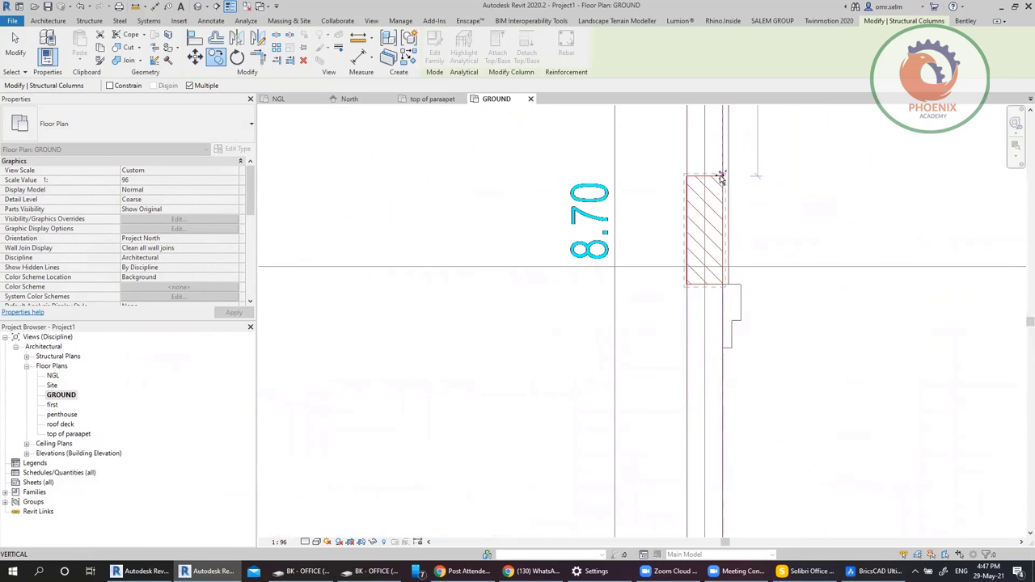
pyautogui.scroll(3, 723, 173)
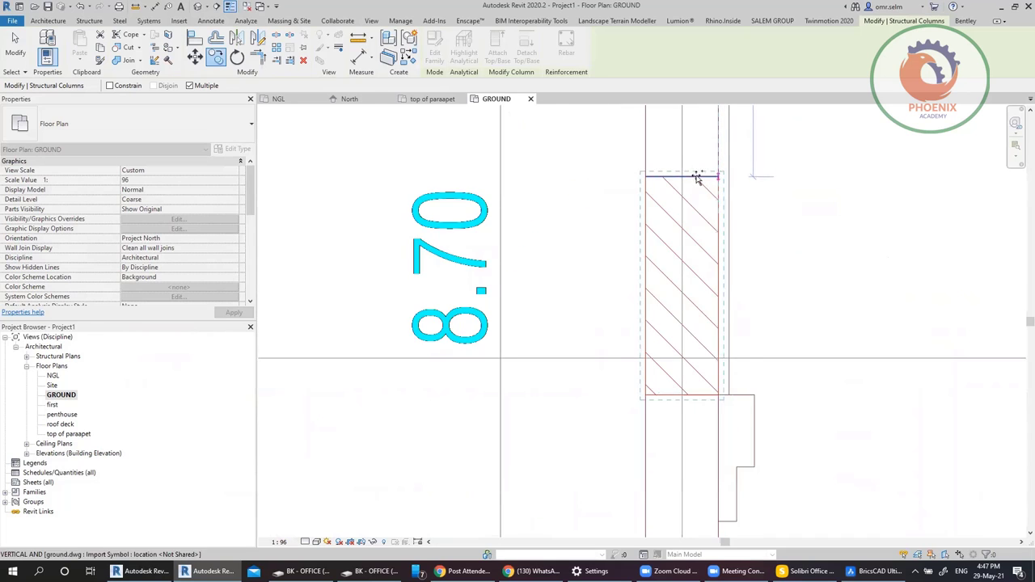
pyautogui.click(697, 177)
pyautogui.scroll(-4, 697, 178)
# Step: Place column copies on the outlines at the PORCH's two upper corners, on the DINING and FAMILY SITTING sides
pyautogui.scroll(5, 720, 362)
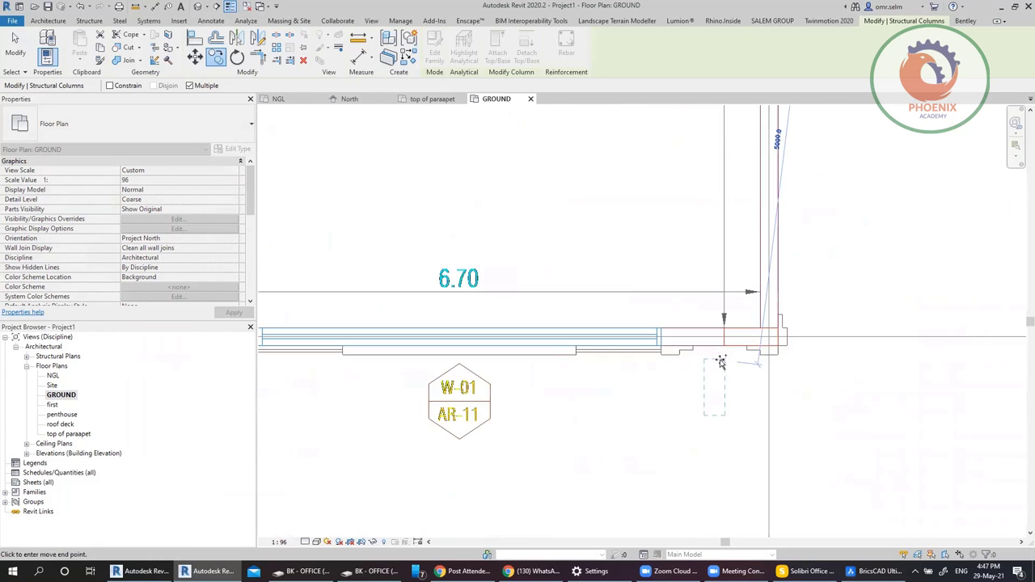
pyautogui.scroll(-3, 720, 362)
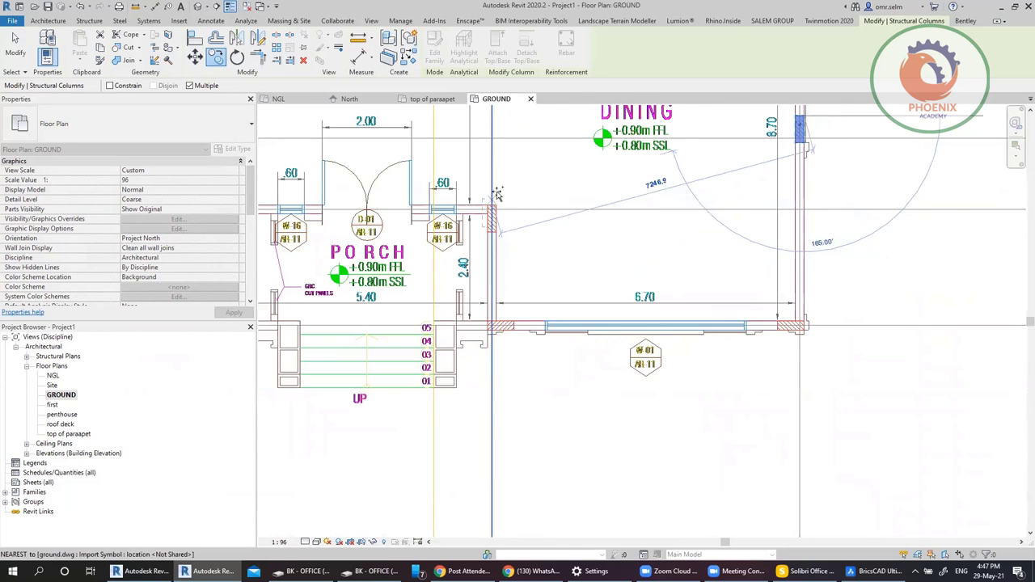
pyautogui.scroll(5, 497, 195)
pyautogui.scroll(2, 502, 224)
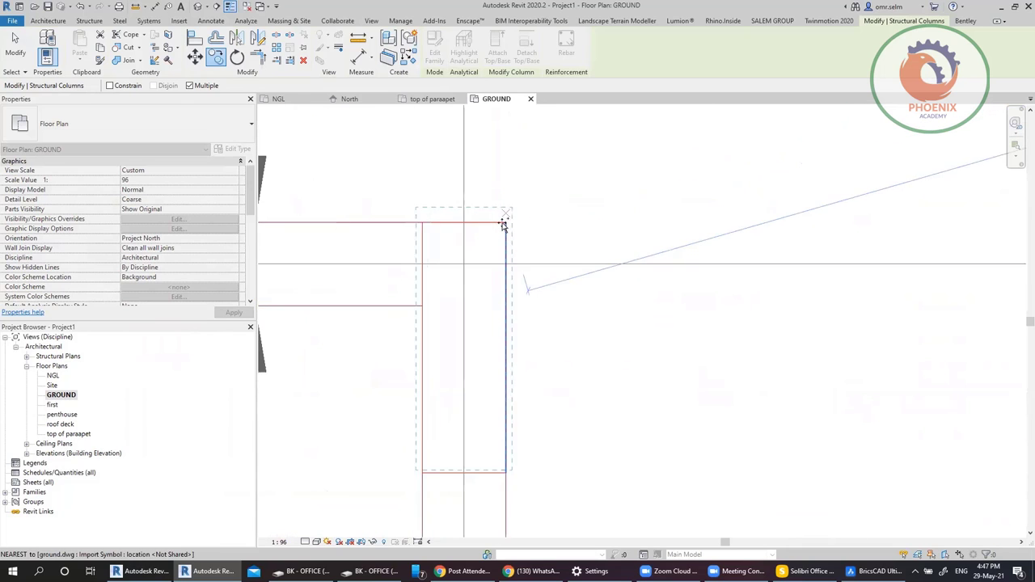
pyautogui.click(502, 224)
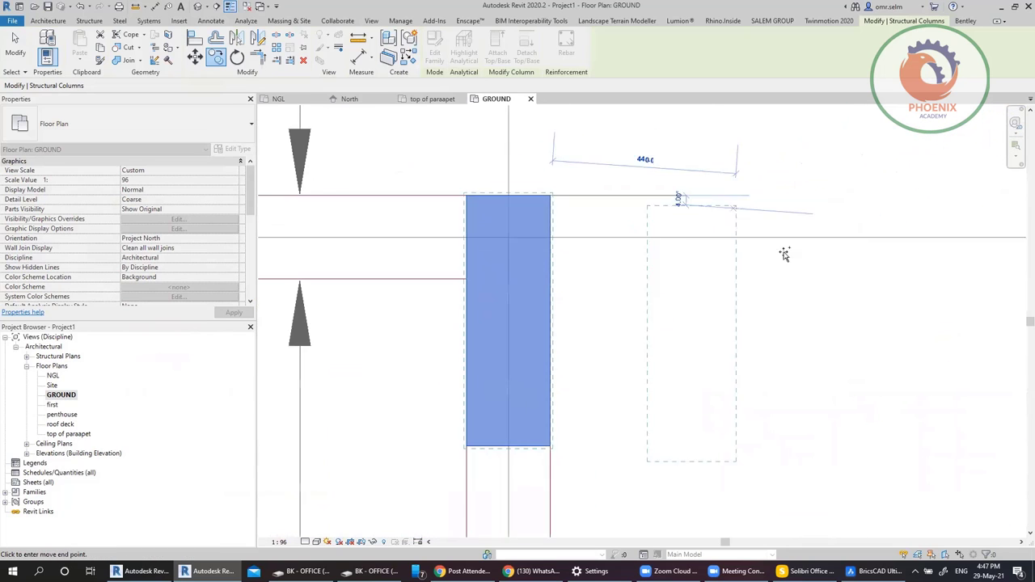
pyautogui.scroll(-4, 784, 254)
pyautogui.scroll(6, 462, 295)
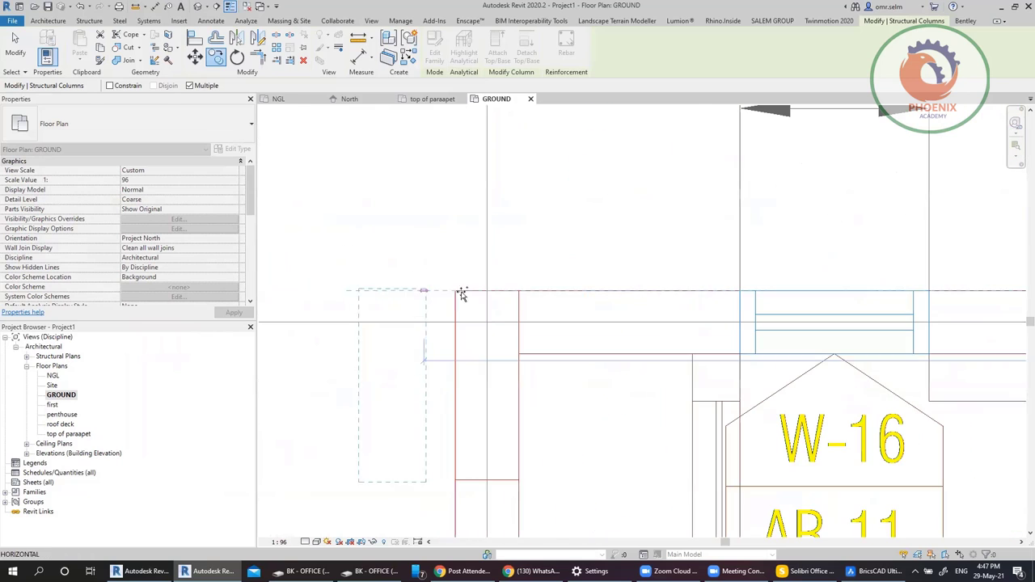
pyautogui.click(517, 292)
pyautogui.scroll(-3, 566, 224)
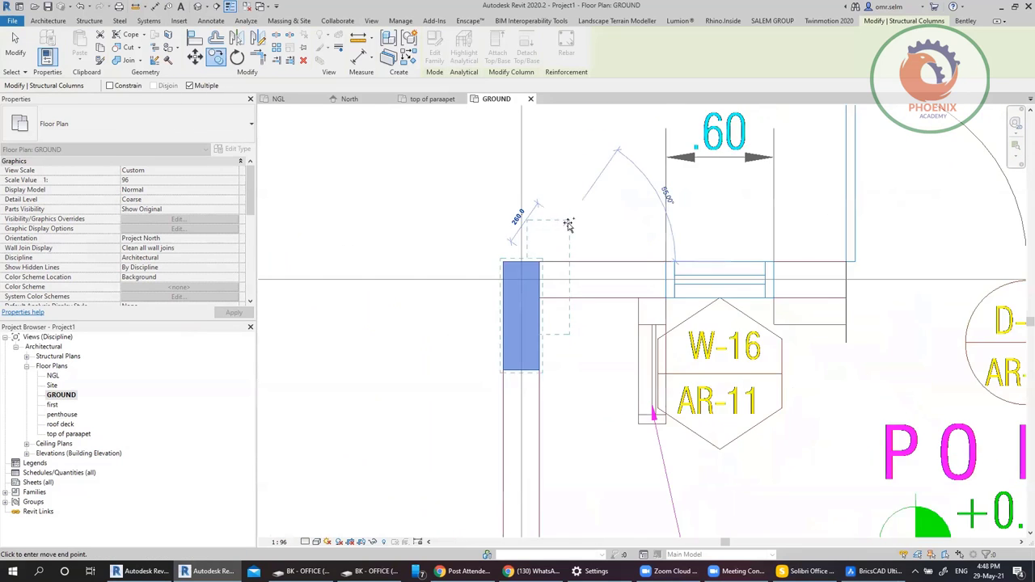
# Step: Place a column copy at FAMILY SITTING's lower-left outer corner between windows W-01 and W-02, aligning the upper-right corners
pyautogui.scroll(-4, 568, 225)
pyautogui.scroll(5, 338, 362)
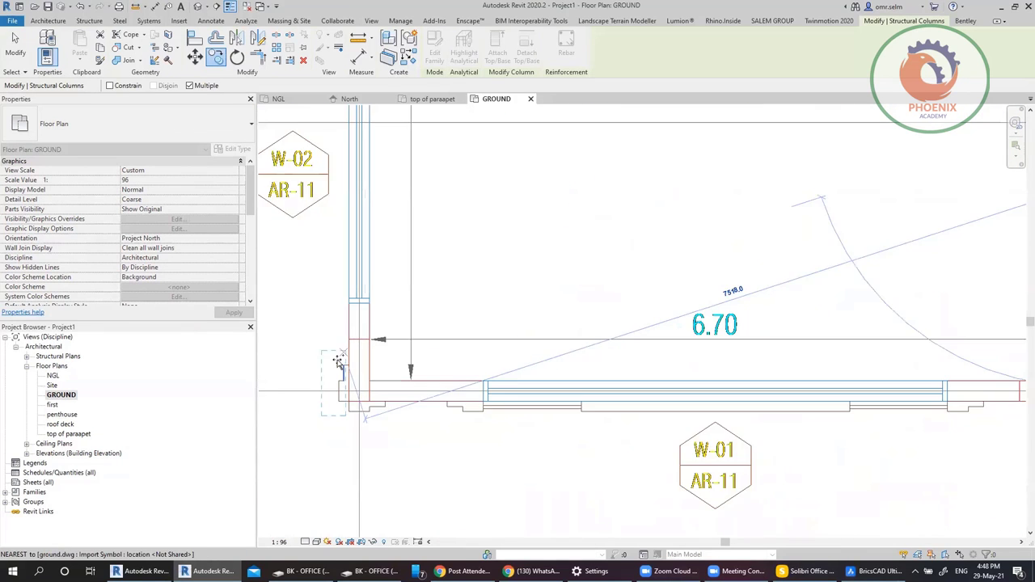
pyautogui.scroll(5, 339, 361)
pyautogui.click(486, 260)
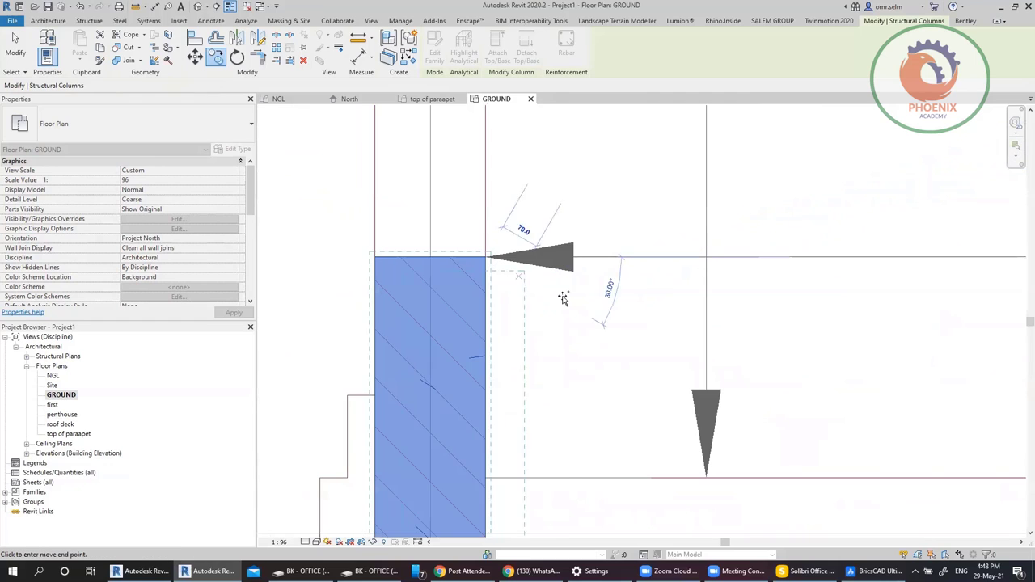
pyautogui.scroll(-5, 563, 297)
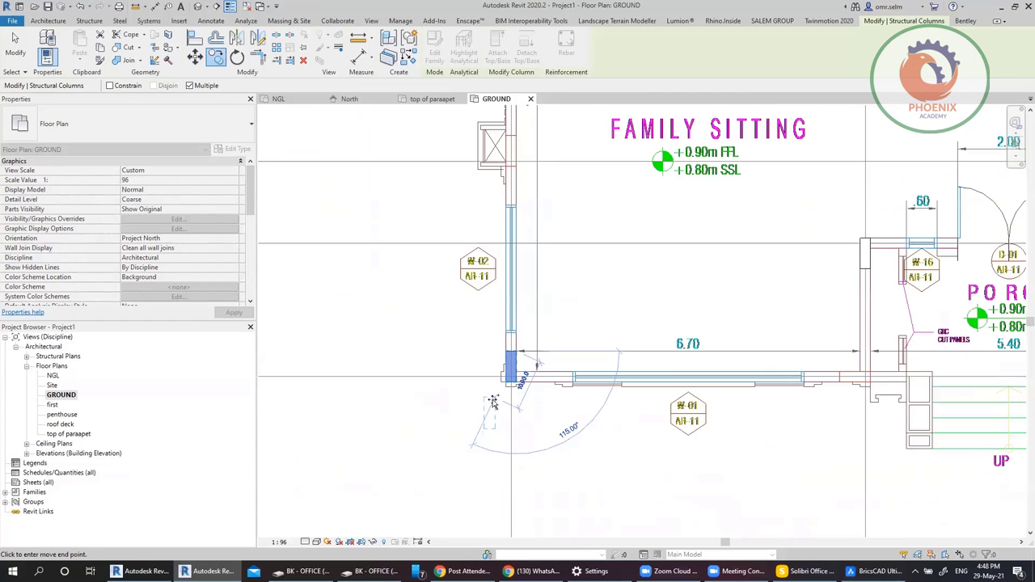
# Step: Place a column copy on the hatched outline beside the shaft in FAMILY SITTING's outer wall, above window W-02
pyautogui.scroll(-2, 452, 396)
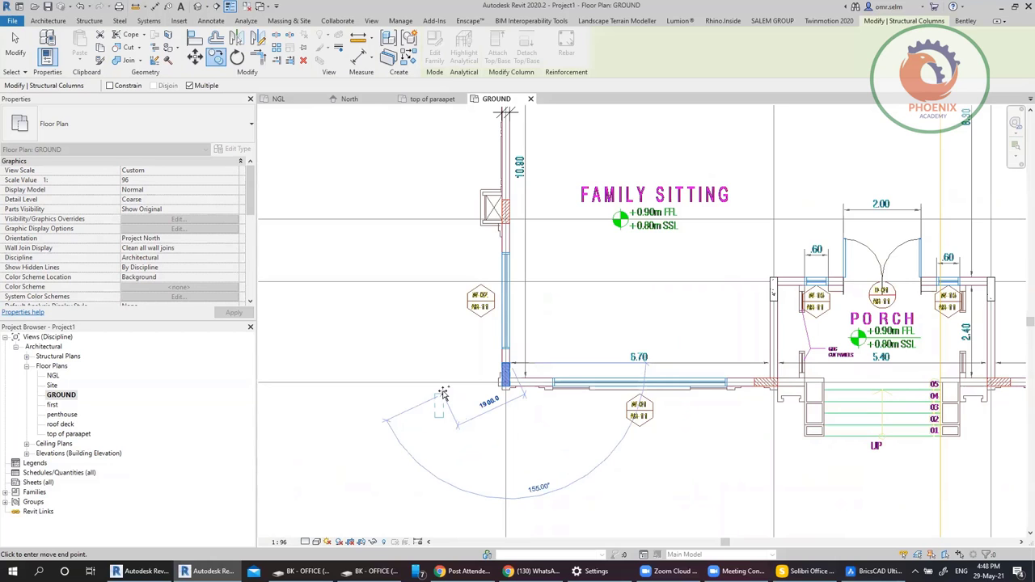
pyautogui.scroll(5, 518, 198)
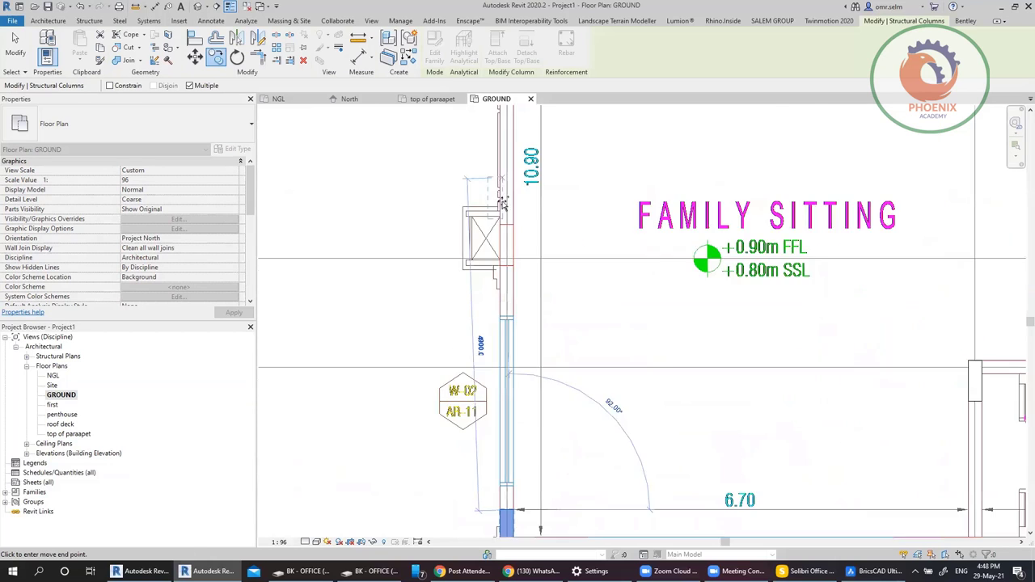
pyautogui.click(529, 225)
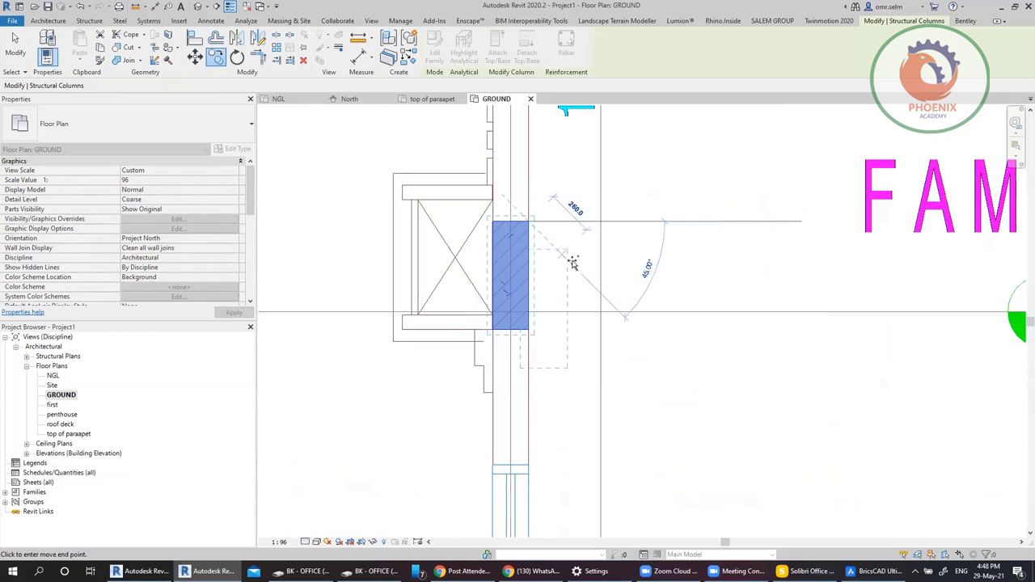
pyautogui.scroll(-3, 522, 258)
pyautogui.scroll(-6, 402, 407)
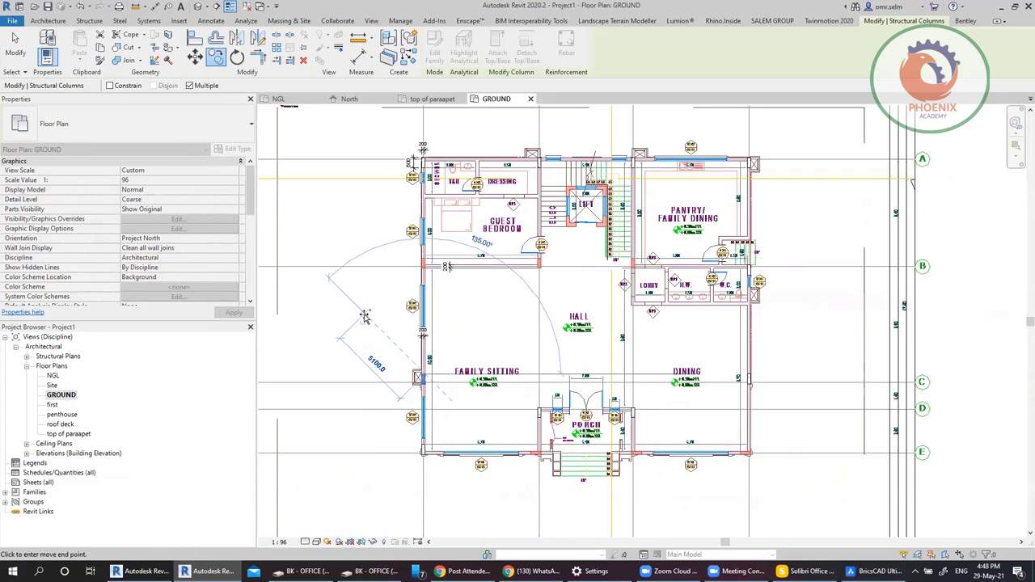
# Step: Place column copies on the outlines at both ends of the wall between GUEST BEDROOM and FAMILY SITTING
pyautogui.scroll(8, 422, 267)
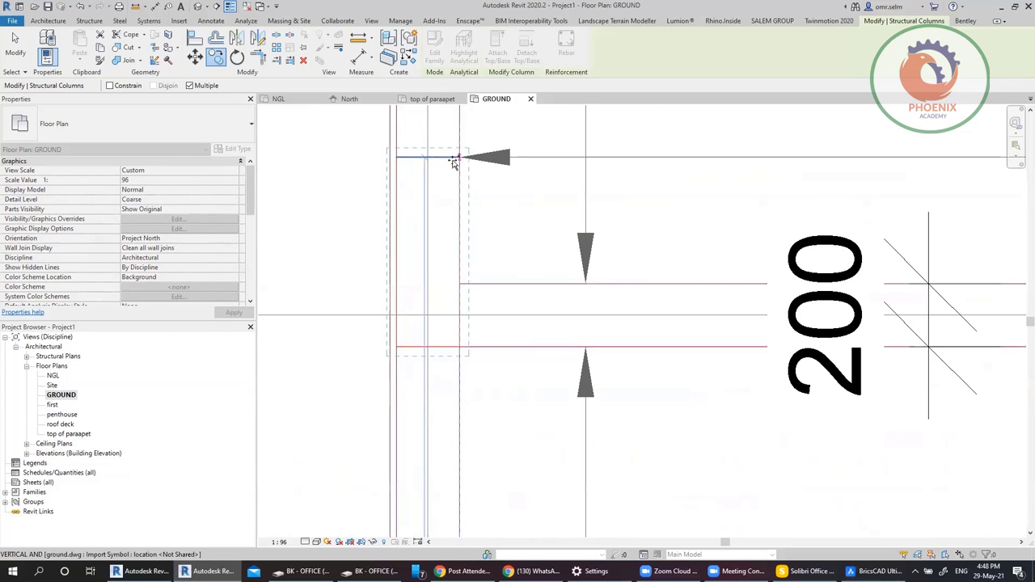
pyautogui.scroll(2, 450, 157)
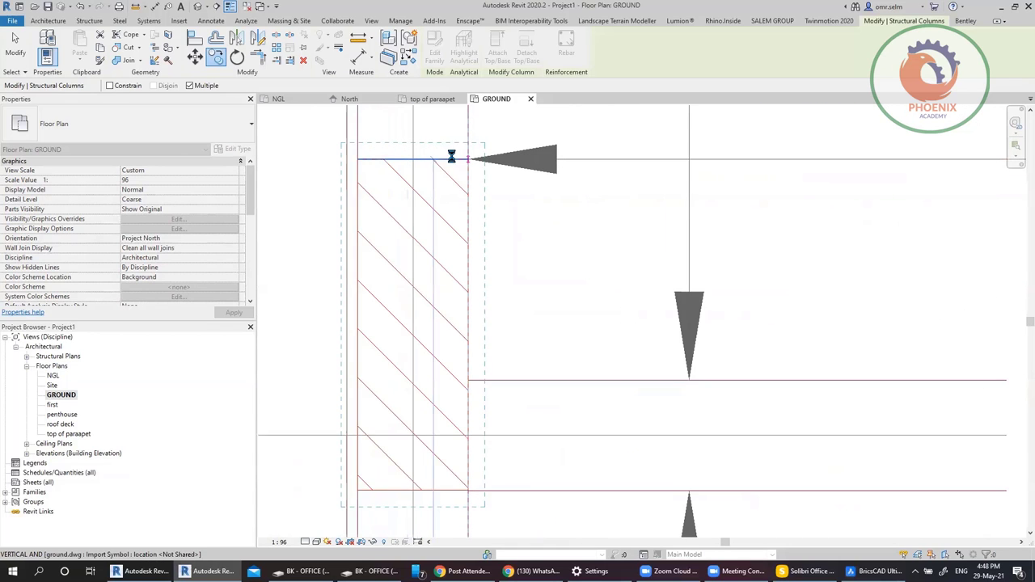
pyautogui.scroll(-6, 365, 275)
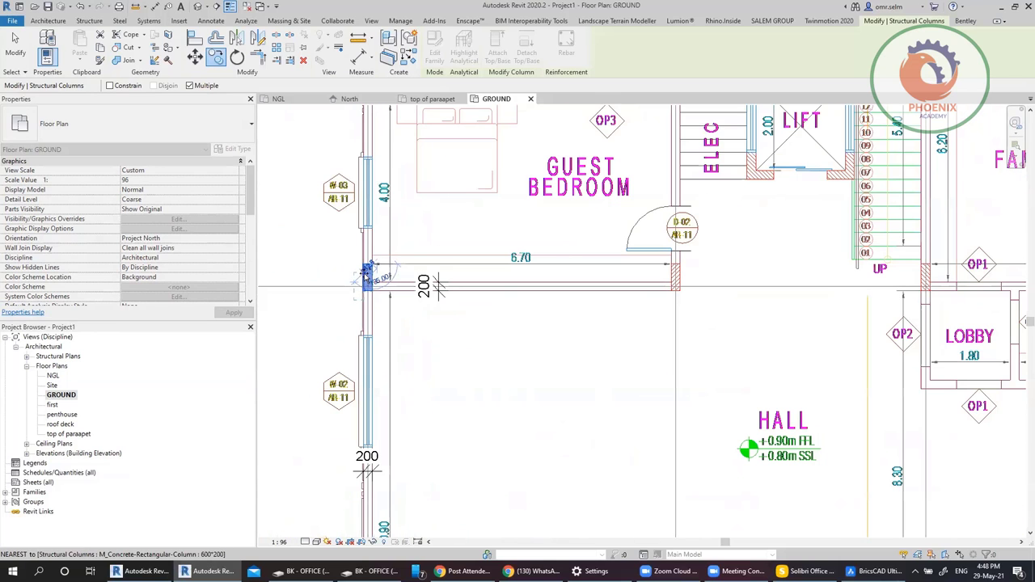
pyautogui.scroll(6, 668, 254)
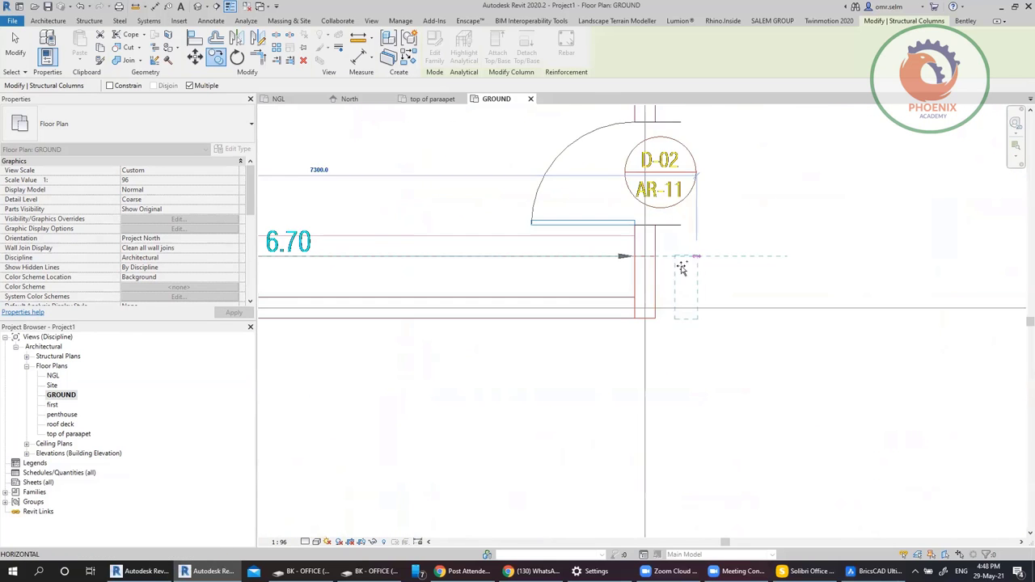
pyautogui.click(634, 248)
pyautogui.scroll(-5, 397, 236)
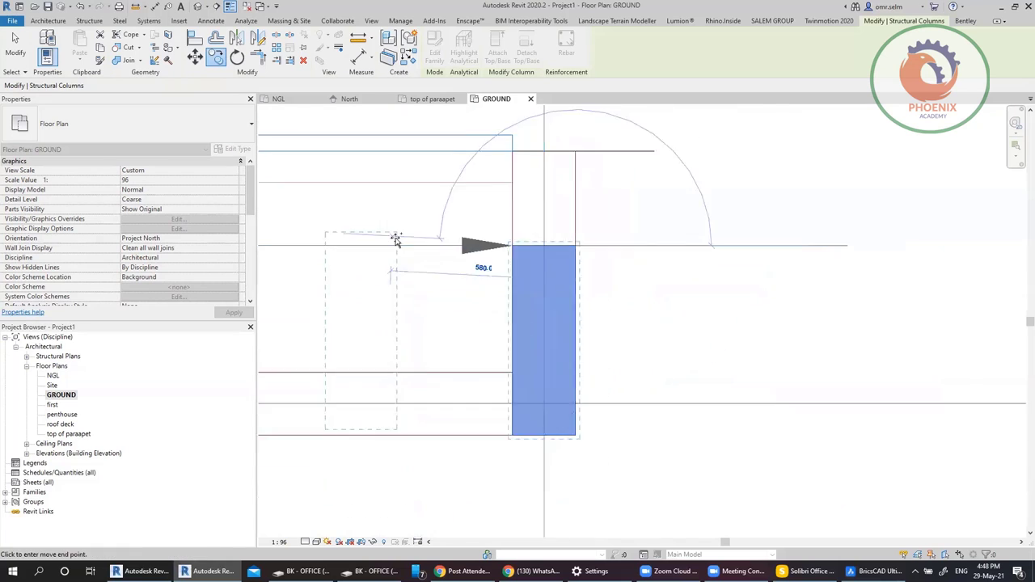
# Step: Place a column copy on the hatched outline between the foot of the stairs and the LOBBY, aligning the upper-right corners
pyautogui.scroll(-3, 396, 241)
pyautogui.scroll(4, 563, 339)
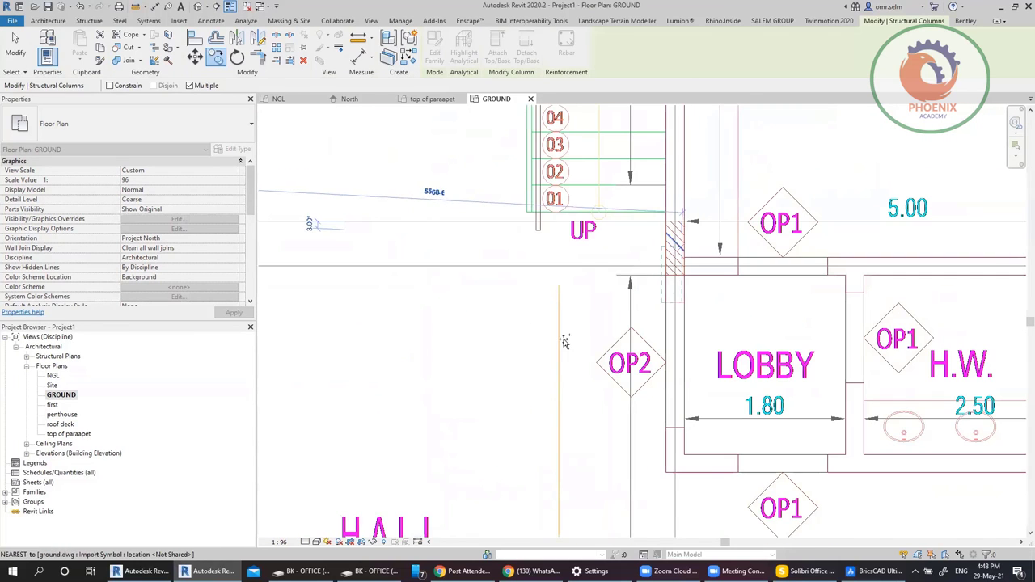
pyautogui.scroll(-6, 564, 339)
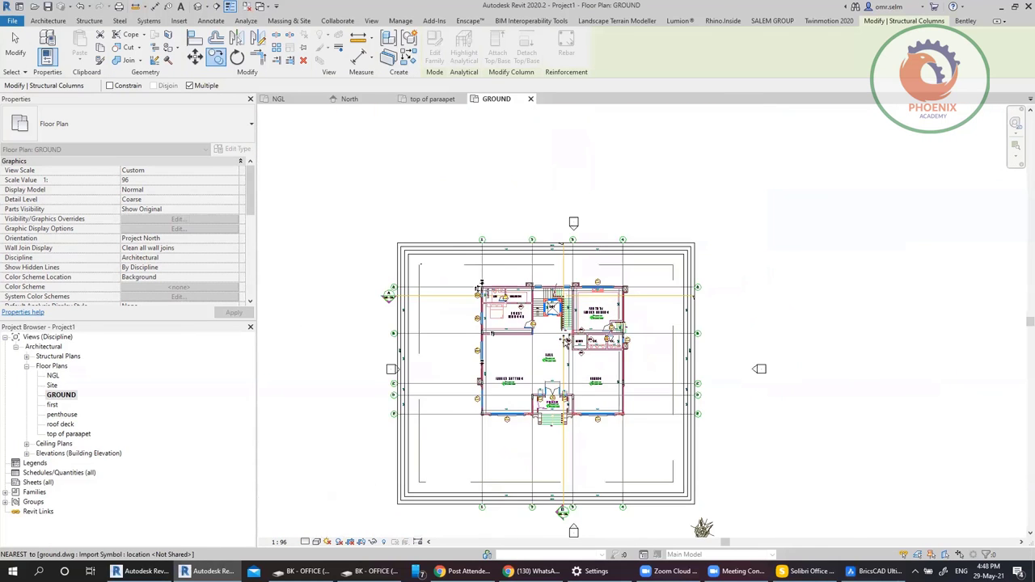
pyautogui.scroll(2, 600, 283)
pyautogui.scroll(8, 600, 283)
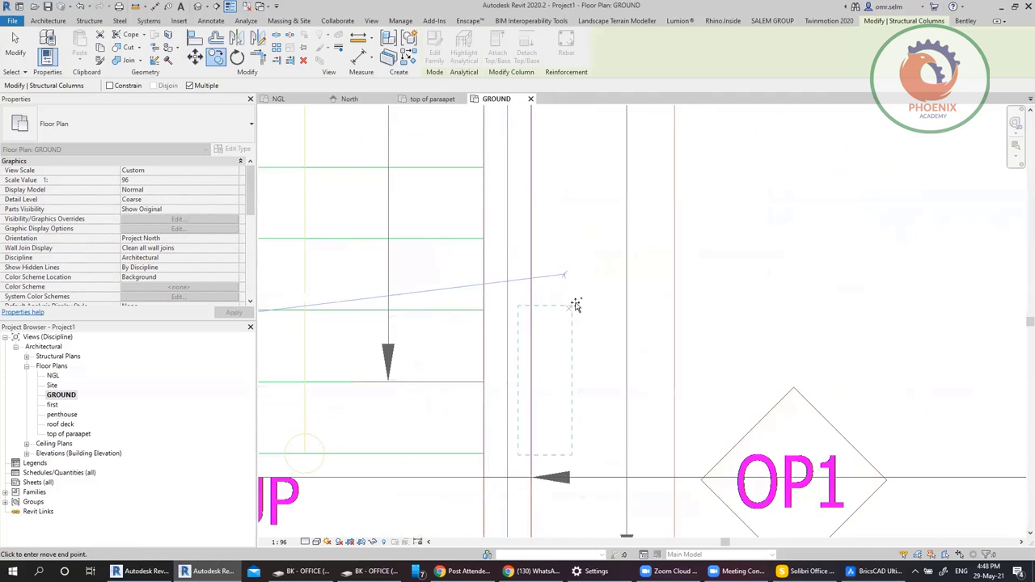
pyautogui.scroll(3, 622, 212)
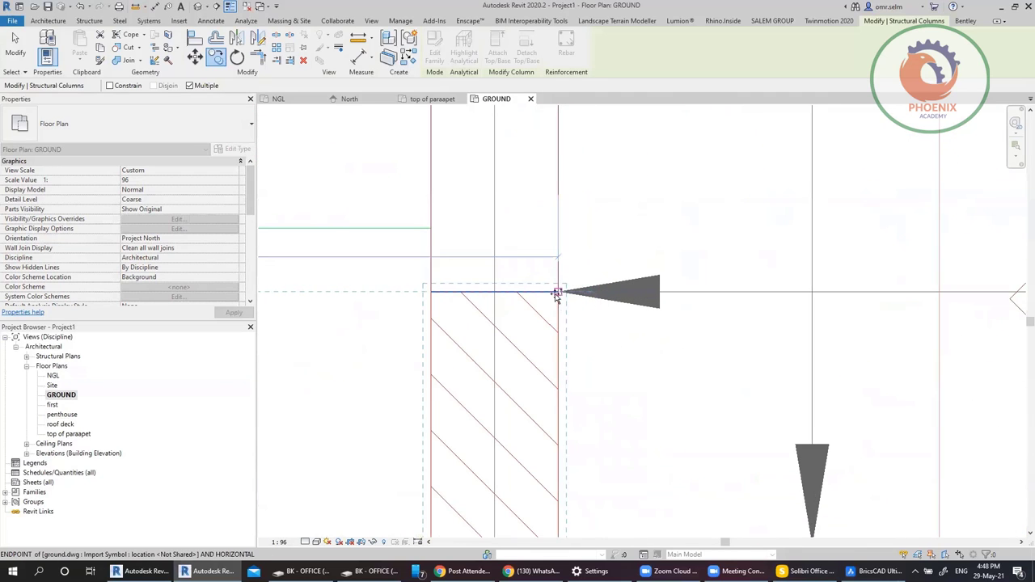
pyautogui.scroll(-5, 422, 260)
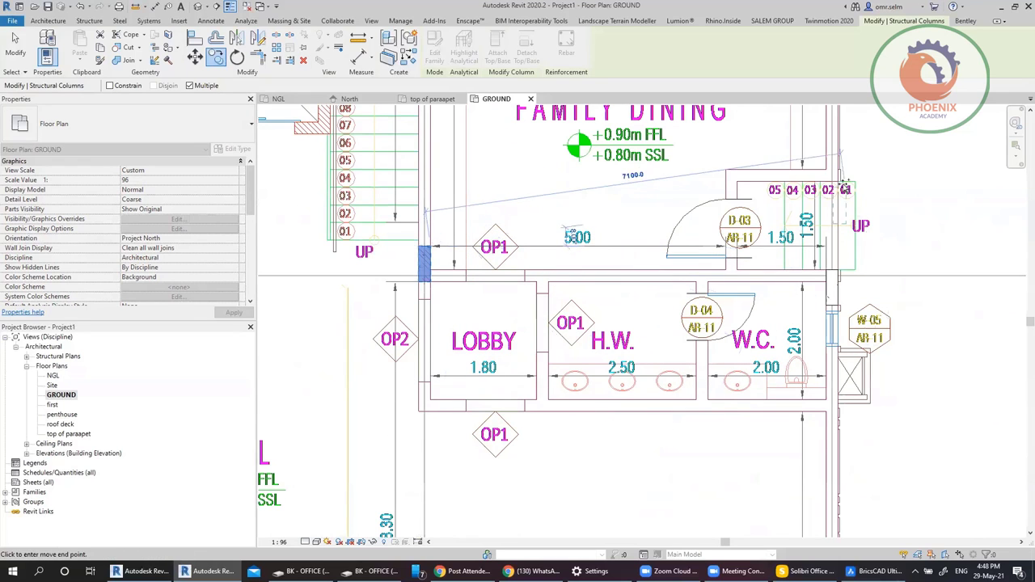
# Step: Place a column copy just above the outline at DINING's lower-right corner and rotate it to lie horizontally
pyautogui.scroll(-5, 768, 328)
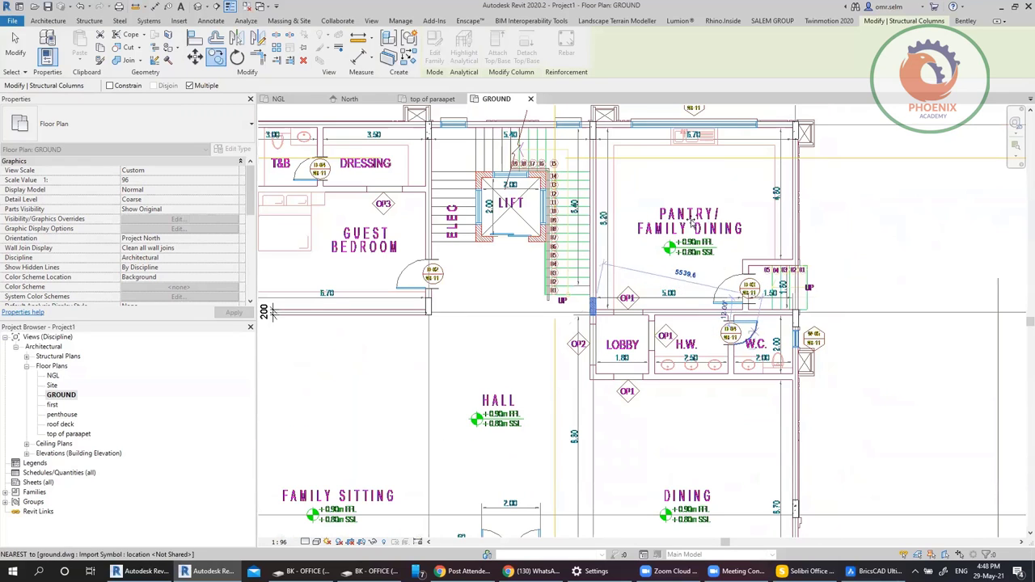
pyautogui.scroll(6, 727, 469)
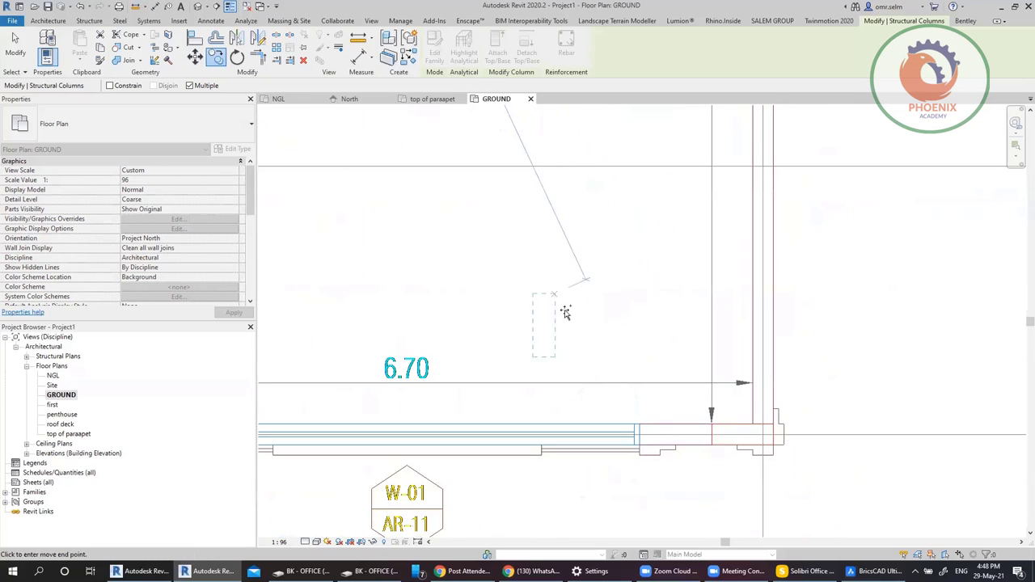
pyautogui.moveTo(676, 199); pyautogui.dragTo(674, 175, button='middle')
pyautogui.click(673, 174)
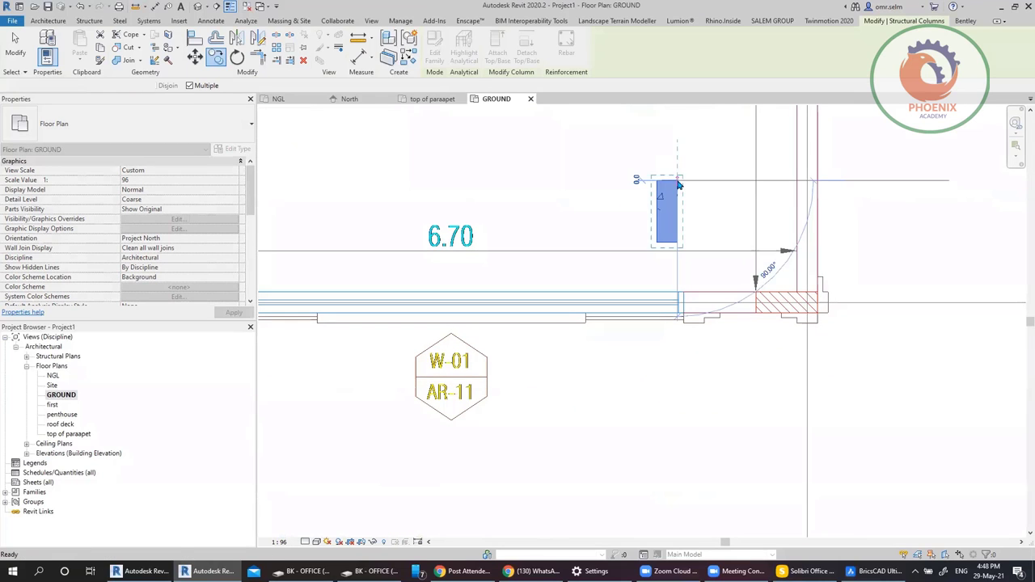
pyautogui.press('space')
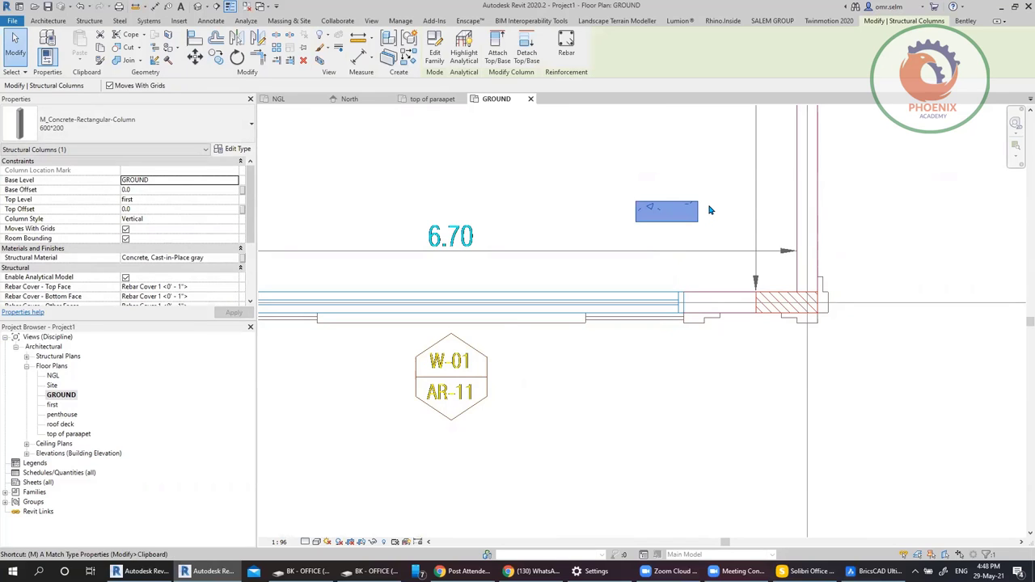
pyautogui.press('m')
pyautogui.press('v')
pyautogui.click(696, 202)
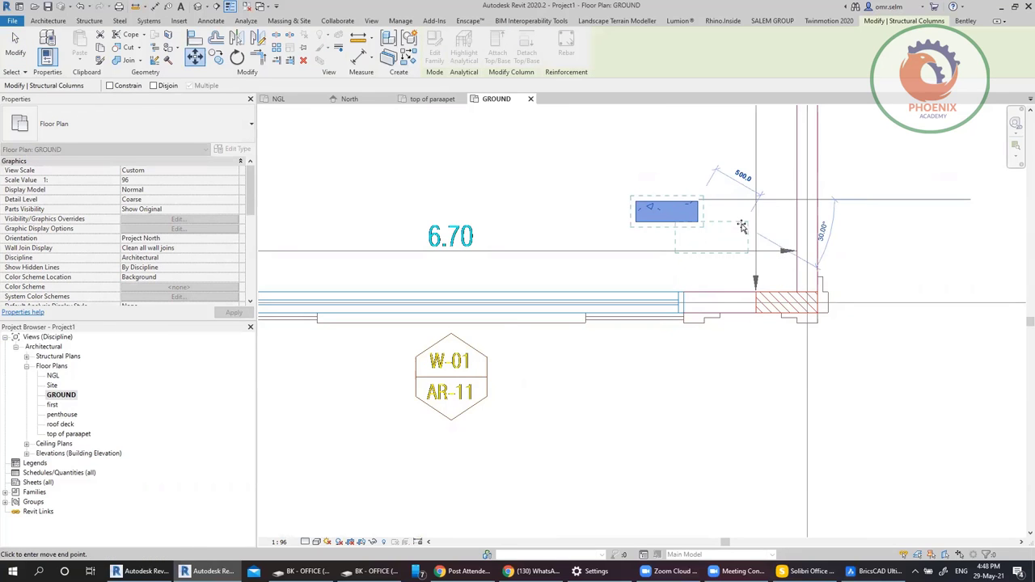
pyautogui.press('Escape')
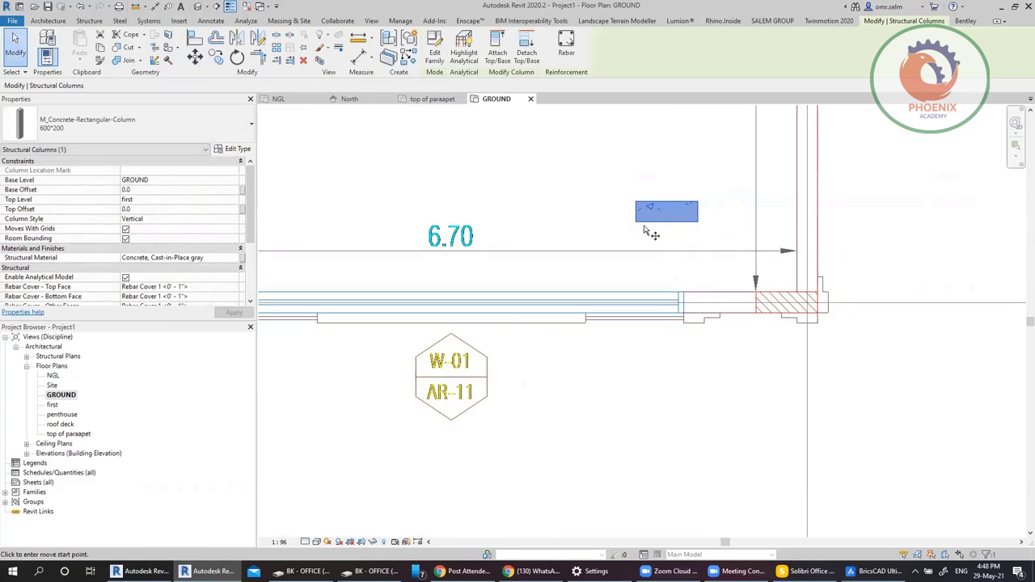
# Step: Move the horizontal column onto the hatched outline at DINING's lower-right corner, aligning the midpoints of their right edges
pyautogui.press('m')
pyautogui.press('v')
pyautogui.click(698, 212)
pyautogui.scroll(2, 825, 307)
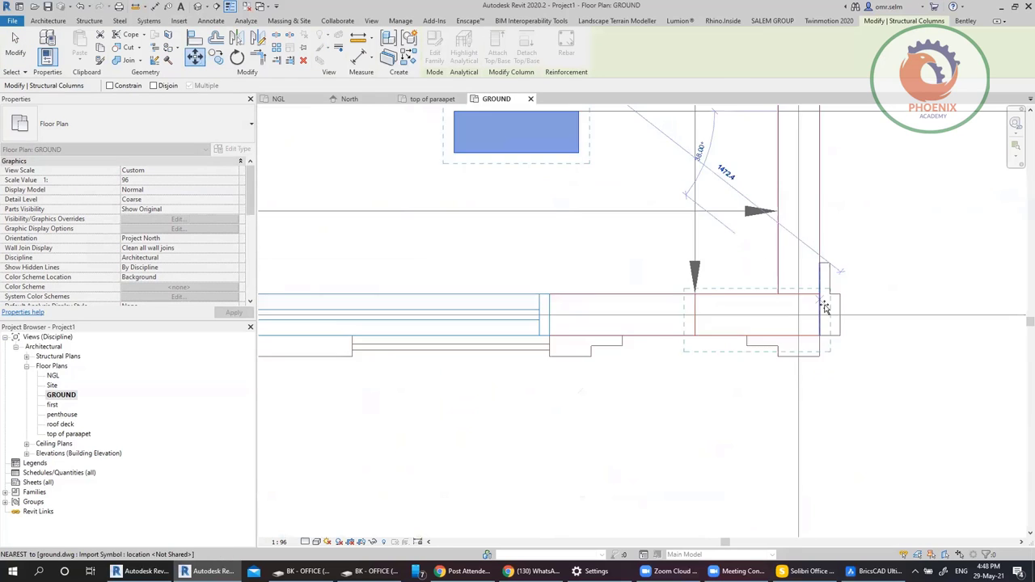
pyautogui.scroll(2, 824, 307)
pyautogui.click(806, 275)
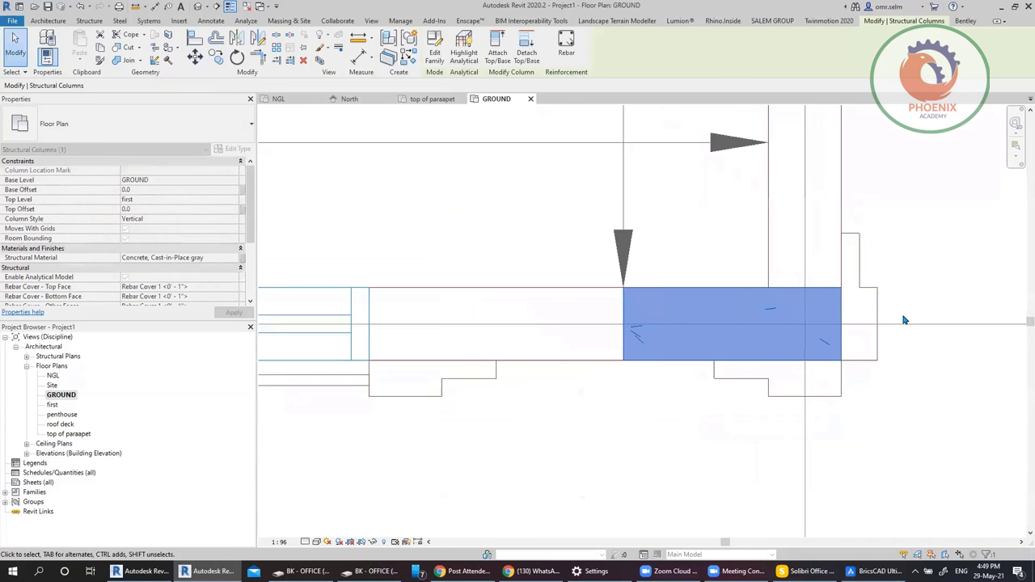
# Step: Copy the horizontal column onto the outline between window W-01 of DINING and the PORCH, aligning the upper-right corners
pyautogui.scroll(-1, 904, 321)
pyautogui.press('m')
pyautogui.press('v')
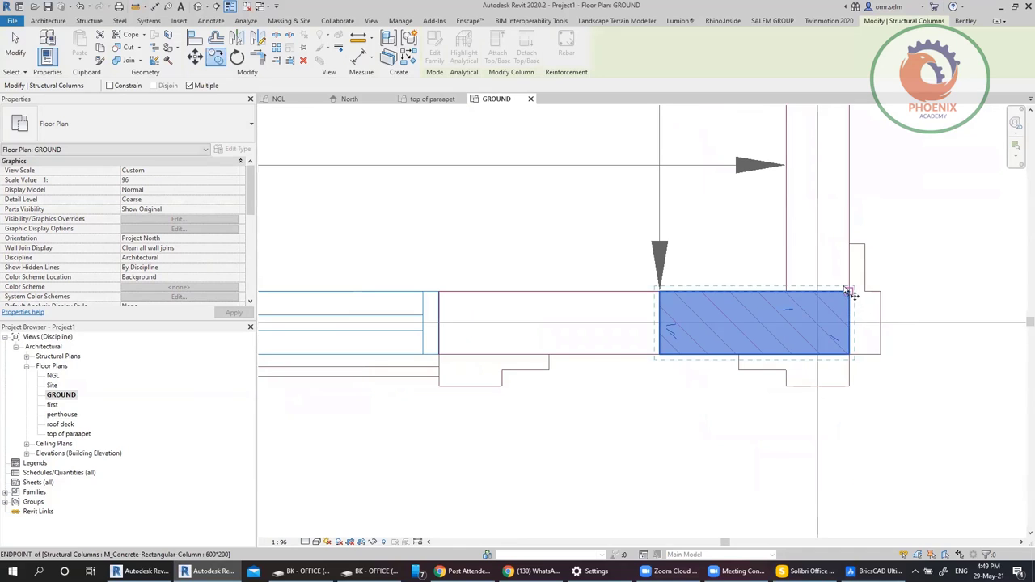
pyautogui.click(850, 294)
pyautogui.scroll(-3, 893, 307)
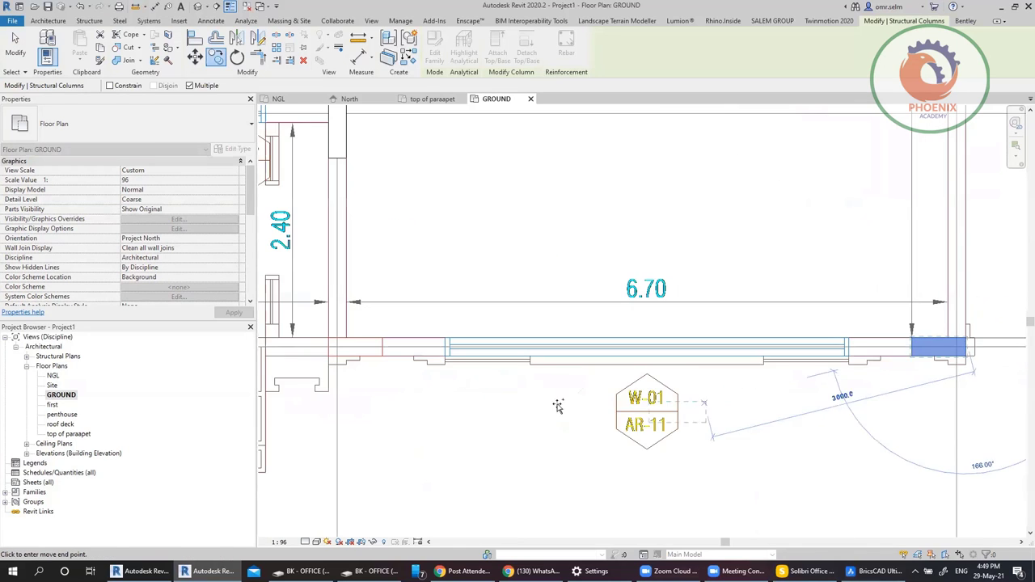
pyautogui.scroll(5, 363, 351)
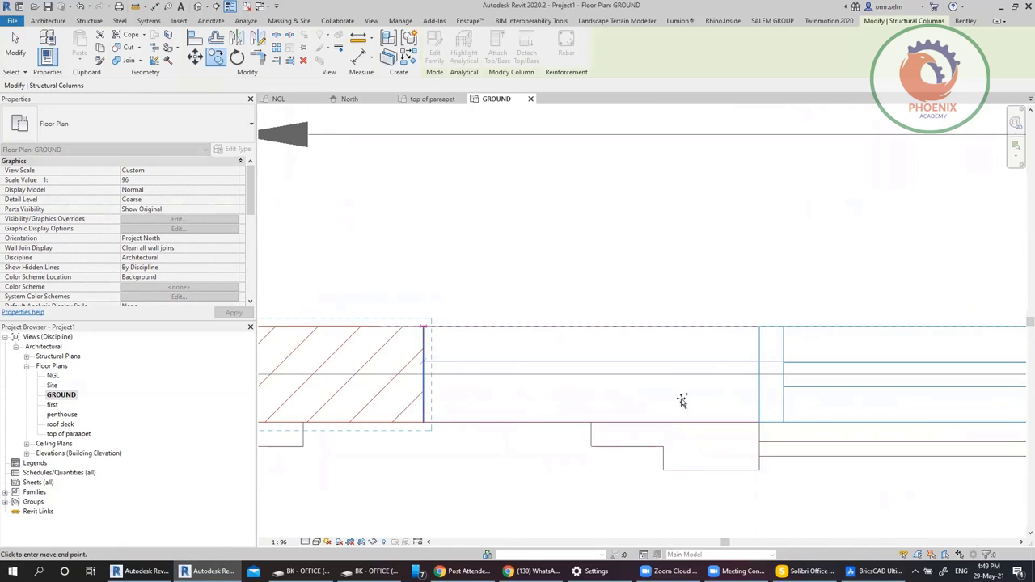
# Step: Place a horizontal column copy on the outline where FAMILY SITTING's window W-01 wall meets the PORCH, and finish copying
pyautogui.scroll(-7, 681, 401)
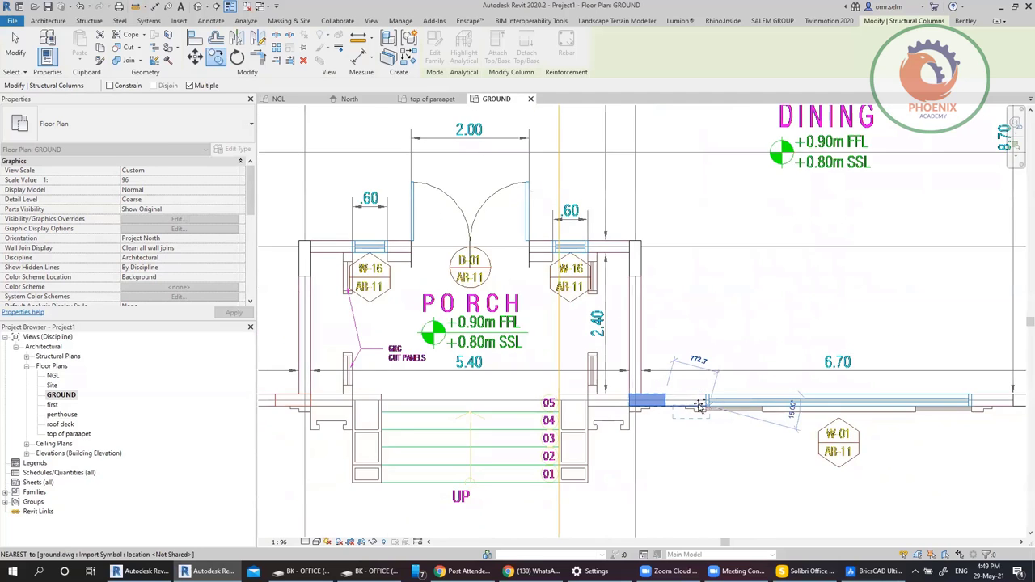
pyautogui.scroll(-3, 700, 406)
pyautogui.scroll(8, 506, 361)
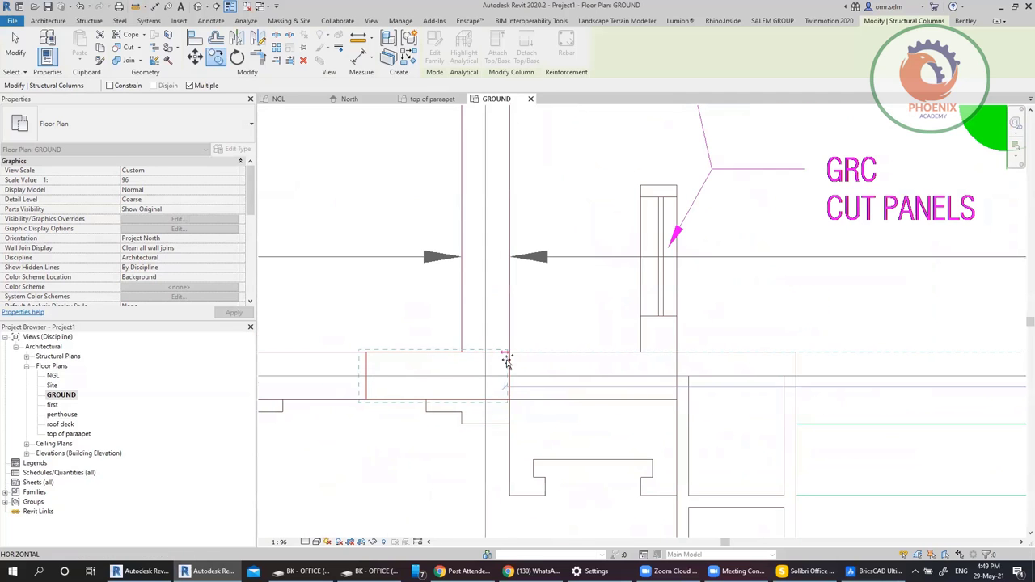
pyautogui.scroll(-6, 710, 412)
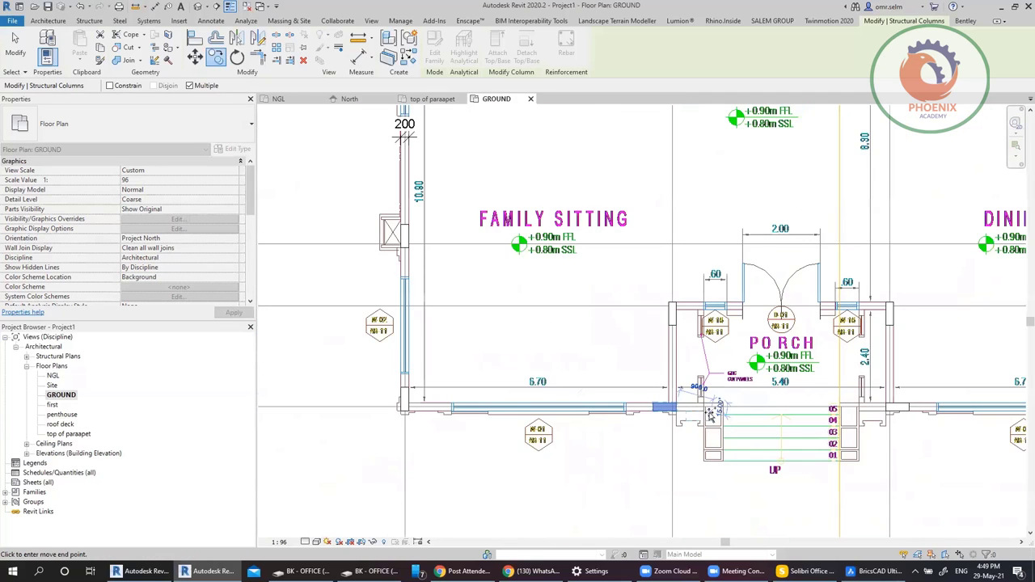
pyautogui.scroll(-2, 465, 433)
pyautogui.press('Escape')
pyautogui.press('Escape')
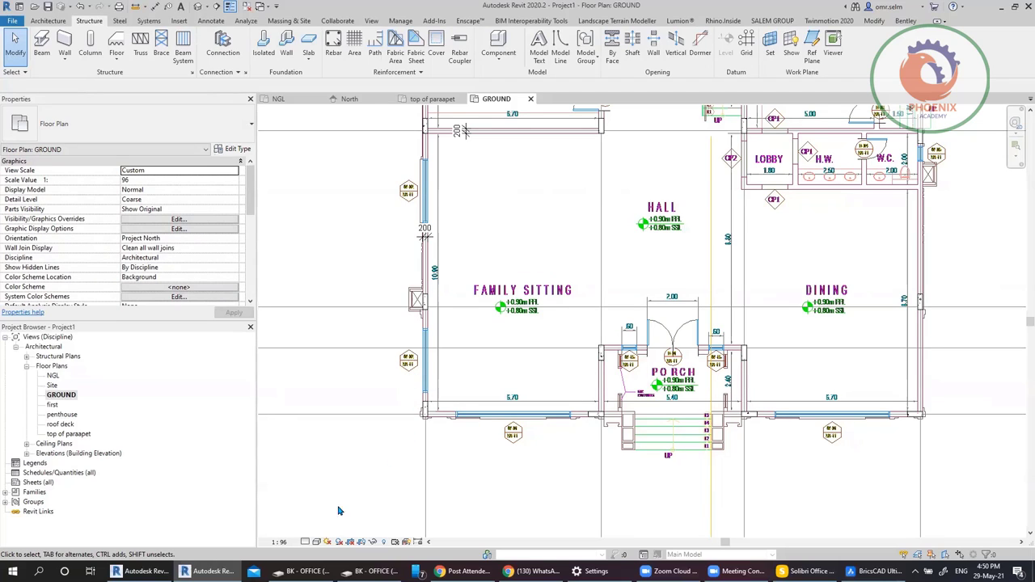
# Step: Set the GROUND plan's visual style to Shaded
pyautogui.click(317, 546)
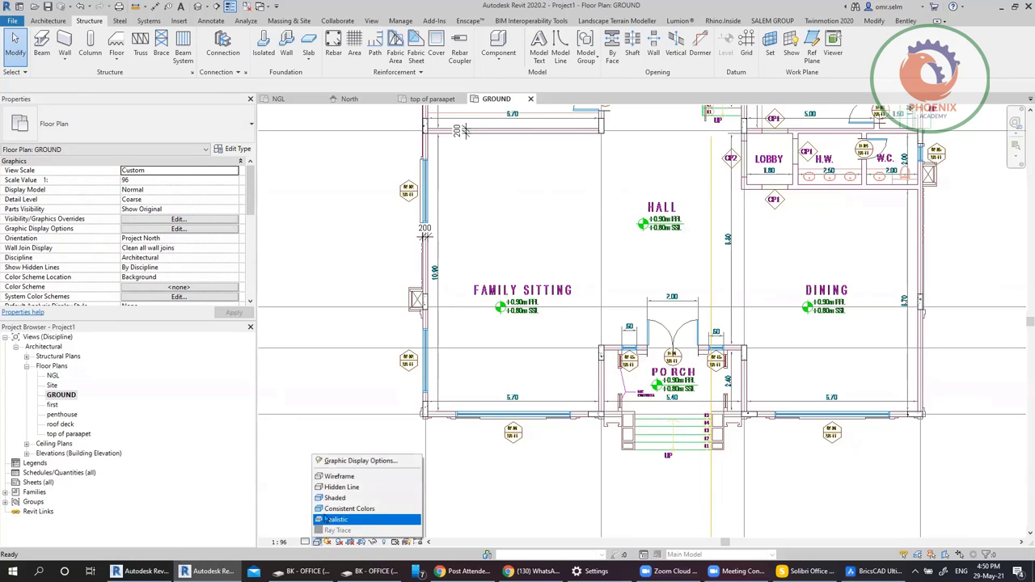
pyautogui.click(334, 498)
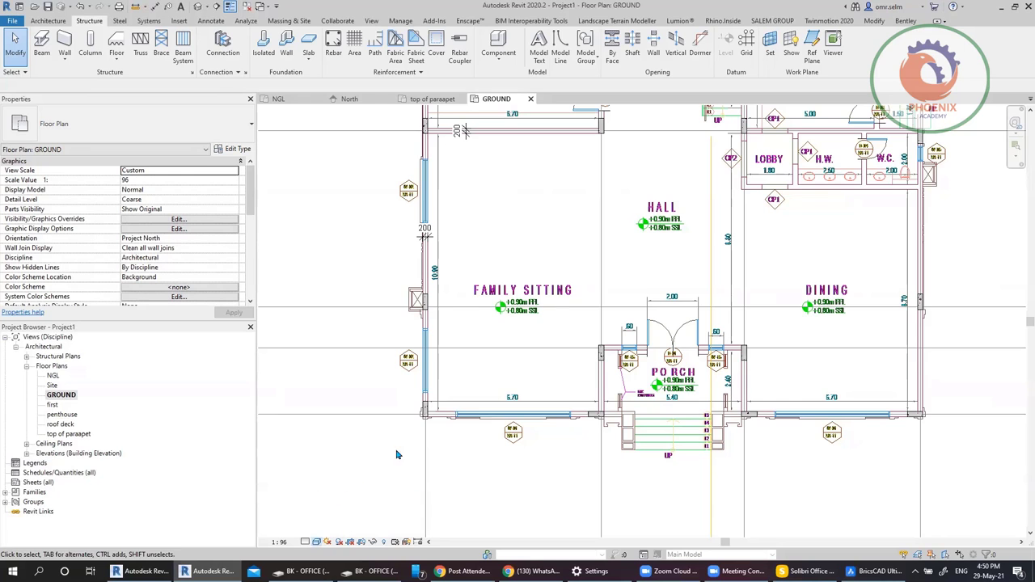
pyautogui.scroll(3, 396, 454)
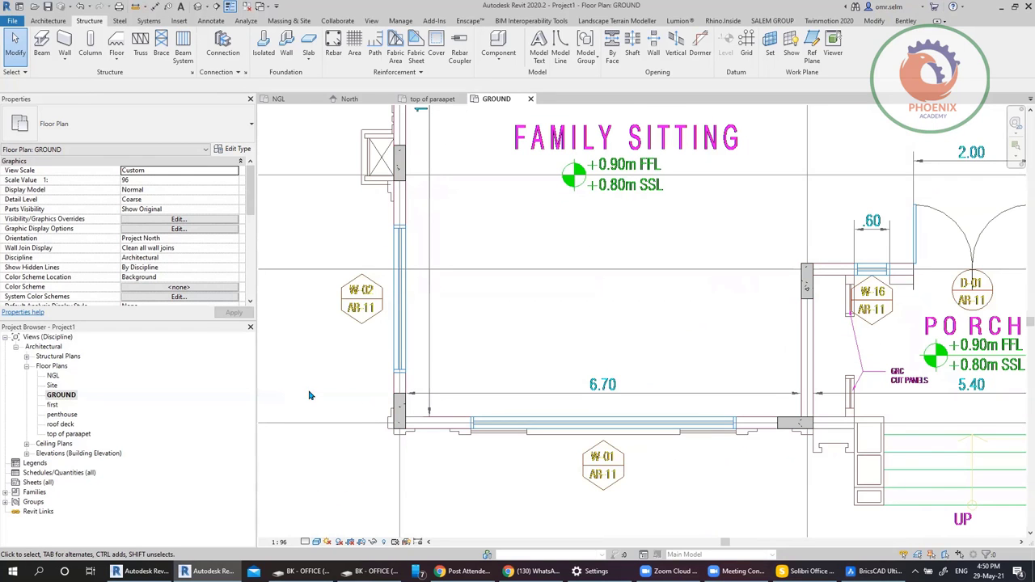
pyautogui.scroll(-2, 359, 412)
pyautogui.moveTo(605, 293); pyautogui.dragTo(507, 443, button='middle')
pyautogui.scroll(-1, 516, 414)
# Step: Set the GROUND plan's detail level to Fine and check the columns around GUEST BEDROOM
pyautogui.click(316, 541)
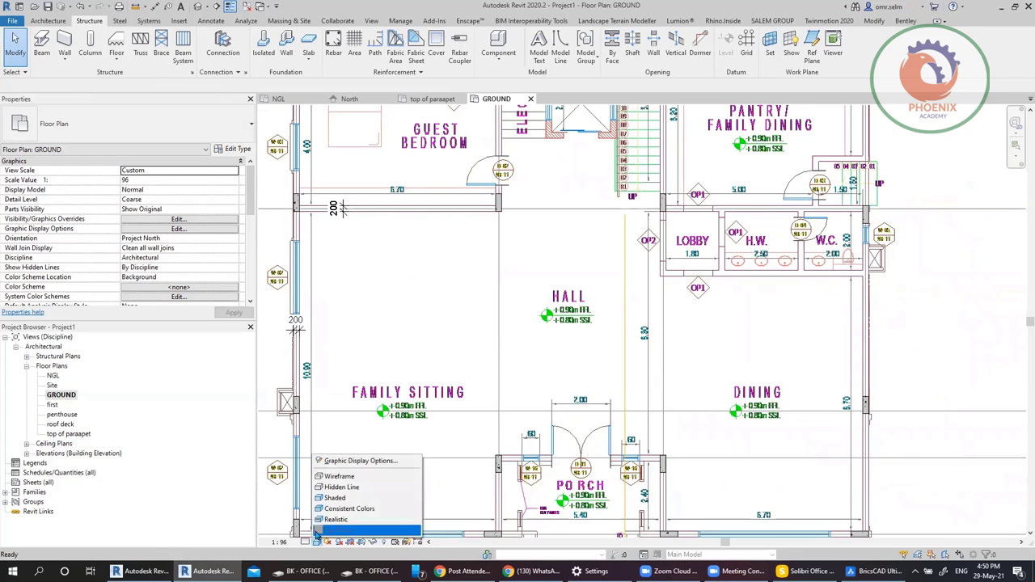
pyautogui.click(308, 542)
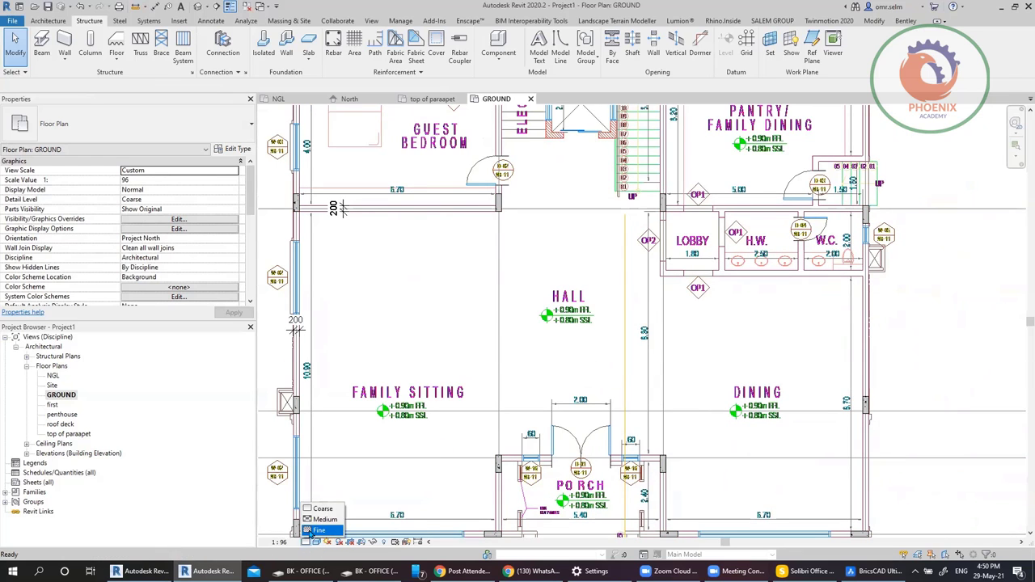
pyautogui.click(323, 531)
pyautogui.moveTo(697, 249); pyautogui.dragTo(691, 392, button='middle')
pyautogui.moveTo(485, 340); pyautogui.dragTo(549, 307, button='middle')
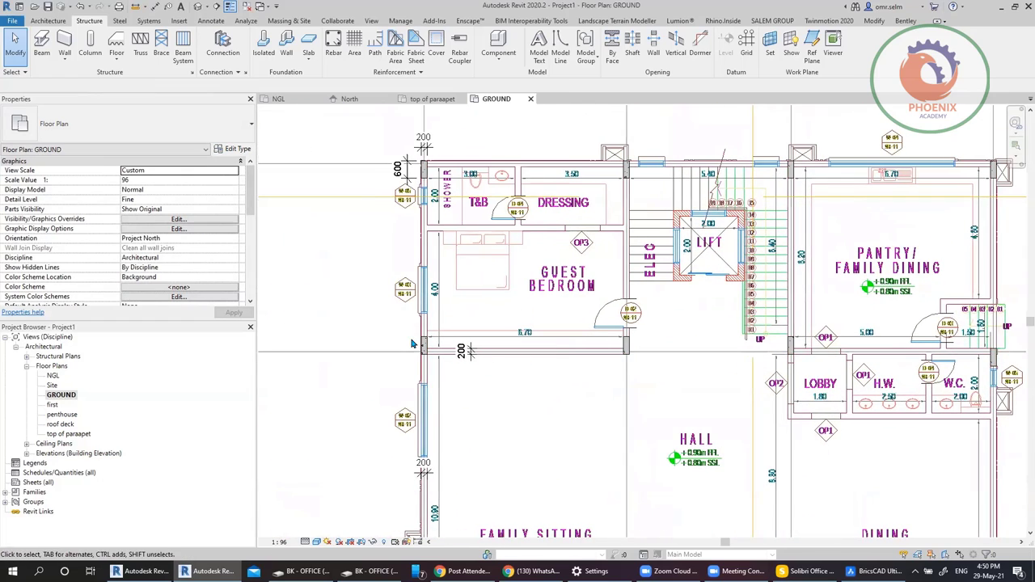
pyautogui.scroll(5, 485, 221)
pyautogui.scroll(-4, 485, 221)
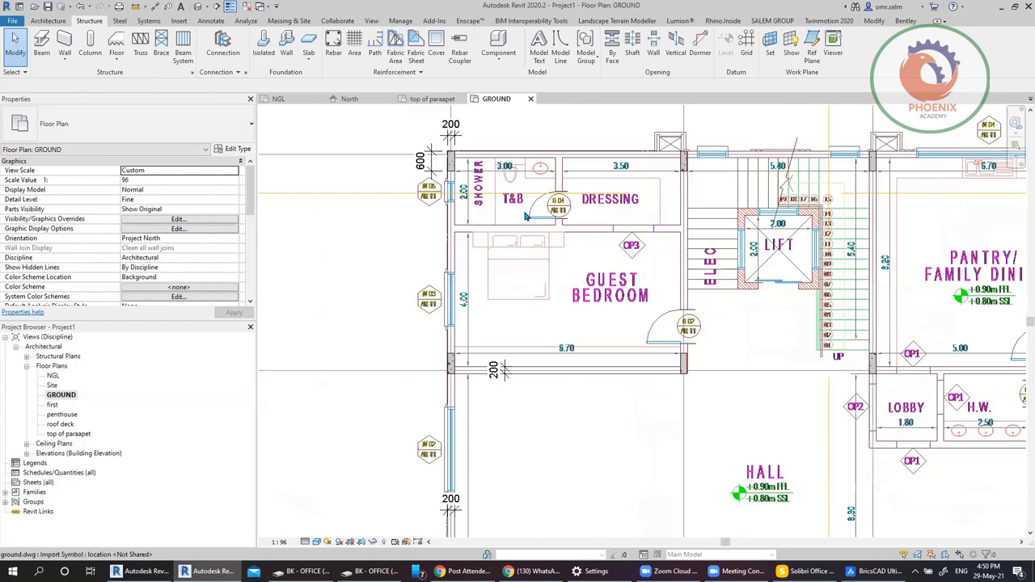
# Step: Start an architectural wall of type Generic - 8" and set the thickness of its structure layer to 200
pyautogui.scroll(8, 428, 162)
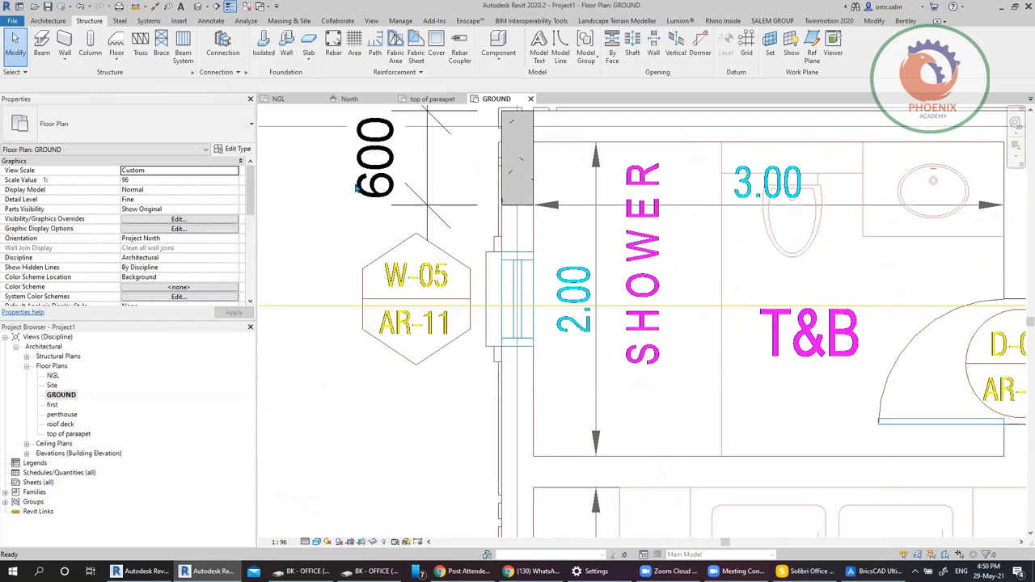
pyautogui.press('w')
pyautogui.press('a')
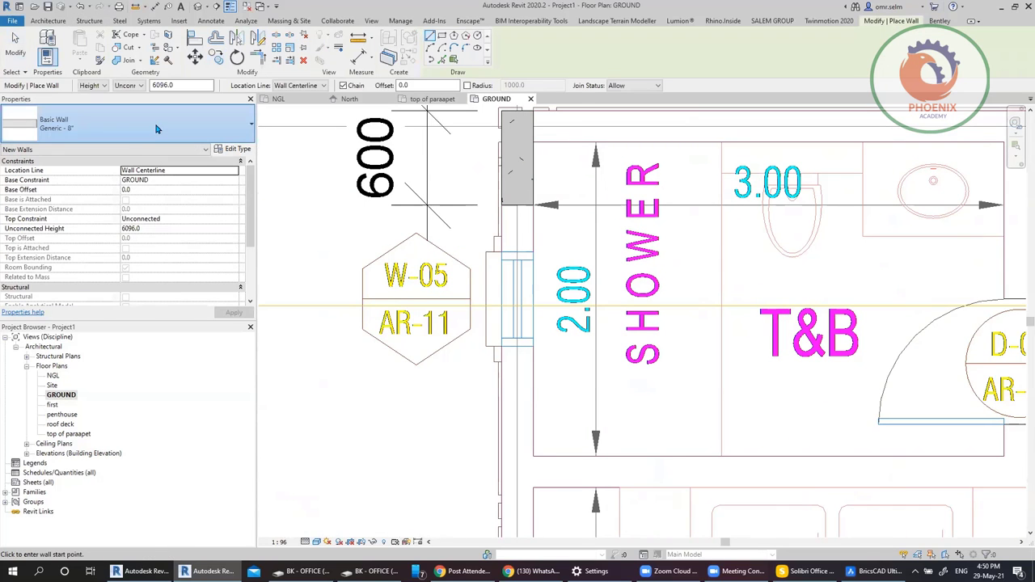
pyautogui.click(155, 131)
pyautogui.click(157, 129)
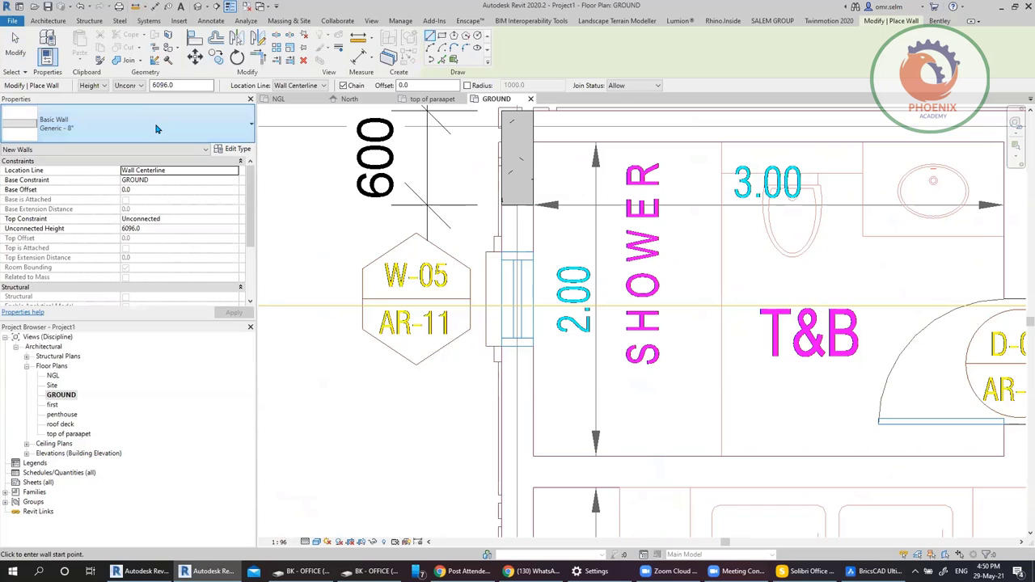
pyautogui.click(234, 148)
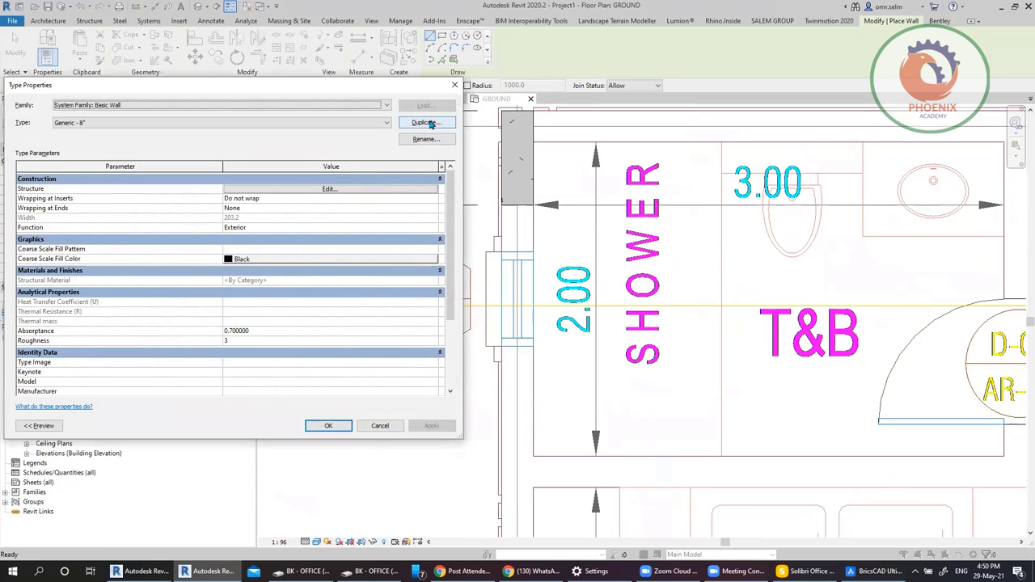
pyautogui.click(394, 189)
pyautogui.click(315, 188)
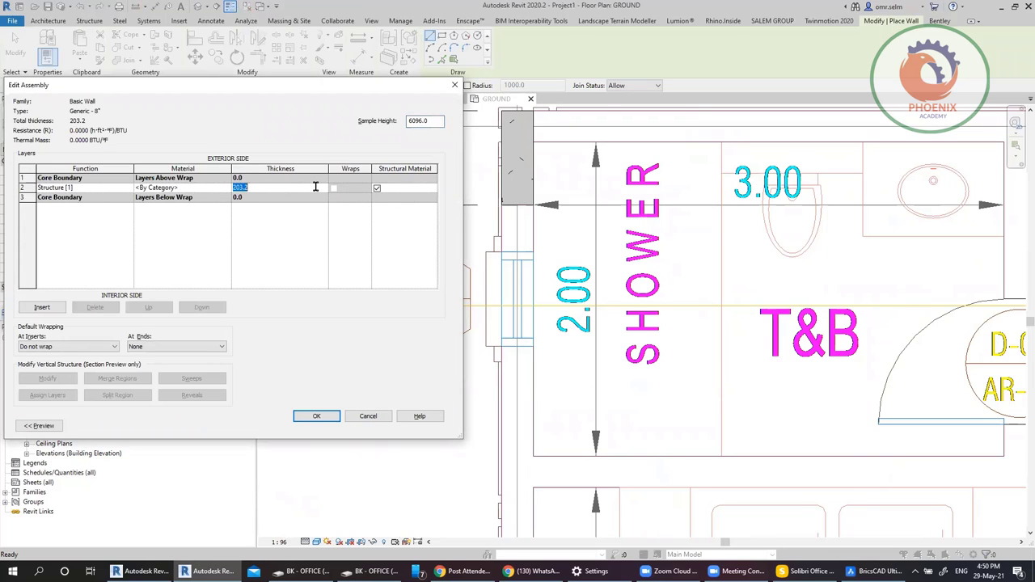
pyautogui.write('200')
pyautogui.click(317, 414)
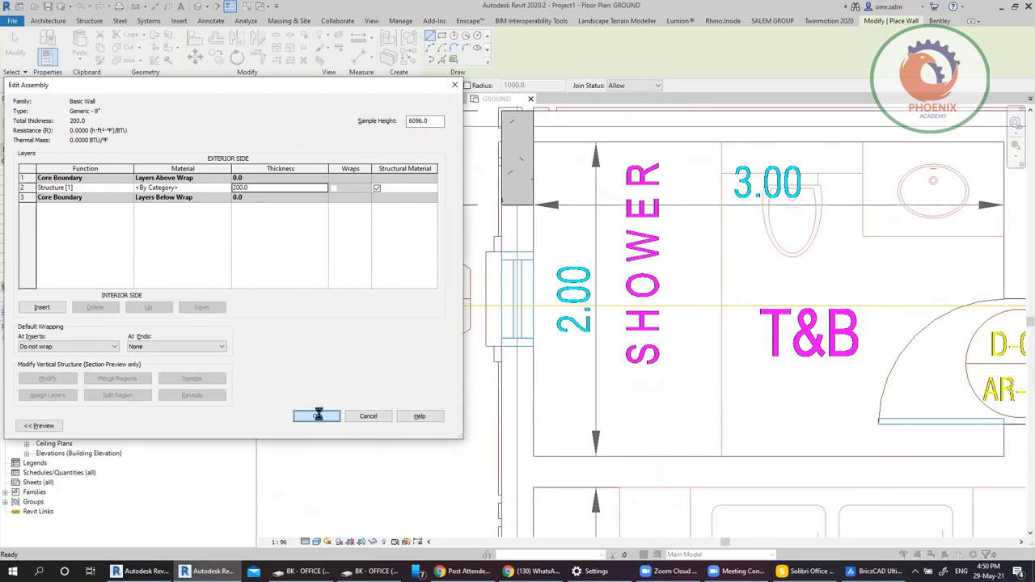
pyautogui.click(326, 422)
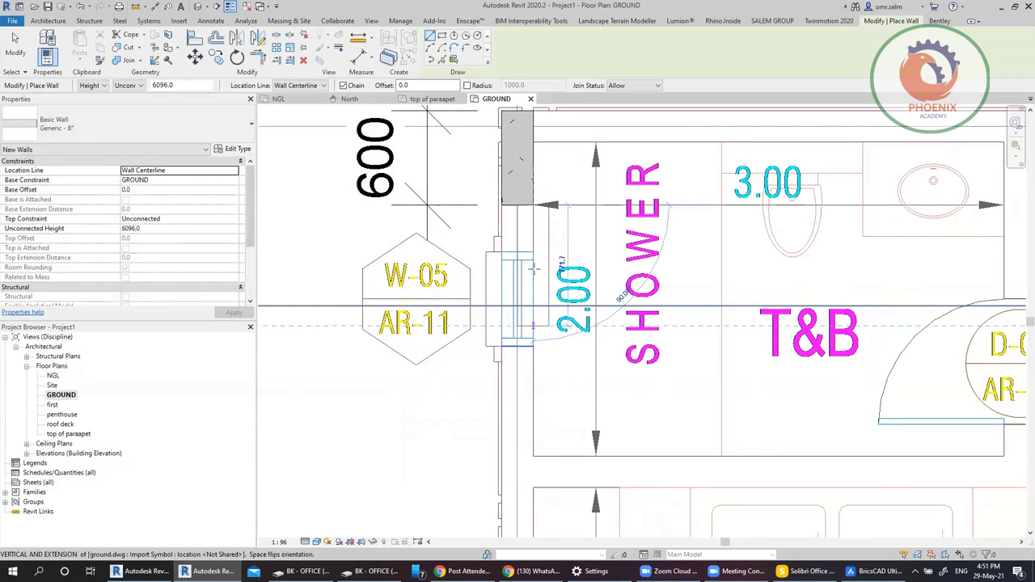
pyautogui.click(549, 204)
pyautogui.press('Escape')
pyautogui.press('Escape')
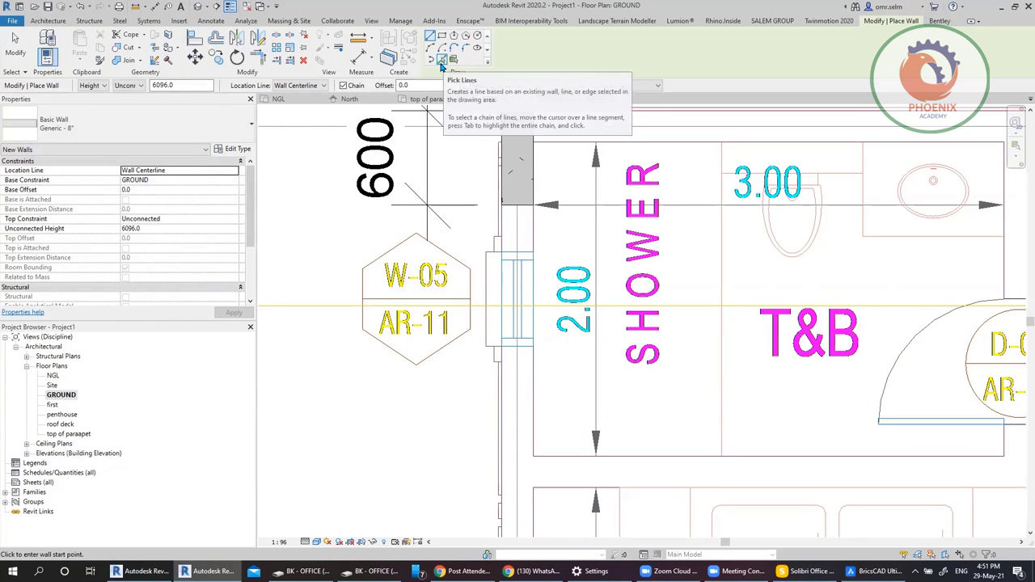
# Step: Set wall placement to Pick Lines with location line Finish Face: Exterior and place walls on the SHOWER corner lines below window W-05
pyautogui.click(441, 61)
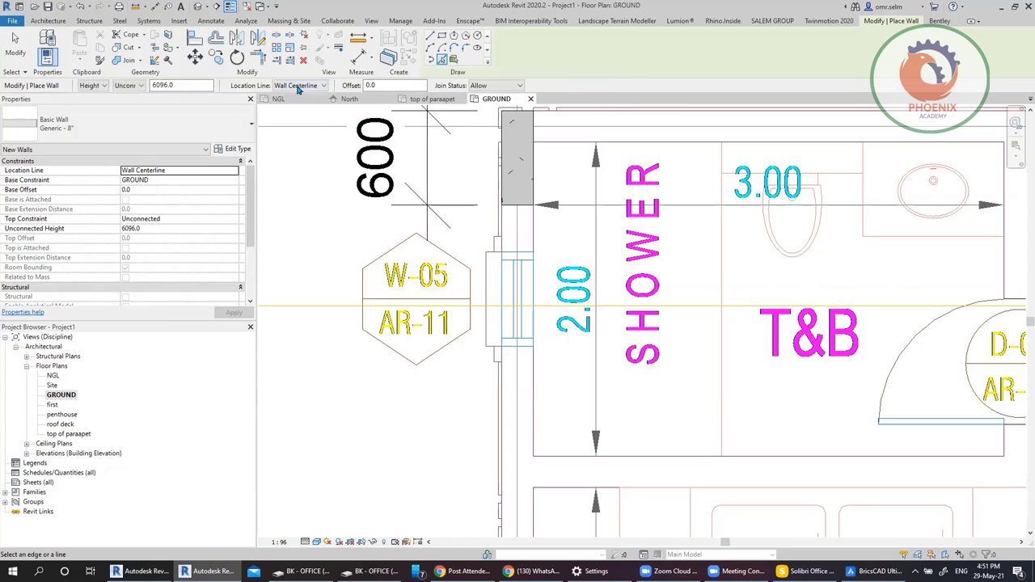
pyautogui.click(297, 85)
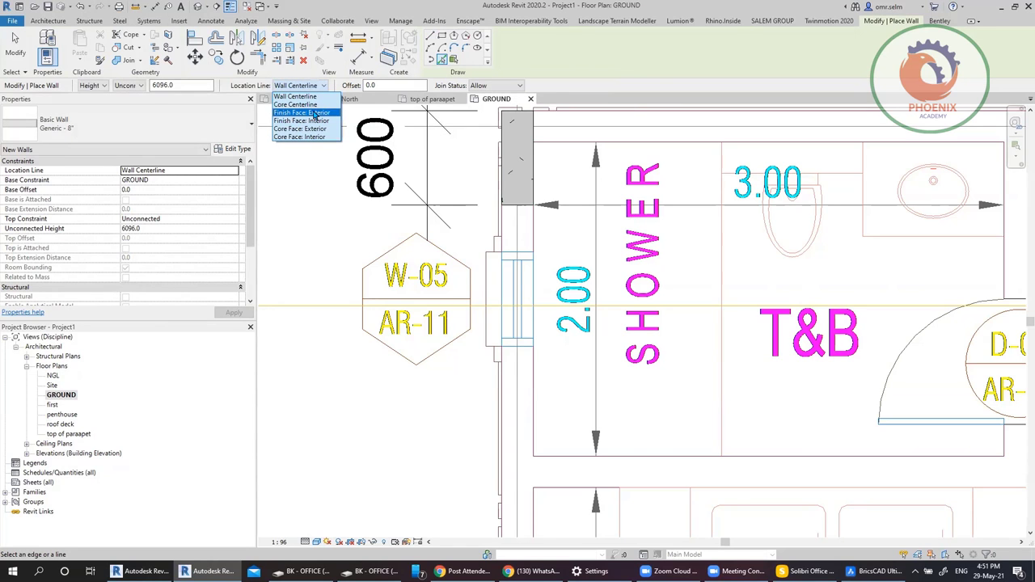
pyautogui.click(314, 113)
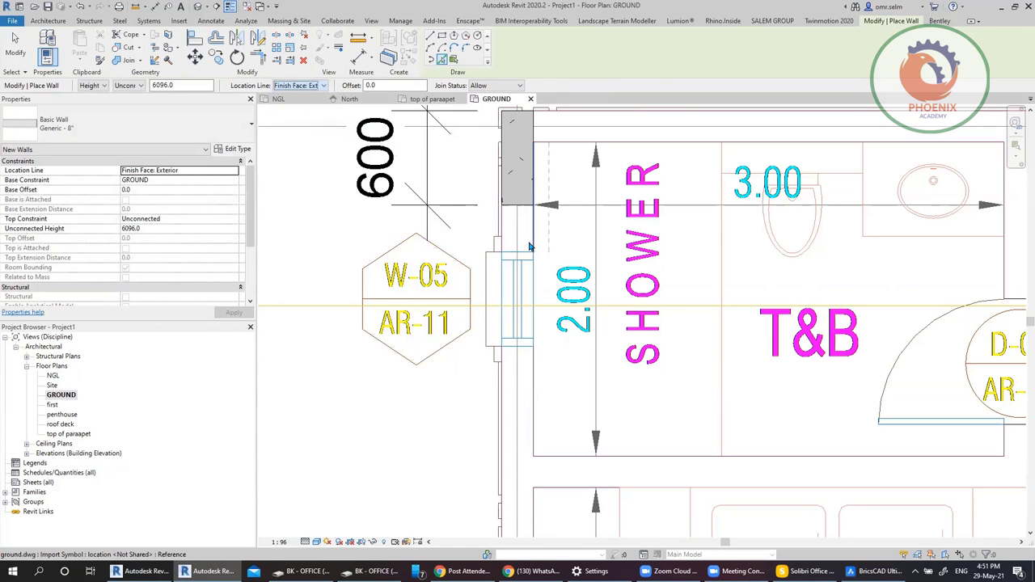
pyautogui.scroll(3, 531, 243)
pyautogui.scroll(-3, 558, 354)
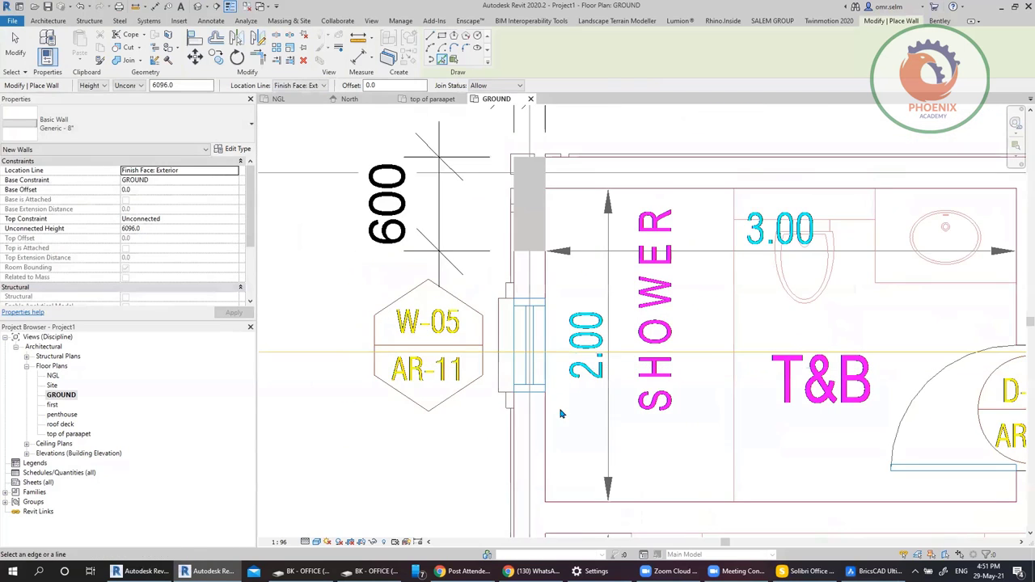
pyautogui.moveTo(558, 354); pyautogui.dragTo(579, 78, button='middle')
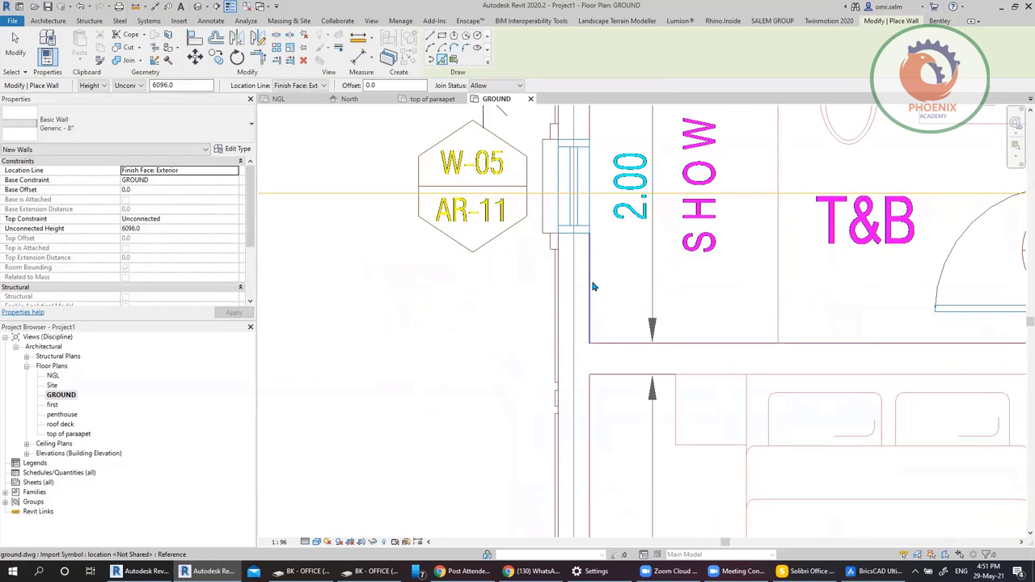
pyautogui.click(589, 342)
pyautogui.click(674, 342)
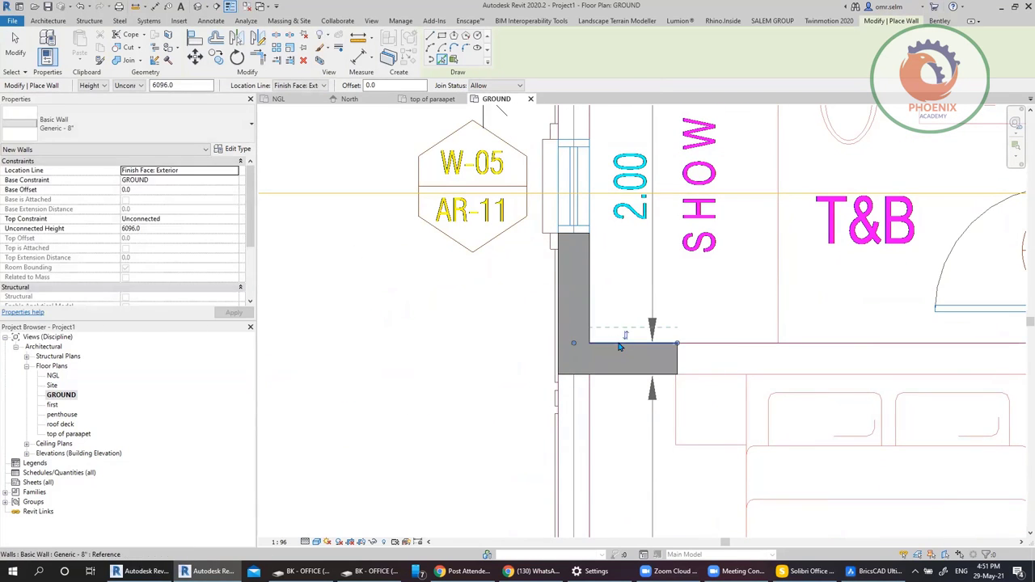
# Step: Place walls on the T&B/DRESSING partition line beside door D-04 and along DRESSING's outer 3.50 side
pyautogui.scroll(-2, 501, 243)
pyautogui.moveTo(861, 360); pyautogui.dragTo(637, 455, button='middle')
pyautogui.click(559, 299)
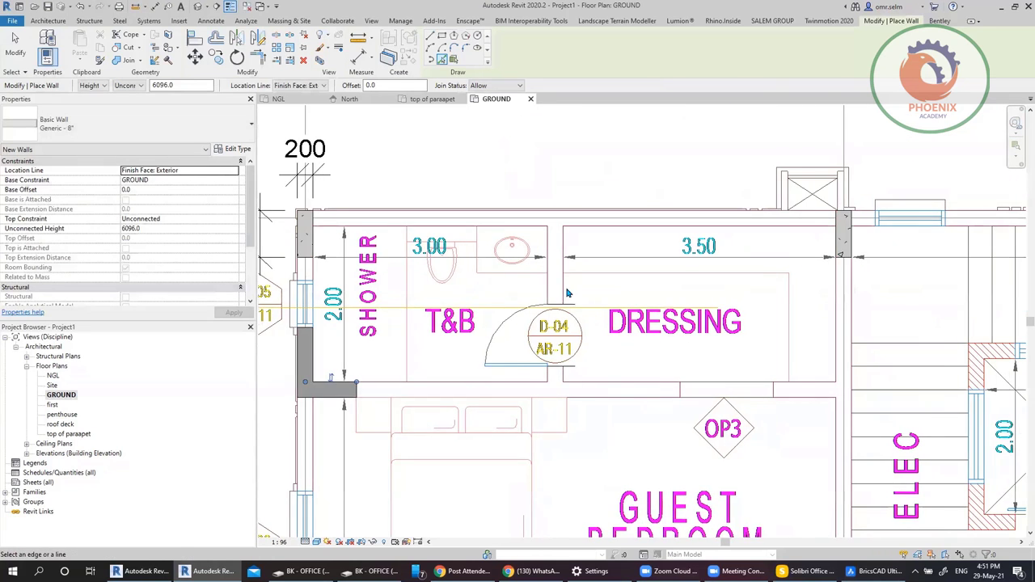
pyautogui.scroll(2, 556, 277)
pyautogui.click(559, 194)
pyautogui.scroll(-2, 606, 242)
pyautogui.scroll(2, 615, 222)
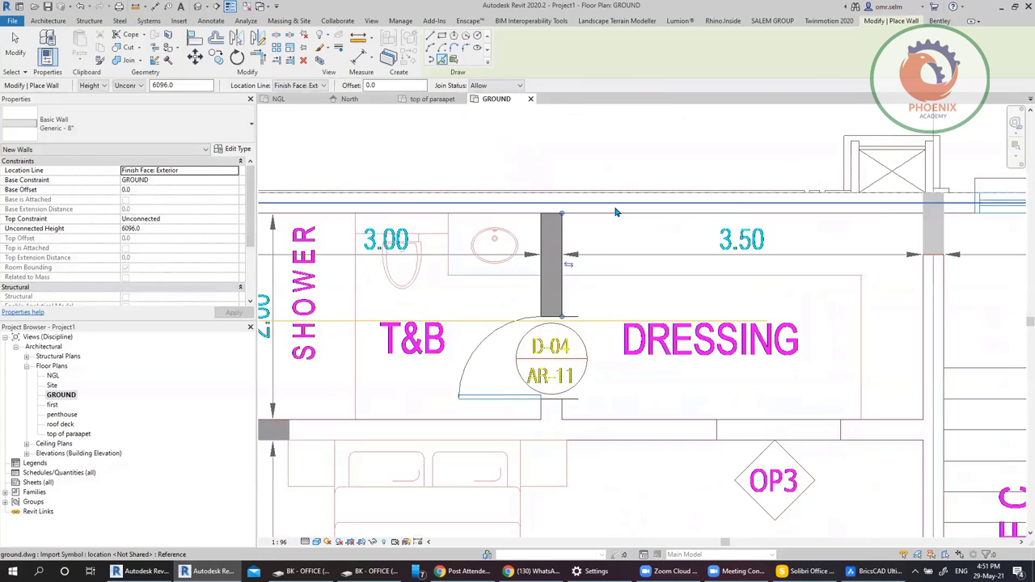
pyautogui.click(616, 220)
pyautogui.scroll(-3, 620, 221)
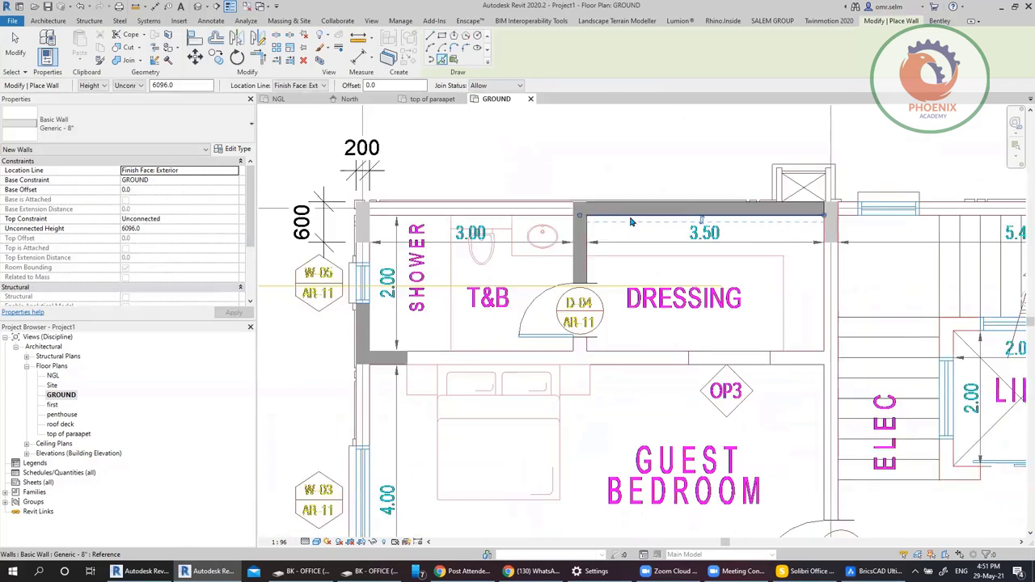
# Step: Place walls on the short line between opening OP3 and the corner and on DRESSING's side line facing ELEC
pyautogui.scroll(3, 717, 368)
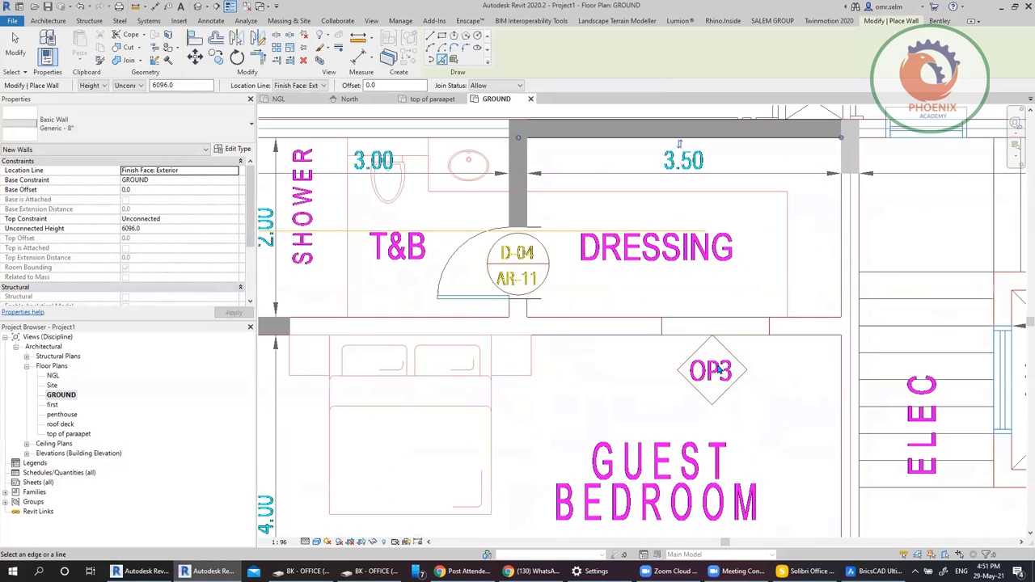
pyautogui.click(817, 343)
pyautogui.scroll(-3, 804, 324)
pyautogui.scroll(4, 796, 267)
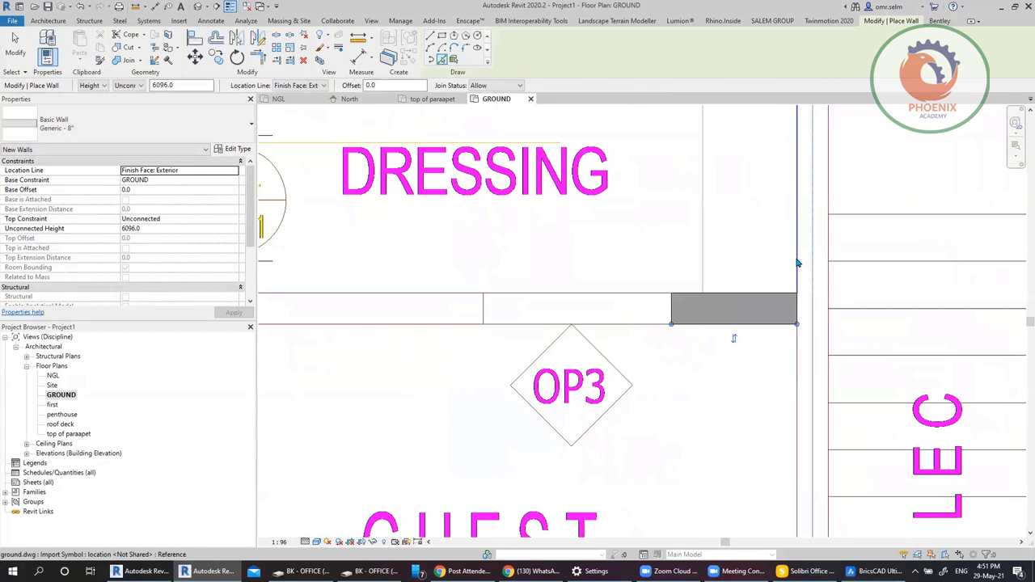
pyautogui.click(792, 262)
pyautogui.scroll(-4, 748, 267)
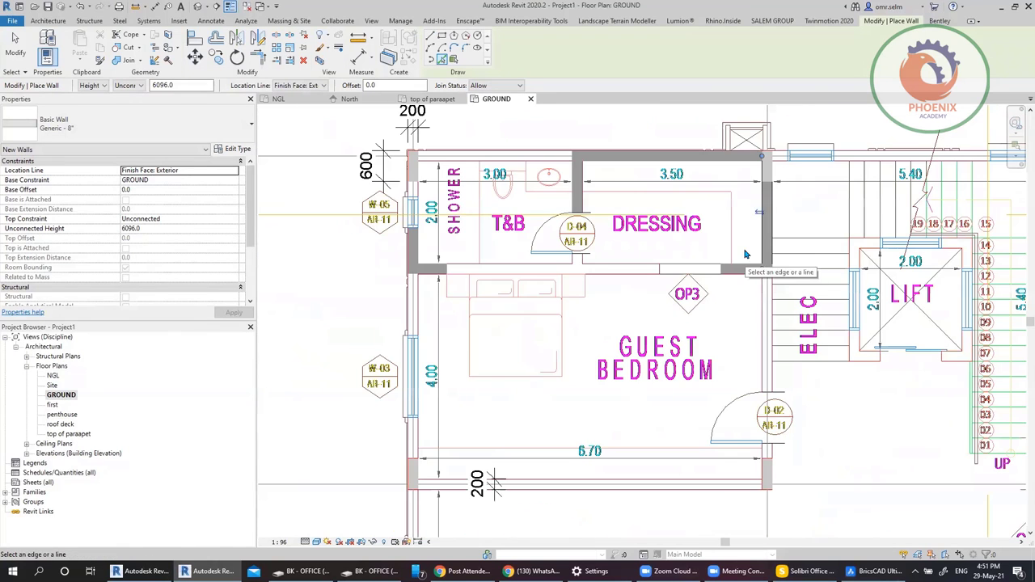
# Step: Place a wall along the 6.70 line separating GUEST BEDROOM from FAMILY SITTING, between the two columns
pyautogui.moveTo(745, 313); pyautogui.dragTo(697, 123, button='middle')
pyautogui.scroll(2, 473, 301)
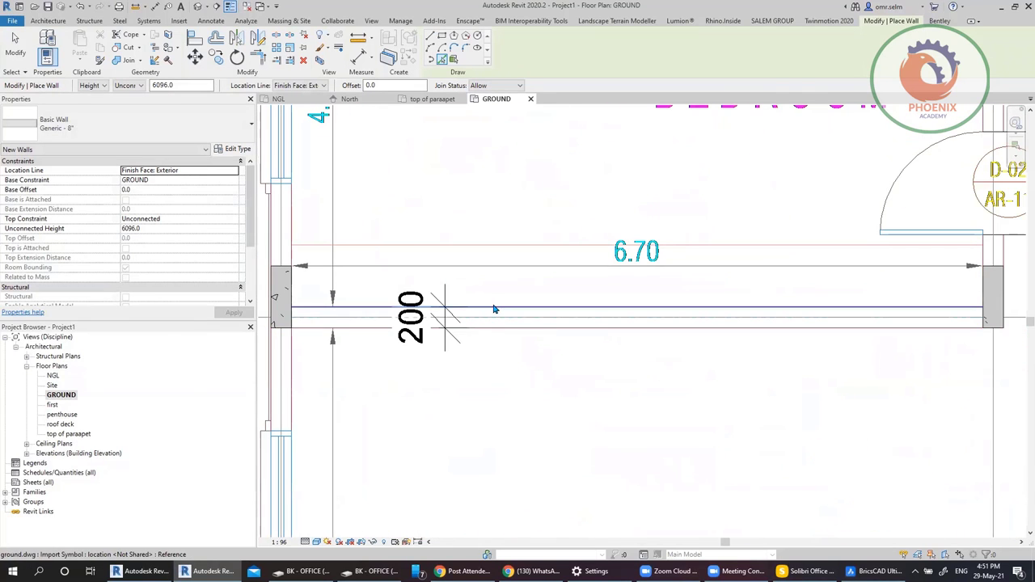
pyautogui.click(493, 308)
# Step: Place walls on the two LOBBY corner lines between opening OP2 and the OP1 opening facing DINING
pyautogui.scroll(-5, 578, 289)
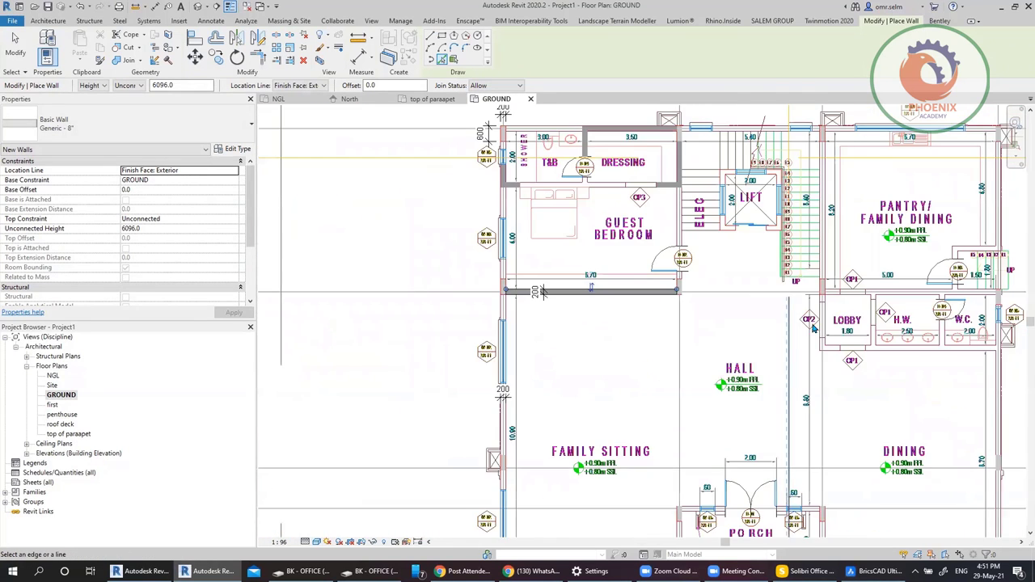
pyautogui.scroll(5, 833, 304)
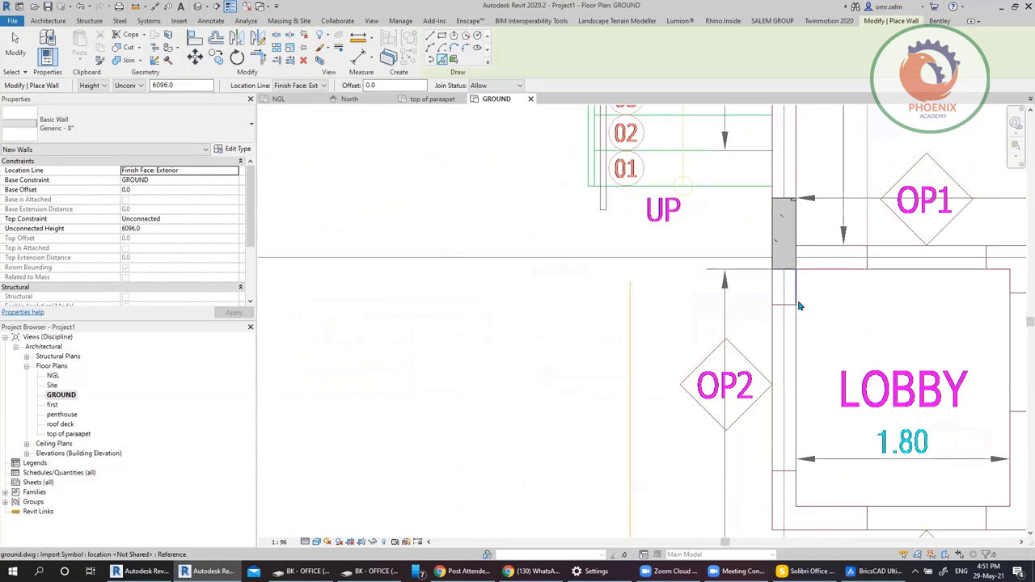
pyautogui.scroll(-1, 792, 364)
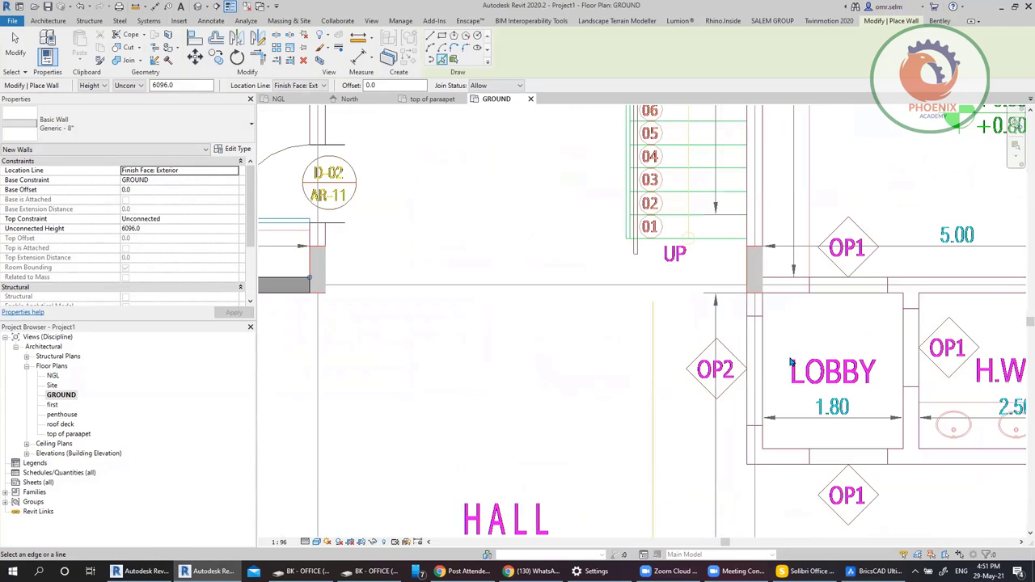
pyautogui.scroll(4, 766, 378)
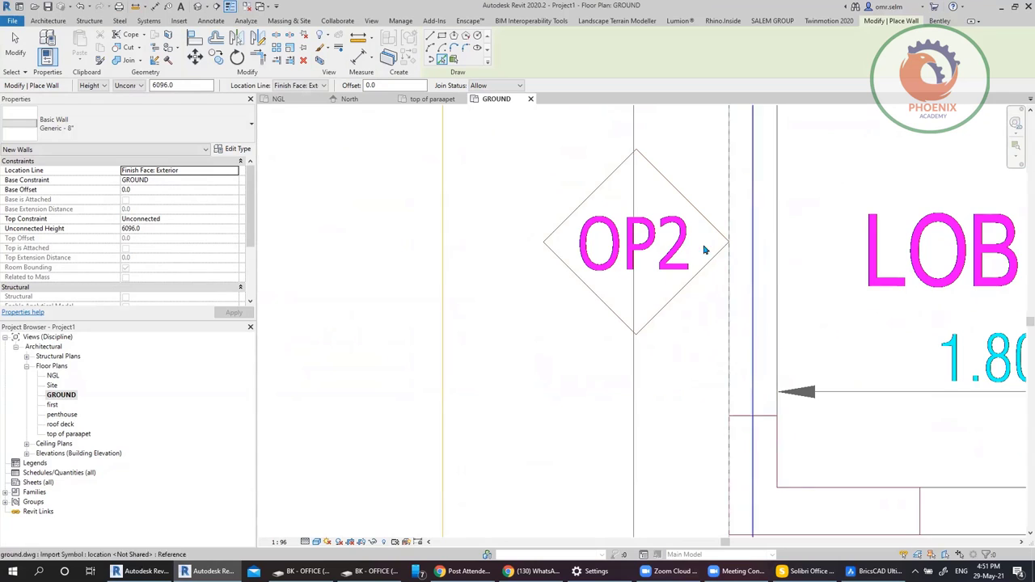
pyautogui.scroll(-4, 719, 291)
pyautogui.scroll(4, 745, 358)
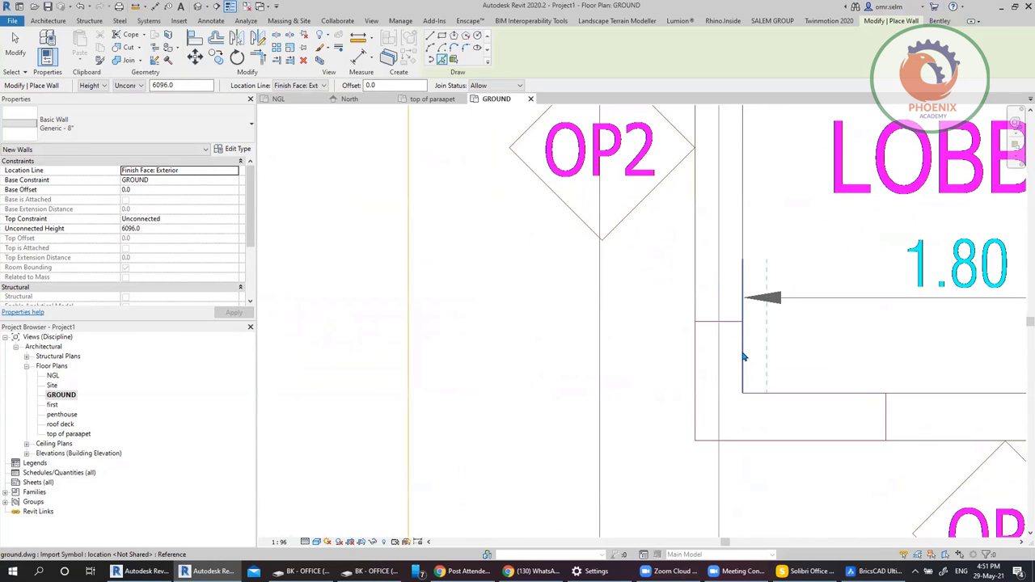
pyautogui.click(746, 357)
pyautogui.scroll(-2, 632, 286)
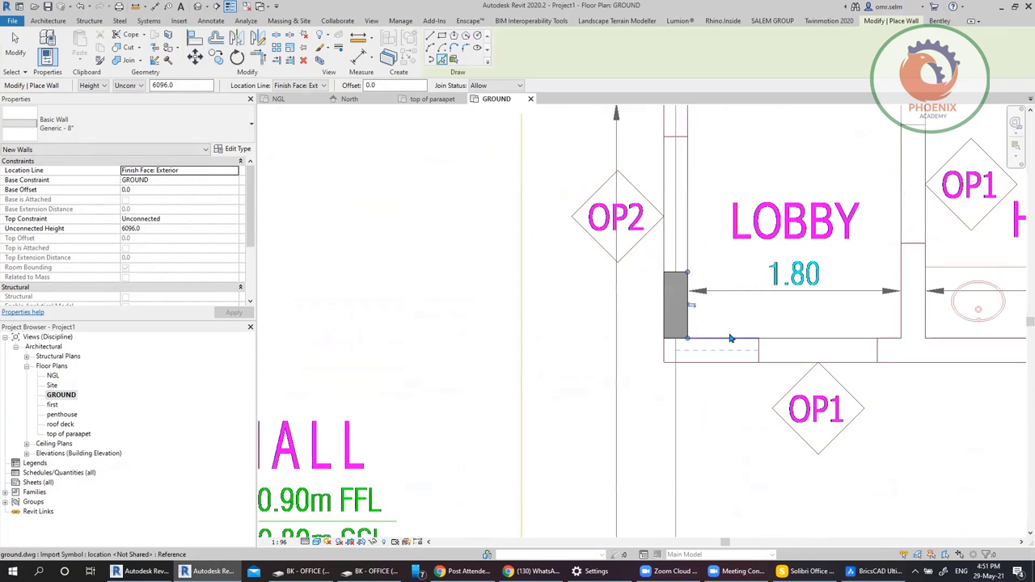
pyautogui.click(732, 341)
# Step: Place walls on the partition line between LOBBY and H.W. and on the line between H.W. and W.C. beside door D-04
pyautogui.scroll(-2, 732, 344)
pyautogui.scroll(2, 788, 348)
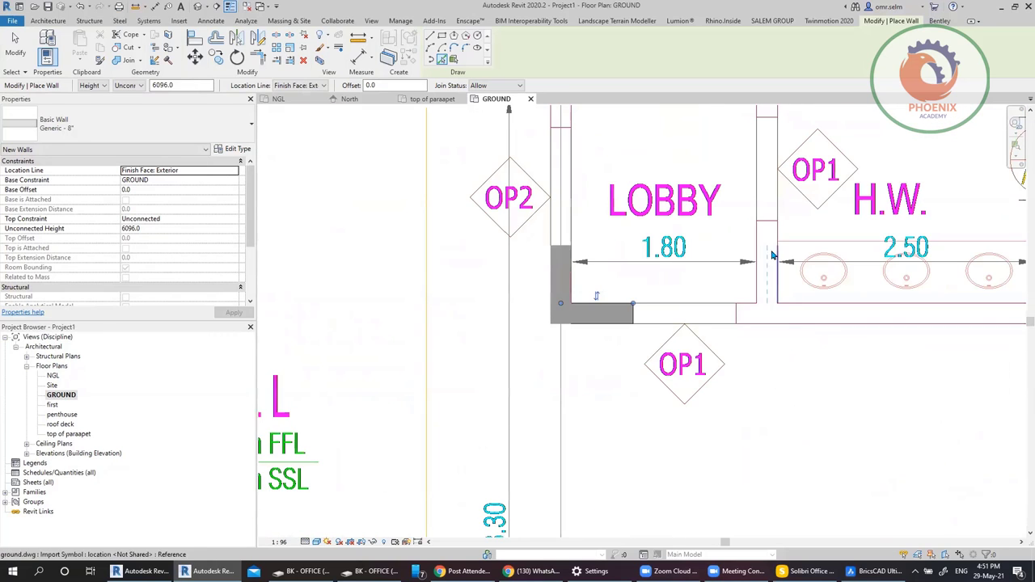
pyautogui.click(756, 239)
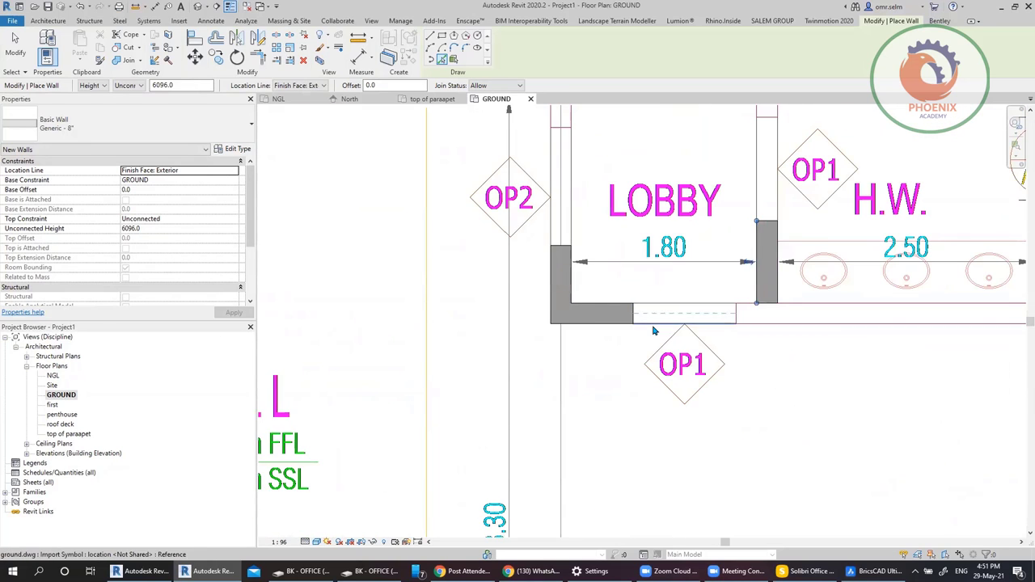
pyautogui.scroll(-3, 654, 330)
pyautogui.scroll(3, 865, 269)
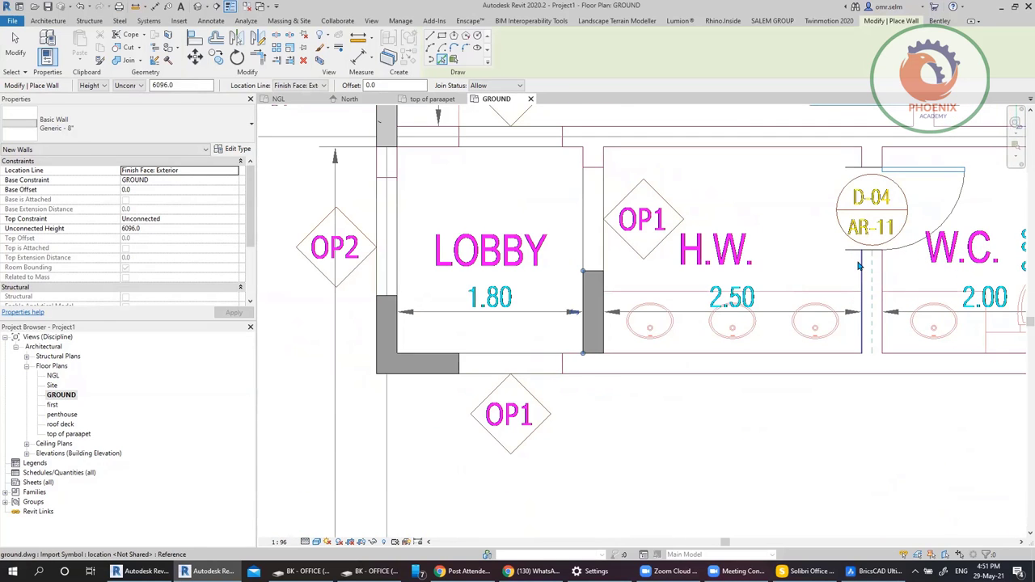
pyautogui.click(861, 267)
pyautogui.scroll(-3, 858, 266)
# Step: Place a wall on W.C.'s outer line beside window W-05, complete the continuous wall along the DINING side, and finish placing walls
pyautogui.scroll(3, 962, 273)
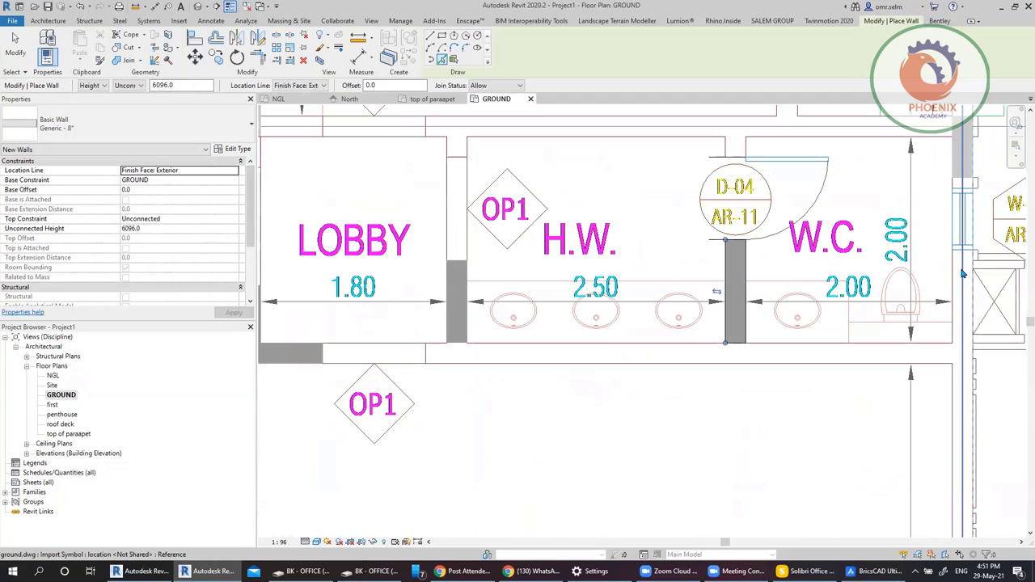
pyautogui.click(952, 275)
pyautogui.scroll(-3, 897, 288)
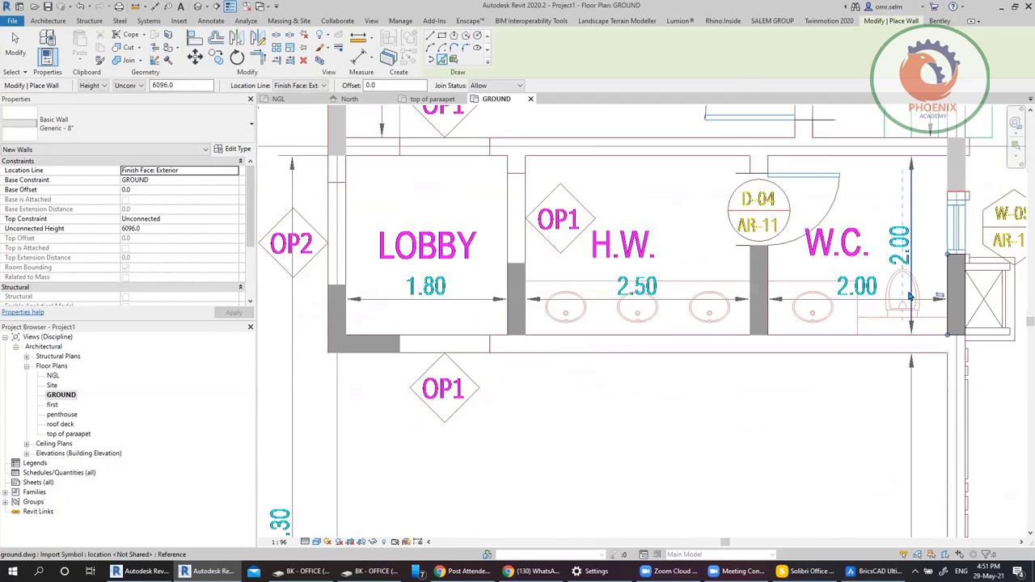
pyautogui.press('Escape')
pyautogui.press('Escape')
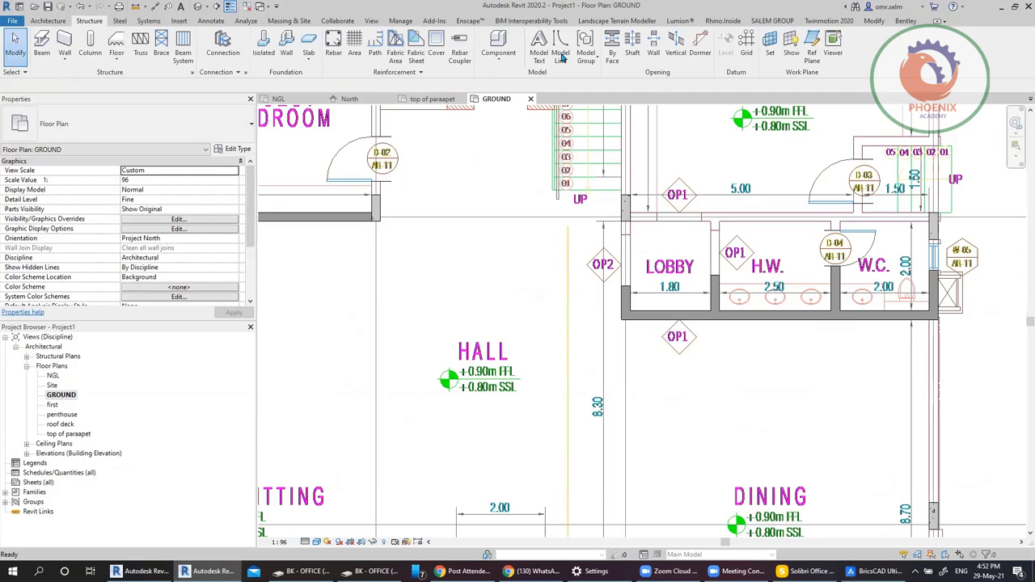
# Step: Start a new wall with Pick Lines, place it on the line between PANTRY/FAMILY DINING and H.W., and finish placing walls
pyautogui.press('w')
pyautogui.press('a')
pyautogui.click(443, 61)
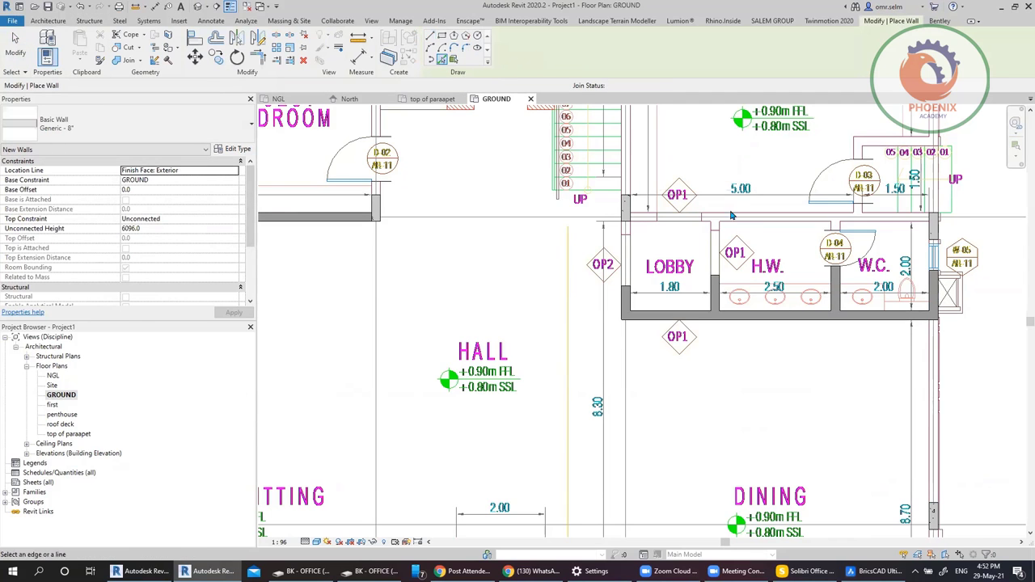
pyautogui.scroll(5, 729, 219)
pyautogui.click(733, 213)
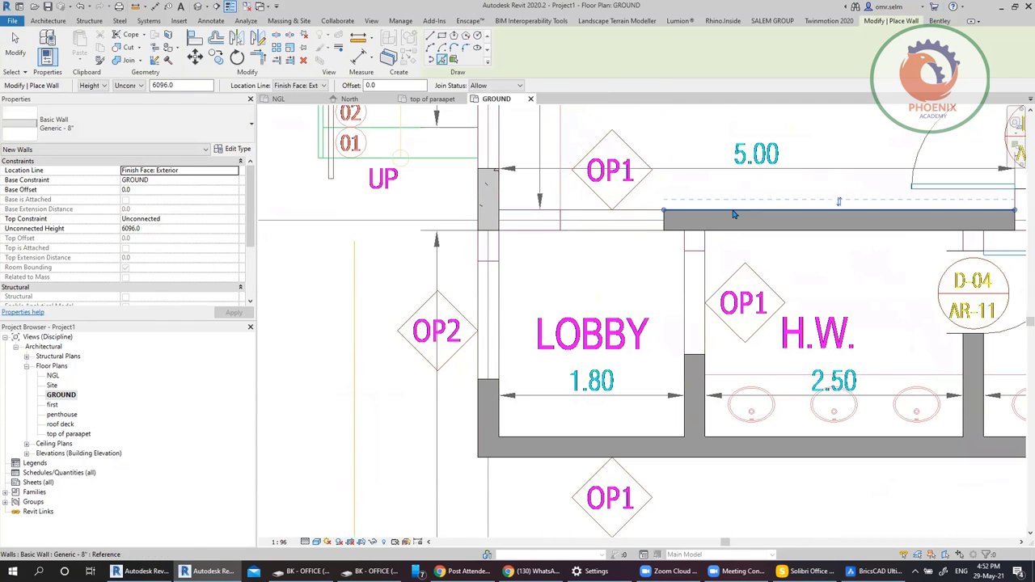
pyautogui.press('Escape')
pyautogui.press('Escape')
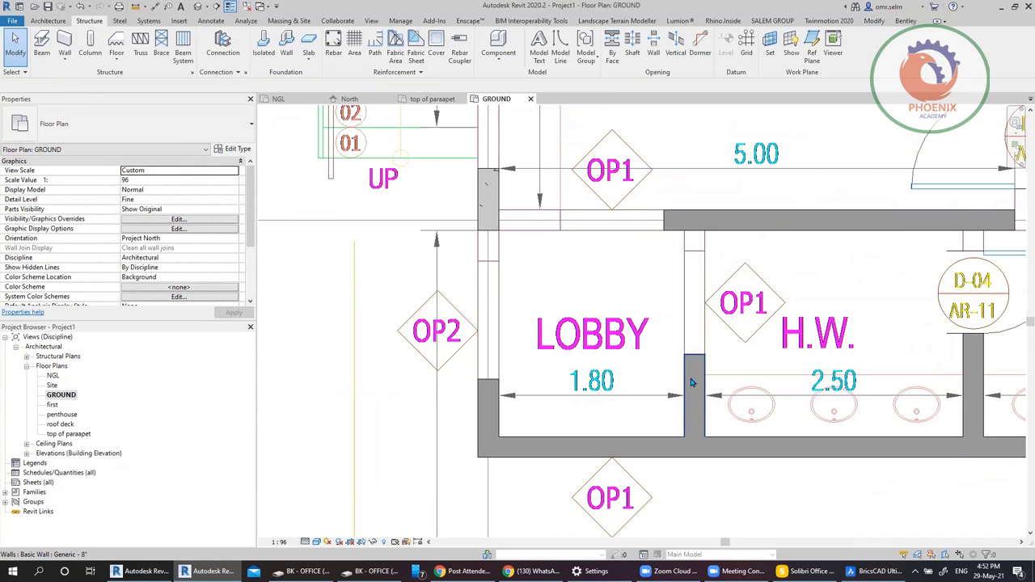
# Step: Extend the LOBBY/H.W. and H.W./W.C. partition walls to meet the wall along PANTRY/FAMILY DINING
pyautogui.click(700, 388)
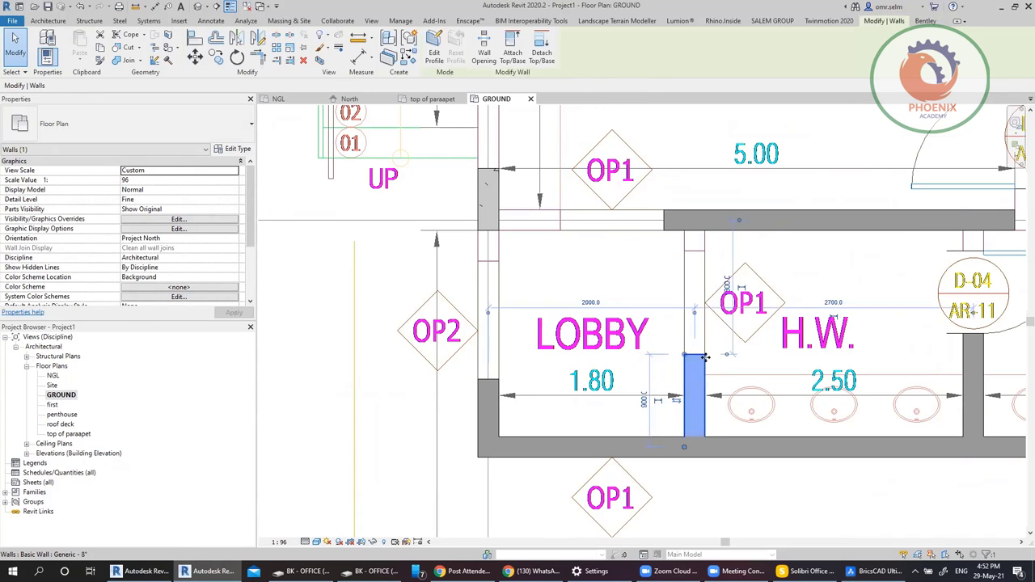
pyautogui.moveTo(694, 356); pyautogui.dragTo(684, 230)
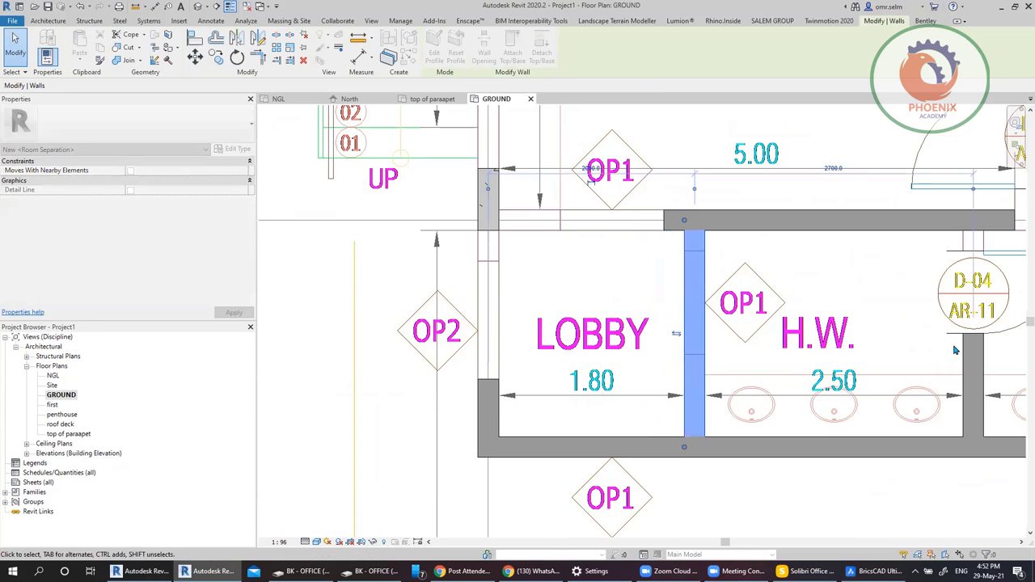
pyautogui.click(973, 364)
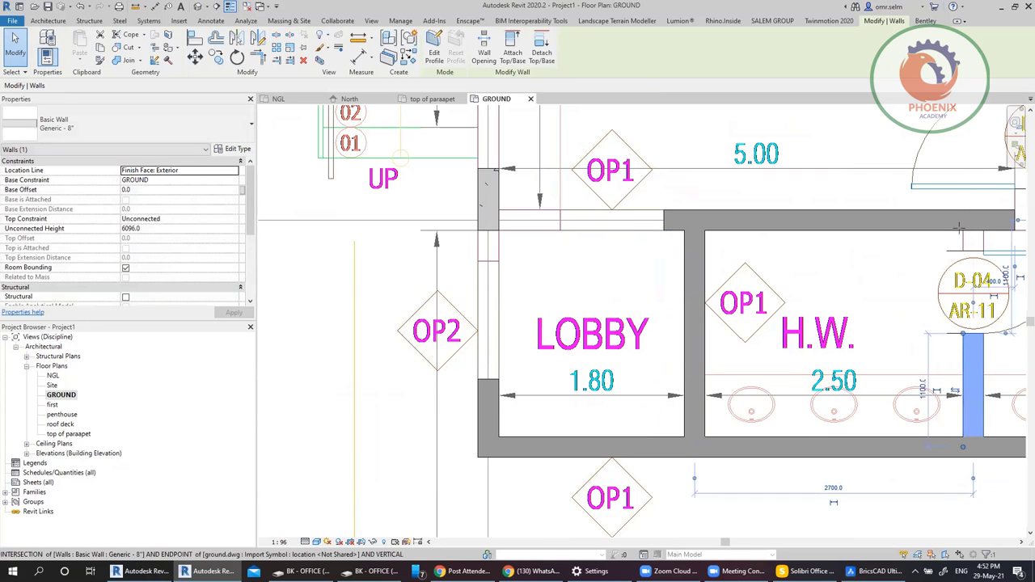
# Step: Extend W.C.'s outer wall past window W-05 to the edge of the concrete column
pyautogui.scroll(-3, 533, 287)
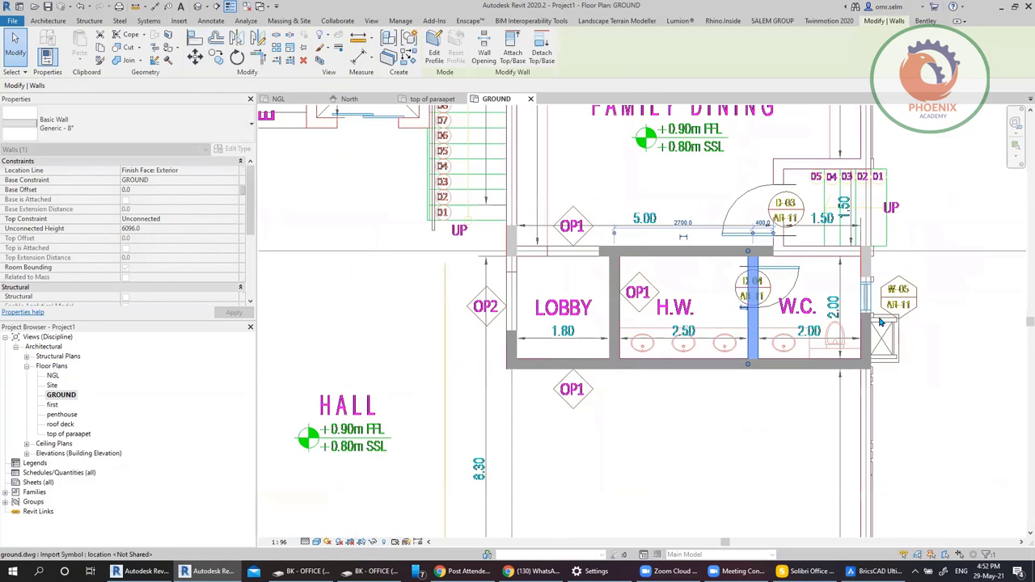
pyautogui.scroll(2, 881, 321)
pyautogui.scroll(2, 863, 236)
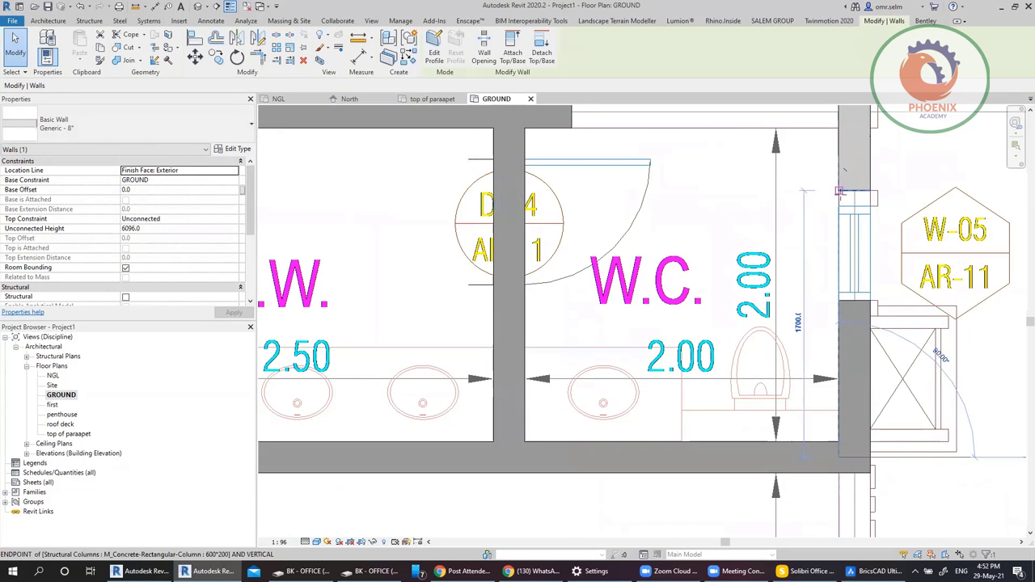
pyautogui.click(859, 241)
# Step: Extend the wall between PANTRY/FAMILY DINING and W.C. to the concrete column near window W-05
pyautogui.moveTo(859, 238); pyautogui.dragTo(571, 123)
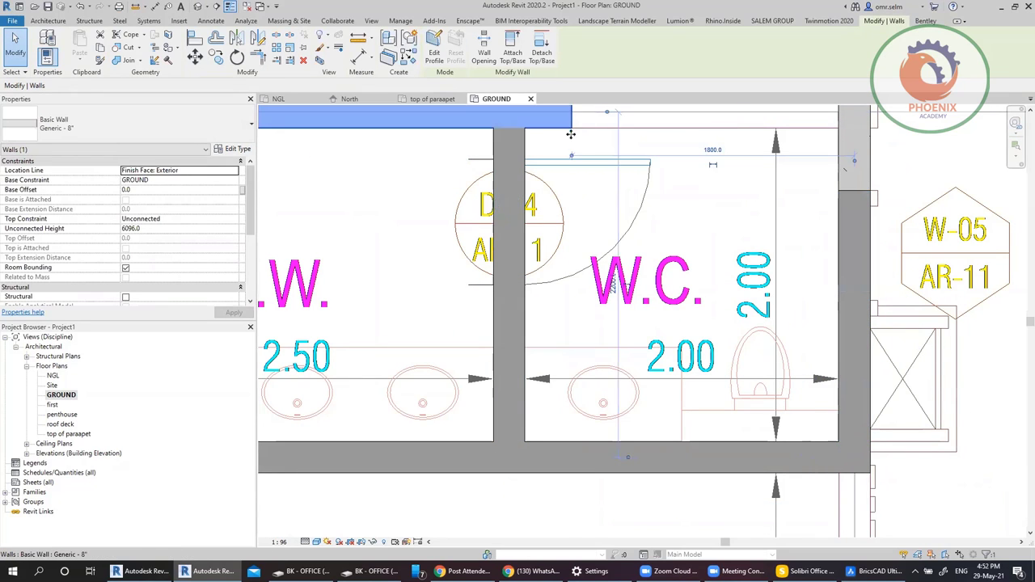
pyautogui.scroll(-2, 571, 135)
pyautogui.moveTo(700, 123); pyautogui.dragTo(735, 127)
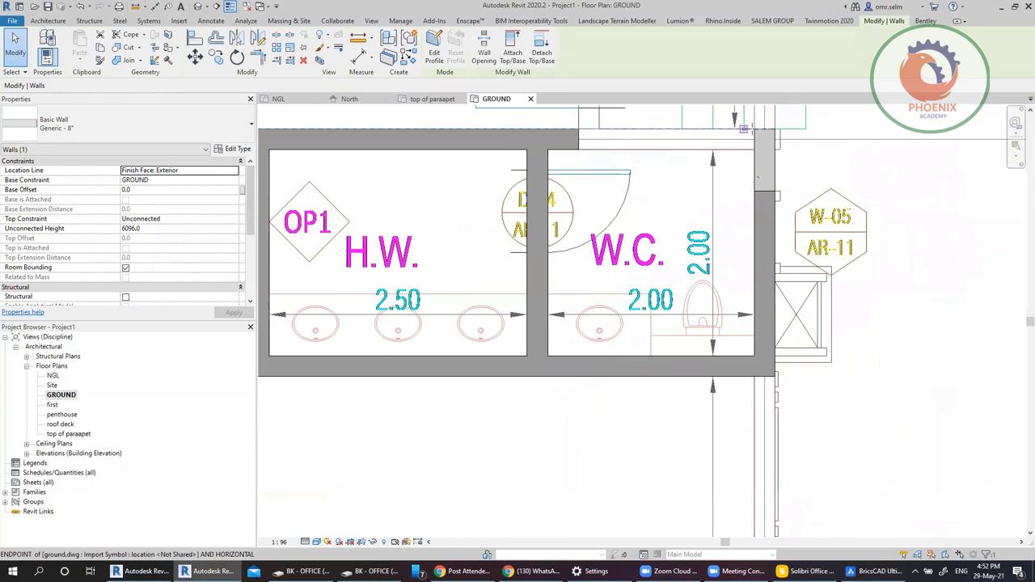
pyautogui.scroll(-2, 833, 343)
pyautogui.press('Escape')
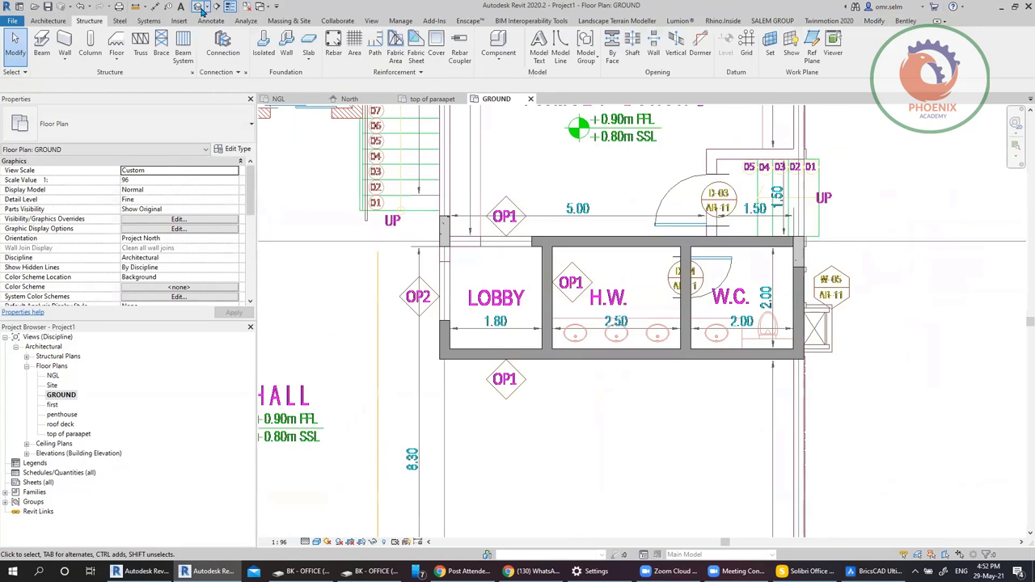
# Step: In the 3D view, filter a selection of the model down to the walls and set their top constraint to Up to level: first
pyautogui.click(199, 7)
pyautogui.scroll(4, 628, 311)
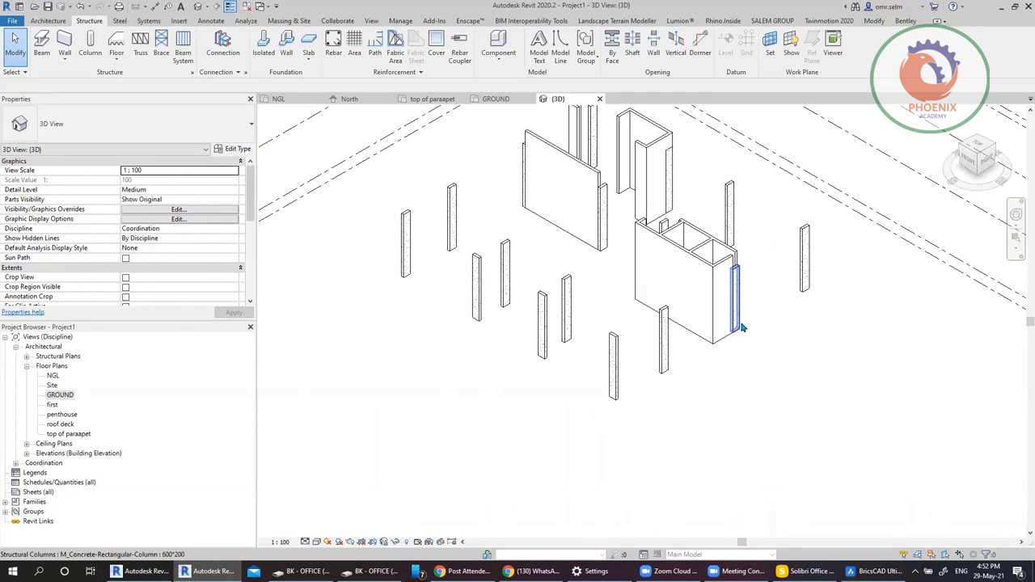
pyautogui.scroll(-2, 717, 320)
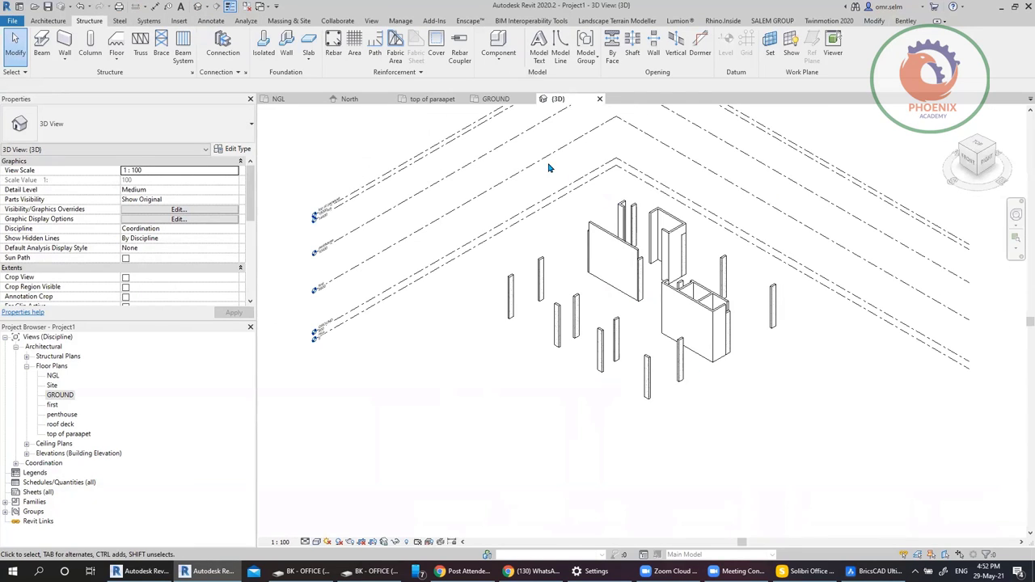
pyautogui.moveTo(548, 168); pyautogui.dragTo(747, 377)
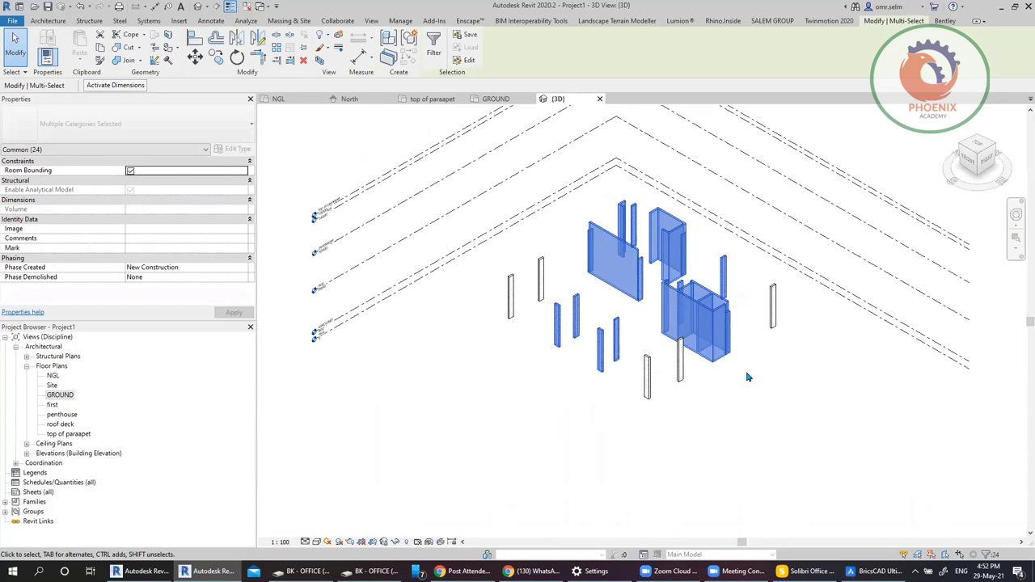
pyautogui.click(433, 46)
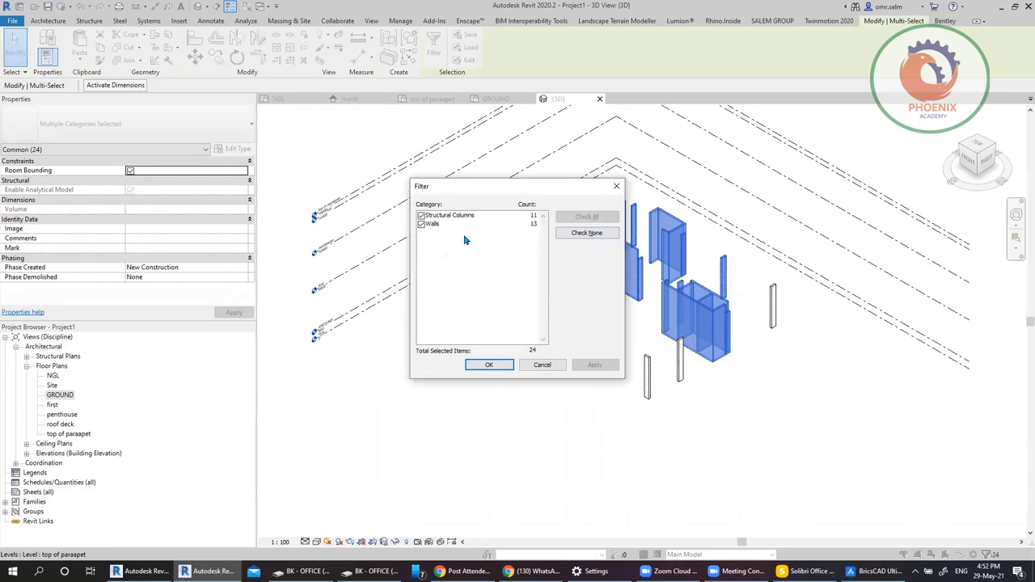
pyautogui.click(483, 364)
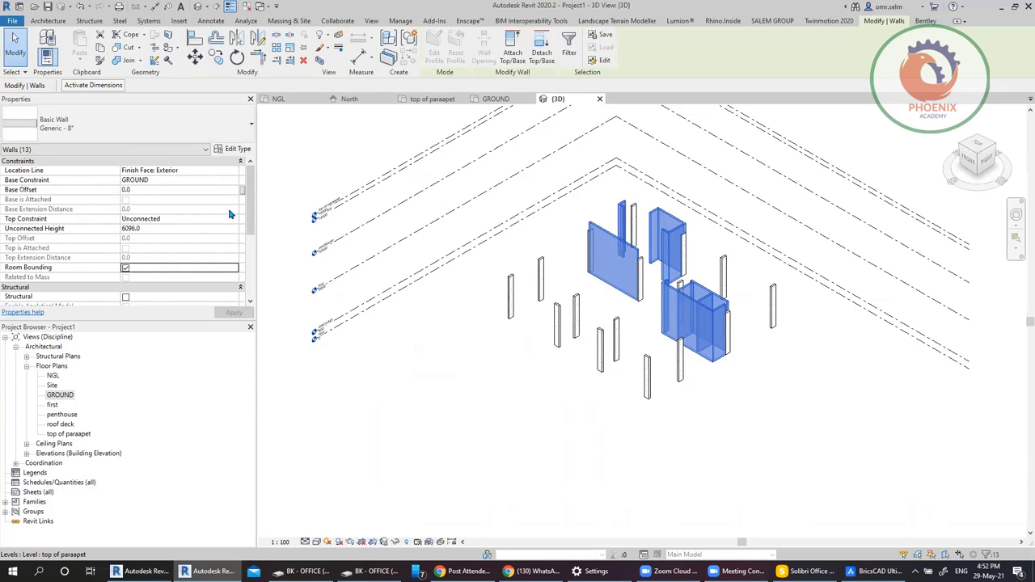
pyautogui.click(232, 220)
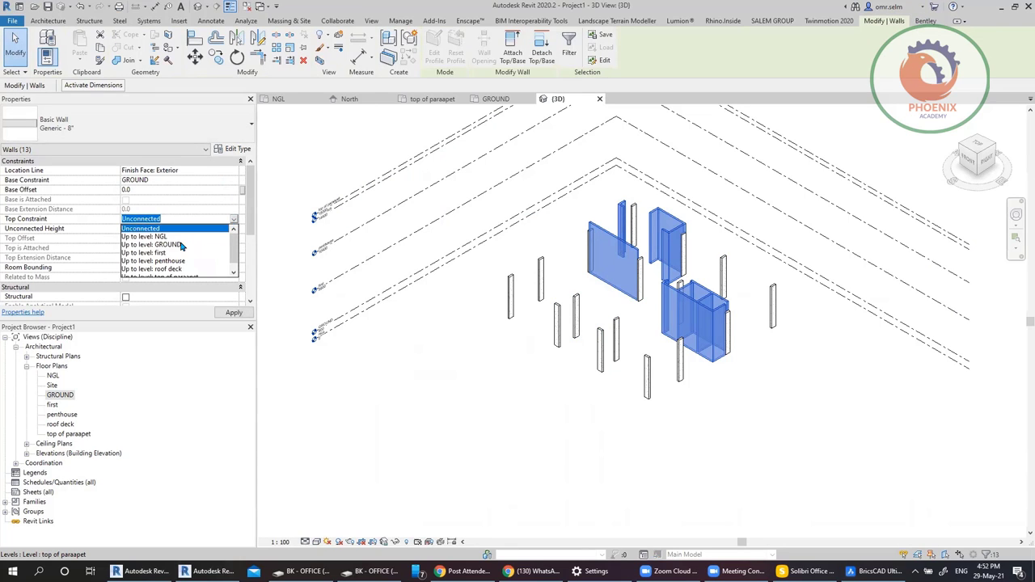
pyautogui.click(175, 252)
pyautogui.click(478, 448)
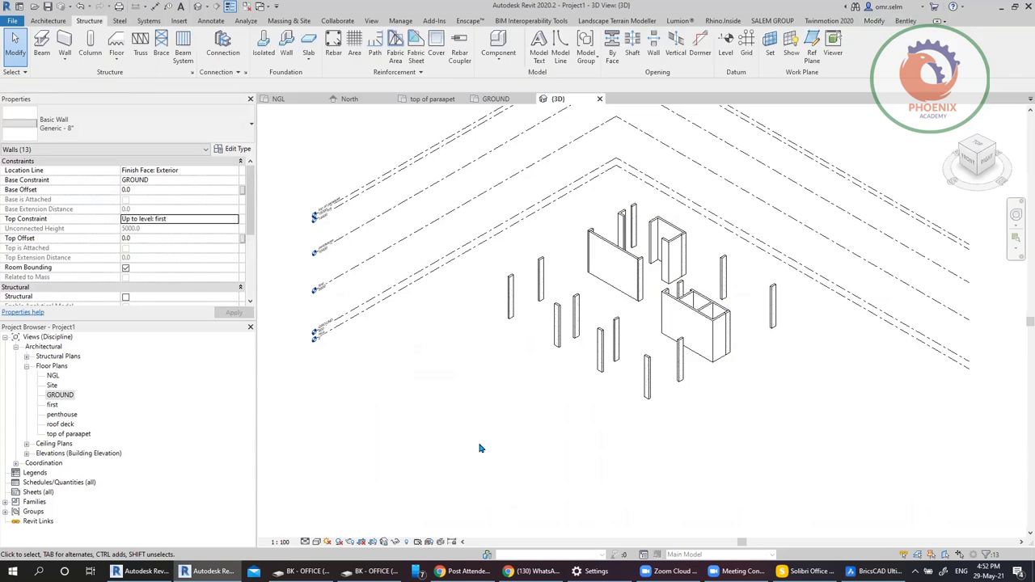
# Step: Back in the GROUND plan, extend LOBBY's wall beside the HALL through opening OP2 to the edge of the concrete column
pyautogui.click(493, 99)
pyautogui.scroll(-2, 598, 344)
pyautogui.scroll(4, 601, 346)
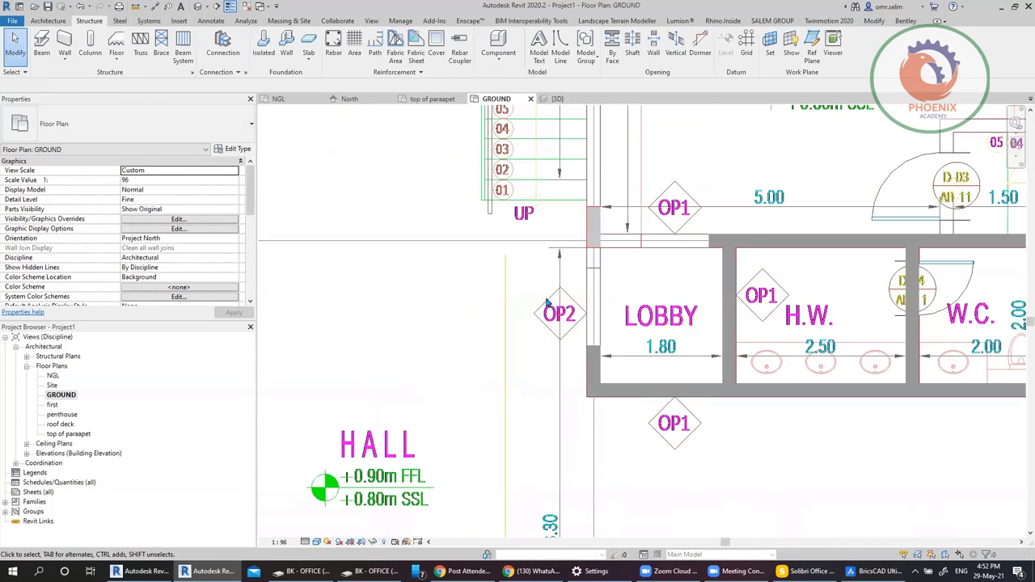
pyautogui.click(543, 386)
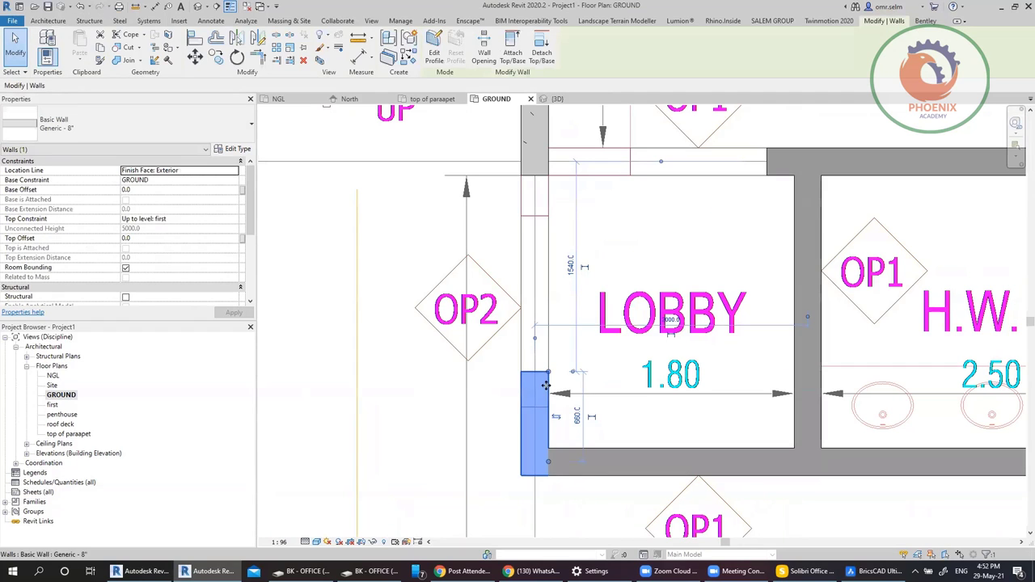
pyautogui.moveTo(548, 374); pyautogui.dragTo(551, 175)
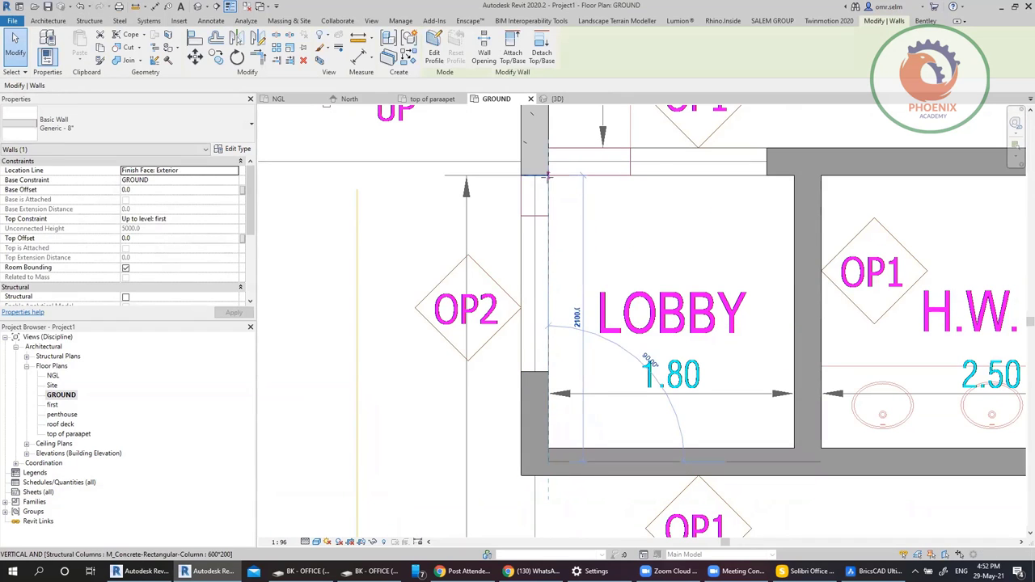
# Step: Extend the wall between PANTRY/FAMILY DINING and LOBBY through opening OP1 to the concrete column at LOBBY's corner
pyautogui.click(772, 165)
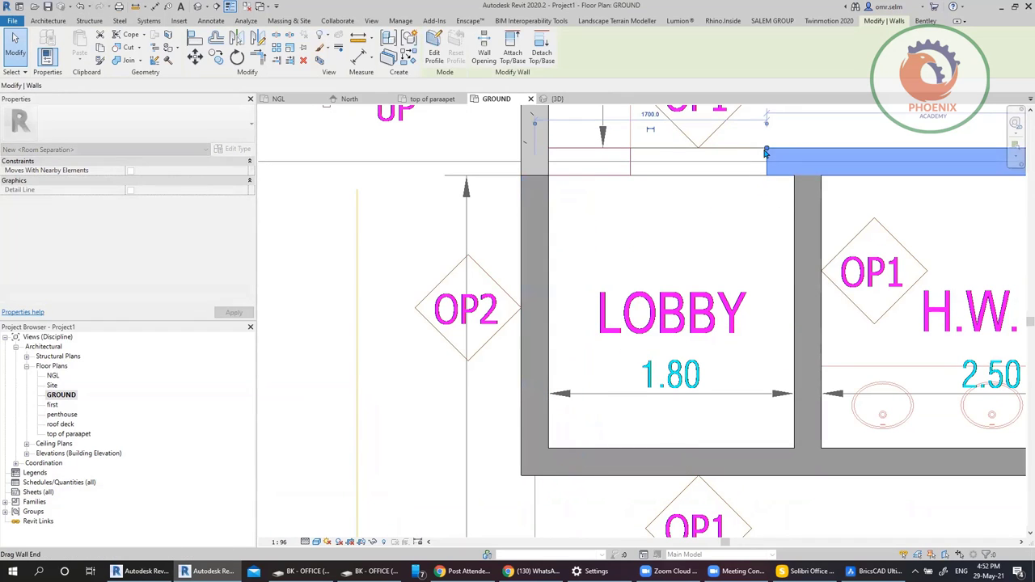
pyautogui.moveTo(765, 152); pyautogui.dragTo(550, 155)
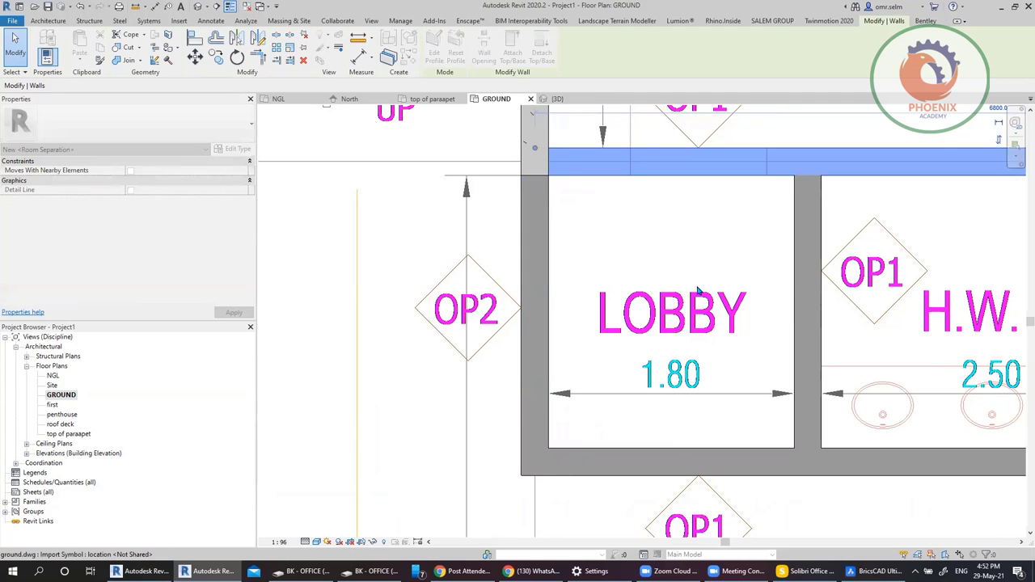
pyautogui.press('Escape')
# Step: Extend the outer wall beside SHOWER past window W-05 to the edge of the 600*200 concrete column
pyautogui.scroll(-5, 697, 291)
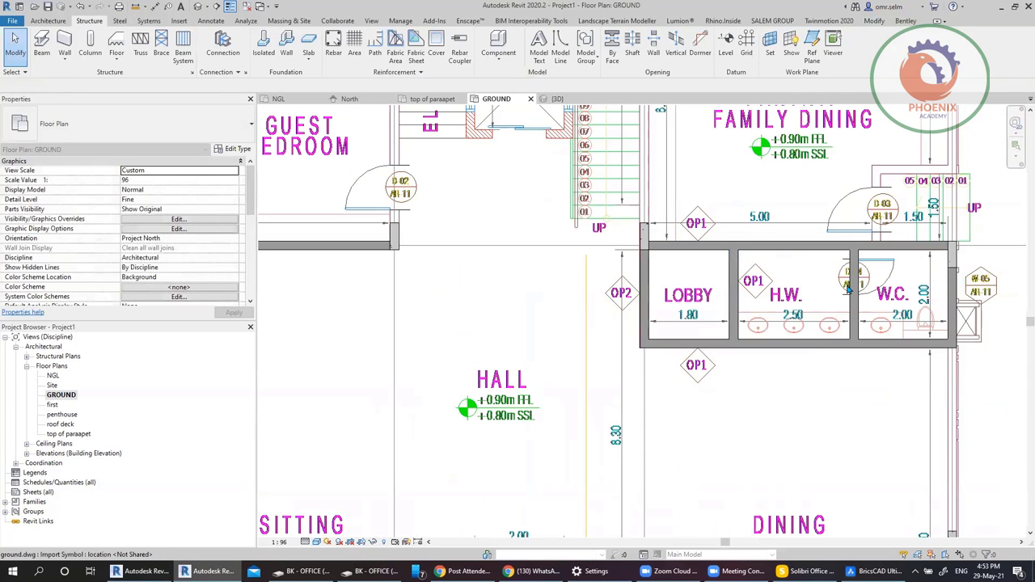
pyautogui.scroll(-5, 847, 291)
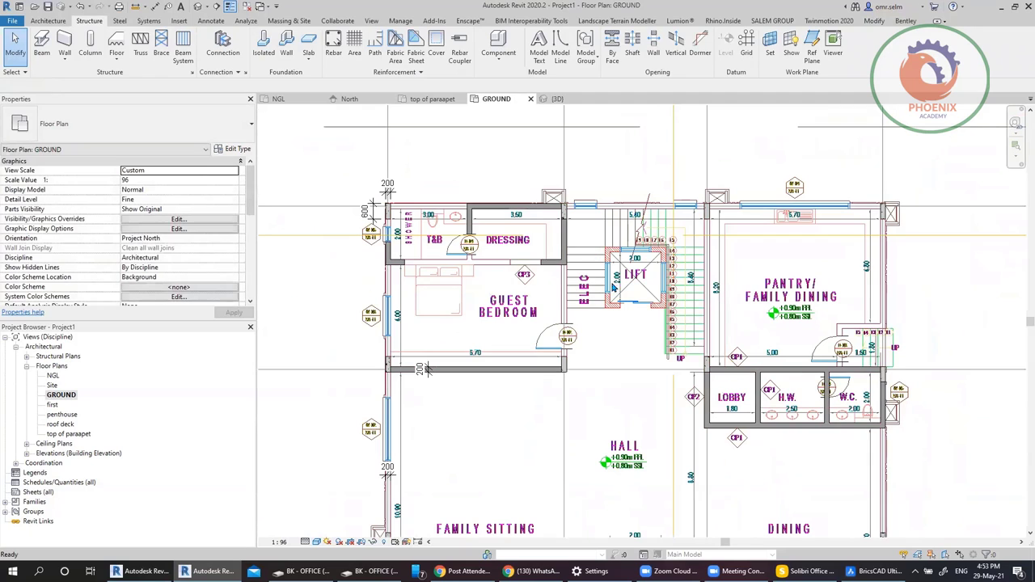
pyautogui.scroll(3, 535, 265)
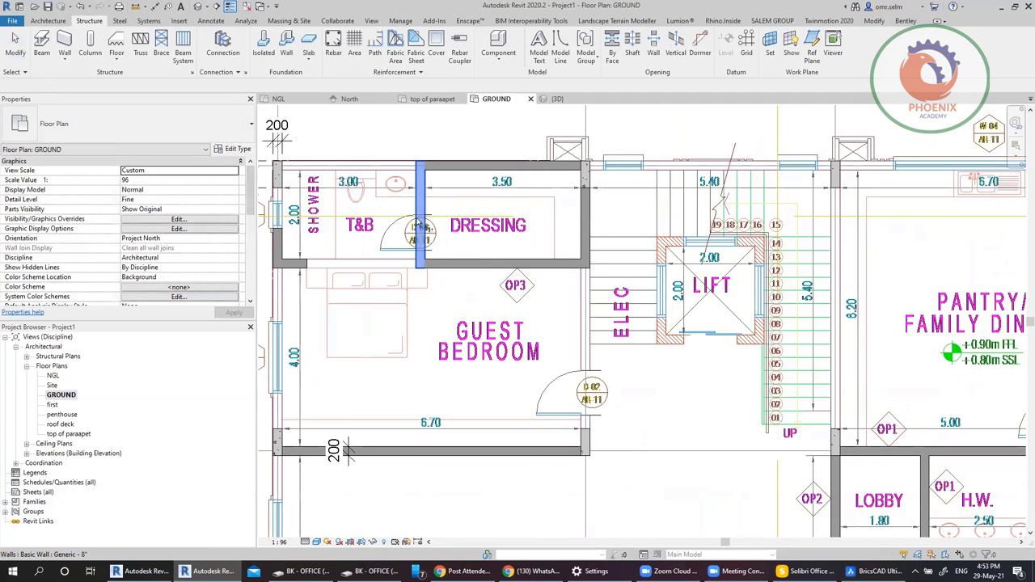
pyautogui.scroll(8, 339, 220)
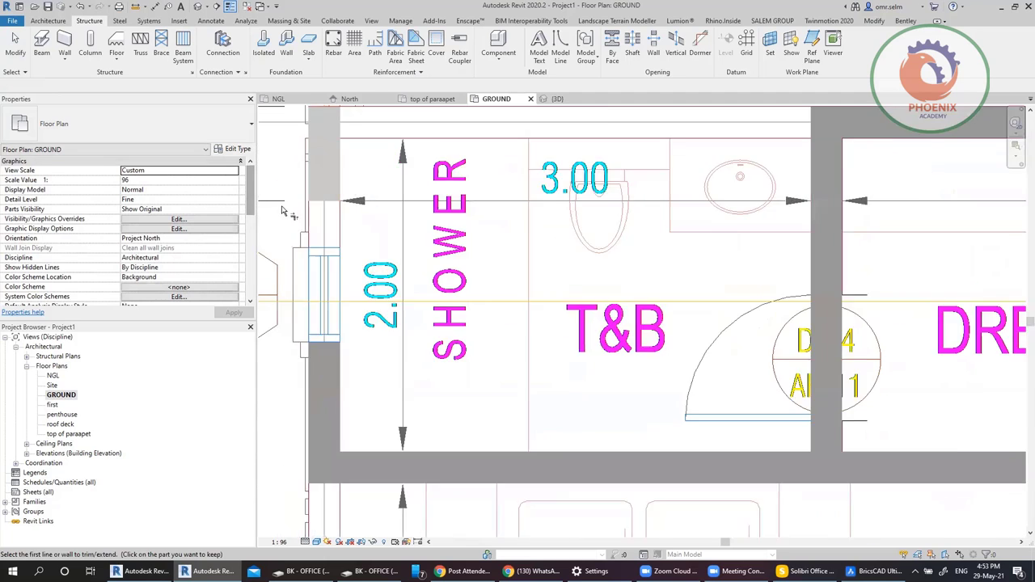
pyautogui.scroll(-4, 629, 347)
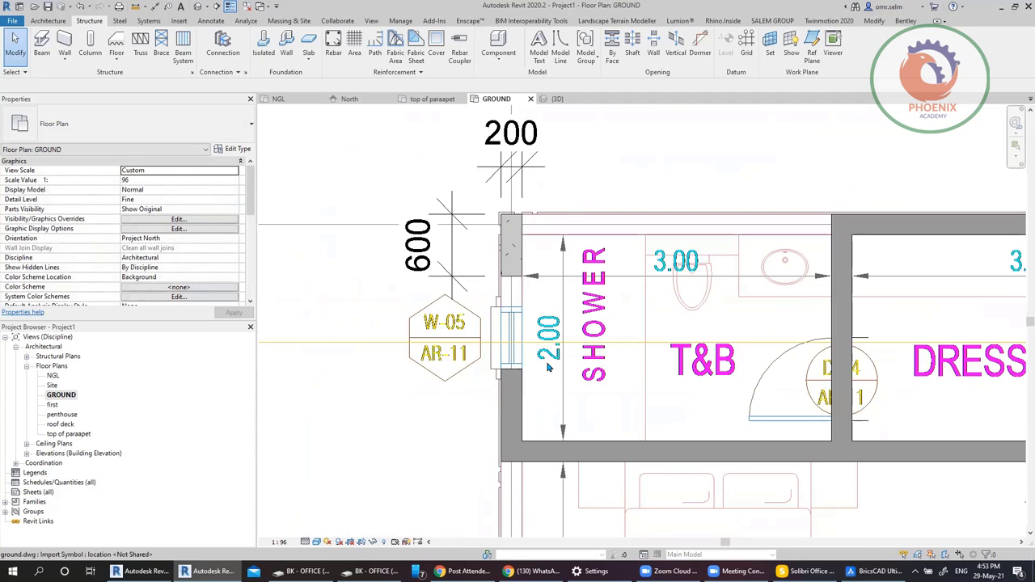
pyautogui.click(526, 383)
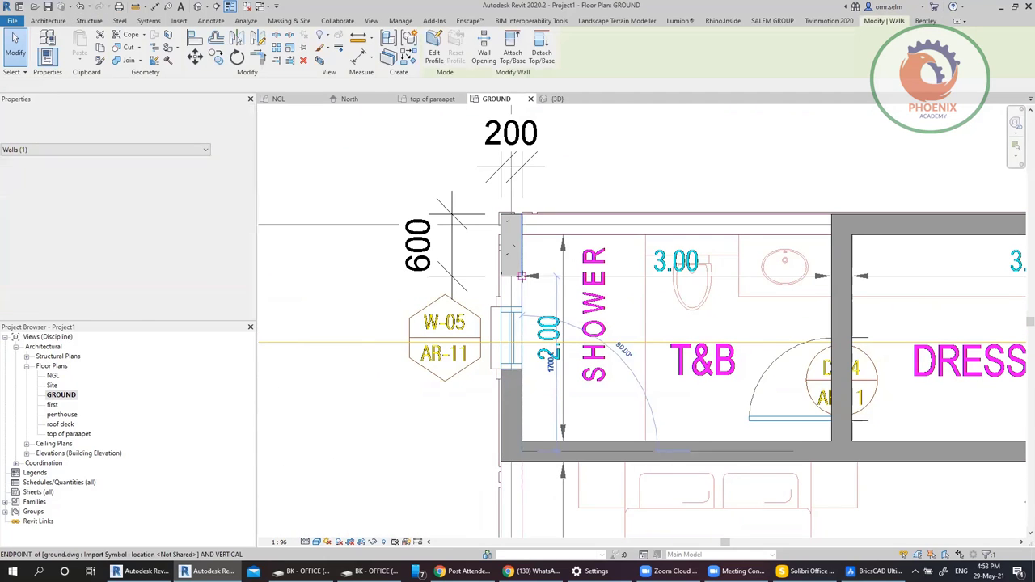
pyautogui.click(511, 340)
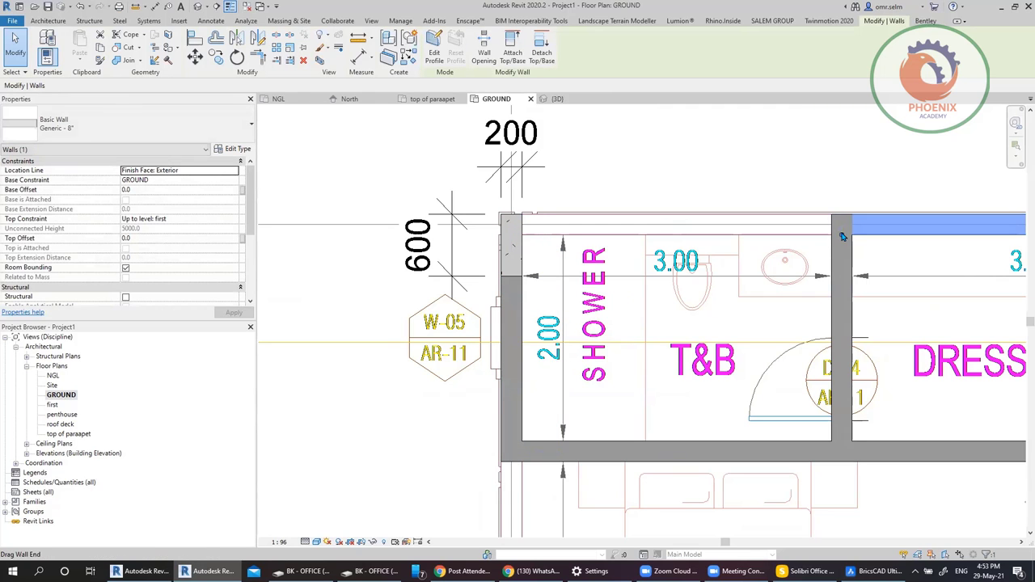
# Step: Extend DRESSING's outer wall across T&B to the concrete column at the SHOWER corner
pyautogui.click(526, 232)
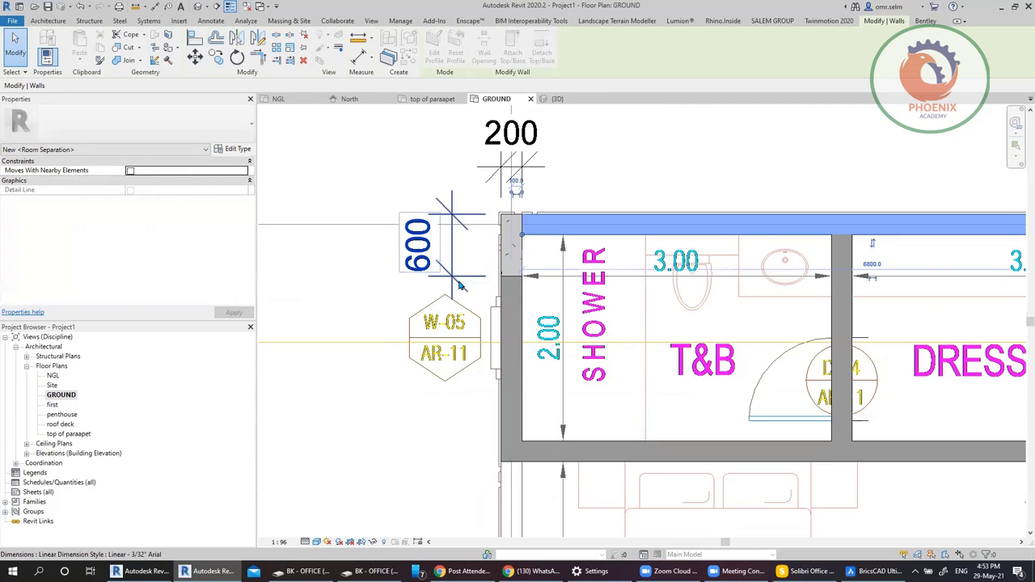
pyautogui.scroll(-5, 459, 283)
pyautogui.scroll(-3, 459, 283)
pyautogui.press('Escape')
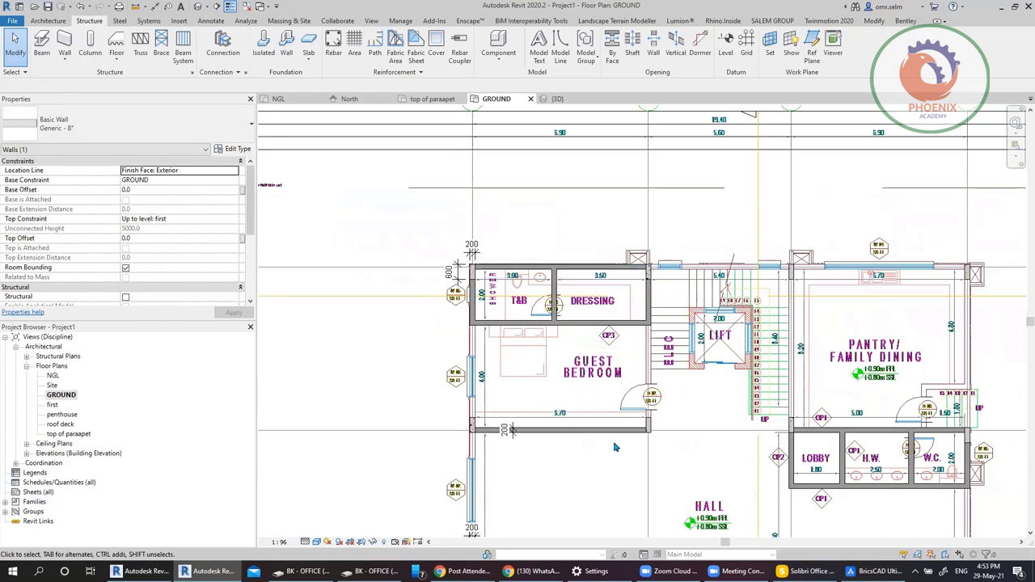
pyautogui.scroll(5, 634, 356)
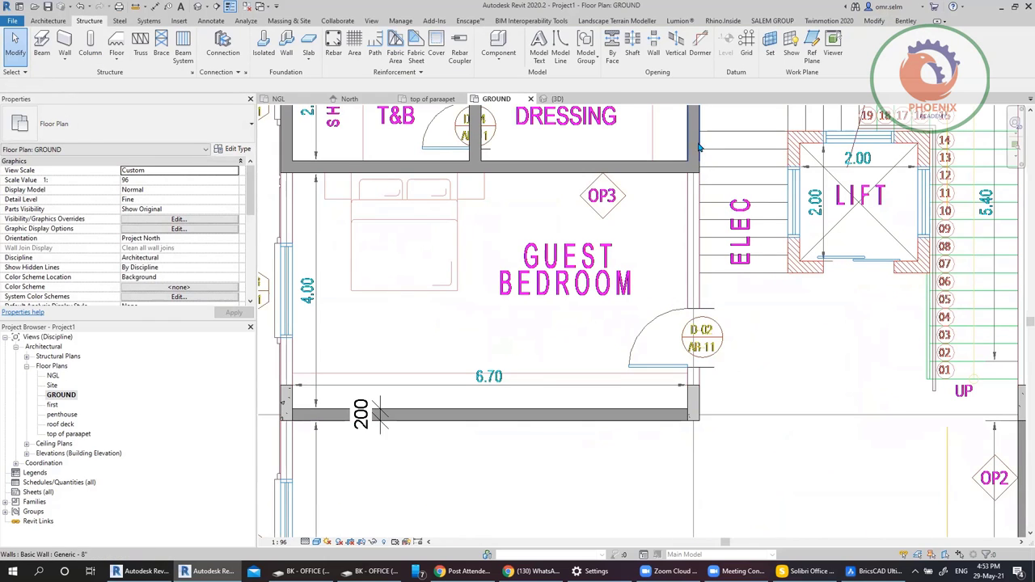
pyautogui.scroll(3, 682, 363)
pyautogui.press('a')
pyautogui.press('l')
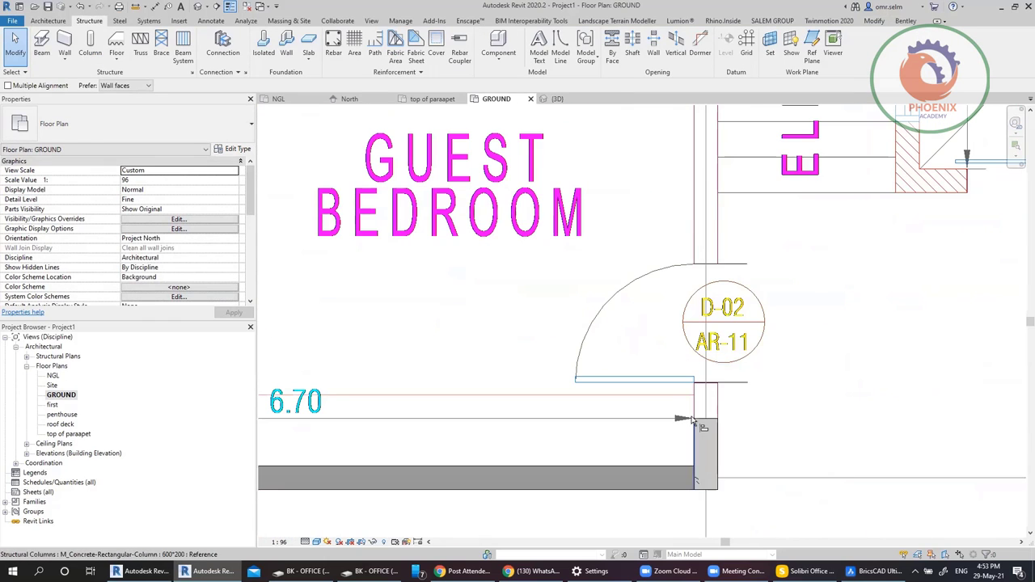
pyautogui.scroll(3, 691, 419)
pyautogui.scroll(-5, 750, 443)
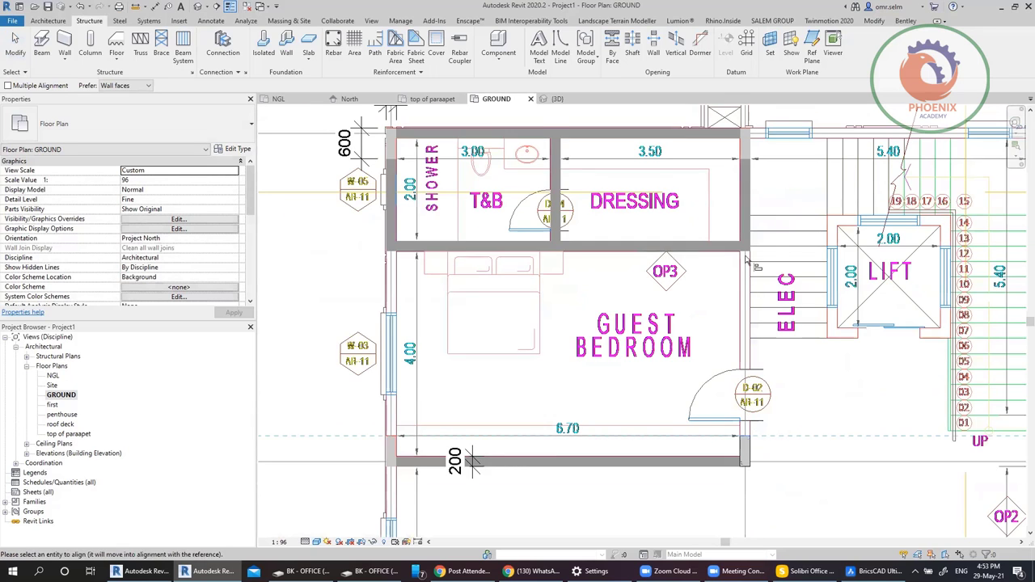
pyautogui.scroll(5, 736, 224)
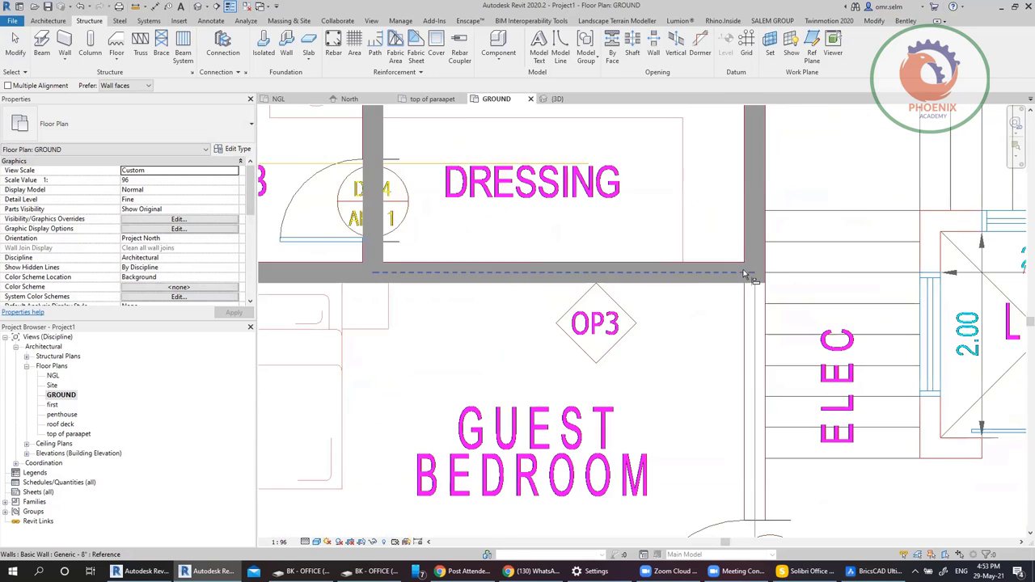
pyautogui.click(772, 299)
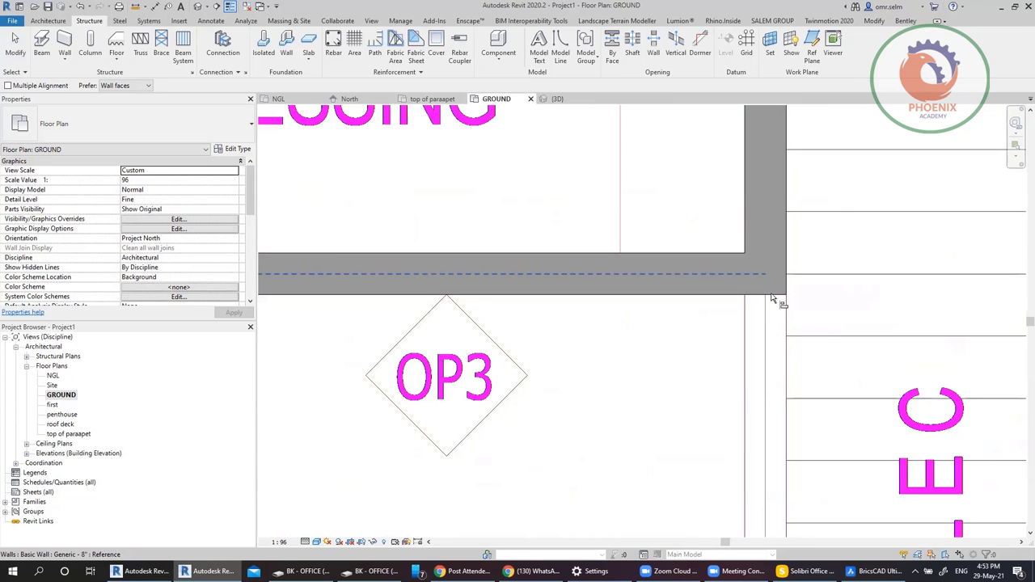
pyautogui.press('Escape')
pyautogui.press('Escape')
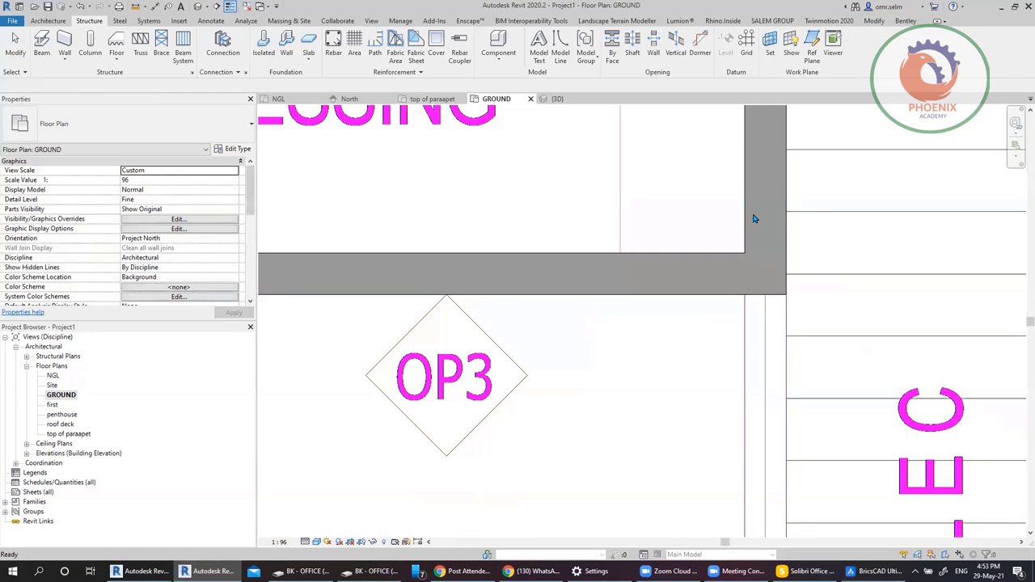
# Step: Extend the wall between DRESSING and ELEC along GUEST BEDROOM, past door D-02, to the concrete column
pyautogui.scroll(-2, 748, 215)
pyautogui.click(749, 215)
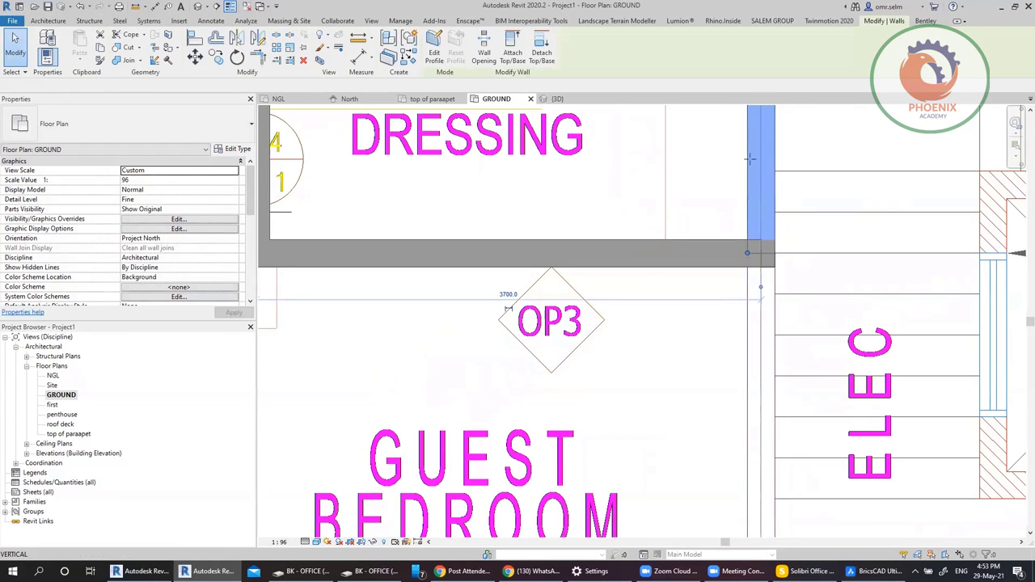
pyautogui.scroll(-1, 744, 233)
pyautogui.scroll(-2, 744, 232)
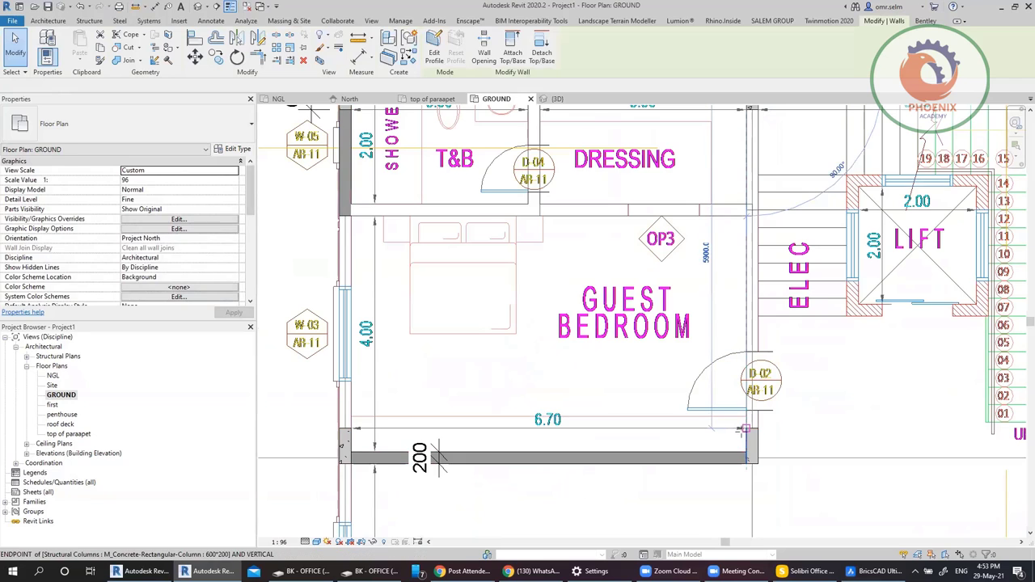
pyautogui.click(813, 408)
pyautogui.scroll(-2, 485, 404)
pyautogui.press('Escape')
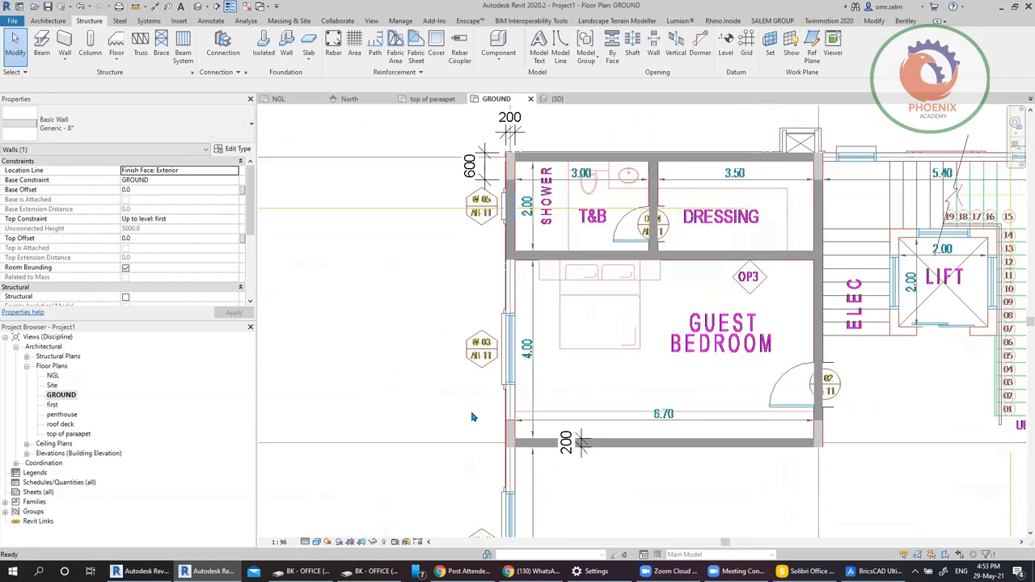
# Step: Extend T&B's outer wall along GUEST BEDROOM, past window W-03, to the edge of the concrete column
pyautogui.scroll(3, 548, 163)
pyautogui.click(548, 162)
pyautogui.click(540, 156)
pyautogui.click(536, 173)
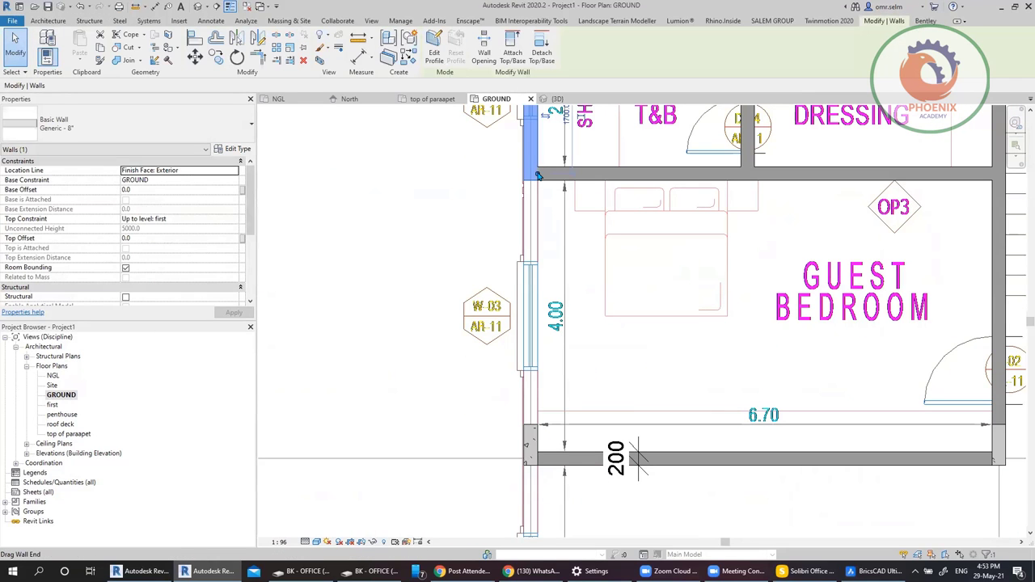
pyautogui.click(532, 428)
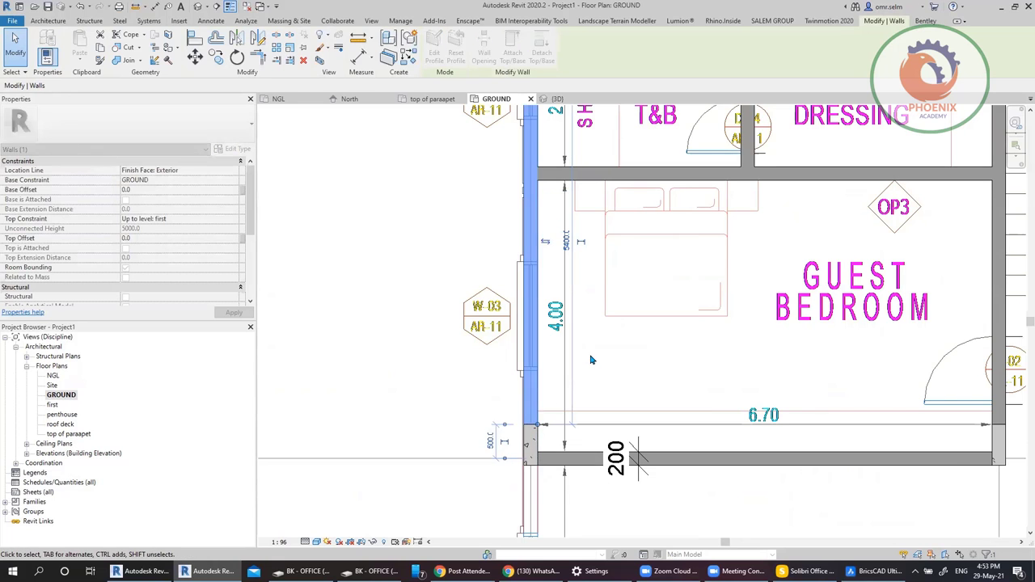
# Step: Extend DRESSING's outer wall past ELEC and the staircase to the concrete column at the PANTRY/FAMILY DINING corner
pyautogui.scroll(-2, 591, 358)
pyautogui.press('Escape')
pyautogui.scroll(-2, 589, 331)
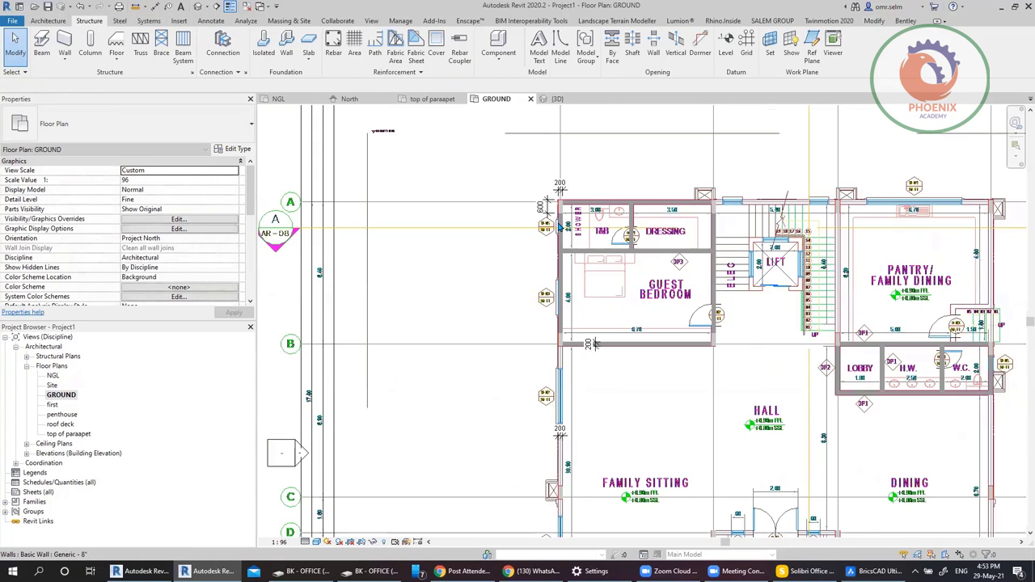
pyautogui.scroll(2, 760, 275)
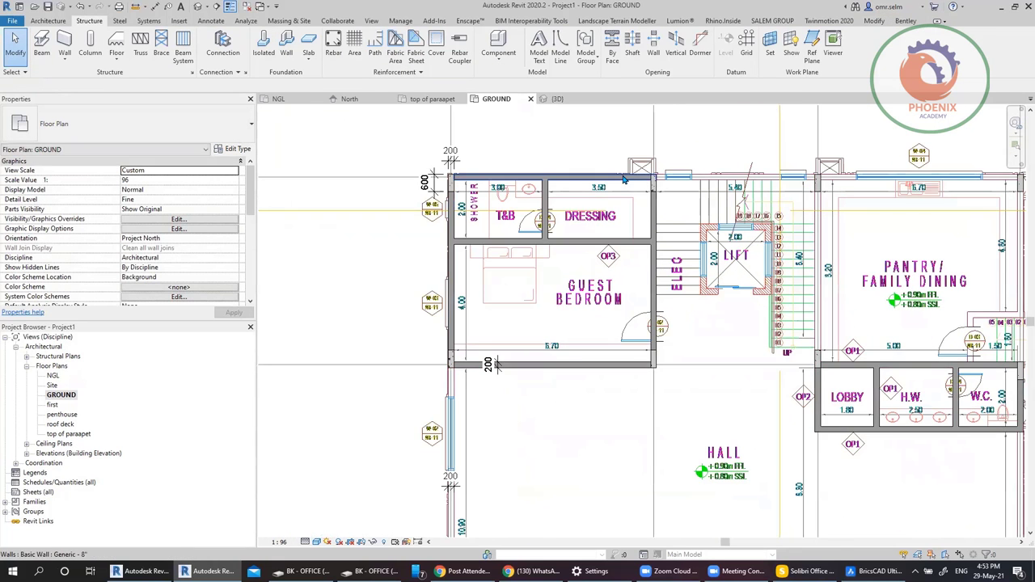
pyautogui.click(682, 181)
pyautogui.scroll(2, 683, 184)
pyautogui.press('r')
pyautogui.press('s')
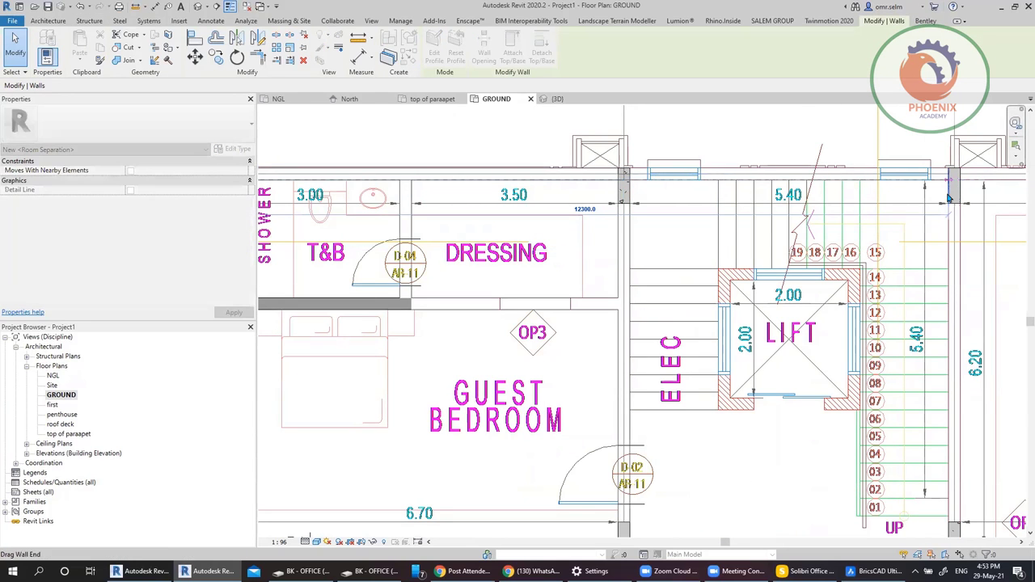
pyautogui.press('Escape')
pyautogui.scroll(-2, 652, 263)
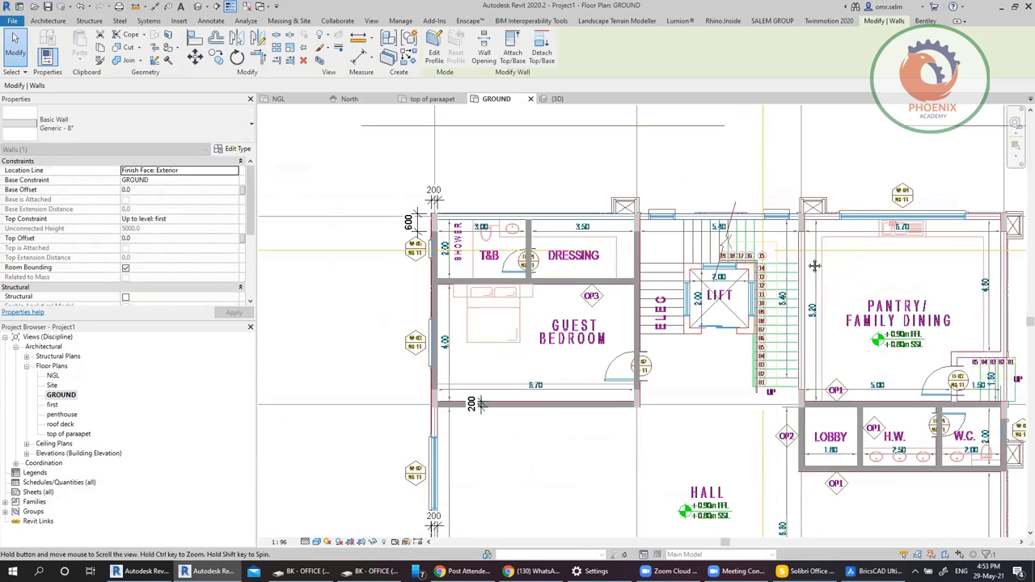
pyautogui.moveTo(814, 265); pyautogui.dragTo(637, 257, button='middle')
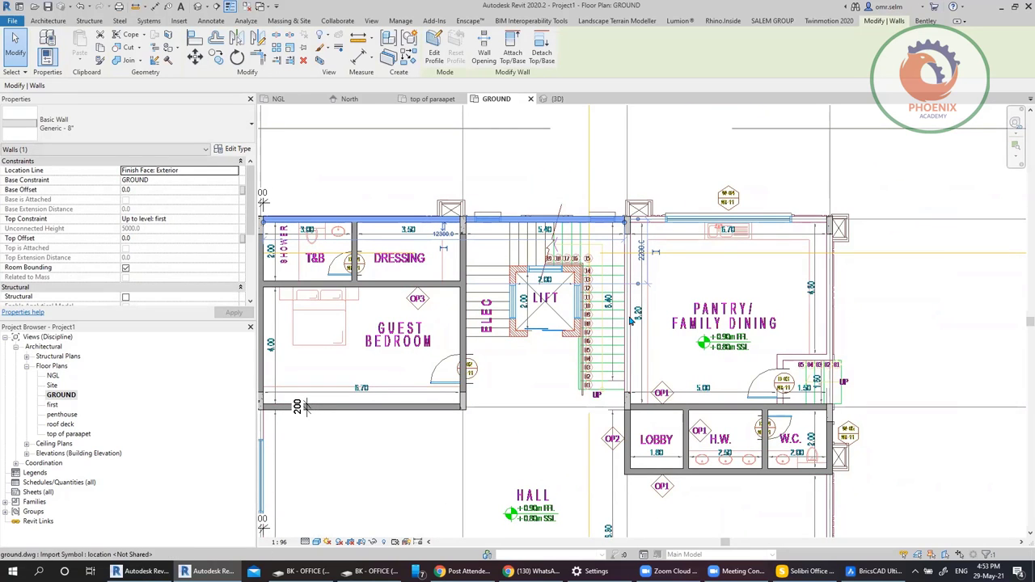
# Step: Start a new wall of the same type as LOBBY's wall beside opening OP2
pyautogui.scroll(3, 627, 436)
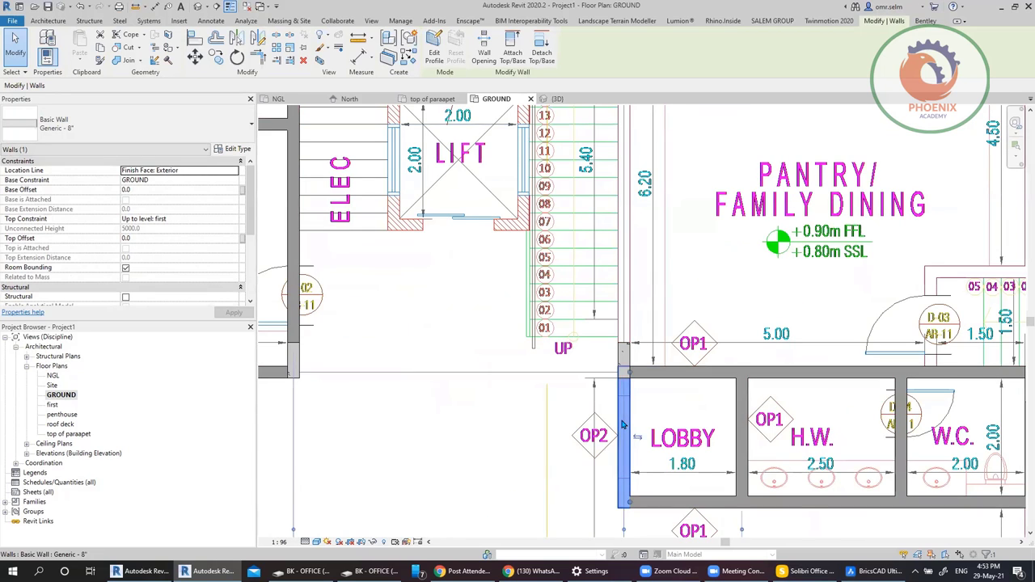
pyautogui.rightClick(622, 424)
pyautogui.click(671, 257)
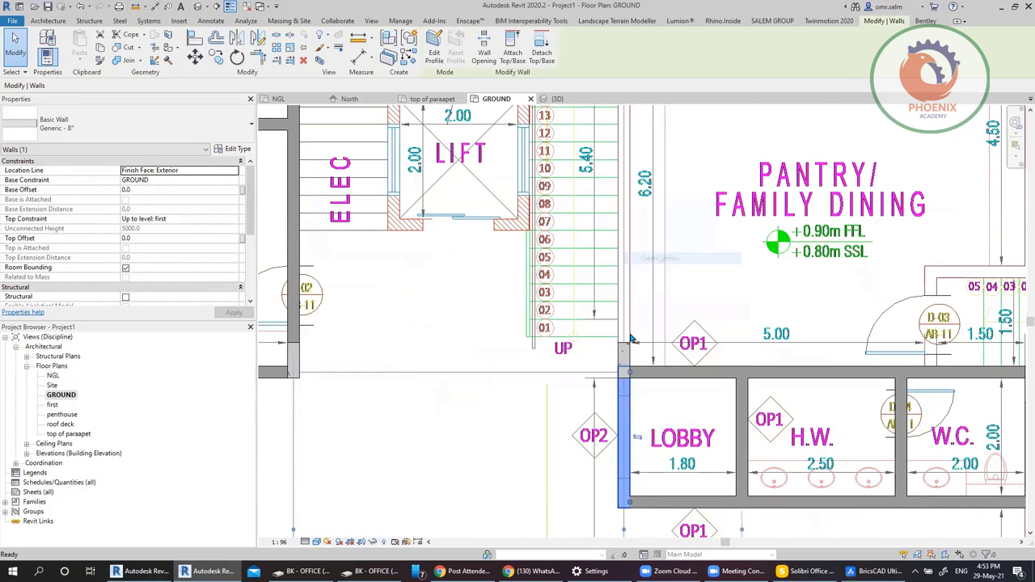
pyautogui.scroll(3, 629, 335)
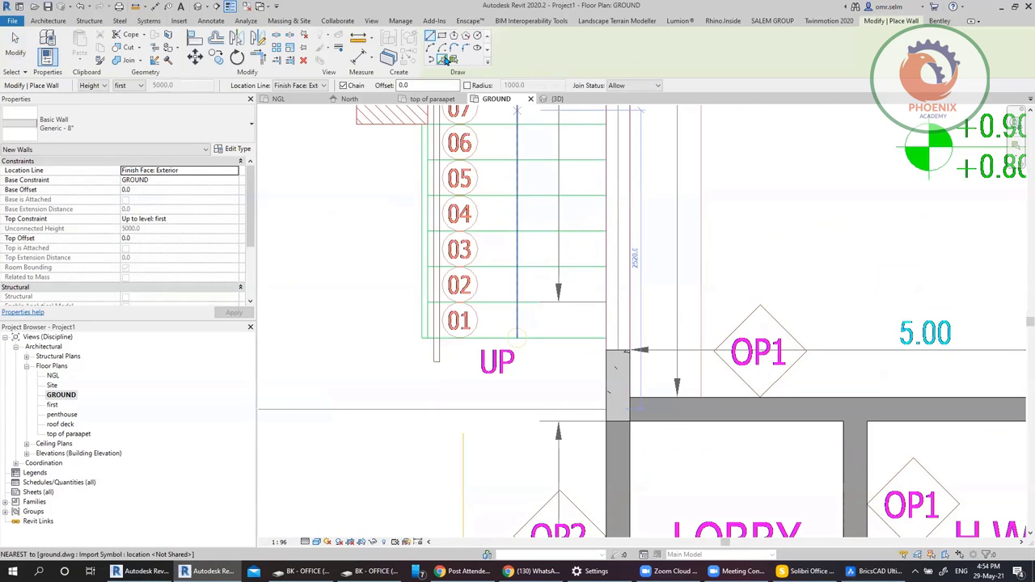
pyautogui.scroll(5, 624, 351)
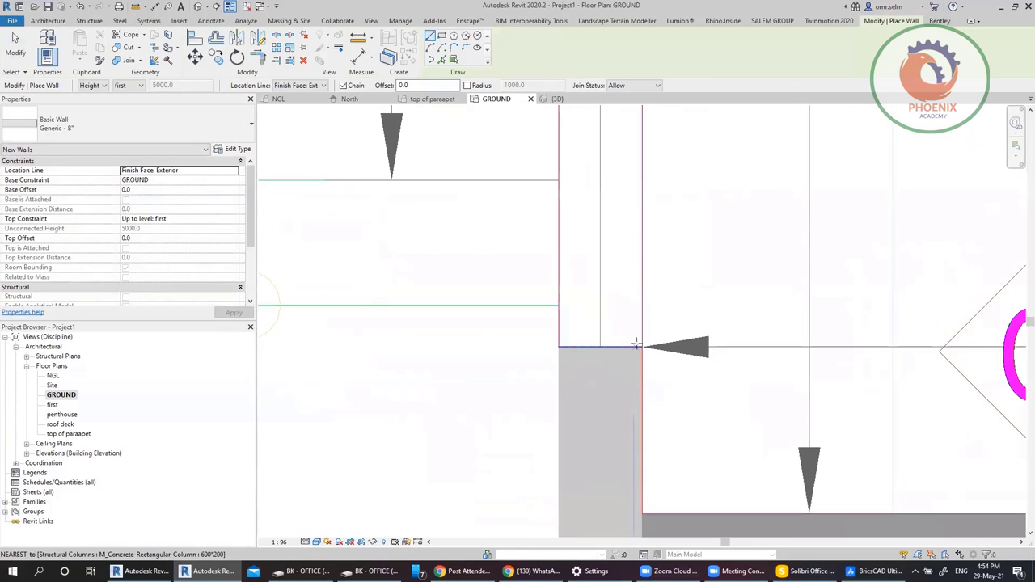
pyautogui.click(636, 345)
pyautogui.scroll(-3, 688, 388)
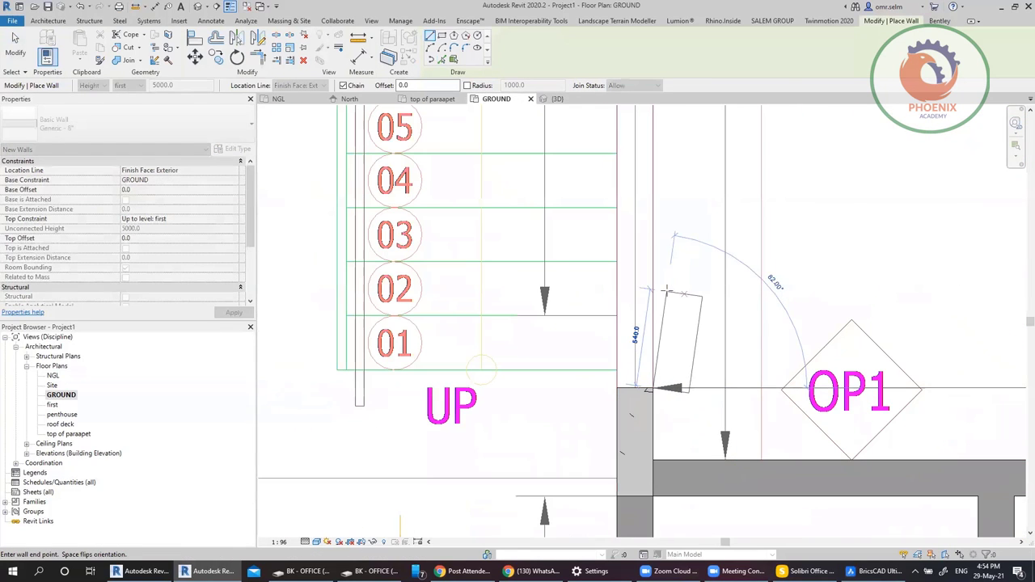
pyautogui.press('Escape')
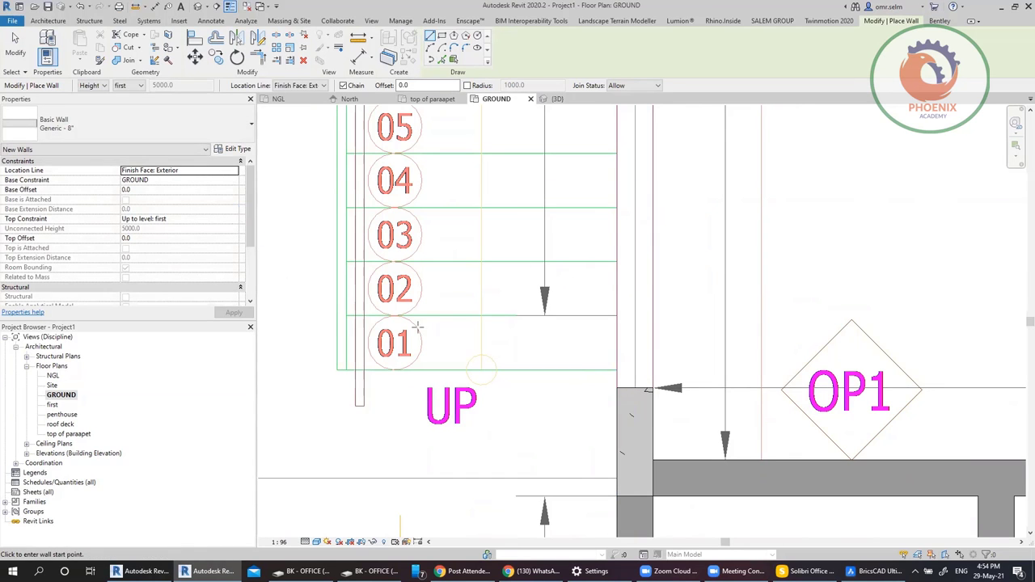
# Step: Draw the wall between the staircase and PANTRY/FAMILY DINING from the column near LOBBY to the column at the outer wall
pyautogui.click(618, 388)
pyautogui.scroll(-3, 624, 484)
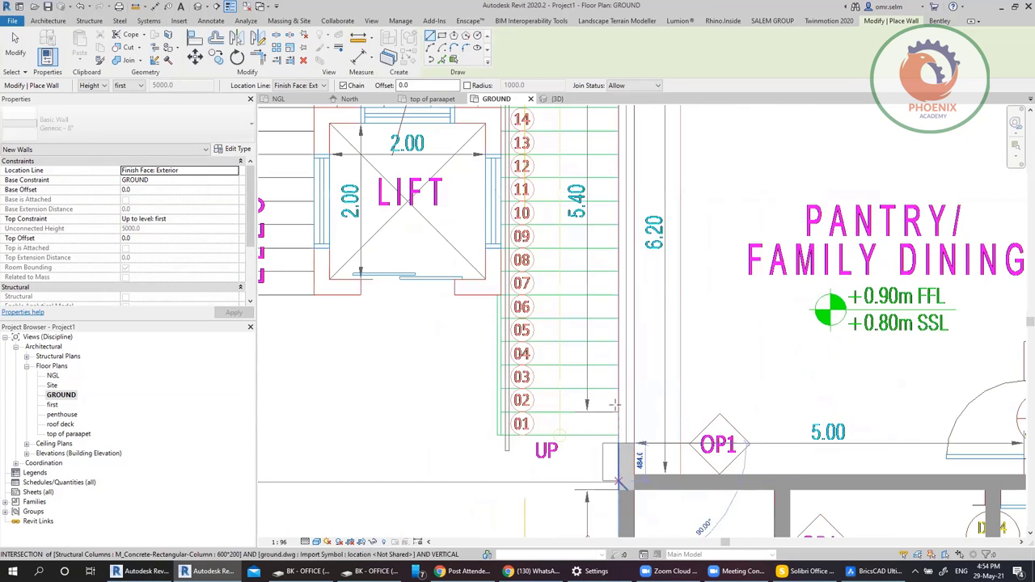
pyautogui.moveTo(618, 260); pyautogui.dragTo(612, 475, button='middle')
pyautogui.click(615, 239)
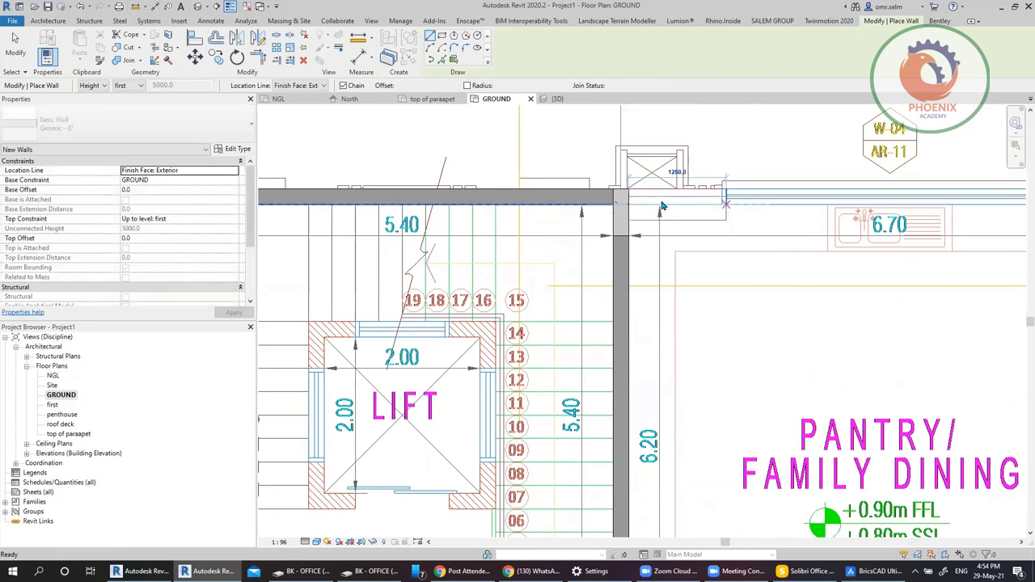
pyautogui.press('Escape')
pyautogui.press('Escape')
# Step: Draw PANTRY/FAMILY DINING's outer wall past window W-04 between the two 600*200 concrete columns
pyautogui.click(628, 189)
pyautogui.scroll(-3, 628, 189)
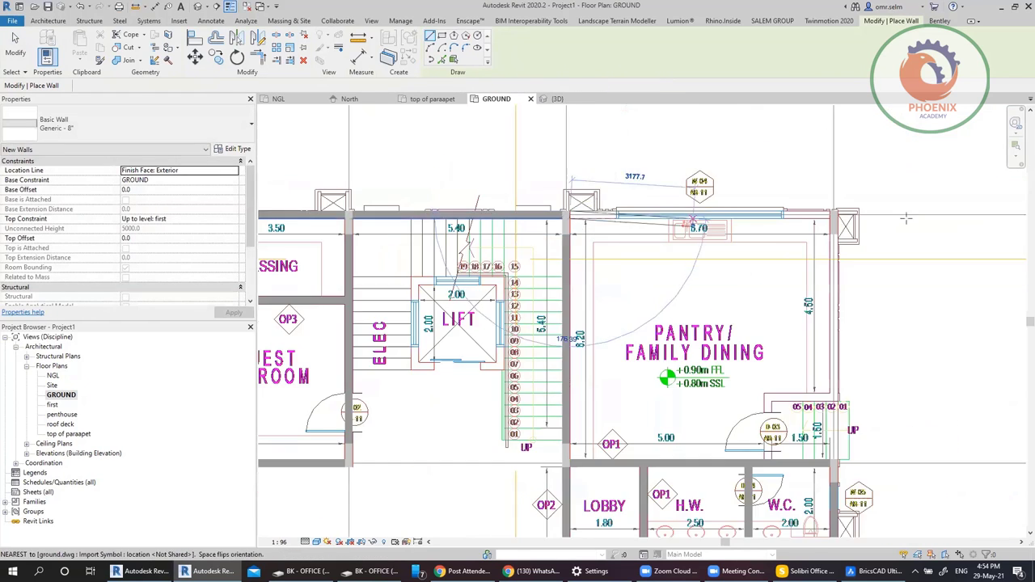
pyautogui.scroll(5, 806, 219)
pyautogui.click(806, 218)
pyautogui.scroll(3, 806, 218)
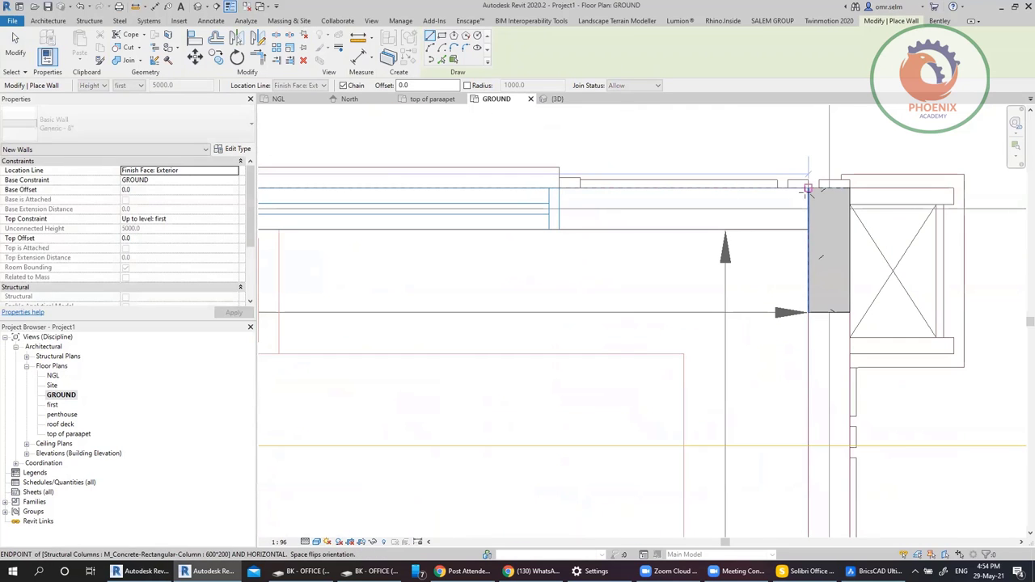
pyautogui.press('Escape')
pyautogui.press('Escape')
# Step: Draw PANTRY/FAMILY DINING's outer side wall from the corner column to the far face of the wall beside the entrance steps
pyautogui.click(808, 312)
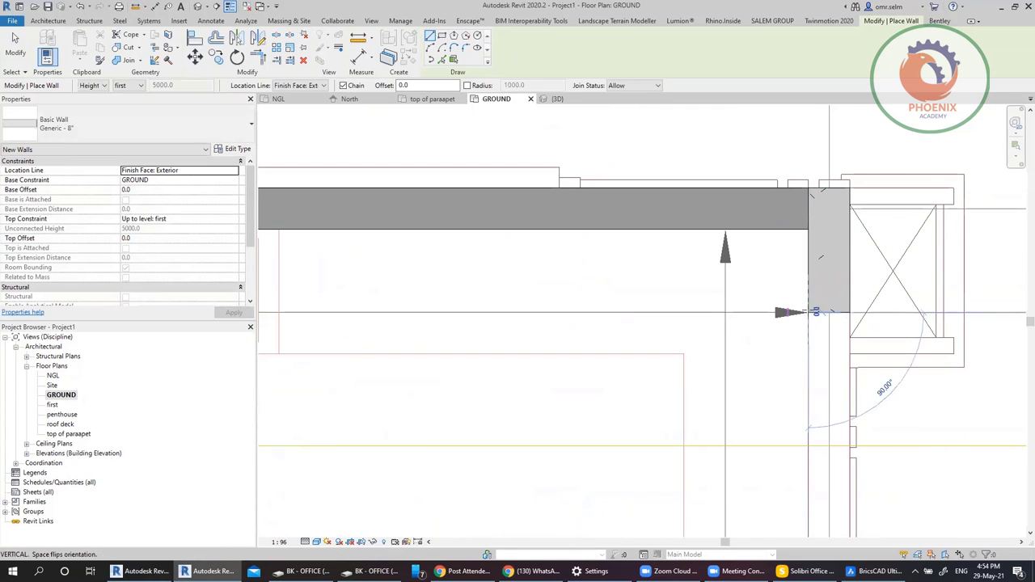
pyautogui.scroll(-2, 796, 165)
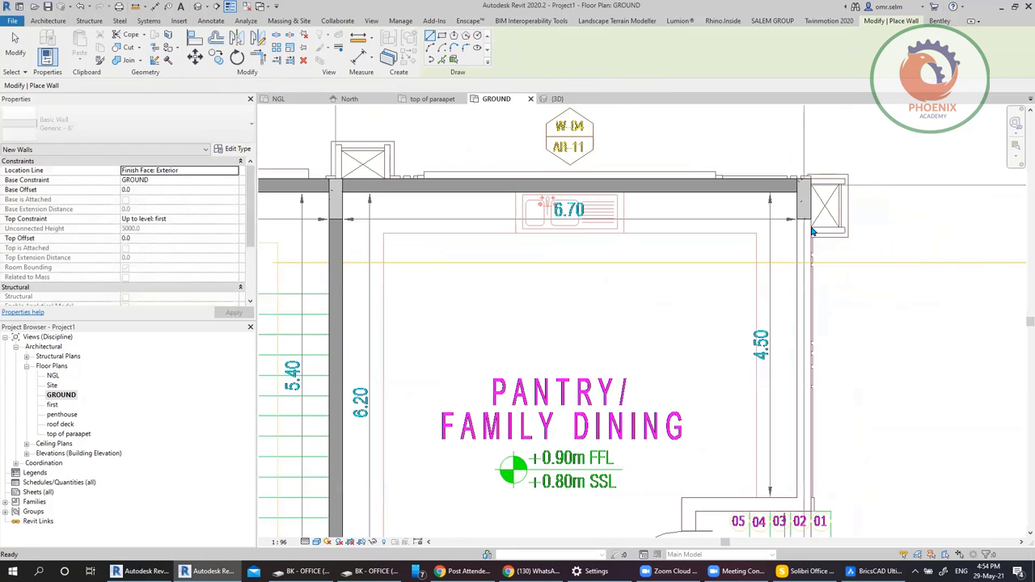
pyautogui.scroll(3, 805, 226)
pyautogui.scroll(-3, 782, 135)
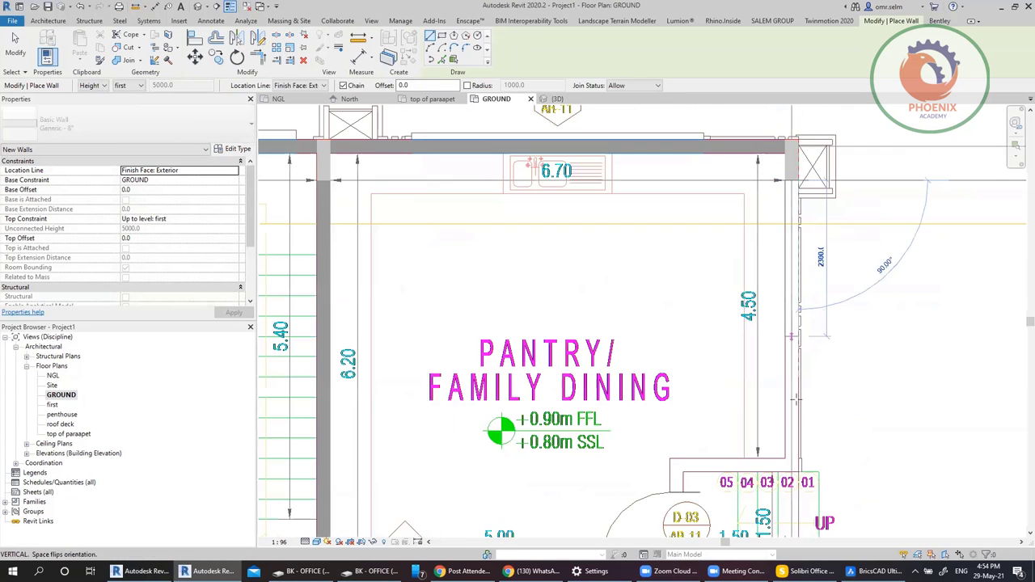
pyautogui.scroll(2, 796, 339)
pyautogui.scroll(-1, 796, 372)
pyautogui.scroll(2, 796, 372)
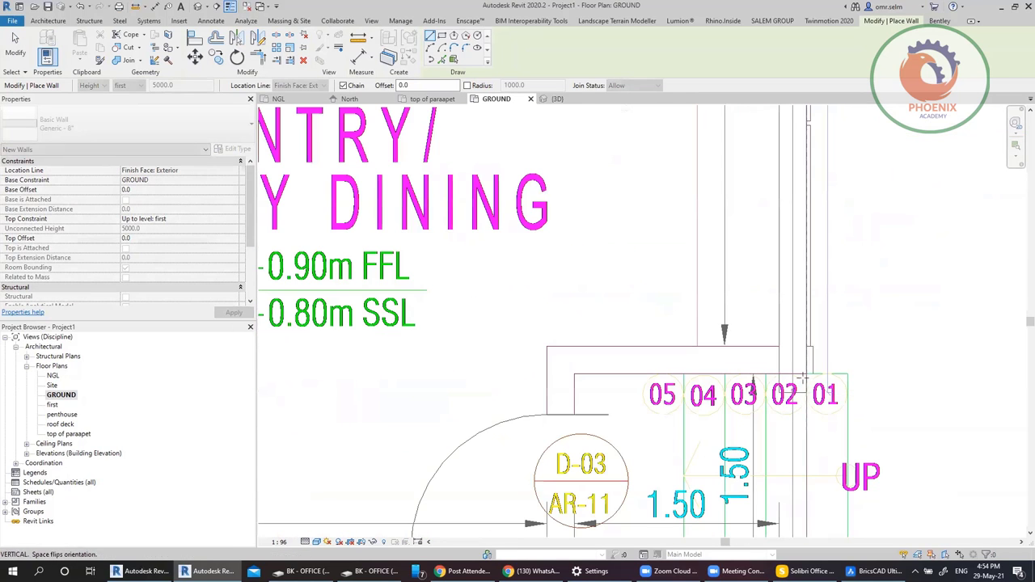
pyautogui.click(794, 377)
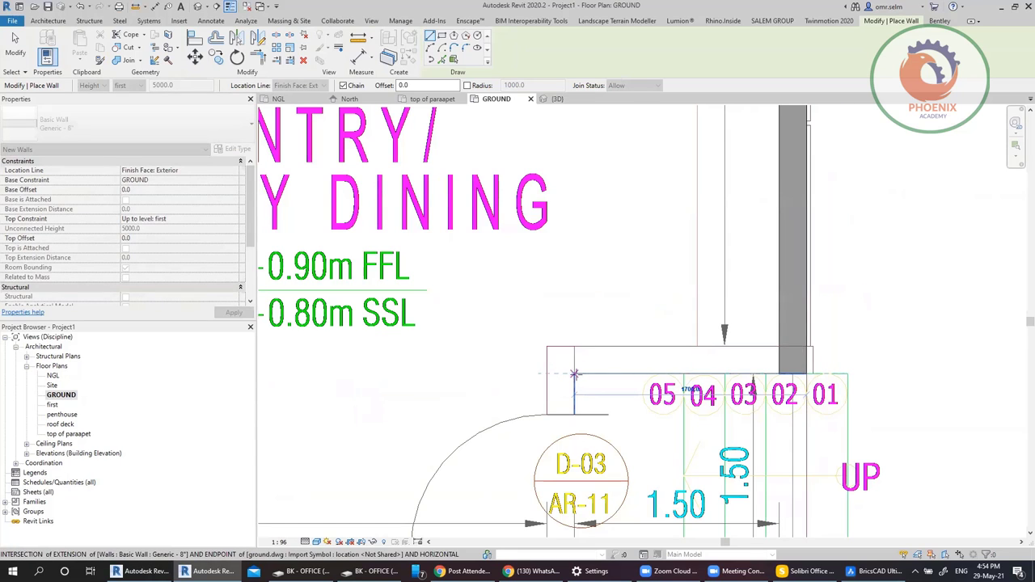
# Step: Continue the wall along the entrance steps and turn it past door D-03 to meet the W.C. wall
pyautogui.click(573, 374)
pyautogui.scroll(-3, 573, 373)
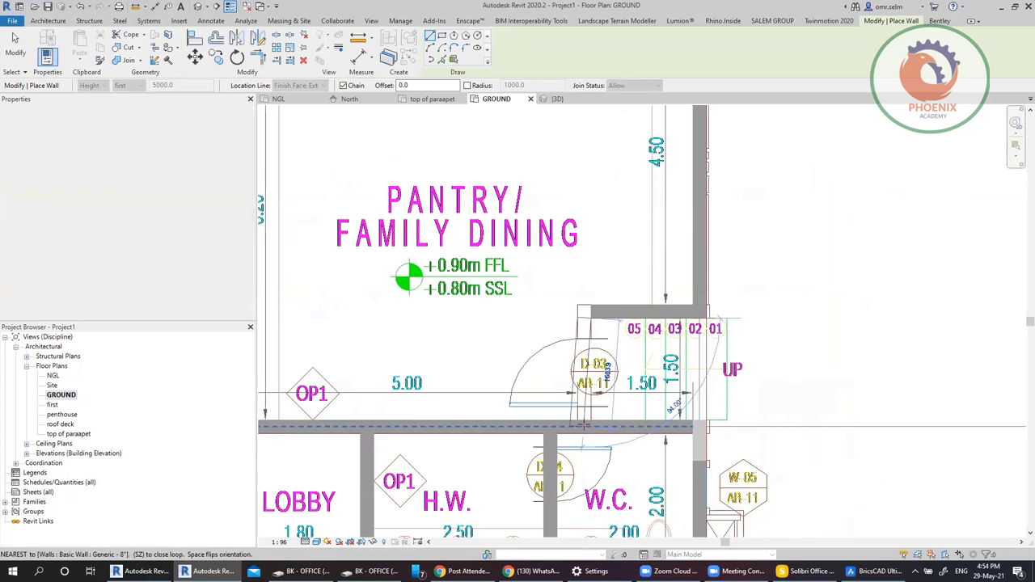
pyautogui.click(591, 420)
pyautogui.press('Escape')
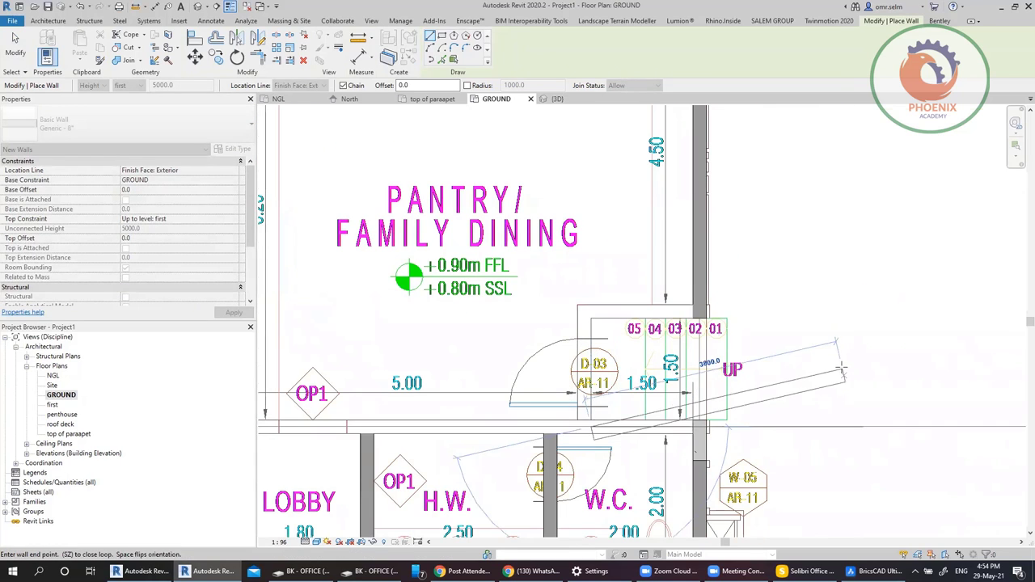
pyautogui.scroll(-3, 843, 373)
pyautogui.scroll(3, 843, 373)
# Step: Draw DINING's outer side wall from the W.C. wall corner to the edge of the 600*200 concrete column
pyautogui.press('w')
pyautogui.press('a')
pyautogui.scroll(-4, 781, 268)
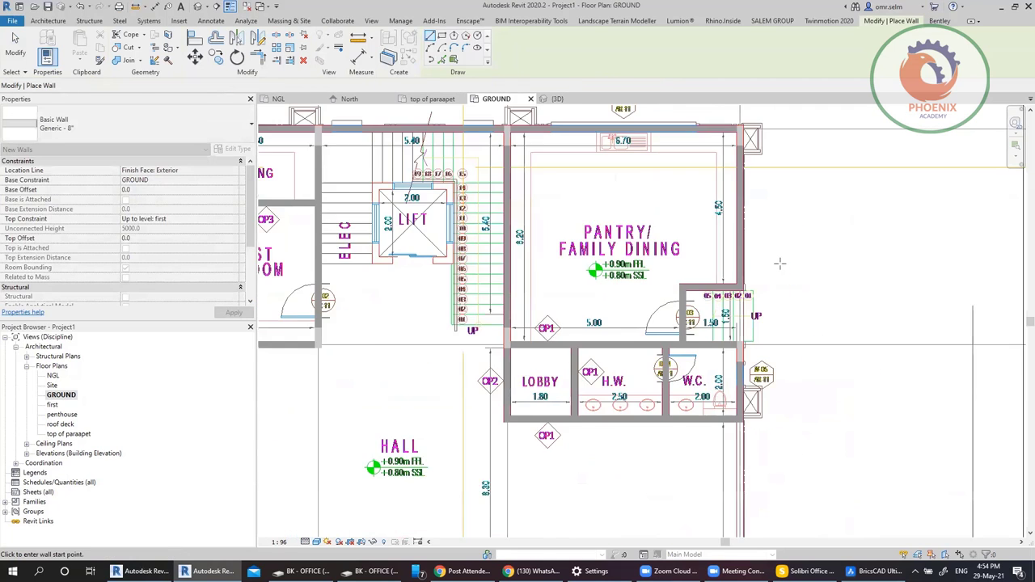
pyautogui.scroll(-4, 780, 263)
pyautogui.scroll(8, 605, 420)
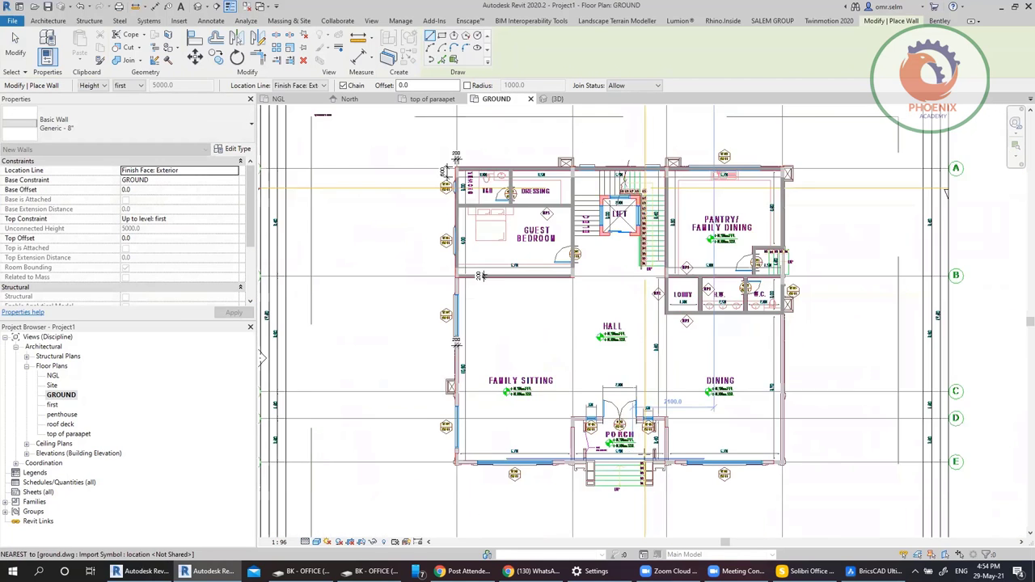
pyautogui.scroll(6, 954, 257)
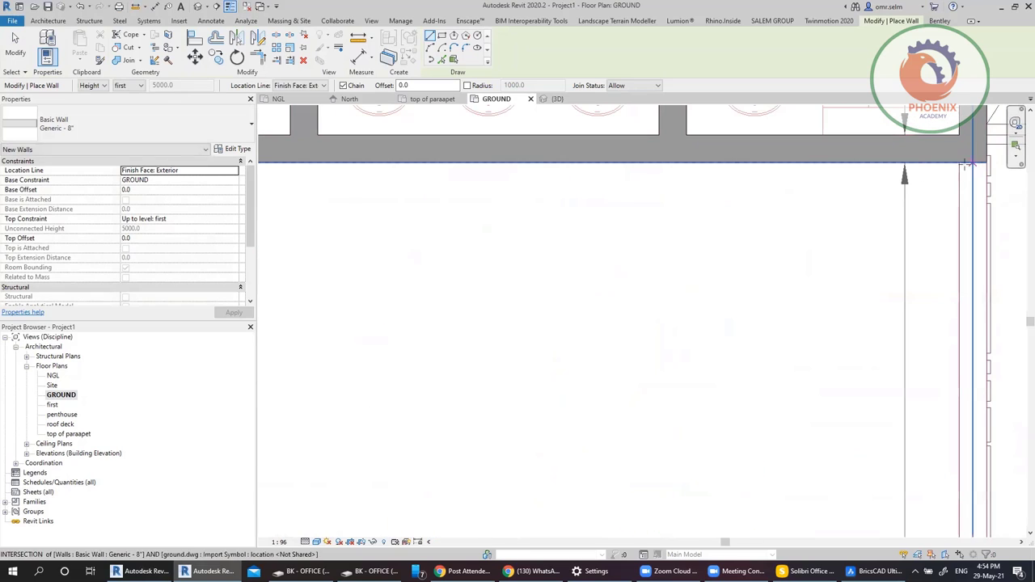
pyautogui.click(979, 166)
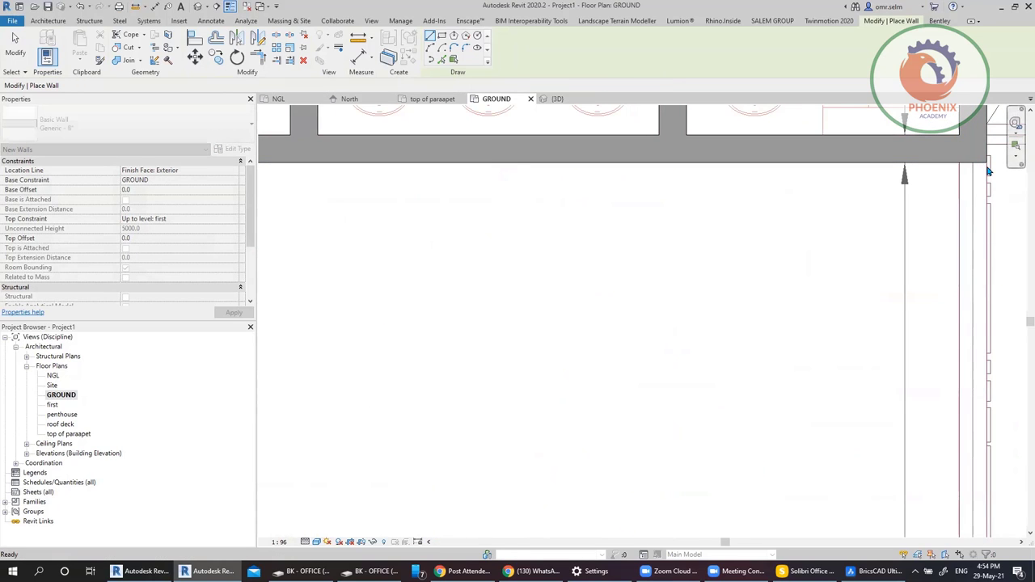
pyautogui.scroll(-5, 954, 186)
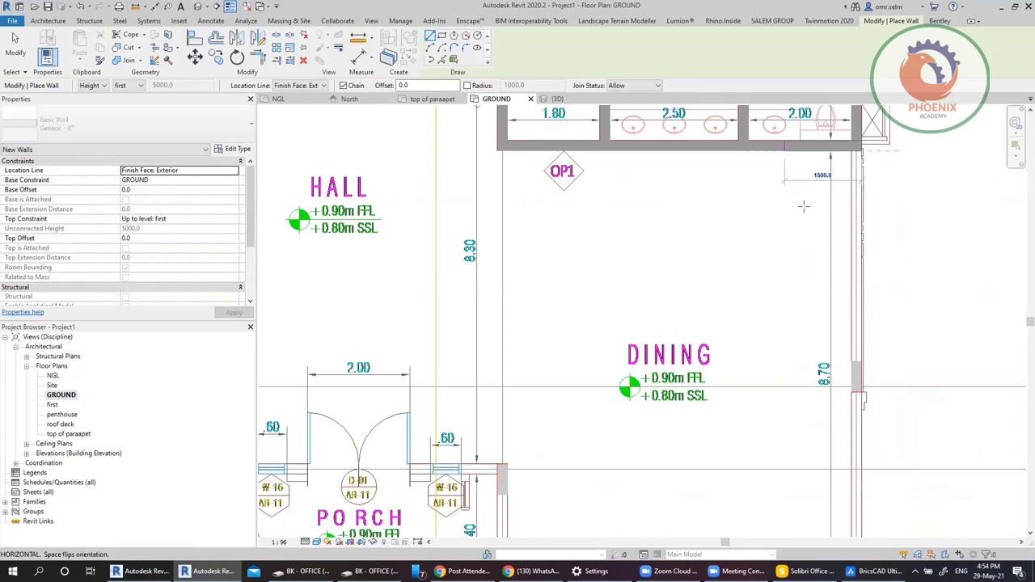
pyautogui.scroll(3, 889, 376)
pyautogui.scroll(3, 869, 382)
pyautogui.click(869, 381)
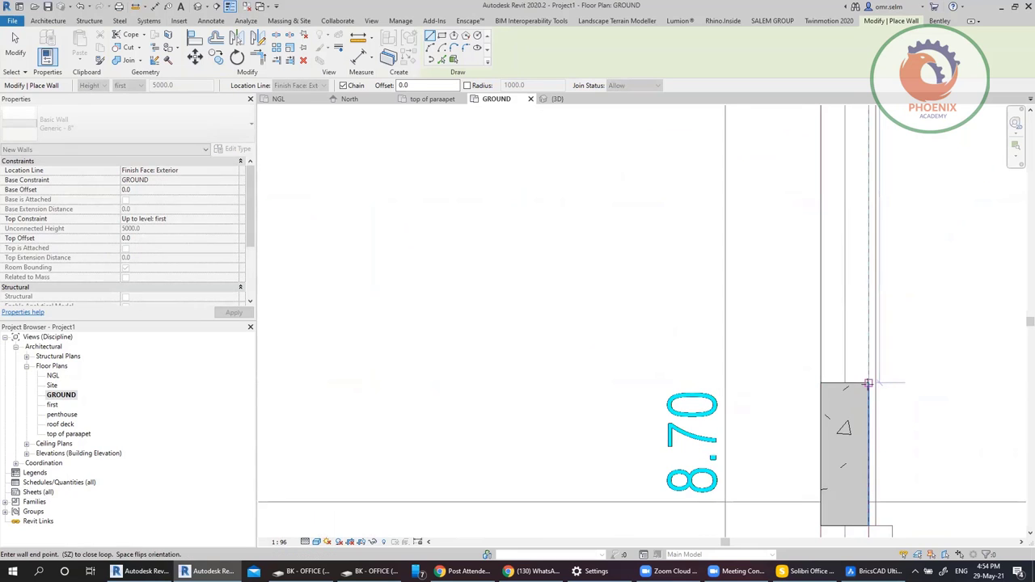
# Step: Draw the rest of DINING's outer side wall from the middle column to the corner column near window W-01
pyautogui.scroll(-3, 865, 312)
pyautogui.scroll(2, 857, 310)
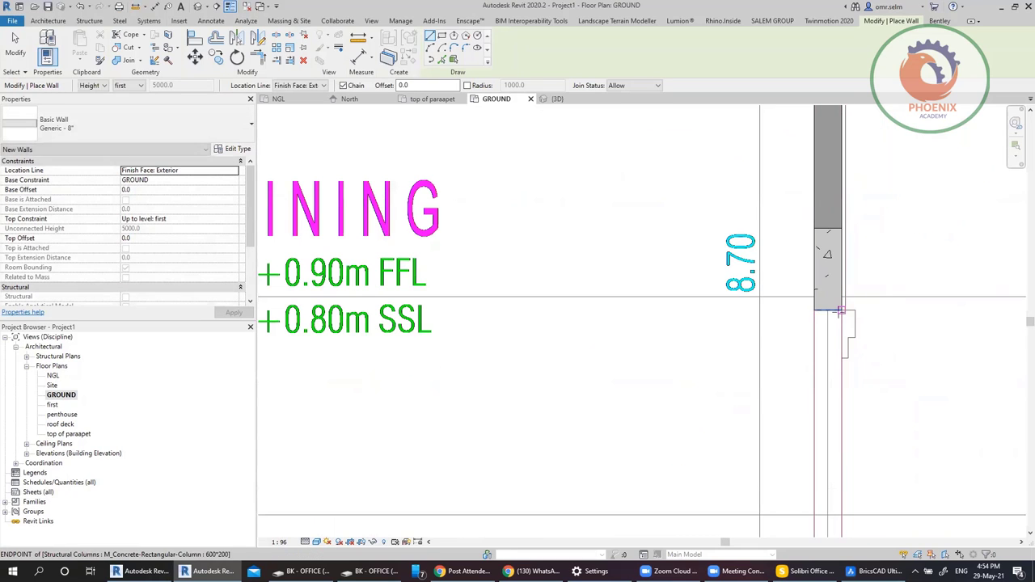
pyautogui.scroll(-3, 841, 258)
pyautogui.scroll(2, 841, 259)
pyautogui.moveTo(877, 448); pyautogui.dragTo(877, 242, button='middle')
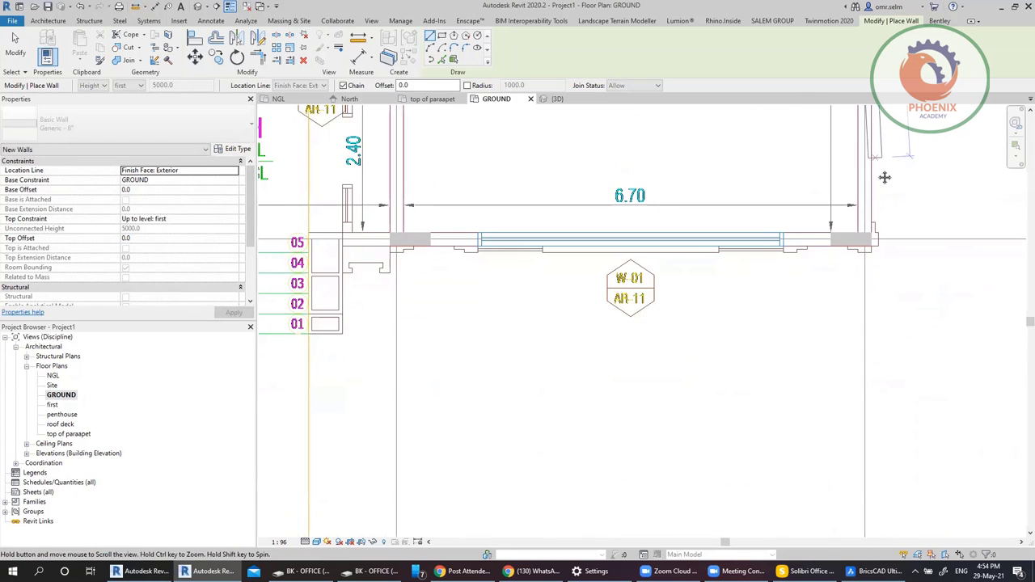
pyautogui.scroll(3, 877, 243)
pyautogui.click(877, 242)
pyautogui.press('Escape')
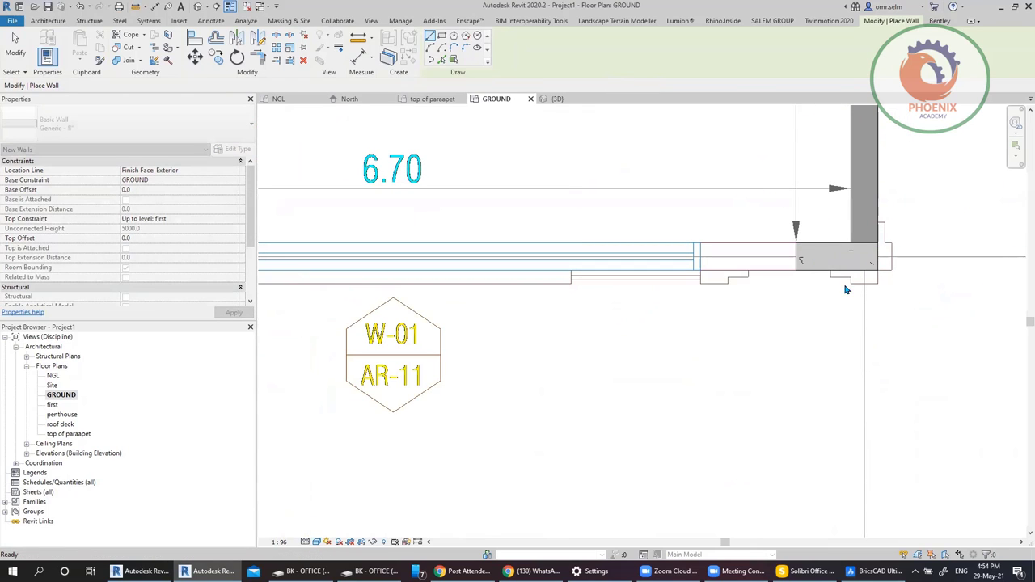
# Step: Draw DINING's outer wall along window W-01 from the corner column to the column near PORCH
pyautogui.click(876, 242)
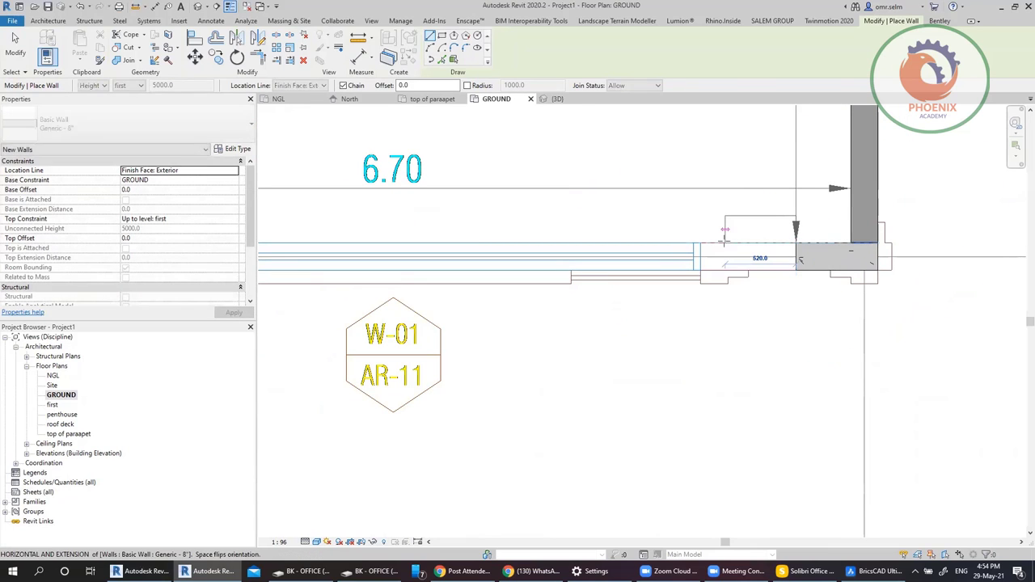
pyautogui.press('Escape')
pyautogui.click(874, 267)
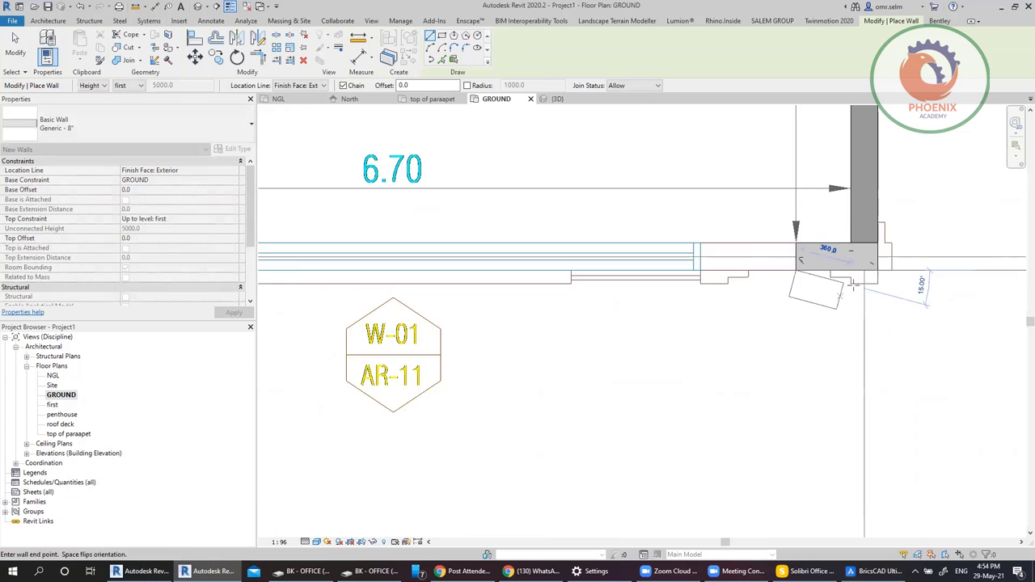
pyautogui.scroll(-2, 855, 283)
pyautogui.scroll(2, 428, 279)
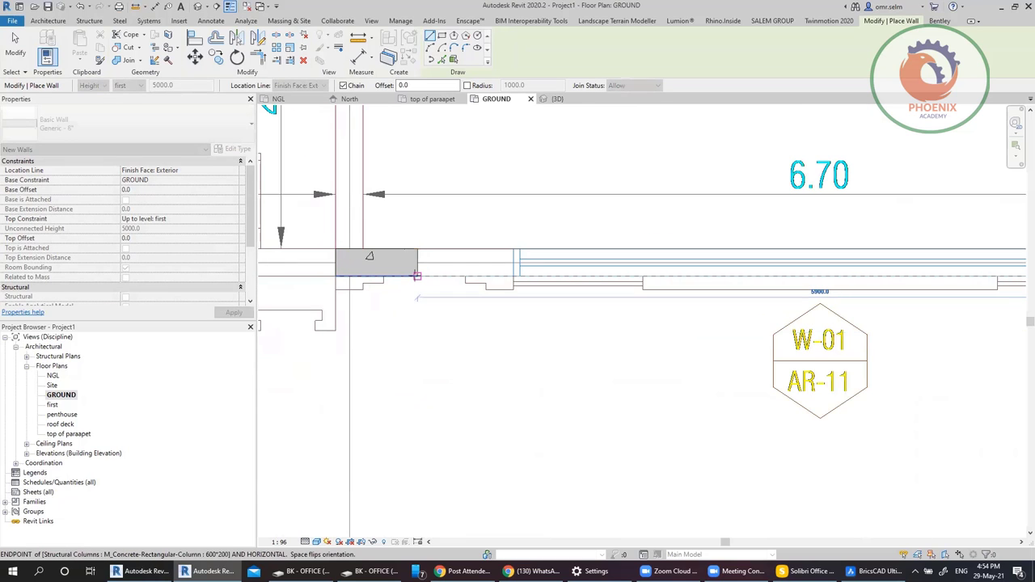
pyautogui.click(415, 260)
pyautogui.press('Escape')
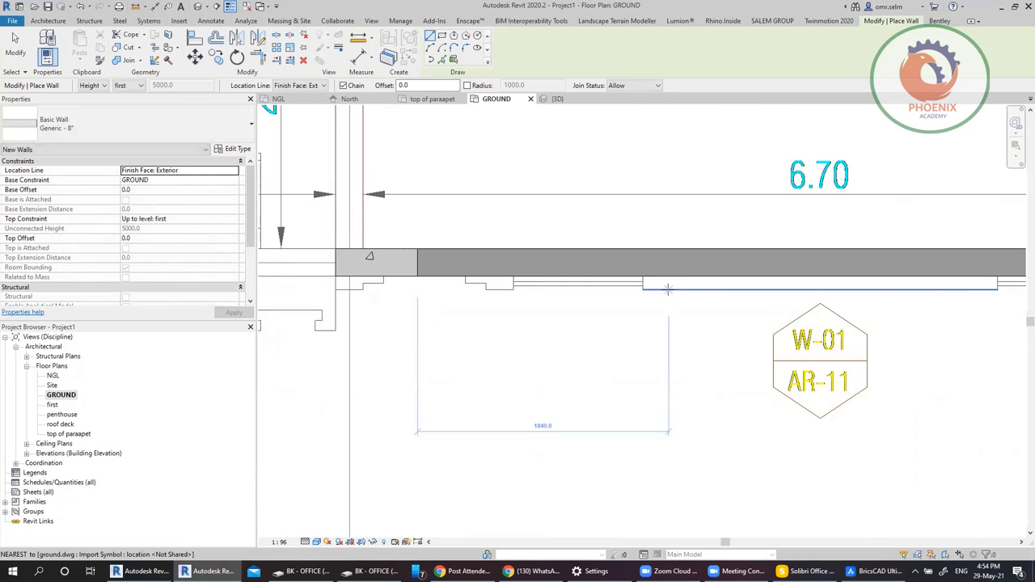
# Step: Leave wall placement and inspect the 600*200 corner column beside PORCH and the adjoining wall along window W-01
pyautogui.scroll(-1, 668, 289)
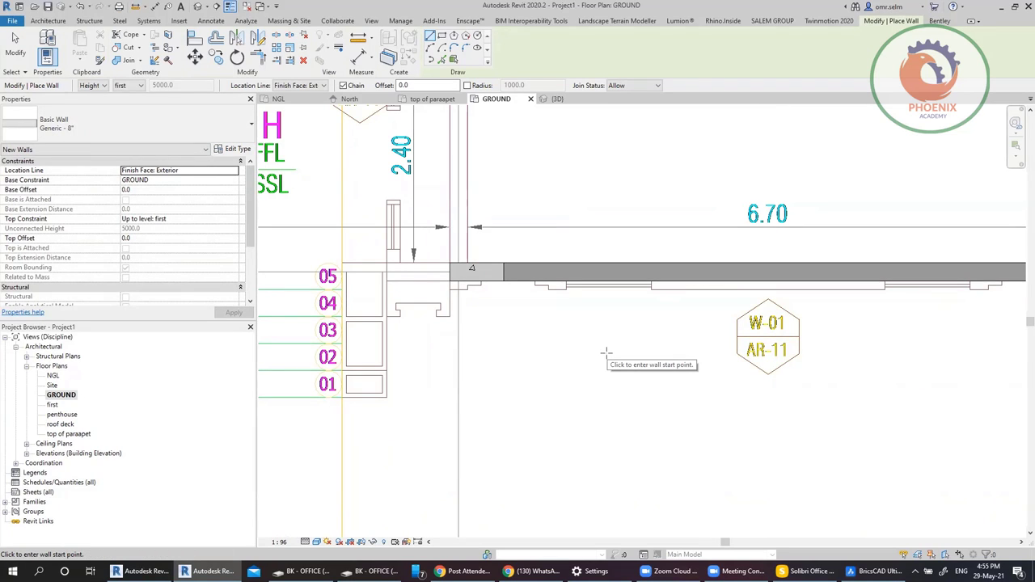
pyautogui.press('Escape')
pyautogui.click(492, 277)
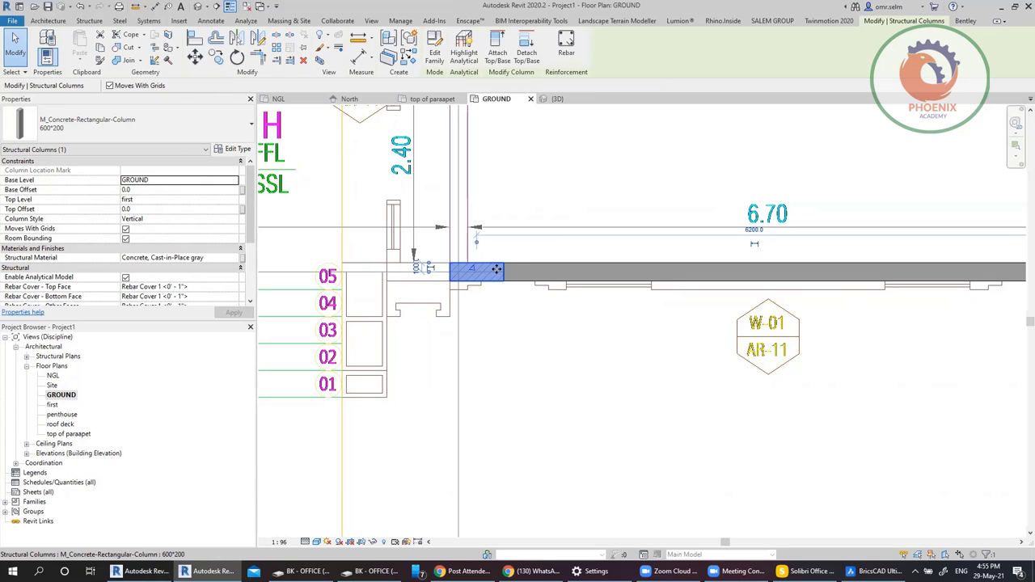
pyautogui.scroll(-3, 505, 291)
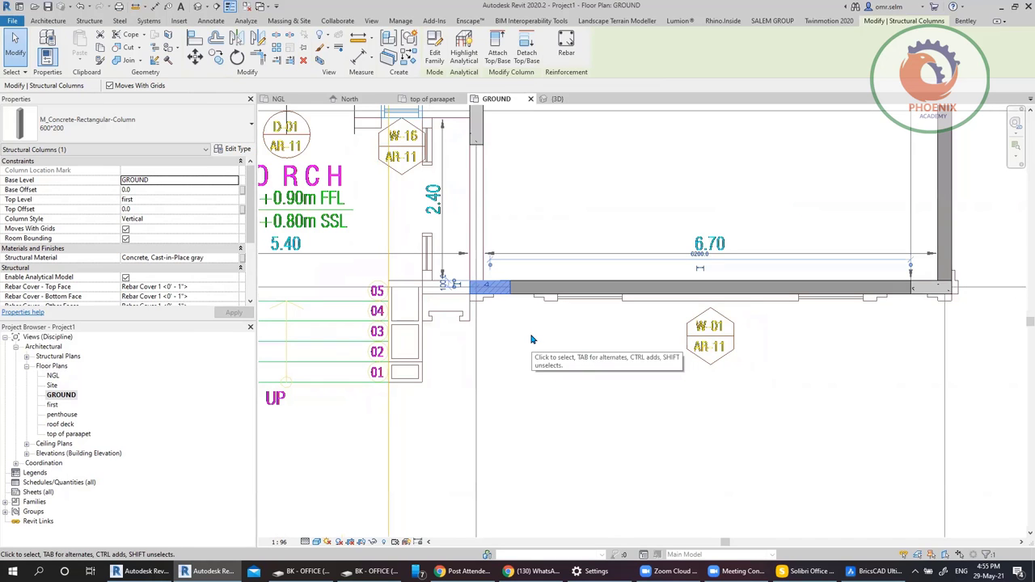
pyautogui.scroll(-1, 575, 342)
pyautogui.moveTo(635, 345); pyautogui.dragTo(678, 397, button='middle')
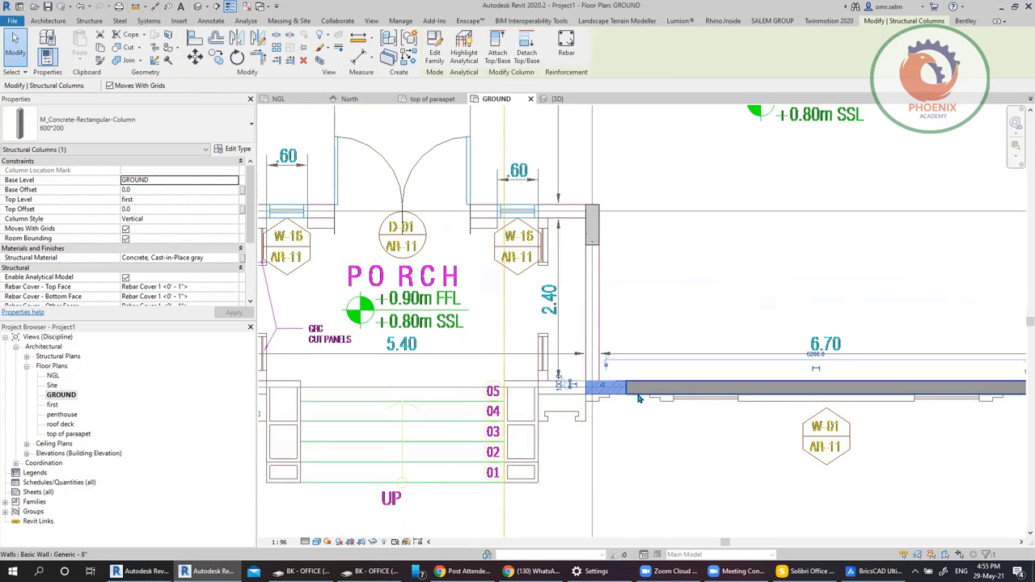
pyautogui.scroll(2, 516, 293)
pyautogui.scroll(-2, 516, 294)
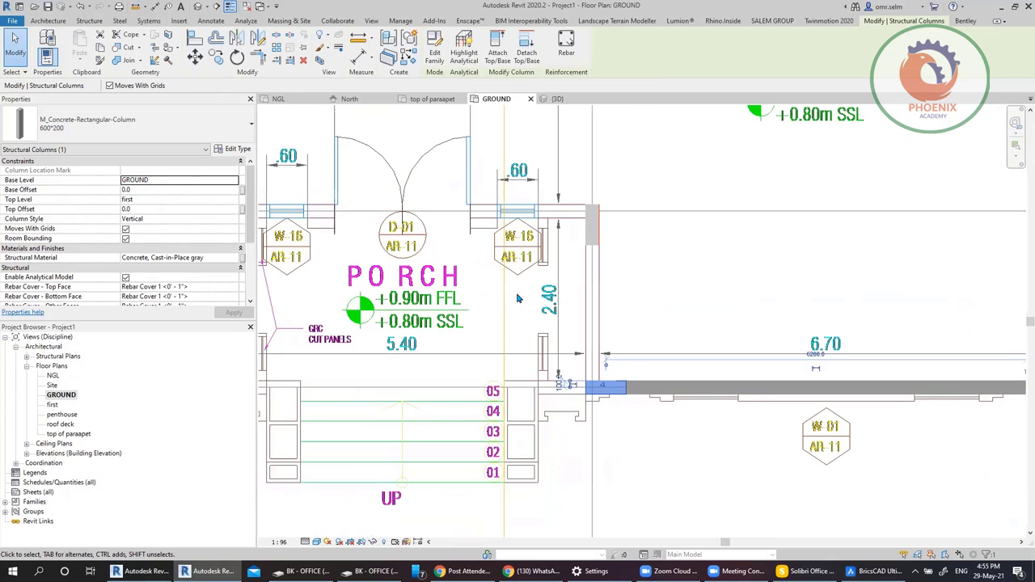
pyautogui.click(671, 390)
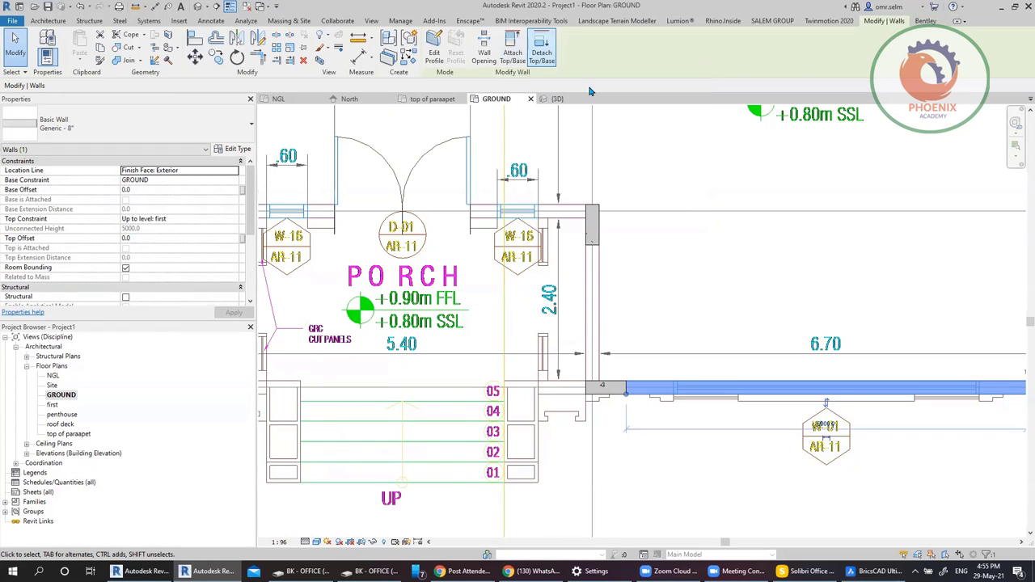
# Step: Place a Single-Flush 36" x 84" door in the wall at D-03 and flip its hinge side to match the linked plan
pyautogui.scroll(-5, 702, 436)
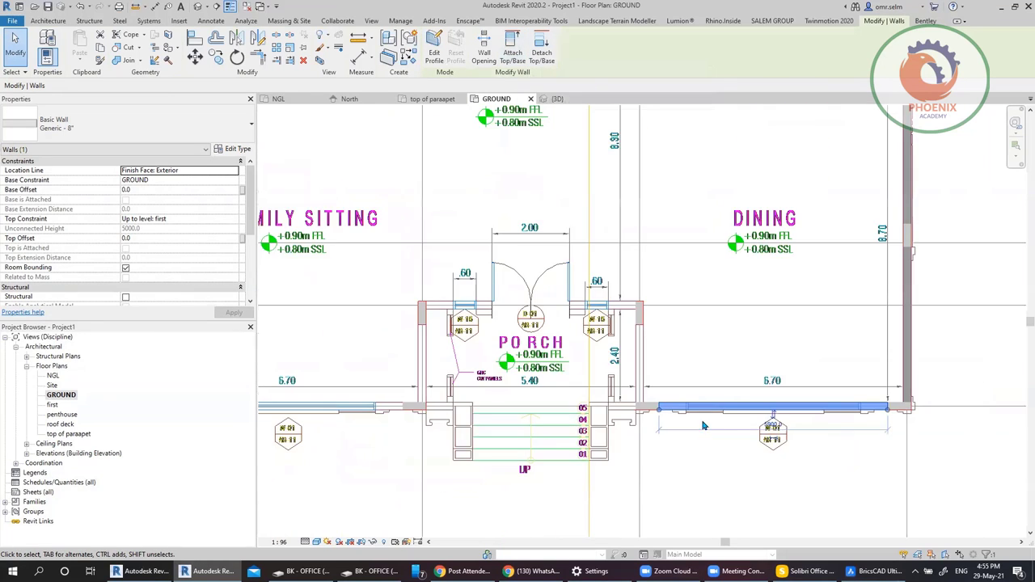
pyautogui.scroll(-1, 664, 432)
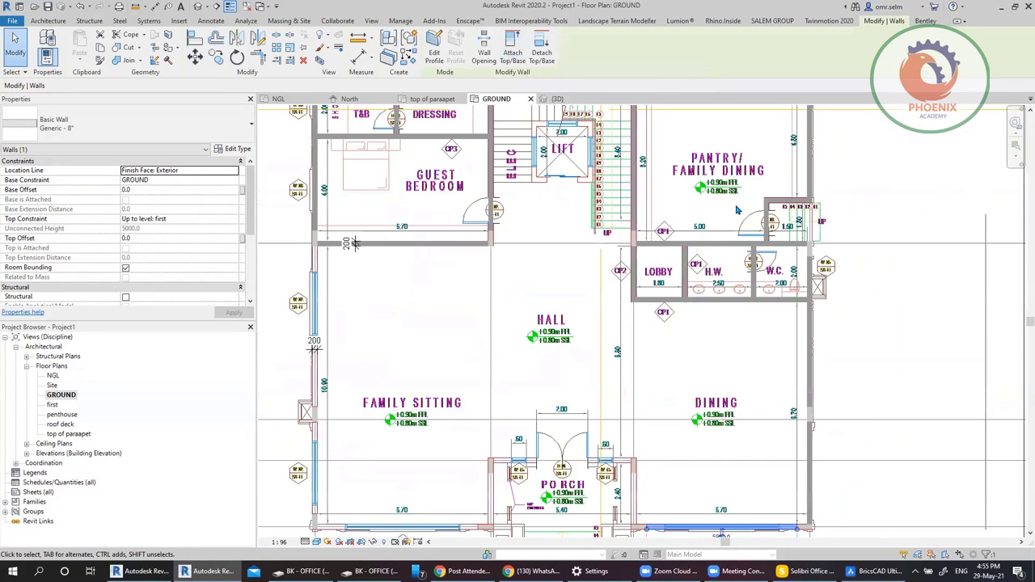
pyautogui.moveTo(727, 218); pyautogui.dragTo(772, 370, button='middle')
pyautogui.scroll(6, 776, 371)
pyautogui.scroll(5, 784, 368)
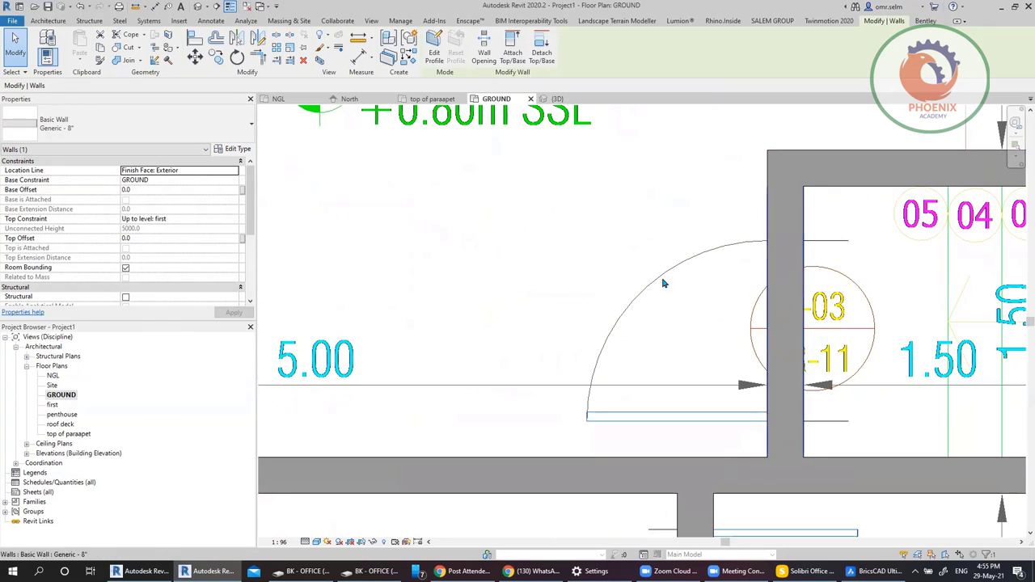
pyautogui.click(61, 22)
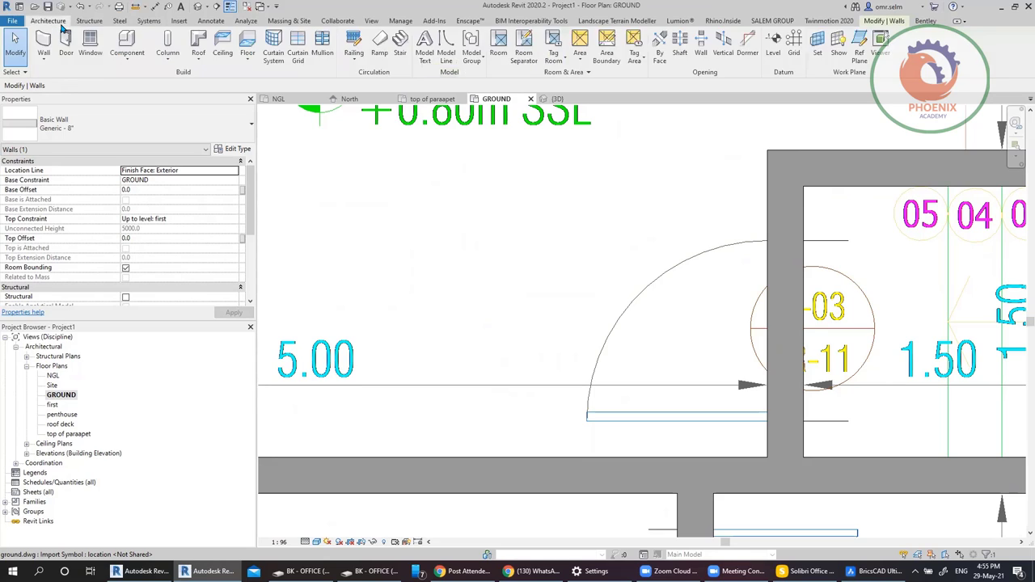
pyautogui.click(65, 45)
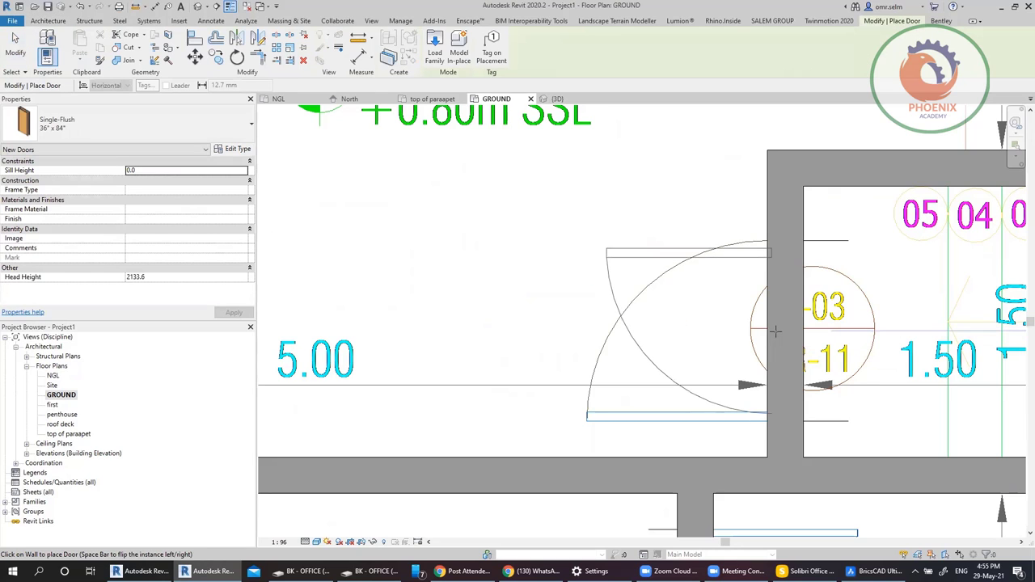
pyautogui.click(774, 331)
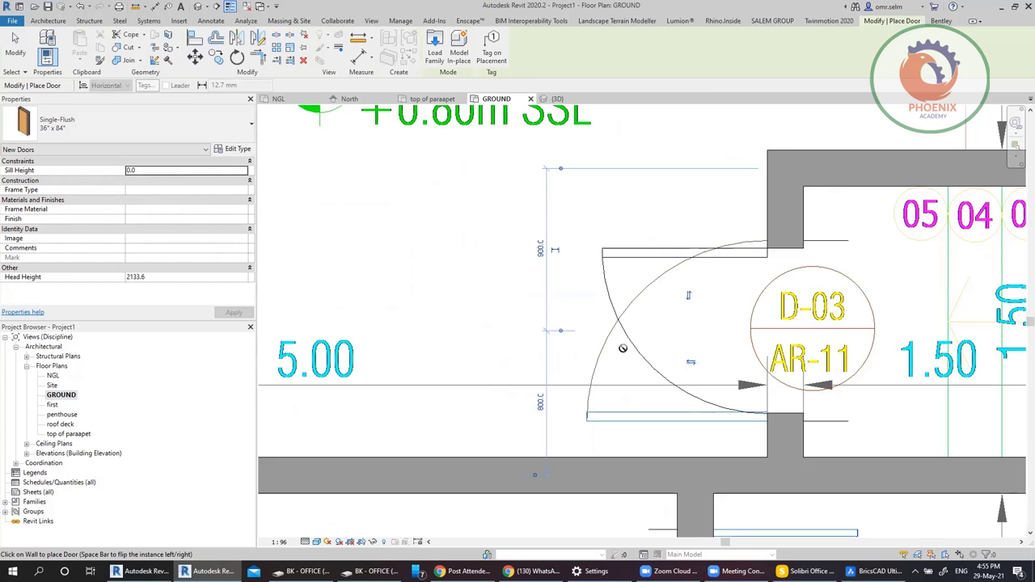
pyautogui.press('Escape')
pyautogui.press('Escape')
pyautogui.click(695, 315)
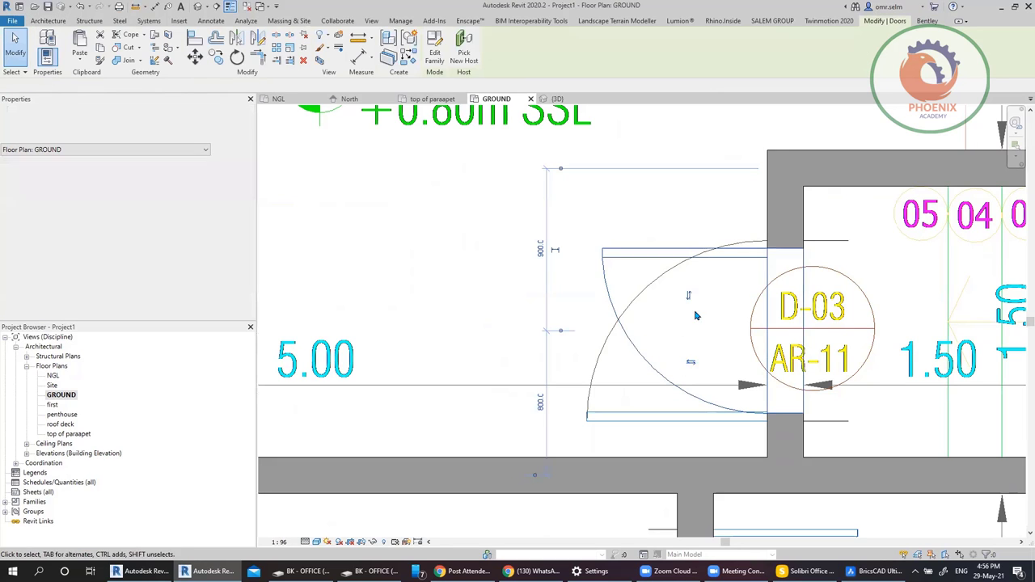
pyautogui.press('space')
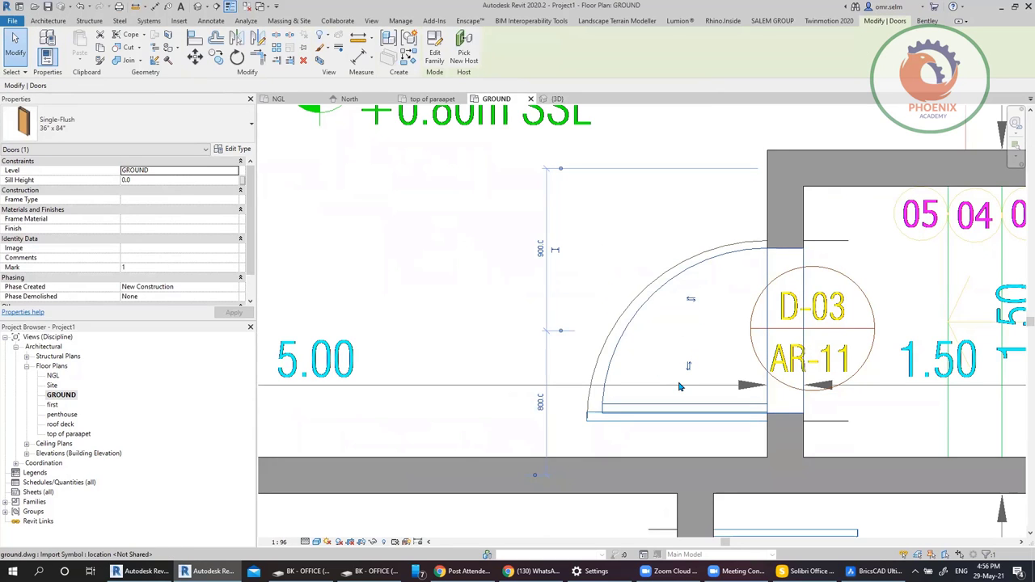
# Step: Add an aligned dimension across the D-03 opening lines of the linked plan, placed beside the door swing
pyautogui.press('d')
pyautogui.press('i')
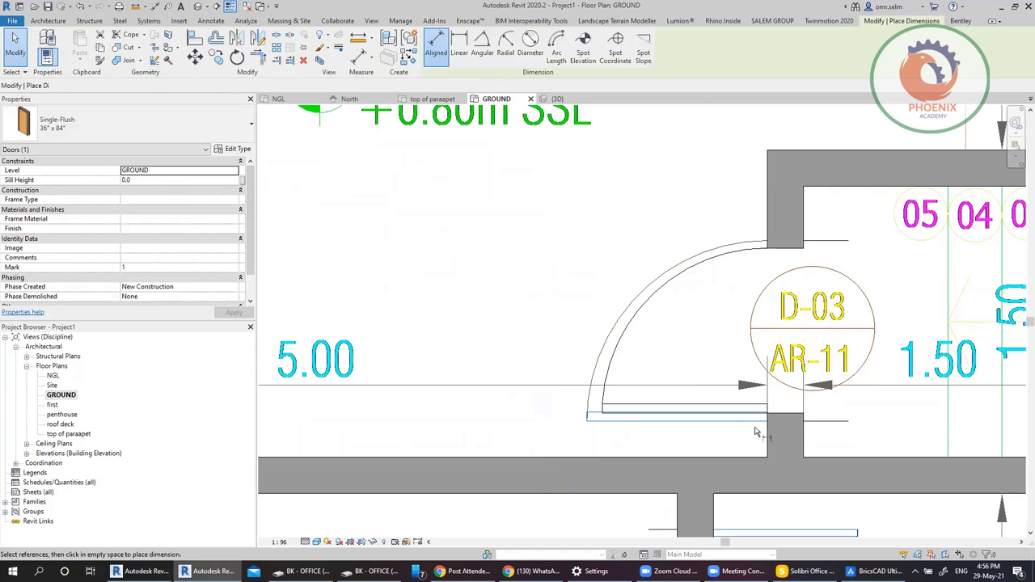
pyautogui.click(792, 243)
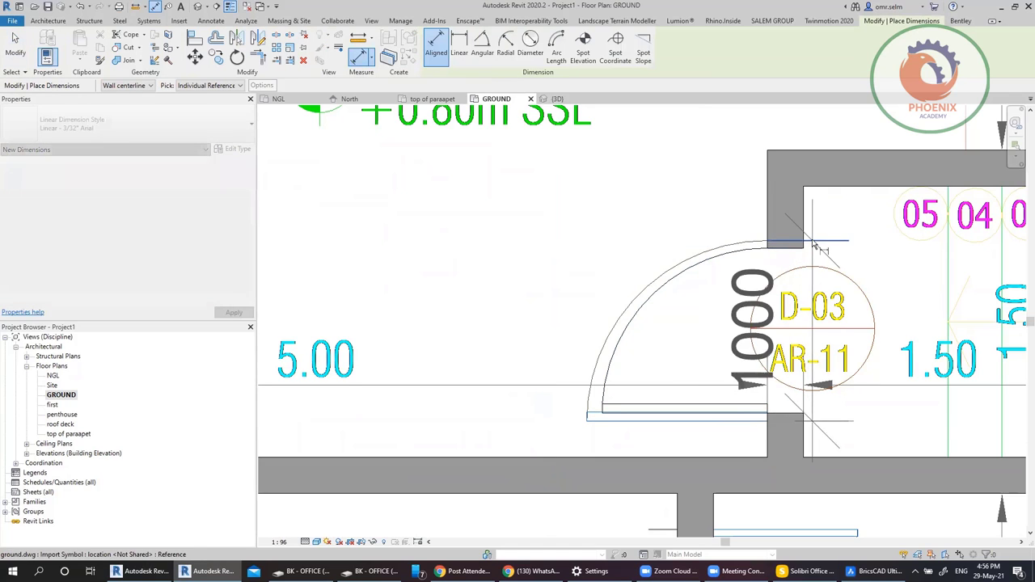
pyautogui.click(485, 233)
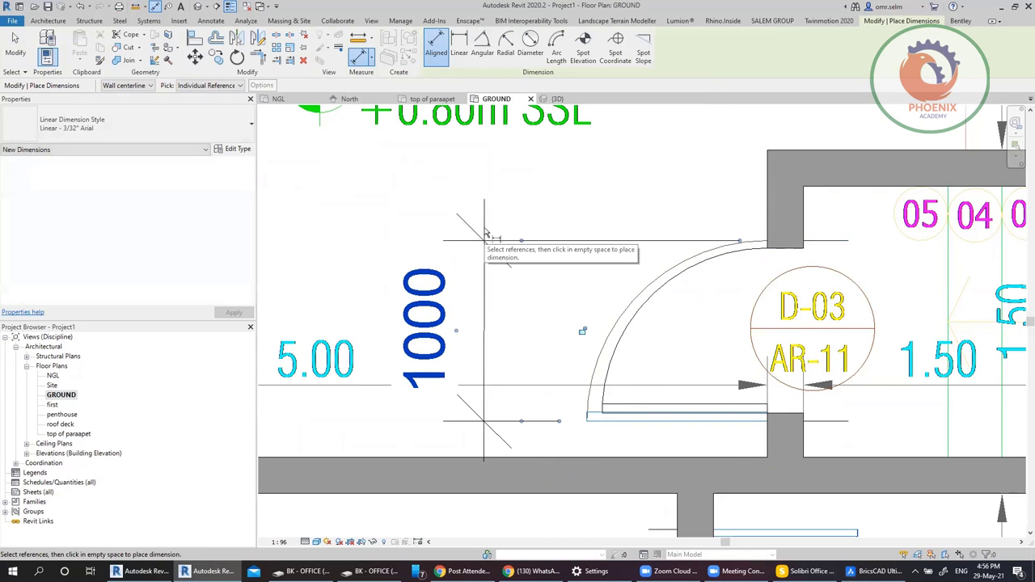
pyautogui.press('Escape')
pyautogui.press('Escape')
# Step: Set the D-03 door type's width to 1000, duplicate it as 1000*2100, and set the new type's height to 2100
pyautogui.click(632, 315)
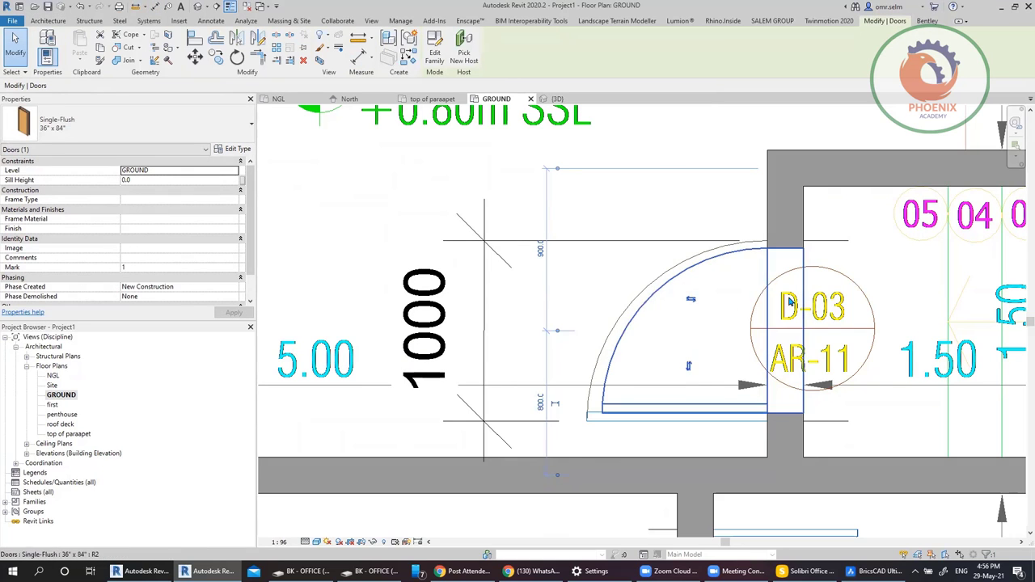
pyautogui.click(232, 150)
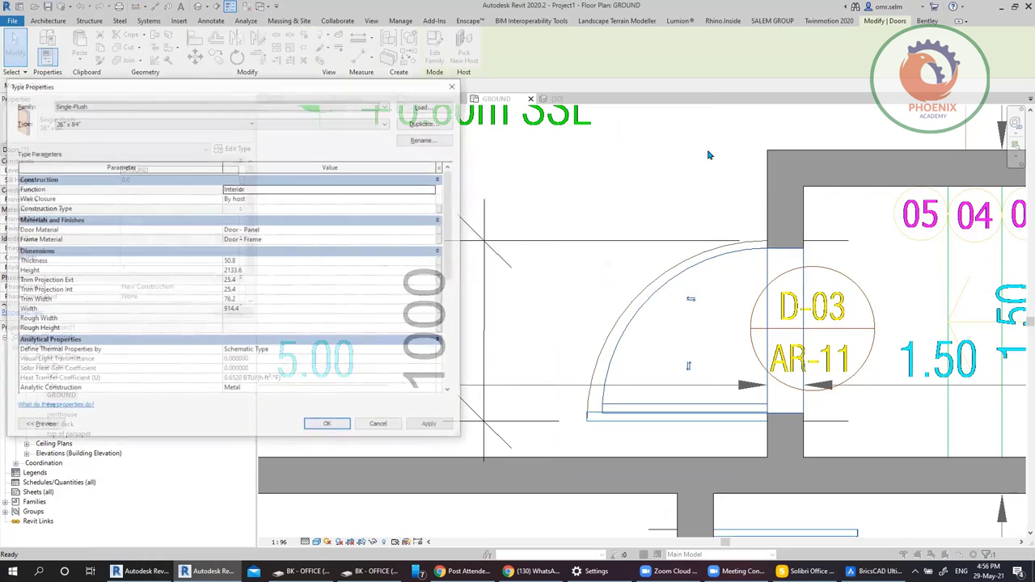
pyautogui.click(300, 309)
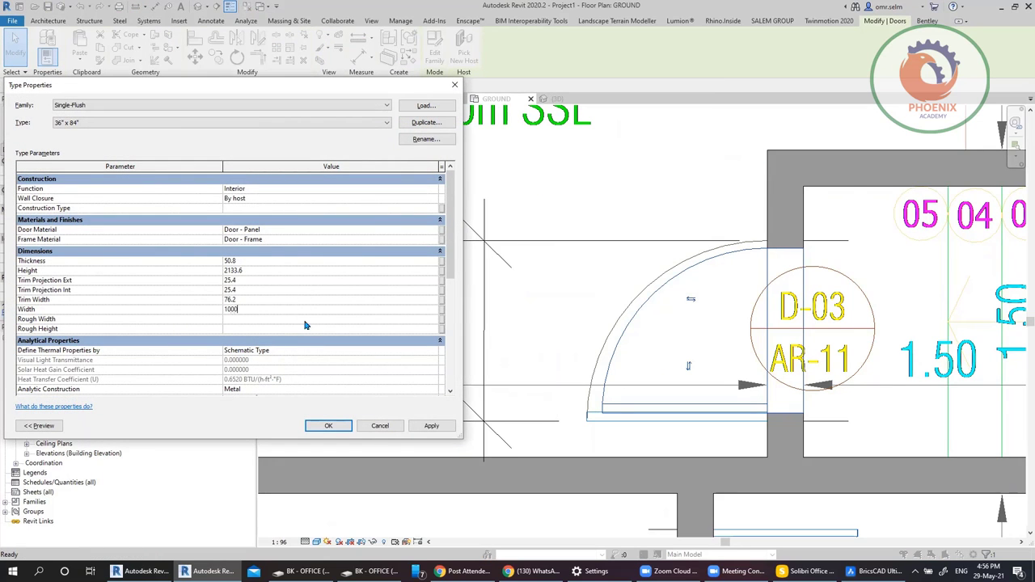
pyautogui.click(426, 123)
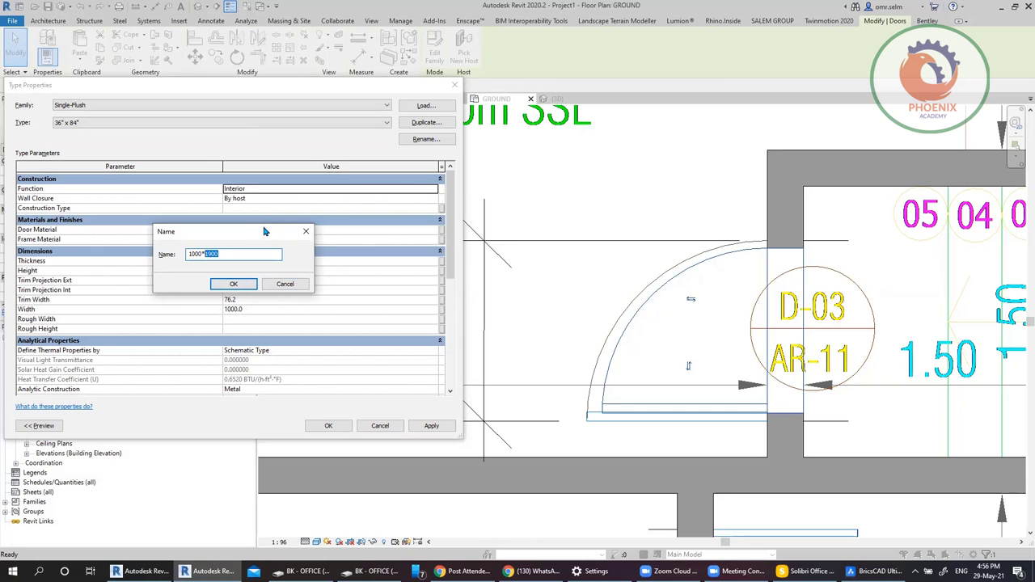
pyautogui.moveTo(264, 232); pyautogui.dragTo(354, 198)
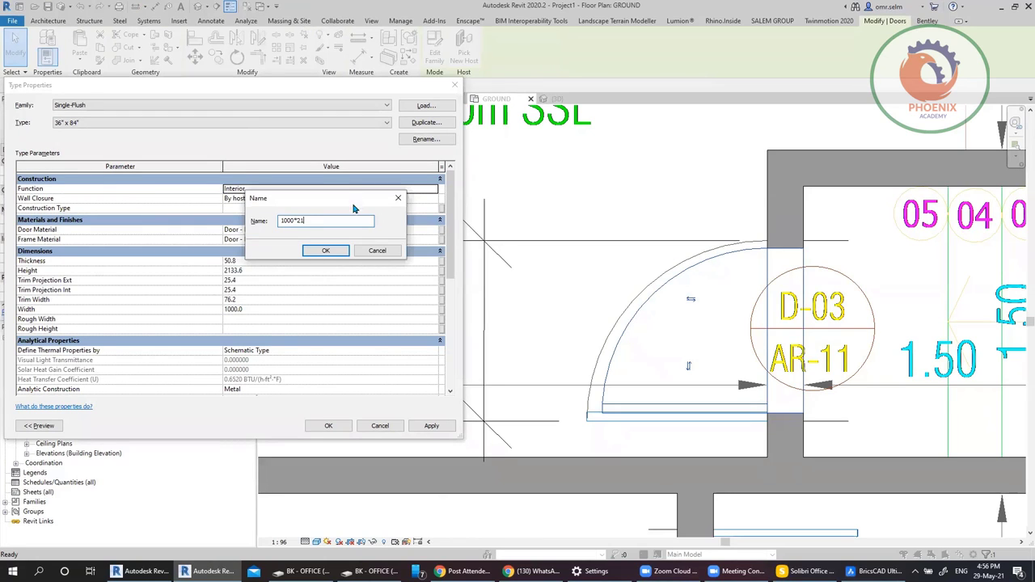
pyautogui.click(326, 250)
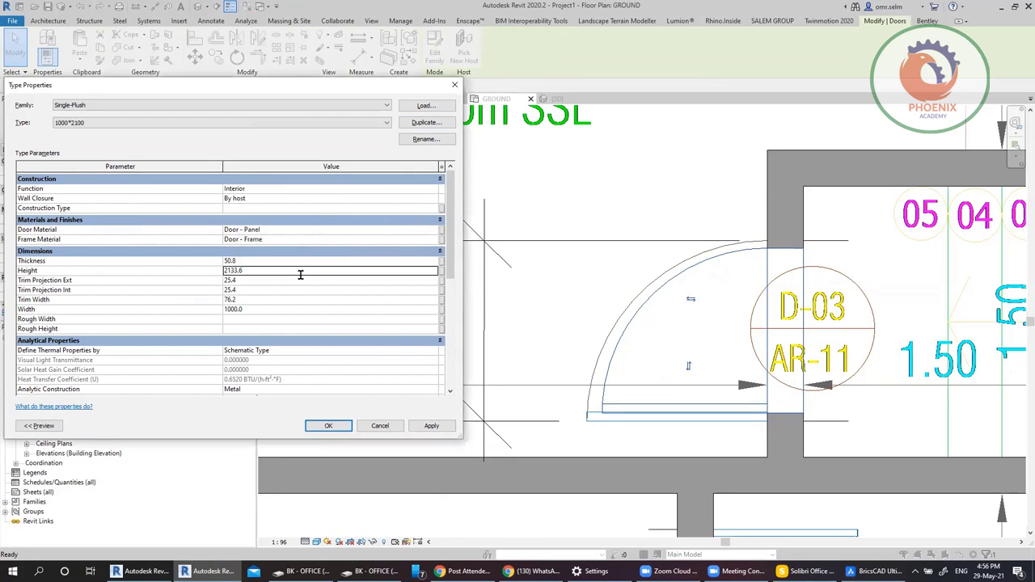
pyautogui.click(300, 272)
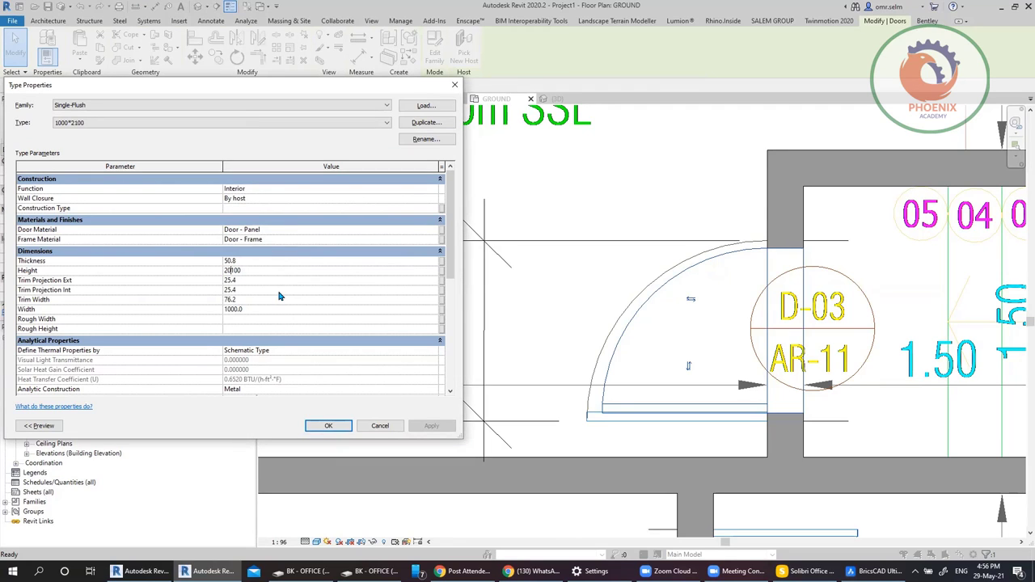
pyautogui.click(328, 426)
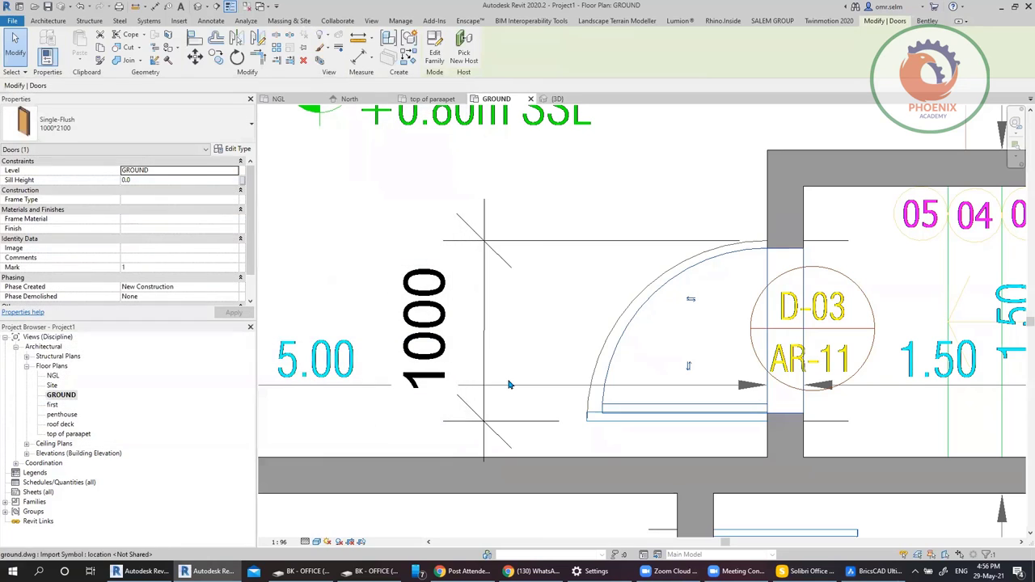
# Step: Create a similar 1000*2100 Single-Flush door in the GUEST BEDROOM wall at D-02, matching the plan's swing
pyautogui.rightClick(643, 296)
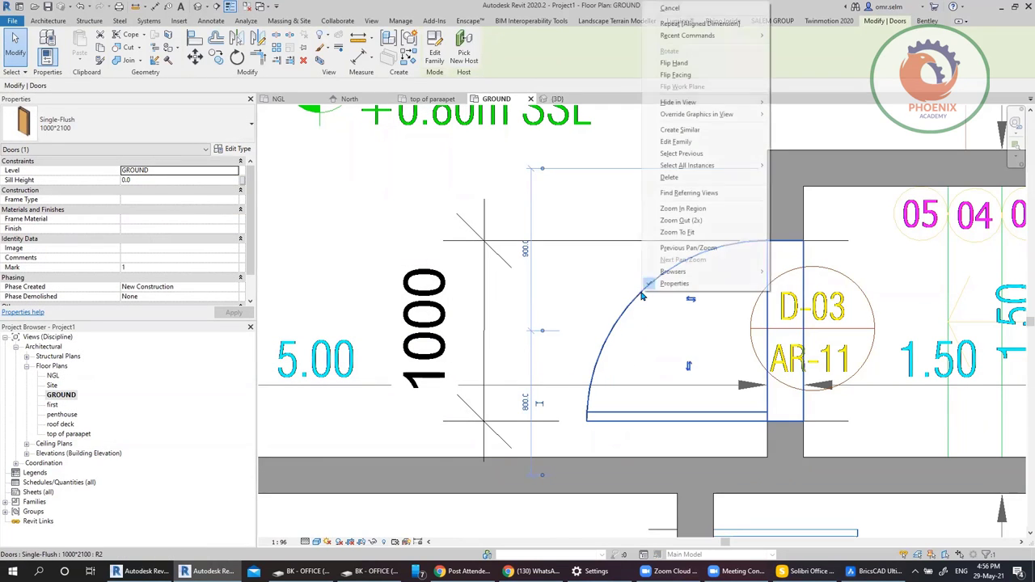
pyautogui.click(689, 130)
pyautogui.scroll(-2, 735, 298)
pyautogui.scroll(-2, 735, 297)
pyautogui.moveTo(265, 309); pyautogui.dragTo(687, 380, button='middle')
pyautogui.scroll(1, 655, 377)
pyautogui.scroll(2, 655, 378)
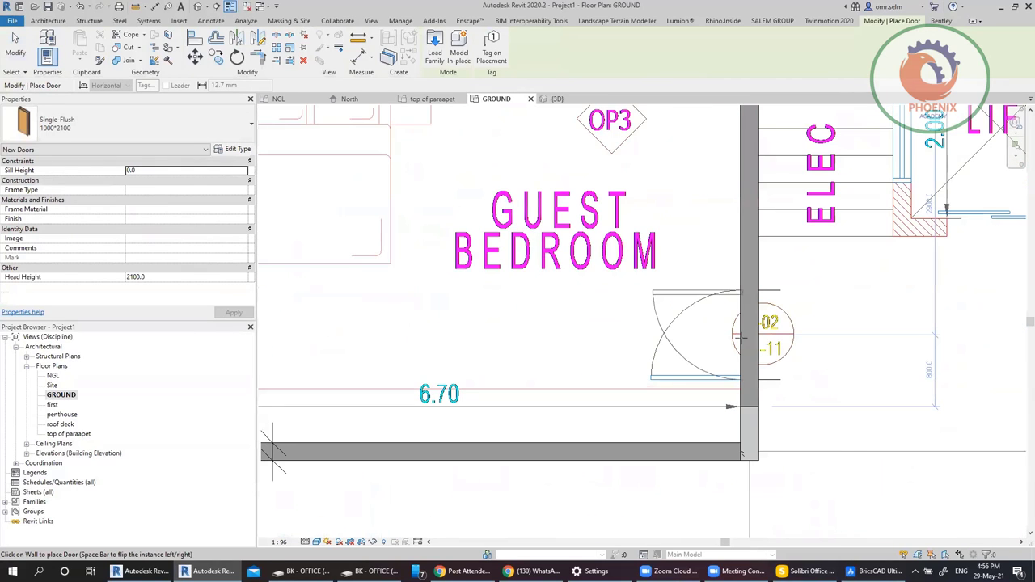
pyautogui.click(739, 334)
# Step: Place another 1000*2100 Single-Flush door at D-04 in the wall between T&B and DRESSING, opening into T&B
pyautogui.scroll(-5, 764, 429)
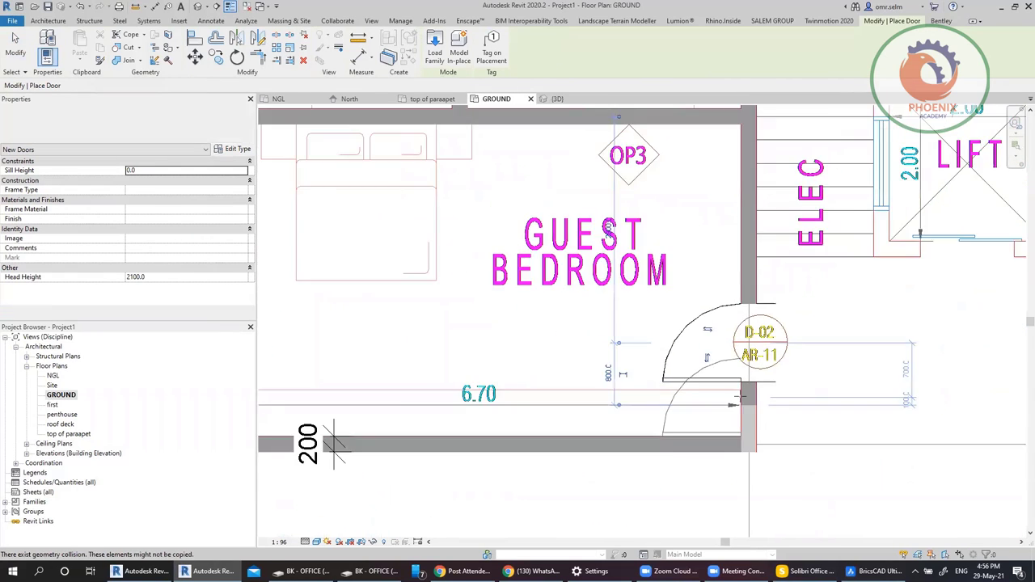
pyautogui.scroll(4, 634, 265)
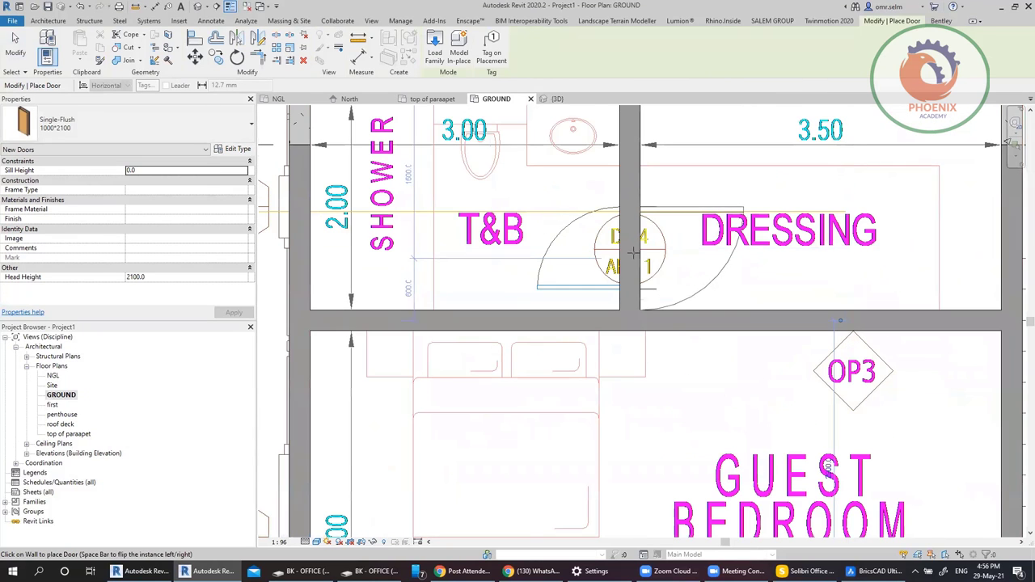
pyautogui.click(625, 249)
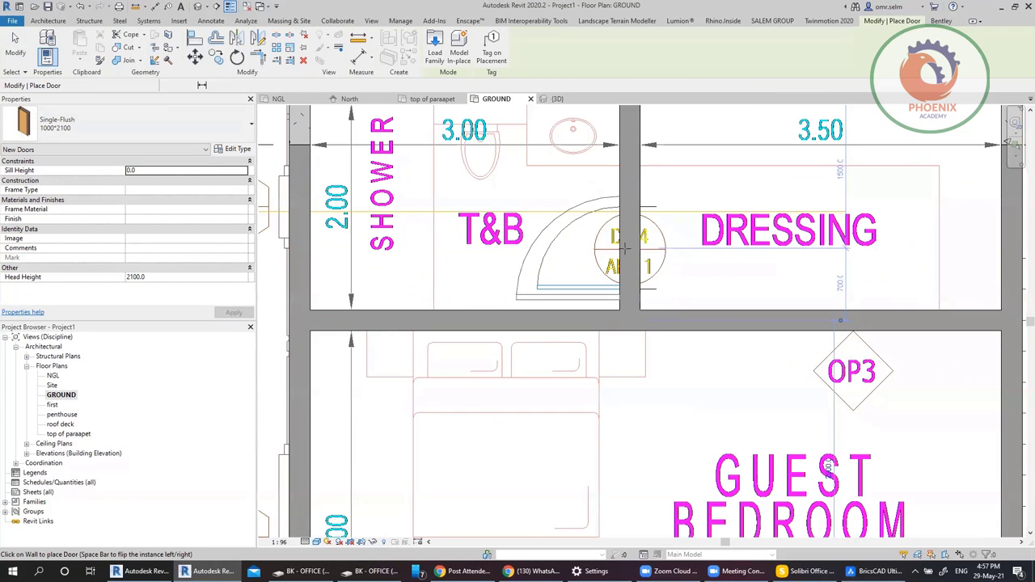
pyautogui.press('Escape')
pyautogui.press('Escape')
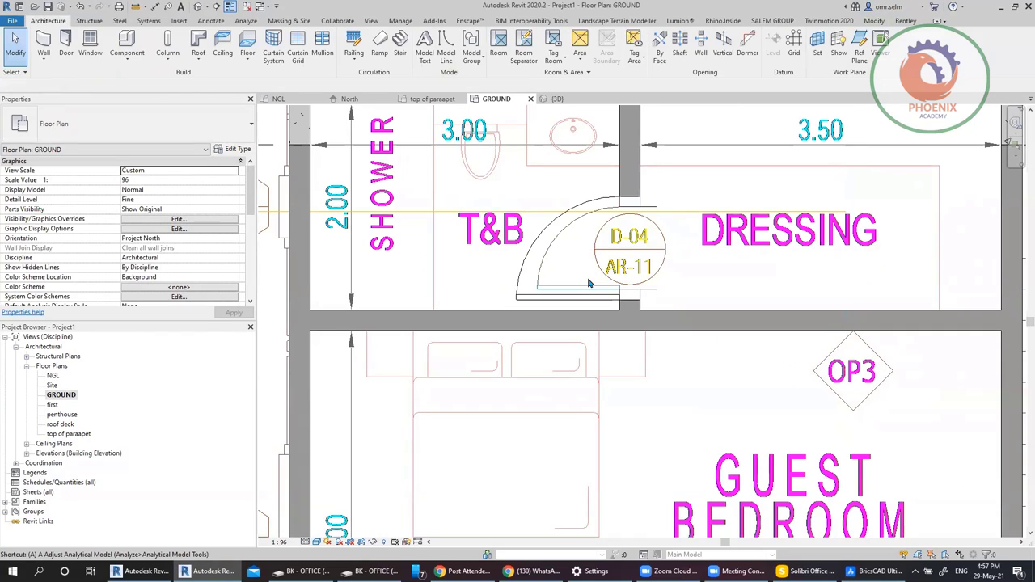
# Step: Measure the width of the D-04 opening in the linked plan and select the door placed there
pyautogui.press('d')
pyautogui.press('i')
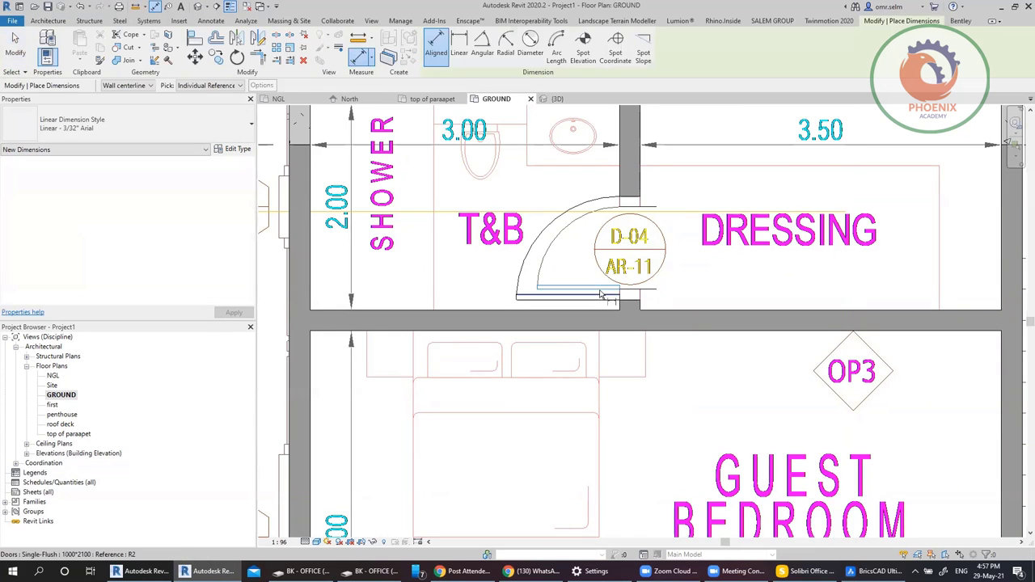
pyautogui.scroll(4, 602, 294)
pyautogui.scroll(-2, 621, 346)
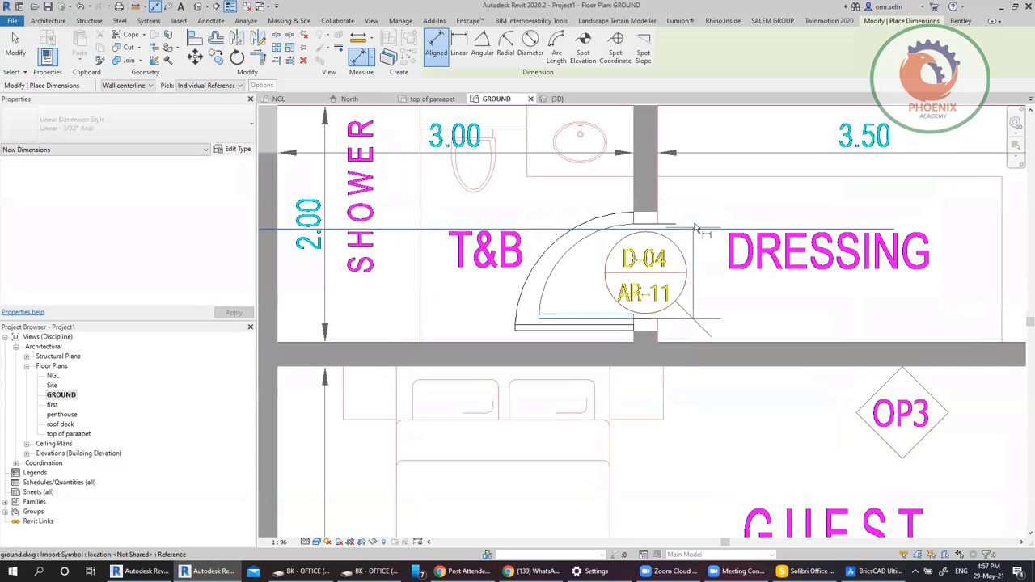
pyautogui.click(695, 229)
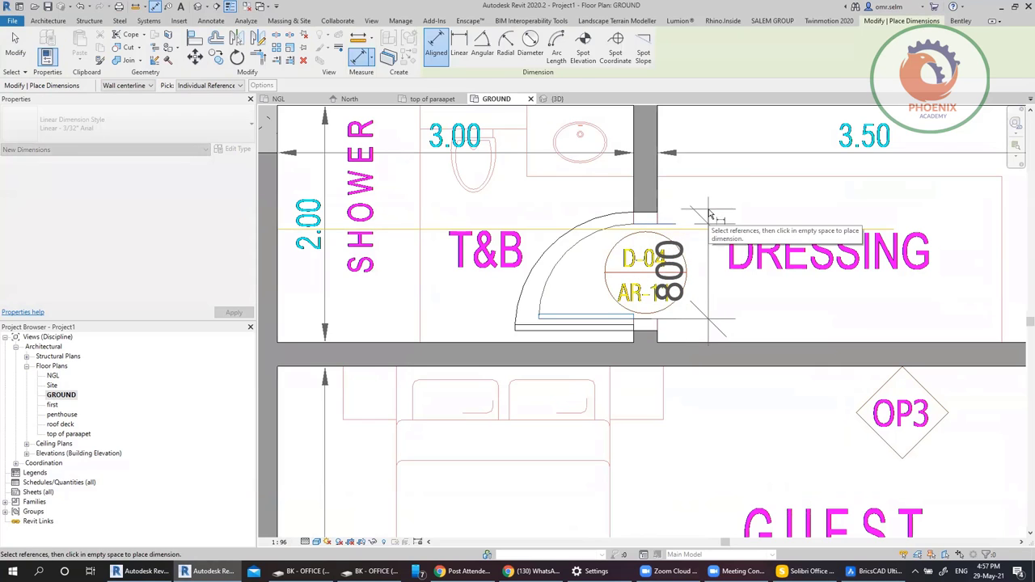
pyautogui.scroll(3, 623, 224)
pyautogui.press('Escape')
pyautogui.press('Escape')
pyautogui.click(447, 170)
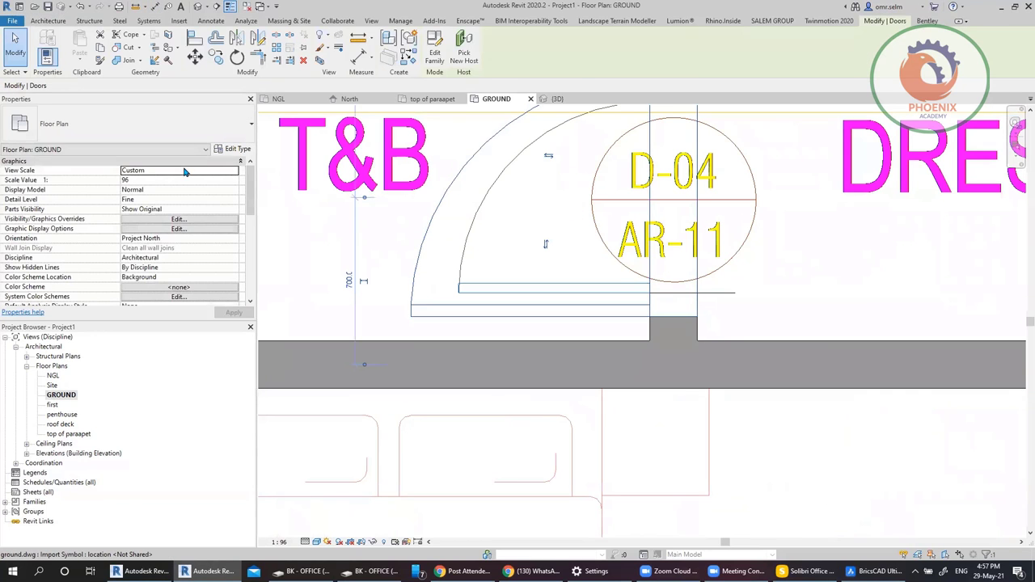
# Step: Duplicate the D-04 door's type as "800*2100 2", set the new type's width to 800, and check its fit against the linked plan
pyautogui.click(230, 151)
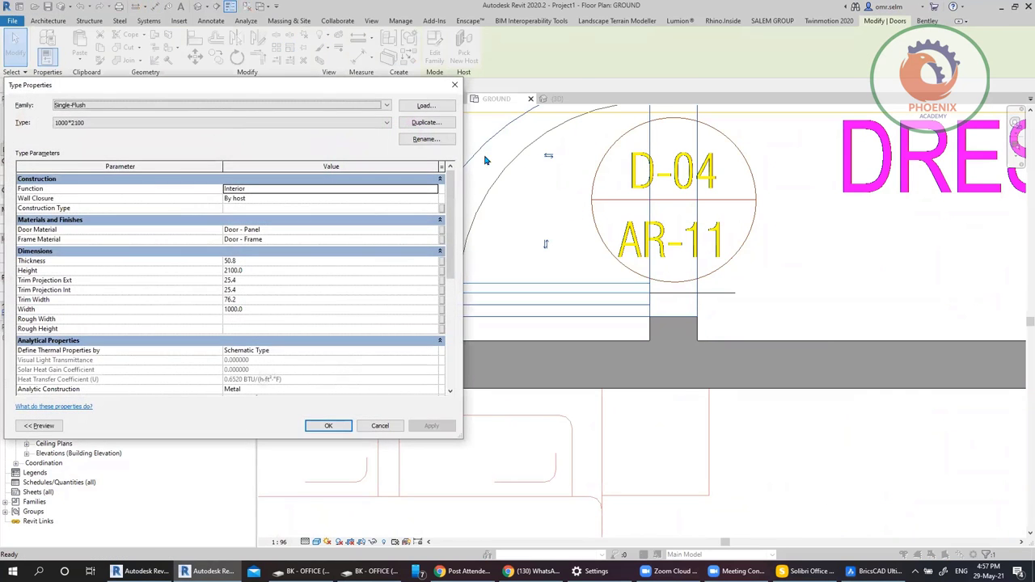
pyautogui.click(441, 124)
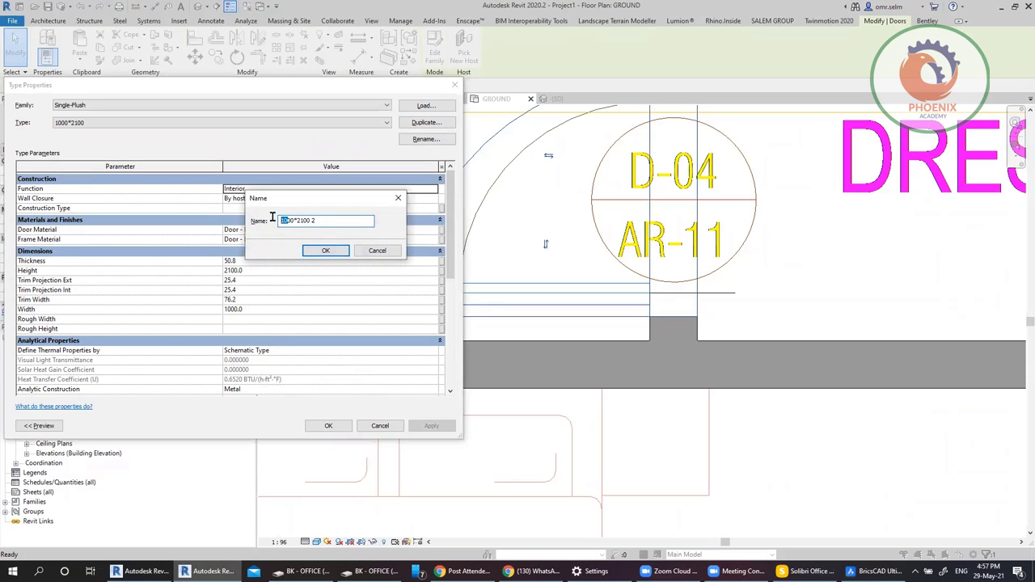
pyautogui.click(327, 251)
pyautogui.click(297, 308)
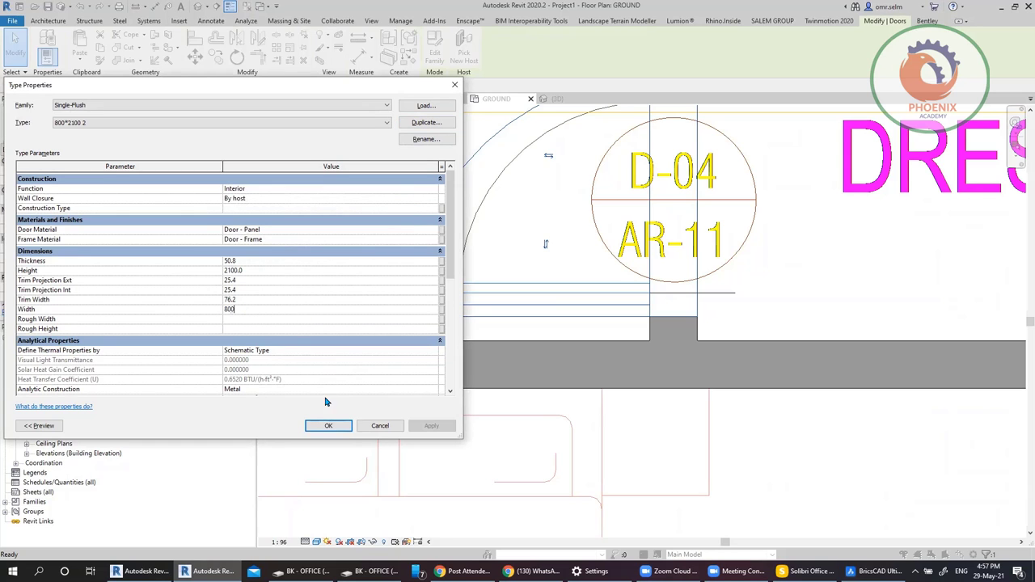
pyautogui.click(327, 426)
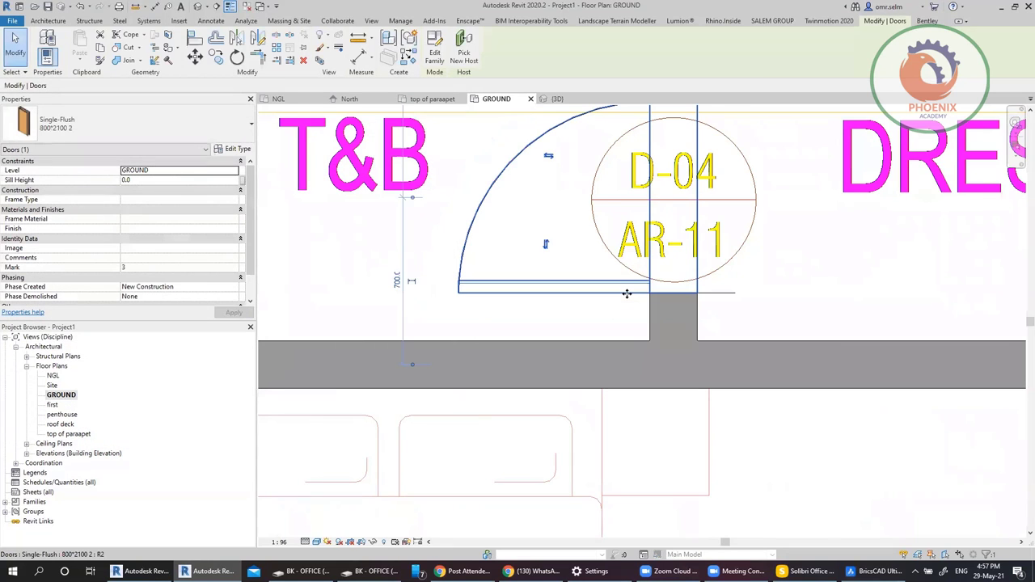
pyautogui.scroll(3, 363, 270)
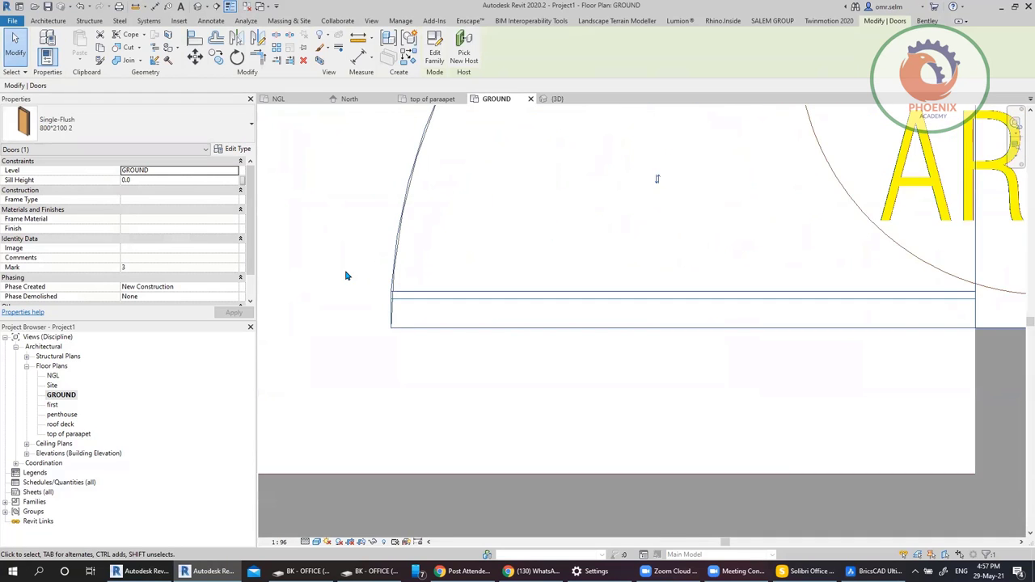
pyautogui.scroll(-5, 346, 275)
pyautogui.scroll(-5, 555, 175)
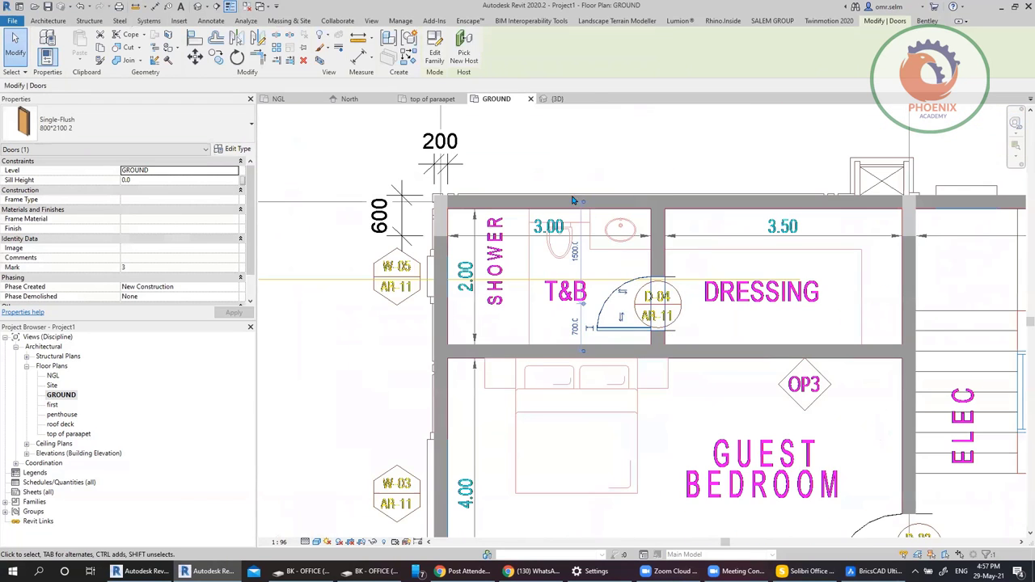
# Step: Open the default 3D view, set its visual style to Shaded, and inspect the modelled columns, walls and doors from several angles
pyautogui.click(196, 6)
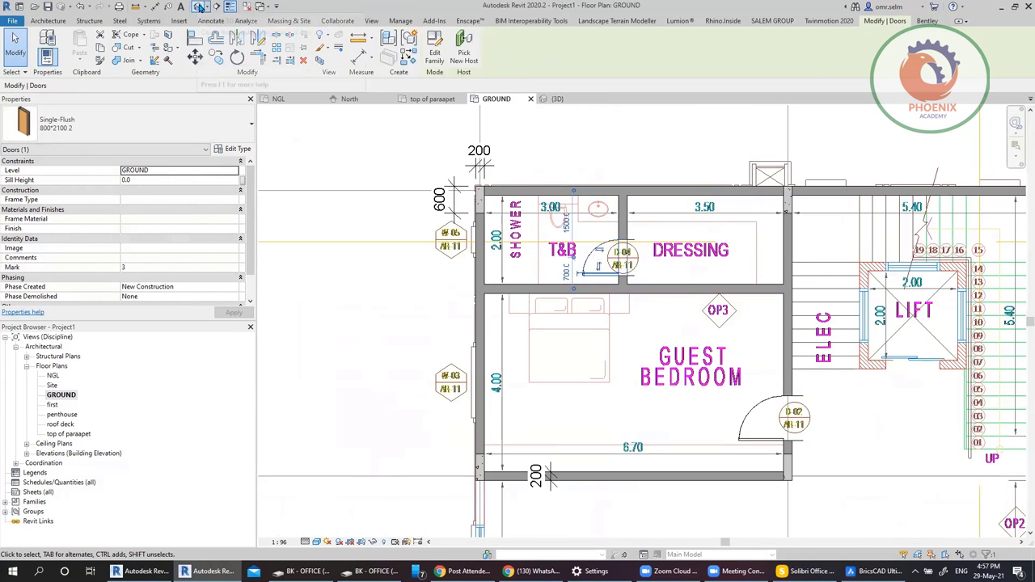
pyautogui.scroll(3, 734, 370)
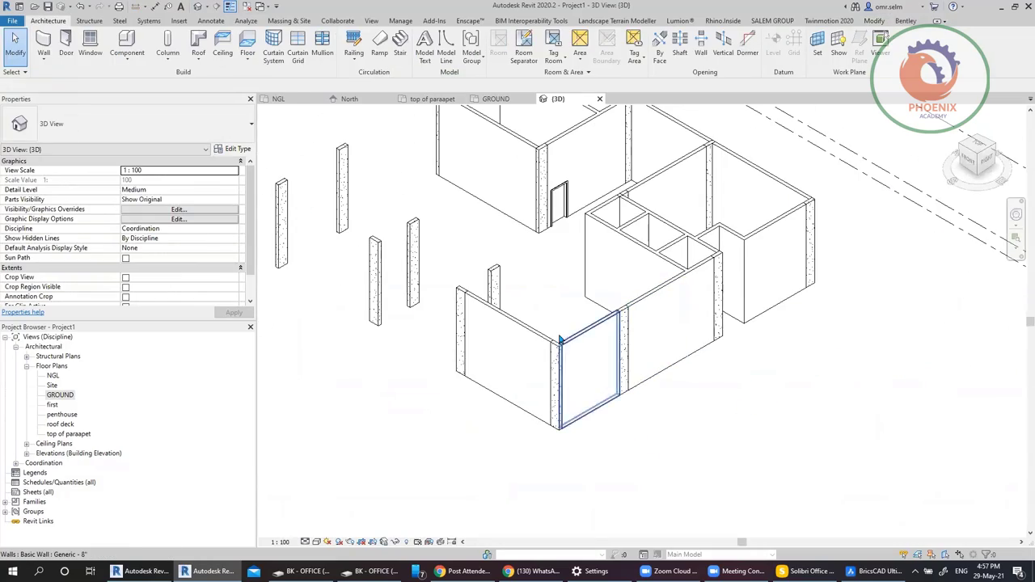
pyautogui.keyDown('shift'); pyautogui.moveTo(566, 348); pyautogui.dragTo(557, 311, button='middle'); pyautogui.keyUp('shift')
pyautogui.scroll(2, 557, 311)
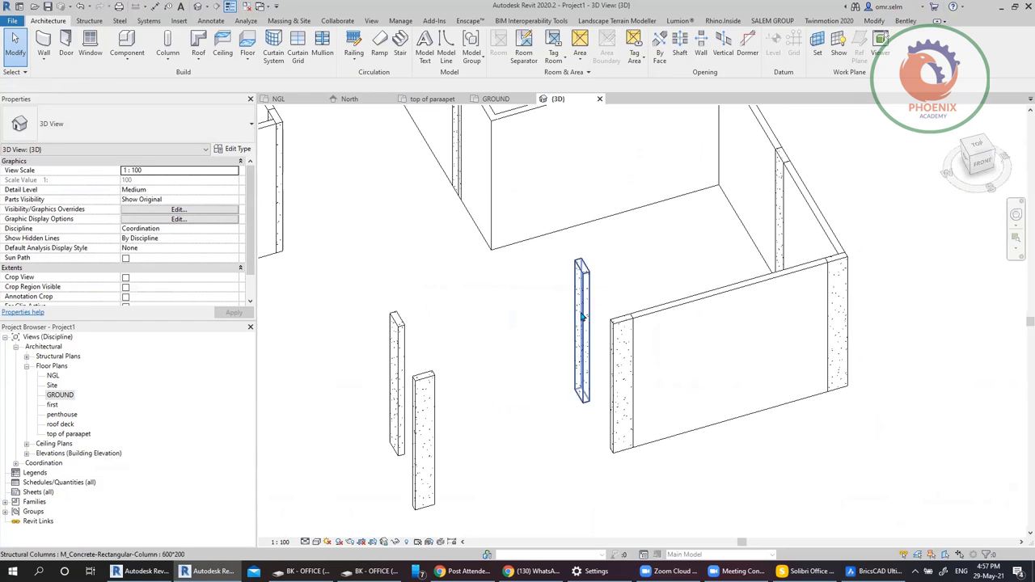
pyautogui.click(316, 542)
pyautogui.click(344, 502)
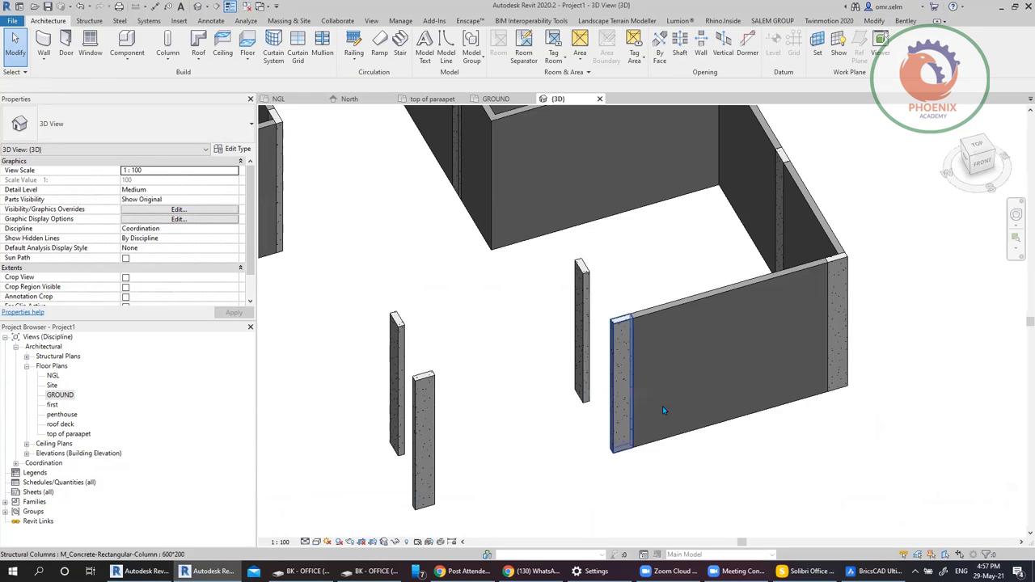
pyautogui.scroll(-3, 754, 421)
pyautogui.keyDown('shift'); pyautogui.moveTo(754, 422); pyautogui.dragTo(459, 349, button='middle'); pyautogui.keyUp('shift')
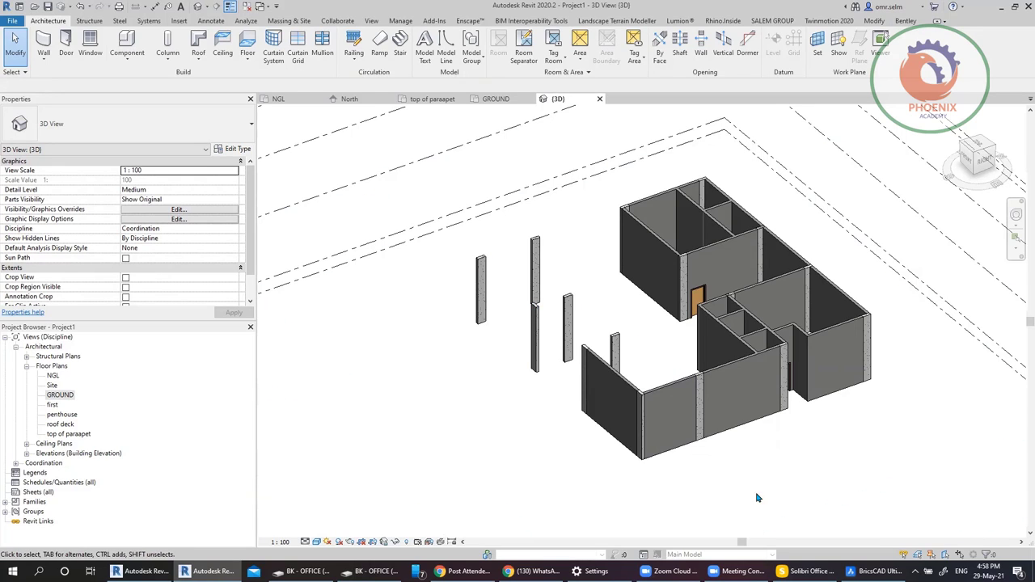
# Step: Switch to BricsCAD and examine the source floor plan around BEDROOM3 and its W-06 window
pyautogui.click(877, 570)
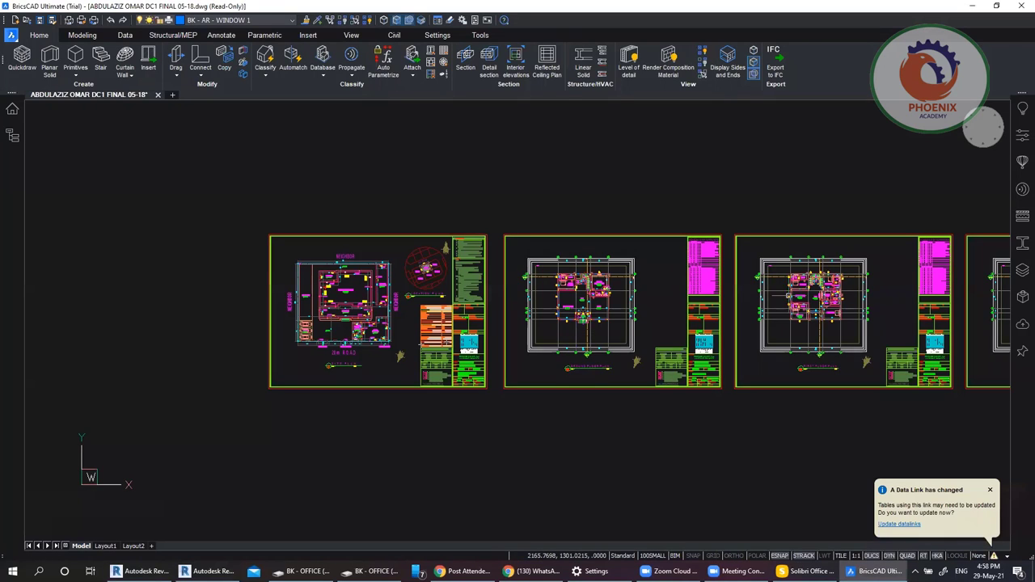
pyautogui.scroll(8, 627, 259)
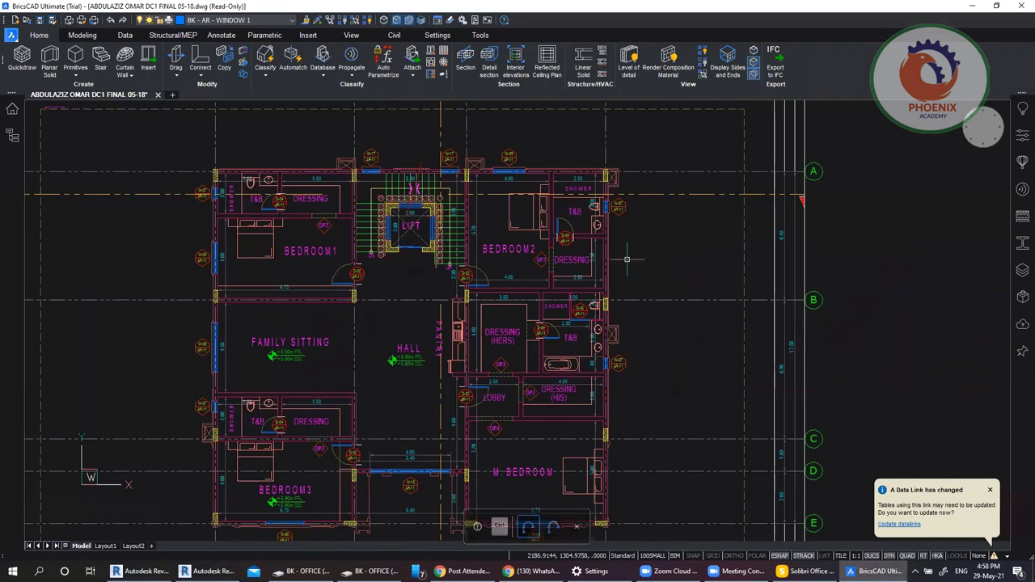
pyautogui.scroll(-3, 627, 259)
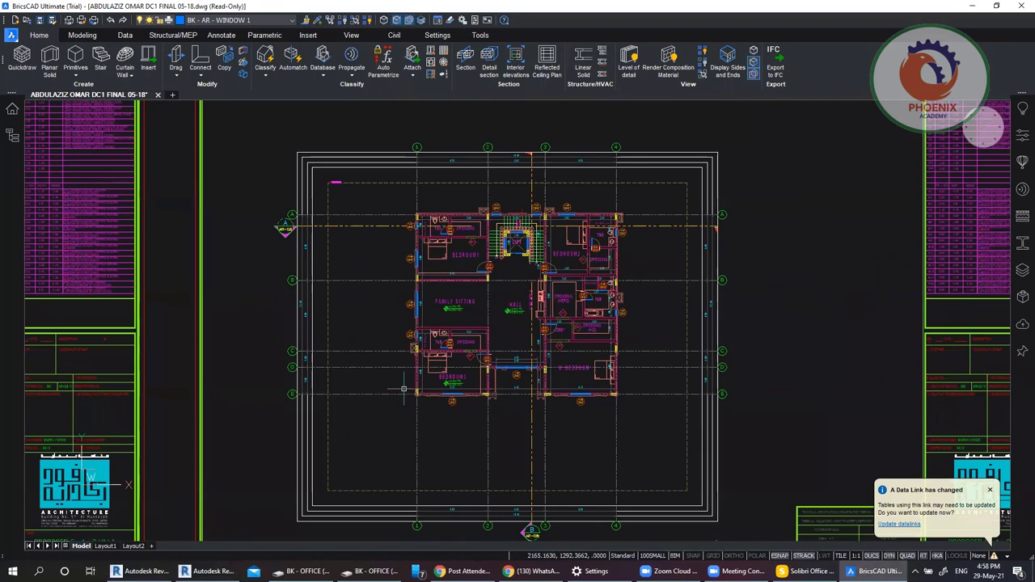
pyautogui.scroll(2, 402, 392)
pyautogui.scroll(5, 502, 368)
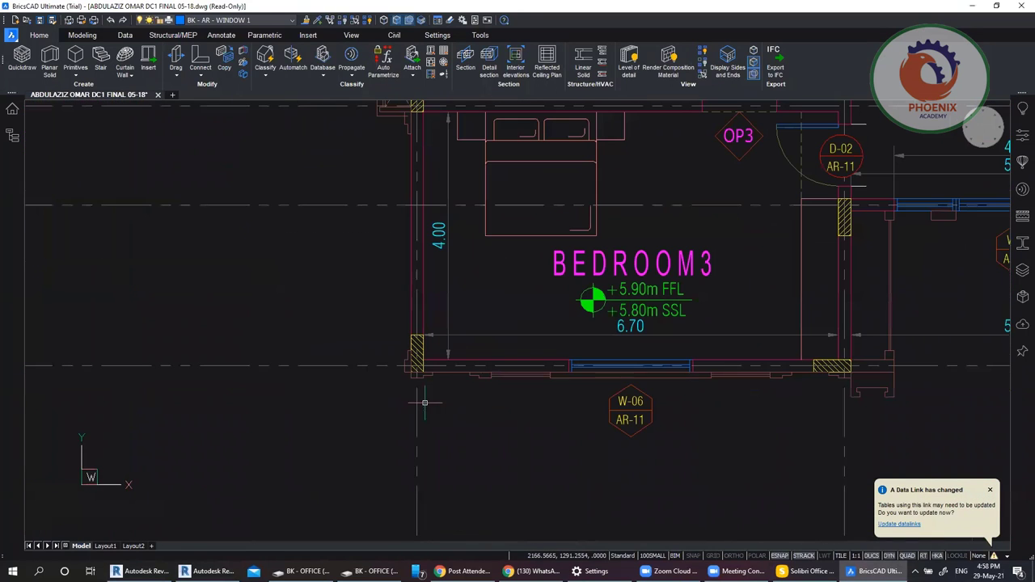
pyautogui.scroll(-2, 599, 388)
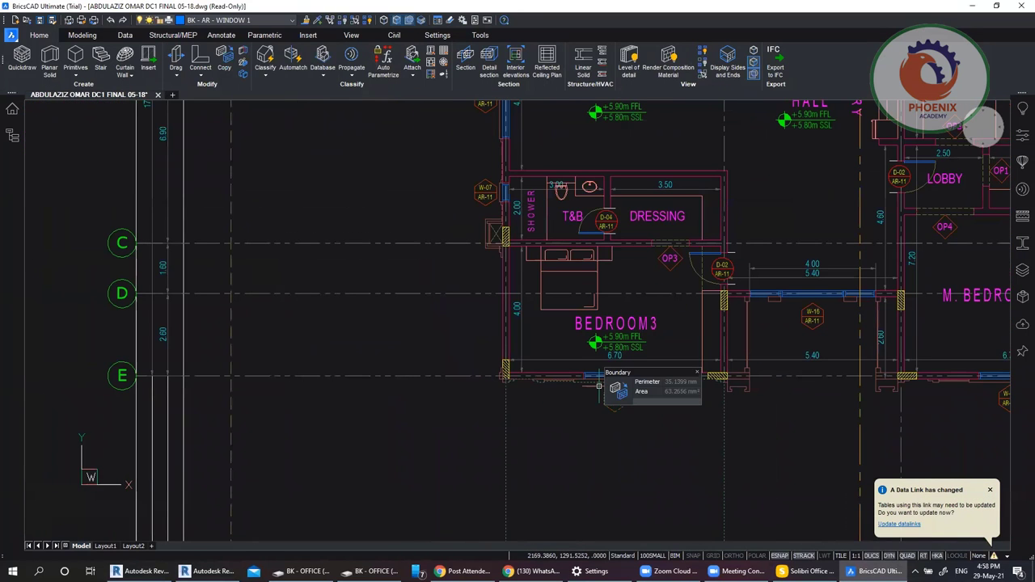